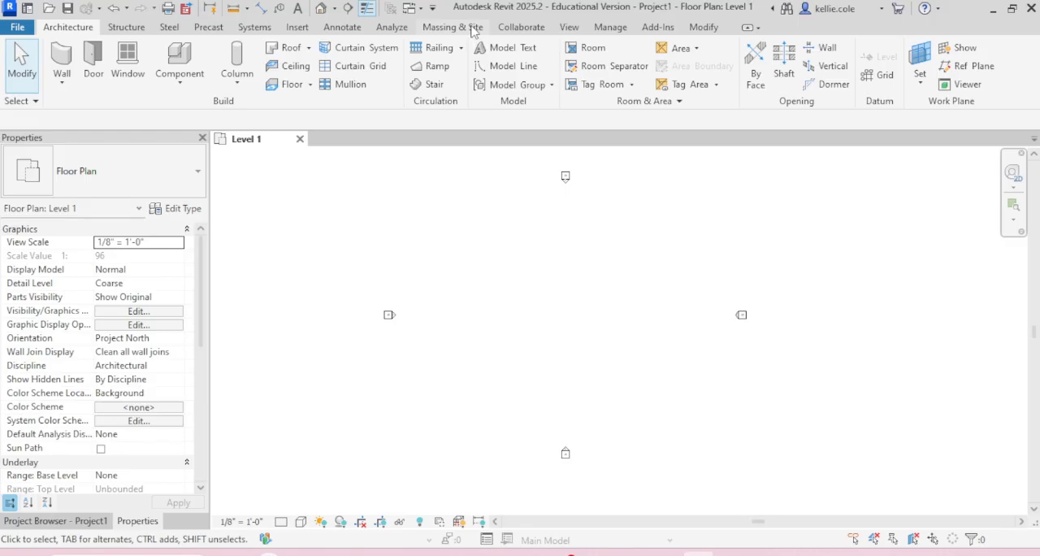
Step: Start a toposolid from sketch on Level 1 and draw a rectangular boundary about 252' wide by 188' high
left_click(474, 28)
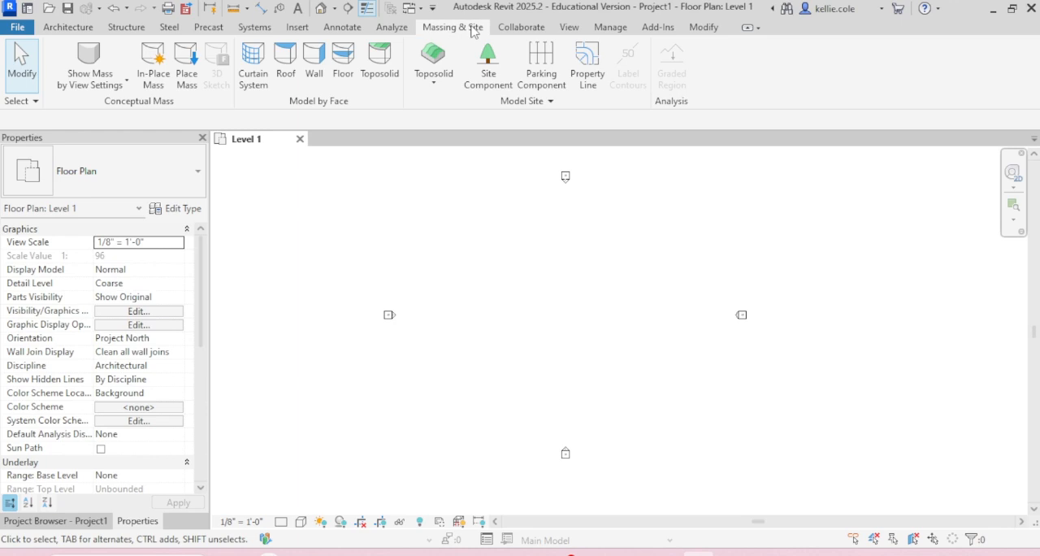
left_click(453, 95)
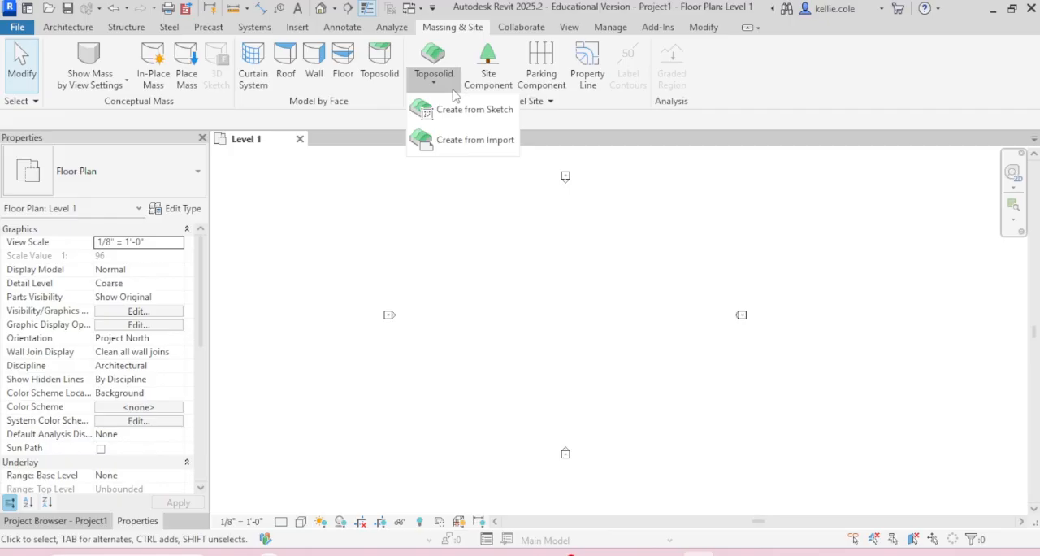
left_click(467, 115)
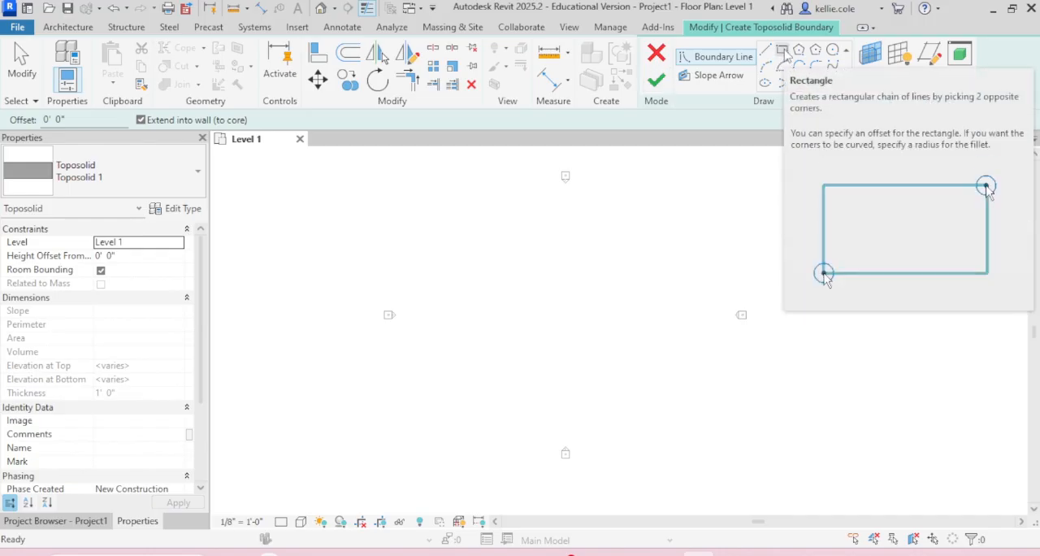
left_click(784, 51)
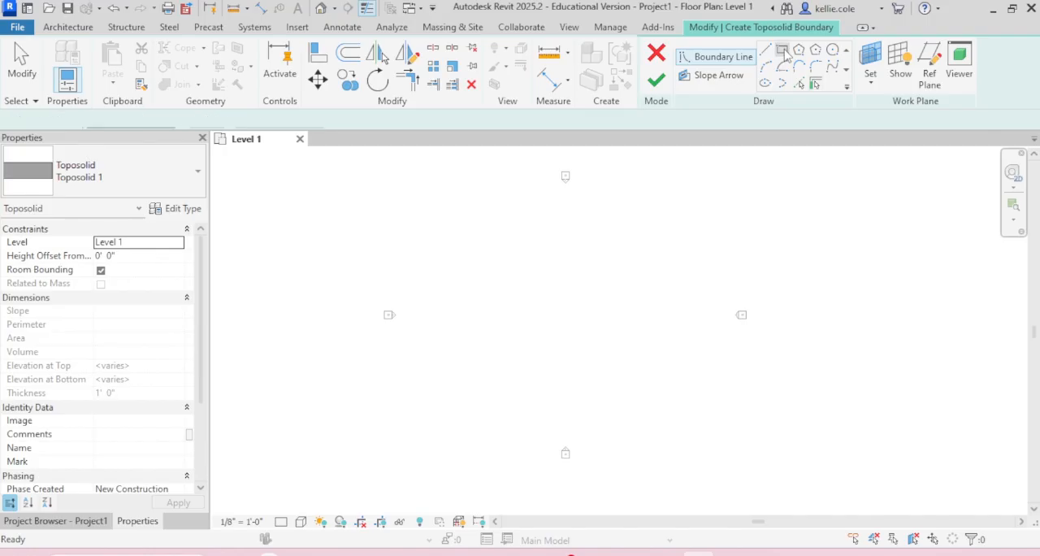
left_click(414, 177)
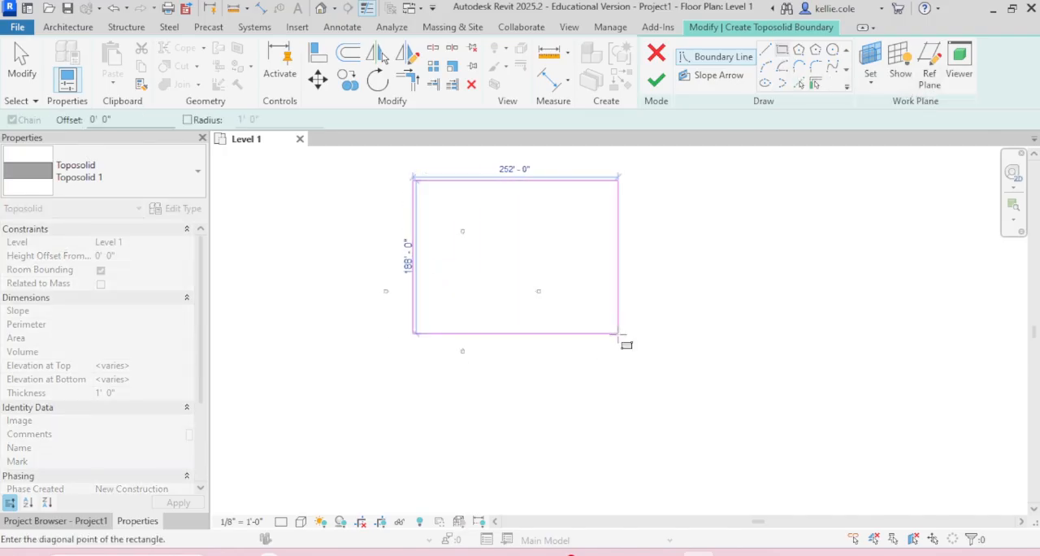
left_click(618, 333)
key("Escape")
Step: Set the width of the rectangular toposolid boundary to 600'
left_click(619, 221)
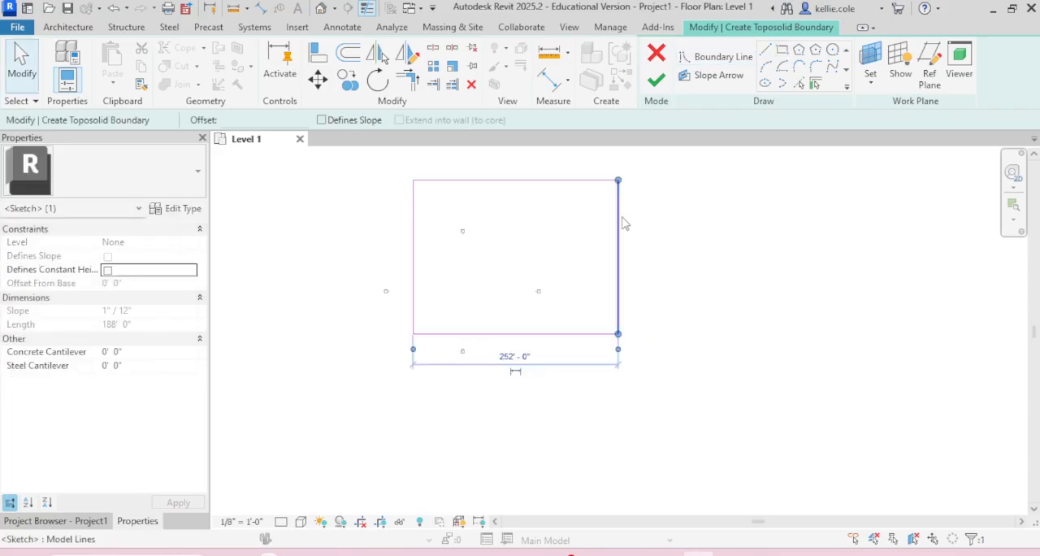
left_click(517, 356)
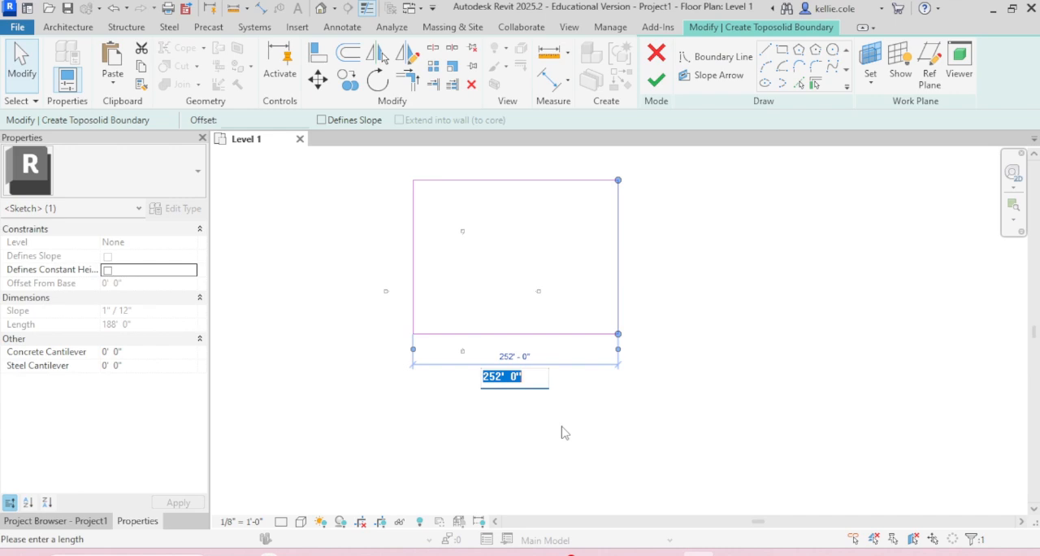
type("600'")
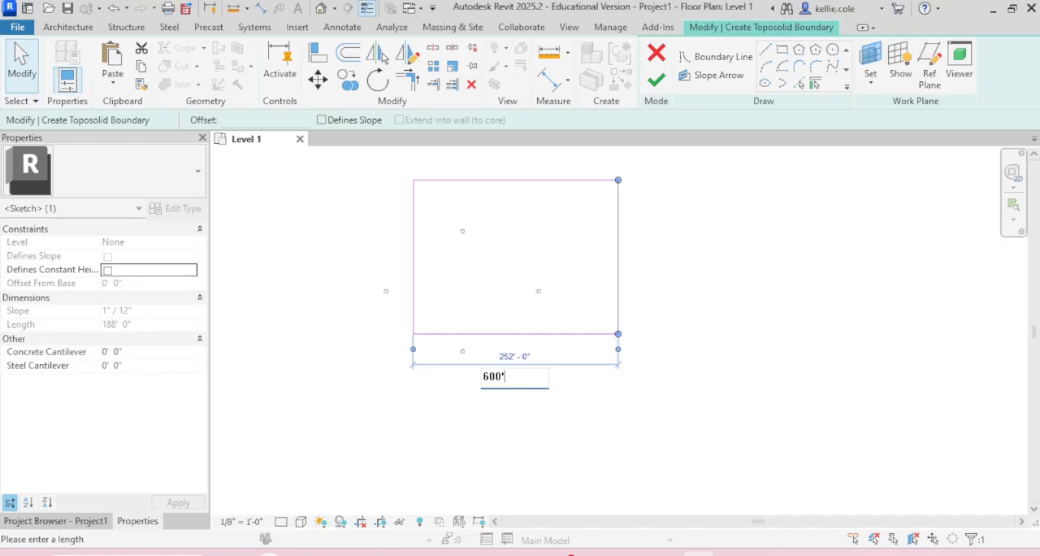
key("Return")
left_click(559, 425)
scroll(541, 421, "down", 1)
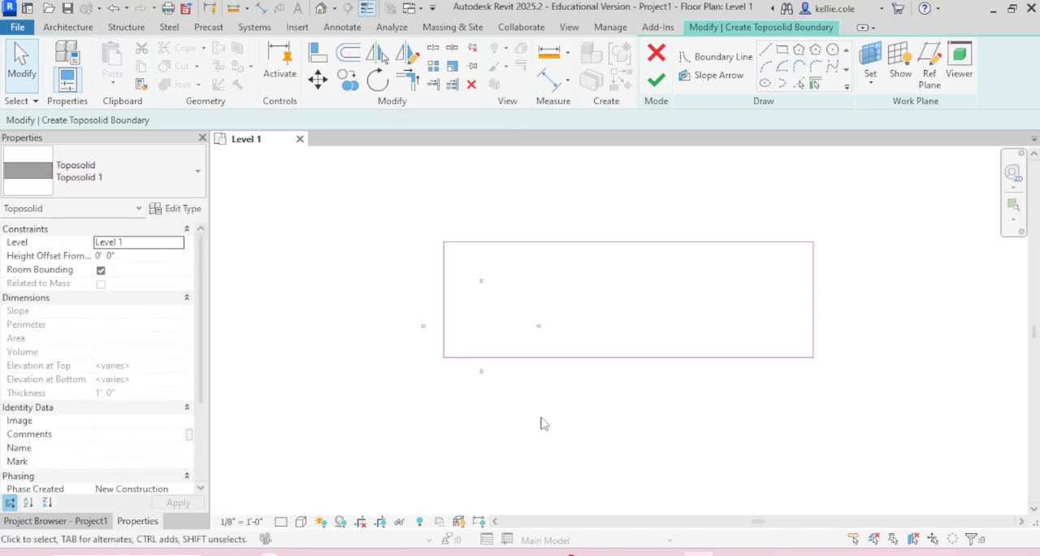
Step: Set the height of the rectangular toposolid boundary to 400' by repositioning its upper edge
left_click(443, 273)
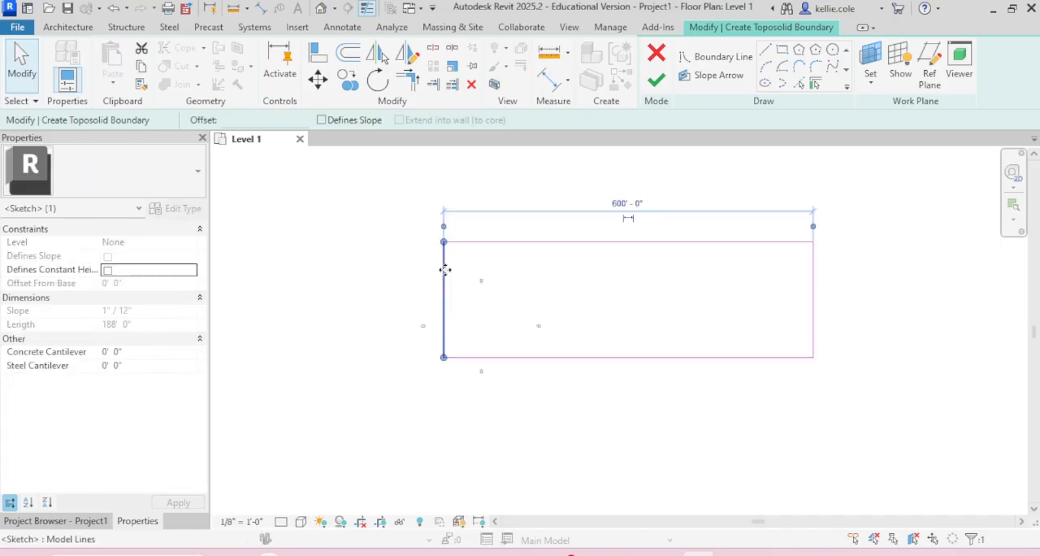
left_click(641, 251)
left_click(839, 301)
type("4")
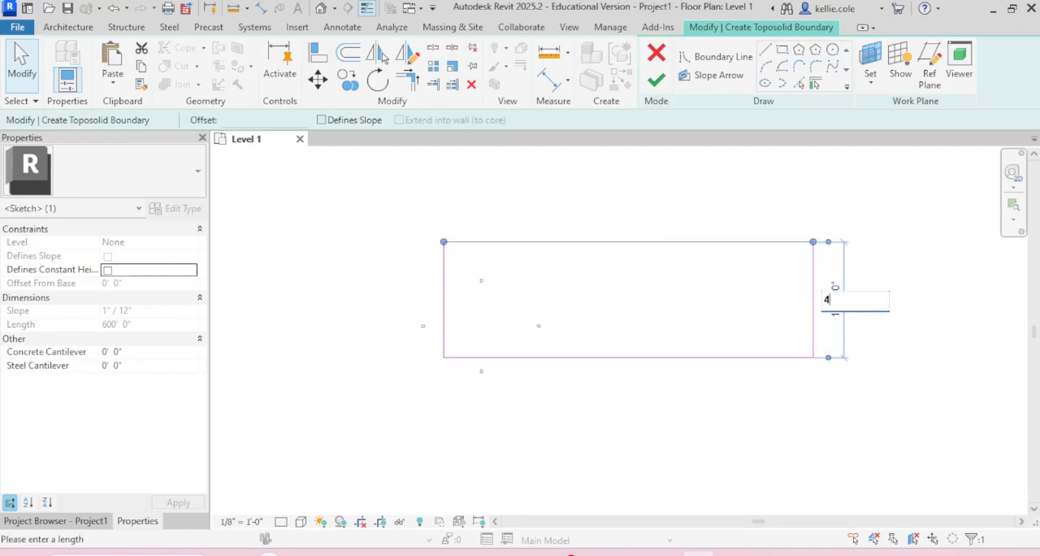
type("00")
key("Return")
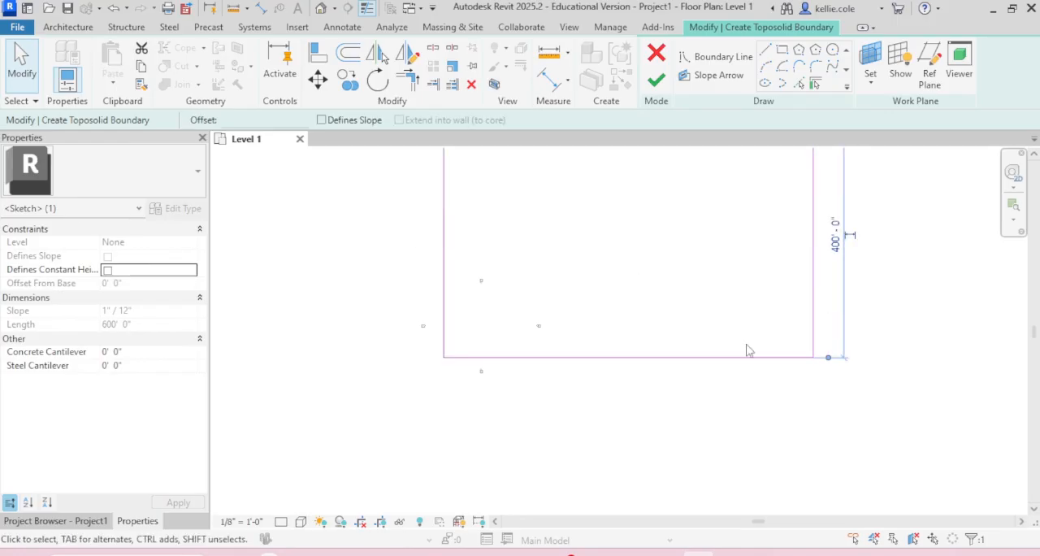
scroll(578, 439, "down", 1)
scroll(578, 438, "down", 1)
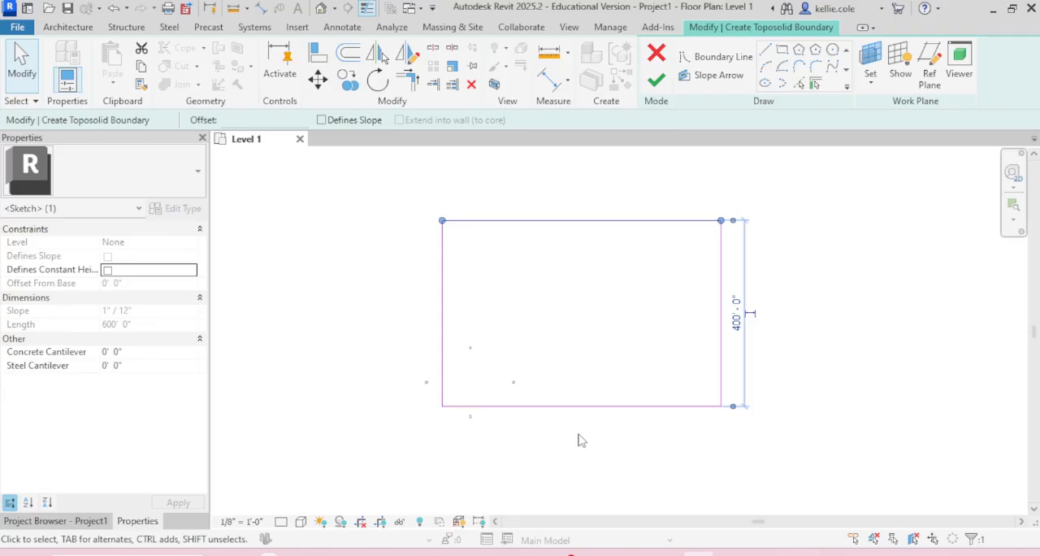
Step: Finish the toposolid boundary sketch, then open the default 3D view with the toposolid selected
left_click(657, 82)
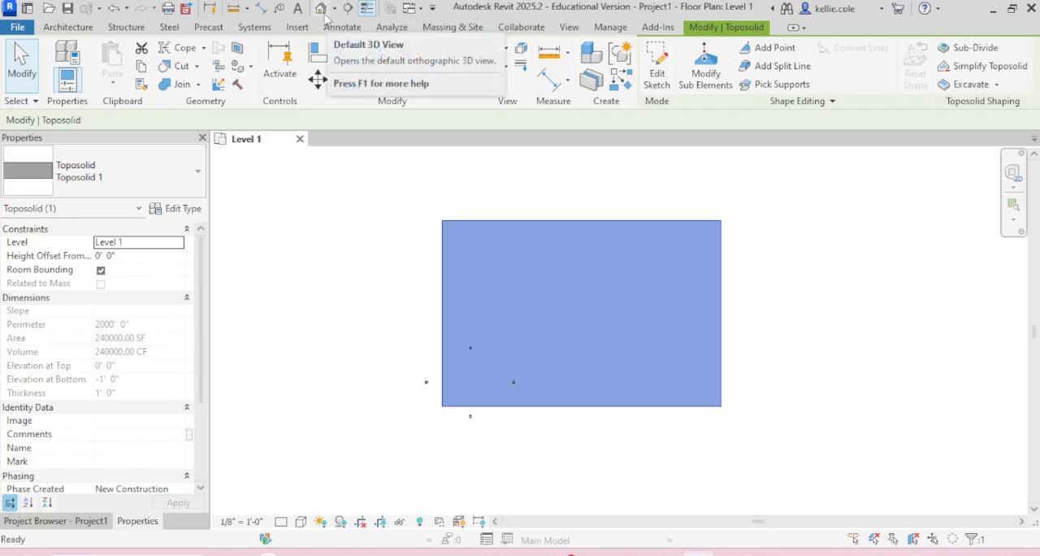
left_click(322, 12)
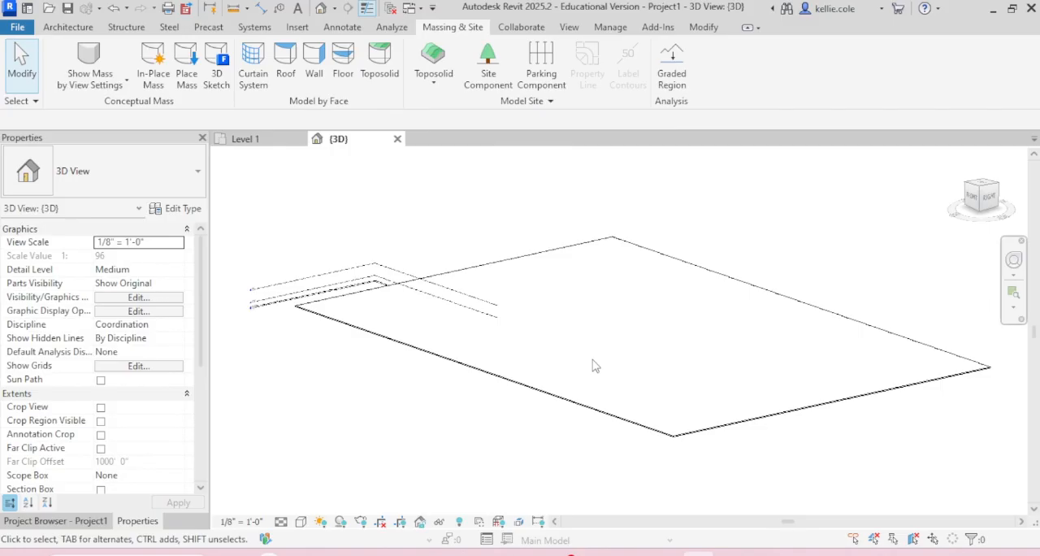
scroll(674, 443, "up", 5)
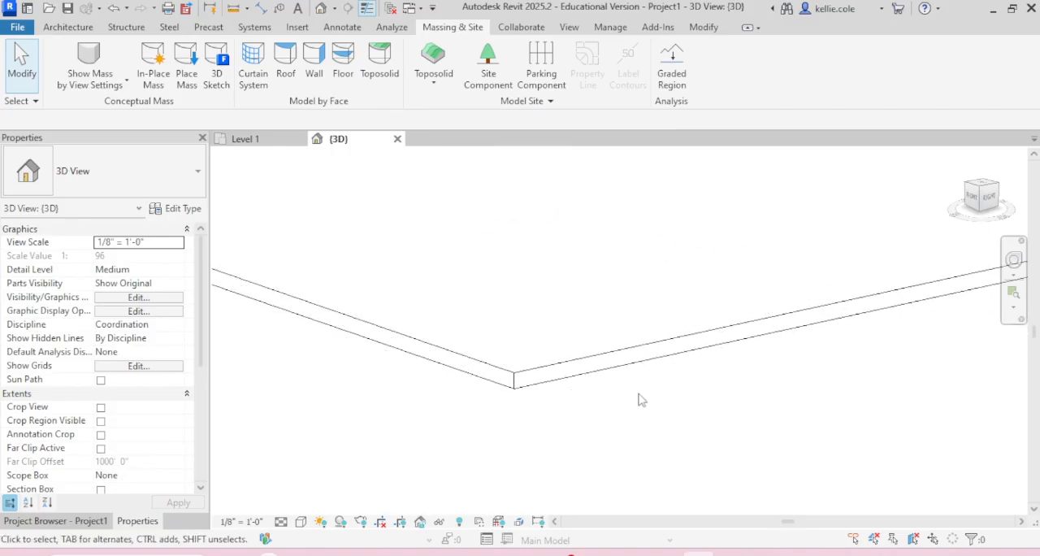
left_click(599, 363)
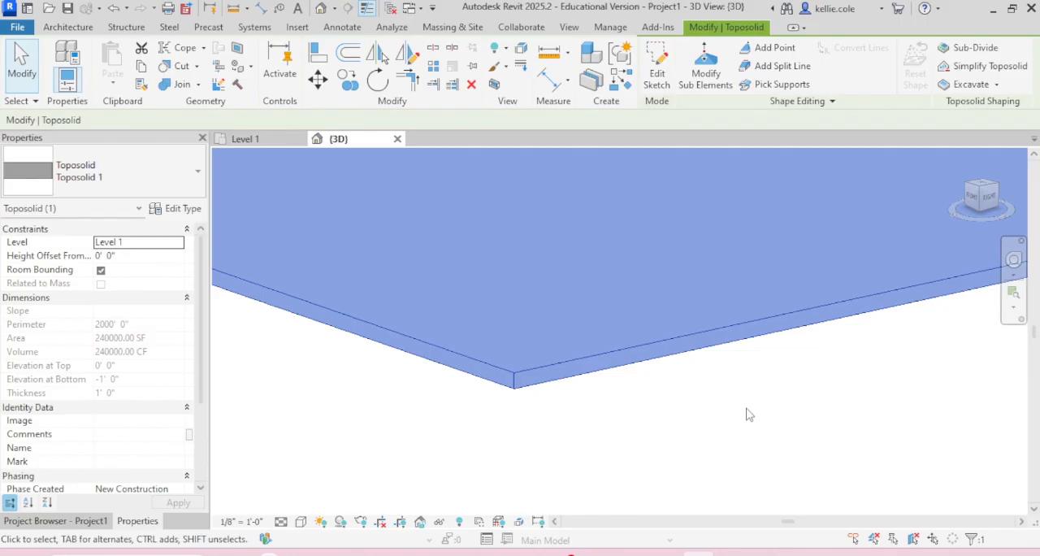
left_click(123, 164)
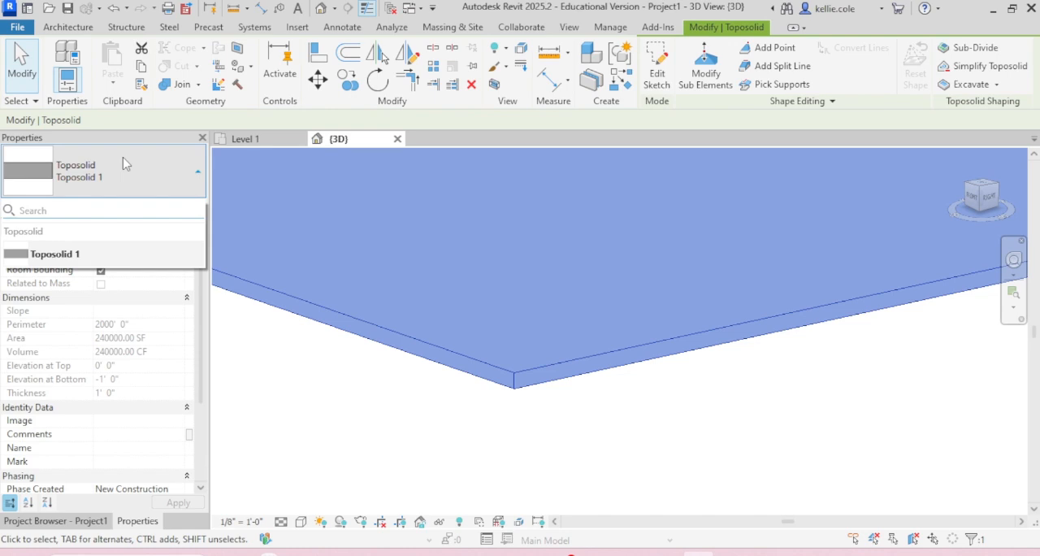
left_click(123, 163)
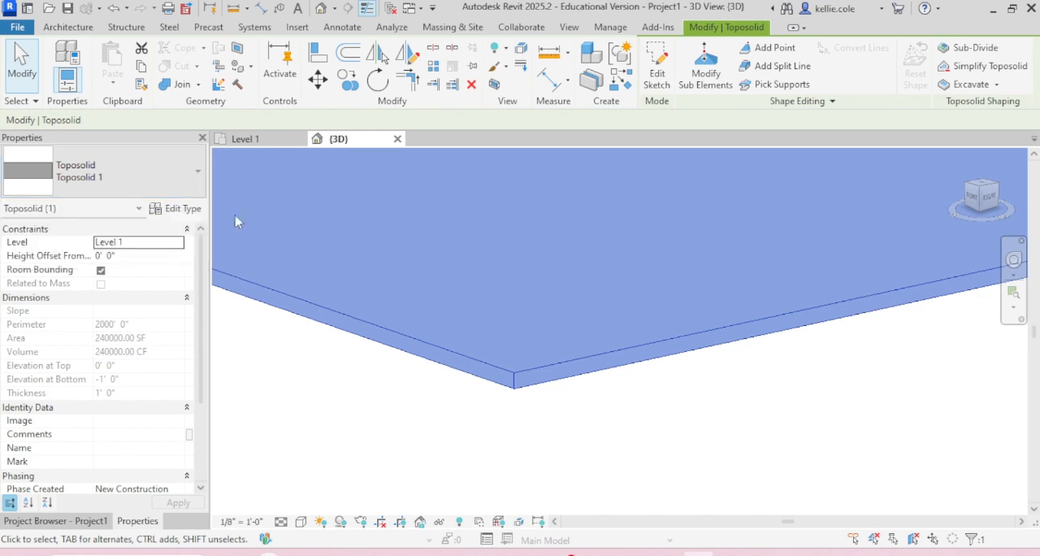
left_click(180, 209)
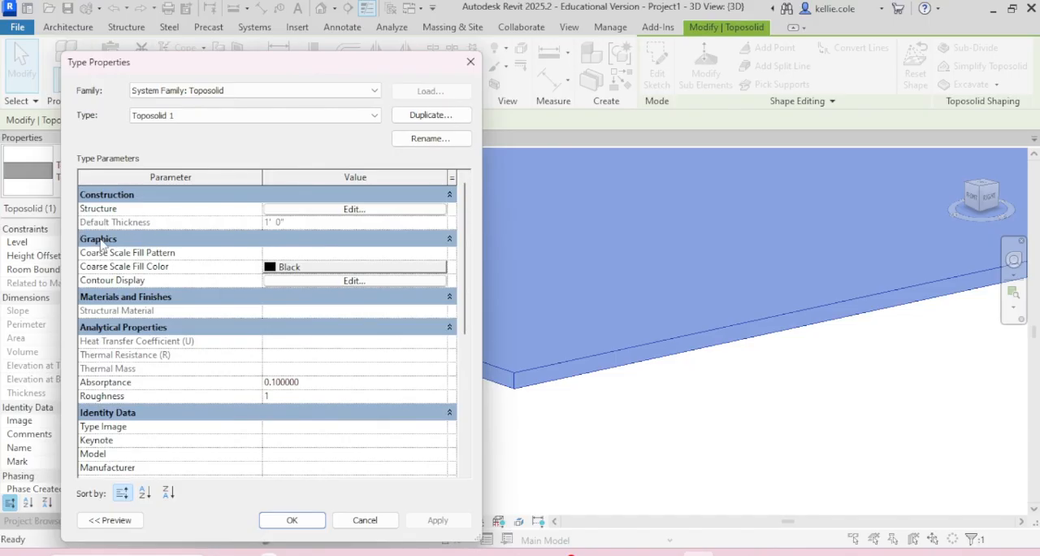
left_click(304, 523)
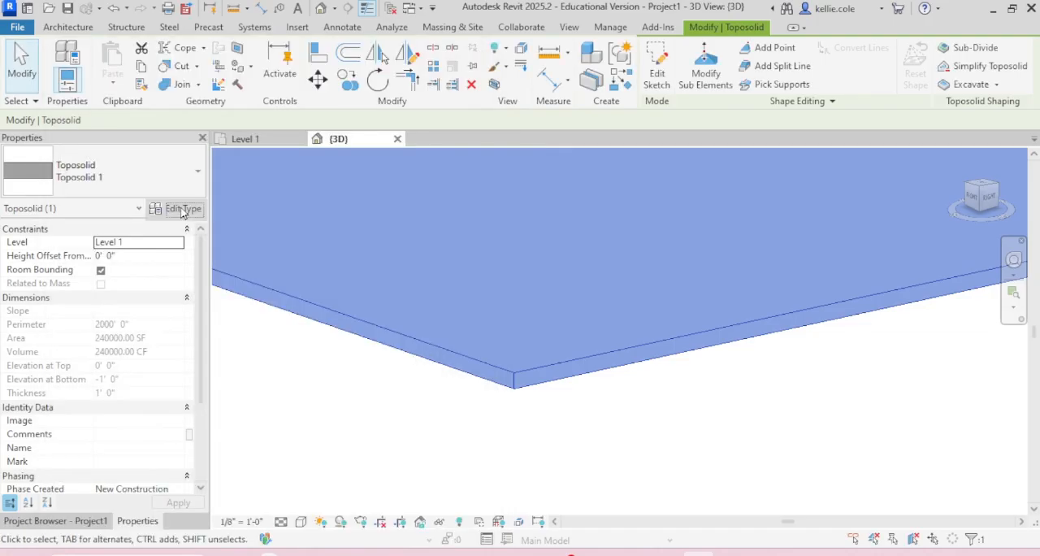
Step: Edit the toposolid type's structure, setting the Structure [1] layer thickness to 25'
left_click(182, 209)
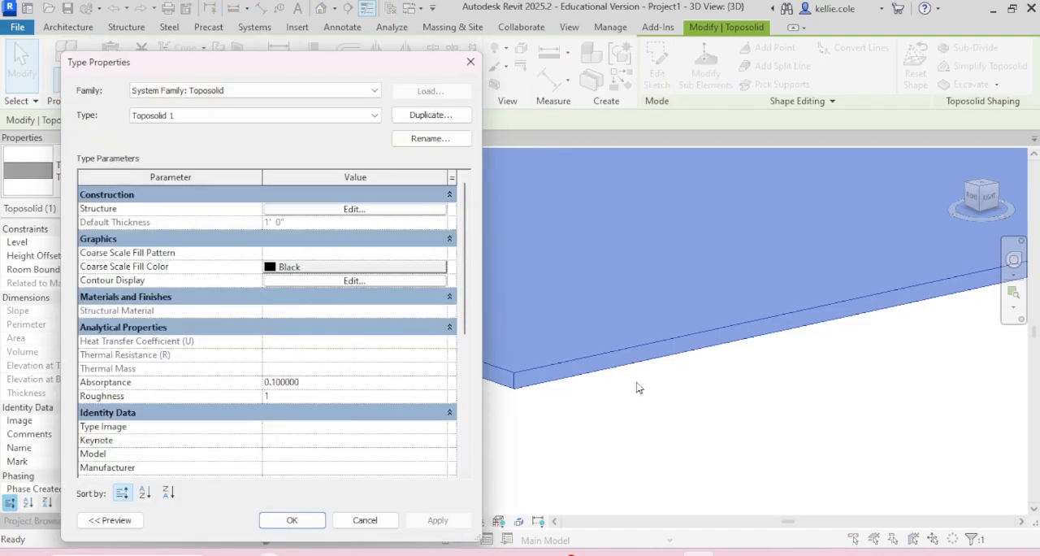
left_click(320, 211)
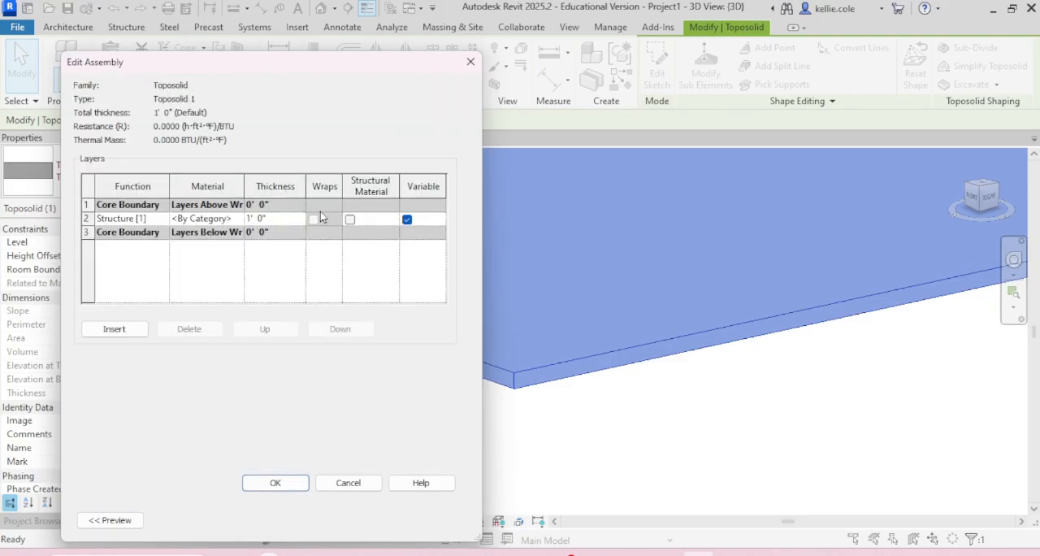
left_click(285, 217)
key("BackSpace")
type("25")
left_click(278, 482)
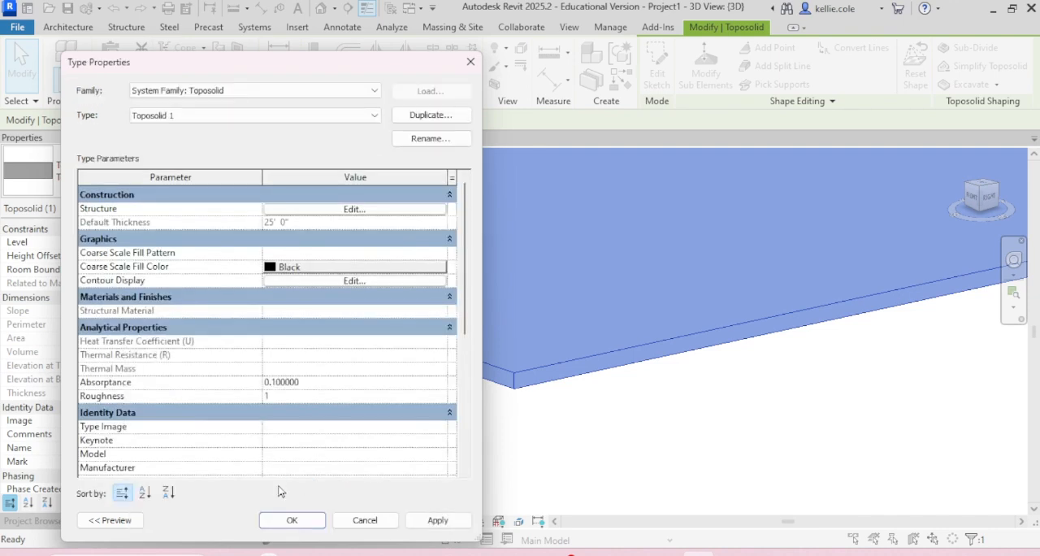
left_click(316, 515)
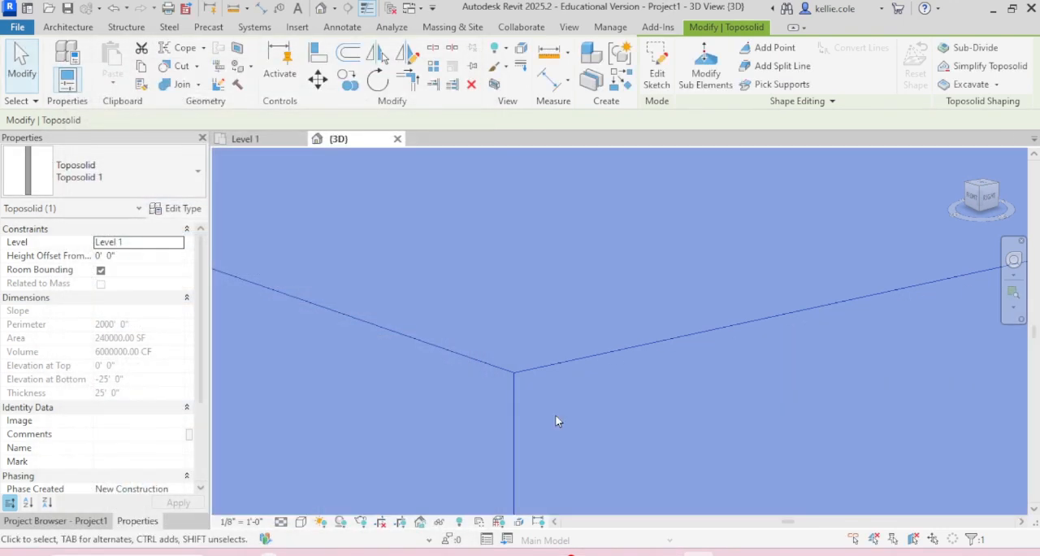
scroll(625, 300, "down", 6)
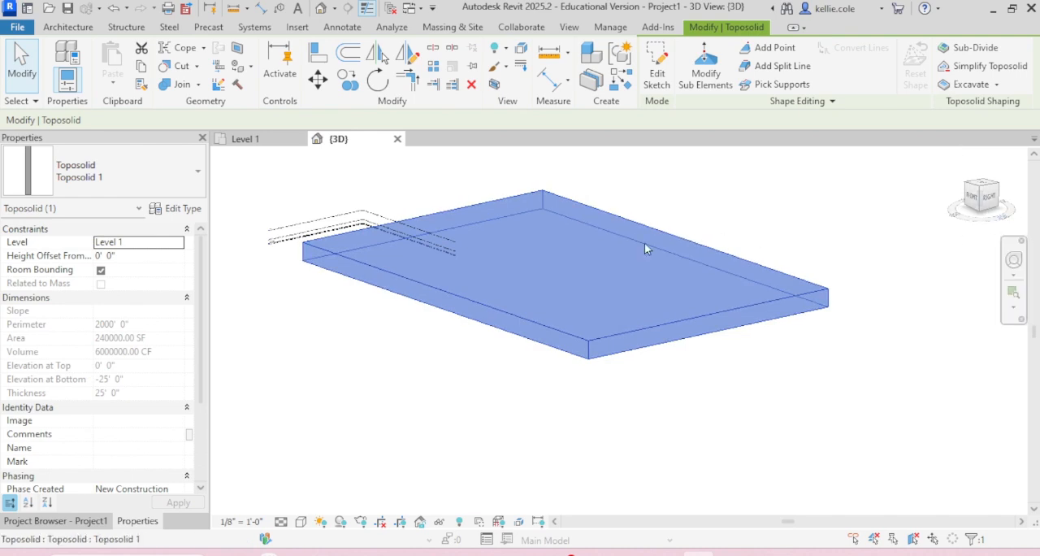
Step: Return to the Level 1 floor plan and inspect the north elevation marker's view line over the toposolid
left_click(244, 138)
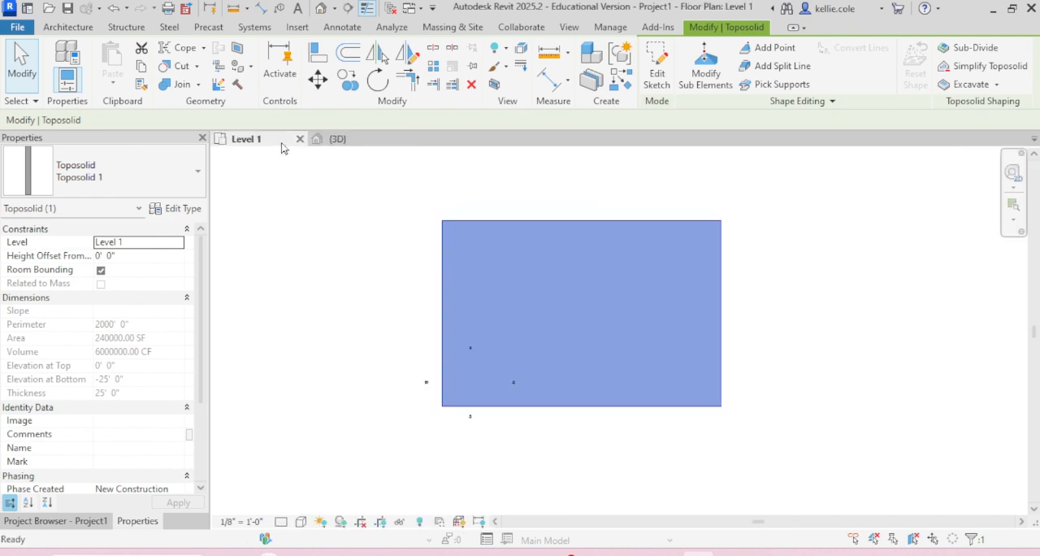
left_click(282, 286)
scroll(474, 366, "up", 3)
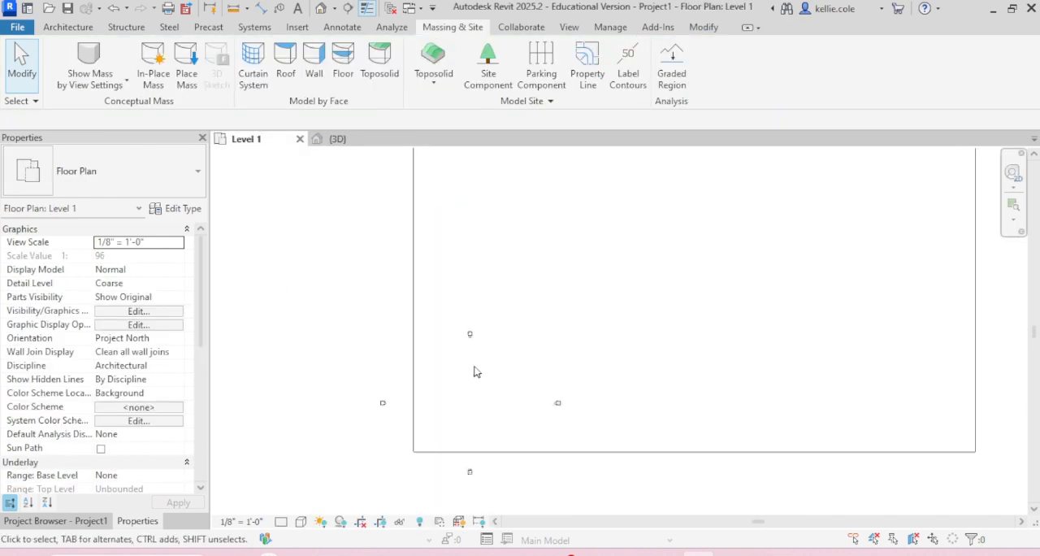
scroll(489, 337, "up", 4)
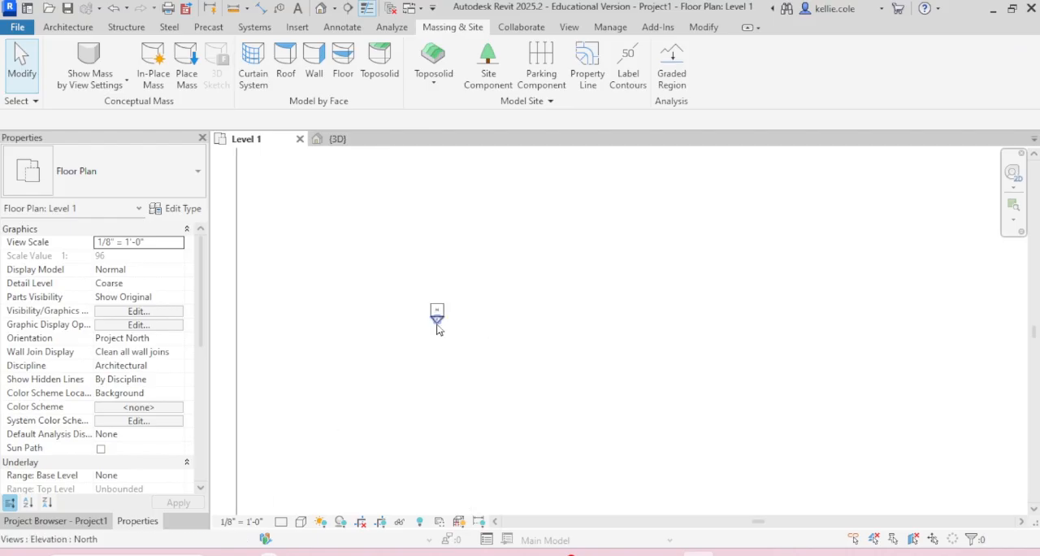
scroll(437, 328, "up", 4)
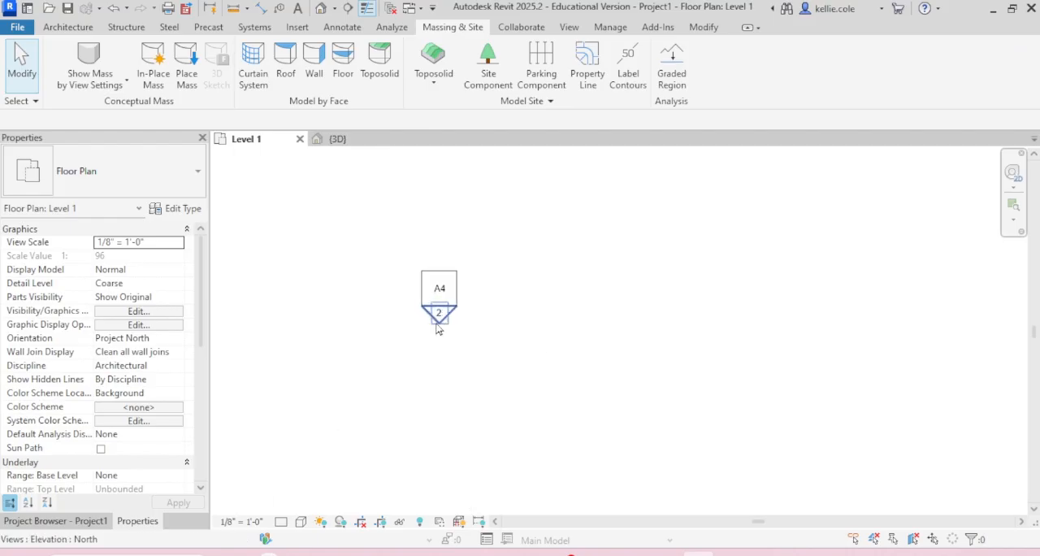
left_click(439, 315)
left_click(543, 320)
scroll(480, 367, "down", 3)
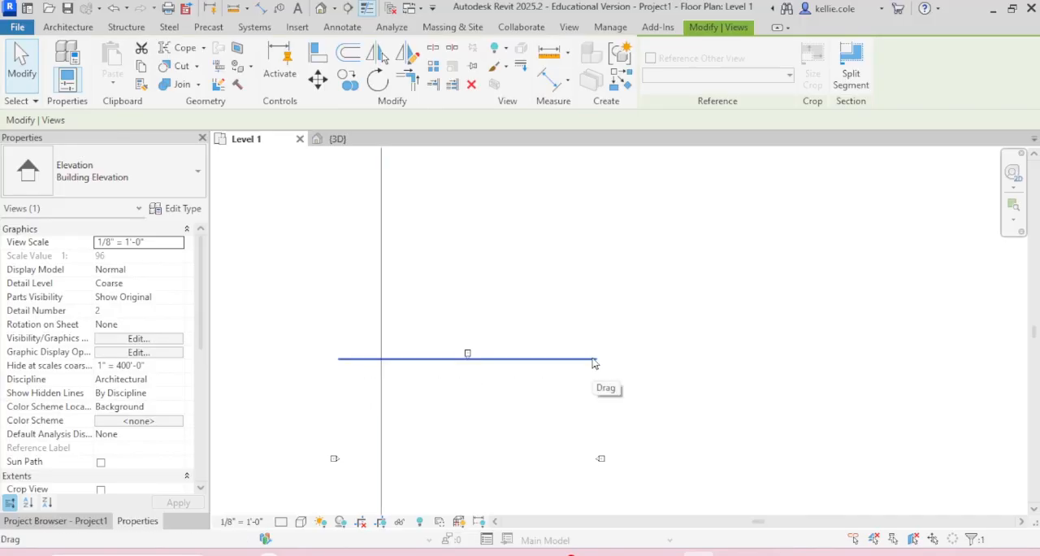
left_click(322, 385)
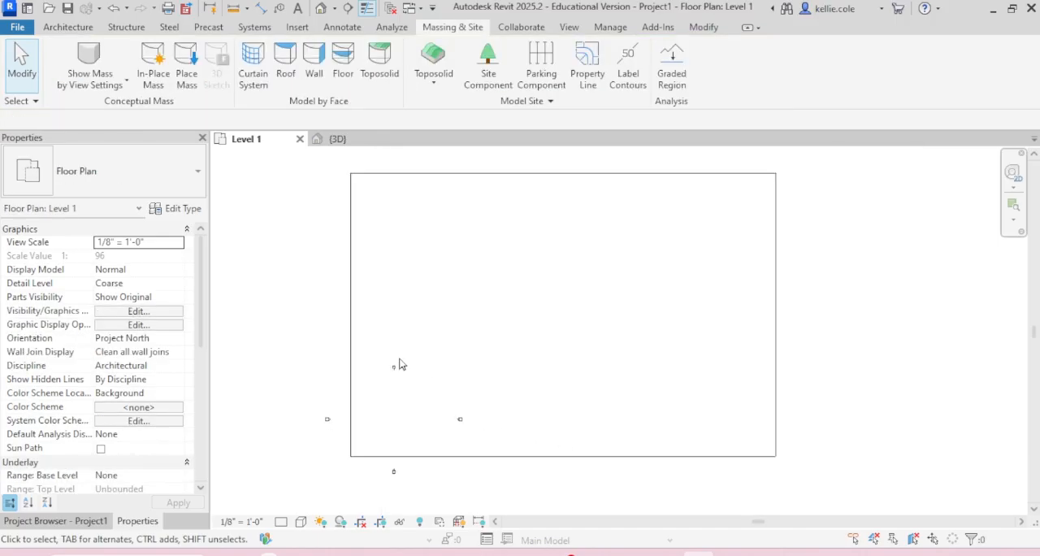
Step: Move the whole north elevation marker outside the toposolid, roughly centred beyond its upper edge
scroll(396, 368, "up", 3)
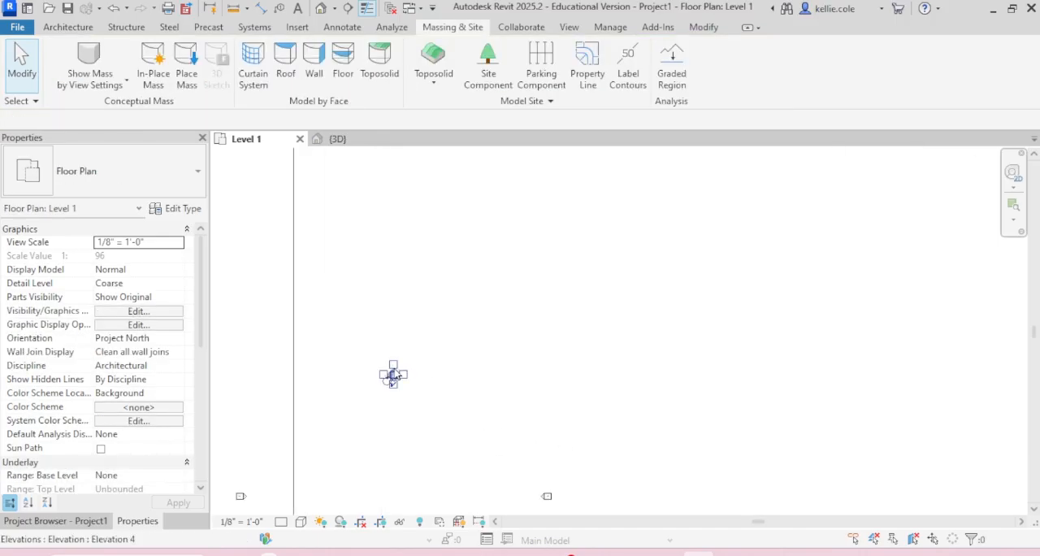
mouse_move(402, 370)
left_mouse_down()
mouse_move(491, 361)
mouse_move(576, 214)
left_mouse_up()
scroll(492, 361, "down", 3)
scroll(491, 359, "down", 2)
scroll(577, 223, "up", 2)
left_click(579, 225)
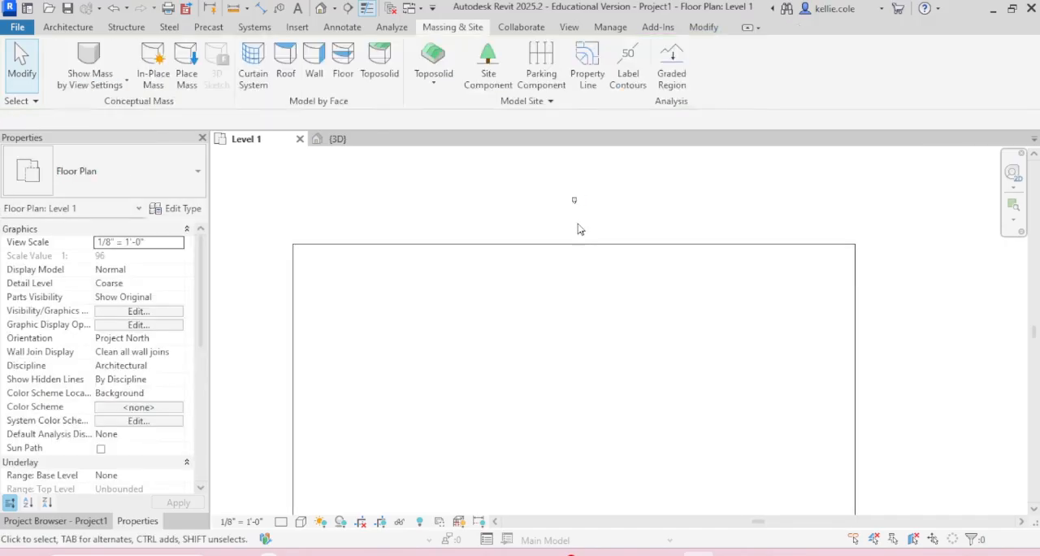
Step: Move the north elevation's view line outside the toposolid, between the north marker and the upper edge
left_click(576, 211)
scroll(577, 212, "down", 2)
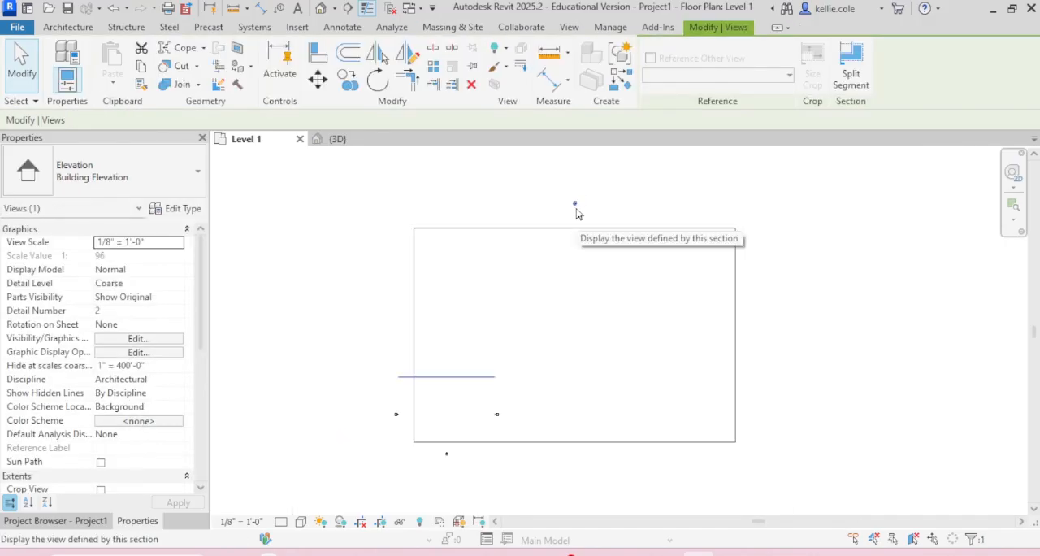
left_click_drag(469, 383, 594, 218)
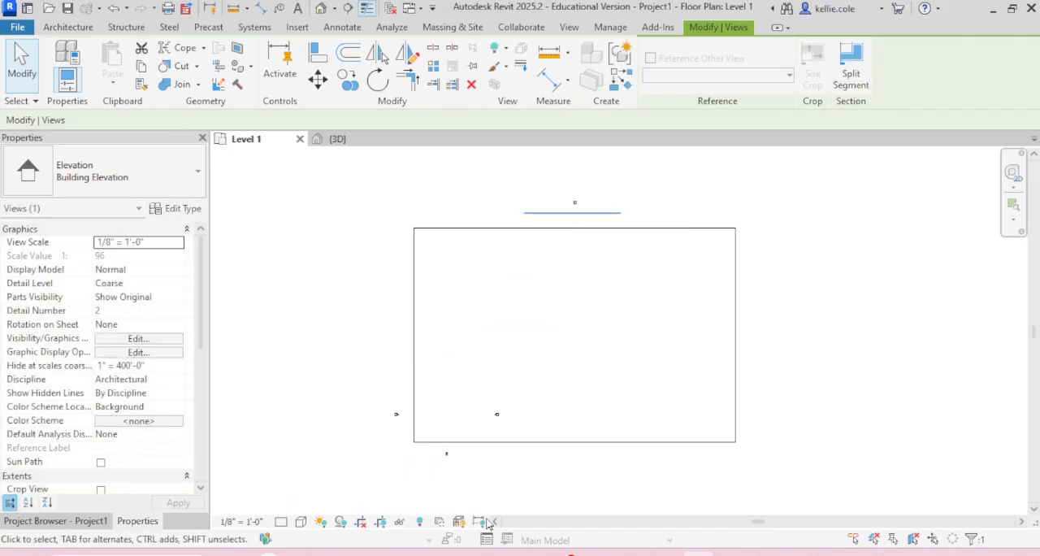
Step: Move the whole east elevation marker outside the toposolid, roughly centred beyond its right edge
scroll(491, 464, "up", 2)
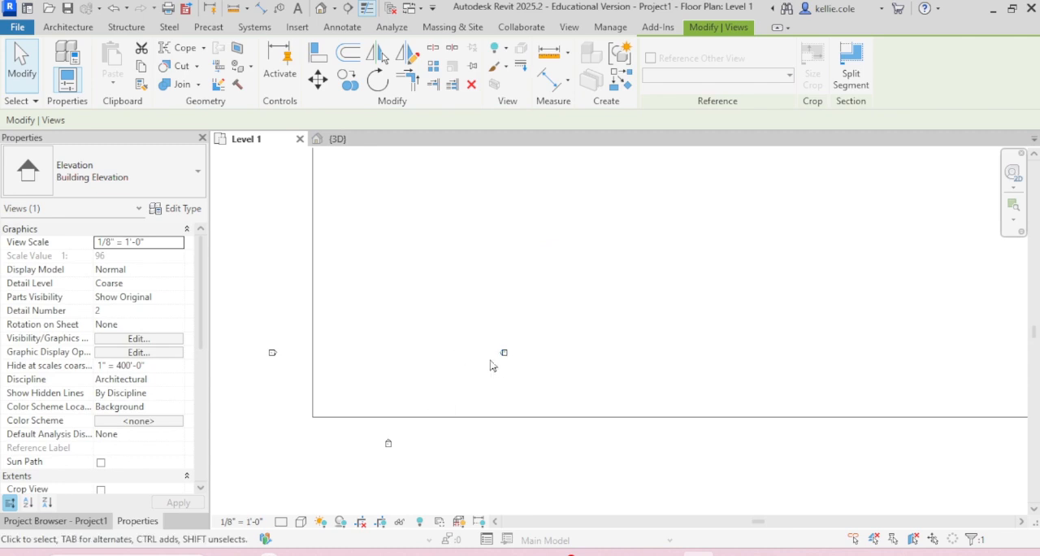
scroll(492, 362, "up", 3)
left_click(507, 330)
left_click(452, 363)
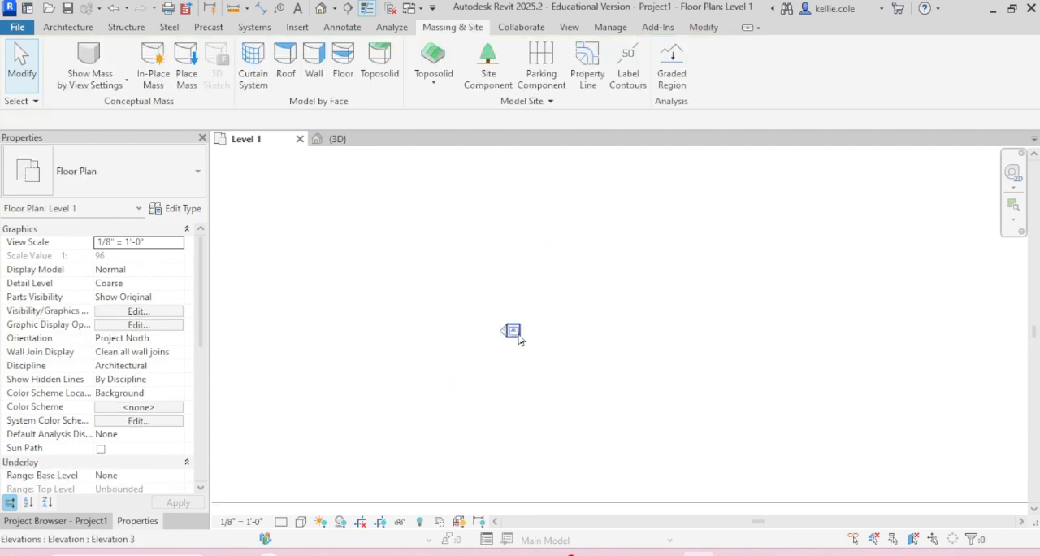
mouse_move(518, 335)
left_mouse_down()
mouse_move(444, 364)
mouse_move(446, 348)
mouse_move(634, 249)
mouse_move(629, 300)
left_mouse_up()
scroll(446, 347, "down", 6)
scroll(626, 307, "up", 4)
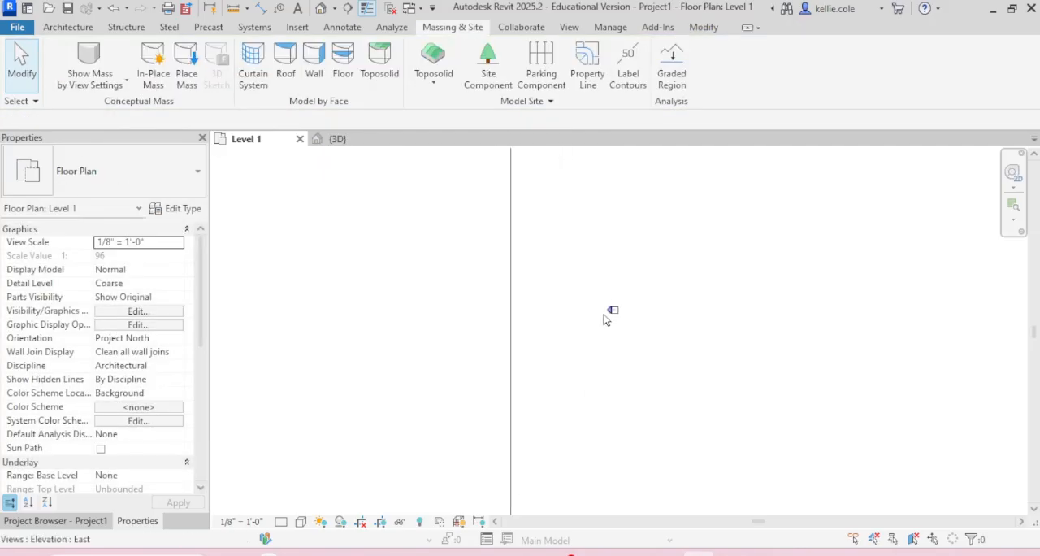
Step: Move the east elevation's view line outside the toposolid, close to the repositioned east marker
left_click(610, 311)
scroll(609, 313, "down", 5)
left_click_drag(454, 364, 604, 309)
left_click(671, 255)
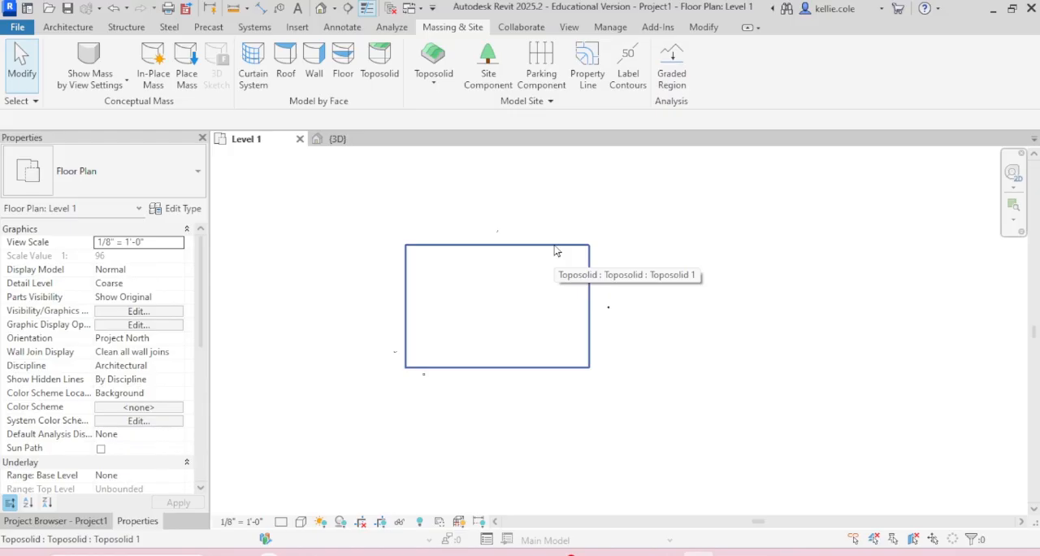
Step: In the 3D view, add six shape points inside the toposolid, in rows of three near each short end
left_click(338, 138)
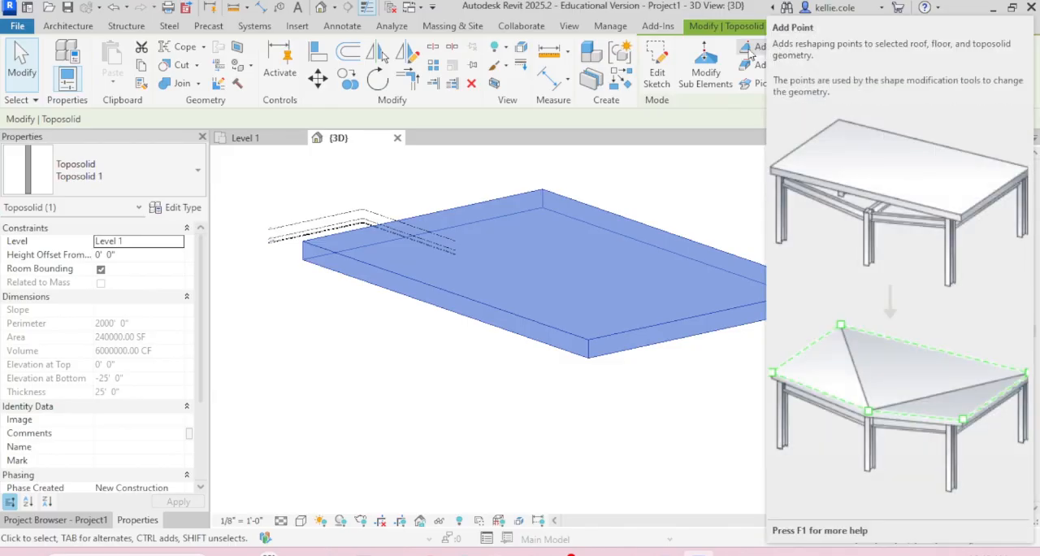
left_click(750, 51)
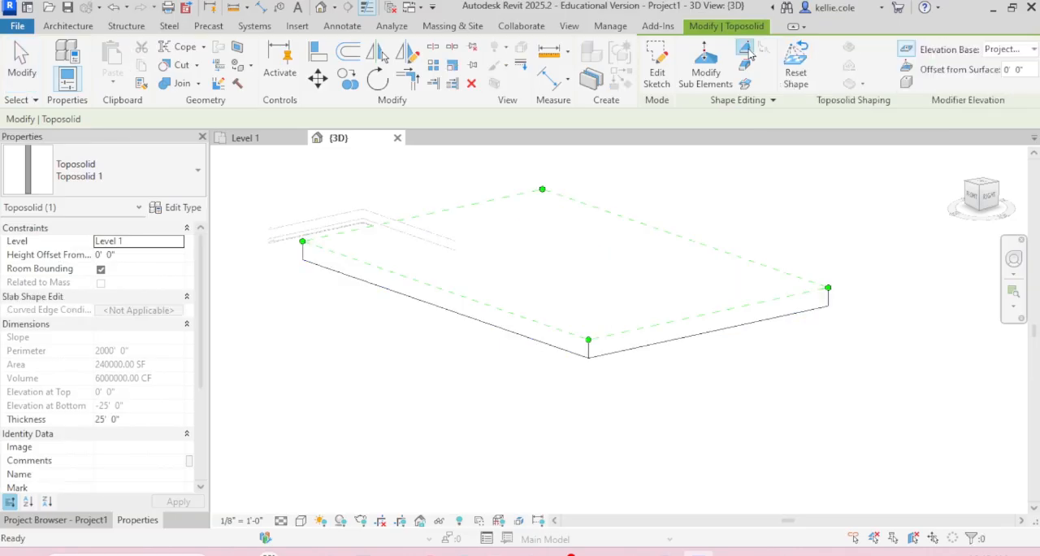
left_click(988, 190)
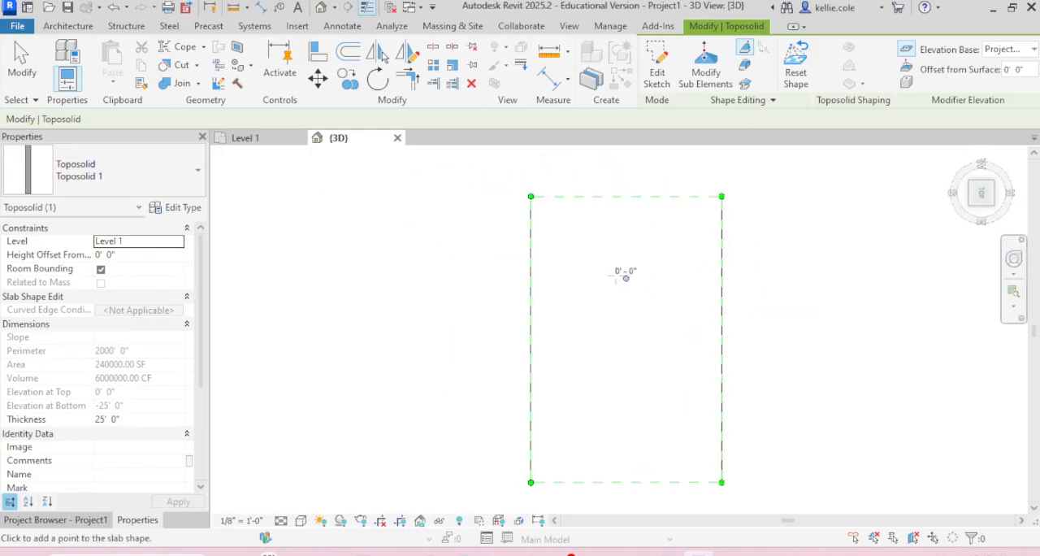
left_click(569, 253)
left_click(625, 252)
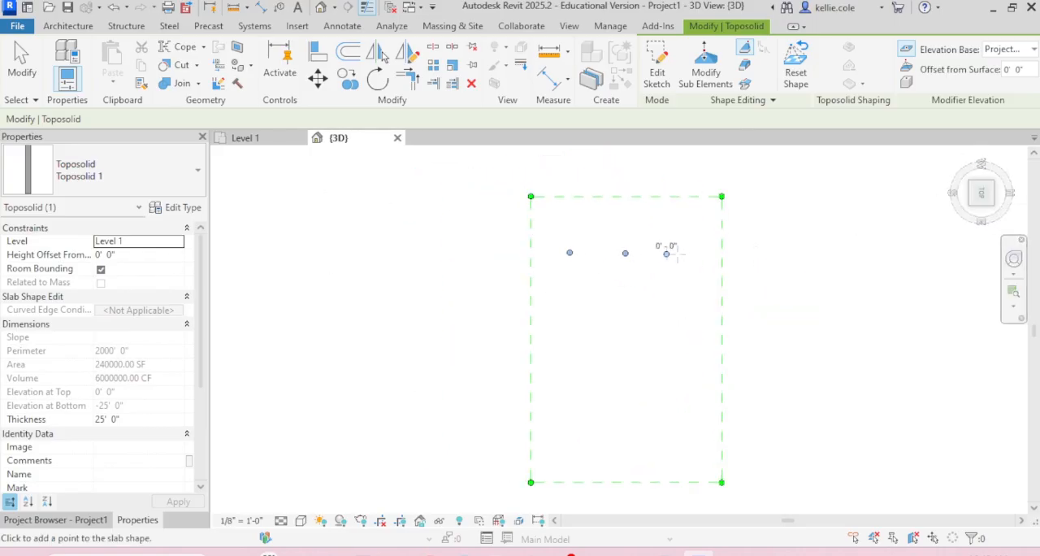
left_click(679, 252)
left_click(565, 428)
left_click(626, 427)
left_click(687, 426)
middle_click_drag(512, 390, 601, 195, "shift")
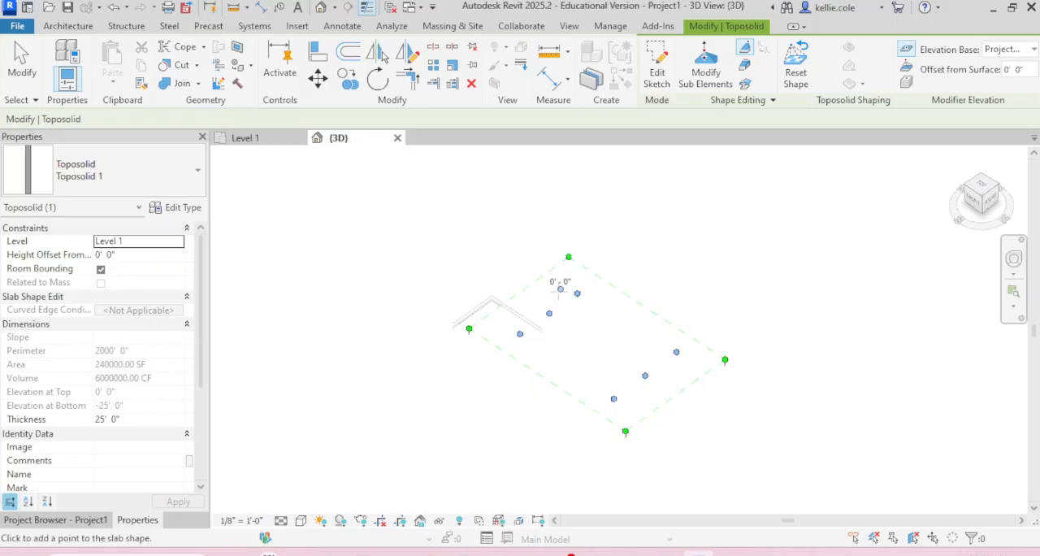
middle_click_drag(558, 291, 578, 298, "shift")
scroll(574, 302, "up", 5)
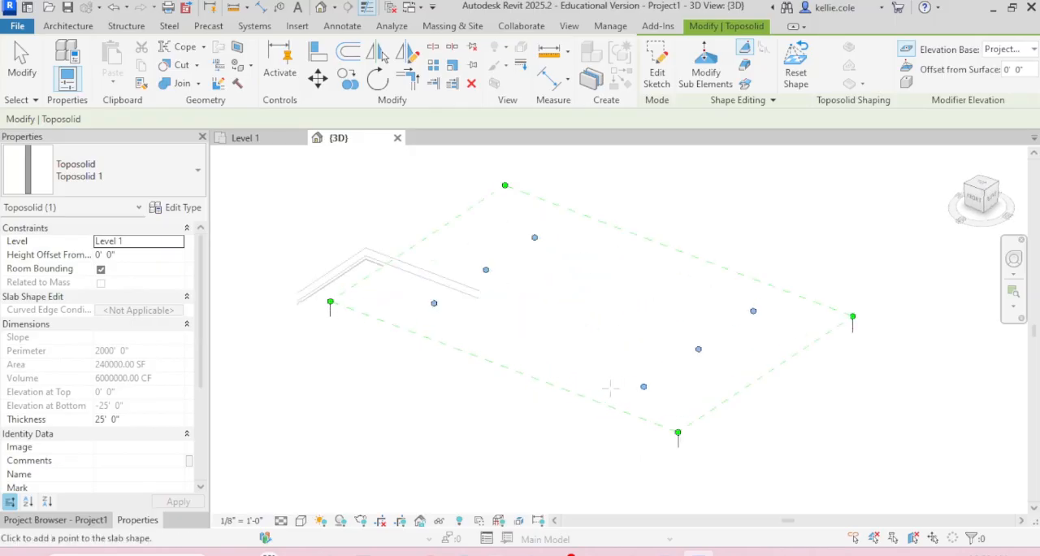
key("Escape")
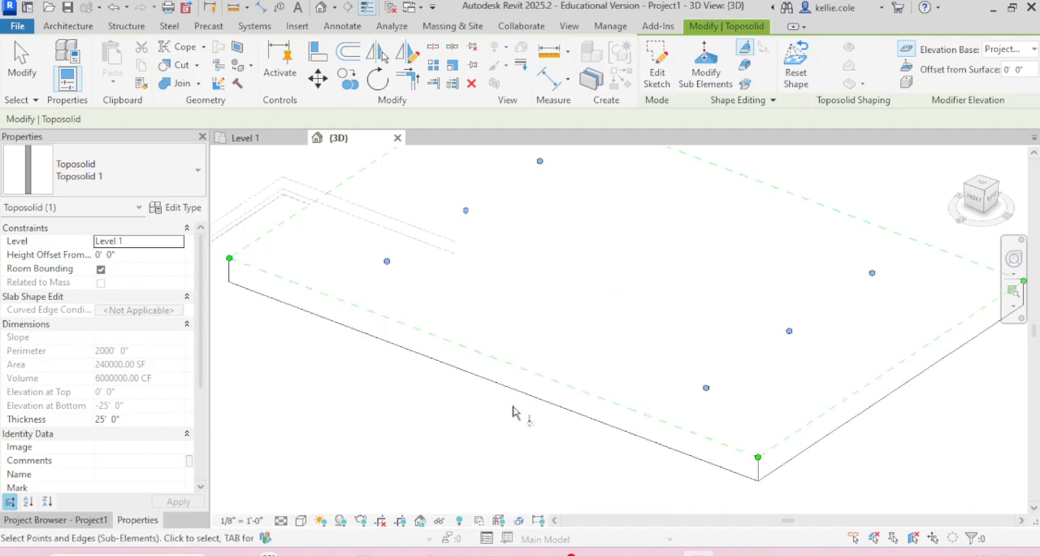
scroll(447, 420, "down", 2)
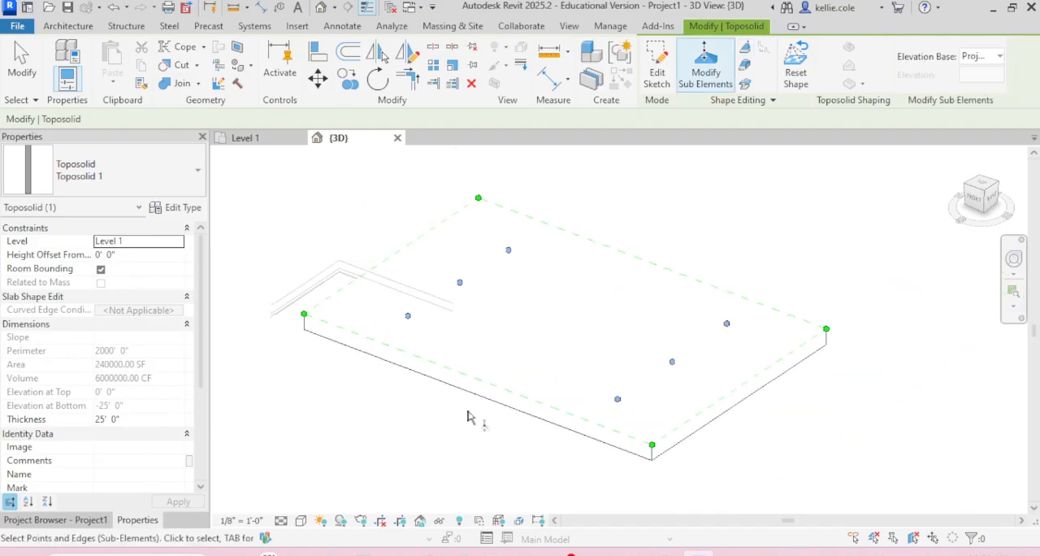
Step: Raise the two outer points of the interior row near the back short end, the farther one to 84'
left_click(409, 316)
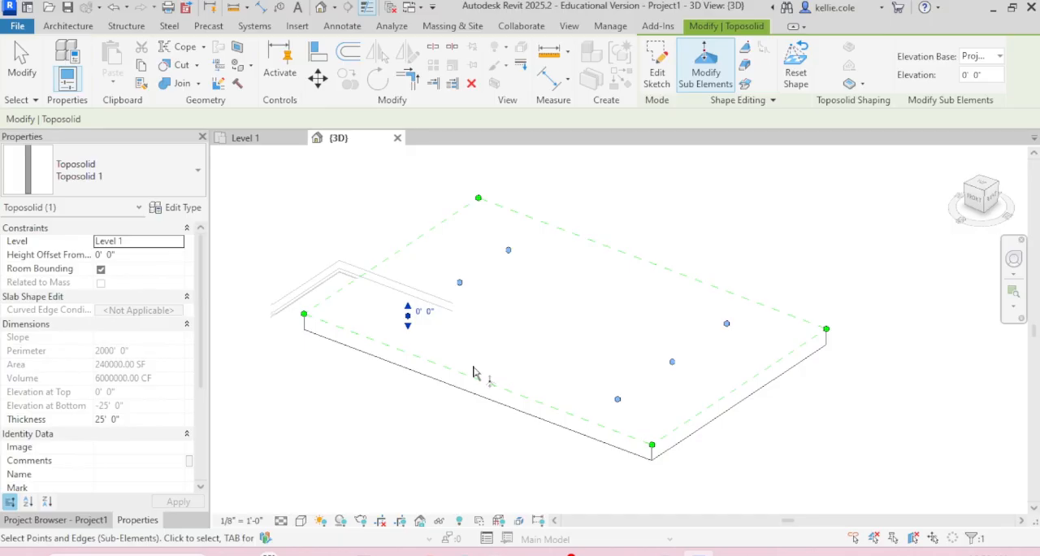
left_click(988, 74)
left_click_drag(408, 308, 412, 250)
scroll(461, 285, "up", 5)
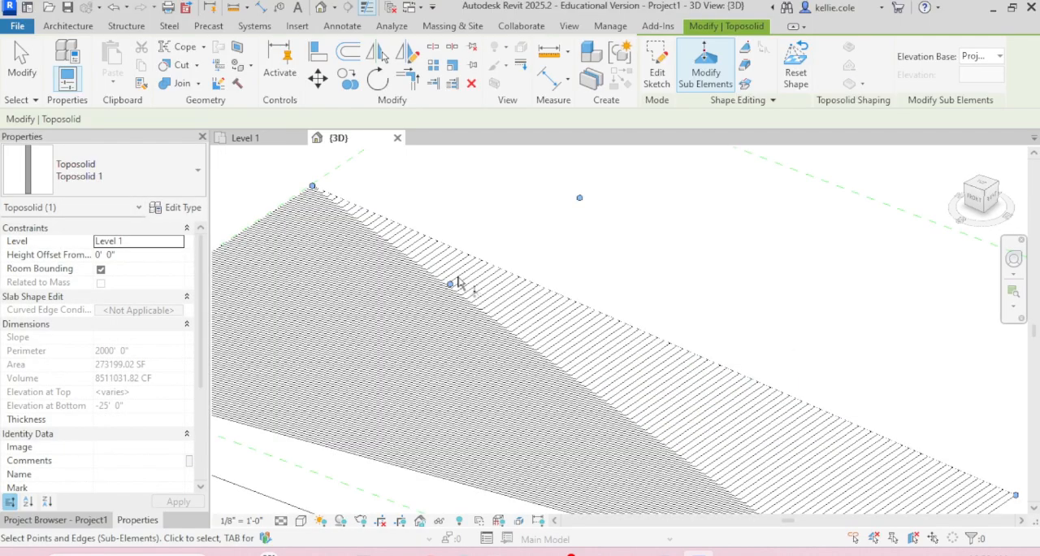
scroll(583, 212, "down", 3)
left_click(578, 244)
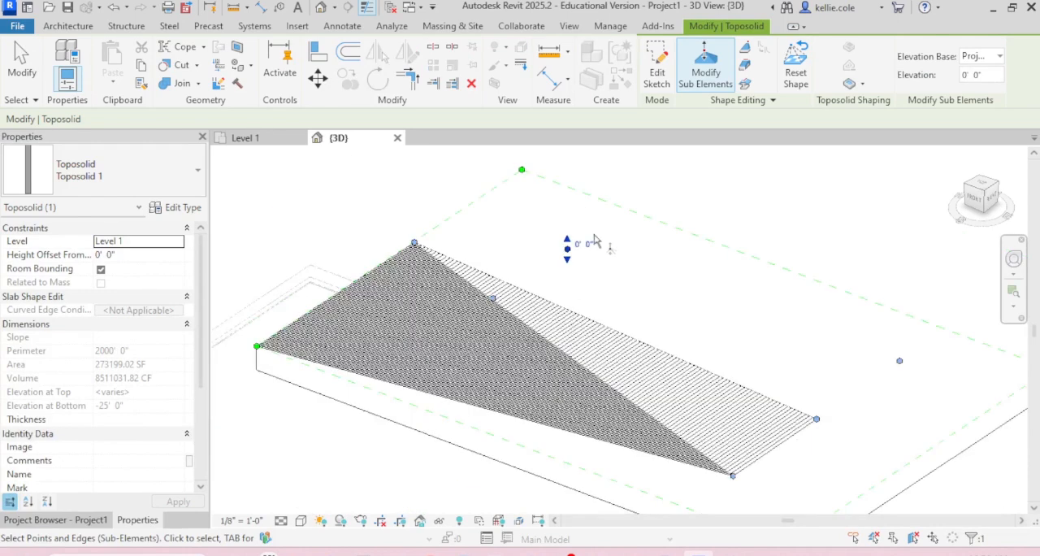
left_click_drag(567, 239, 567, 159)
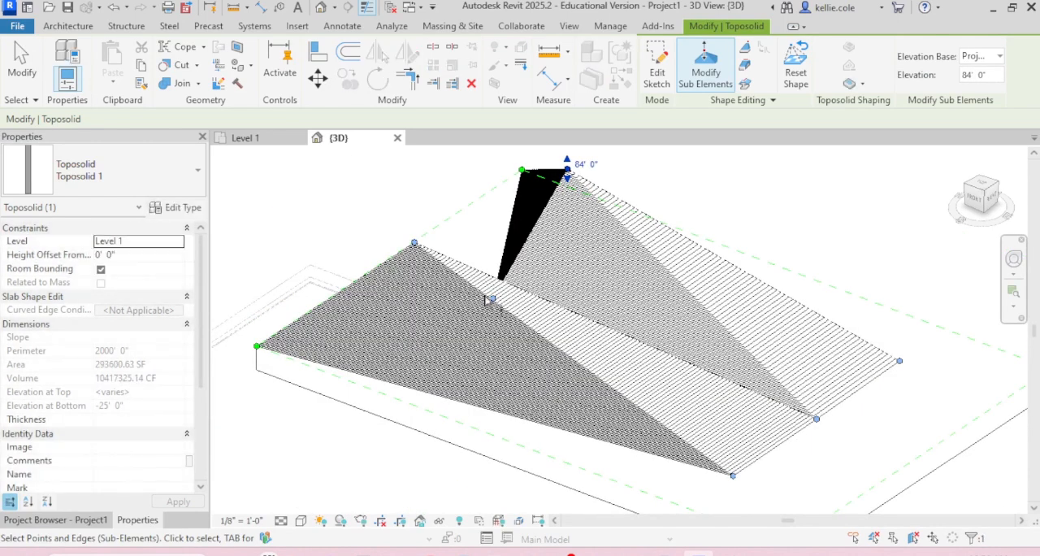
Step: Raise the middle point between the two raised peaks to about 81'
scroll(486, 300, "up", 4)
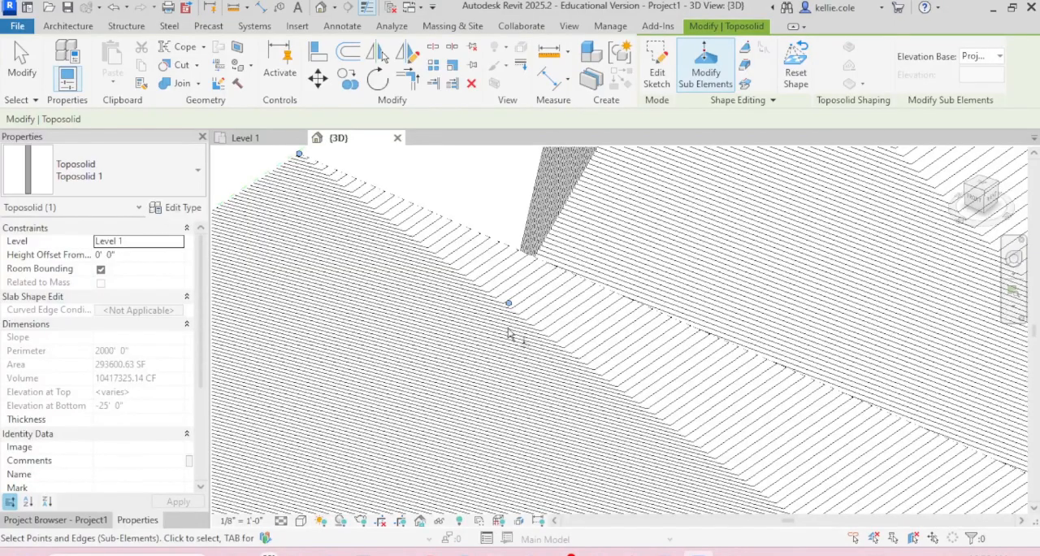
scroll(510, 329, "up", 3)
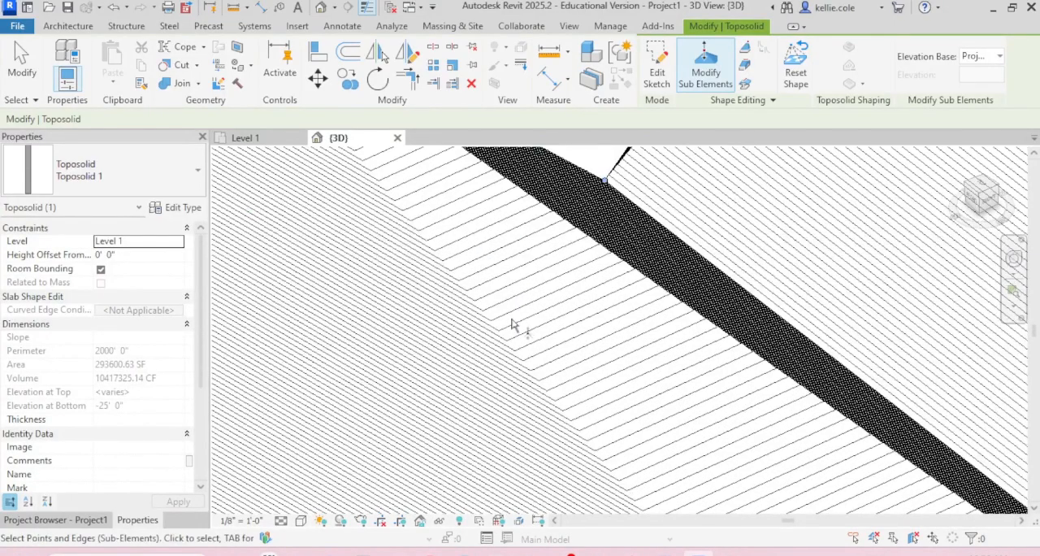
scroll(512, 324, "down", 3)
left_click(557, 258)
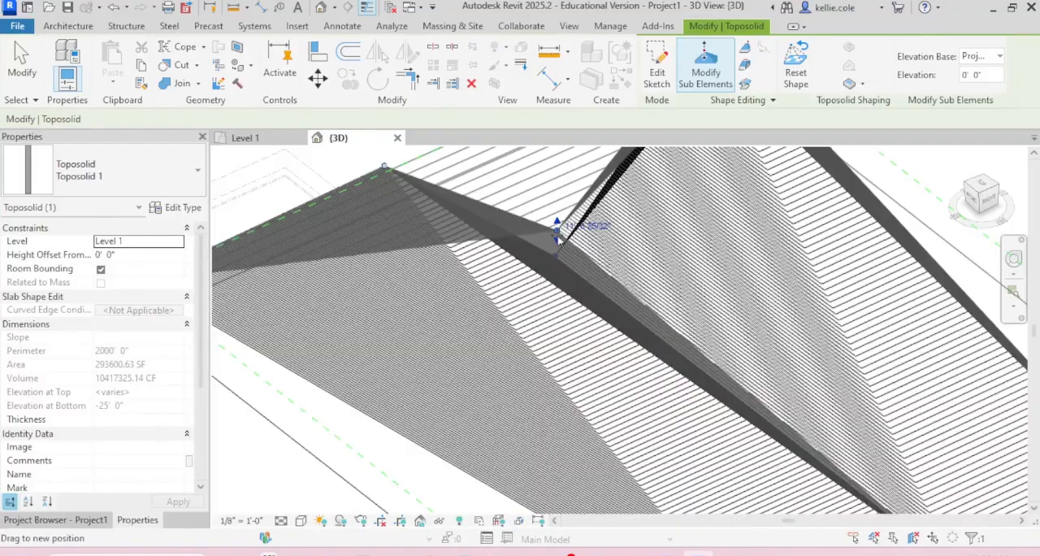
scroll(550, 233, "down", 5)
left_click_drag(557, 239, 550, 200)
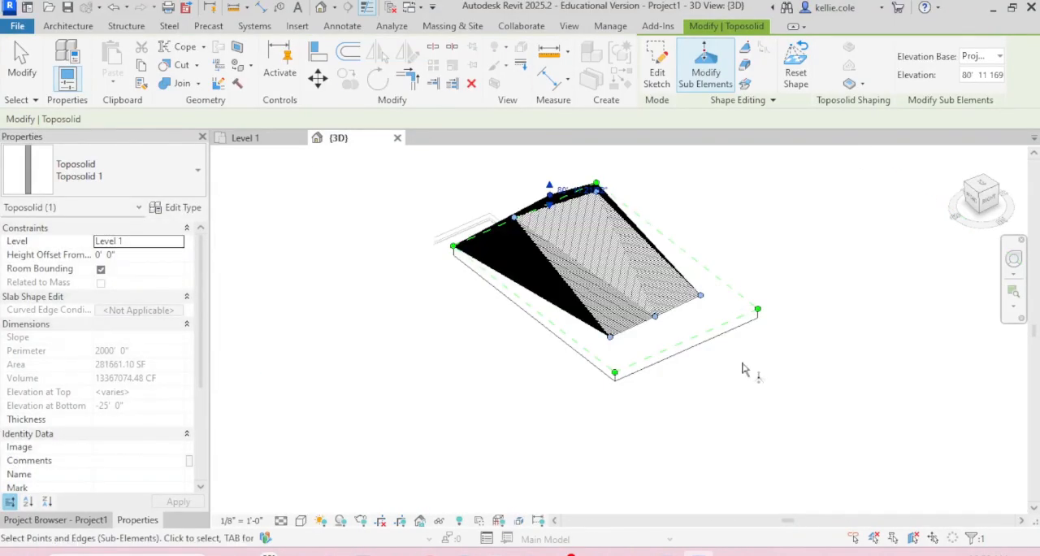
Step: Lower the rear point of the interior row at the toposolid's opposite short end to -16'
middle_click_drag(741, 369, 725, 270, "shift")
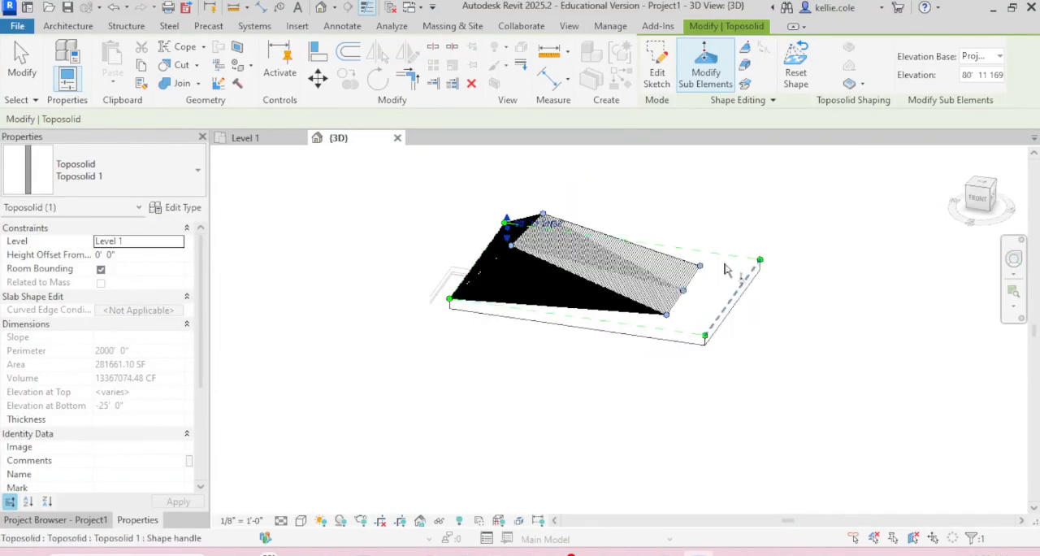
scroll(723, 274, "up", 4)
left_click(684, 271)
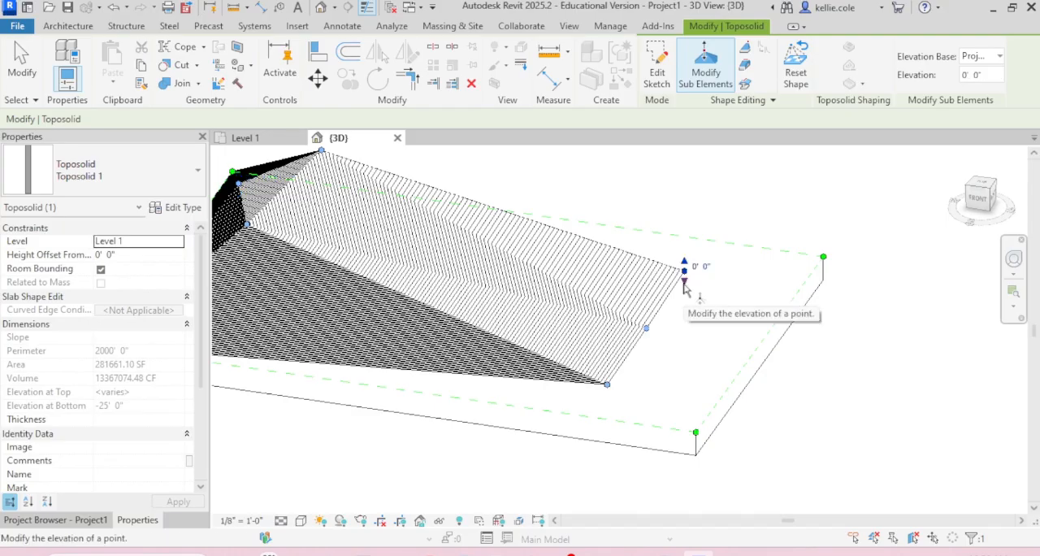
left_click_drag(684, 287, 754, 362)
scroll(645, 337, "up", 4)
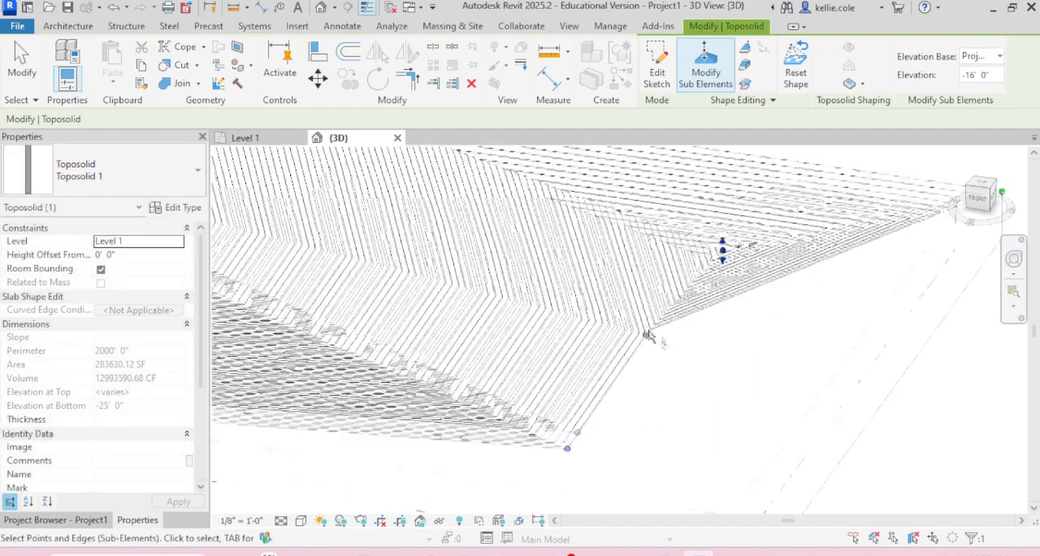
Step: Lower that row's middle point to about -9' 10" and its front point to -16', finishing the shape edit
left_click_drag(649, 336, 642, 358)
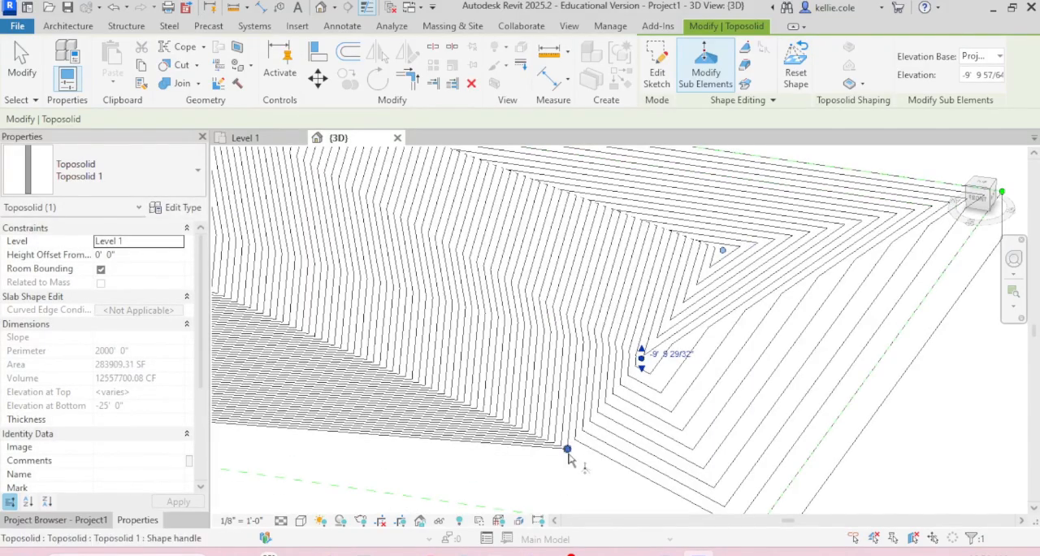
left_click_drag(568, 450, 568, 478)
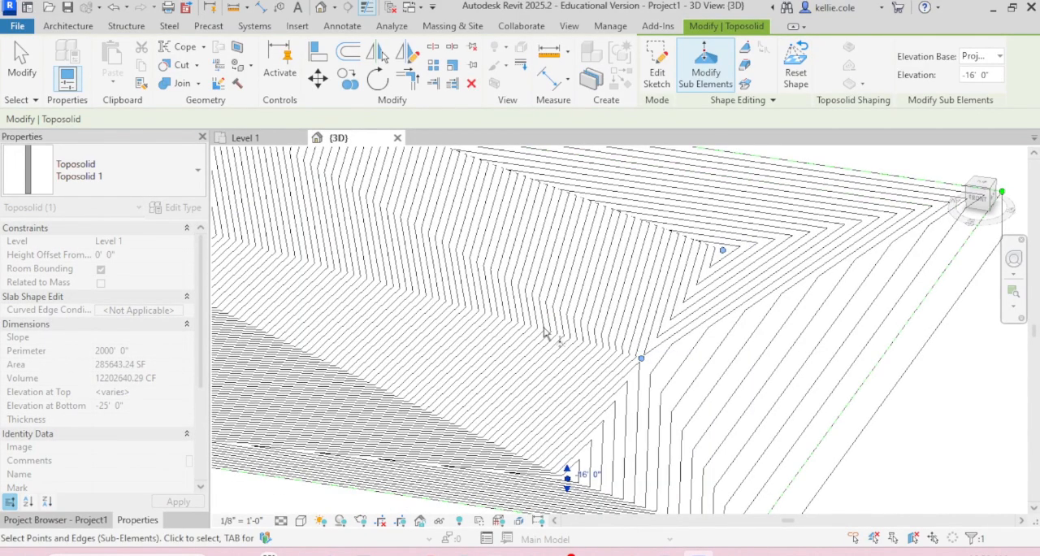
scroll(553, 321, "down", 3)
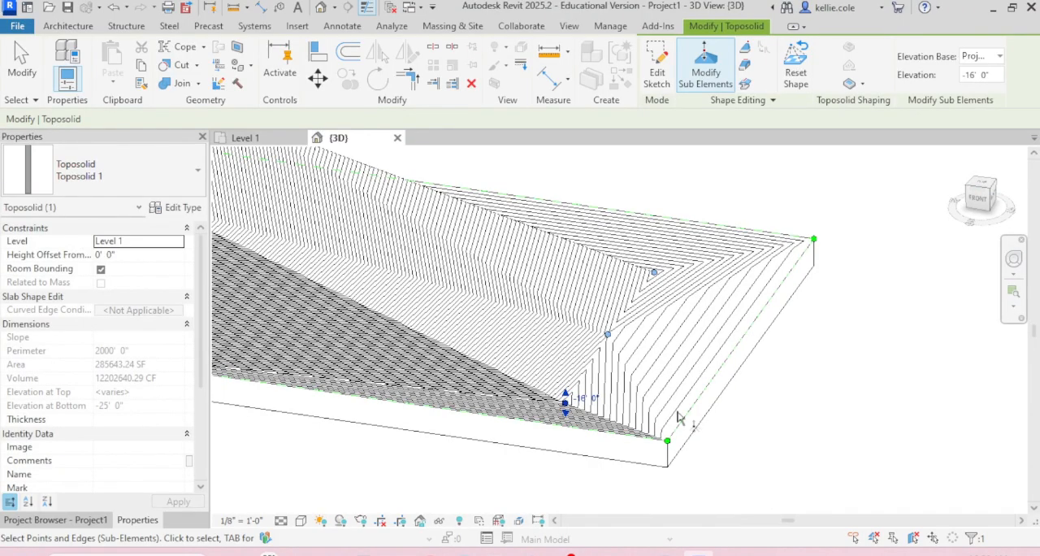
middle_click_drag(678, 417, 614, 415, "shift")
left_click(897, 386)
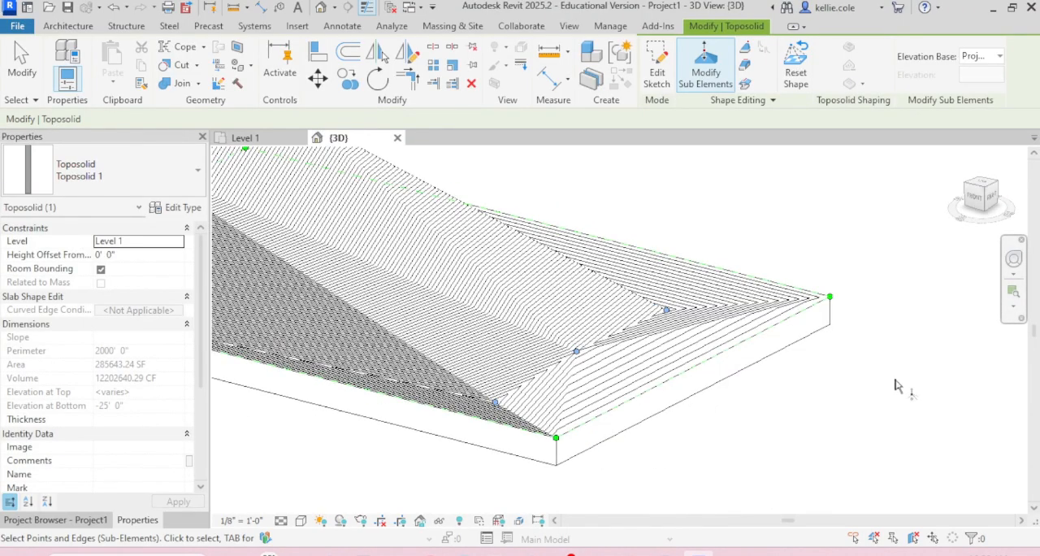
key("Escape")
key("Escape")
scroll(897, 386, "down", 3)
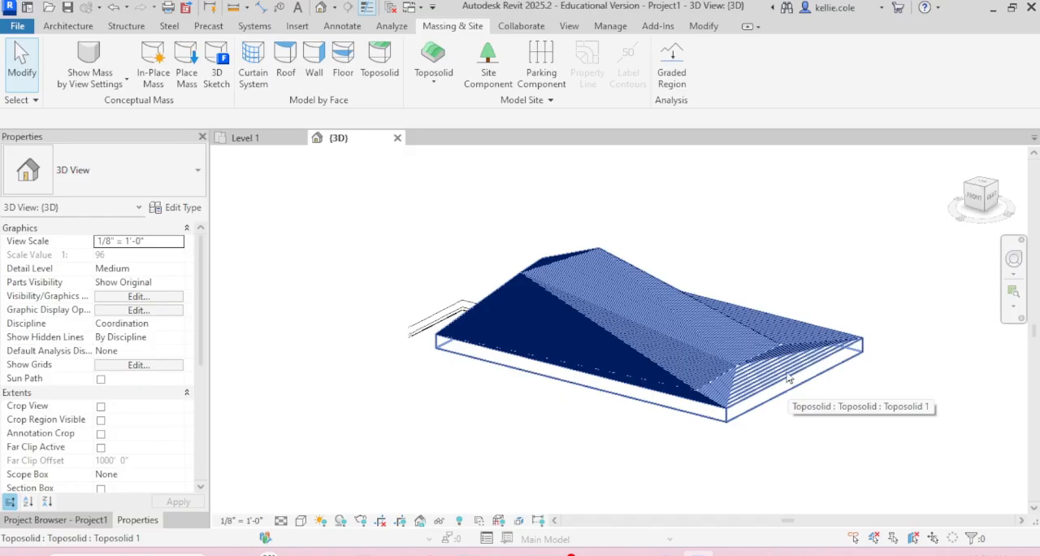
Step: Create a 4" Concrete Slab floor on B.O. Footing from a rectangle about 148' by 144' at the toposolid's low end
left_click(985, 188)
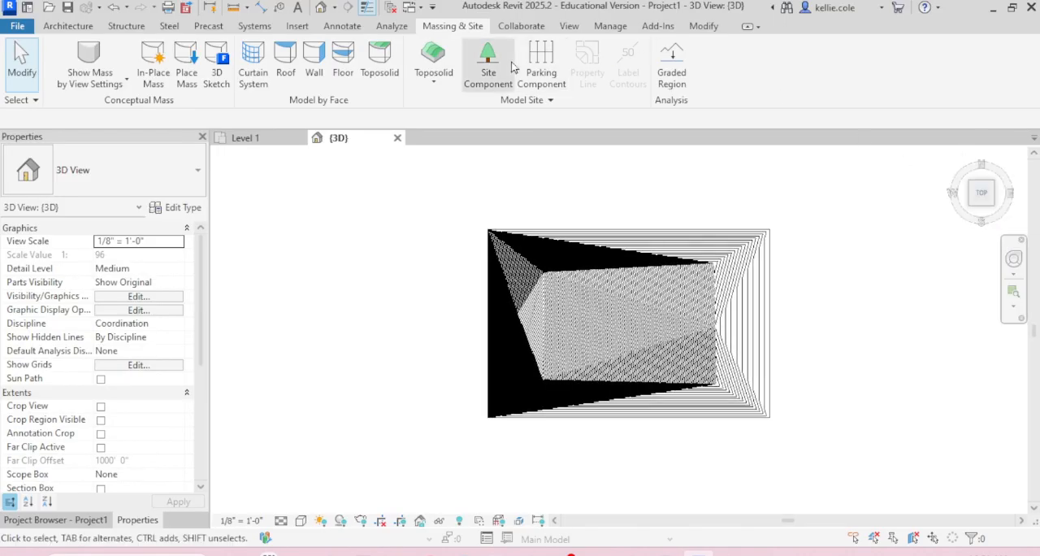
left_click(70, 26)
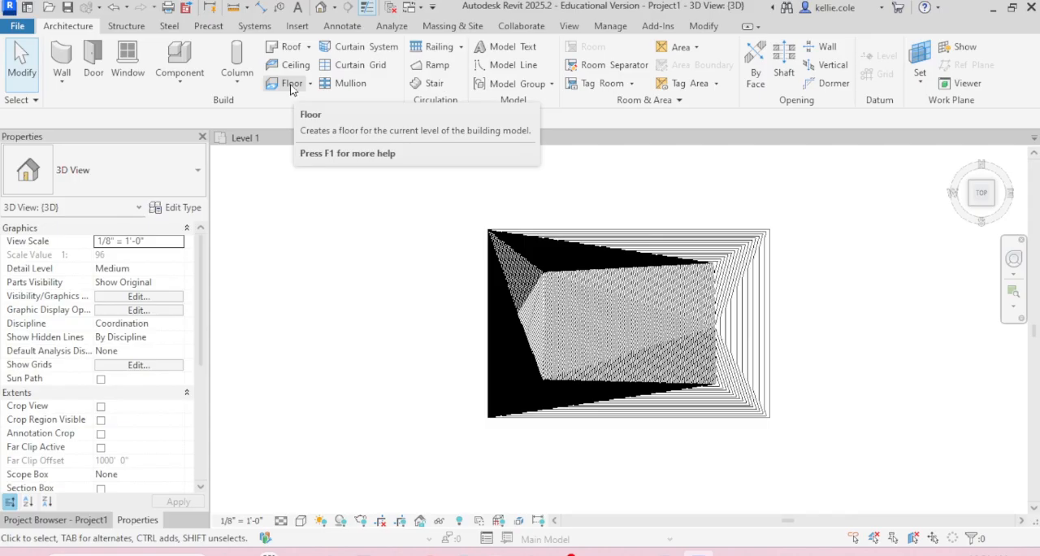
left_click(291, 85)
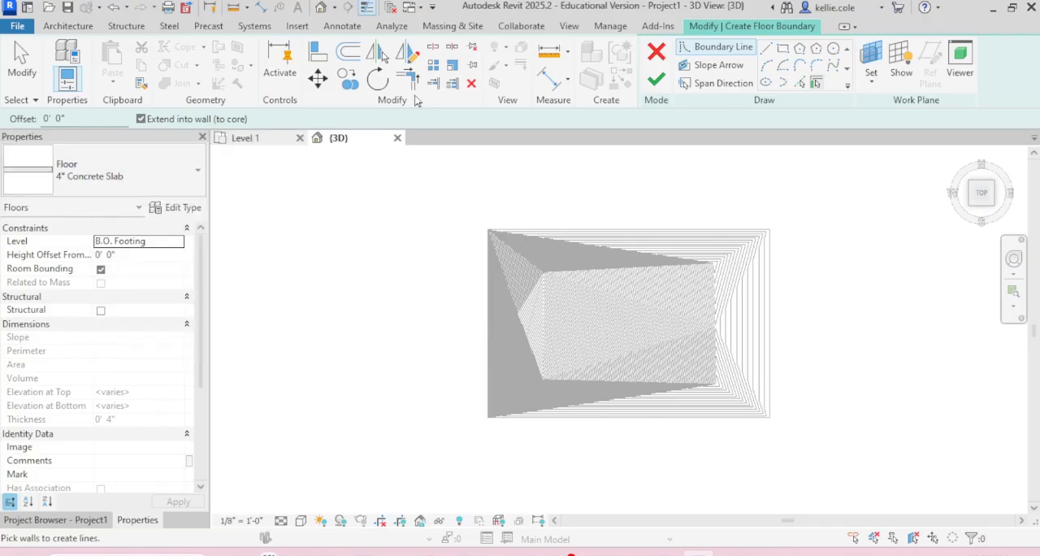
left_click(784, 51)
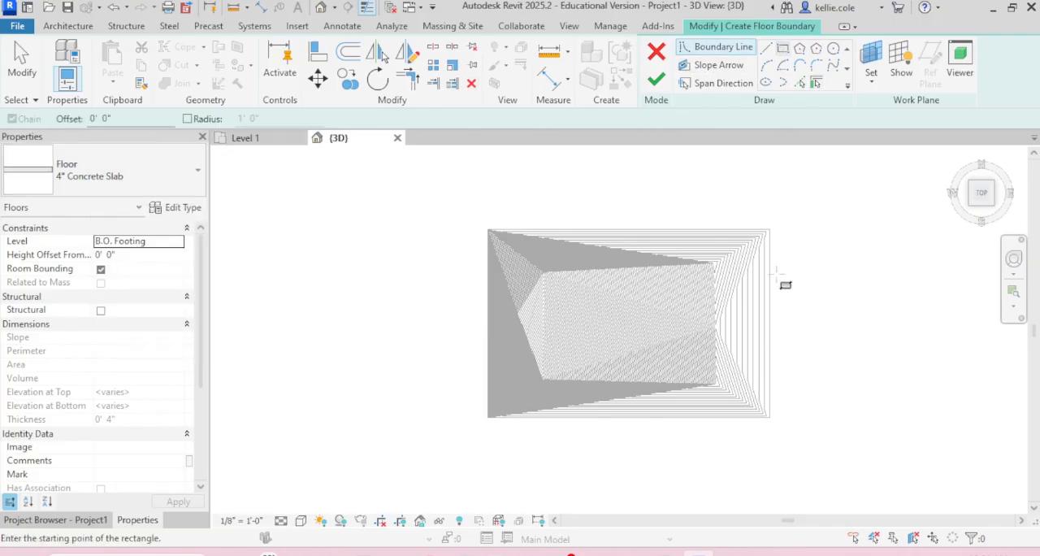
scroll(752, 345, "up", 2)
left_click(617, 263)
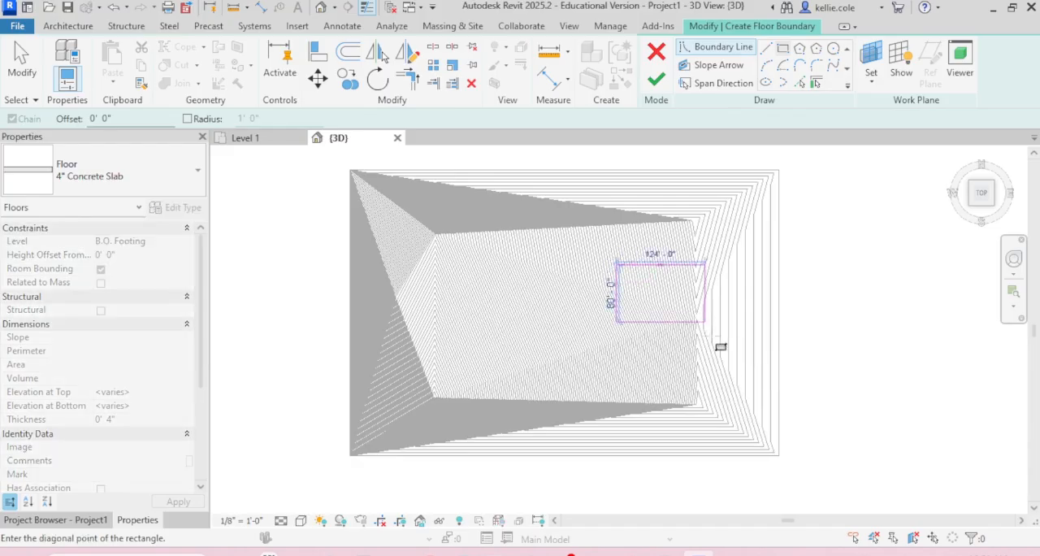
left_click(724, 368)
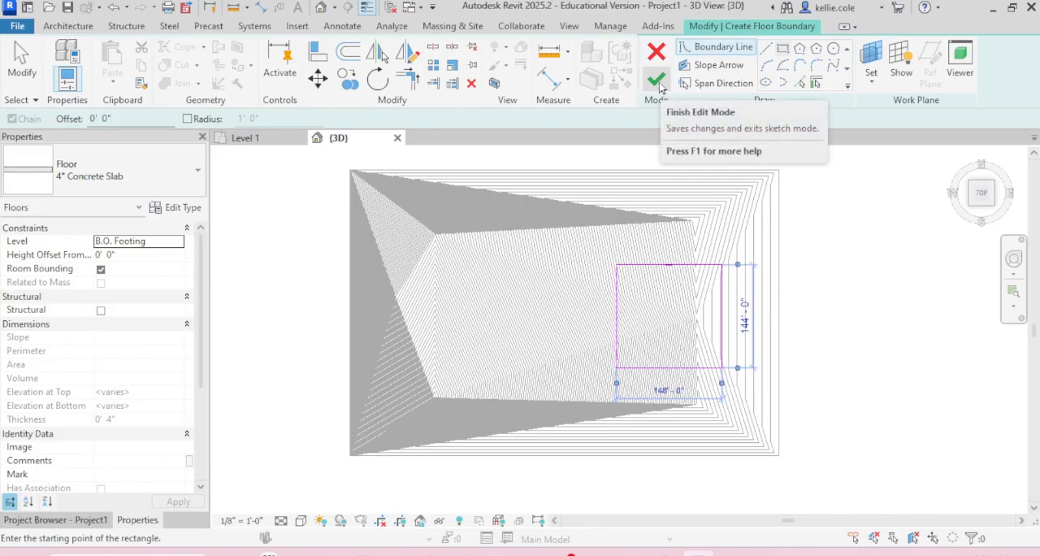
left_click(658, 83)
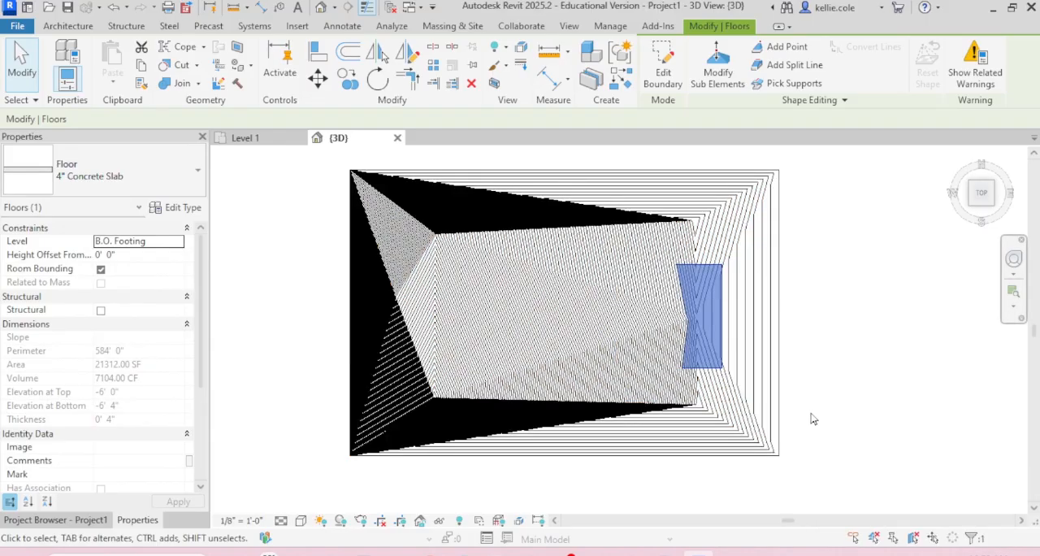
Step: Excavate the toposolid using the concrete slab floor as the cutting element
middle_click_drag(794, 430, 695, 122, "ctrl")
scroll(712, 331, "up", 3)
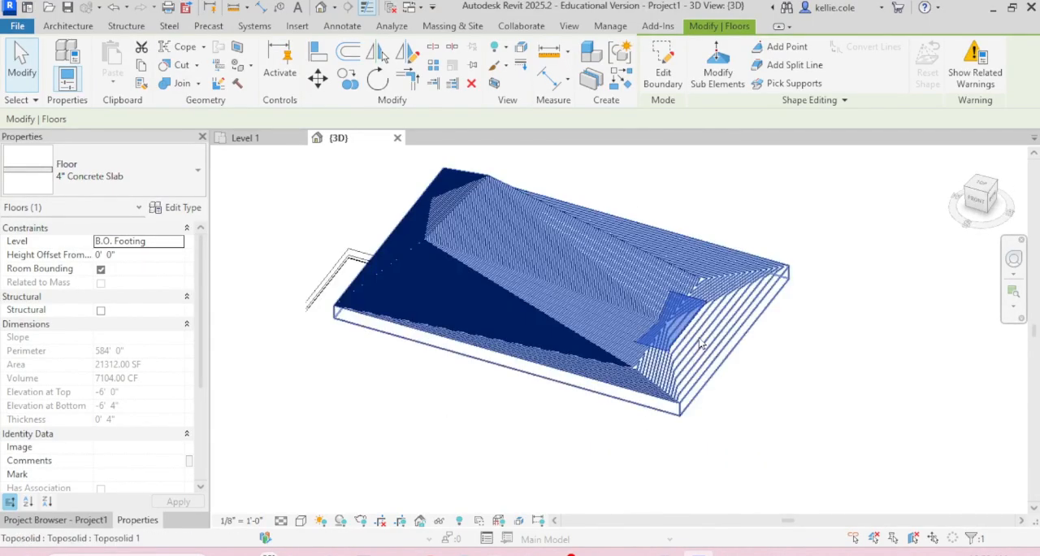
middle_click_drag(731, 361, 750, 294, "shift")
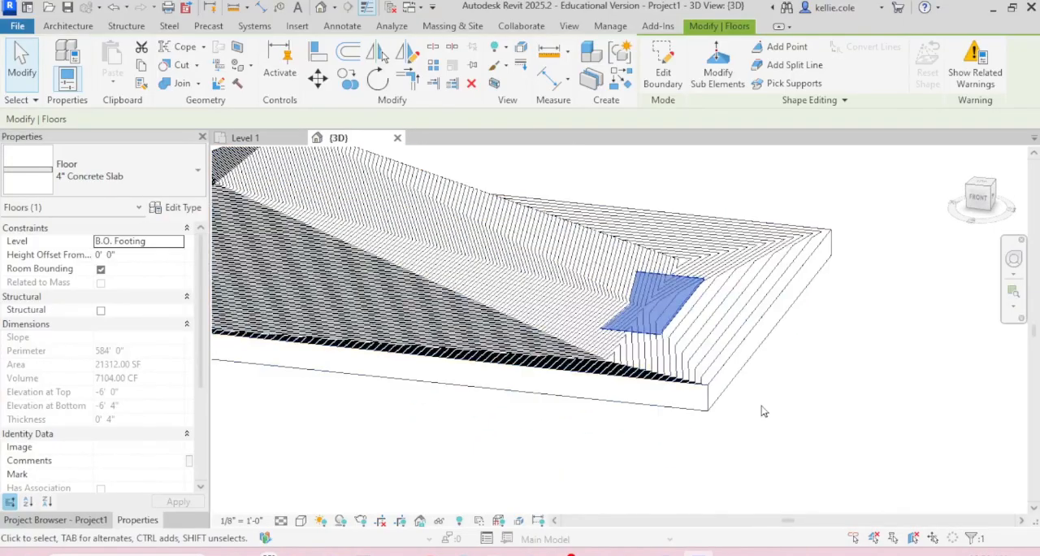
left_click(819, 421)
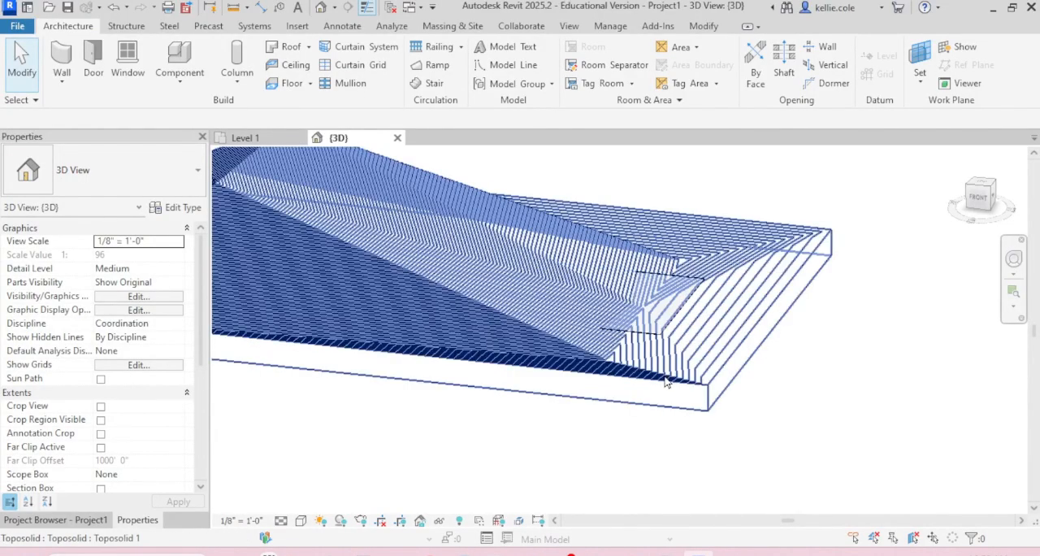
left_click(668, 382)
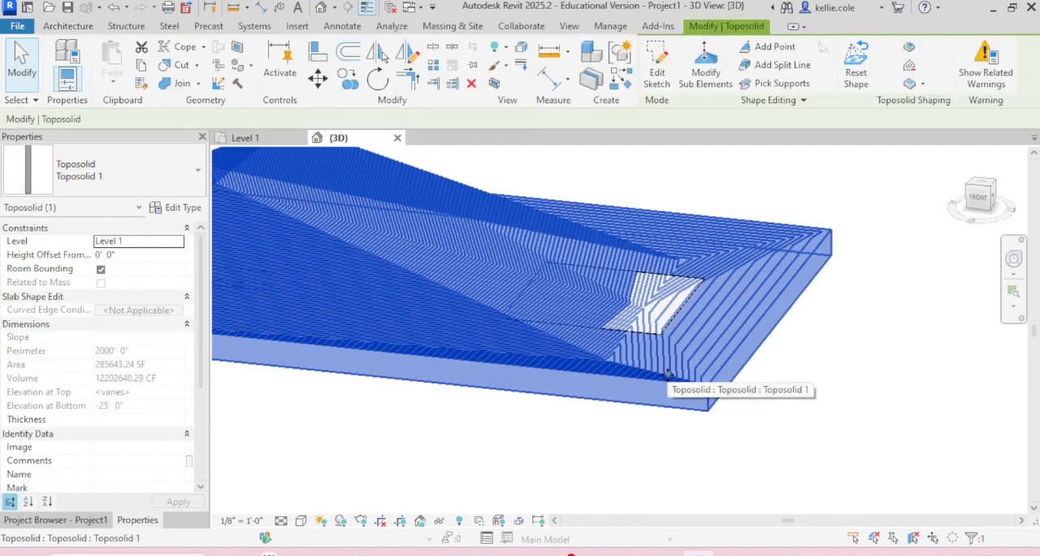
middle_click_drag(668, 374, 837, 409, "shift")
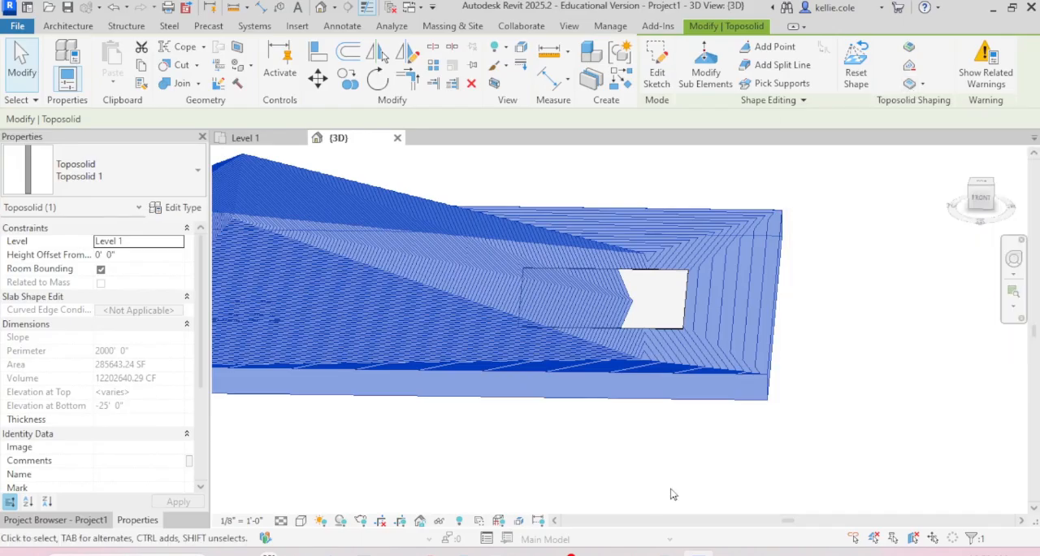
key("e")
key("x")
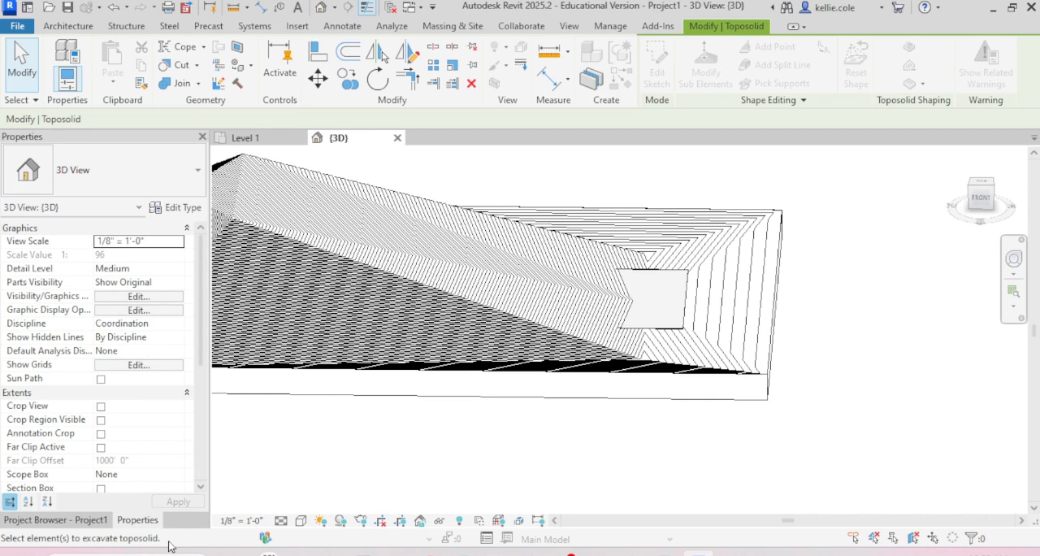
left_click(679, 334)
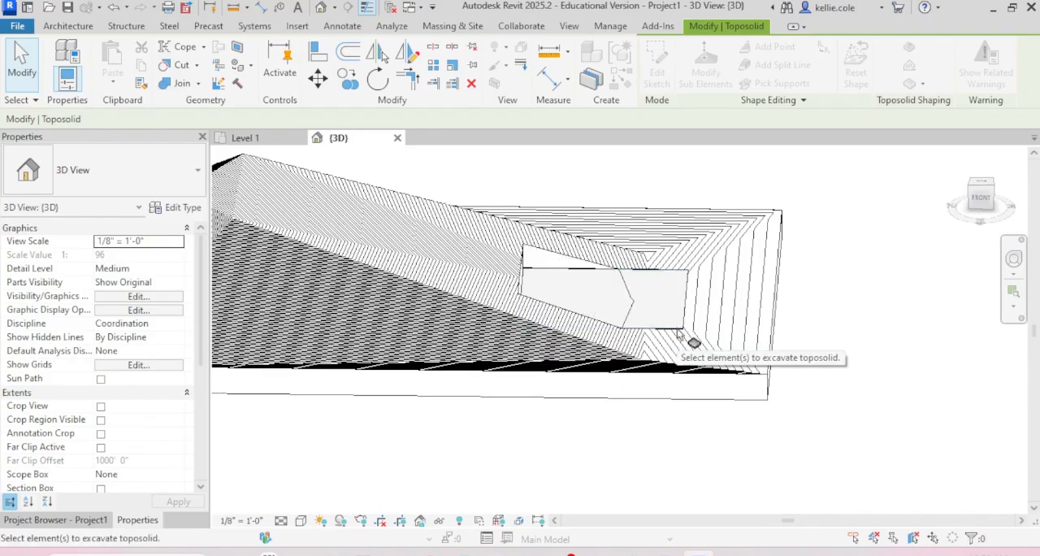
key("Escape")
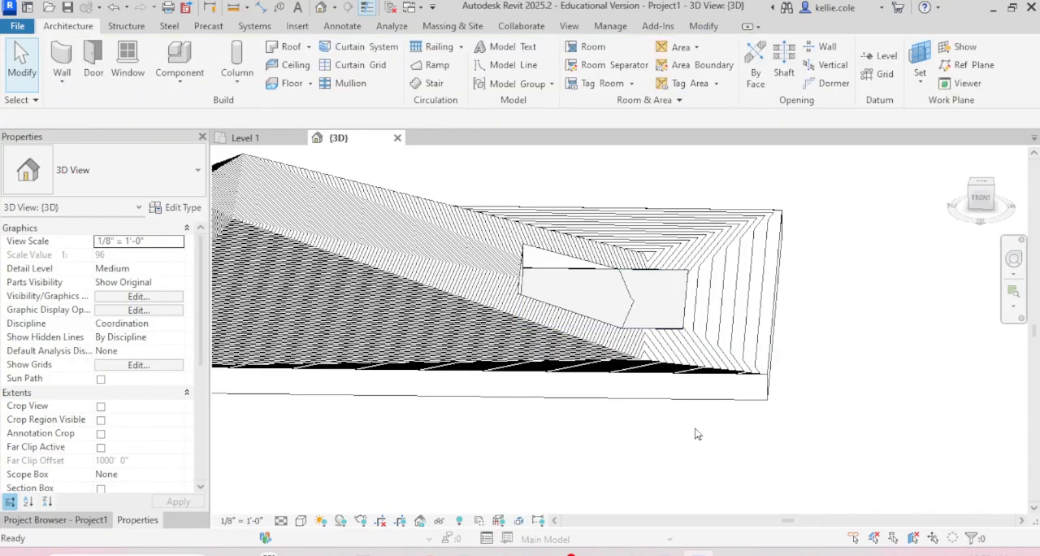
Step: Check the floor in the excavated terrain and set its level to Level 1
left_click(683, 332)
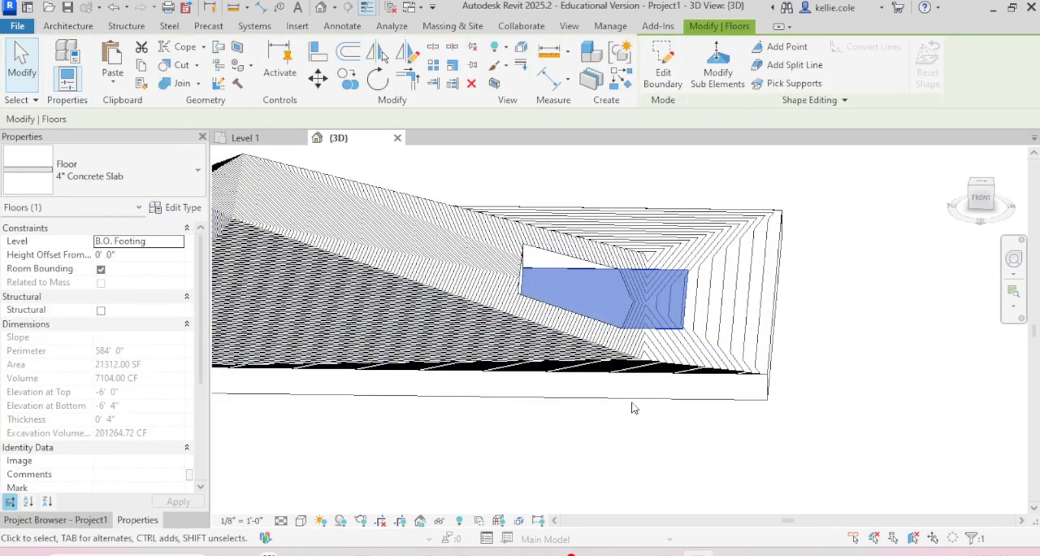
middle_click_drag(634, 408, 701, 385, "shift")
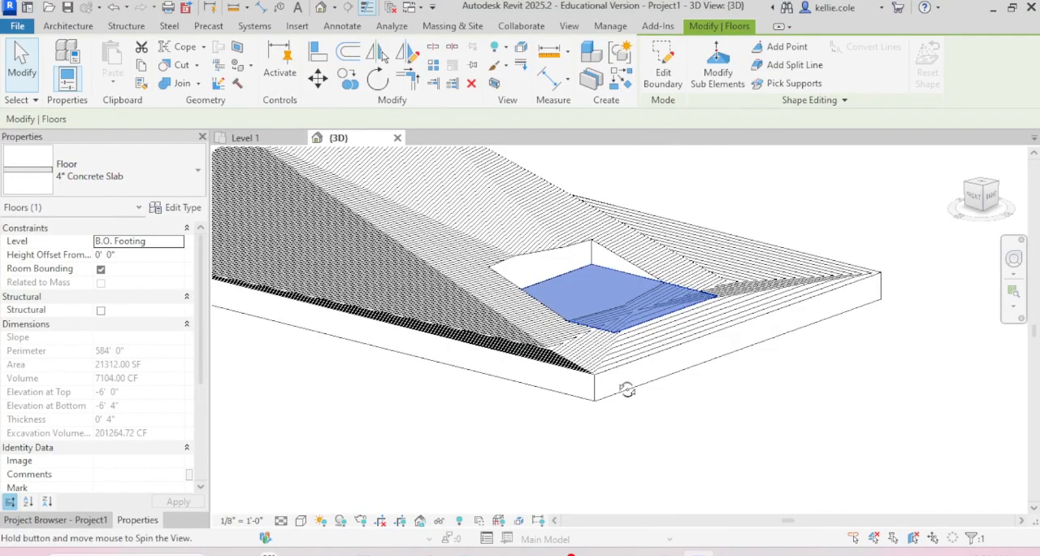
middle_click_drag(627, 390, 754, 391, "shift")
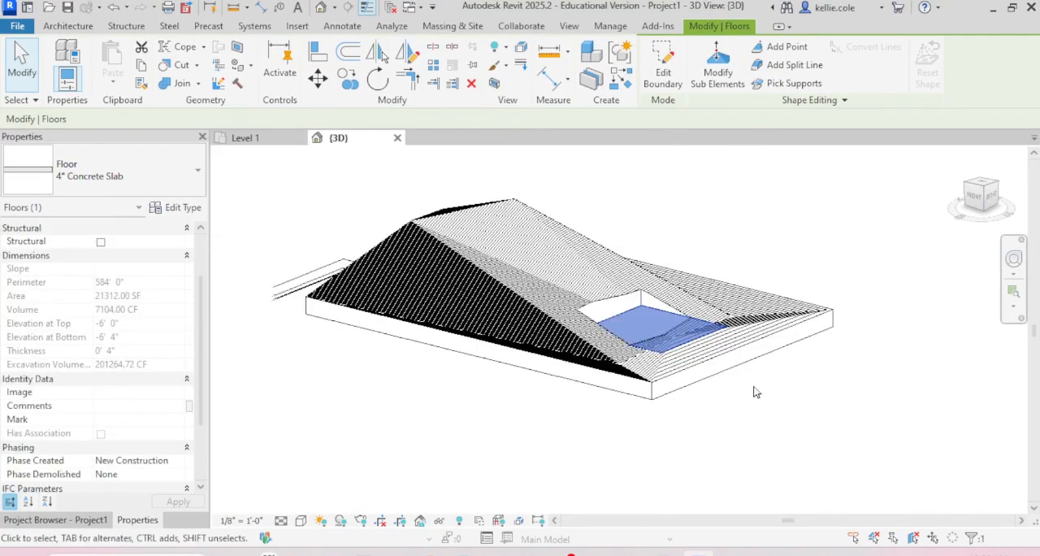
left_click(755, 393)
scroll(760, 398, "up", 2)
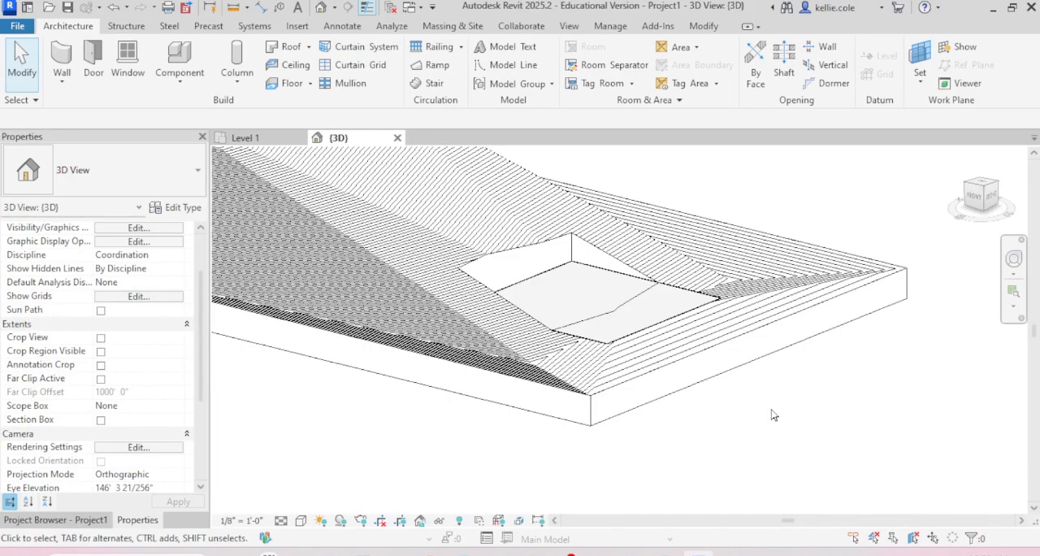
left_click(681, 298)
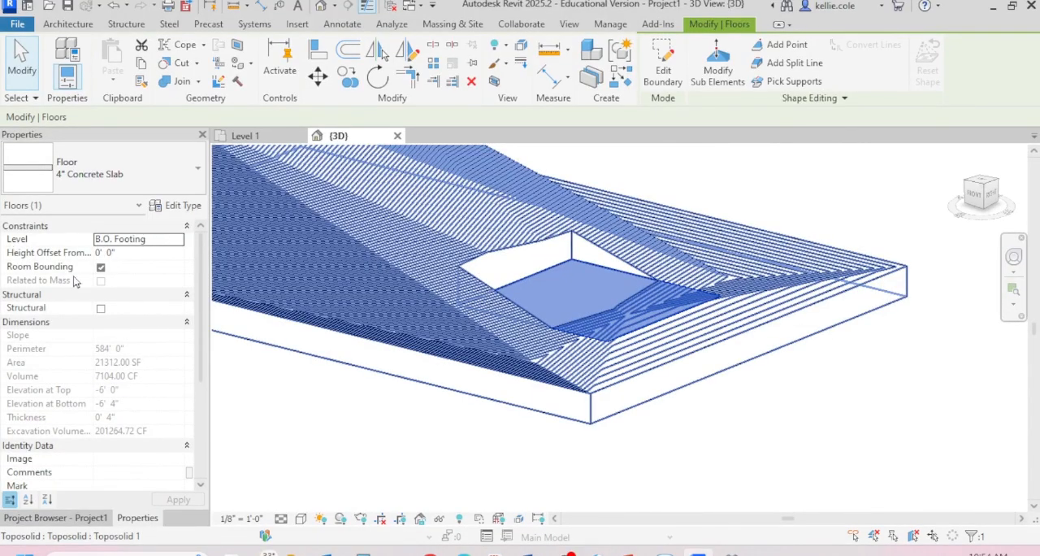
left_click(179, 242)
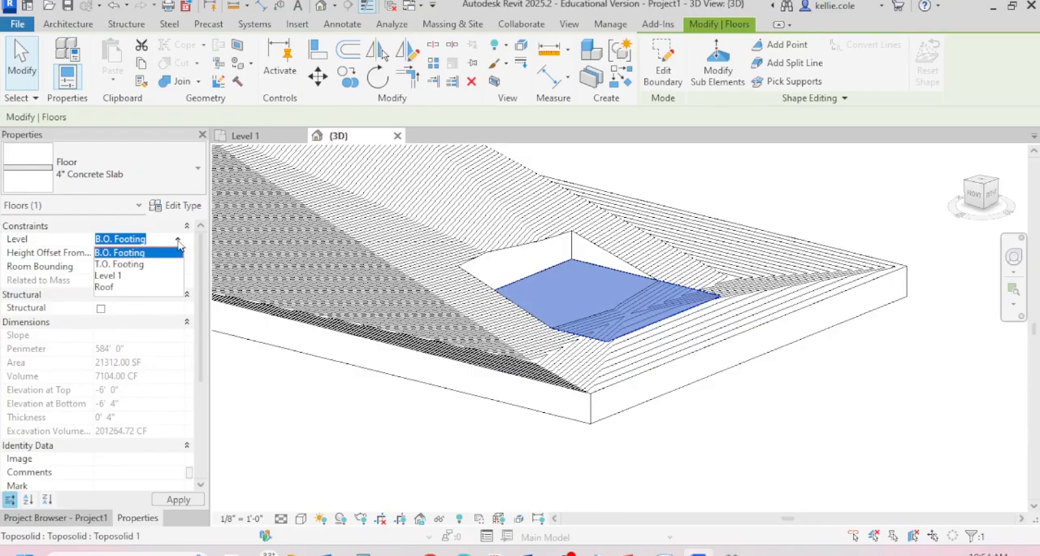
left_click(116, 274)
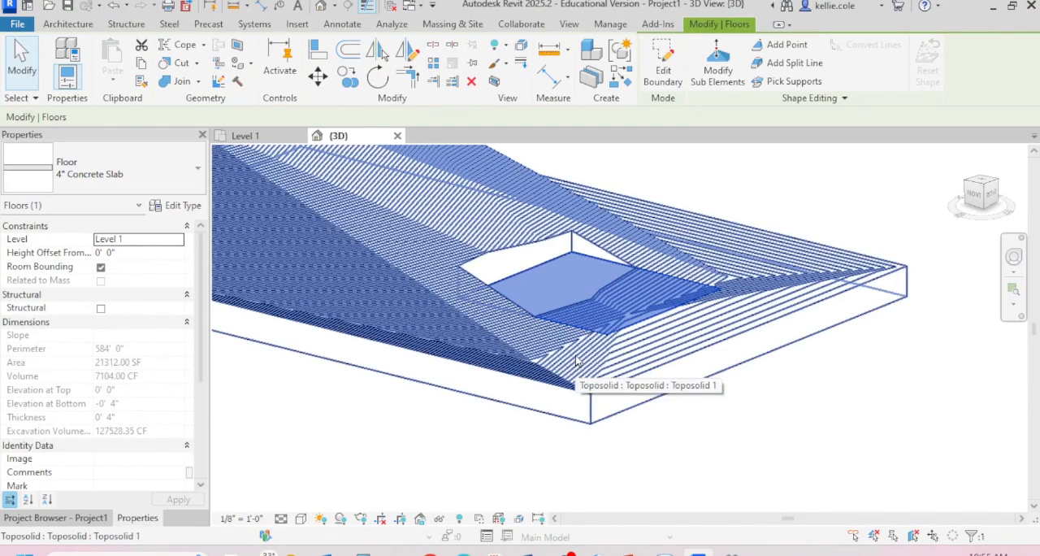
Step: Try a height offset of 25' from Level 1 on the floor
left_click(128, 253)
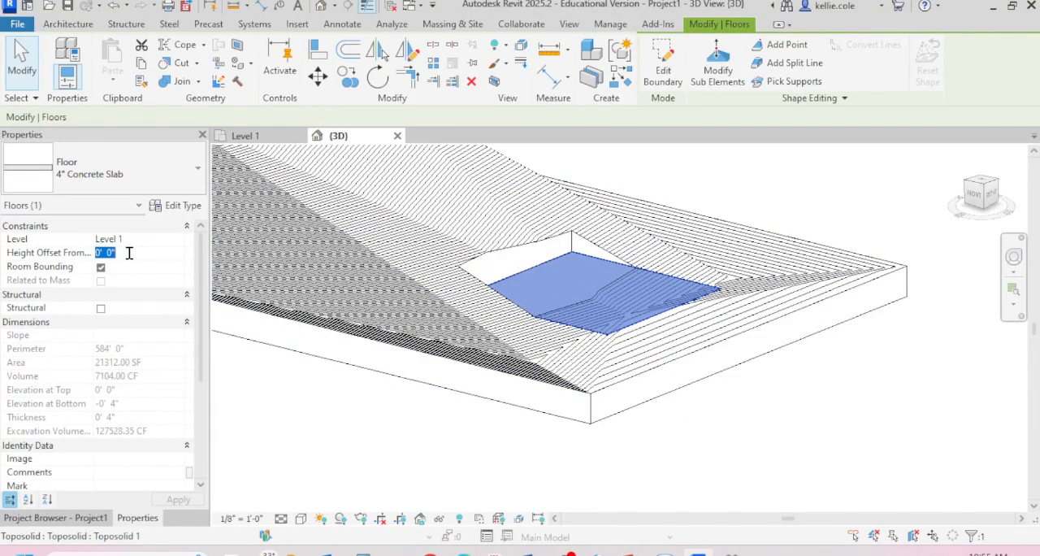
type("25")
key("Return")
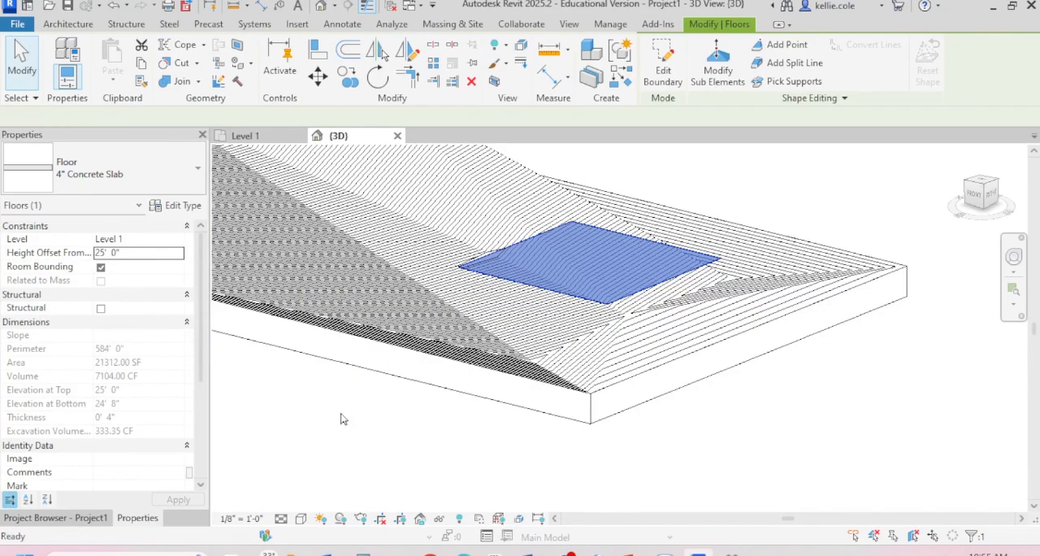
left_click(342, 419)
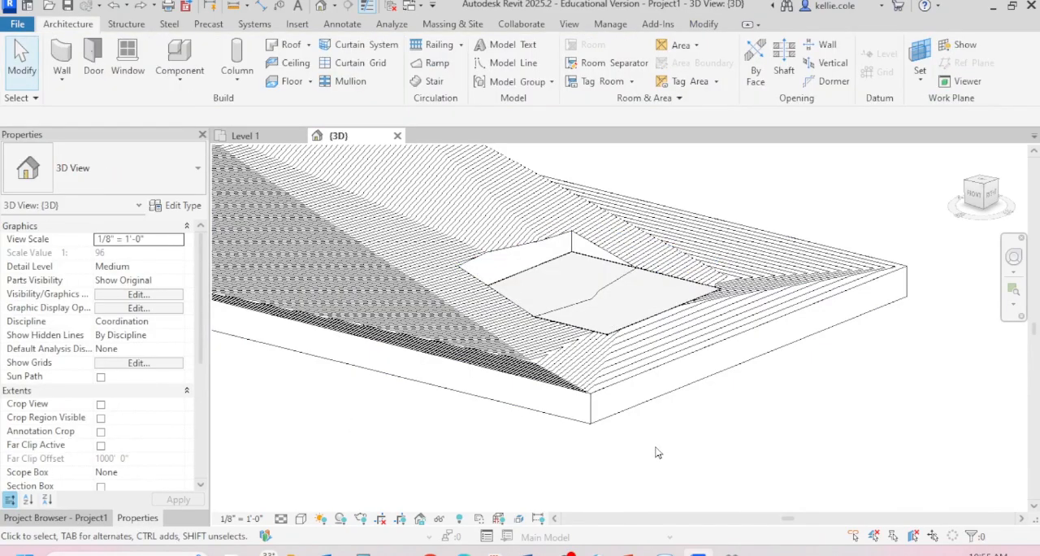
scroll(664, 349, "down", 2)
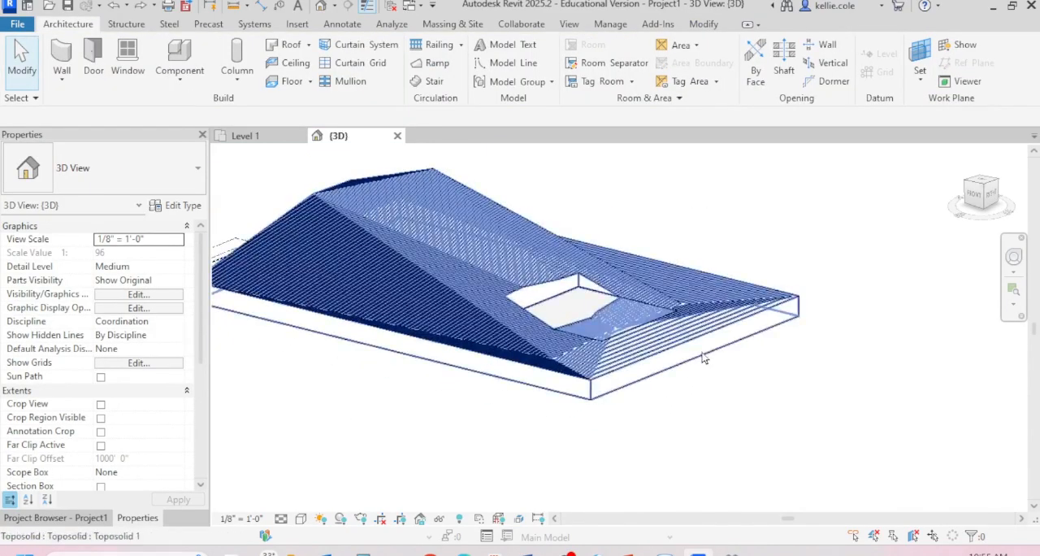
middle_click_drag(705, 357, 734, 395, "shift")
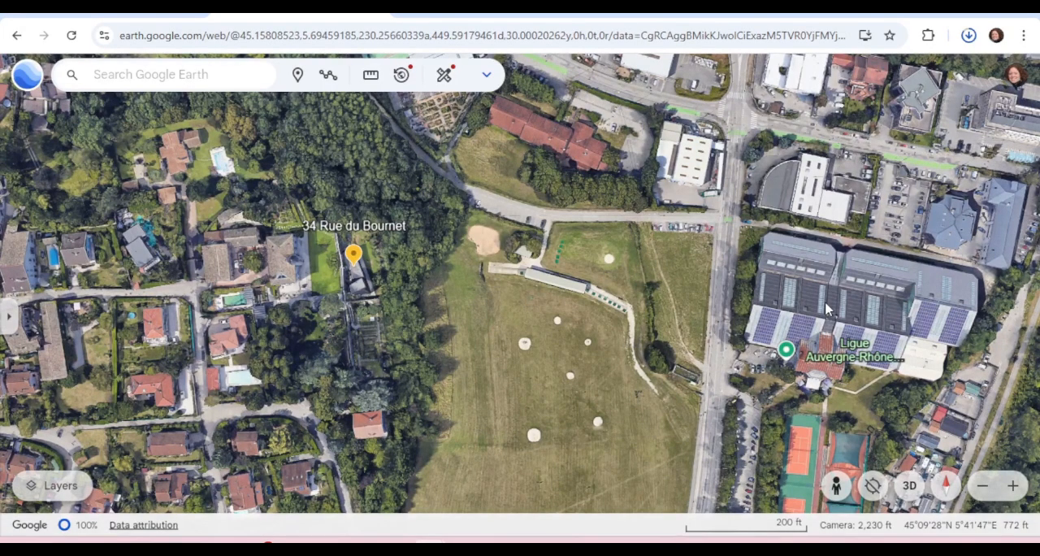
Step: In Google Earth, measure a closed rectangle about 400 ft by 600 ft around the site pin and view it in 3D and 2D
left_click(371, 81)
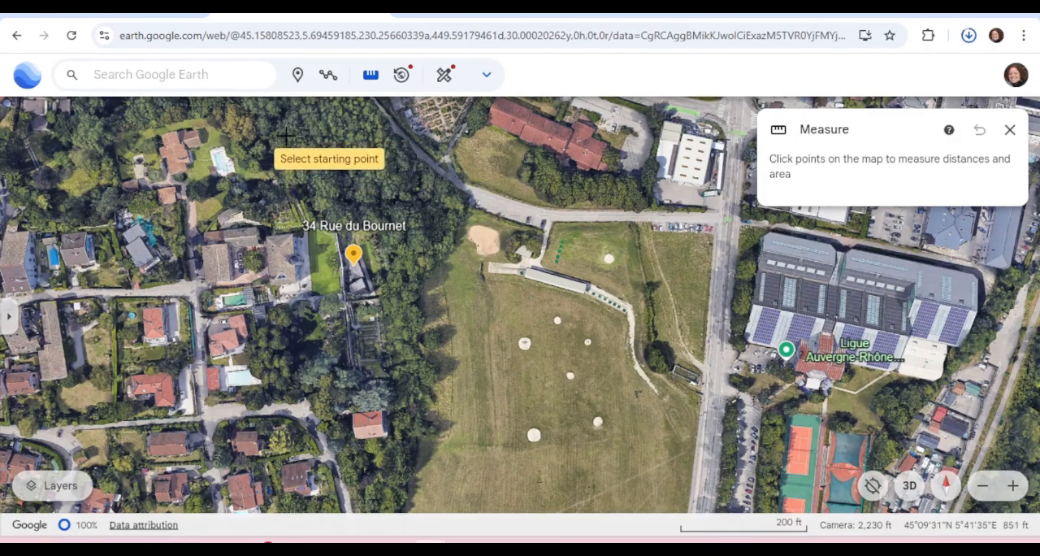
left_click(286, 124)
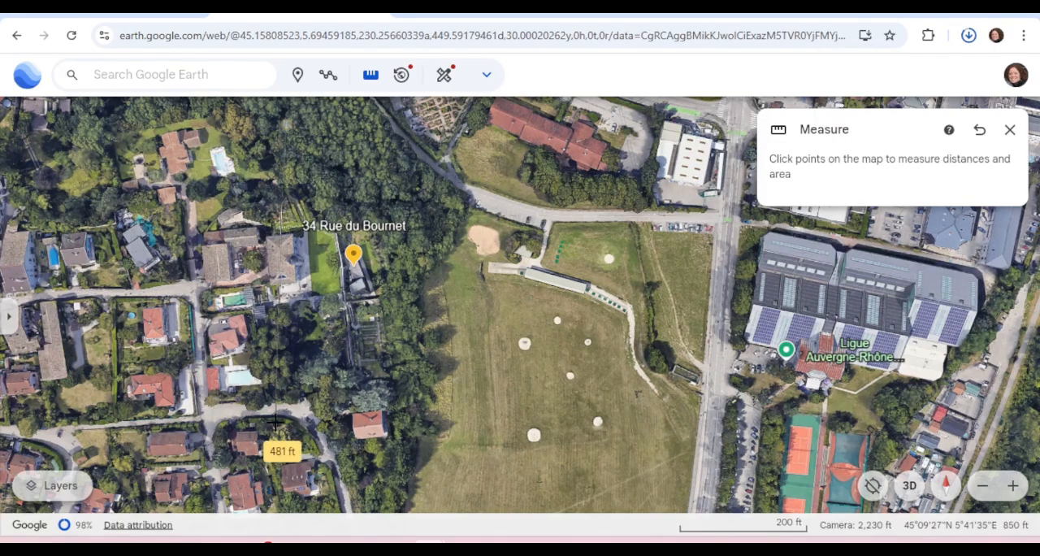
left_click(283, 382)
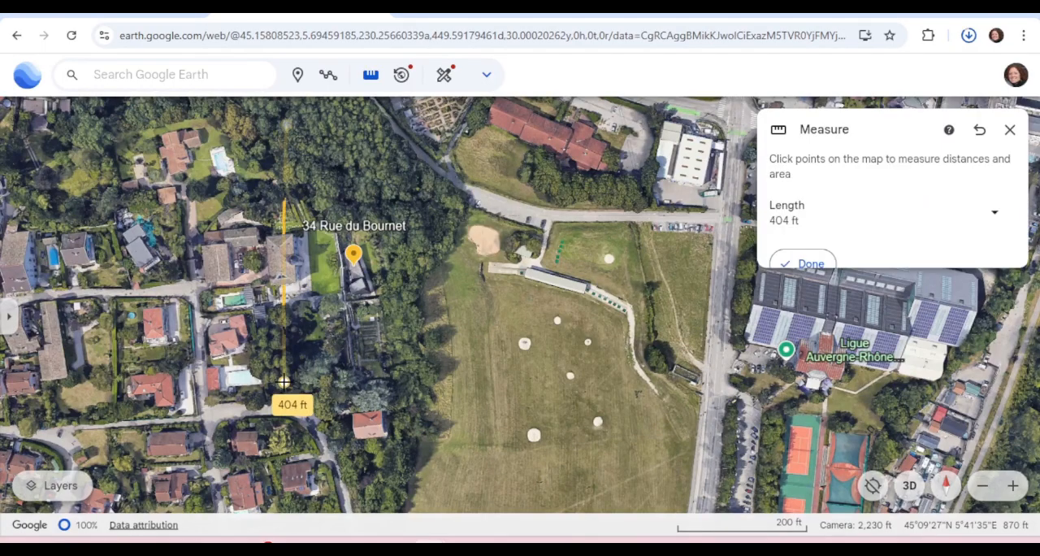
left_click(664, 381)
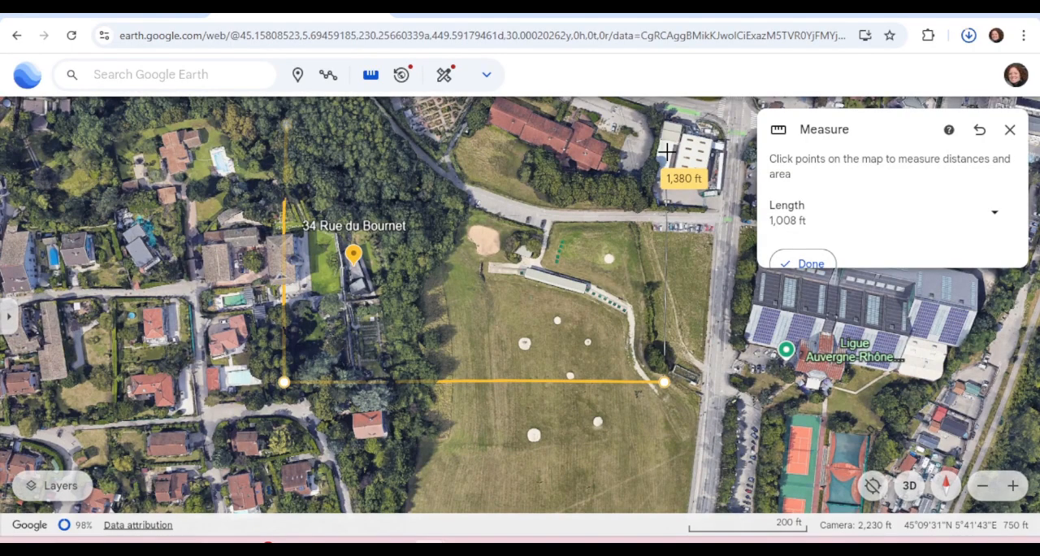
left_click(664, 131)
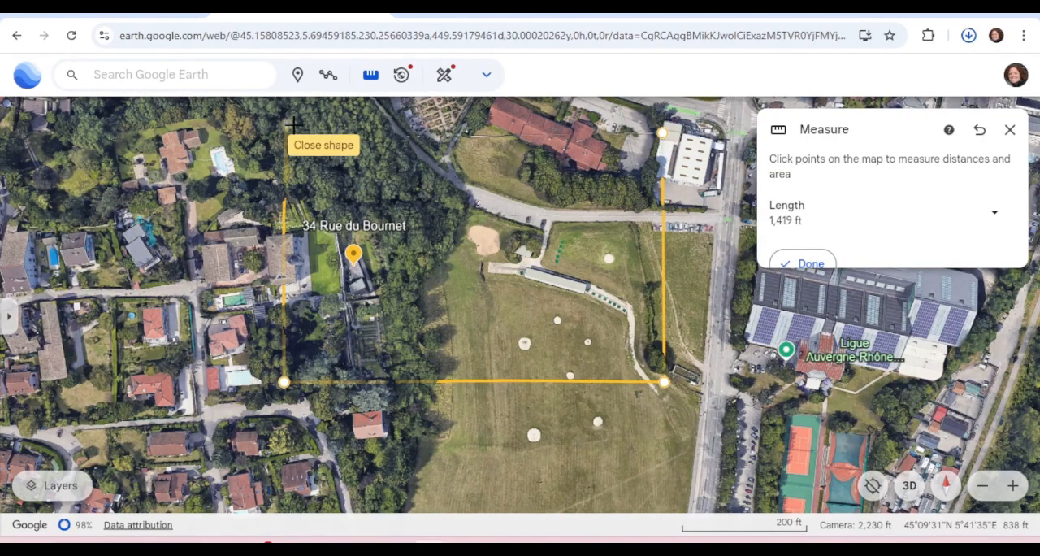
left_click(293, 124)
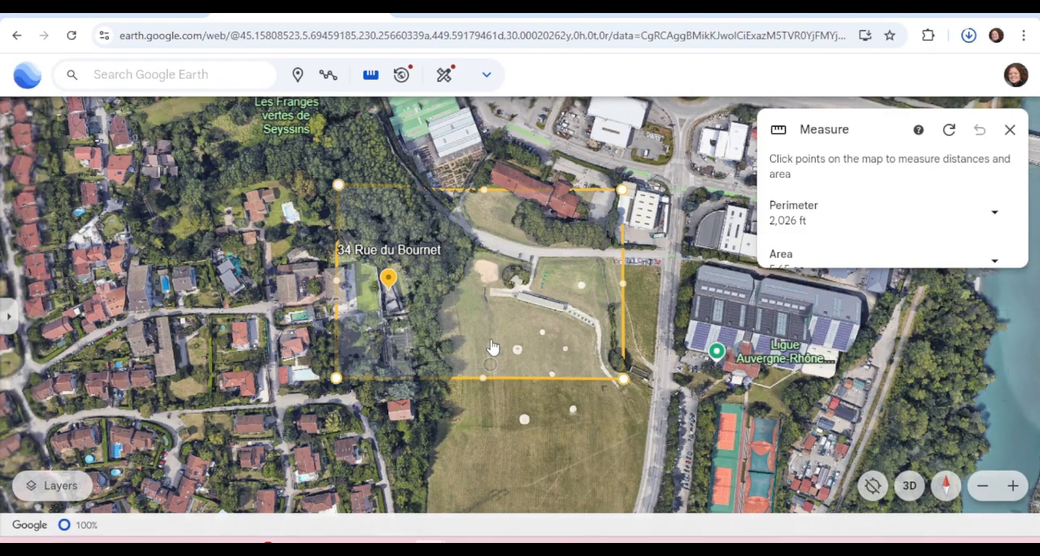
left_click(909, 486)
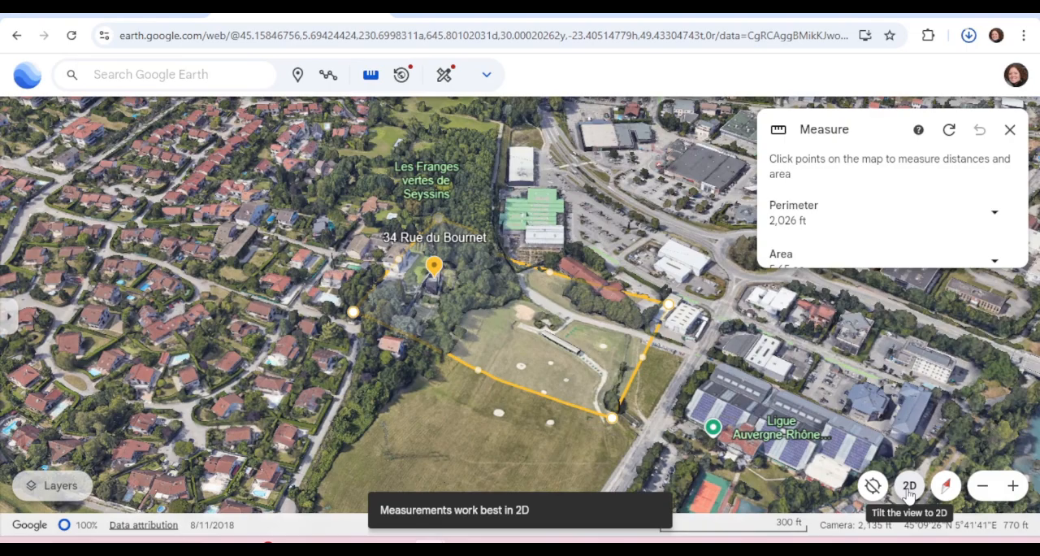
left_click(909, 487)
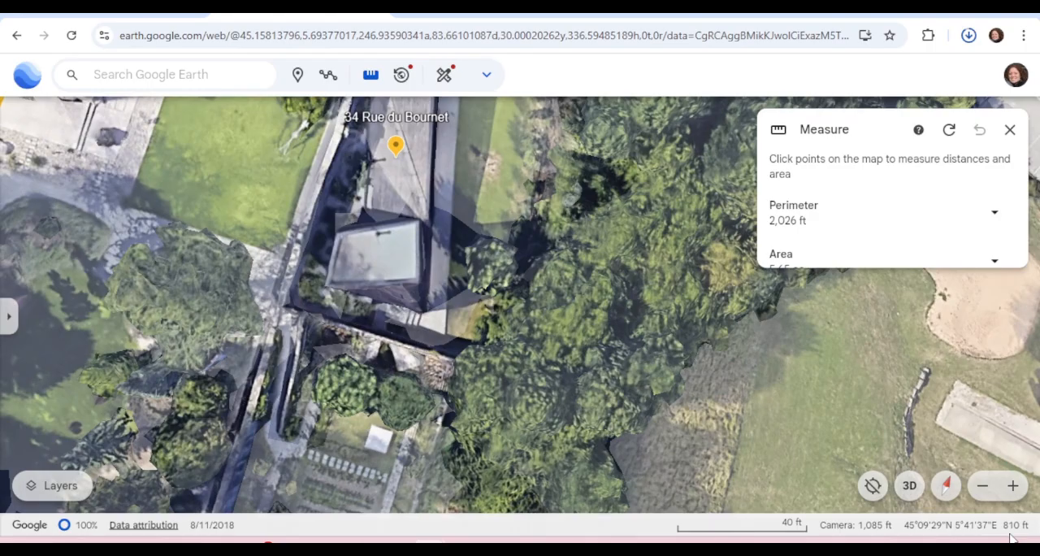
Step: View the measured rectangle in 3D in Google Earth and examine the terrain around the site pin
left_click(909, 486)
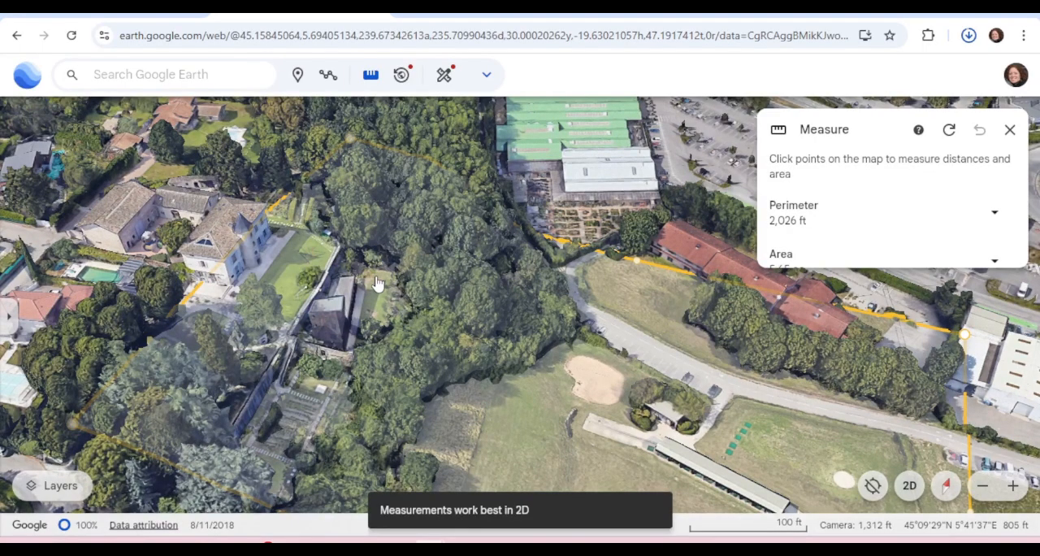
scroll(376, 284, "down", 3)
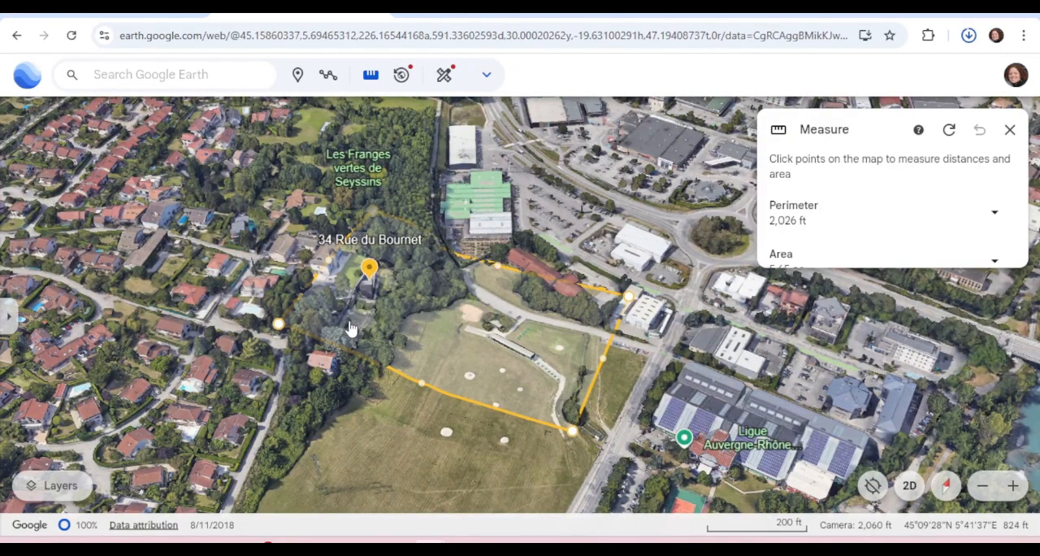
middle_click_drag(384, 300, 399, 371)
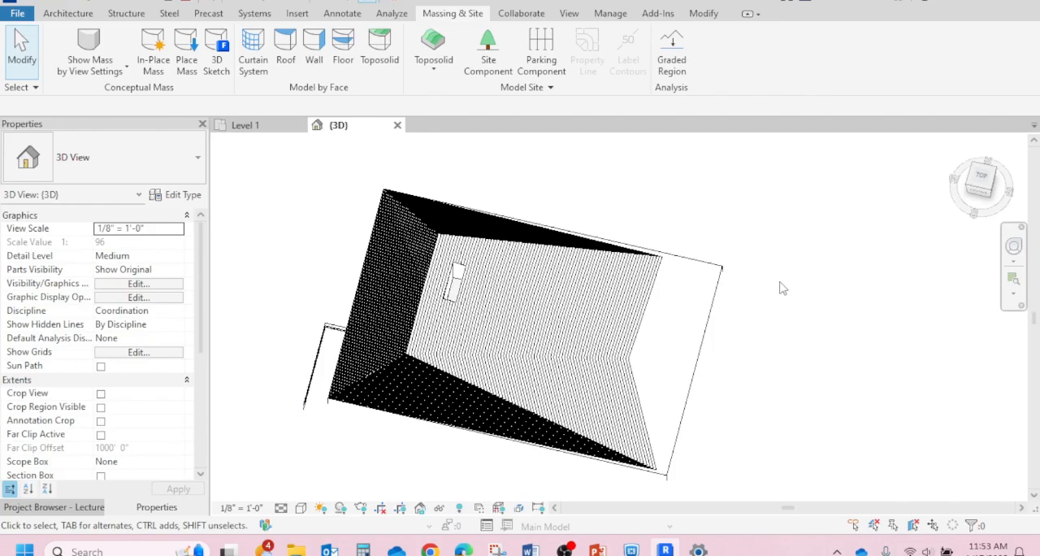
Step: Switch to Revit and move the toposolid straight down by 70' in the South elevation
middle_click_drag(681, 244, 667, 252, "shift")
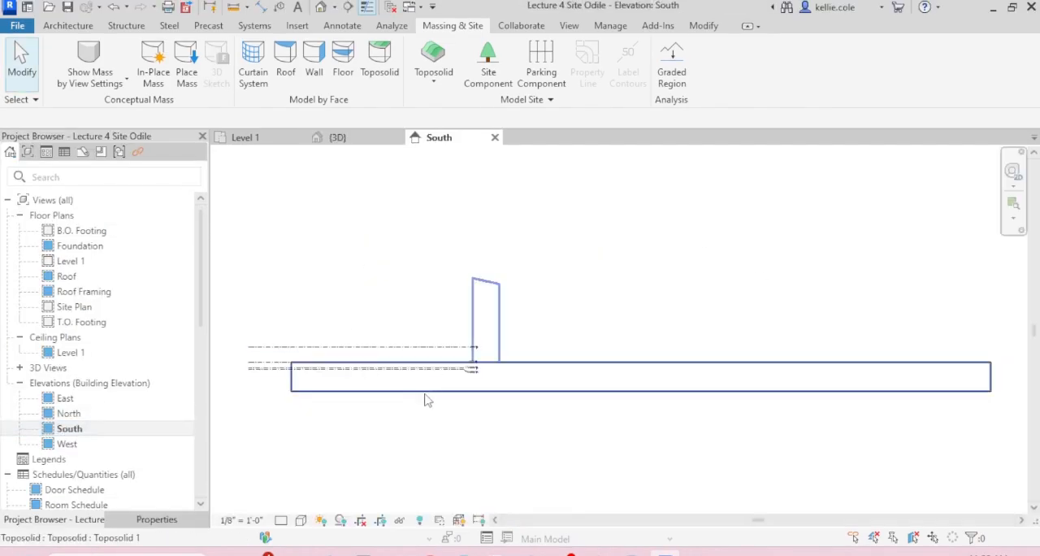
left_click(474, 394)
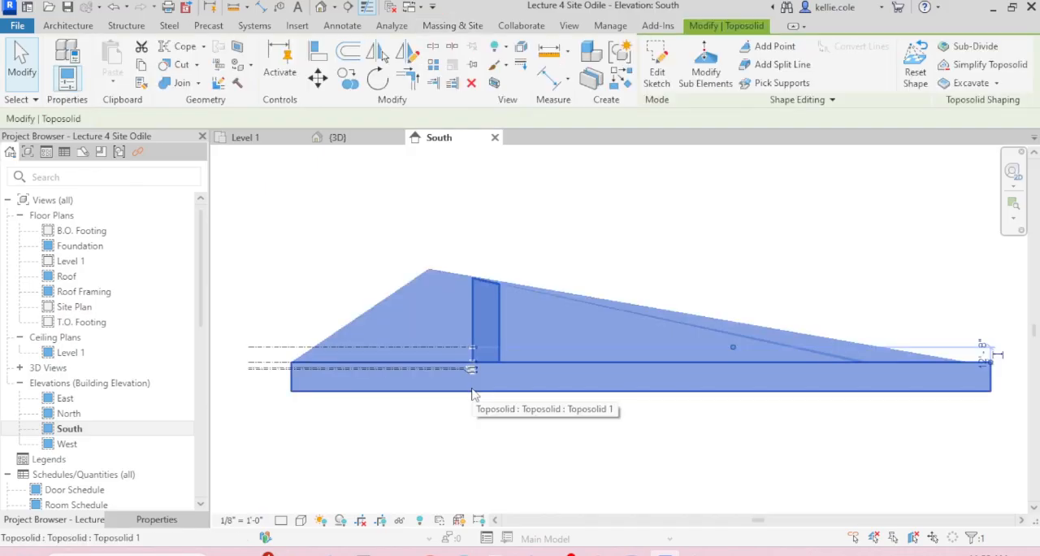
scroll(474, 393, "up", 5)
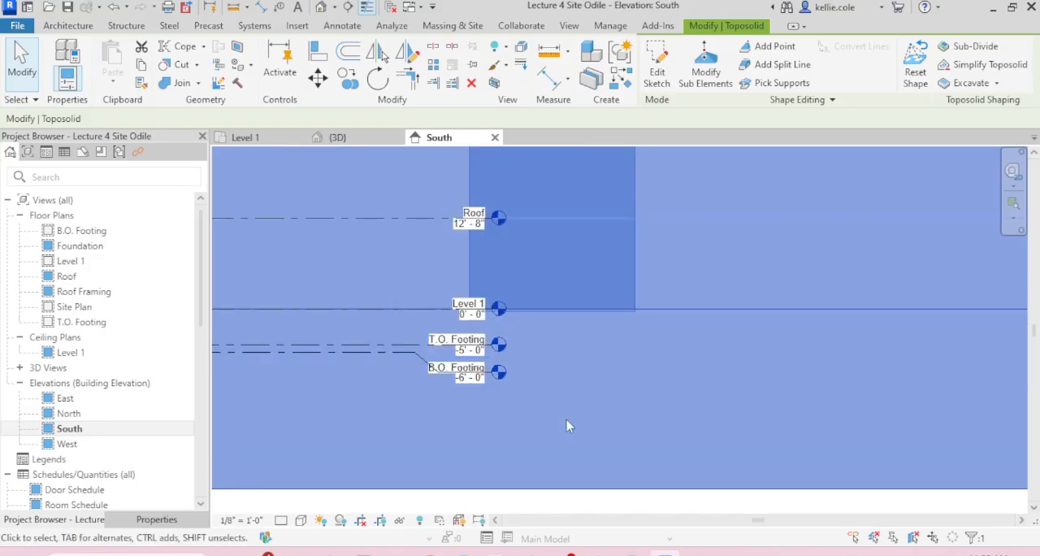
scroll(566, 426, "up", 2)
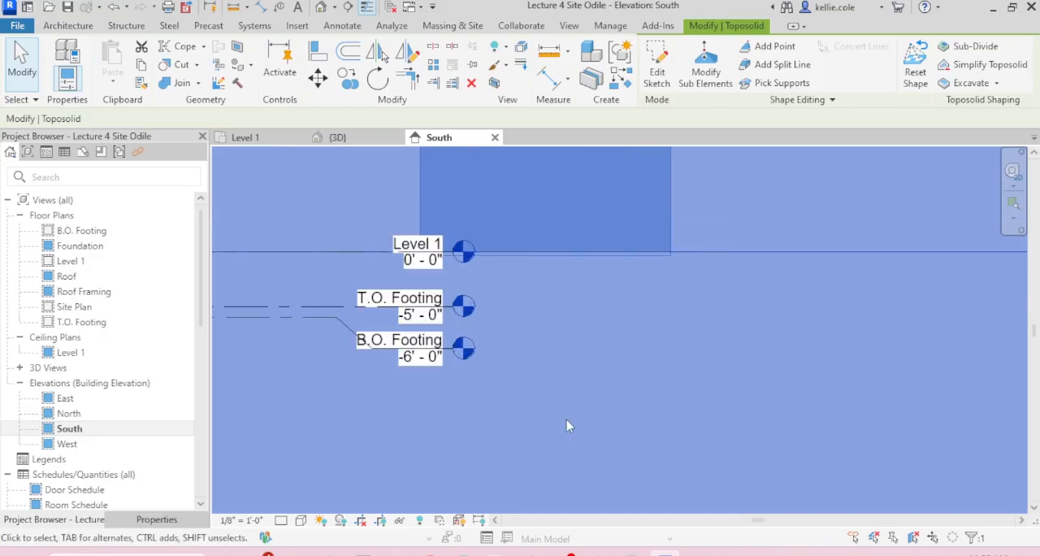
scroll(521, 344, "down", 5)
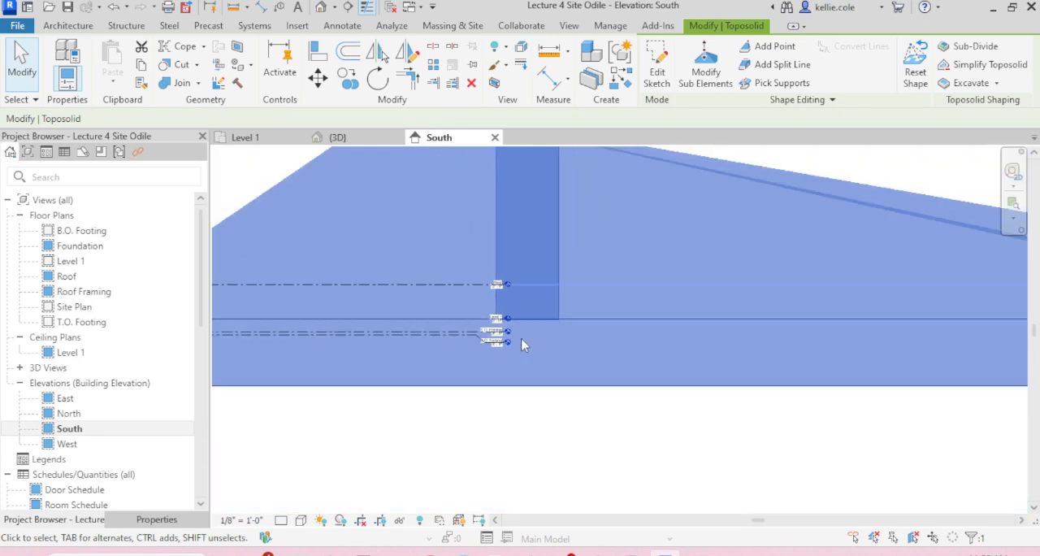
key("m")
key("v")
left_click(575, 276)
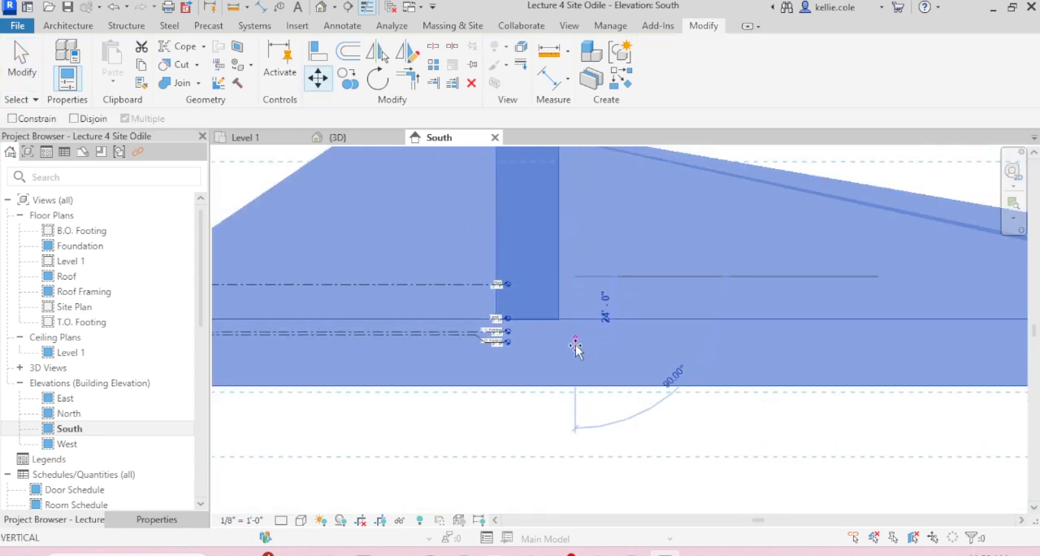
type("70'")
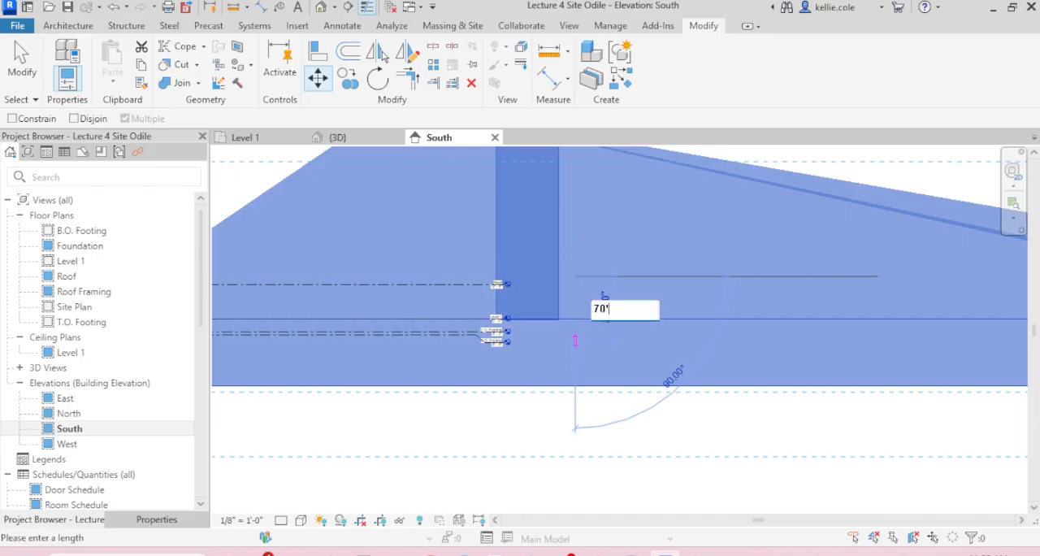
key("Return")
Step: Inspect the concrete slab's position against the lowered terrain in the 3D view
left_click(355, 144)
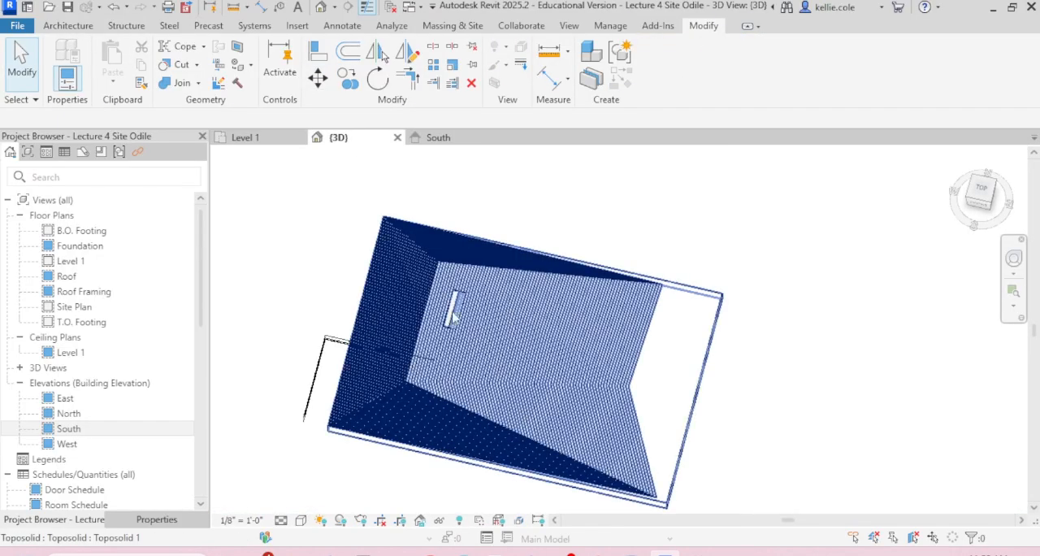
scroll(481, 331, "up", 5)
scroll(481, 332, "up", 4)
left_click(529, 352)
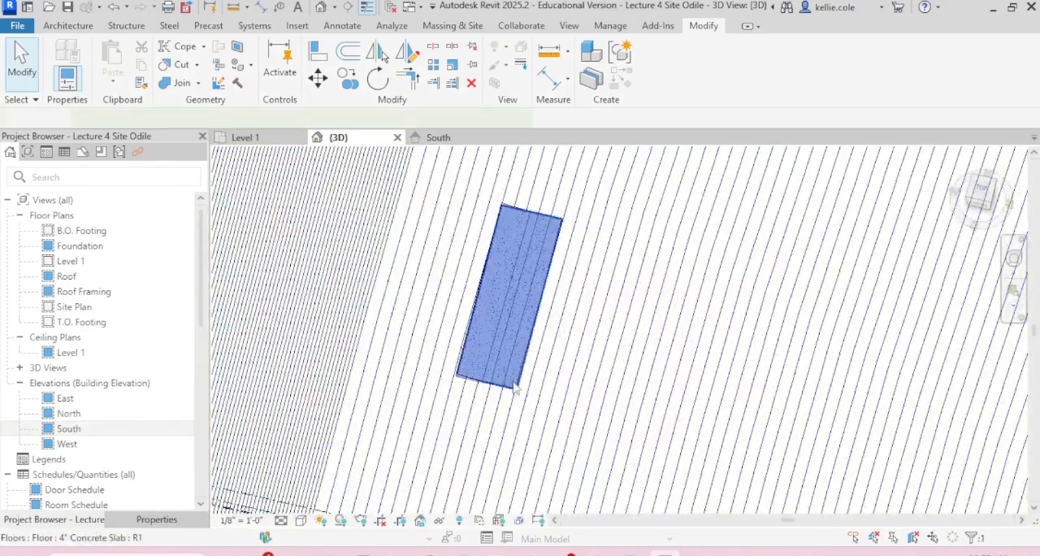
middle_click_drag(529, 353, 622, 193, "shift")
left_click(620, 192)
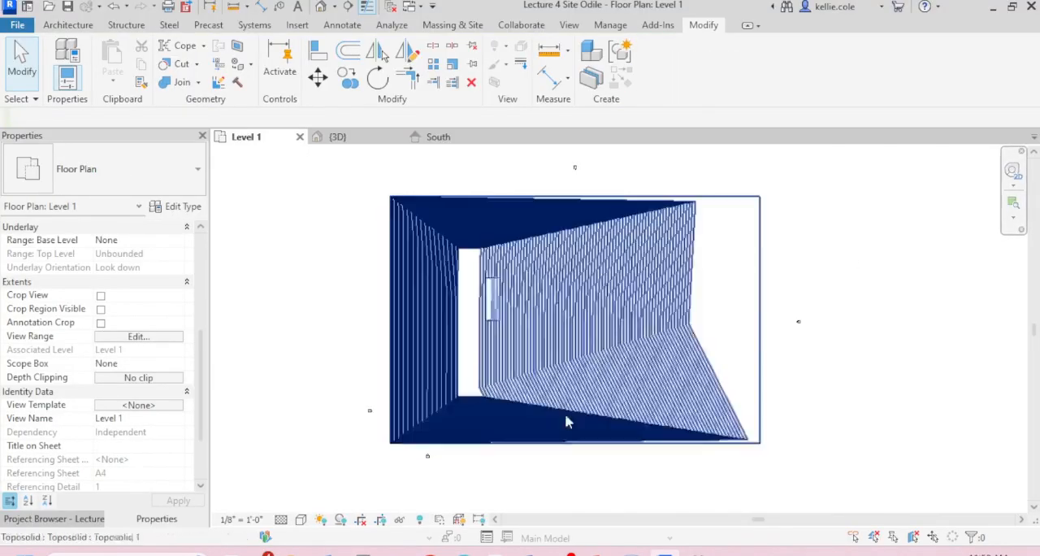
Step: Extend the South elevation's view depth in the Level 1 plan past the toposolid's far edge, to a far clip offset of about 439'
scroll(424, 451, "up", 4)
left_click(423, 443)
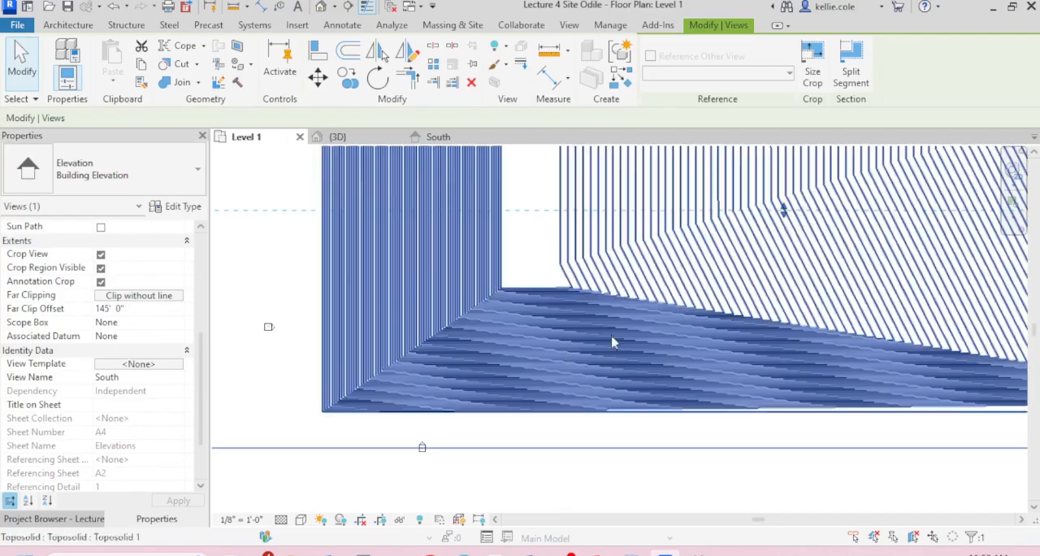
scroll(475, 447, "down", 4)
left_click_drag(573, 370, 580, 213)
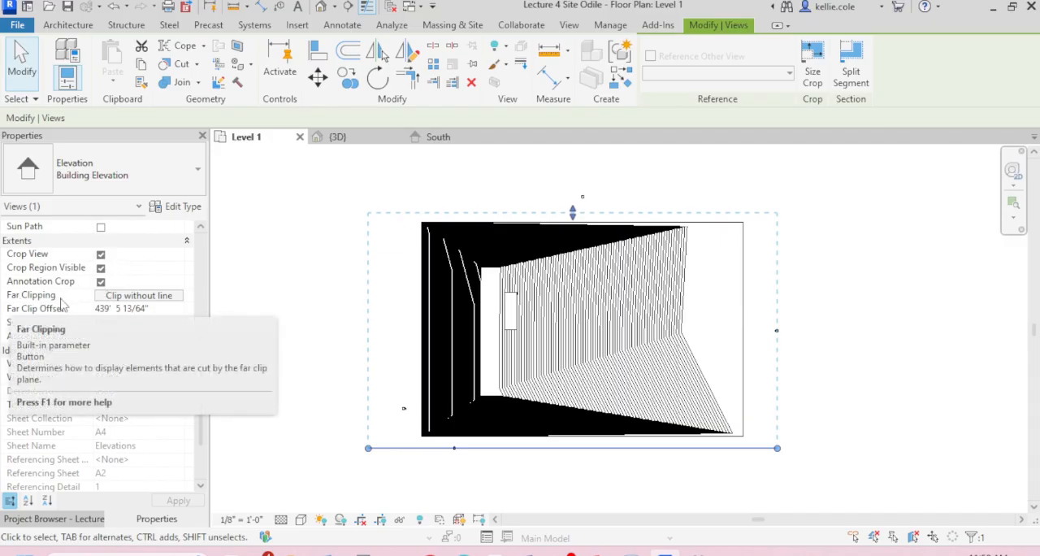
Step: Review the South elevation's far clipping options, keep Clip without line, and inspect the West elevation's extents settings
left_click(165, 298)
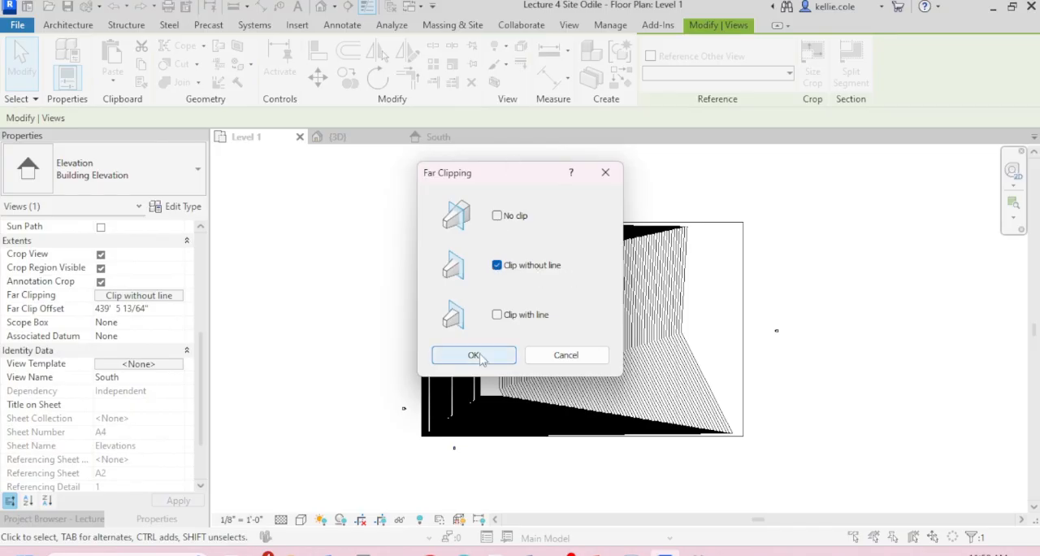
left_click(476, 356)
left_click(499, 448)
scroll(499, 448, "up", 1)
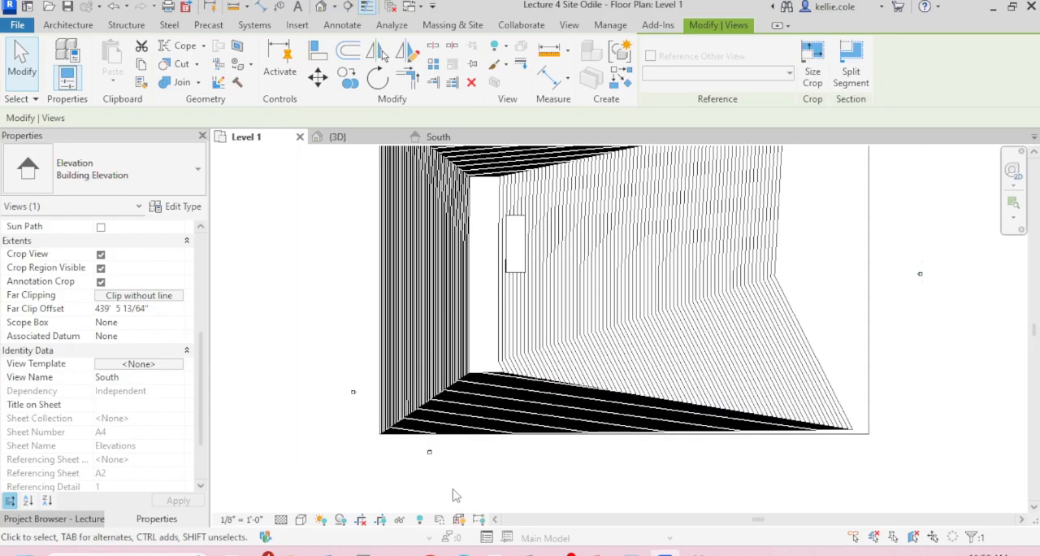
key("Escape")
left_click(356, 395)
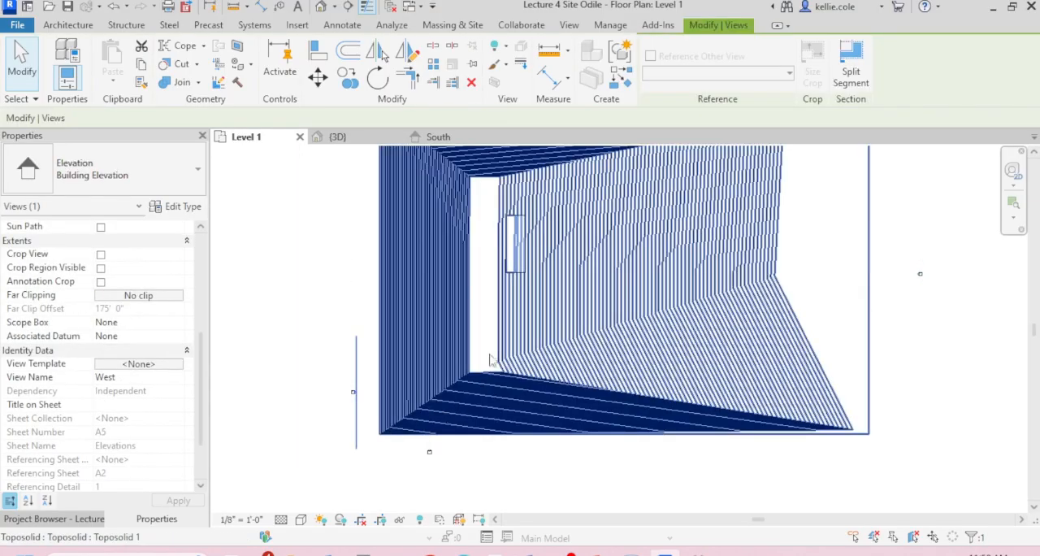
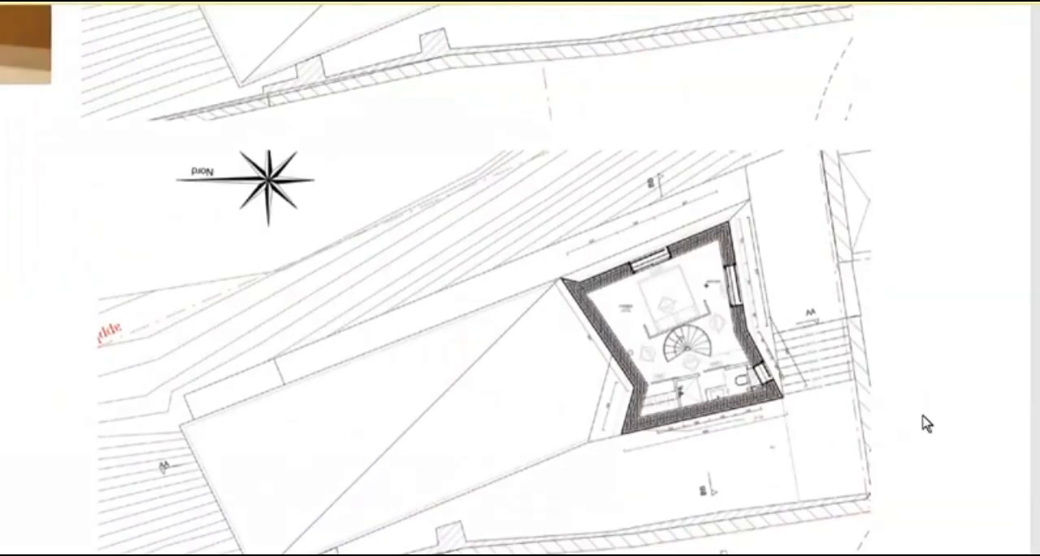
Step: Review the reference floor plan drawings and place the Level 1 image from the image folder into the Level 1 plan
scroll(901, 403, "down", 2, "ctrl")
scroll(901, 403, "down", 2, "ctrl")
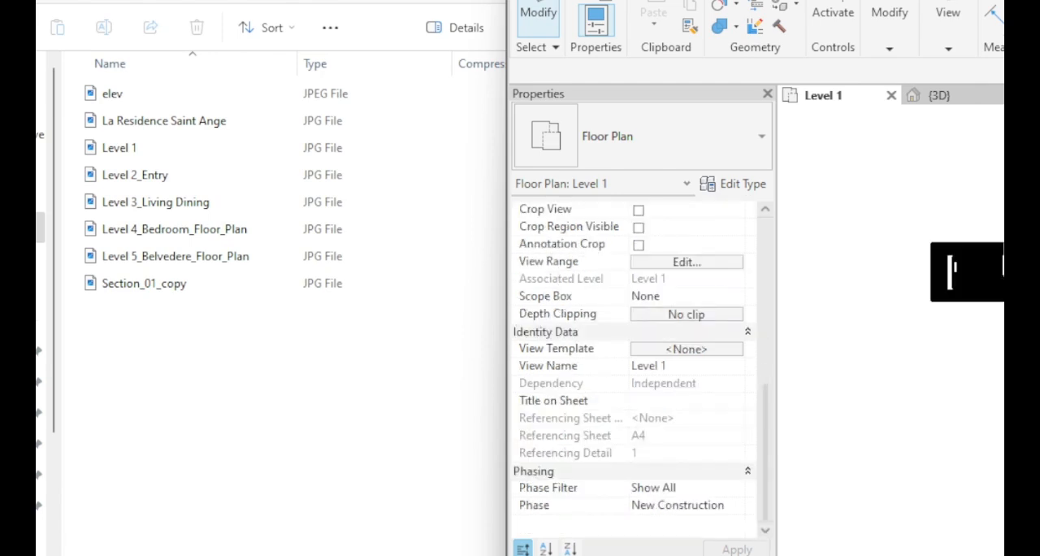
scroll(975, 284, "up", 2)
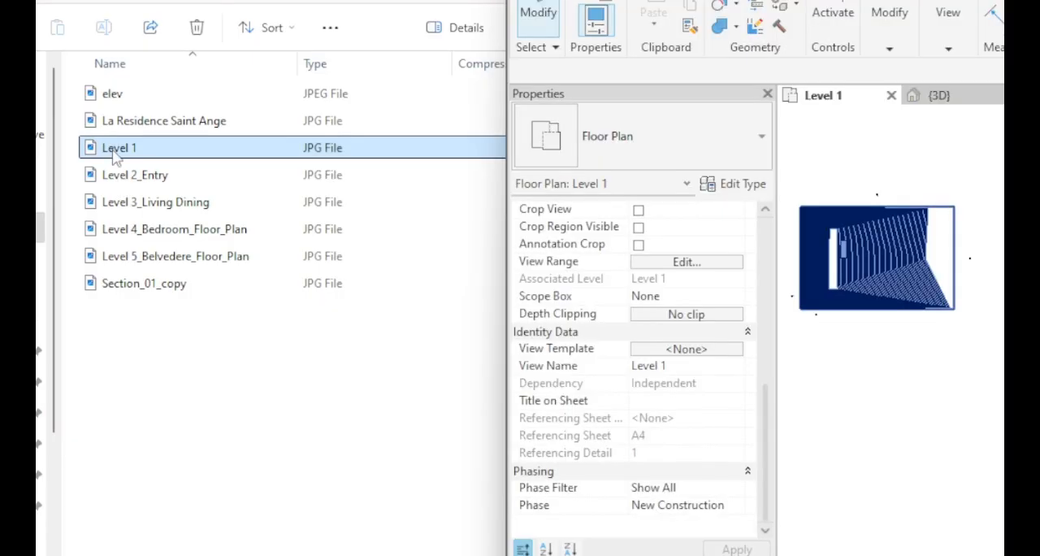
left_click(933, 389)
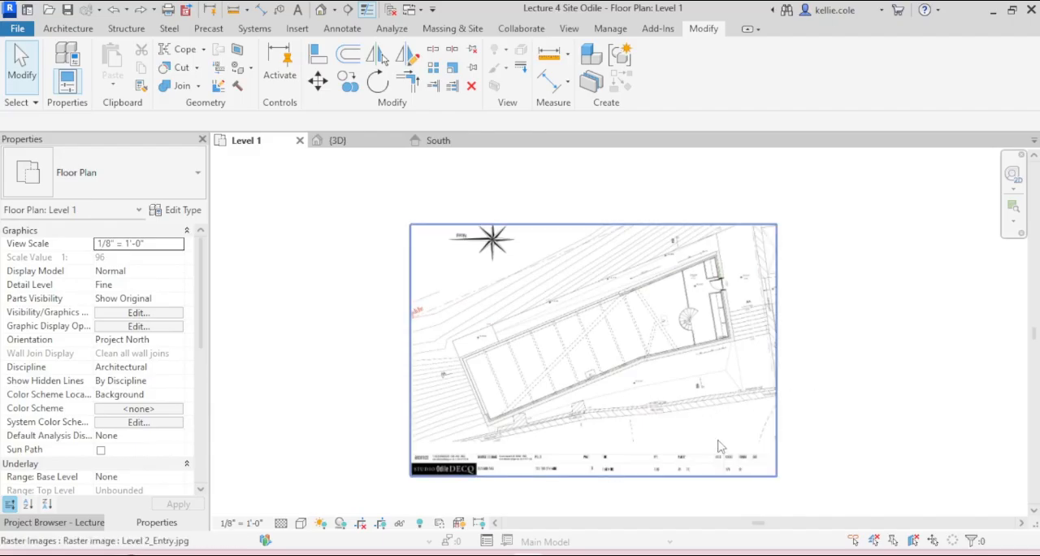
Step: Inspect the imported floor plan images beside the toposolid, including the Level 1 and Level 5_Belvedere_Floor_Plan raster images
scroll(718, 447, "down", 6)
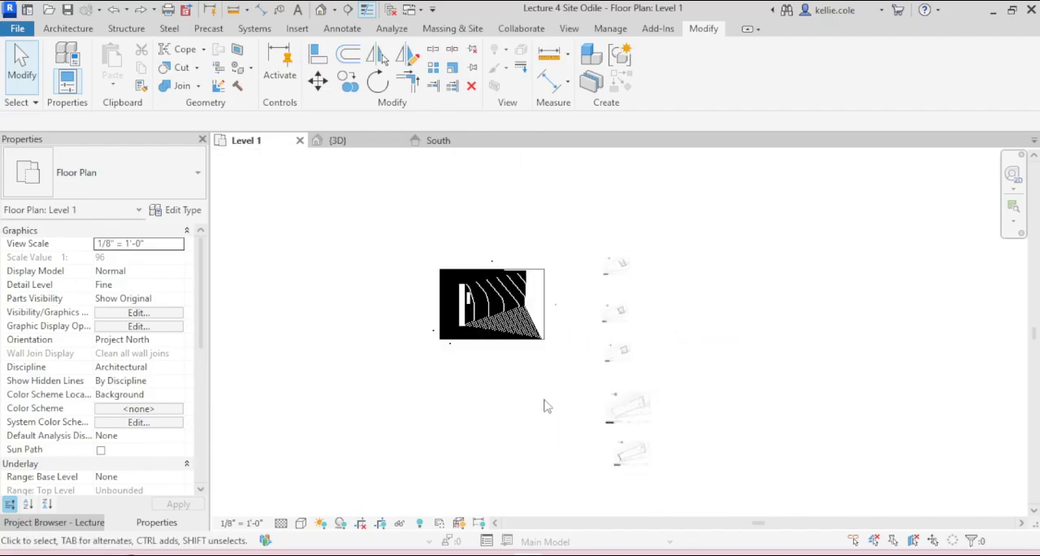
scroll(638, 467, "up", 4)
left_click(634, 460)
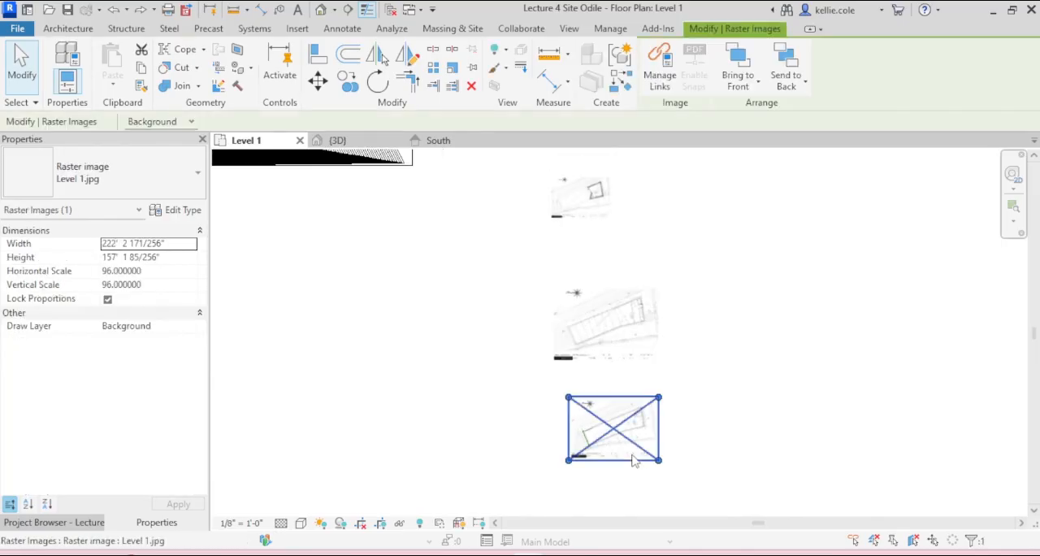
scroll(632, 455, "down", 4)
left_click(710, 409)
scroll(616, 230, "up", 8)
scroll(588, 229, "up", 3)
left_click(597, 234)
scroll(601, 237, "down", 4)
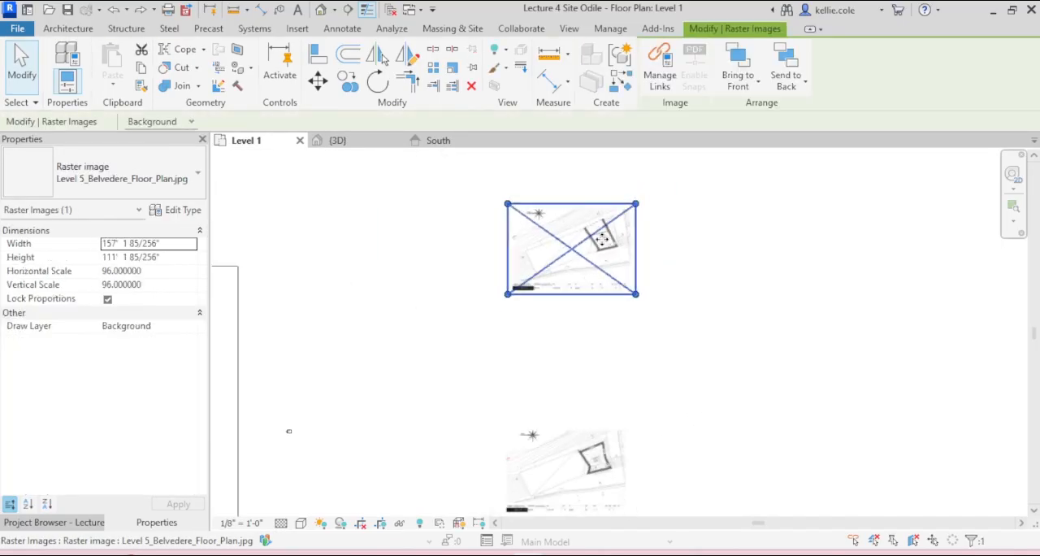
scroll(602, 238, "down", 5)
left_click(675, 434)
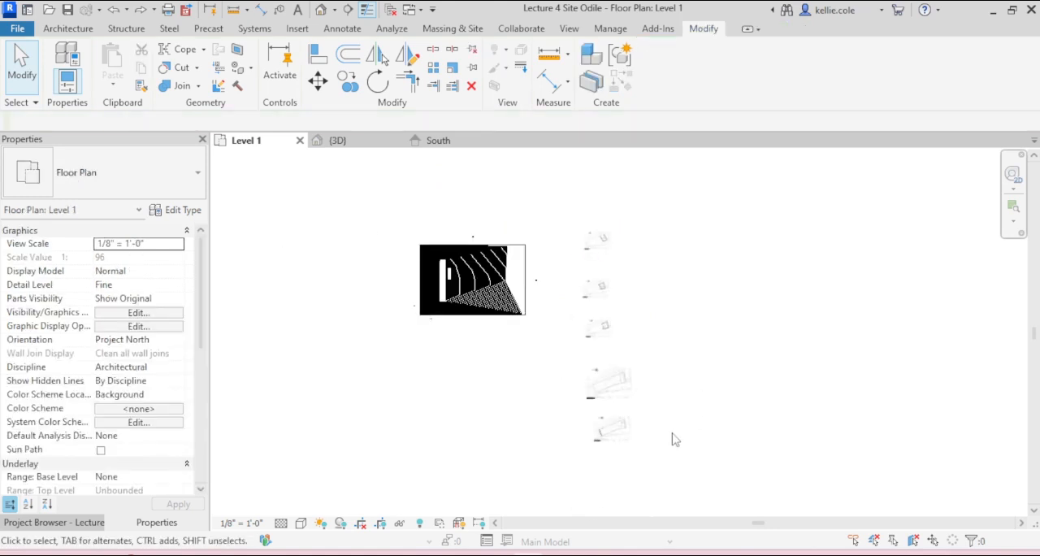
Step: Check the length of the model line along the short end wall in the Level 1 plan image
left_click_drag(551, 192, 580, 205)
scroll(602, 244, "up", 6)
scroll(607, 253, "up", 2)
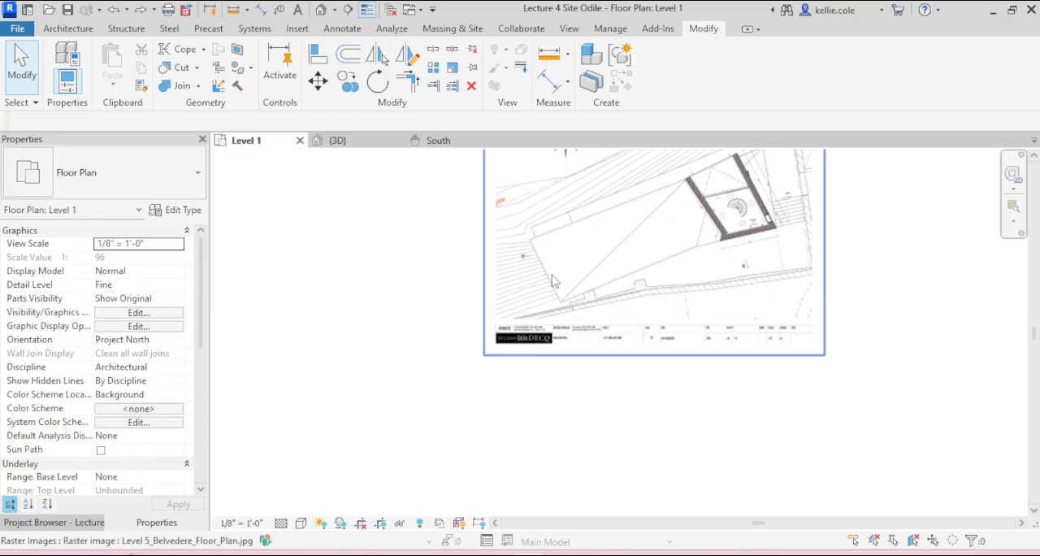
scroll(552, 280, "down", 5)
scroll(548, 423, "up", 6)
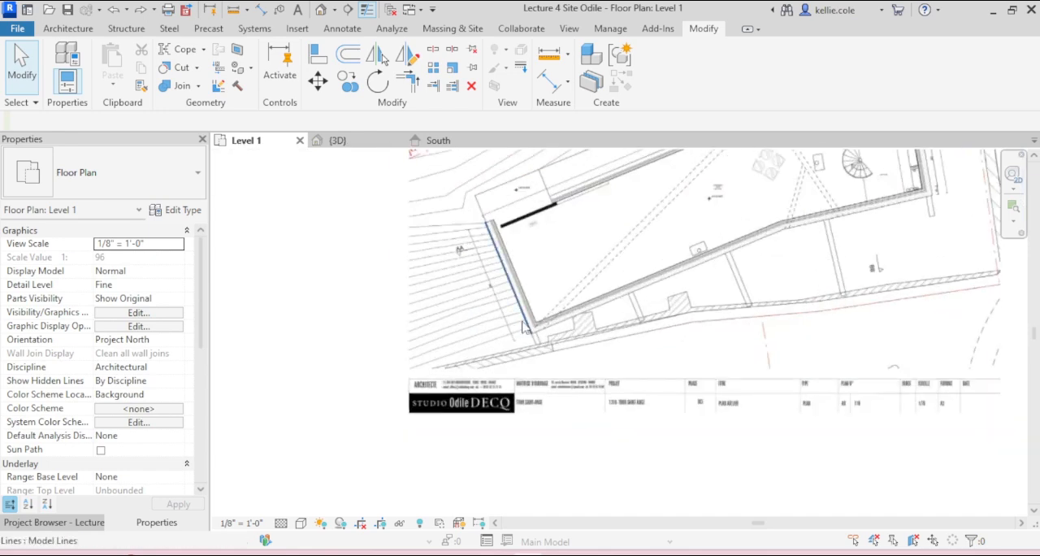
left_click(523, 326)
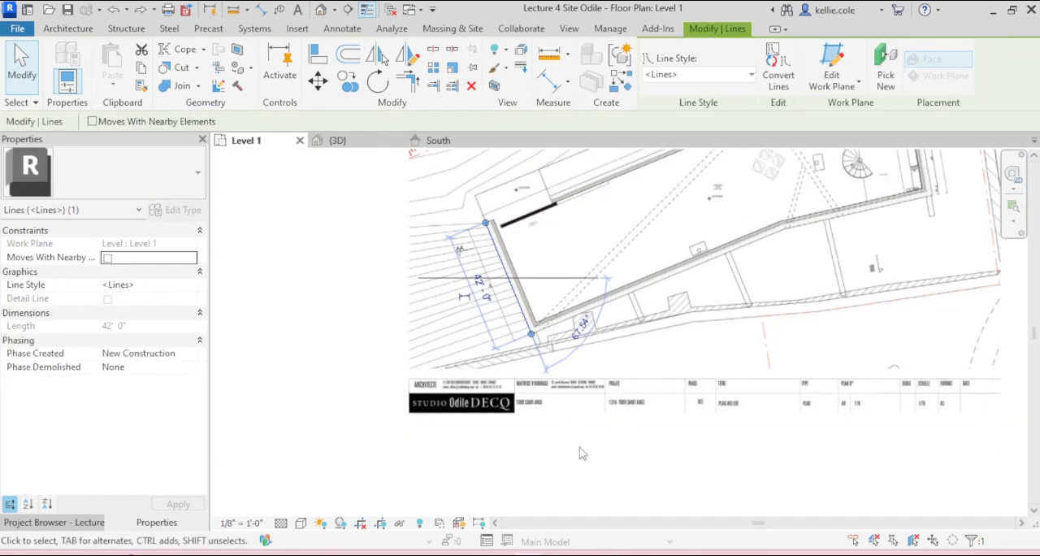
key("Escape")
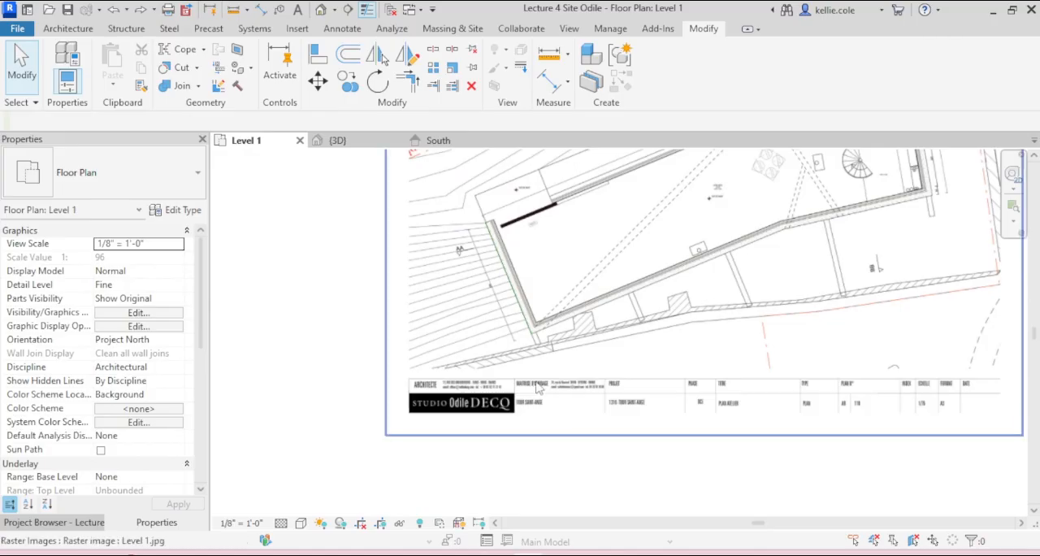
Step: Trace a 42' model line over the outer face of the short end wall in the Level 1 plan image
key("l")
key("i")
left_click(531, 333)
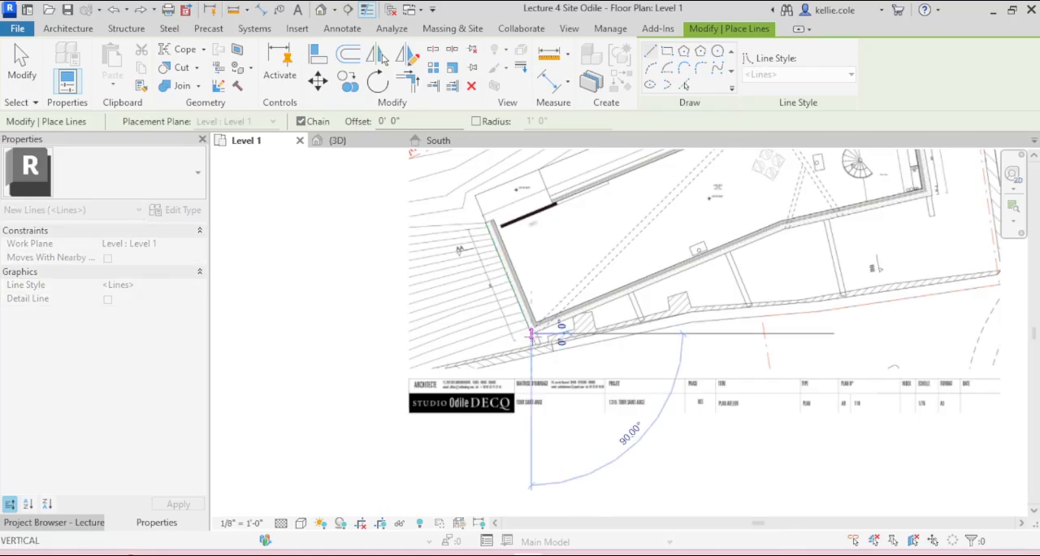
left_click(485, 222)
scroll(482, 236, "up", 3)
key("Escape")
key("Escape")
left_click(509, 268)
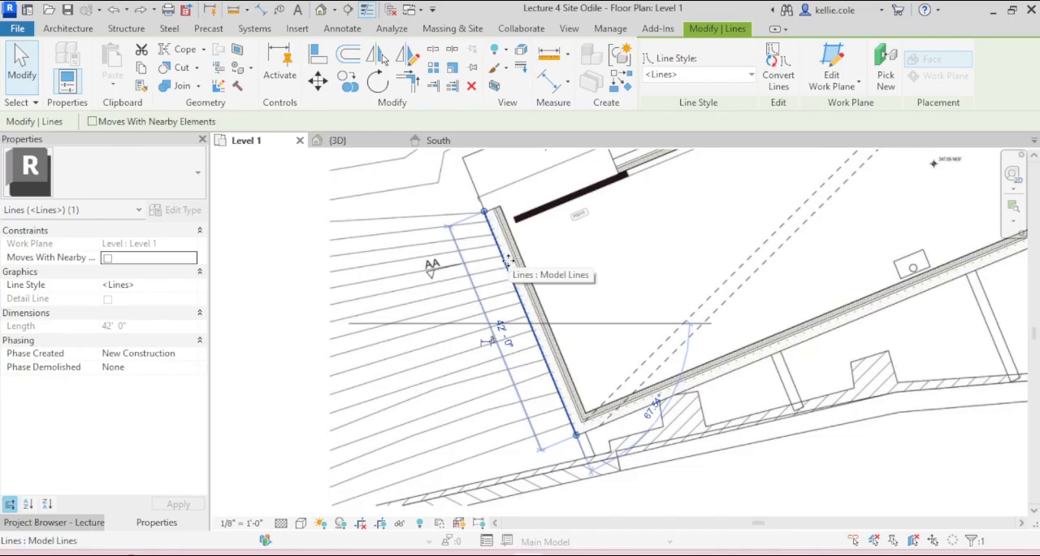
key("Escape")
Step: Draw a 23' model line along the same end wall, starting at the 42' line's lower endpoint
key("d")
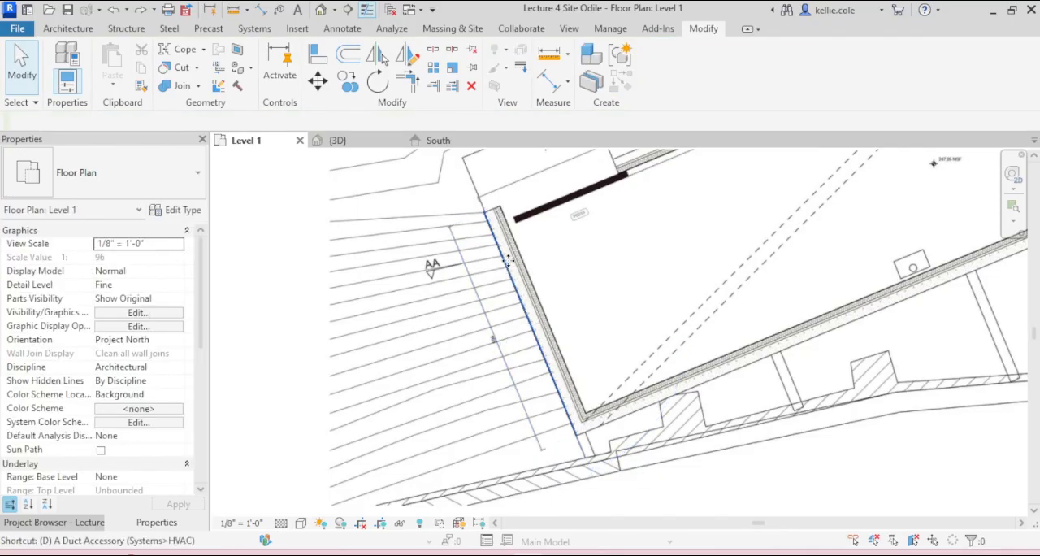
key("l")
key("i")
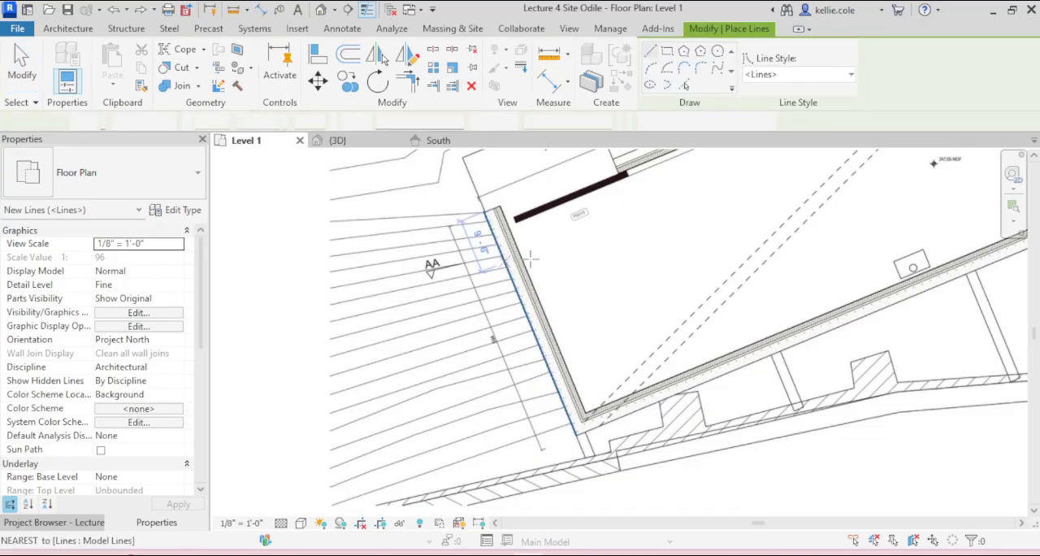
left_click(540, 448)
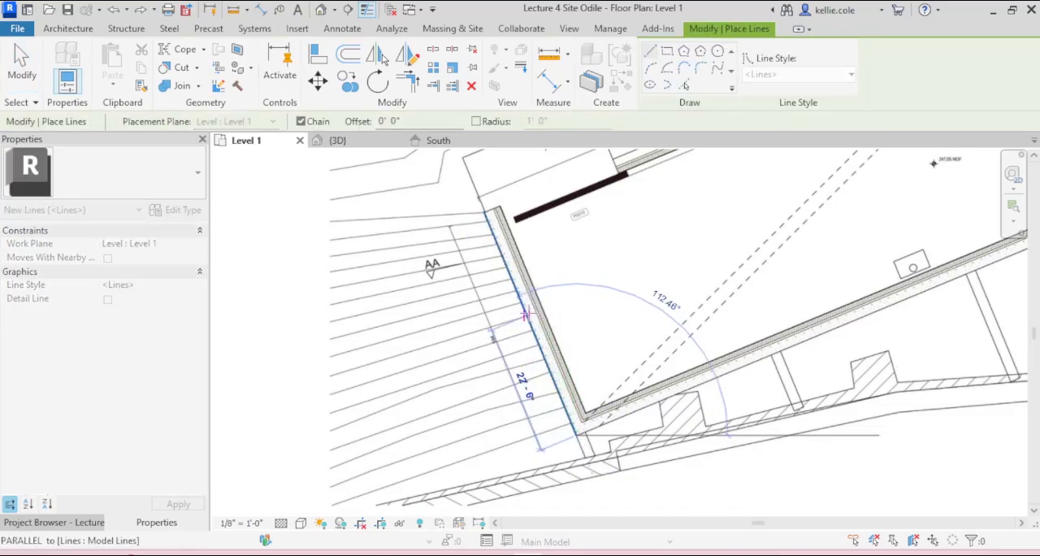
type("23'")
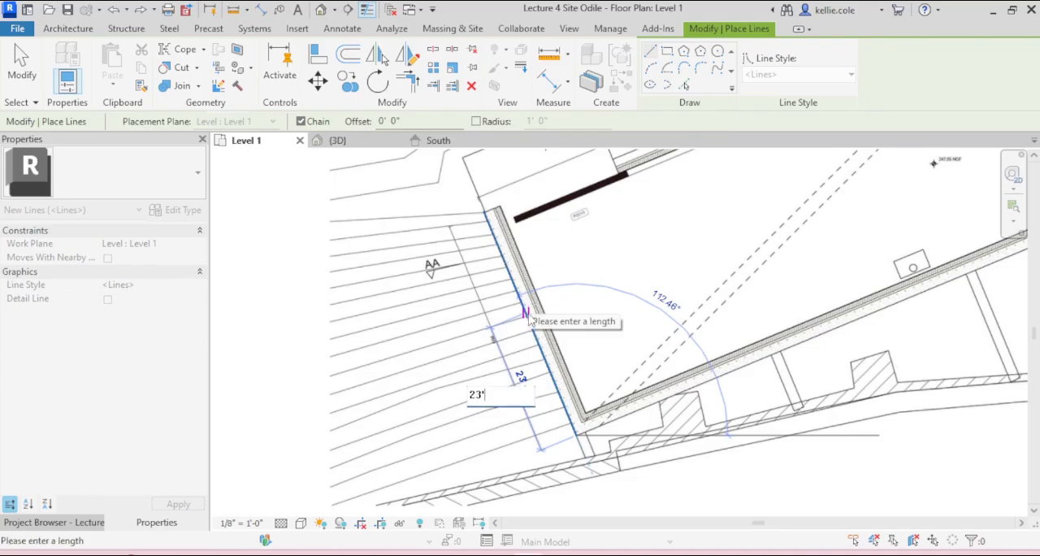
key("Return")
key("Escape")
key("Escape")
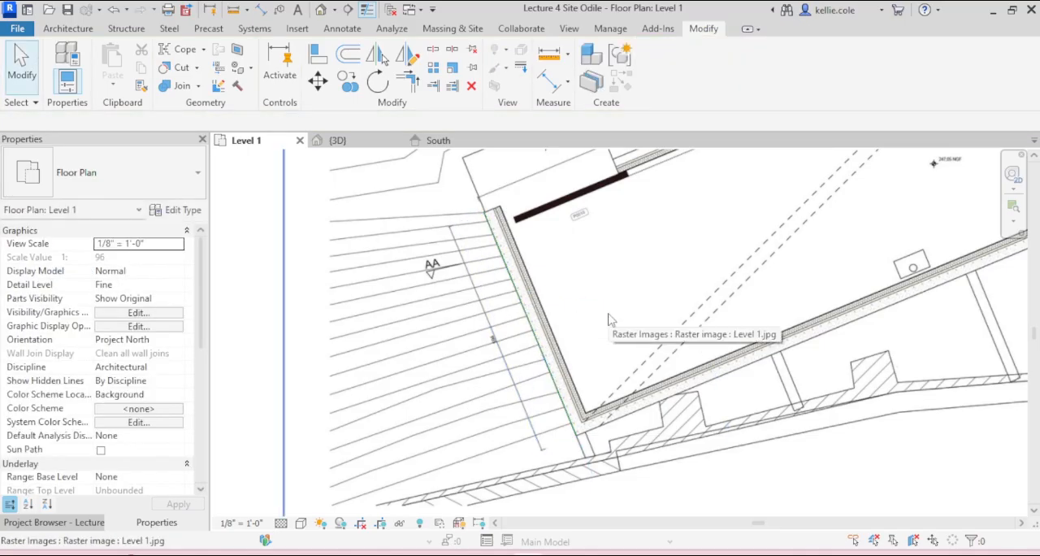
Step: Scale the Level 1 image graphically from the shared lower wall corner, reducing the 42' line's length to the 23' line's endpoint
left_click(611, 320)
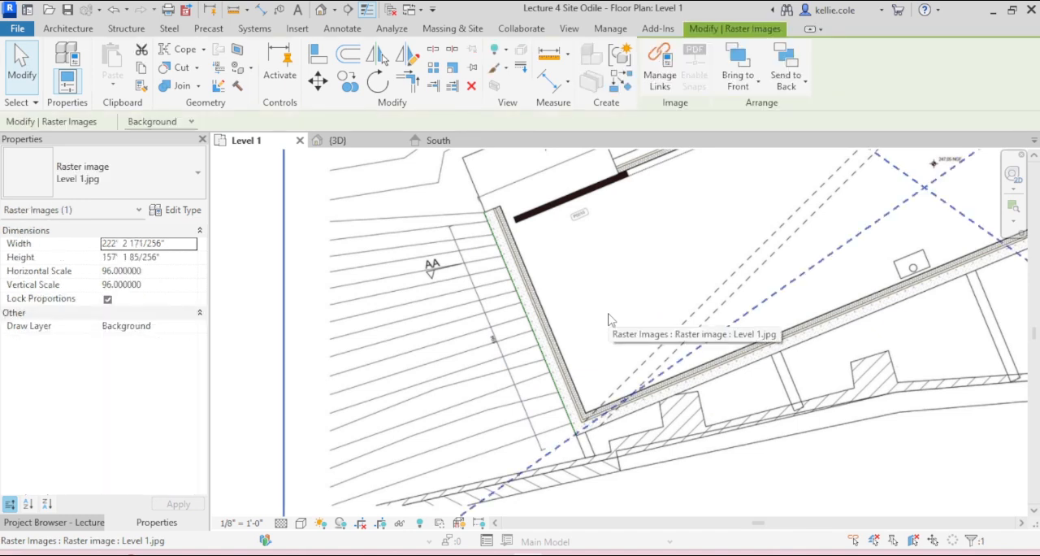
key("r")
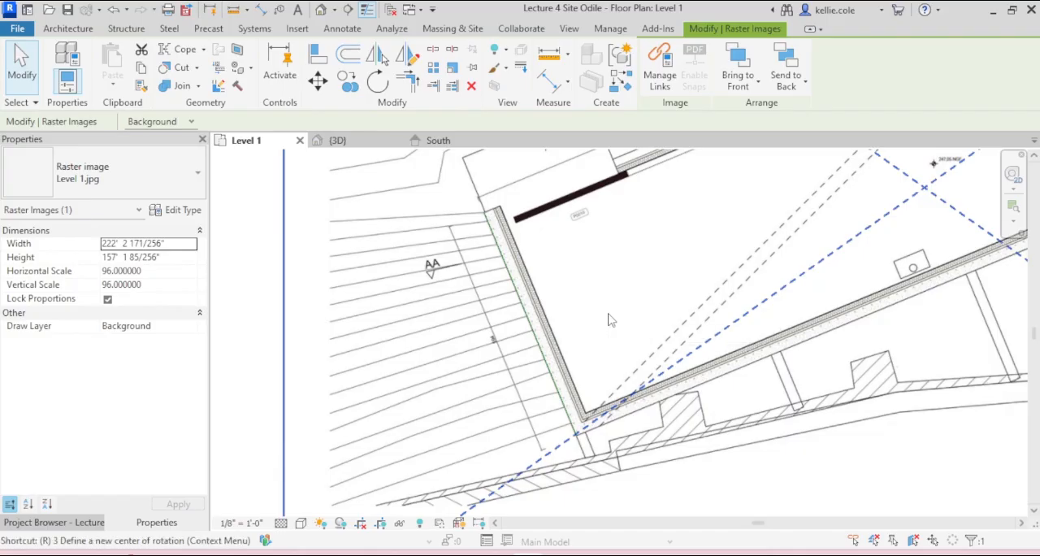
key("e")
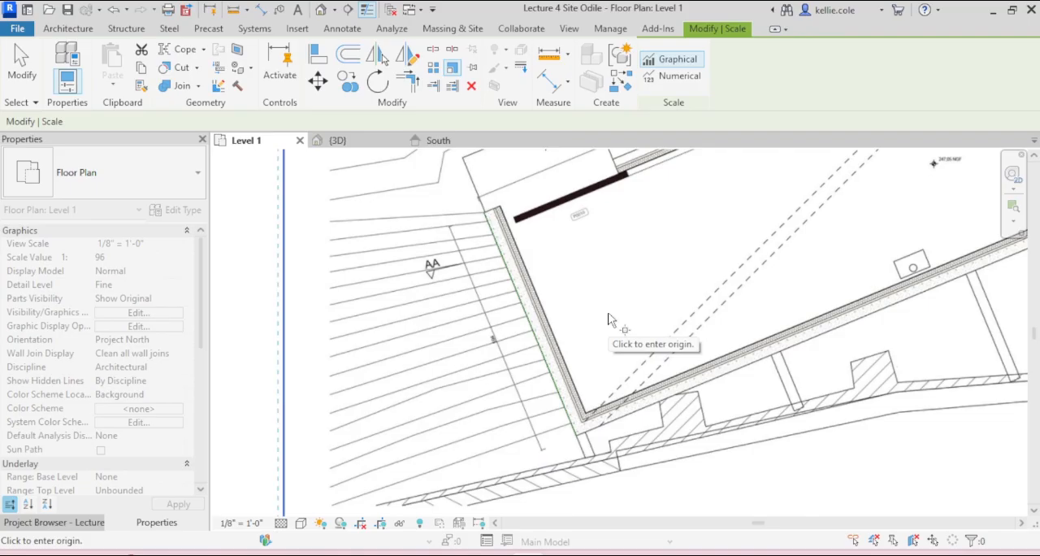
left_click(576, 437)
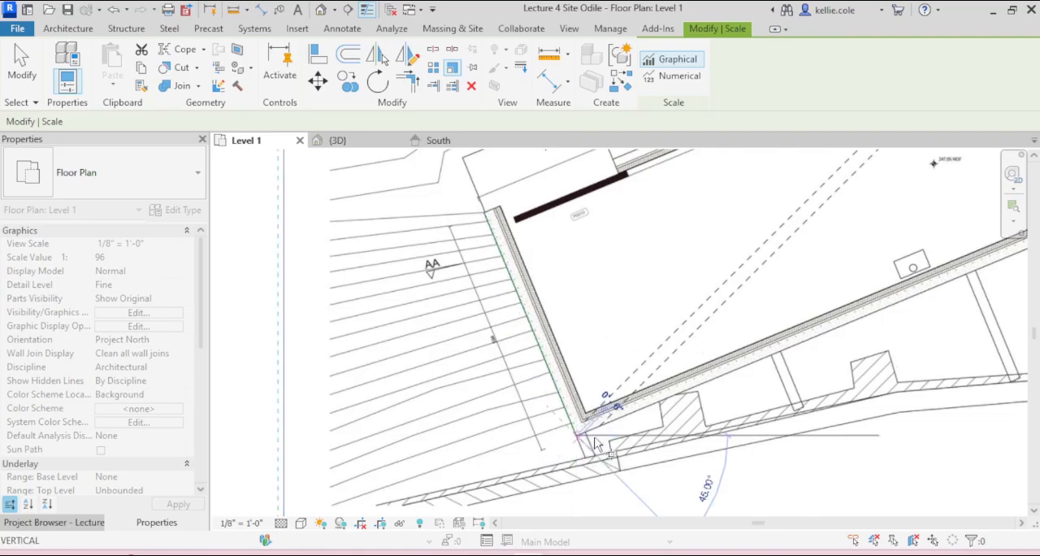
left_click(485, 213)
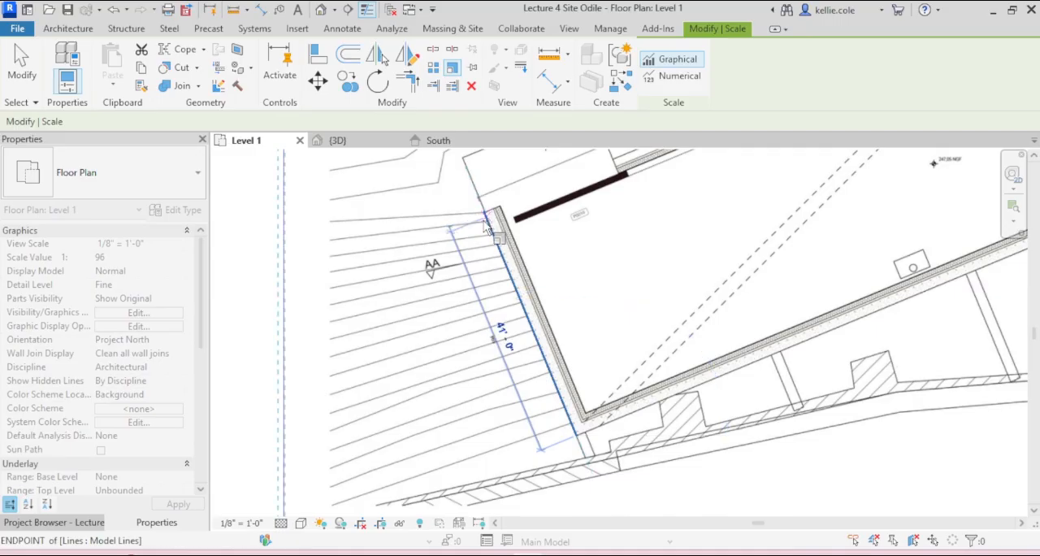
left_click(526, 314)
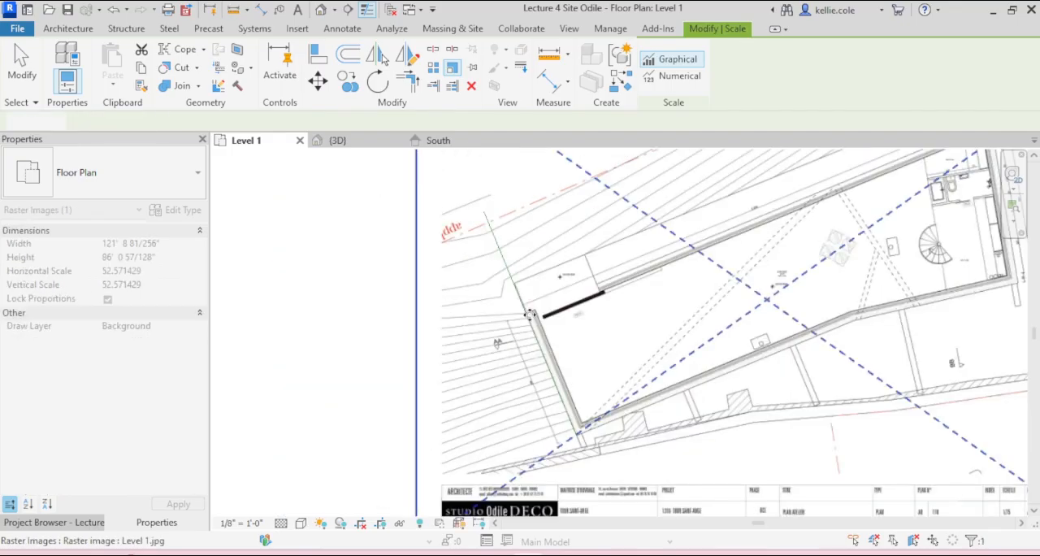
key("Escape")
Step: Delete the 42' model line from the end wall and check the 23' line against the scaled image
left_click(514, 276)
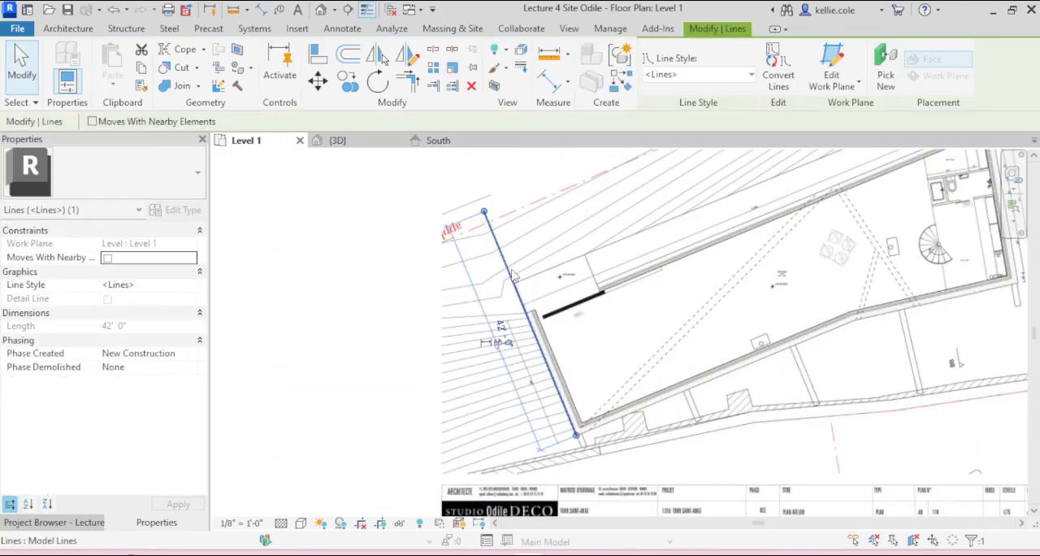
key("Delete")
left_click(538, 348)
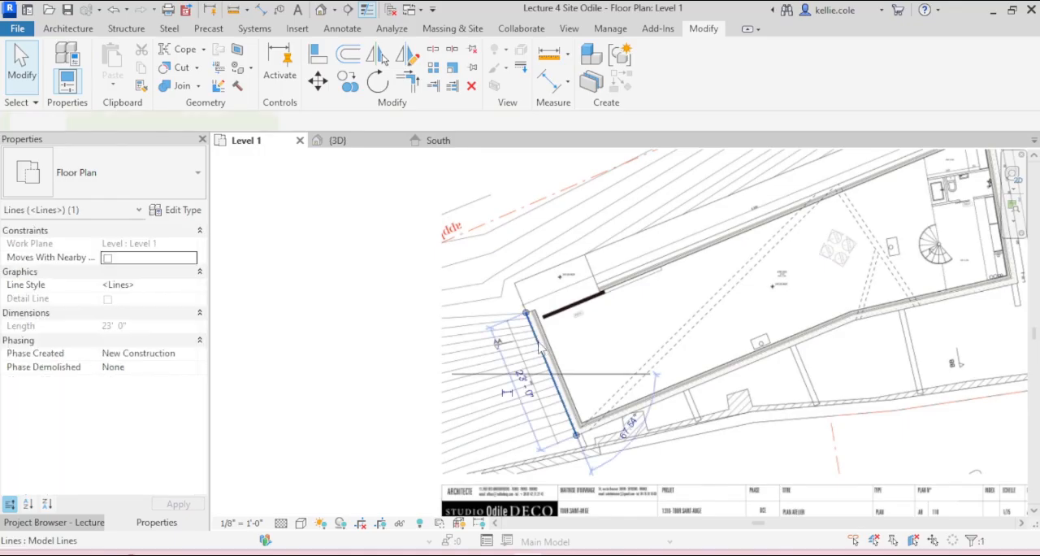
key("Delete")
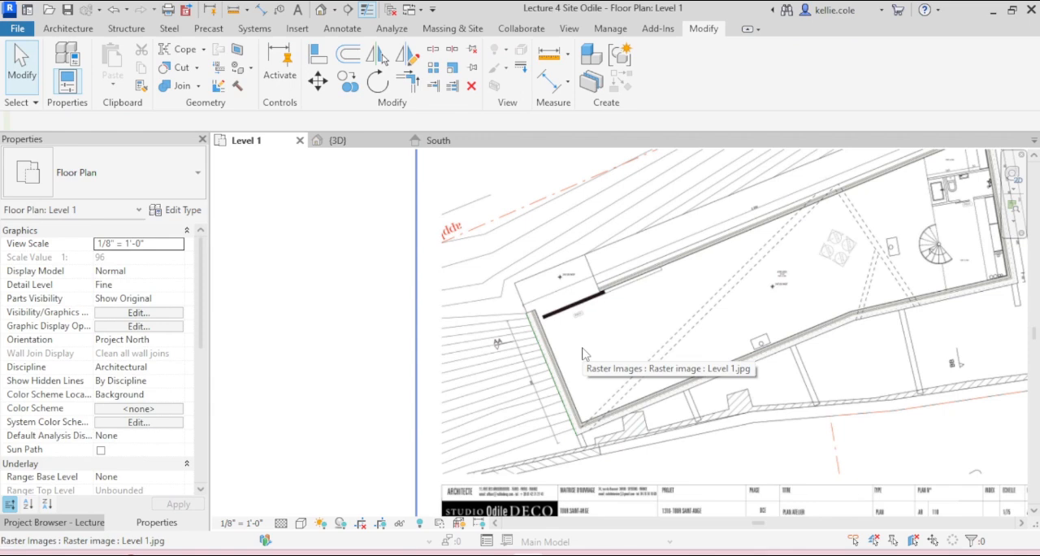
Step: Copy the 23' model line from its lower endpoint to the matching wall corner in the Level 2_Entry plan image
scroll(516, 368, "down", 2)
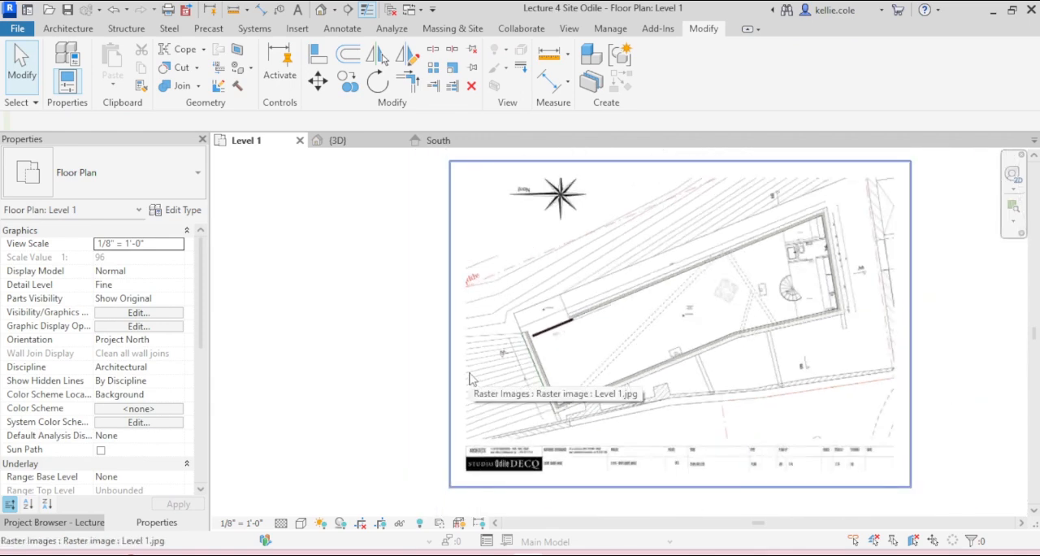
left_click(538, 372)
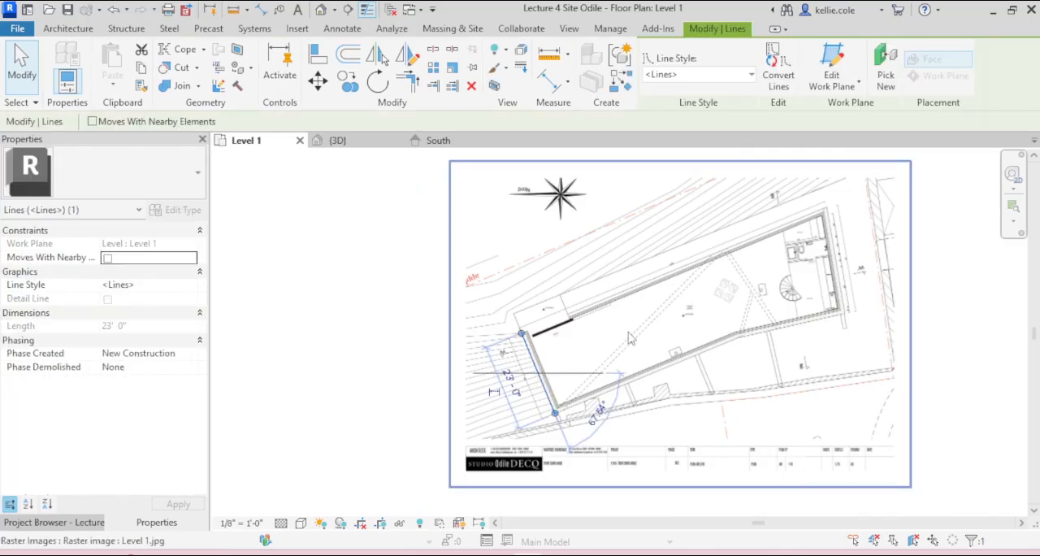
key("o")
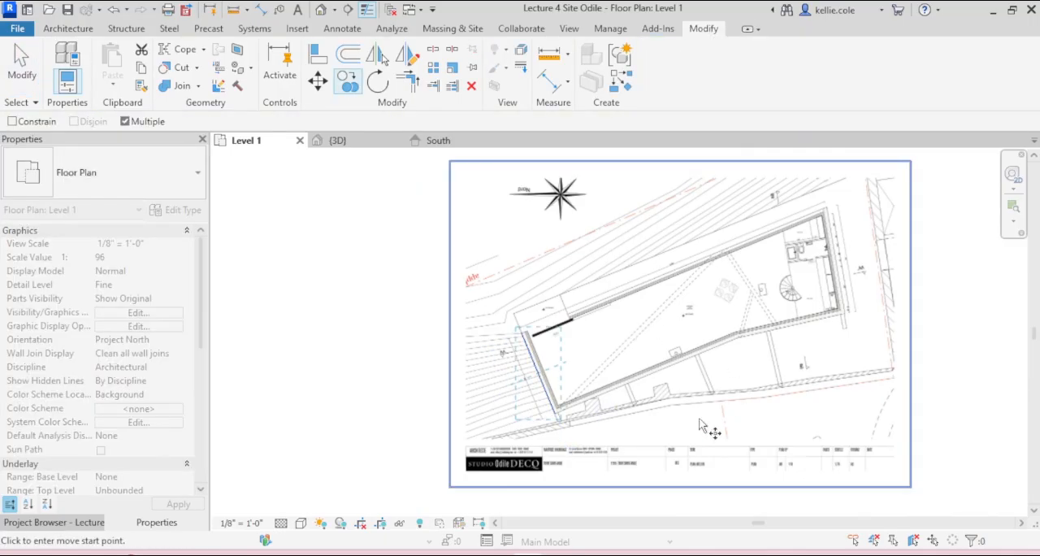
left_click(556, 412)
scroll(556, 412, "down", 4)
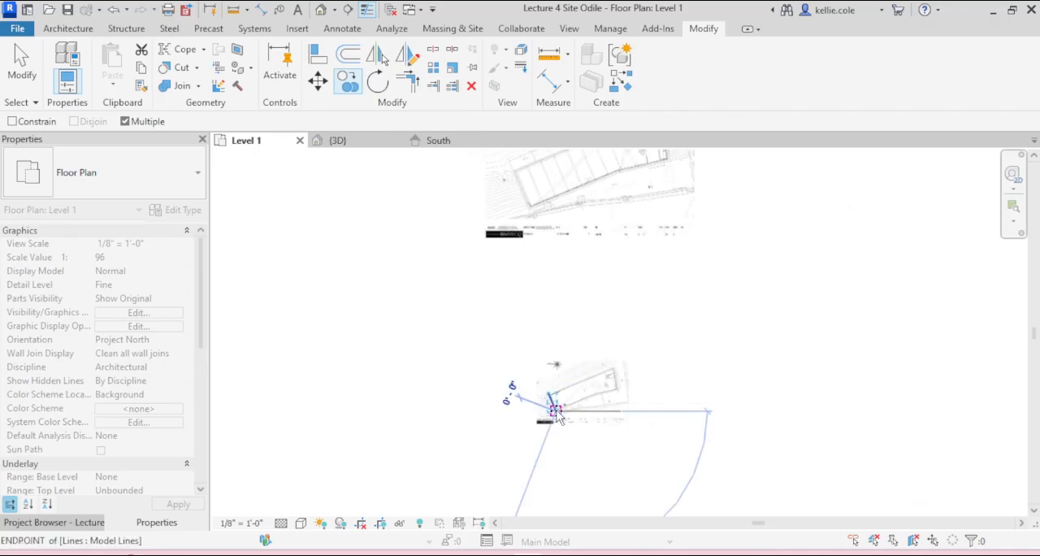
scroll(529, 218, "up", 3)
scroll(538, 195, "up", 3)
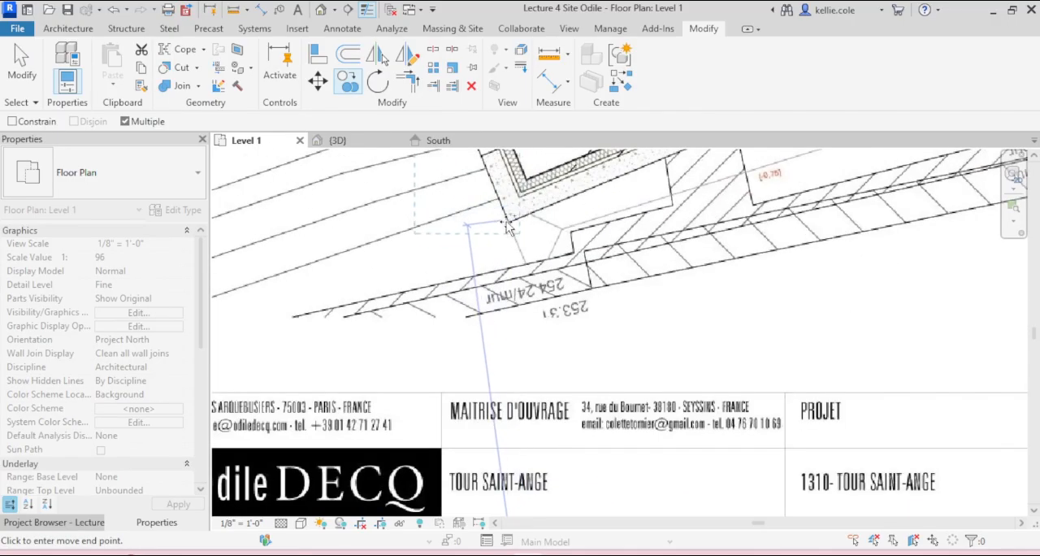
key("Escape")
key("Escape")
Step: Review the plan images beside the toposolid and examine the building outline in the scaled Level 1 image
scroll(618, 333, "down", 4)
middle_click_drag(658, 291, 571, 385)
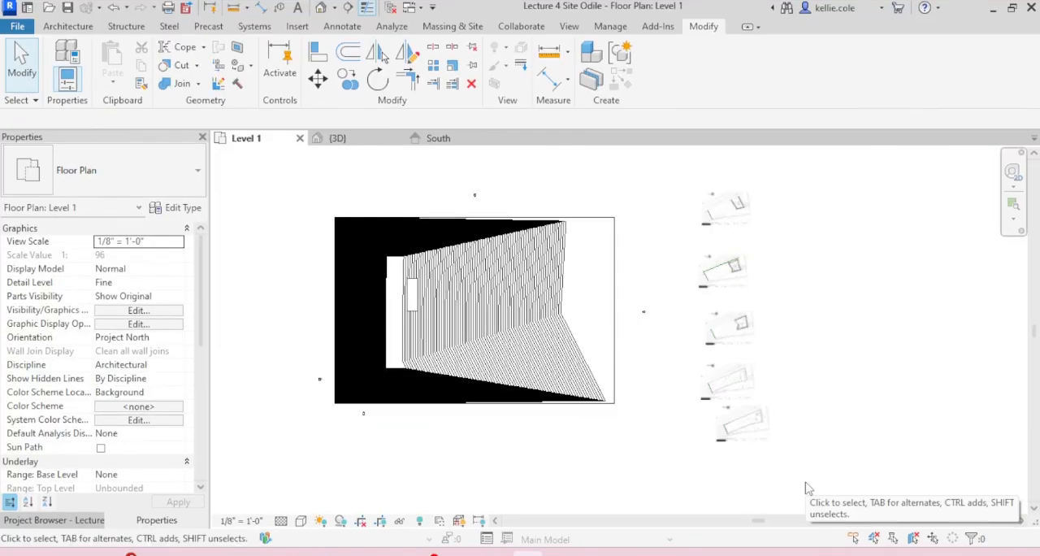
left_click(741, 423)
scroll(771, 451, "up", 6)
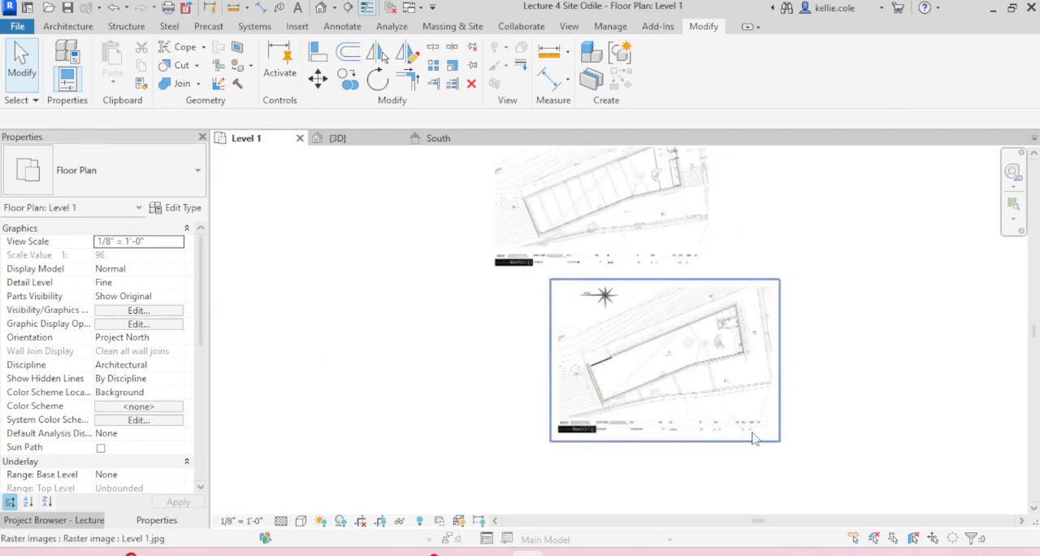
scroll(712, 332, "up", 3)
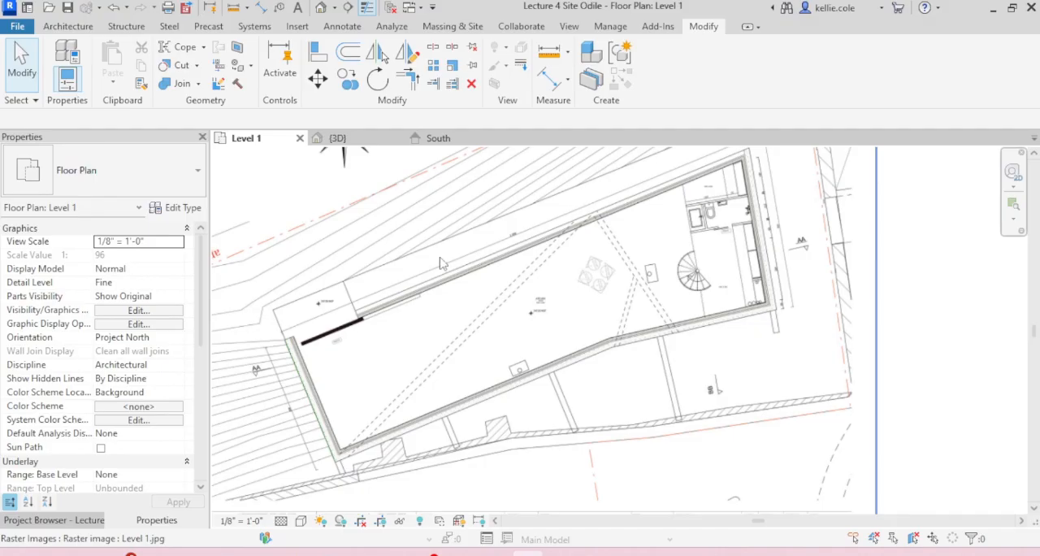
scroll(284, 351, "up", 3)
scroll(293, 357, "up", 3)
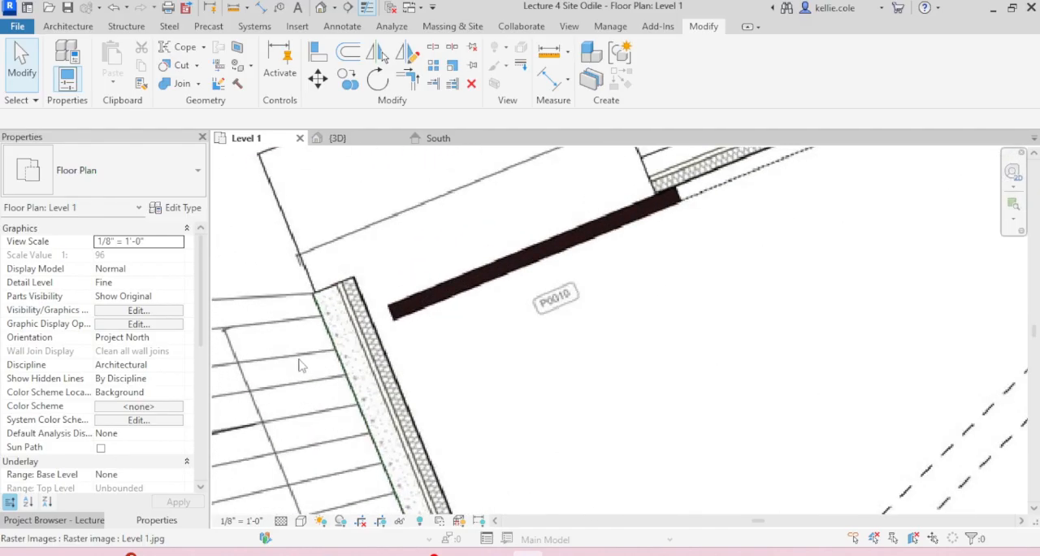
scroll(434, 312, "up", 1)
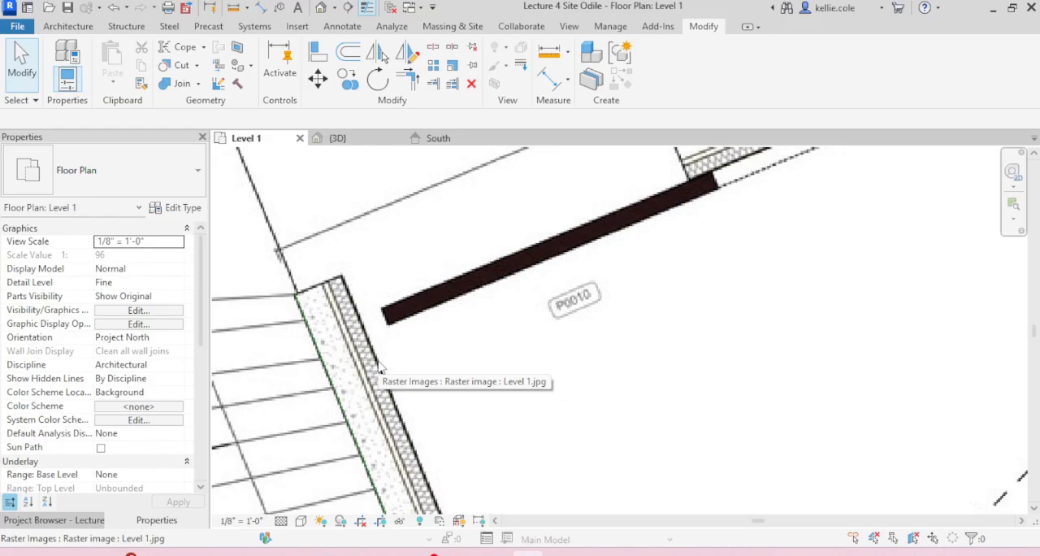
key("l")
key("i")
left_click(294, 293)
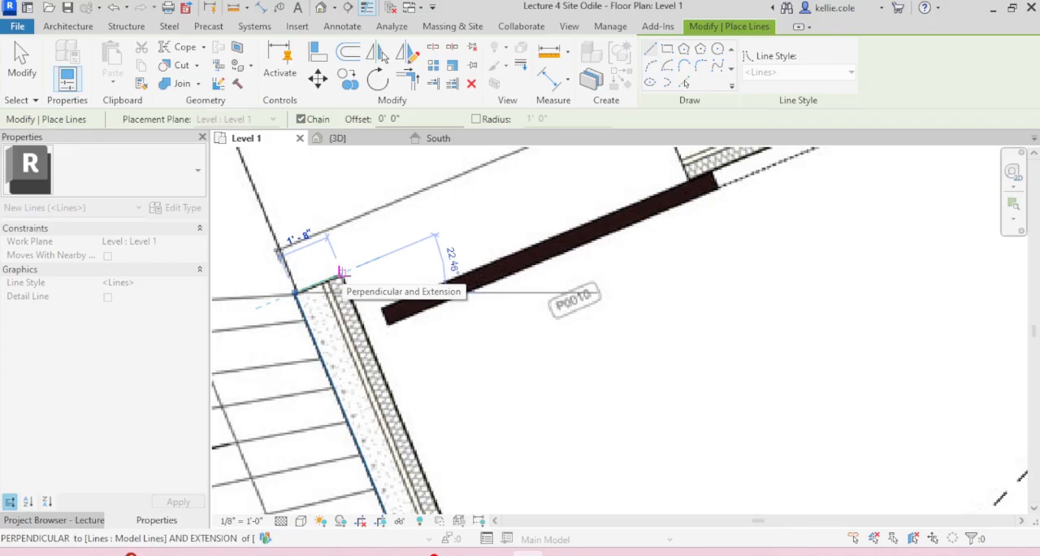
key("Escape")
scroll(381, 245, "down", 12)
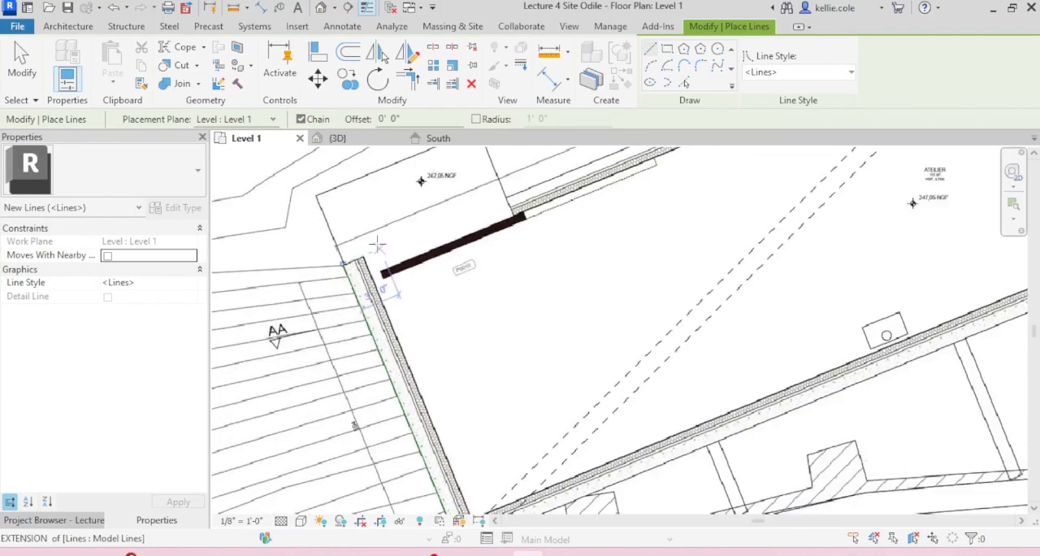
key("Escape")
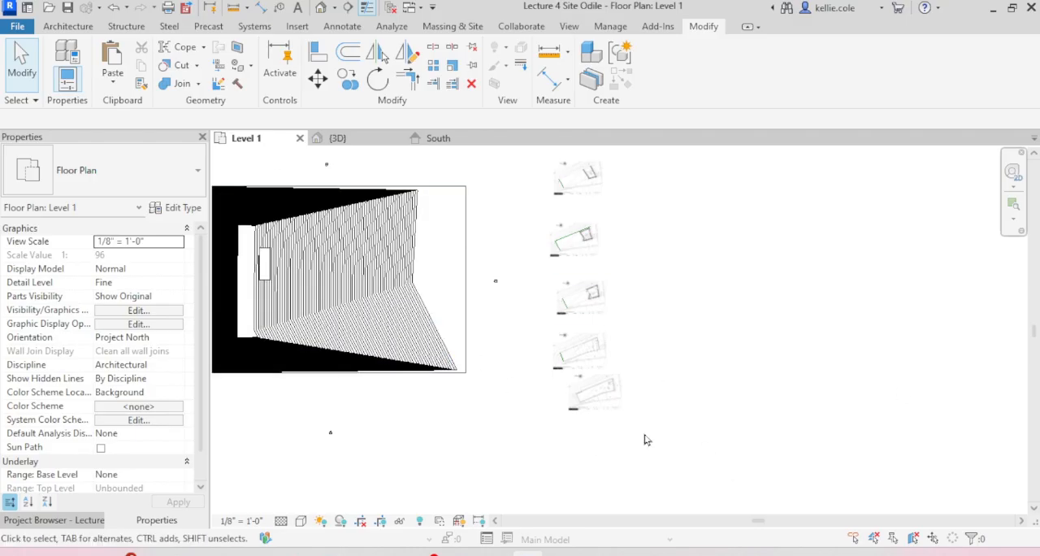
Step: Start an in-place mass named "Level 1" for the building in the Level 1 plan image
scroll(615, 413, "up", 8)
scroll(562, 294, "down", 7)
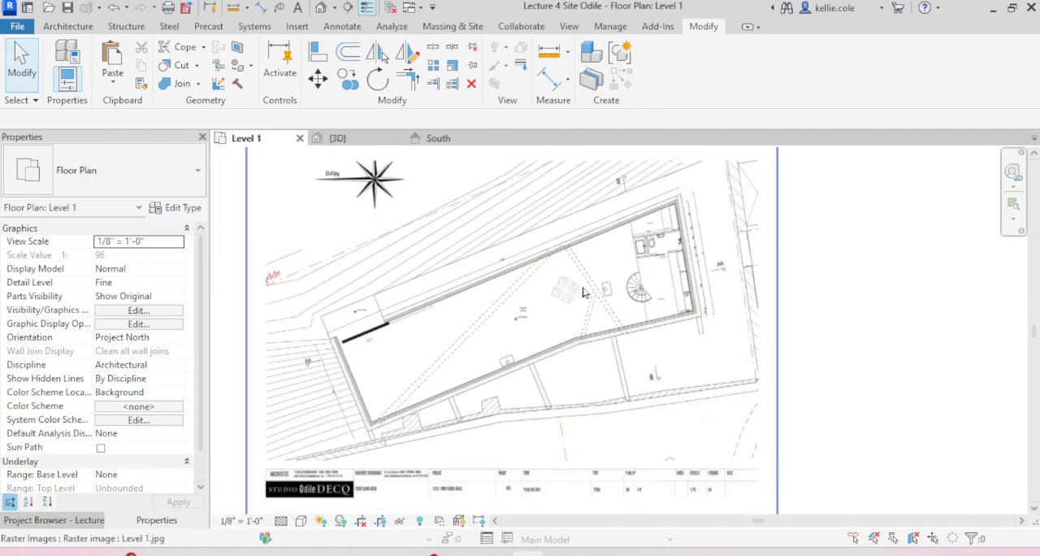
left_click(448, 27)
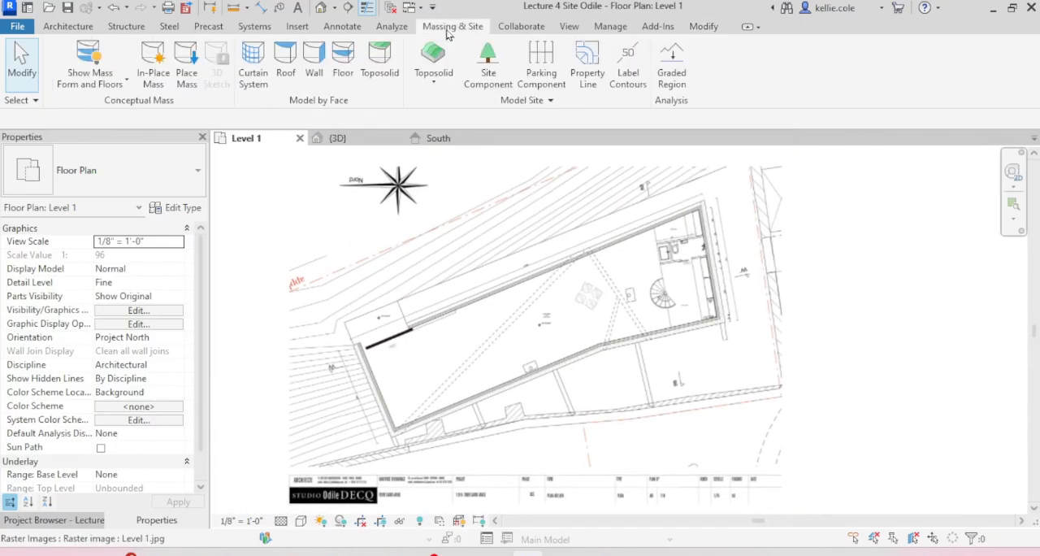
left_click(153, 61)
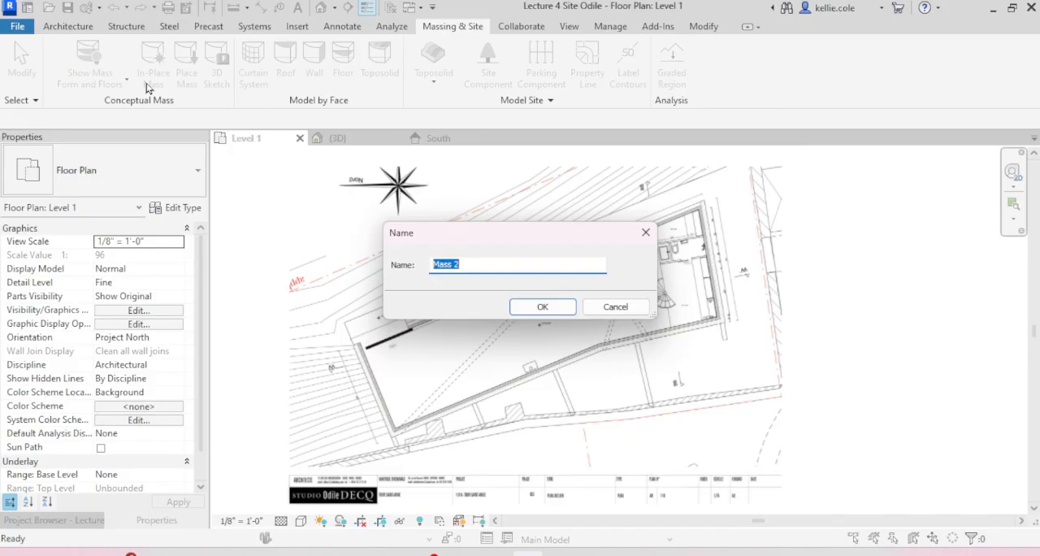
type("Level 1")
left_click(542, 306)
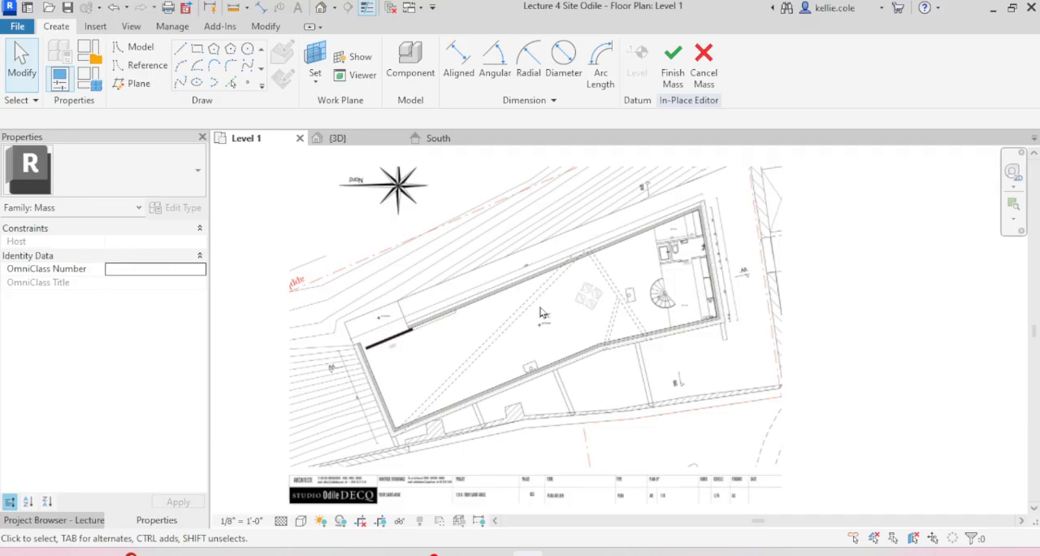
Step: Trace model lines along the outer face of the end wall near the spiral stair and the lower wall up to its bend
left_click(180, 49)
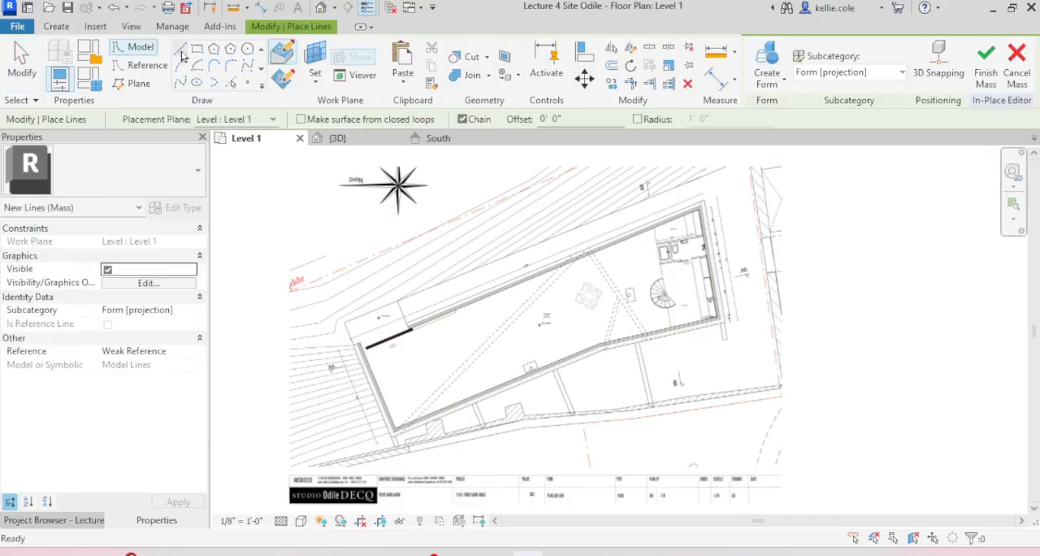
scroll(689, 221, "up", 8)
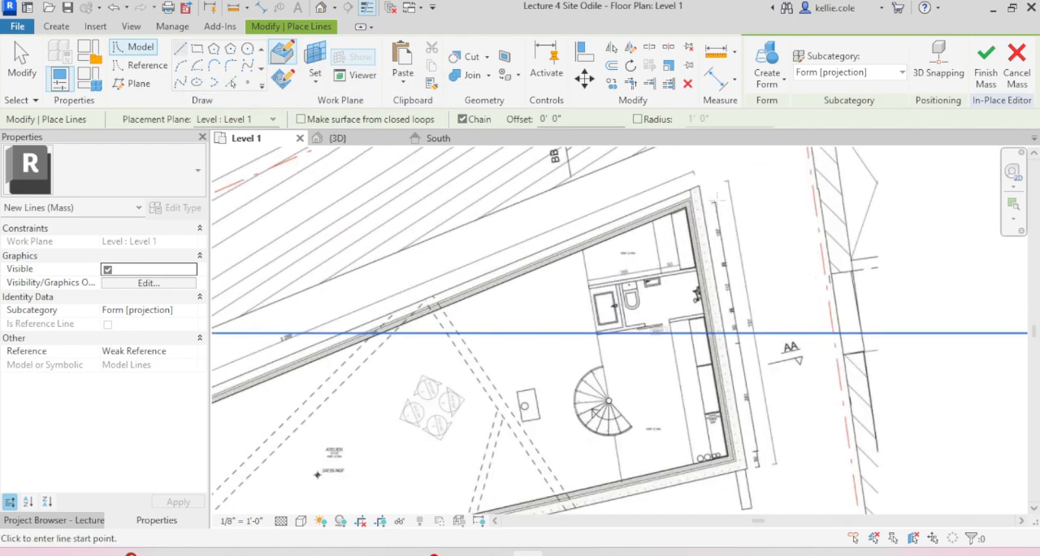
left_click(660, 204)
scroll(666, 188, "down", 6)
middle_click_drag(775, 360, 810, 228)
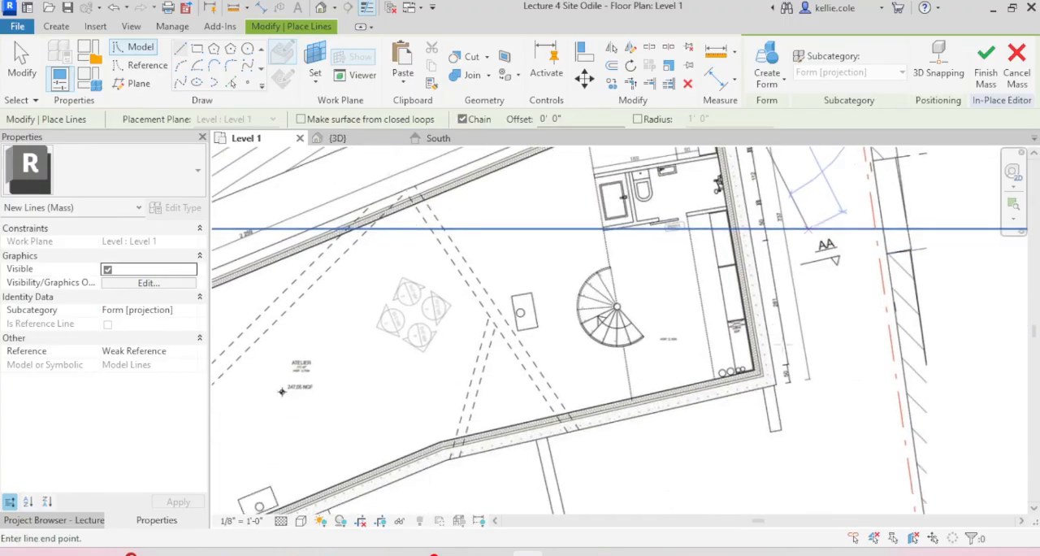
scroll(801, 359, "up", 4)
scroll(808, 451, "up", 5)
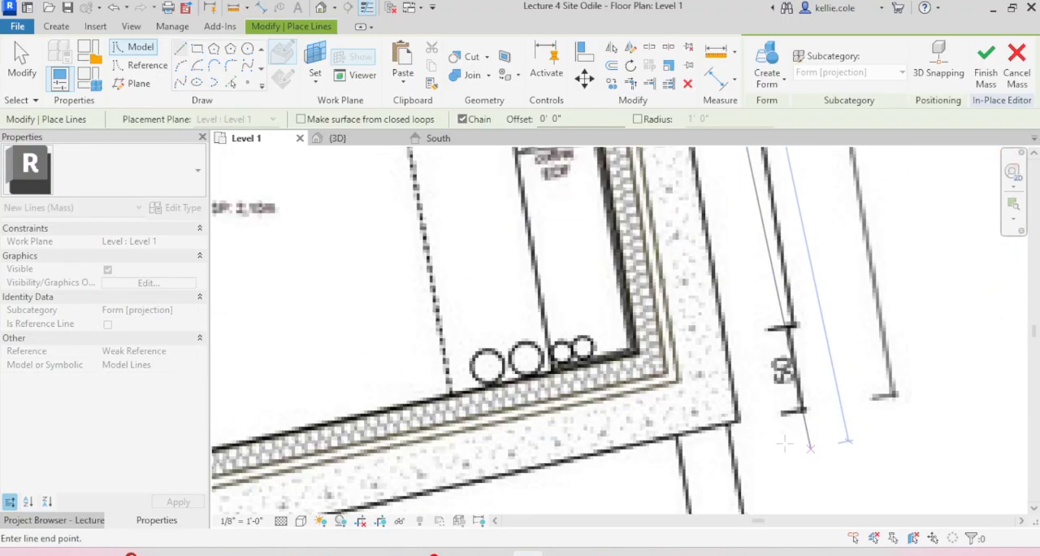
scroll(810, 452, "down", 6)
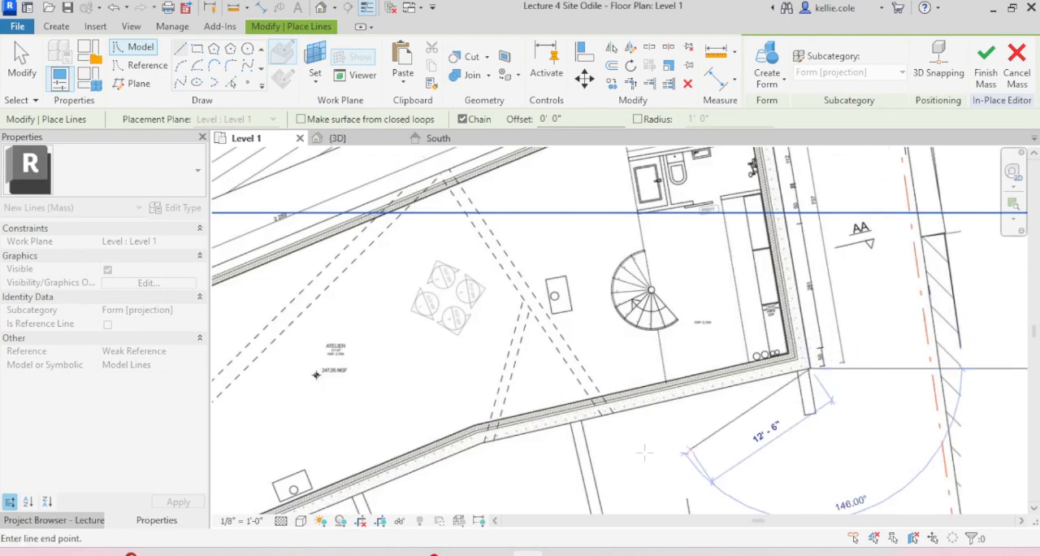
scroll(487, 427, "up", 6)
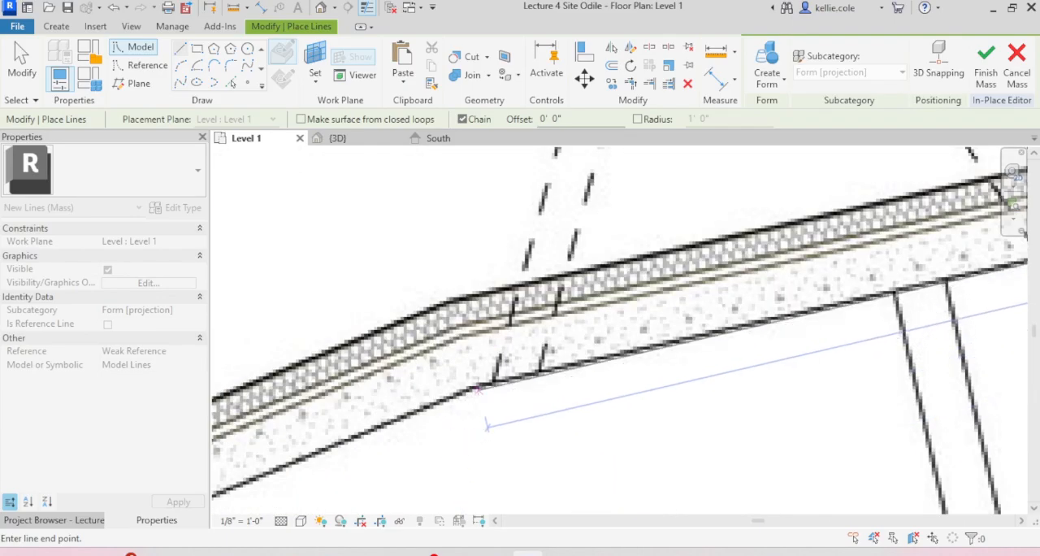
left_click(488, 424)
Step: Continue the outline along the rest of the lower wall, the opposite end wall and the upper wall, closing the loop at the start corner
scroll(493, 277, "down", 5)
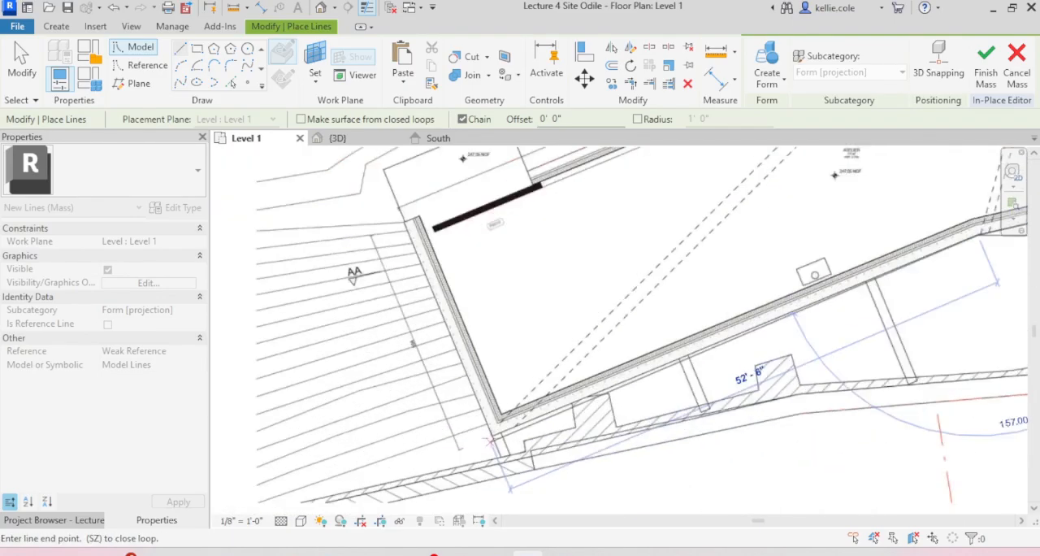
scroll(496, 434, "up", 5)
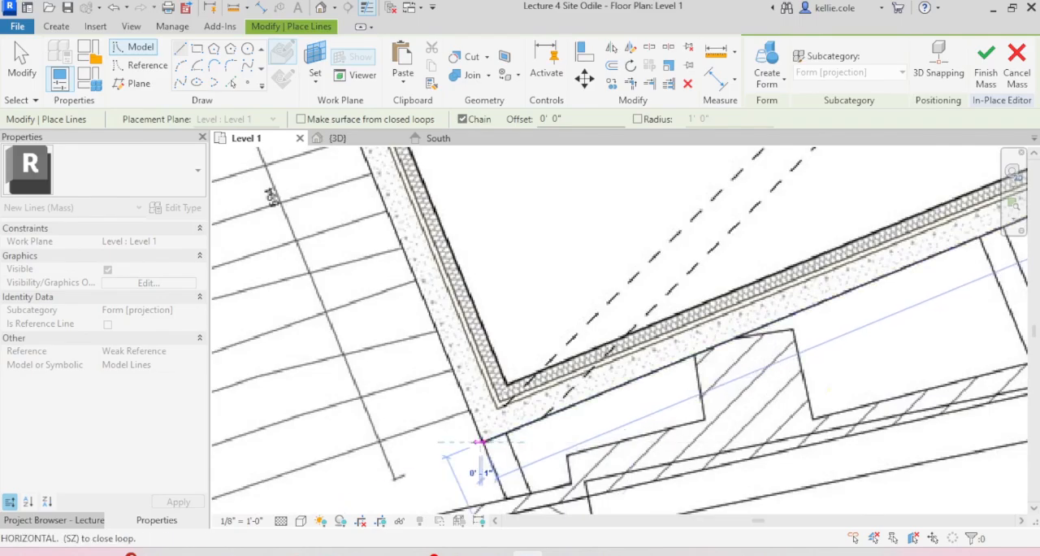
scroll(481, 441, "down", 5)
scroll(294, 263, "up", 4)
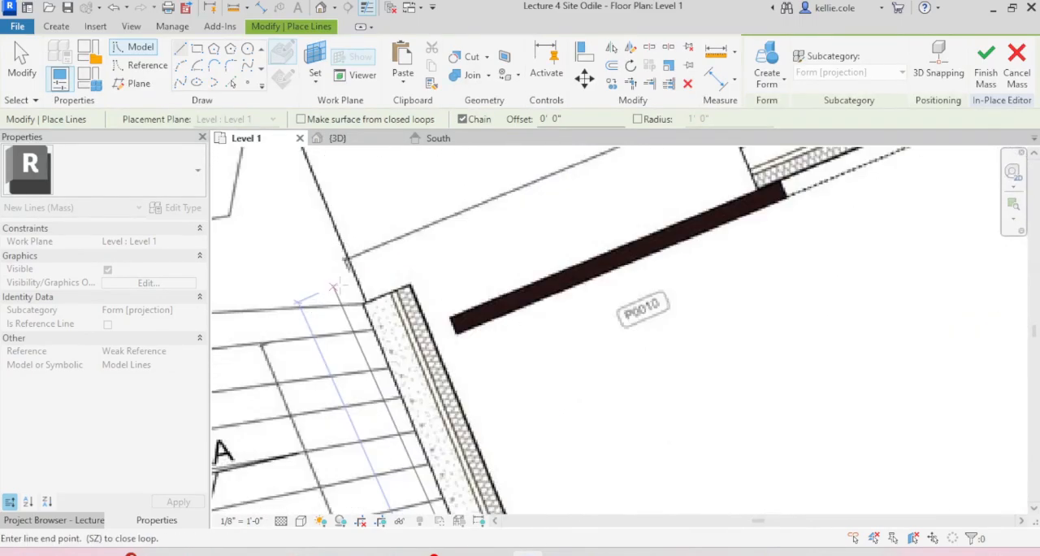
scroll(364, 302, "down", 2)
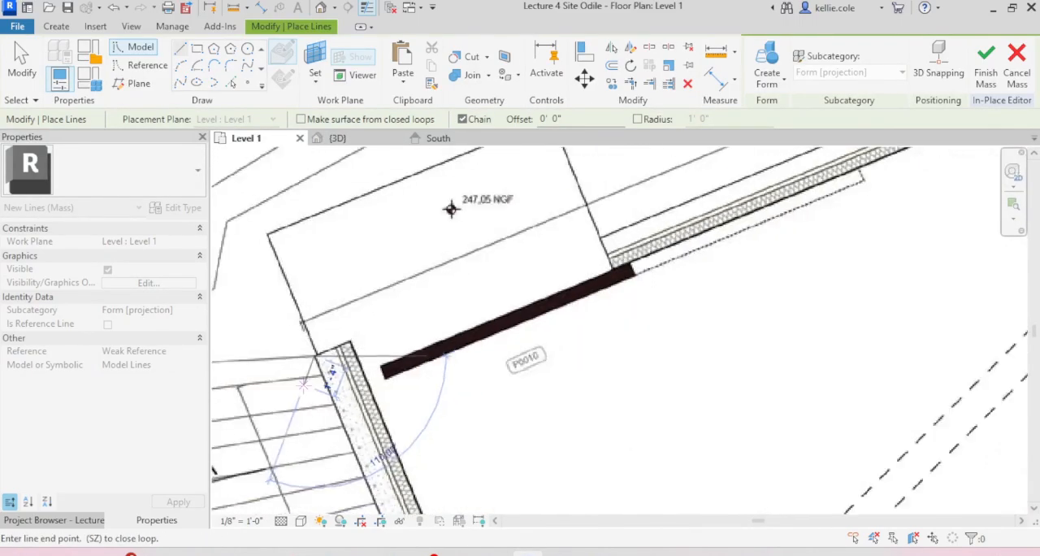
scroll(467, 351, "down", 5)
scroll(739, 218, "up", 4)
left_click(740, 218)
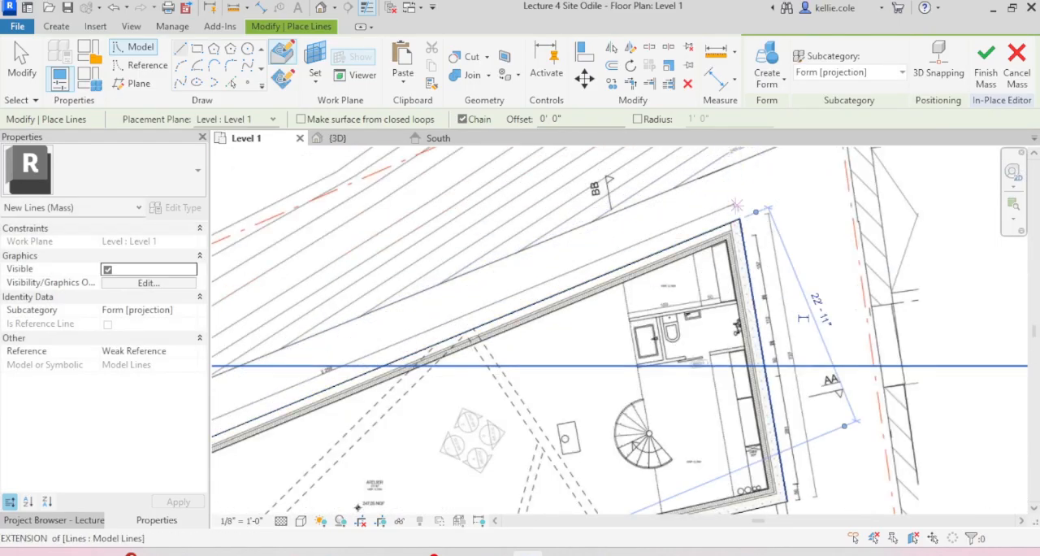
scroll(845, 425, "down", 5)
key("Escape")
key("Escape")
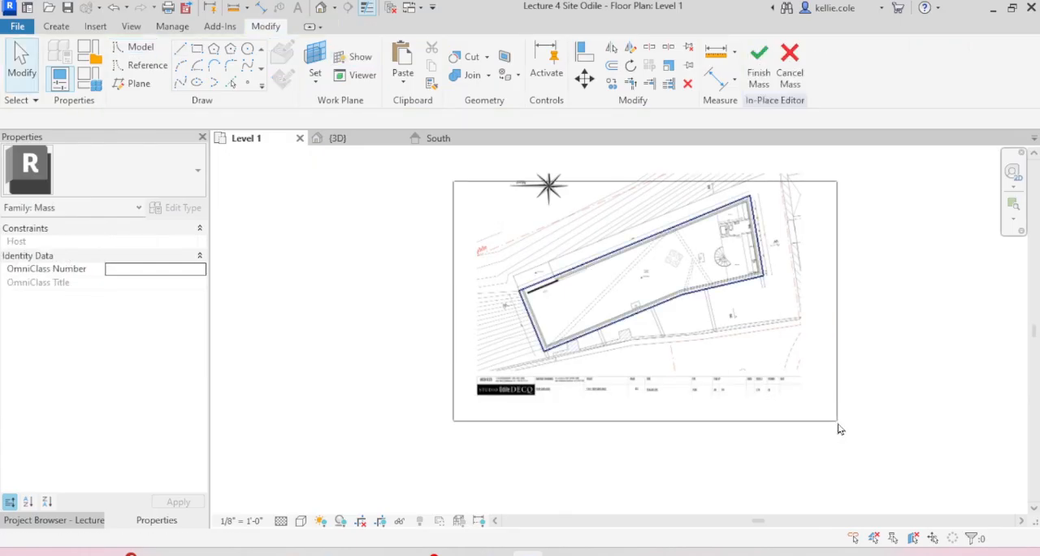
Step: Create a solid form from the five outline lines and finish the mass
left_click_drag(838, 424, 836, 420)
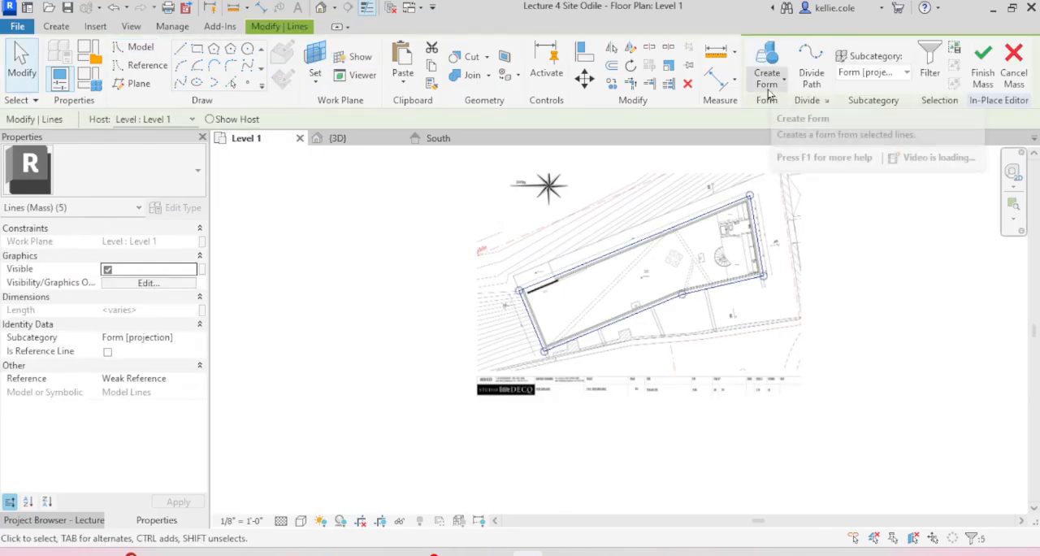
left_click(771, 85)
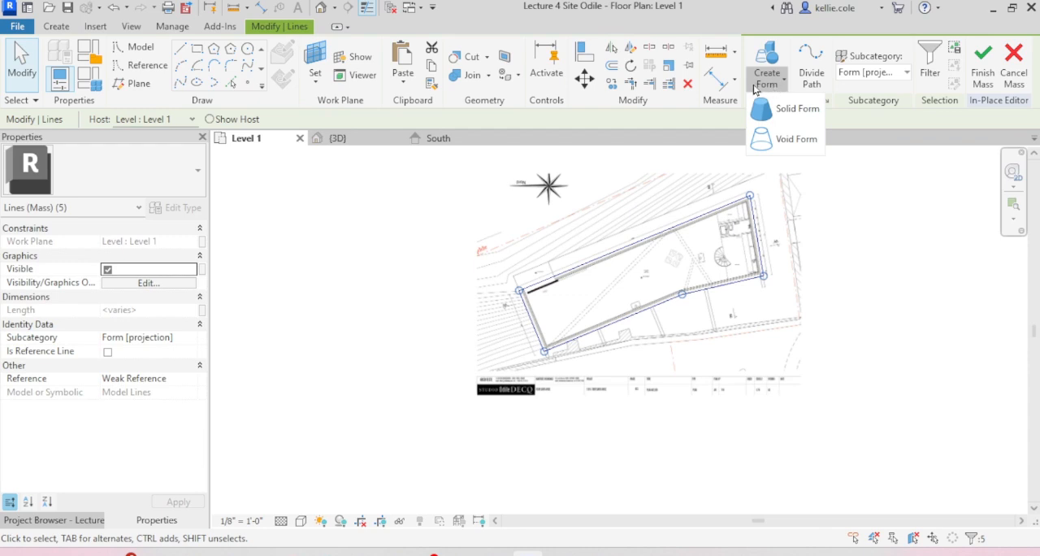
left_click(810, 112)
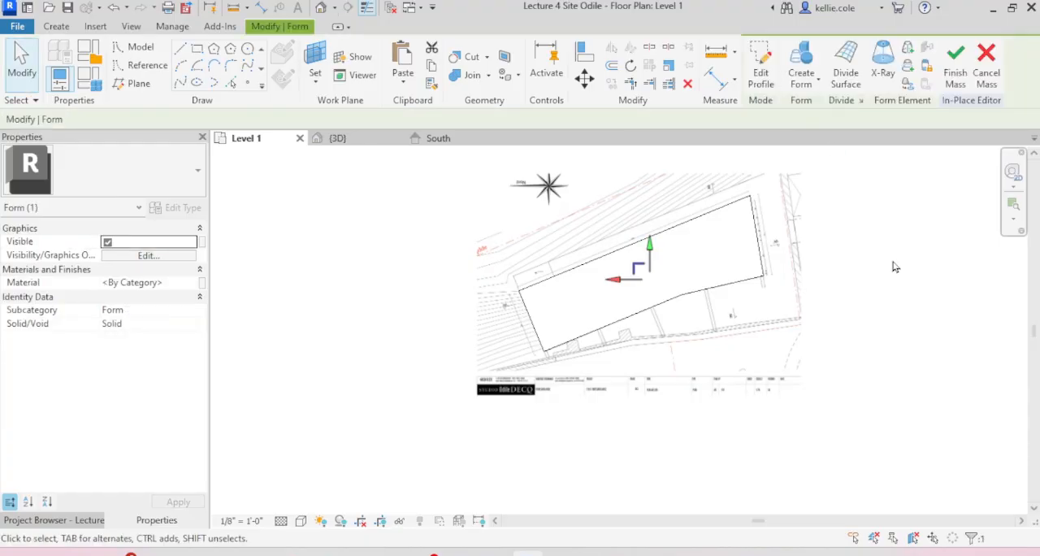
left_click(955, 65)
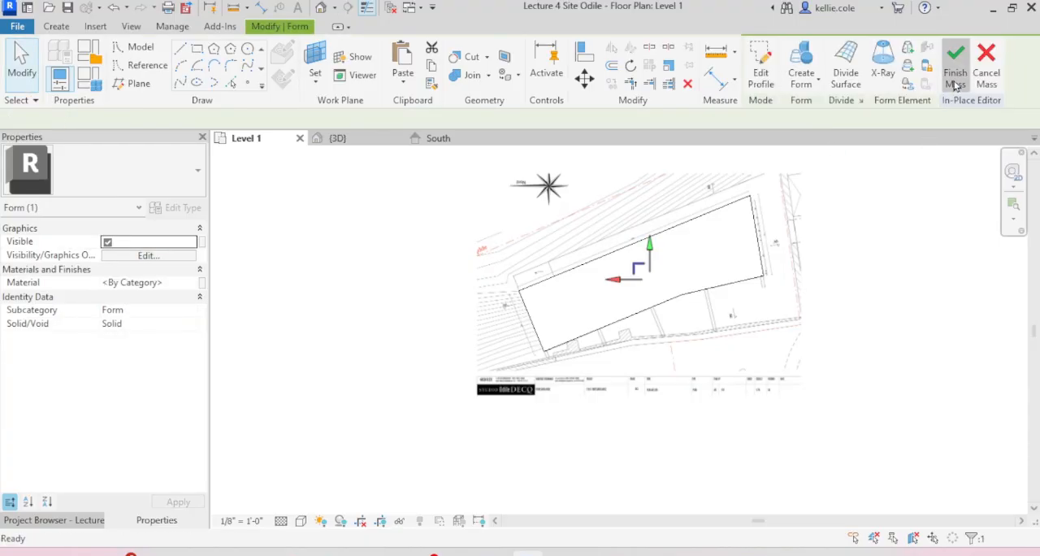
key("Escape")
Step: Examine the Level 2_Entry plan image and compare its building outline with the mass over the Level 1 image
mouse_move(381, 332)
middle_mouse_down()
mouse_move(395, 344)
mouse_move(354, 380)
mouse_move(385, 347)
middle_mouse_up()
scroll(385, 348, "up", 2)
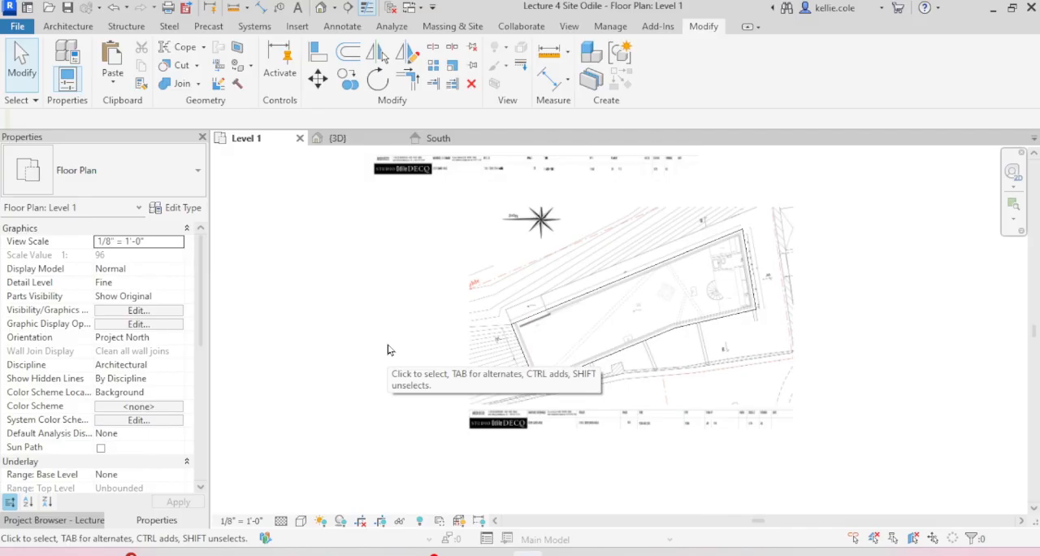
mouse_move(587, 297)
middle_mouse_down()
mouse_move(574, 439)
mouse_move(680, 290)
middle_mouse_up()
scroll(573, 284, "up", 5)
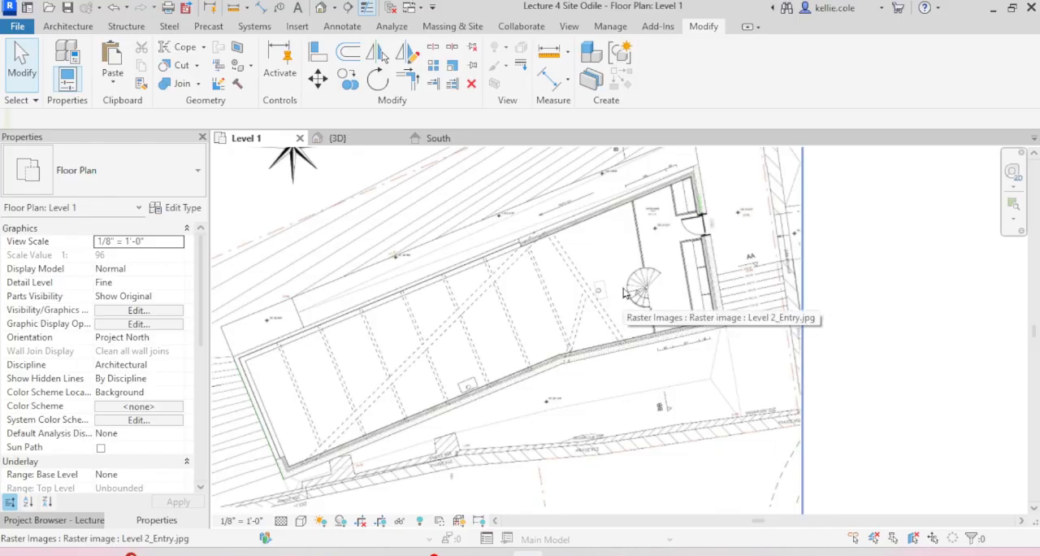
scroll(914, 306, "down", 2)
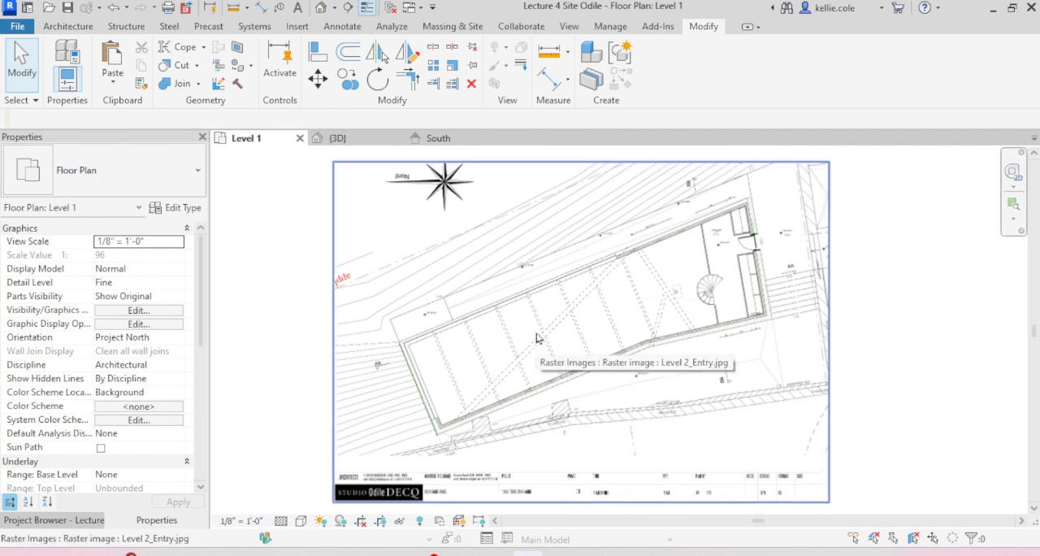
scroll(535, 338, "down", 3)
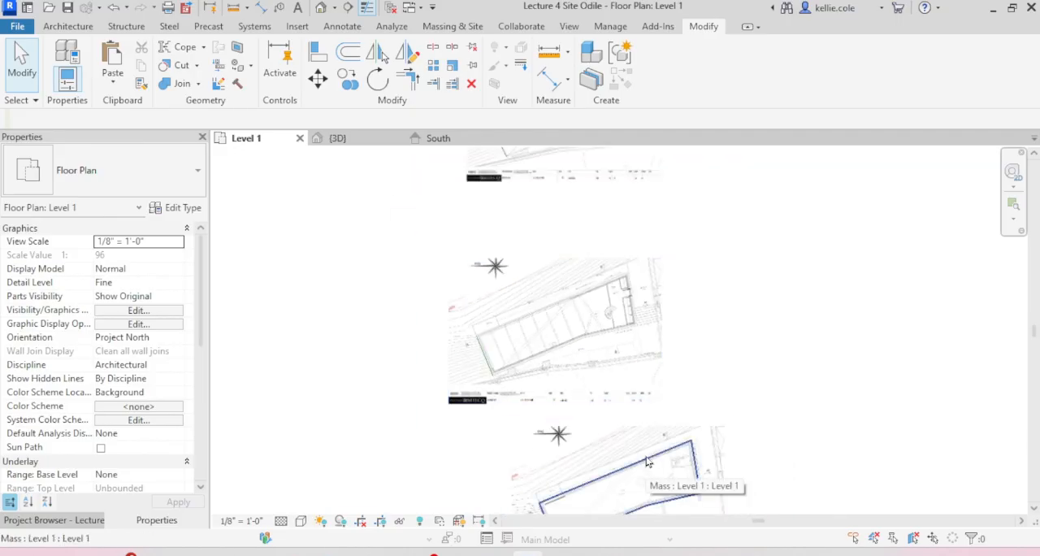
middle_click_drag(715, 235, 727, 393)
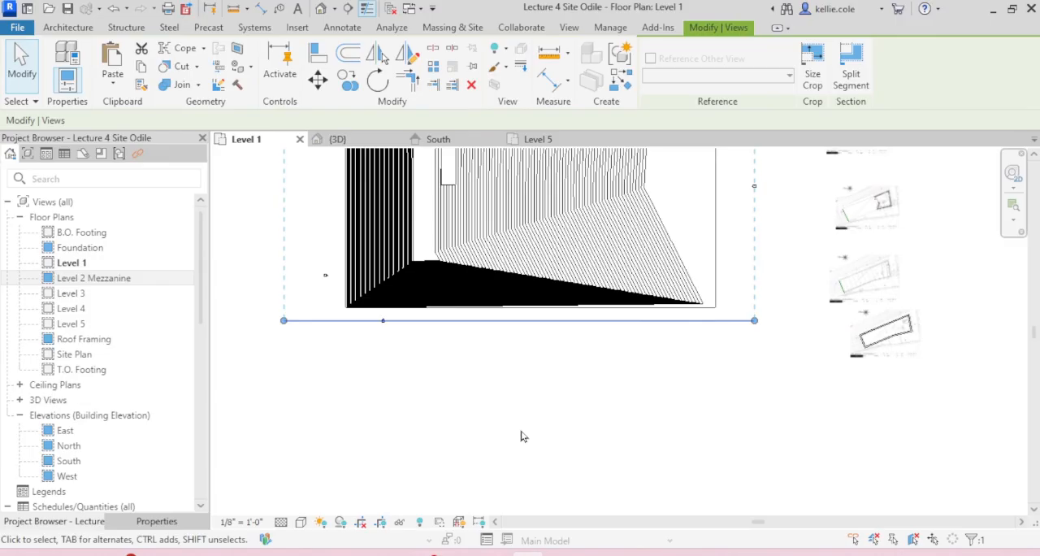
Step: Move the South elevation marker farther away from the toposolid's lower edge in the Level 1 plan
left_click_drag(557, 327, 729, 385)
left_click_drag(459, 389, 296, 398)
scroll(387, 342, "up", 3)
left_click(401, 334)
mouse_move(374, 285)
left_mouse_down()
mouse_move(581, 336)
mouse_move(660, 395)
left_mouse_up()
left_click(726, 397)
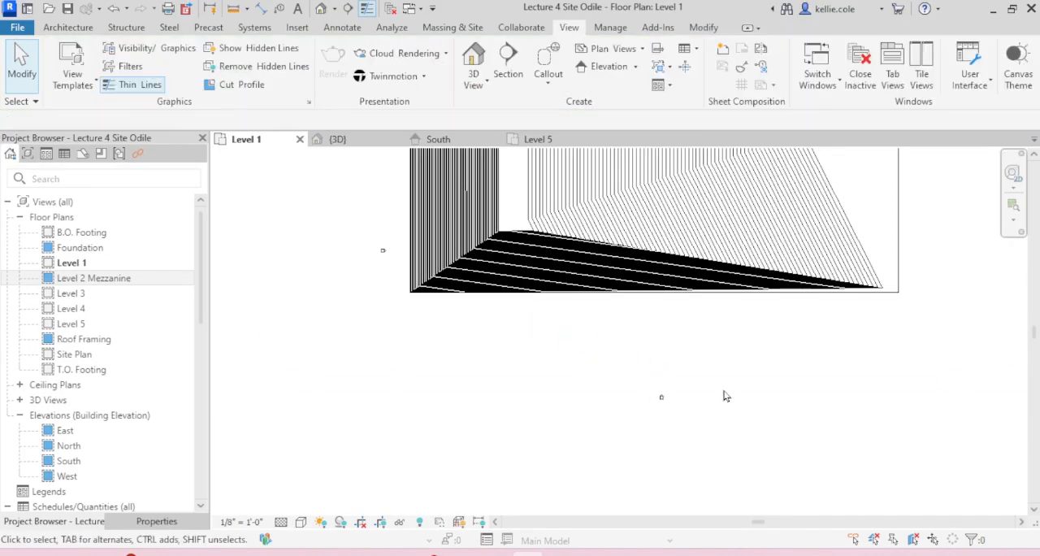
Step: Open the South building elevation view
left_click(438, 139)
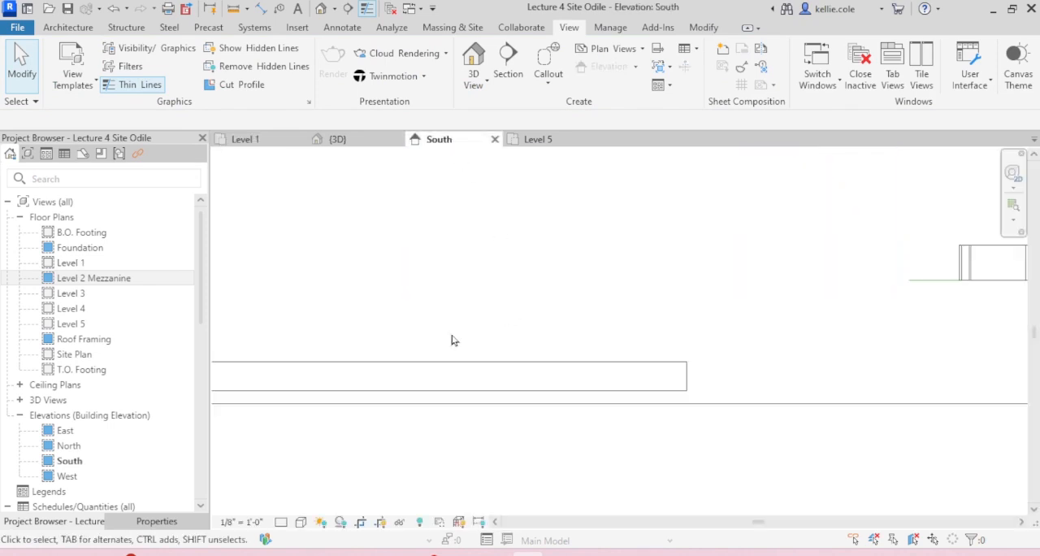
scroll(439, 340, "down", 4)
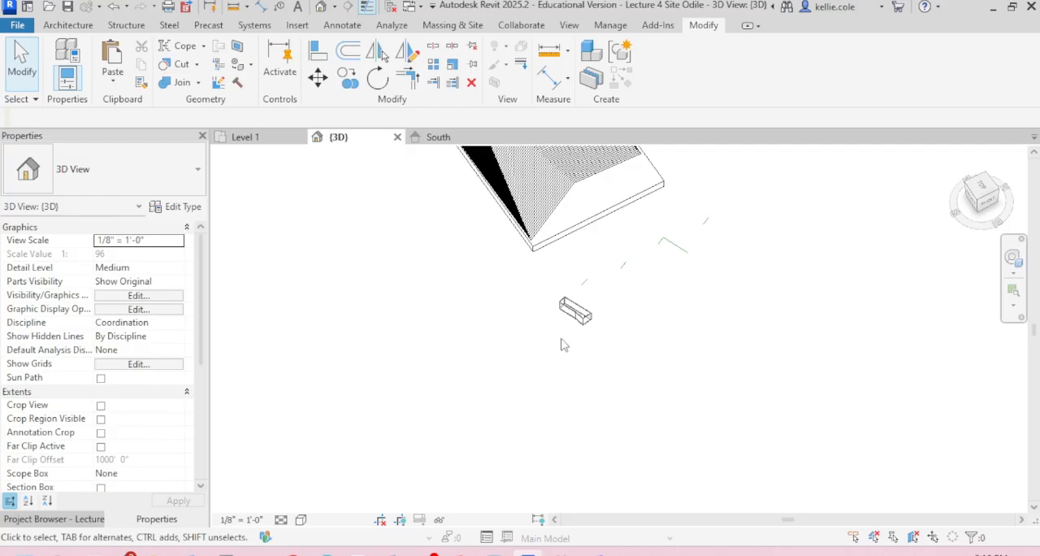
left_click(65, 520)
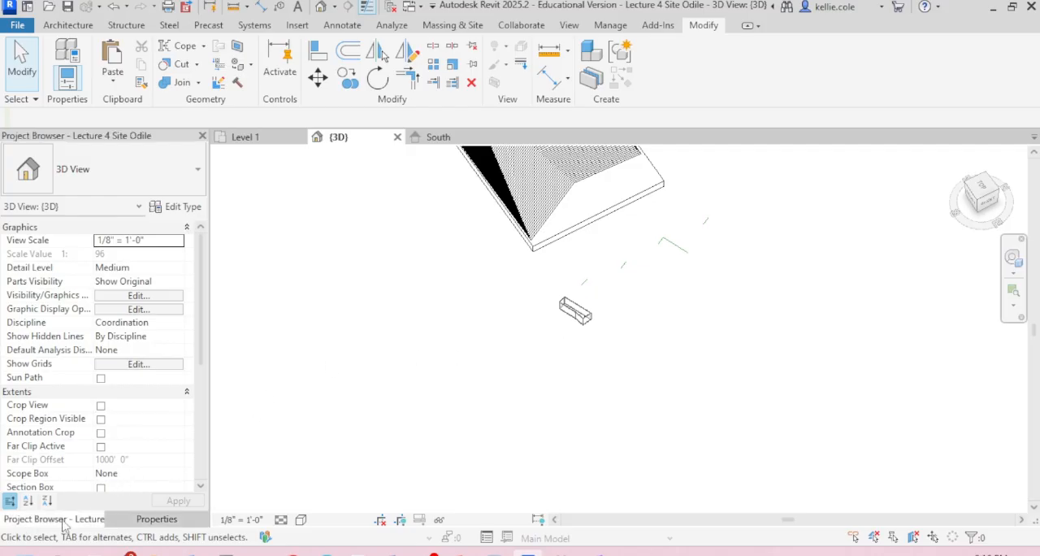
left_click(71, 429)
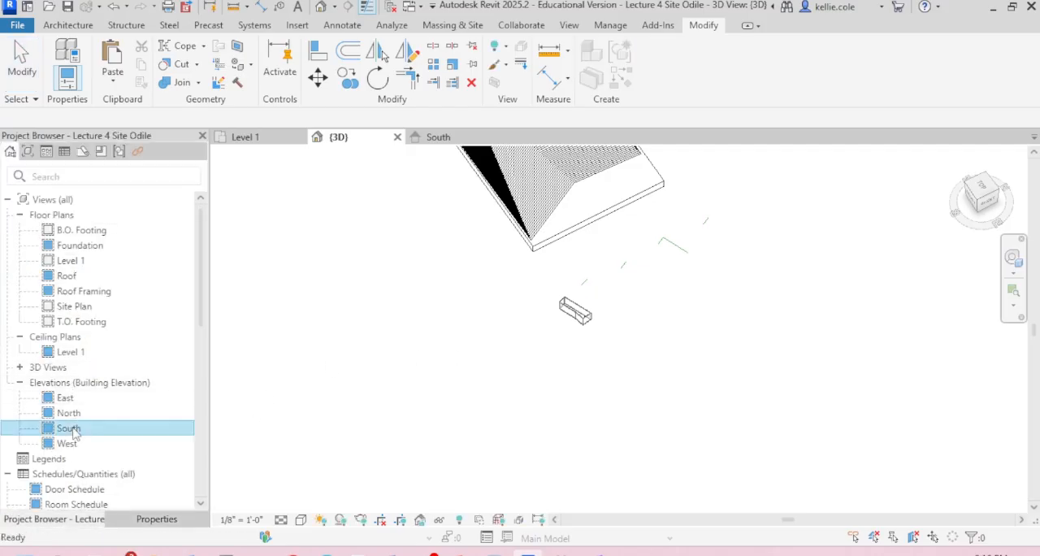
Step: Rename the Roof level to Level 2 Mezzanine in the South elevation, including its corresponding views
double_click(71, 429)
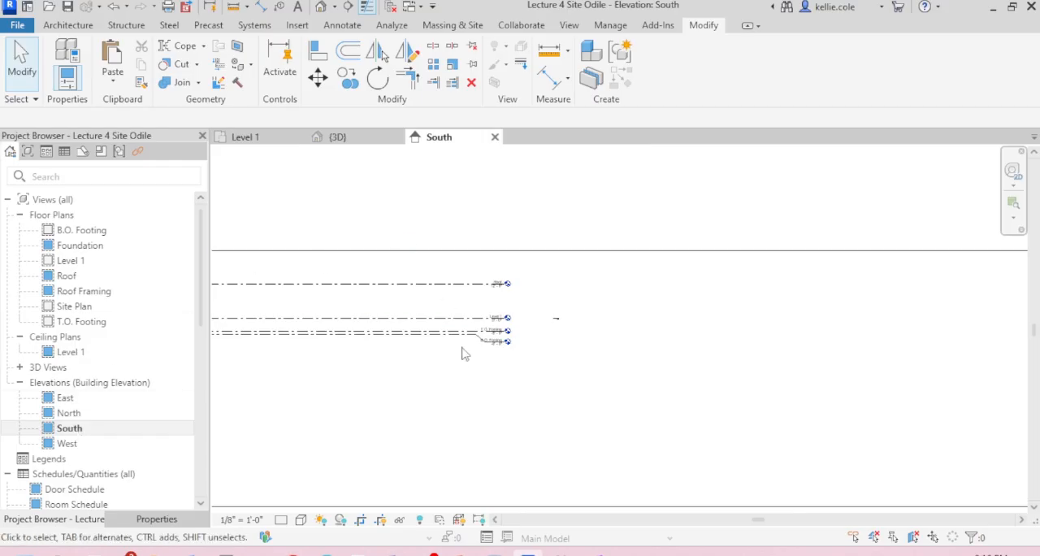
scroll(463, 351, "up", 5)
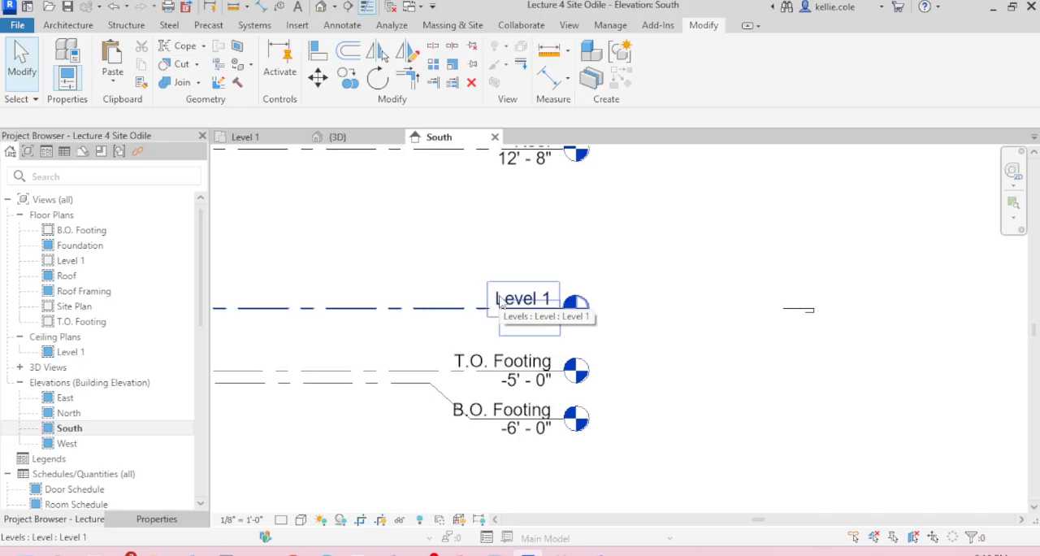
scroll(736, 356, "down", 5)
scroll(736, 356, "down", 2)
scroll(736, 356, "up", 5)
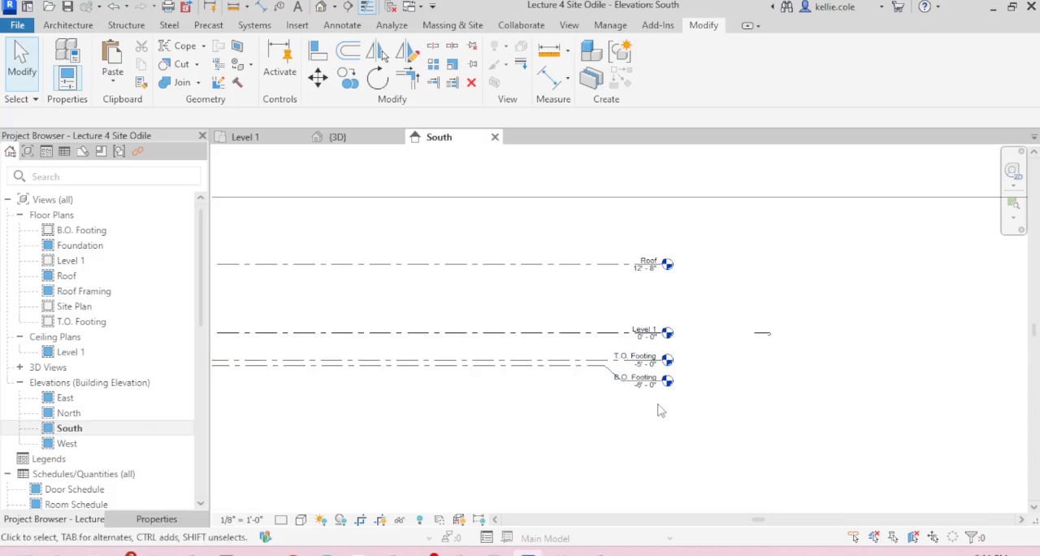
scroll(660, 260, "up", 2)
left_click(659, 258)
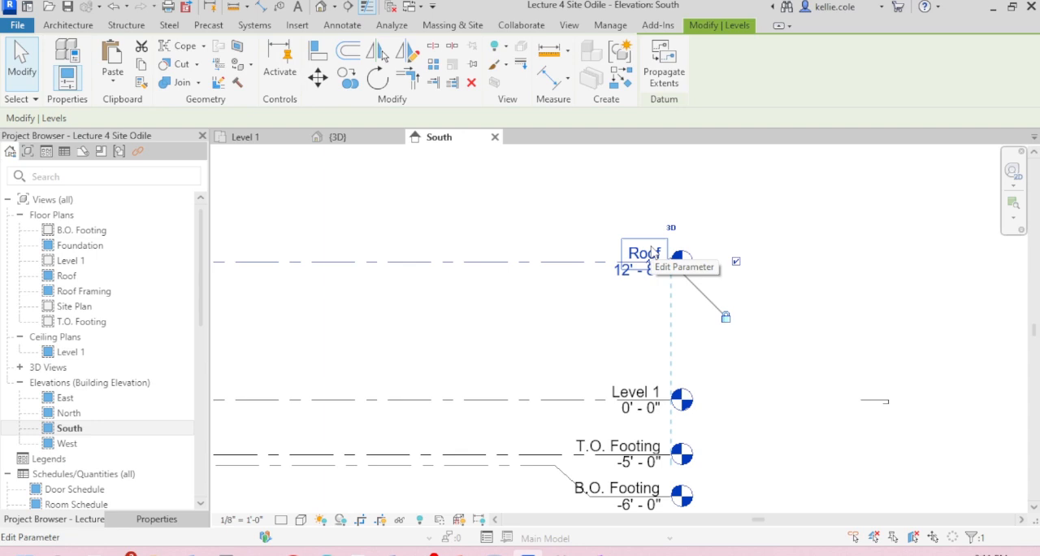
left_click(651, 248)
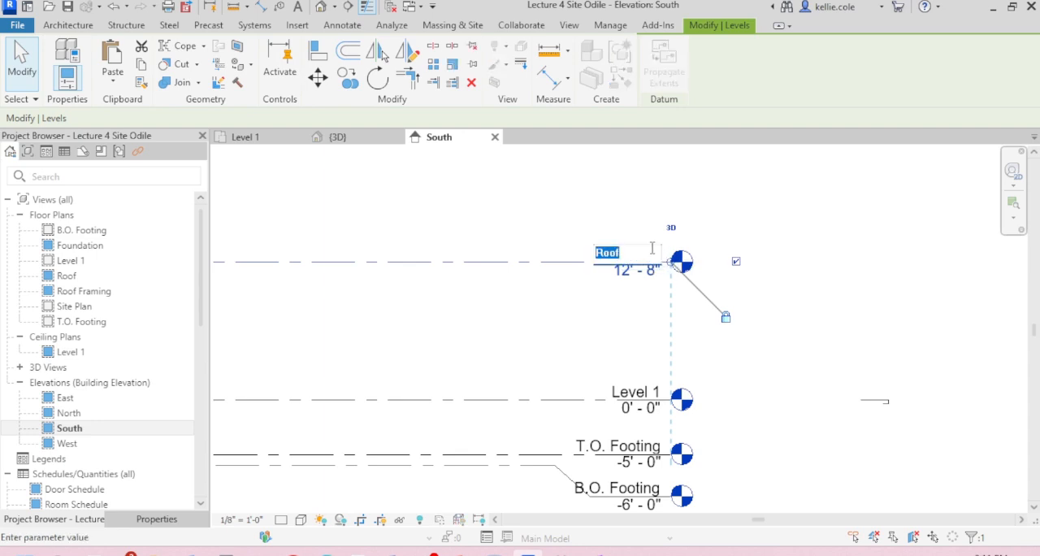
type("lEVEl 2 Mezzanine")
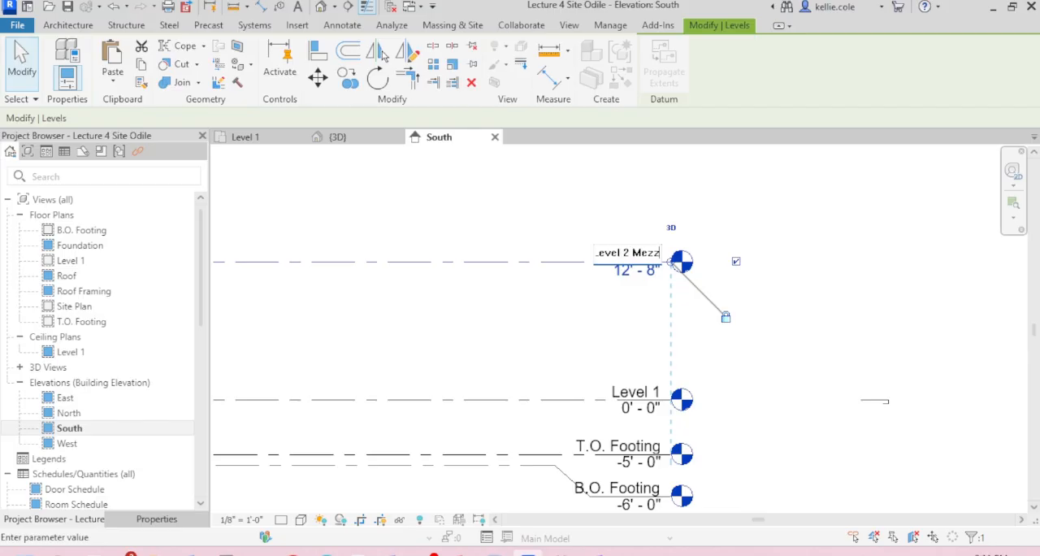
key("Return")
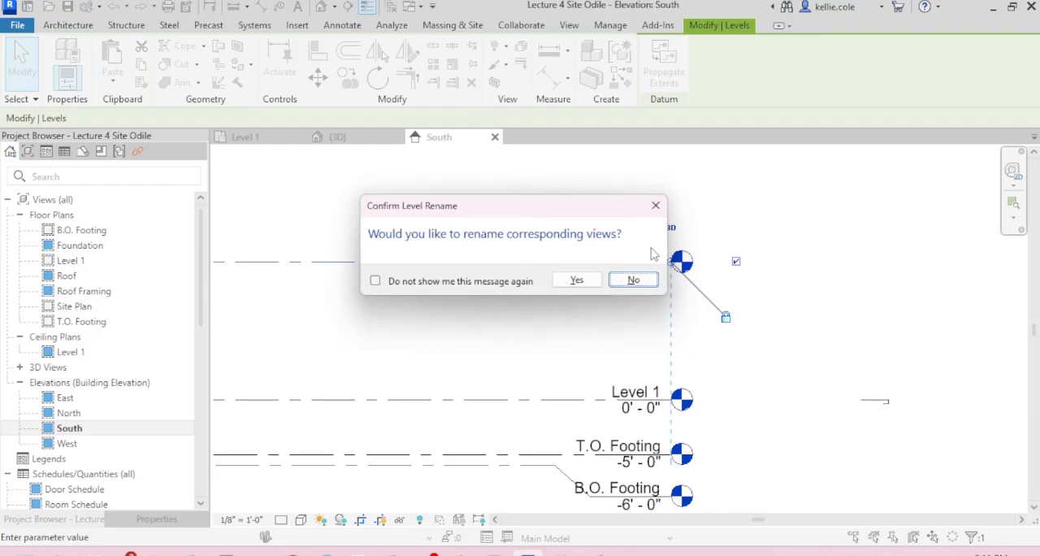
left_click(577, 280)
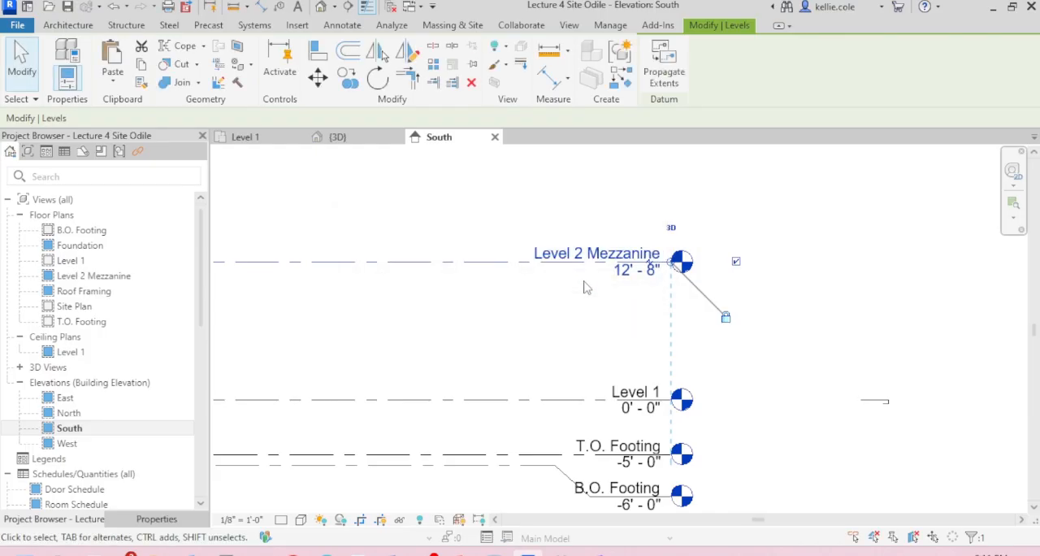
Step: Set the Level 2 Mezzanine elevation to 10'-0"
left_click(632, 274)
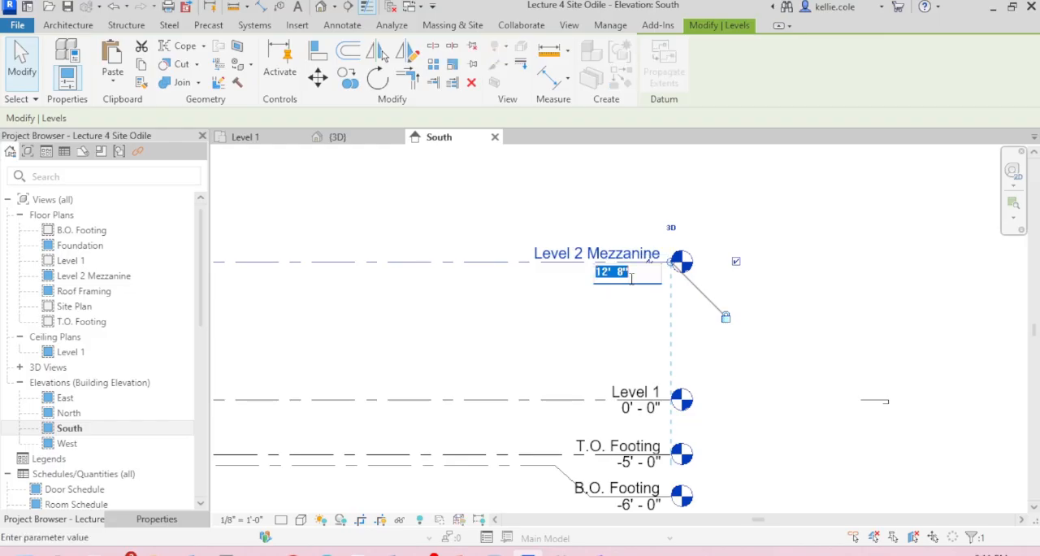
type("1")
key("Return")
left_click(729, 280)
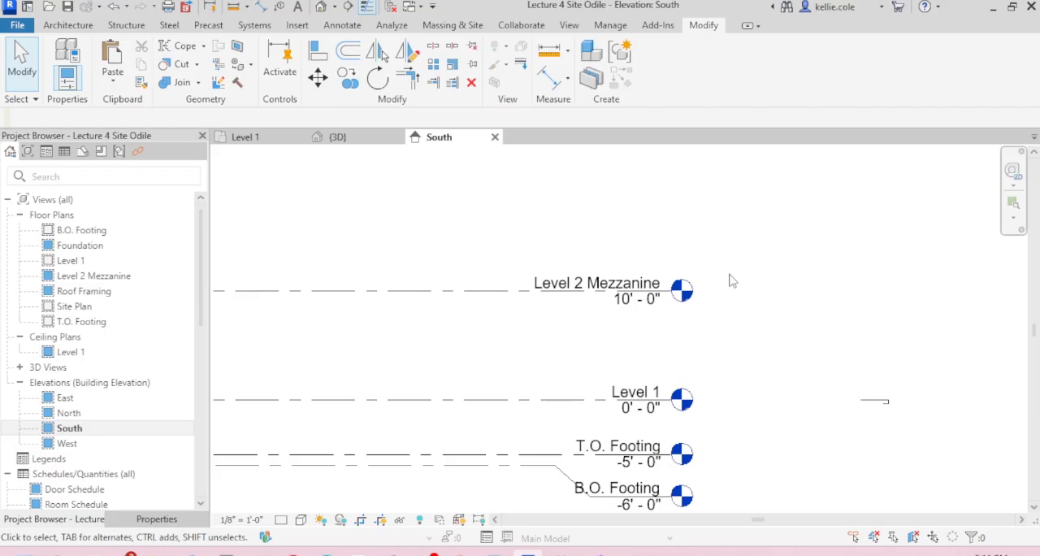
left_click(633, 299)
left_click(638, 299)
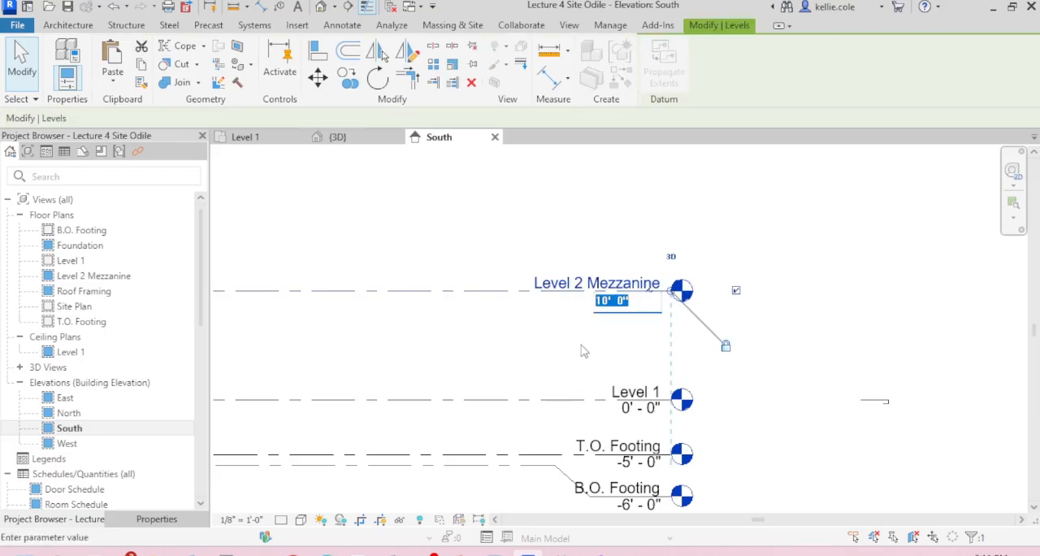
key("Escape")
key("Escape")
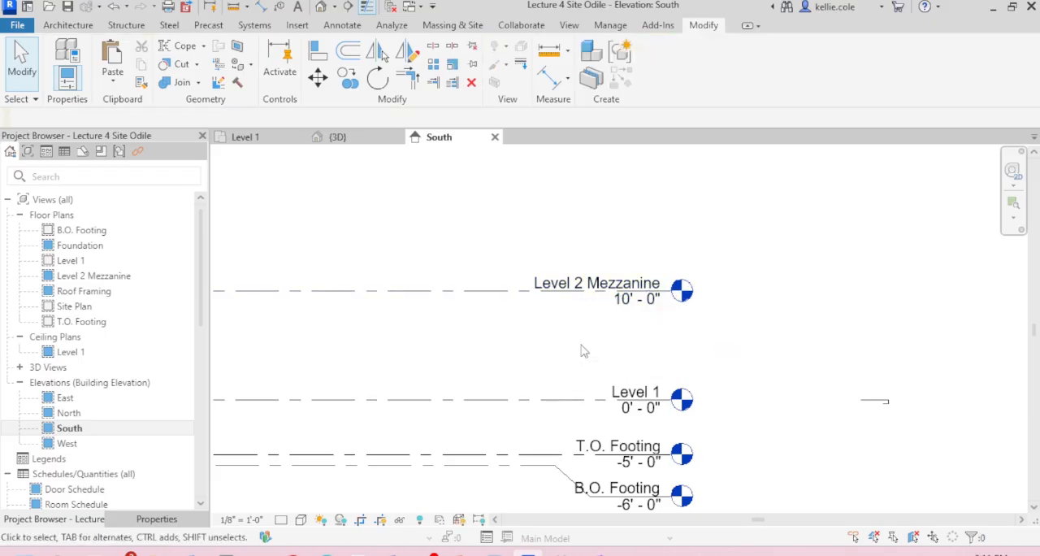
Step: Draw a new level 10'-0" above Level 2 Mezzanine, aligned with both ends of the existing level lines
scroll(584, 351, "down", 2)
middle_click_drag(592, 356, 687, 371)
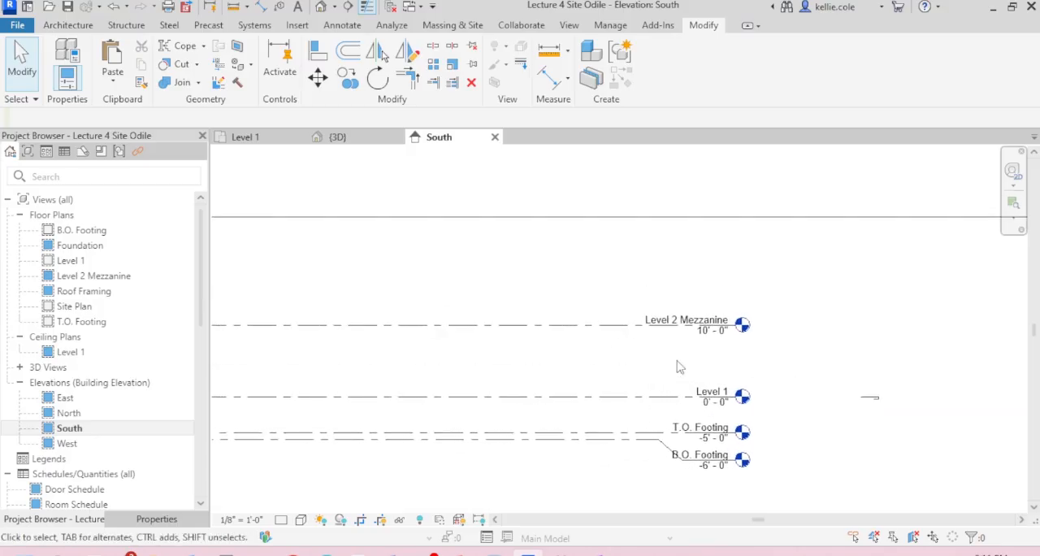
key("l")
key("l")
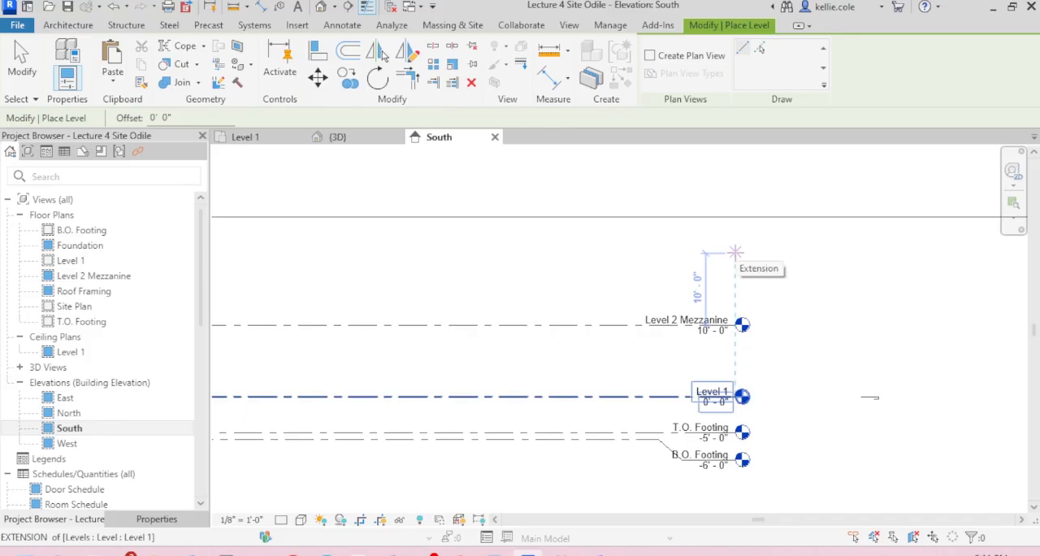
left_click(734, 252)
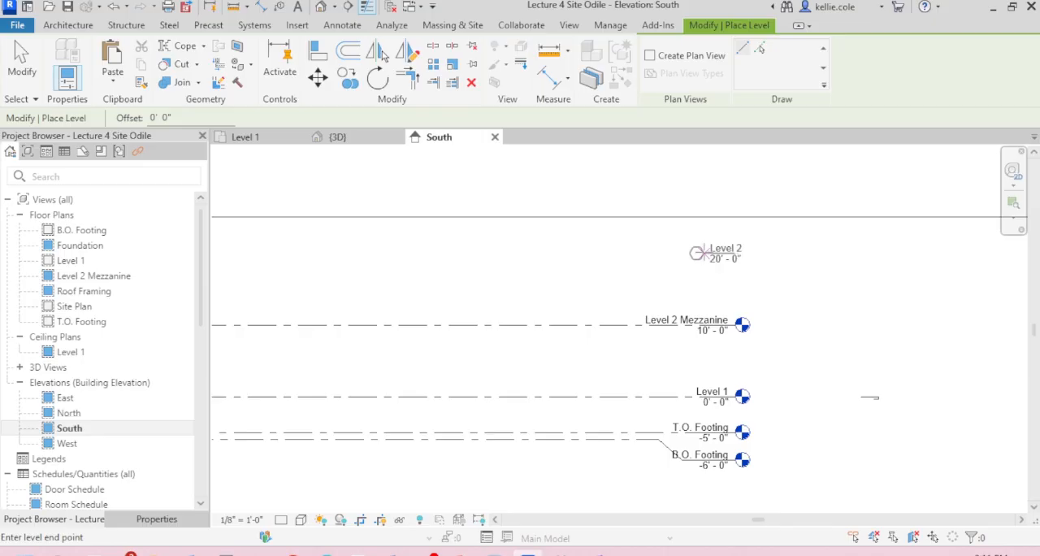
scroll(699, 252, "down", 3)
middle_click_drag(706, 251, 768, 258)
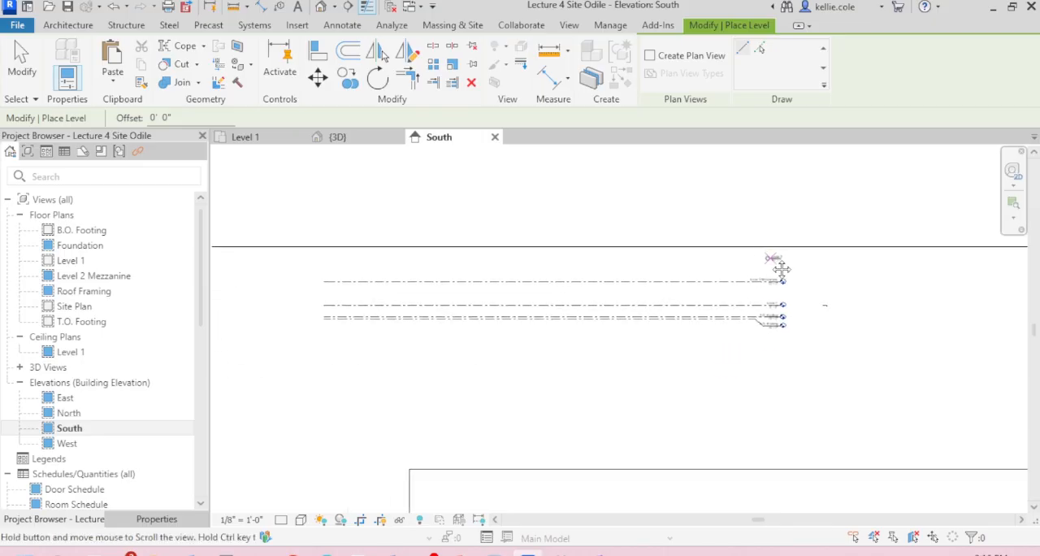
left_click(327, 259)
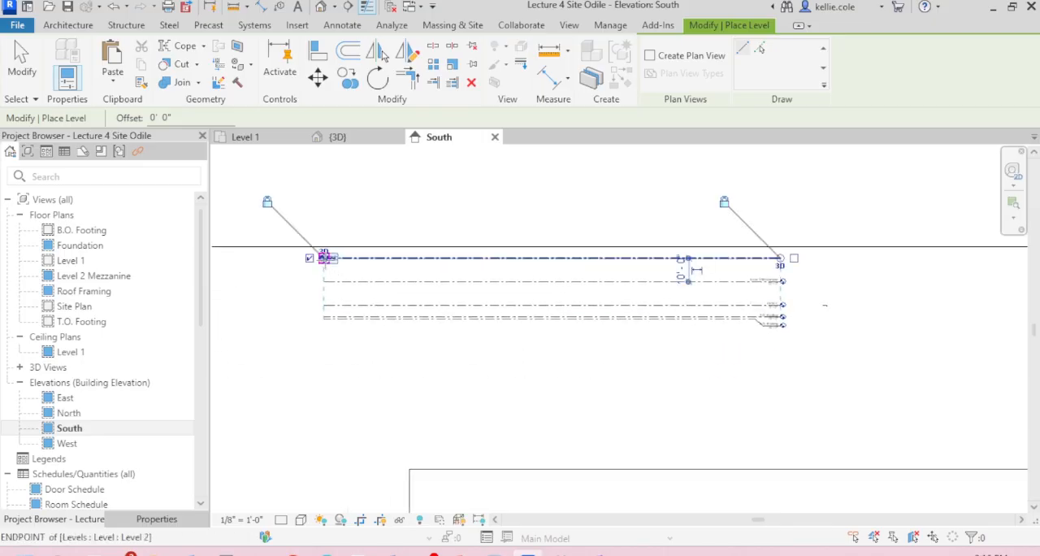
key("Escape")
key("Escape")
Step: Hide the new level's bubble at its left end and show it at the right end, matching the other levels
scroll(487, 272, "up", 3)
scroll(517, 273, "down", 1)
scroll(518, 274, "down", 1)
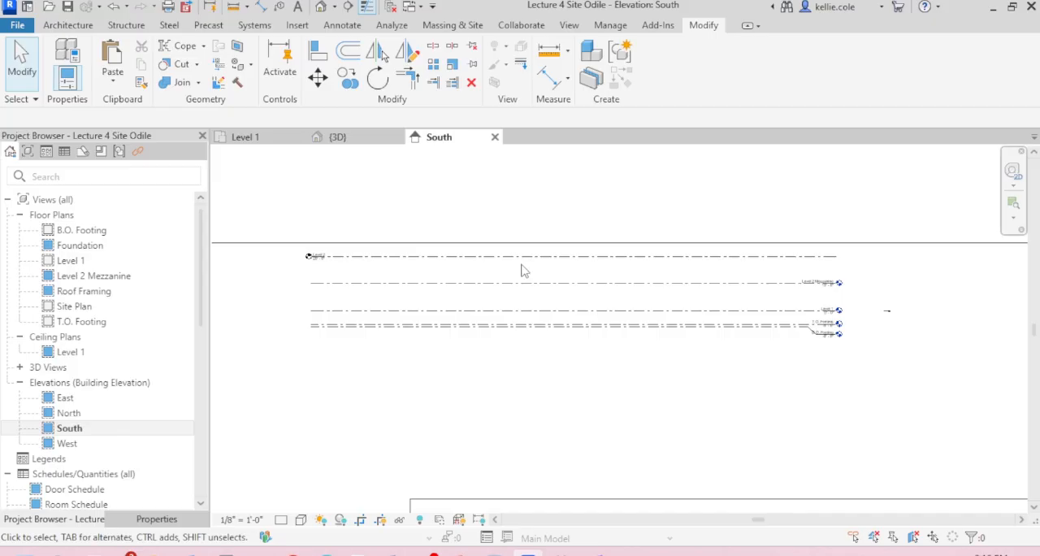
left_click(524, 257)
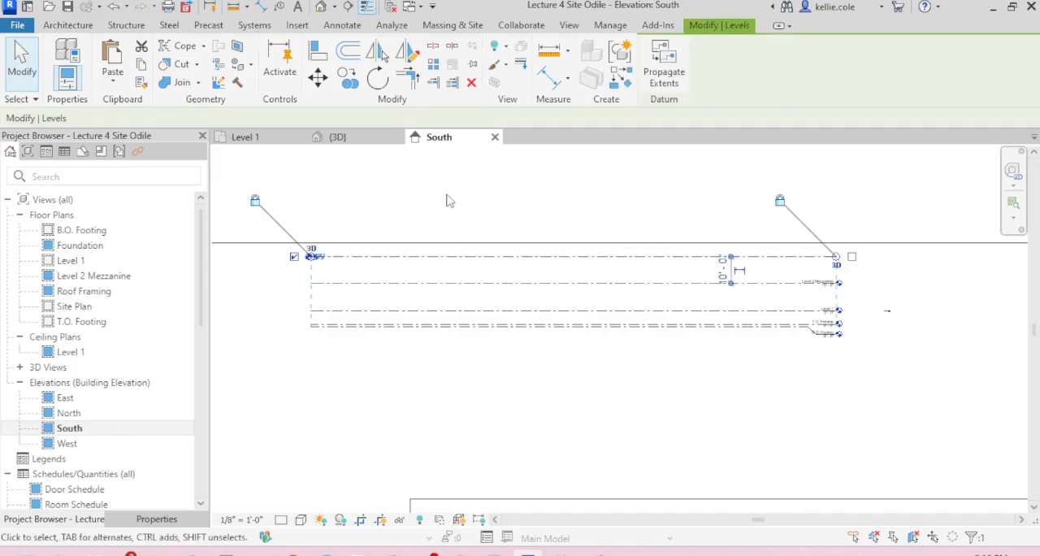
left_click(294, 257)
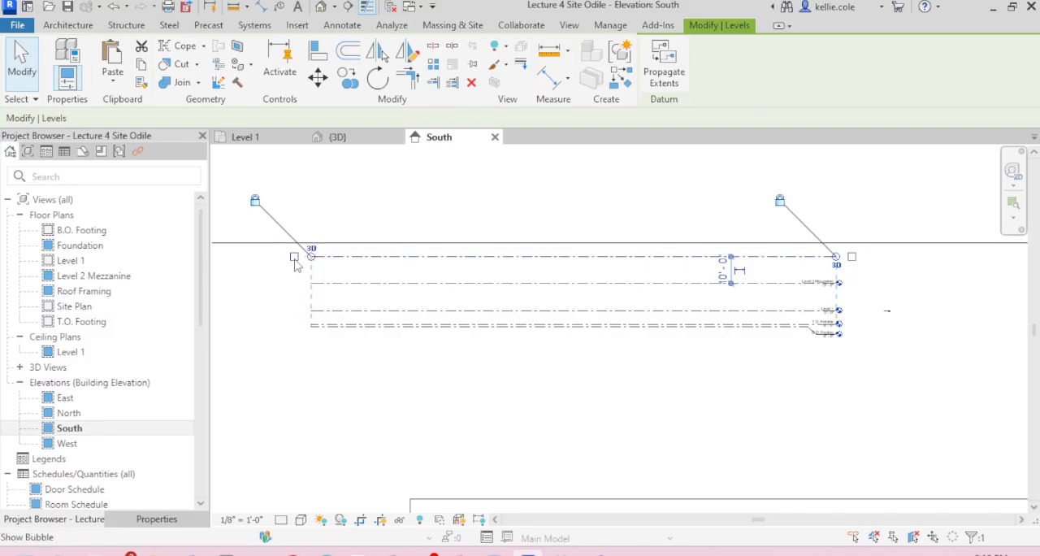
left_click(864, 273)
scroll(864, 273, "up", 5)
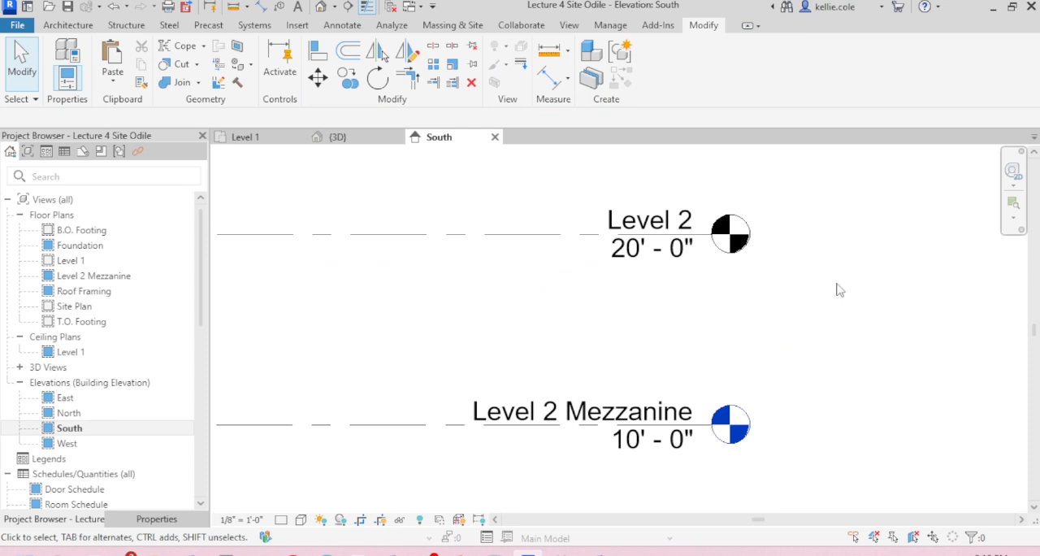
Step: Draw another level 10'-0" above Level 2, from the left to the right end of the existing levels
scroll(850, 285, "down", 8)
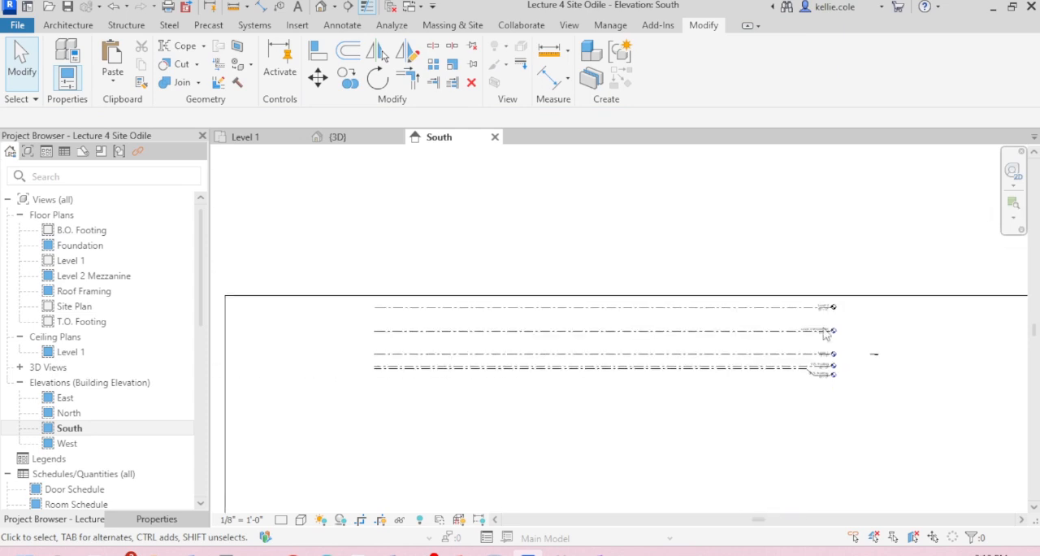
key("l")
key("l")
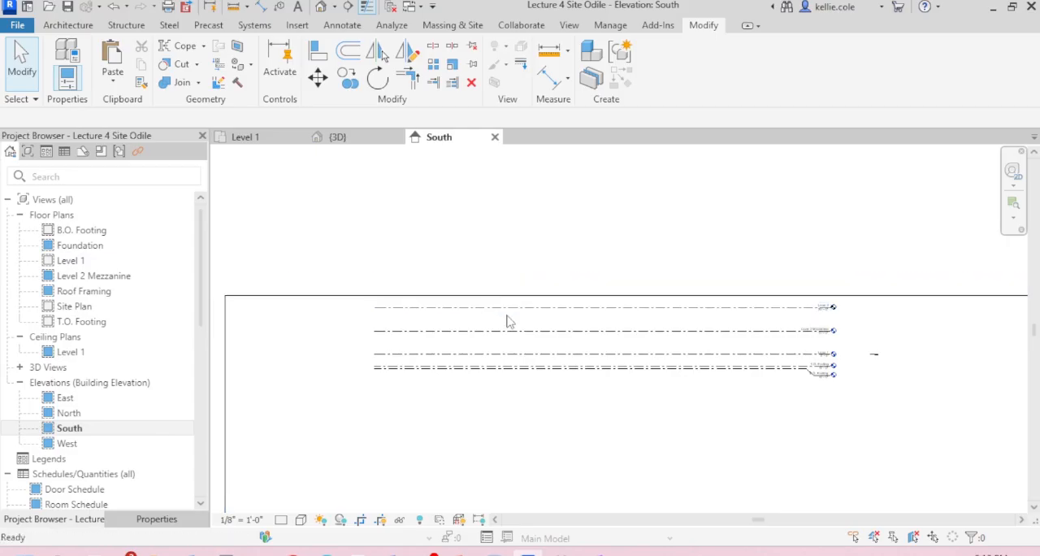
scroll(375, 279, "up", 3)
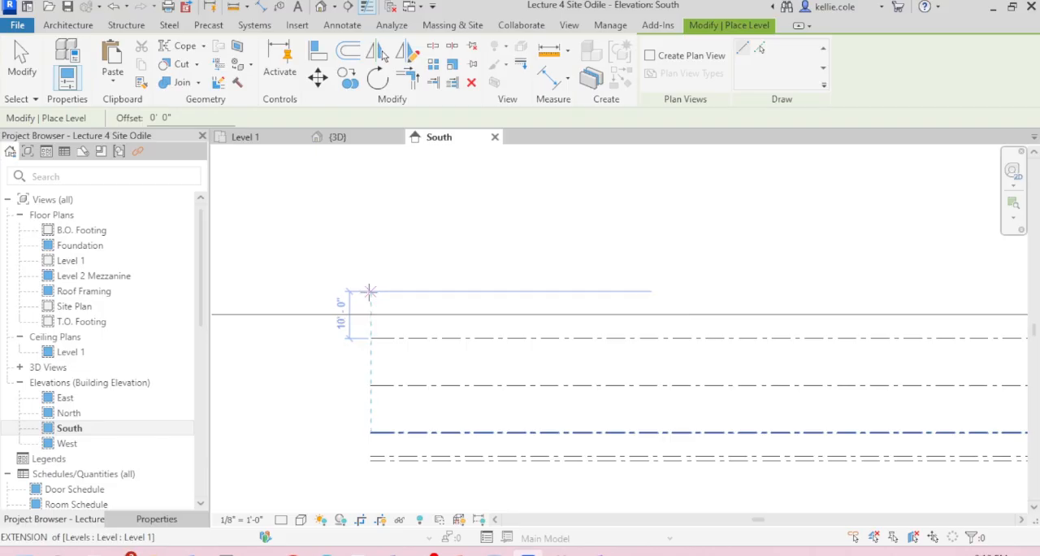
left_click(370, 290)
scroll(371, 290, "down", 2)
scroll(845, 291, "up", 1)
scroll(880, 299, "up", 3)
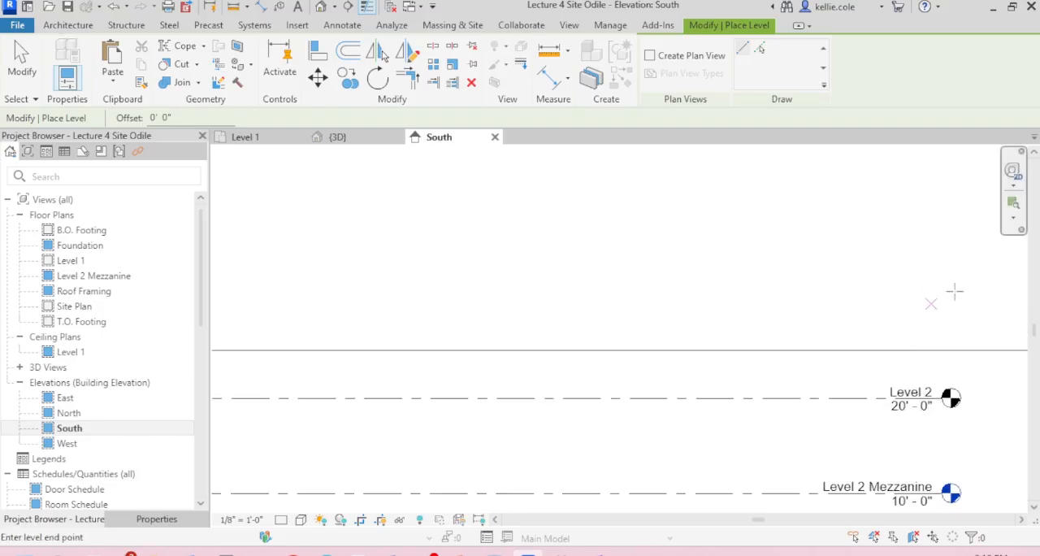
left_click(953, 415)
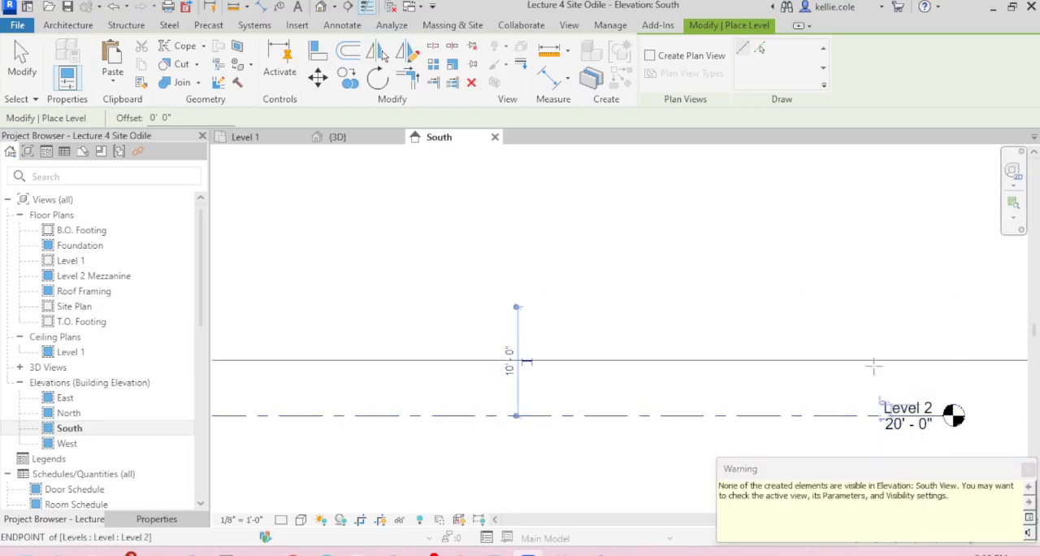
scroll(609, 296, "down", 3)
key("Escape")
Step: Extend the South elevation's crop region upward well above the topmost level
scroll(617, 236, "down", 2)
scroll(750, 346, "down", 2)
middle_click_drag(750, 346, 608, 295)
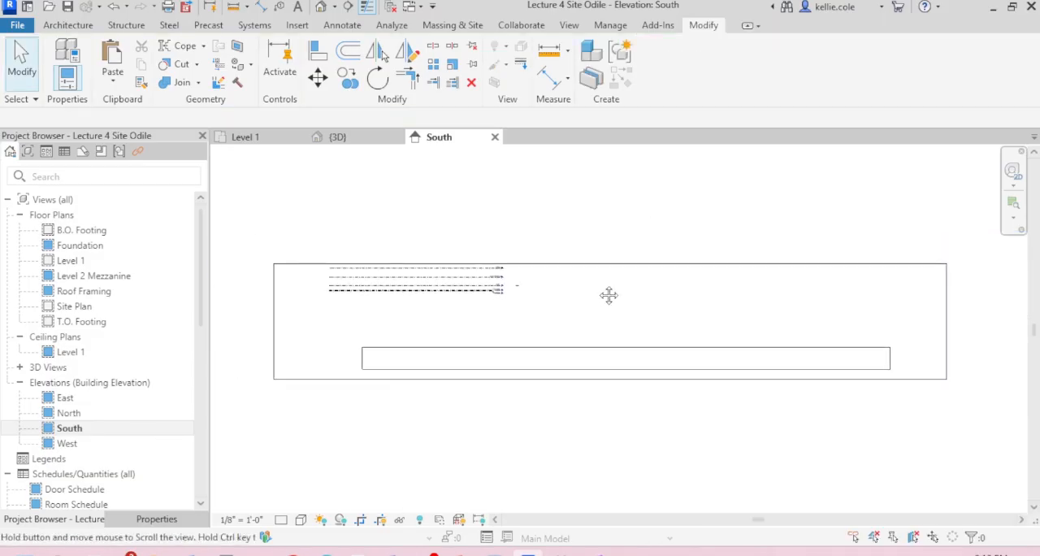
left_click(643, 268)
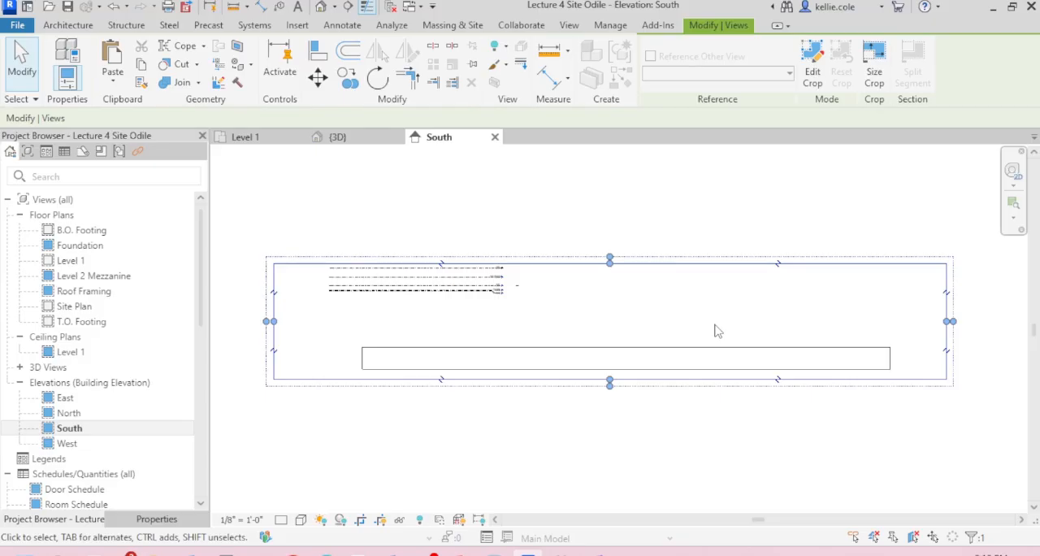
key("Escape")
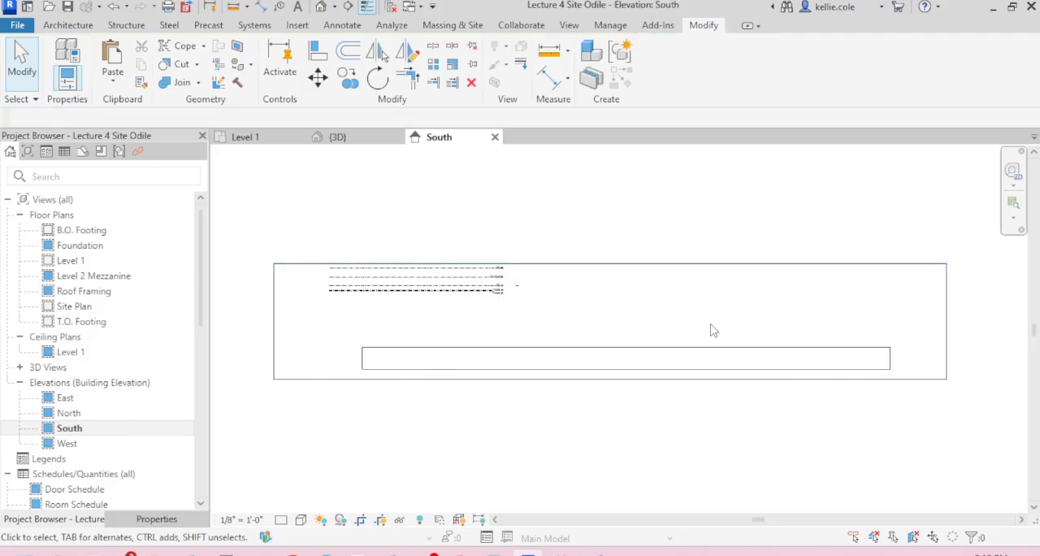
left_click(696, 266)
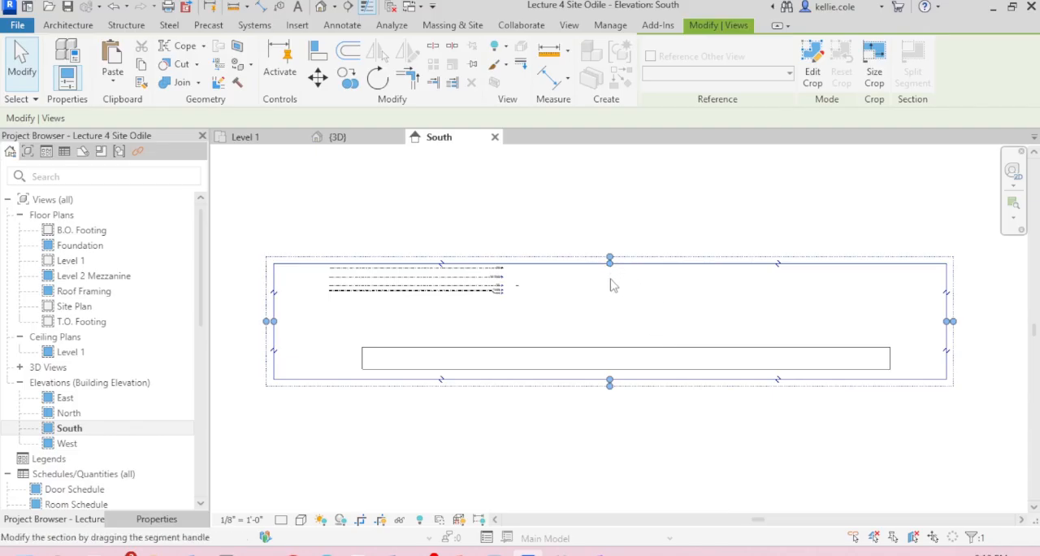
scroll(623, 382, "down", 5)
left_click_drag(618, 326, 623, 217)
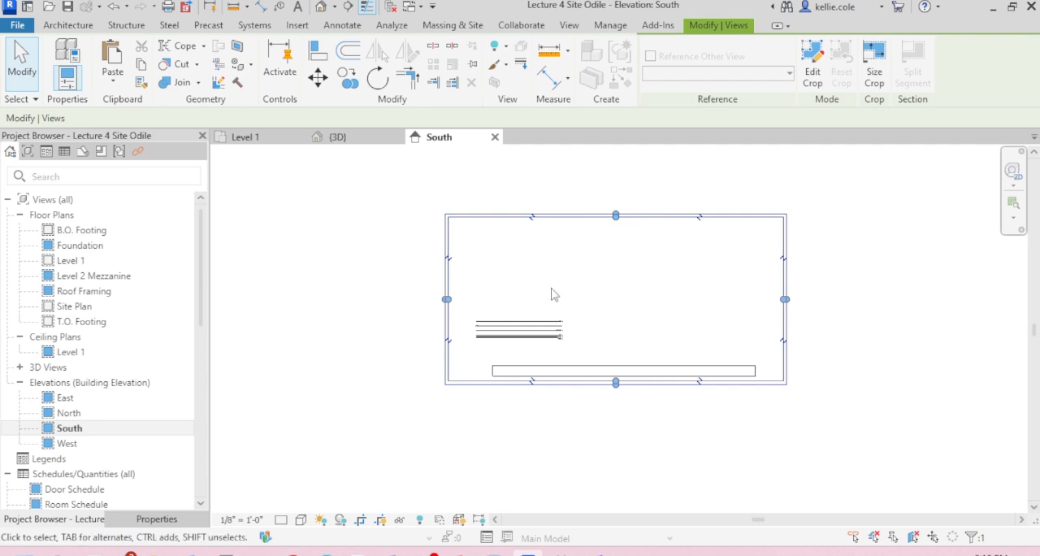
key("Escape")
Step: Switch the Level 2 bubble from the left end of its line to the right end
scroll(520, 345, "up", 5)
scroll(681, 294, "up", 4)
middle_click_drag(672, 318, 804, 214)
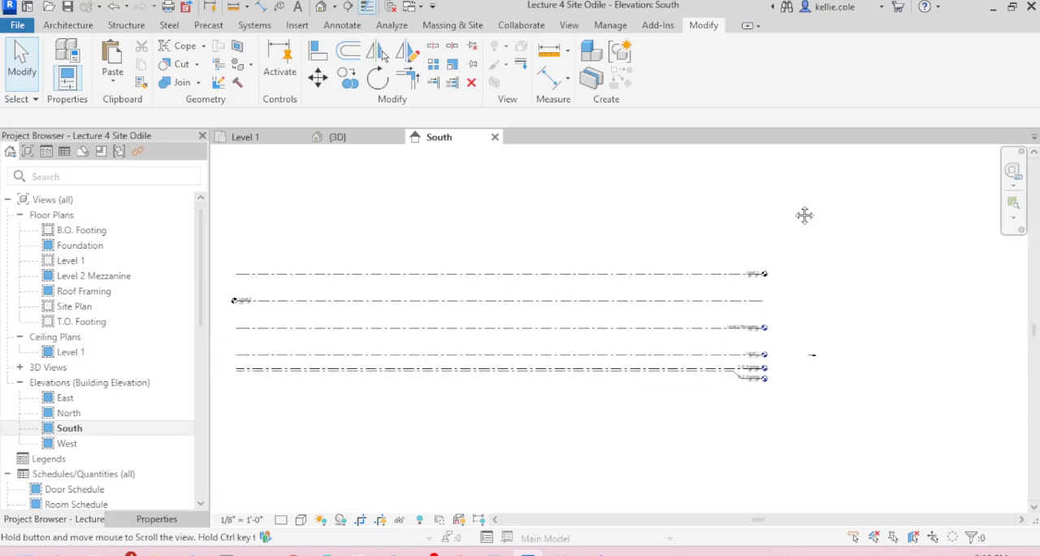
left_click(689, 302)
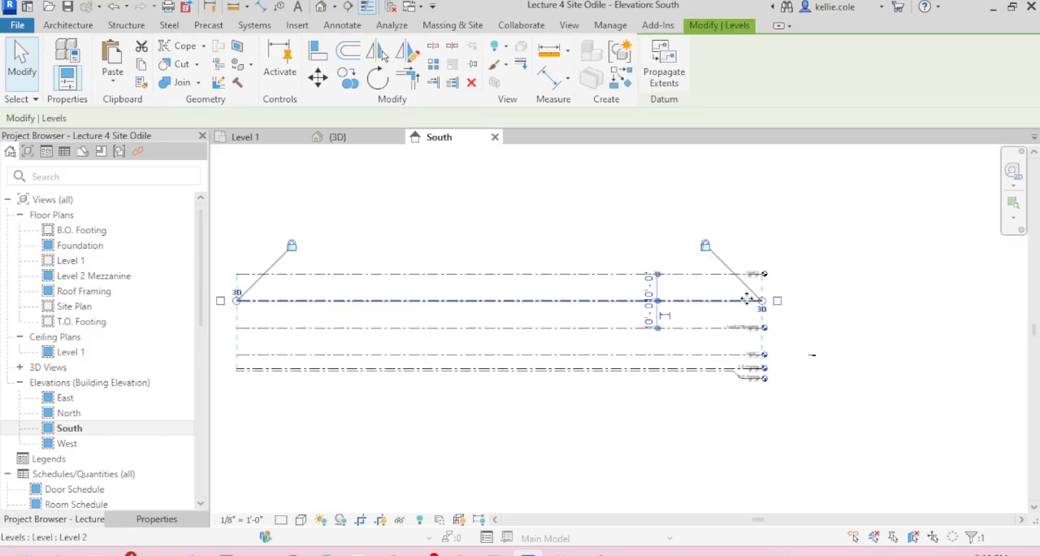
left_click(779, 299)
scroll(777, 298, "up", 3)
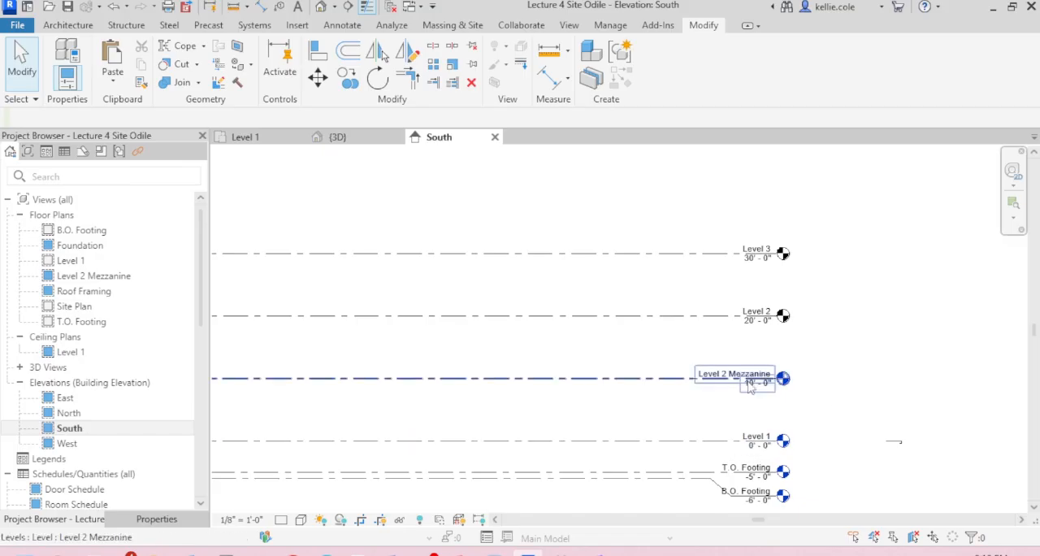
Step: Rename the topmost level at 30'-0" as Level 4
left_click(755, 250)
scroll(764, 250, "up", 3)
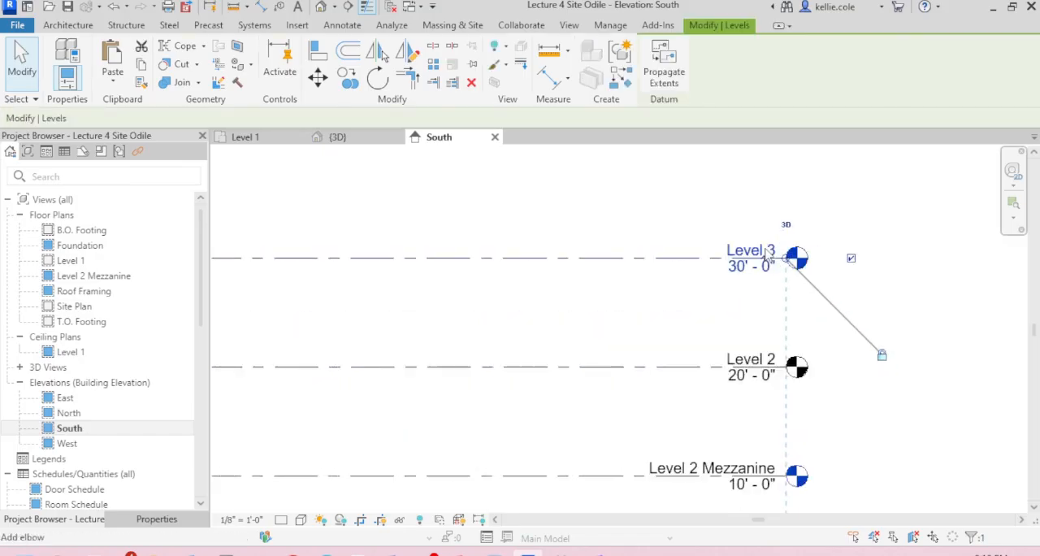
left_click(754, 250)
double_click(747, 251)
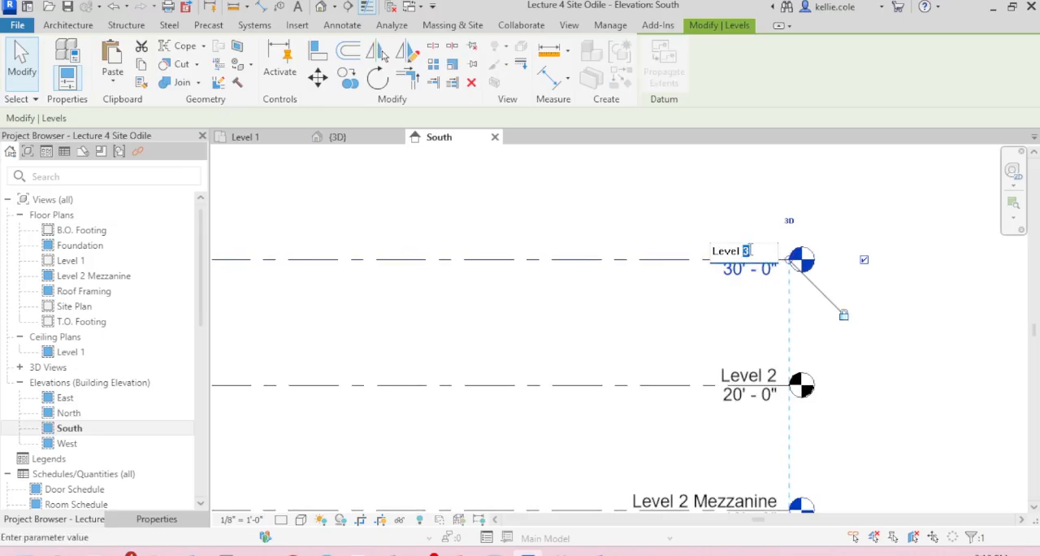
type("4")
key("Return")
Step: Rename the level at 20'-0", directly above Level 2 Mezzanine, as Level 3
left_click(747, 376)
left_click(741, 377)
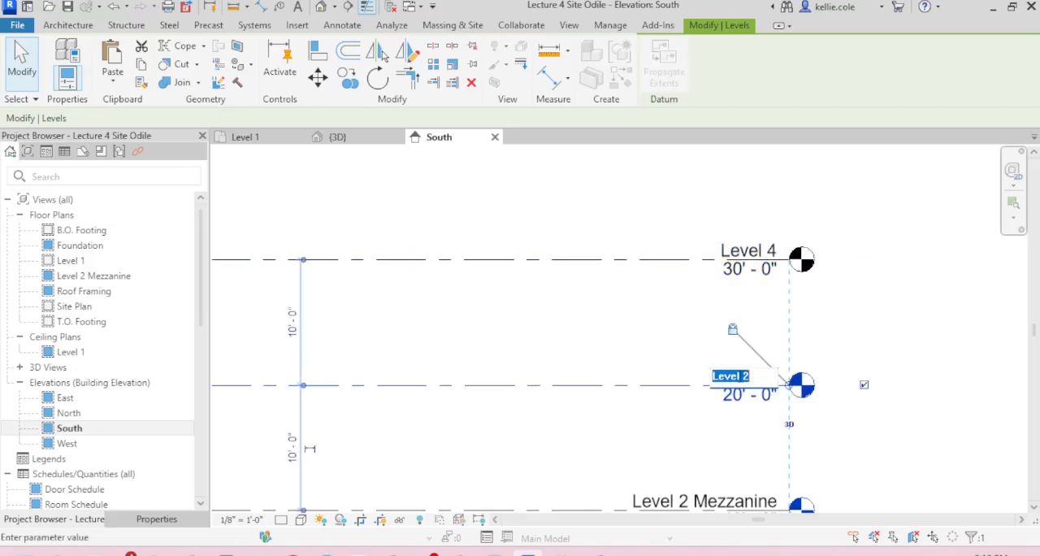
double_click(745, 376)
type("3")
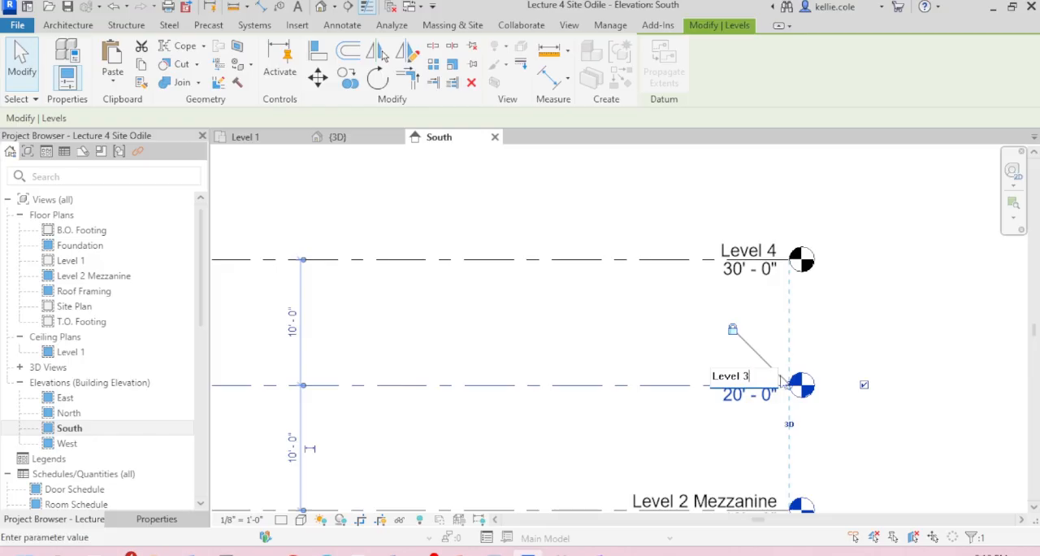
key("Return")
scroll(872, 310, "down", 3)
left_click(873, 321)
Step: Copy the Level 4 line 10'-0" straight up to add another level above it
left_click(703, 291)
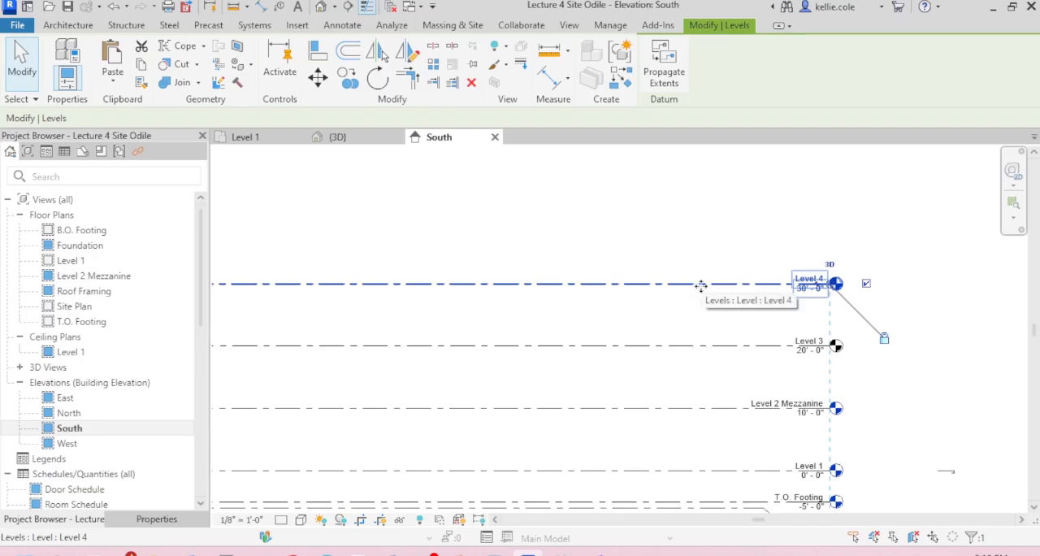
left_click(724, 320)
left_click(723, 283)
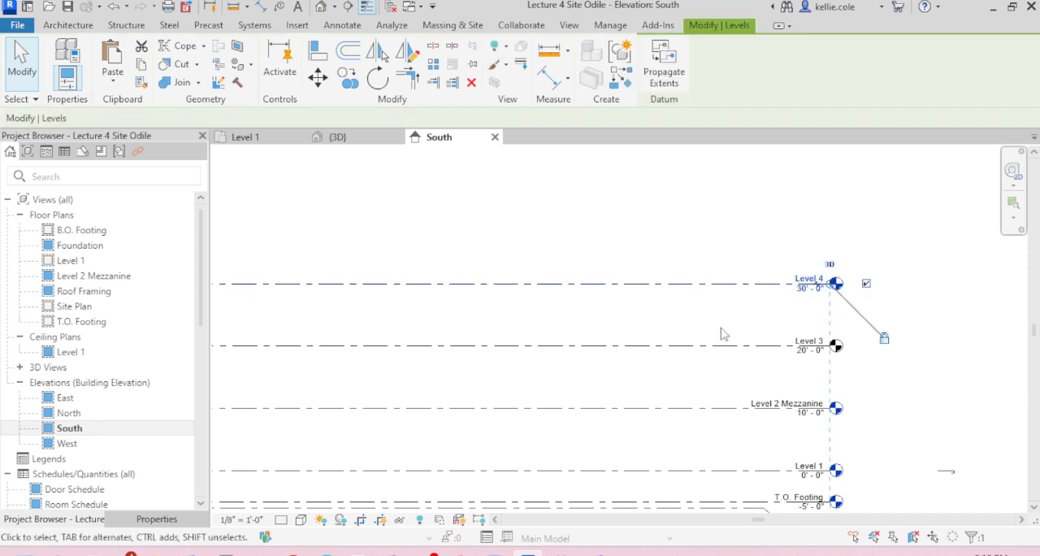
key("c")
key("o")
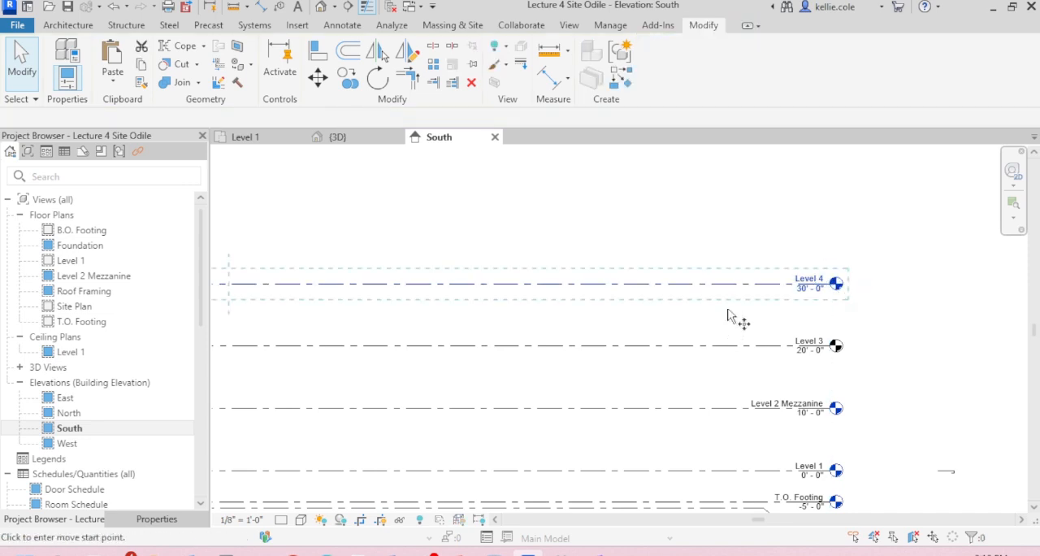
left_click(734, 283)
type("10")
key("Return")
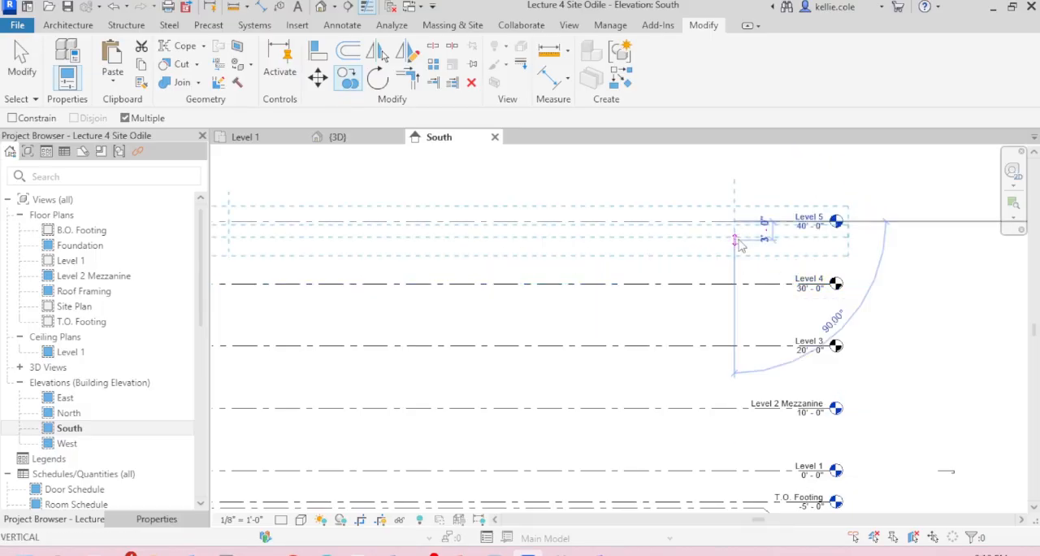
key("Escape")
key("Escape")
scroll(913, 347, "down", 2)
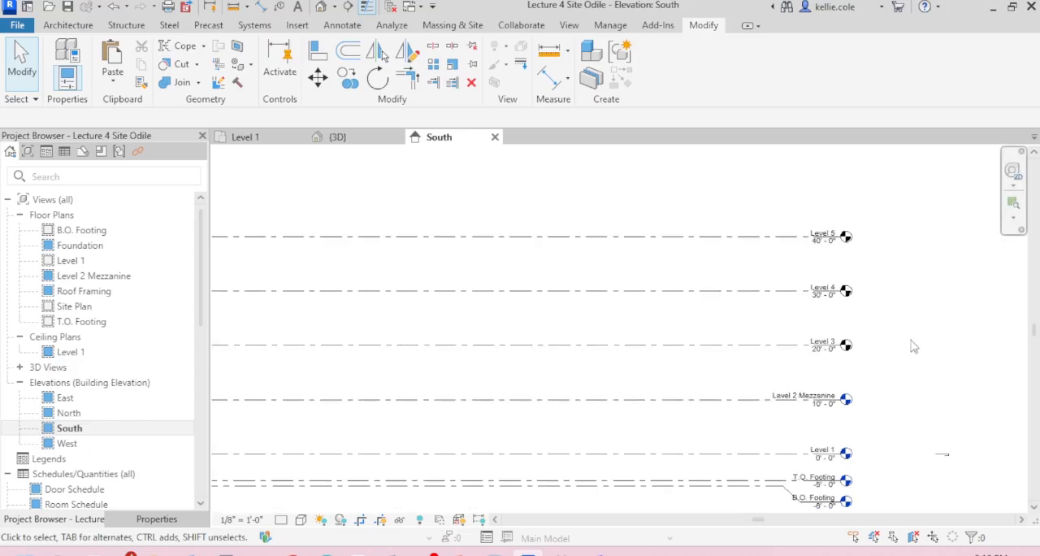
Step: Collapse the ceiling plans and check which levels already have floor plan views
scroll(847, 360, "up", 1)
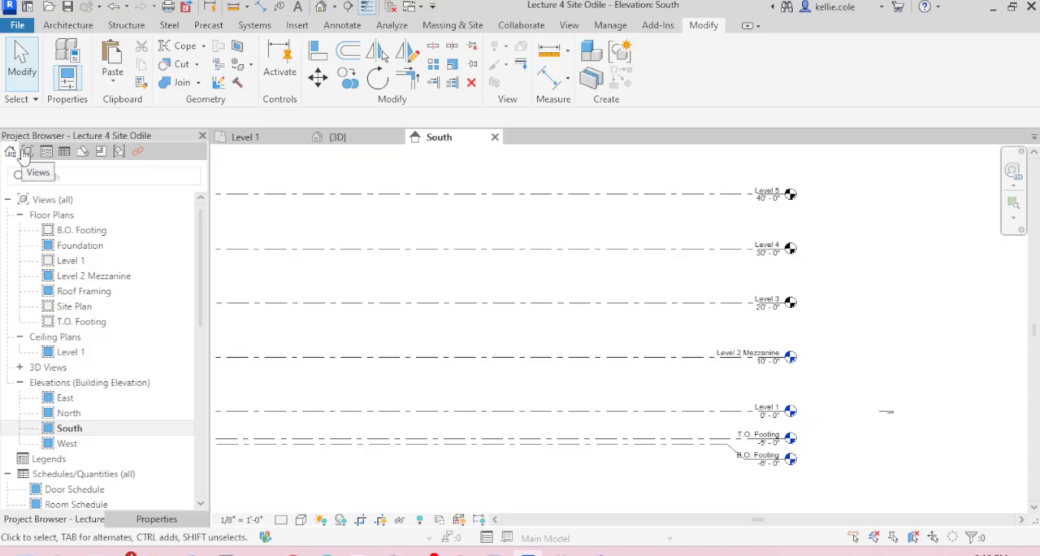
left_click(20, 338)
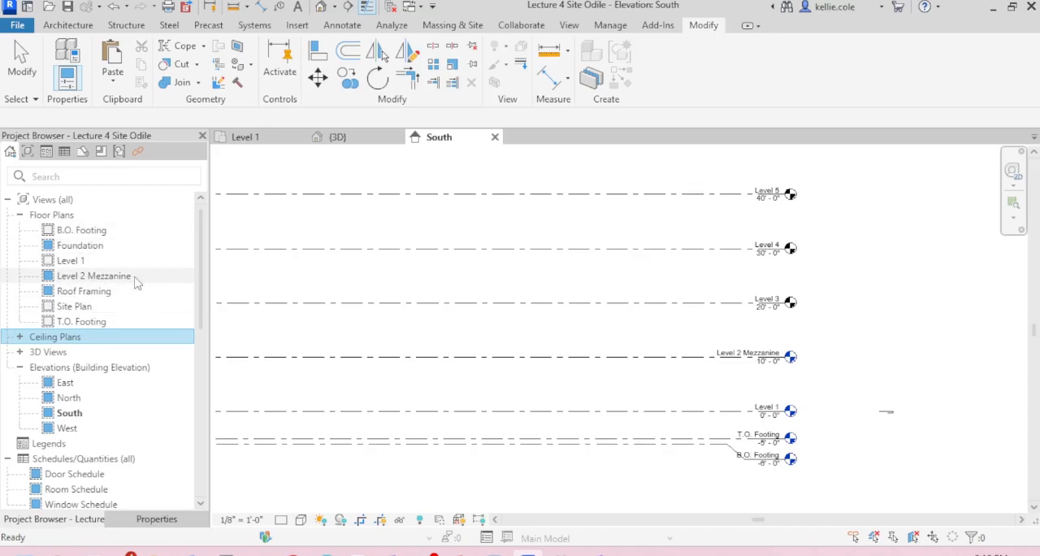
left_click(94, 264)
left_click(130, 277)
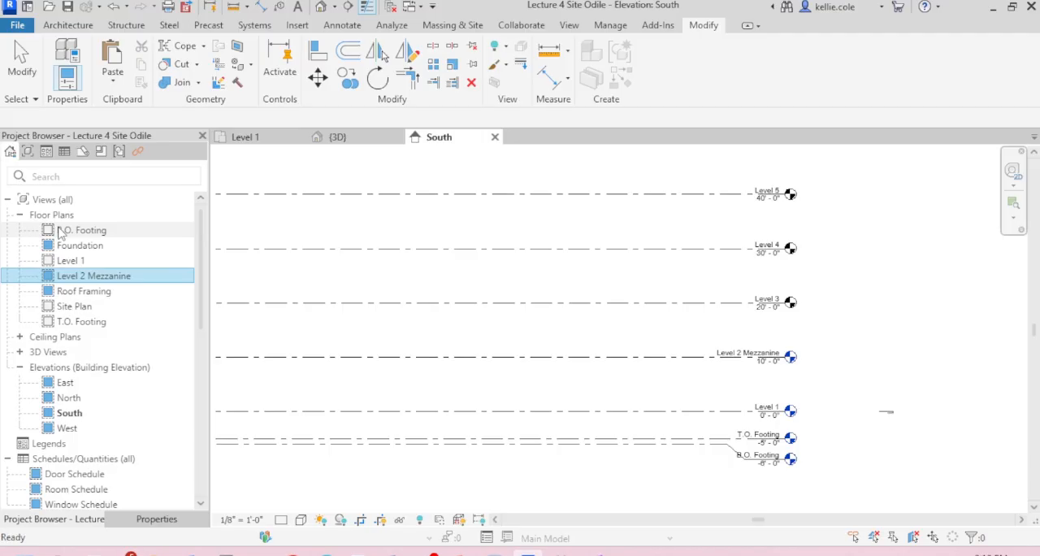
left_click(364, 221)
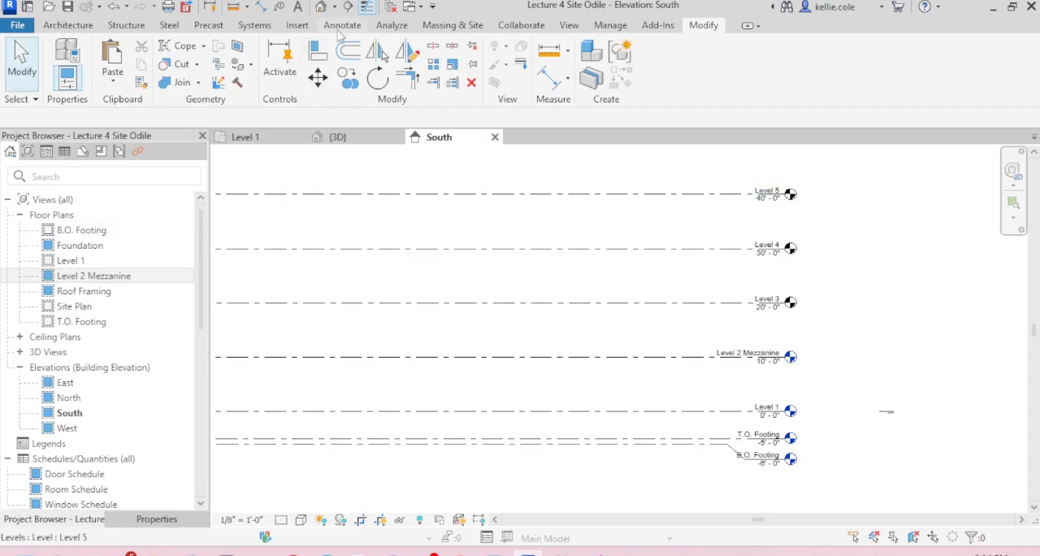
Step: Create floor plan views for Level 3, Level 4 and Level 5
left_click(569, 25)
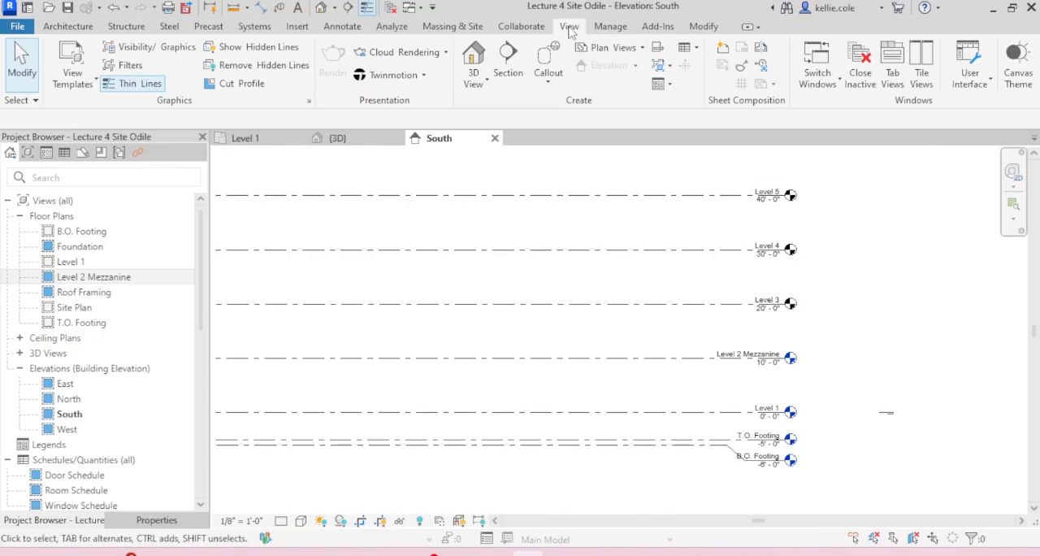
left_click(643, 49)
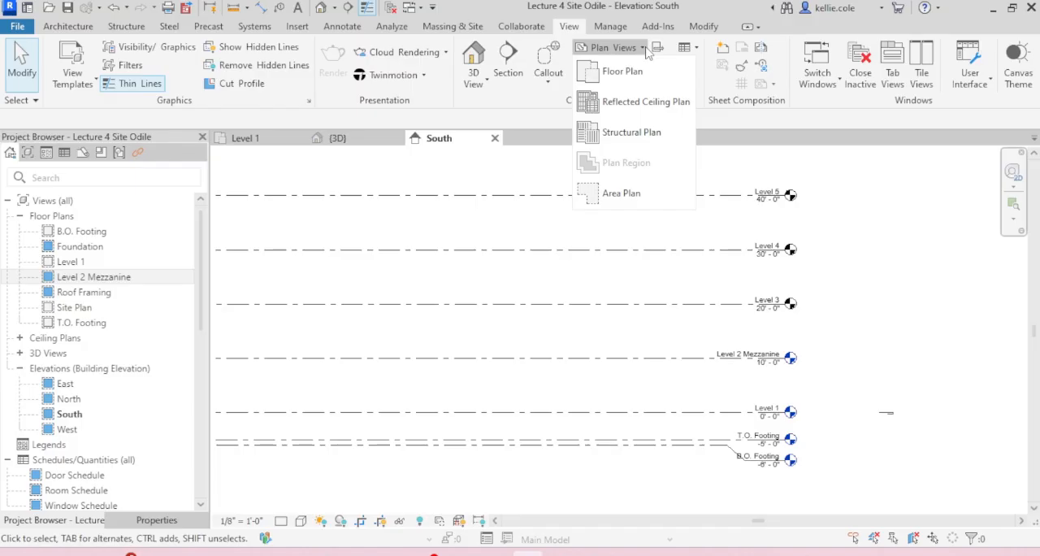
left_click(650, 71)
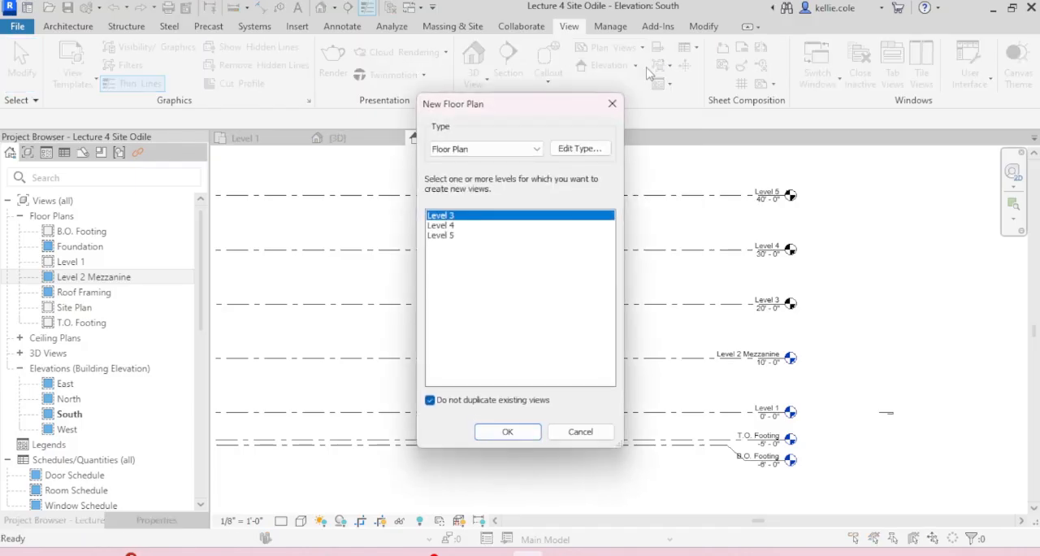
left_click(448, 236, "shift")
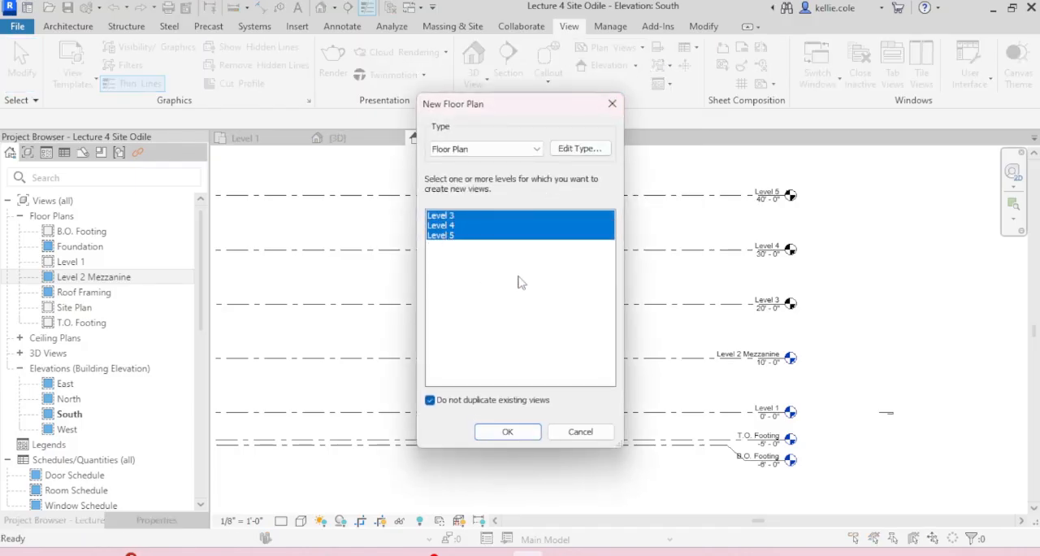
left_click(507, 430)
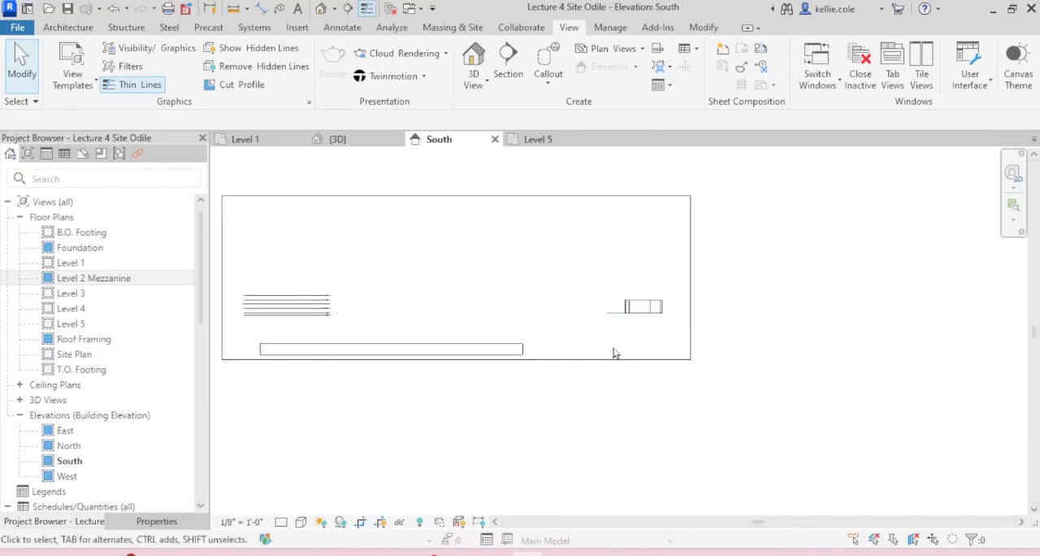
Step: Extend the right ends of all the level lines past the building mass, just beyond the crop region's right edge
scroll(294, 328, "up", 3)
scroll(294, 329, "down", 4)
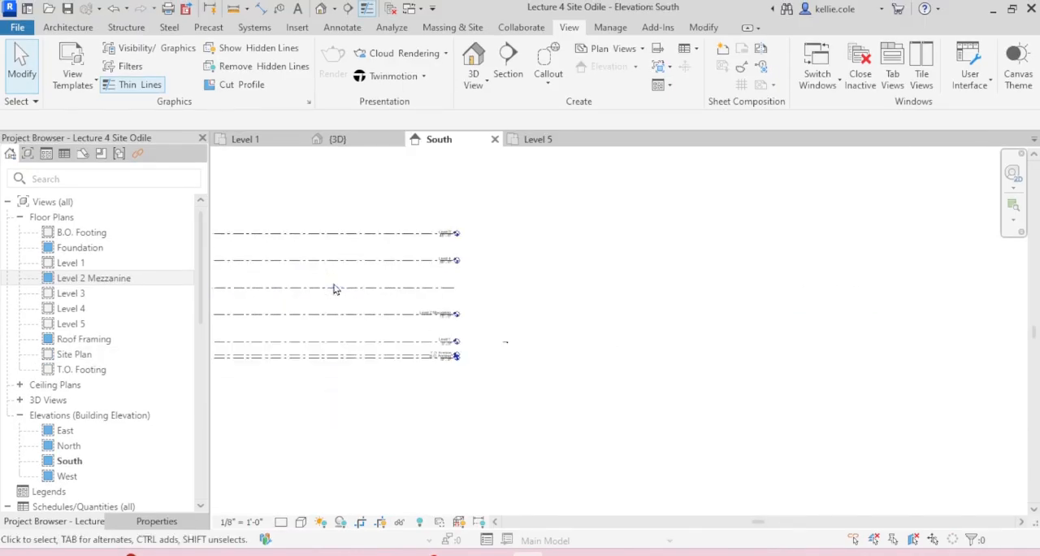
left_click(381, 255)
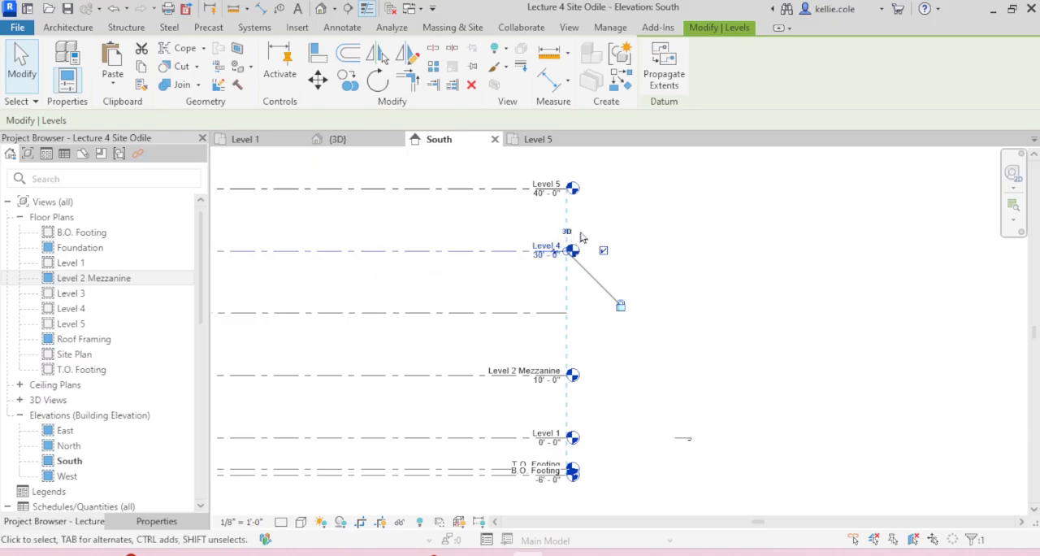
scroll(580, 258, "up", 5)
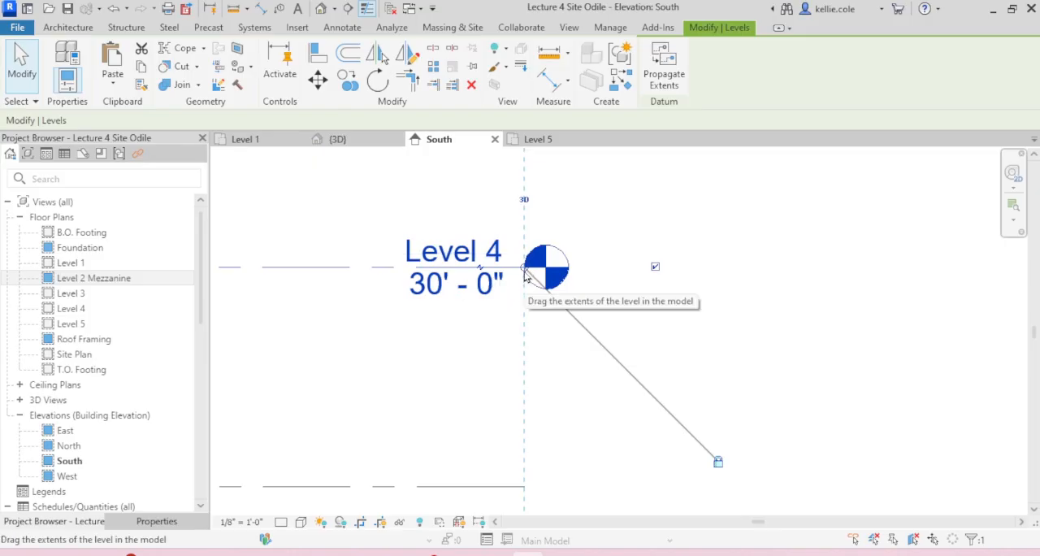
left_click_drag(524, 276, 550, 269)
scroll(549, 268, "down", 5)
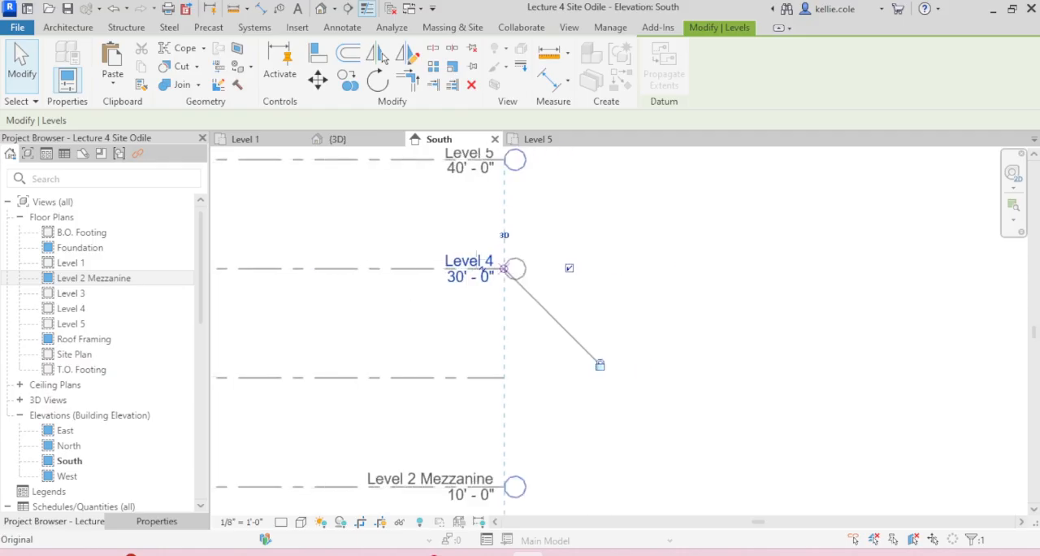
scroll(481, 257, "down", 3)
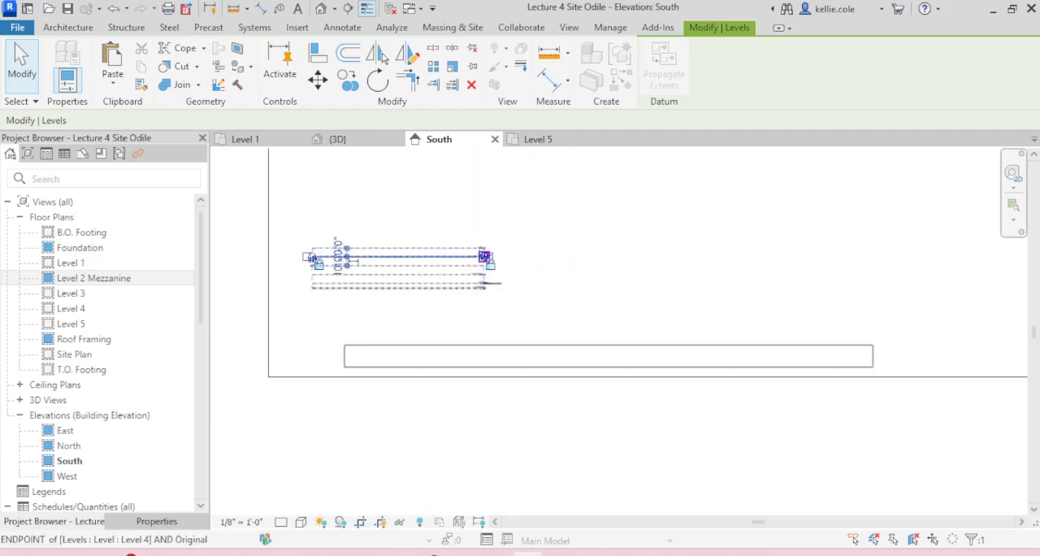
left_click_drag(793, 247, 931, 256)
left_click(926, 259)
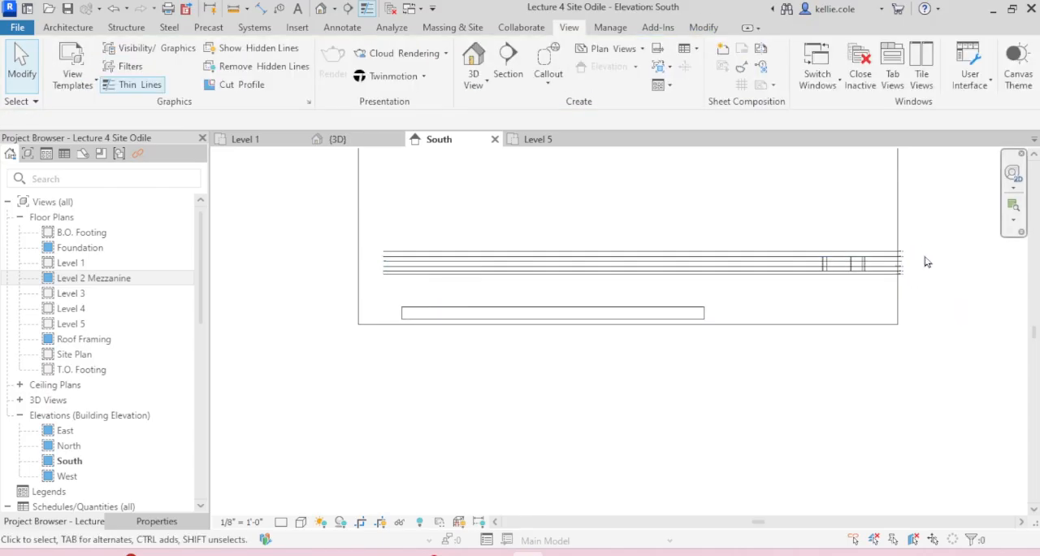
Step: Show the Level 3 bubble at the right end of its line
scroll(899, 269, "up", 6)
scroll(900, 270, "up", 4)
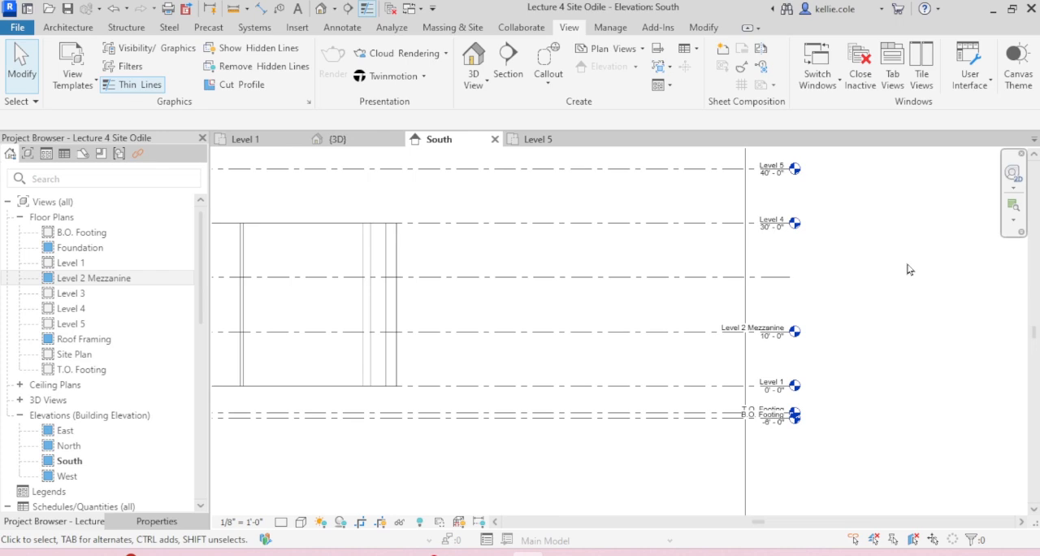
left_click(785, 278)
left_click(905, 355)
Step: Lower the top of the building mass from Level 4 to the Level 3 line
left_click(396, 251)
middle_click_drag(415, 248, 692, 216)
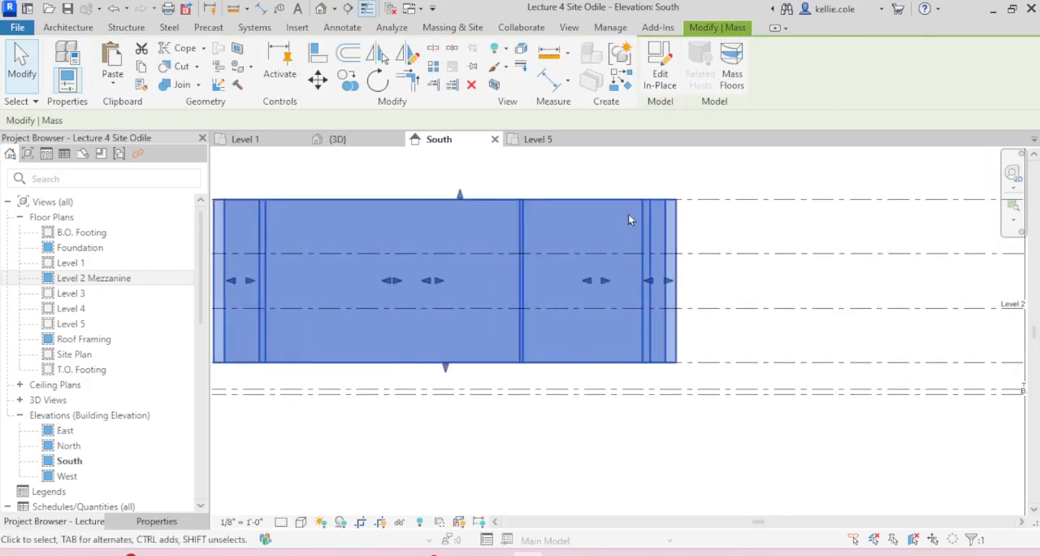
left_click_drag(460, 200, 457, 253)
key("Escape")
scroll(460, 264, "down", 3)
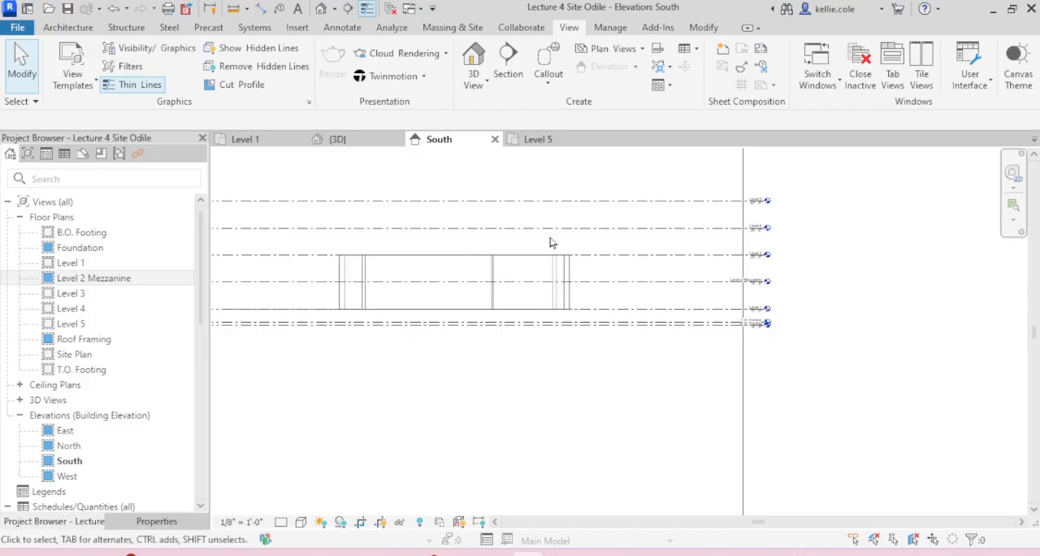
scroll(749, 258, "up", 4)
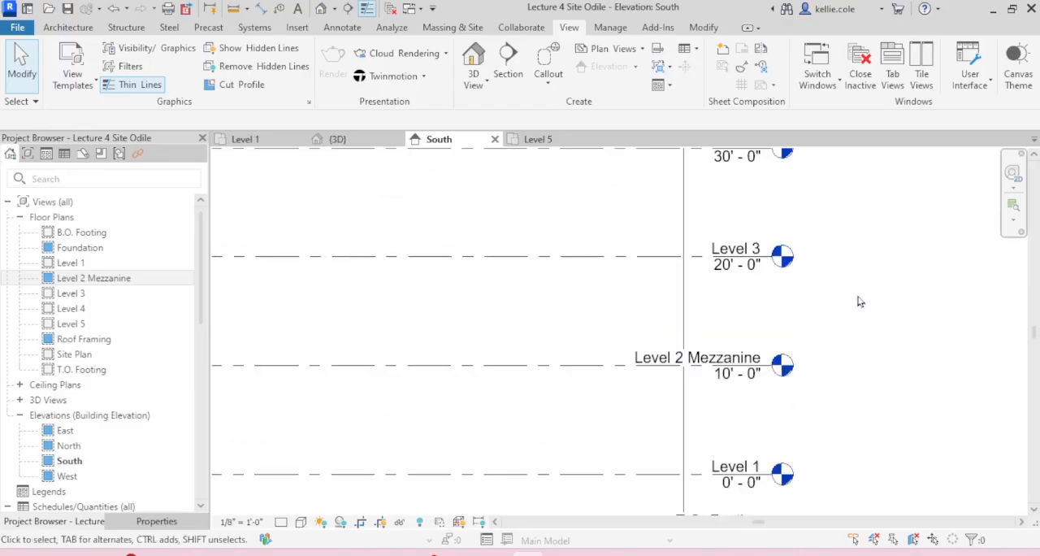
scroll(855, 302, "down", 3)
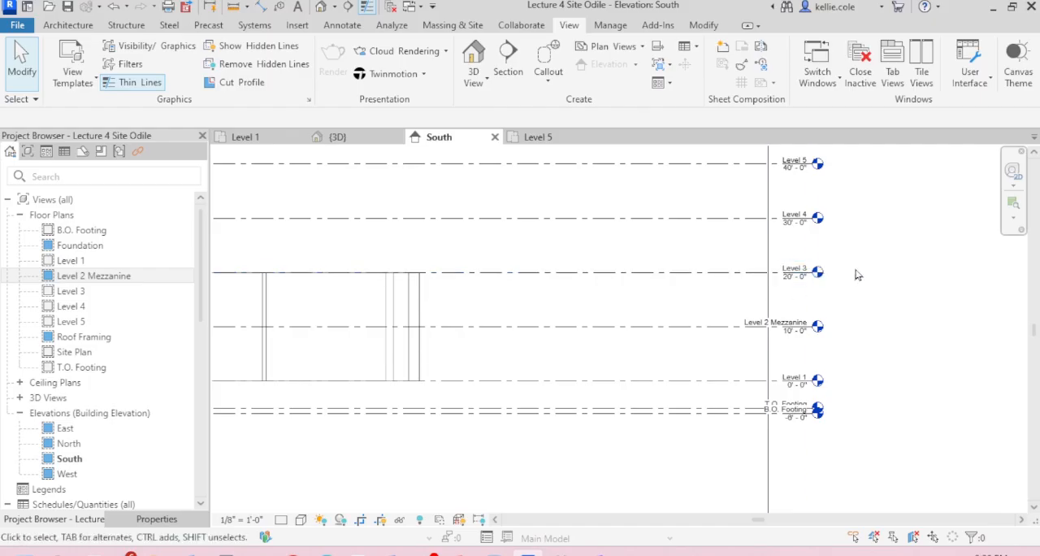
Step: Examine the Level 3_Living Dining image among the floor plan images in the Level 1 plan
left_click(248, 140)
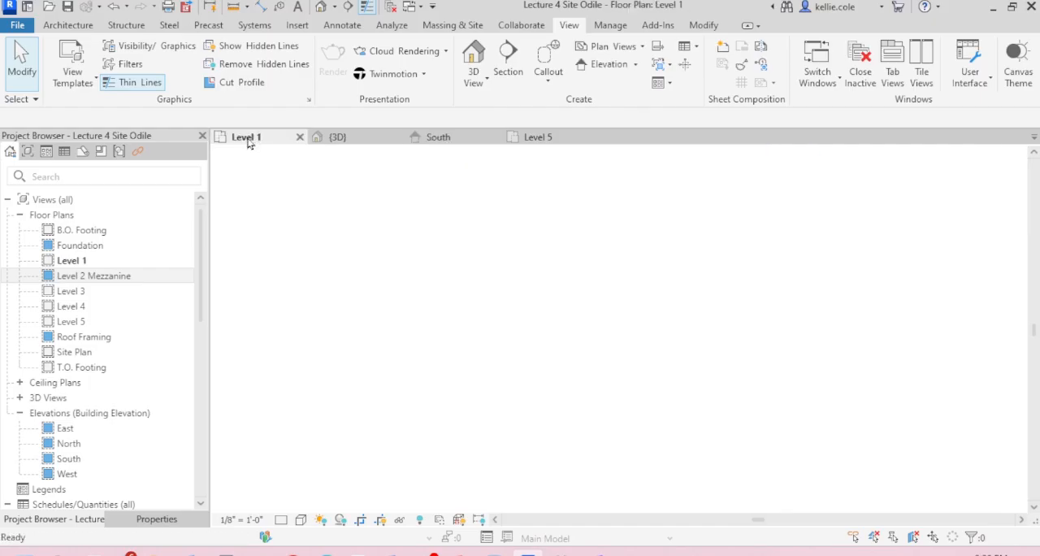
scroll(505, 275, "down", 5)
scroll(650, 357, "up", 4)
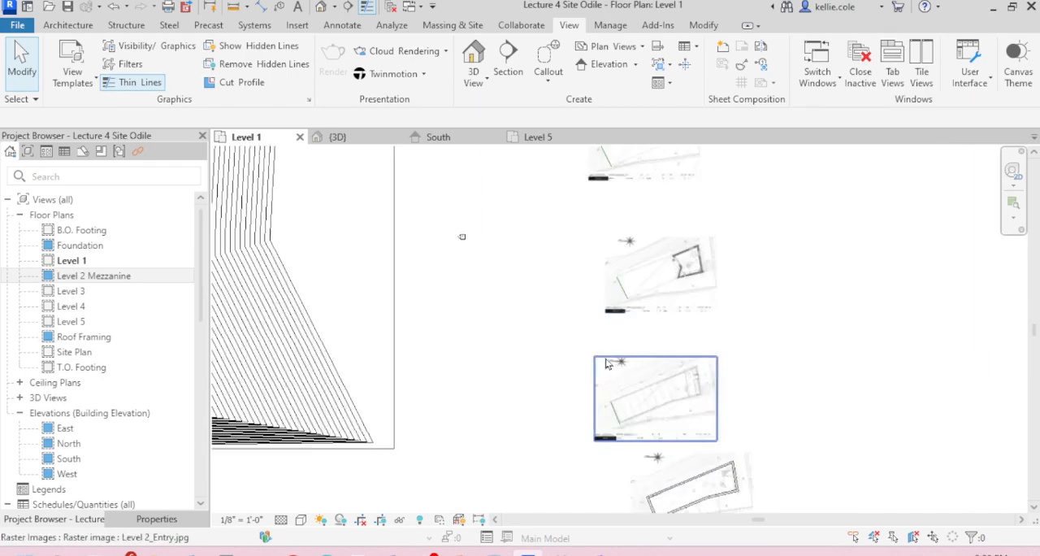
scroll(788, 232, "up", 5)
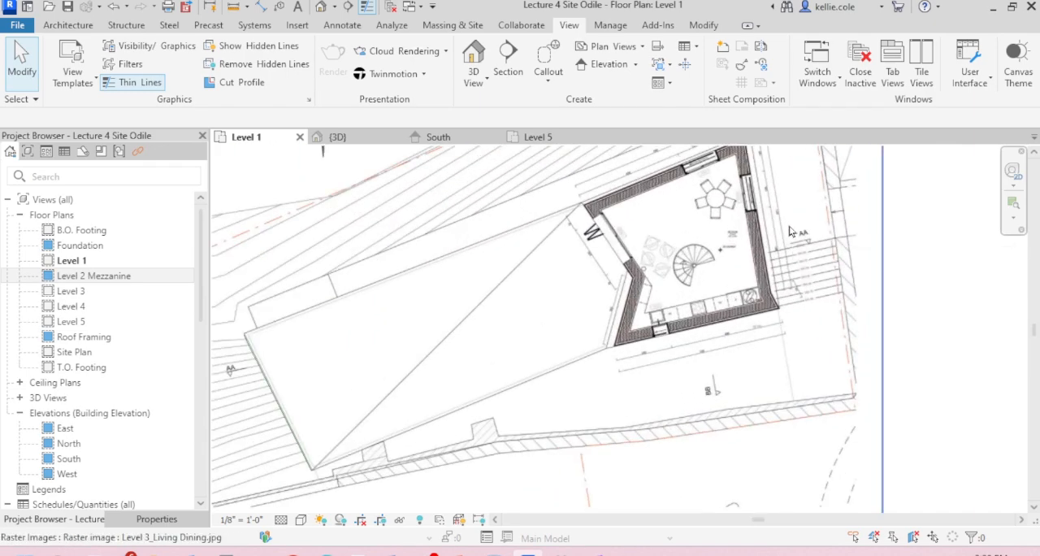
scroll(726, 232, "up", 4)
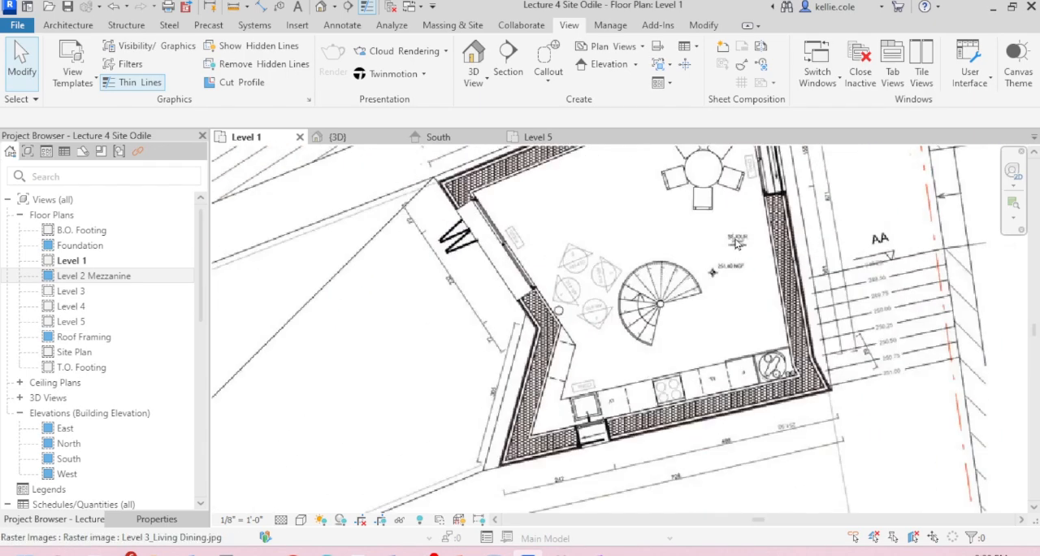
scroll(715, 390, "down", 2)
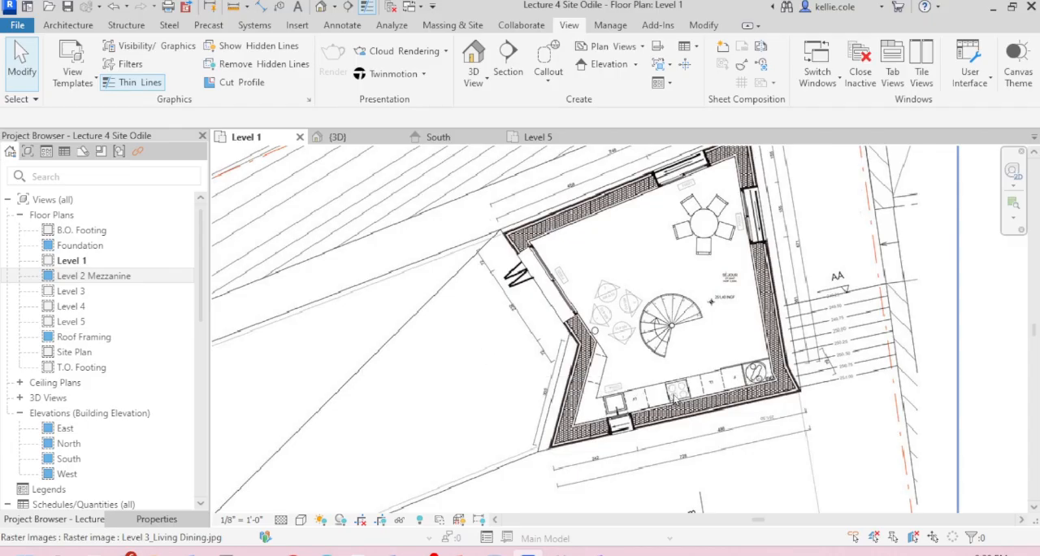
scroll(747, 325, "down", 5)
left_click(744, 311)
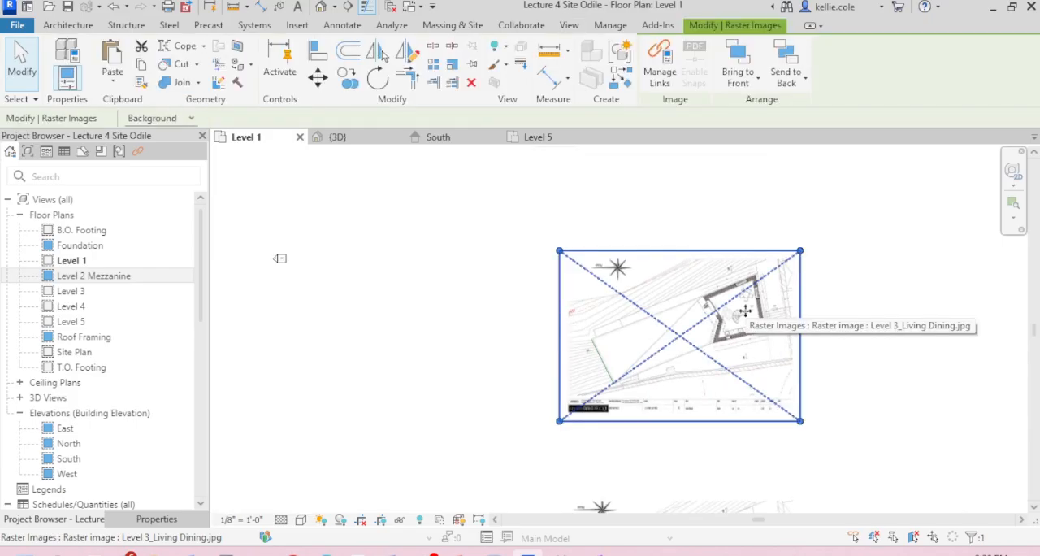
left_click(577, 219)
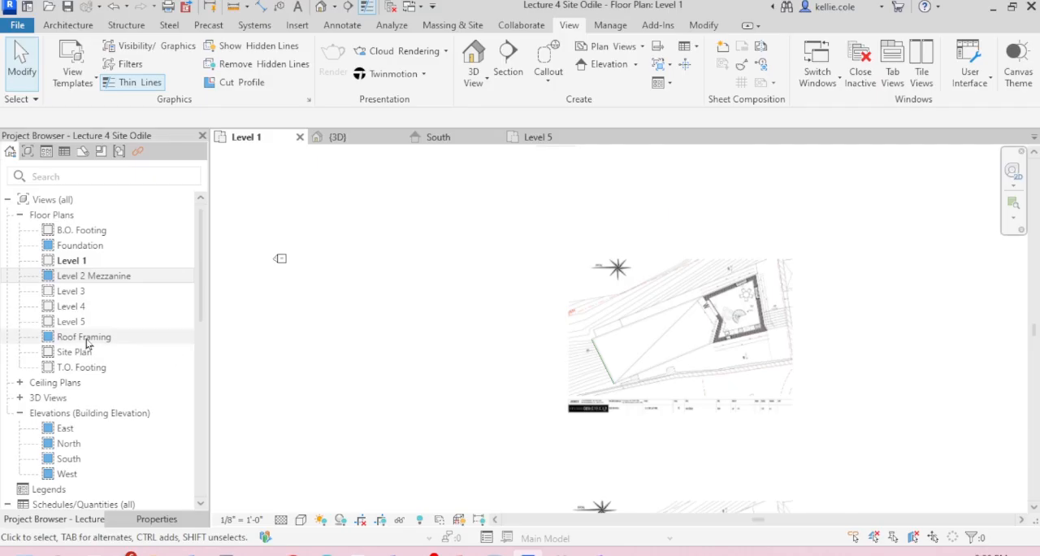
Step: Open the Level 3 floor plan and set its underlay base level to Level 1
double_click(69, 295)
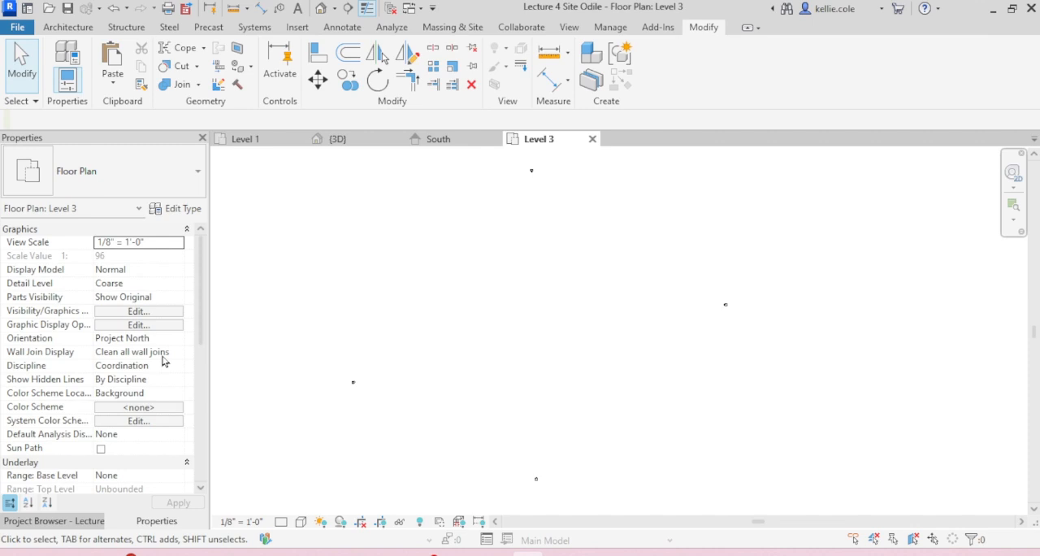
scroll(162, 360, "down", 1)
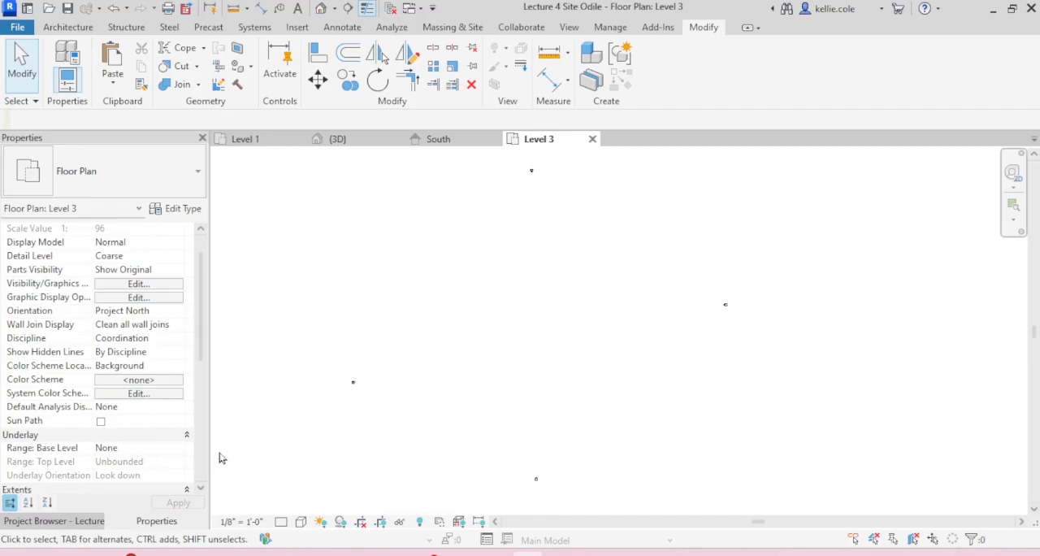
left_click(182, 453)
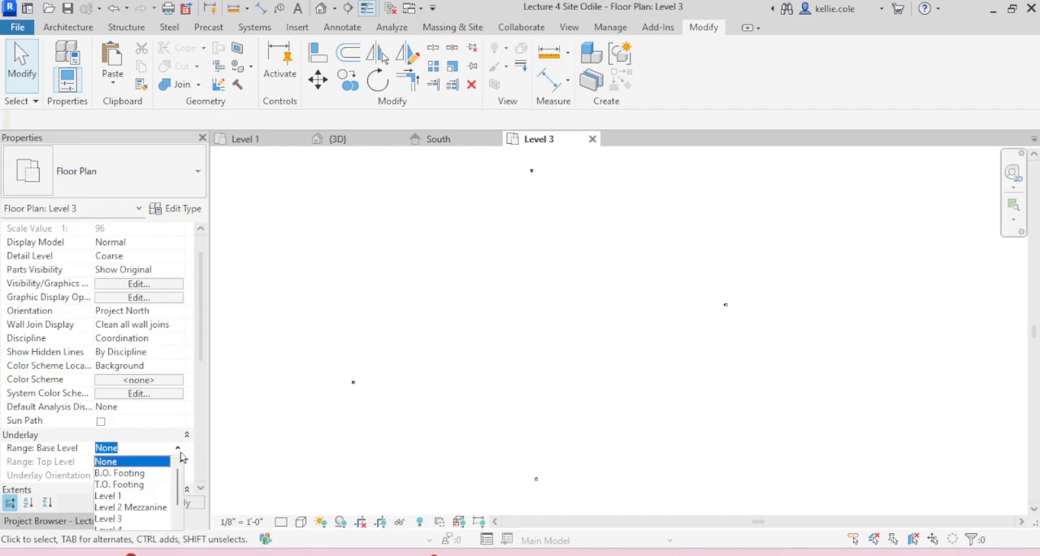
left_click(128, 496)
left_click(178, 502)
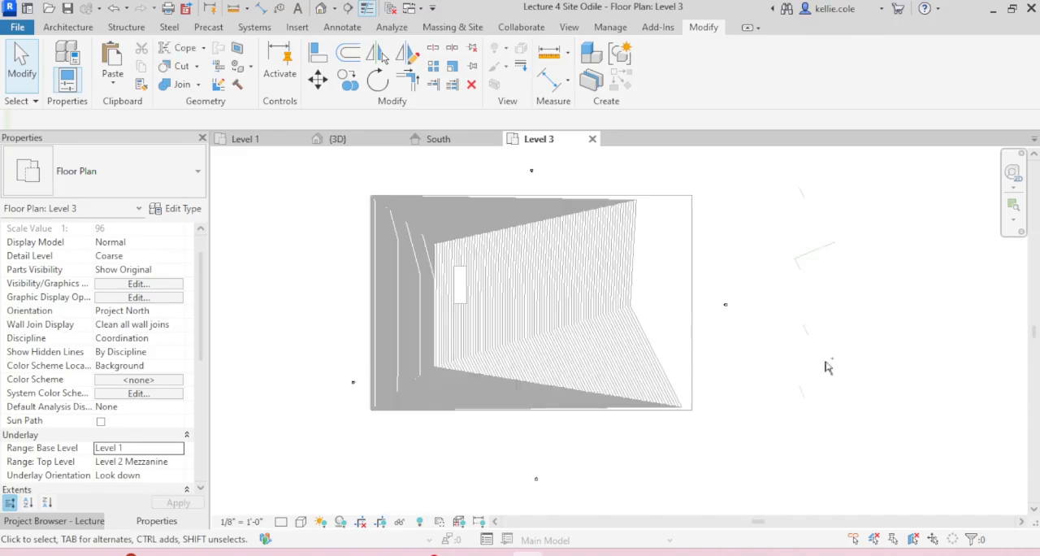
Step: Undo the last two changes and set the Level 3 plan's underlay base level to Level 1 again
key("ctrl+z")
key("ctrl+z")
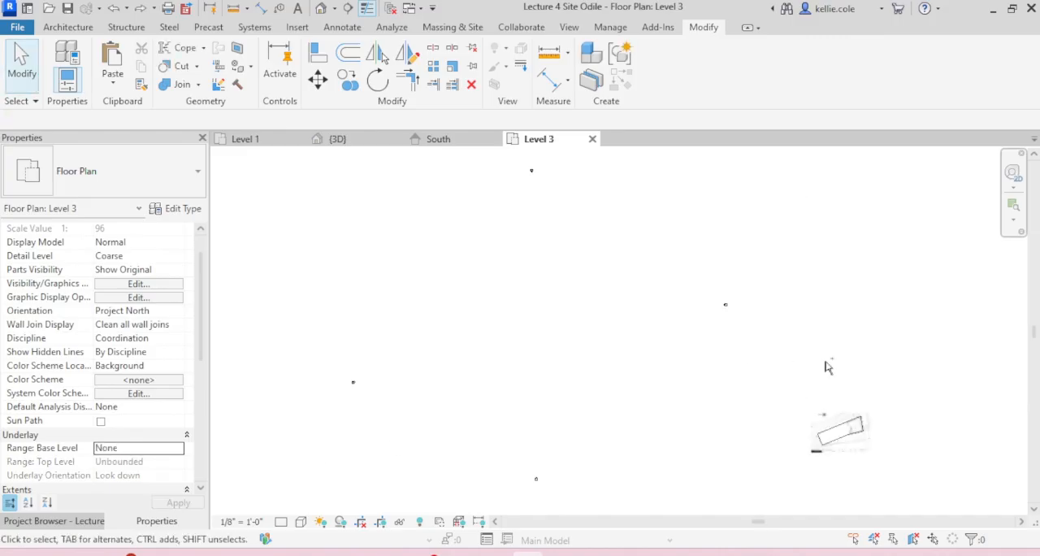
left_click(179, 452)
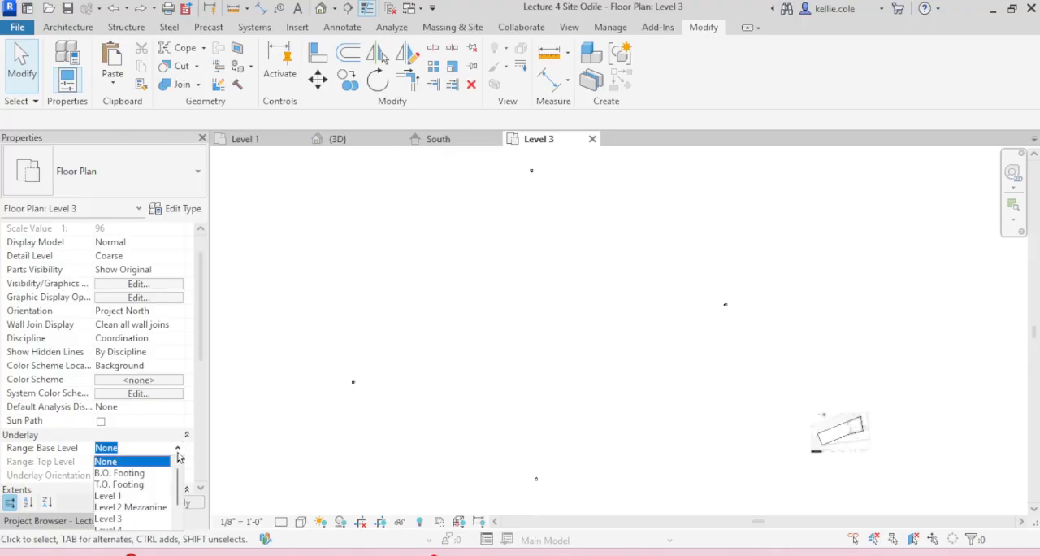
left_click(114, 495)
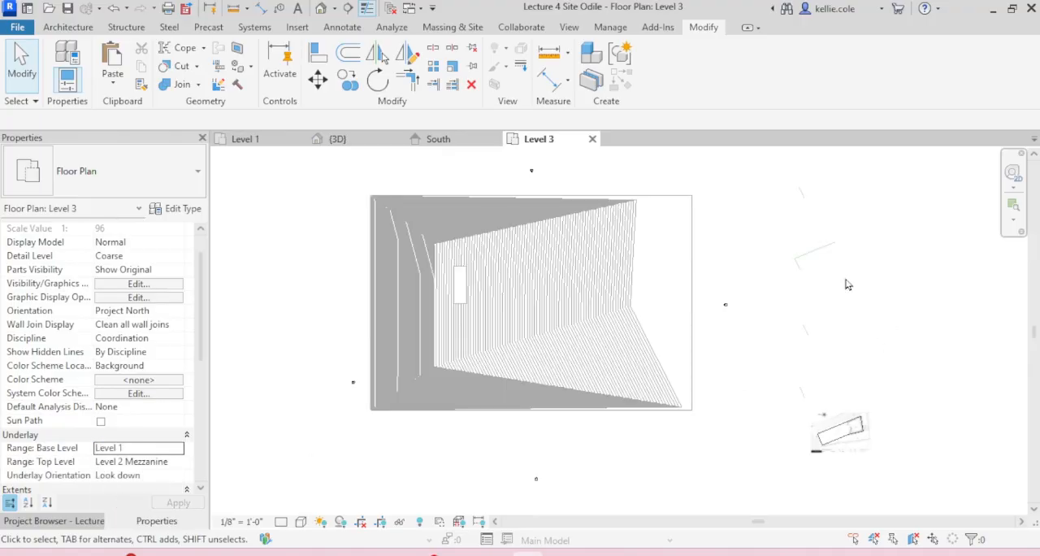
Step: Check the mass and the Level 3_Living Dining image beneath it in the Level 3 plan by selecting each
left_click(842, 431)
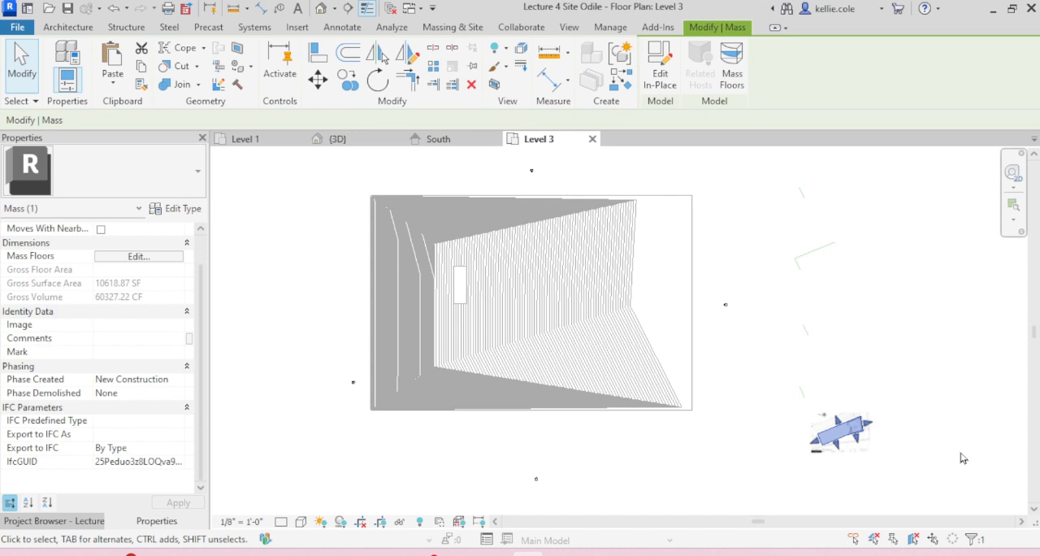
key("Escape")
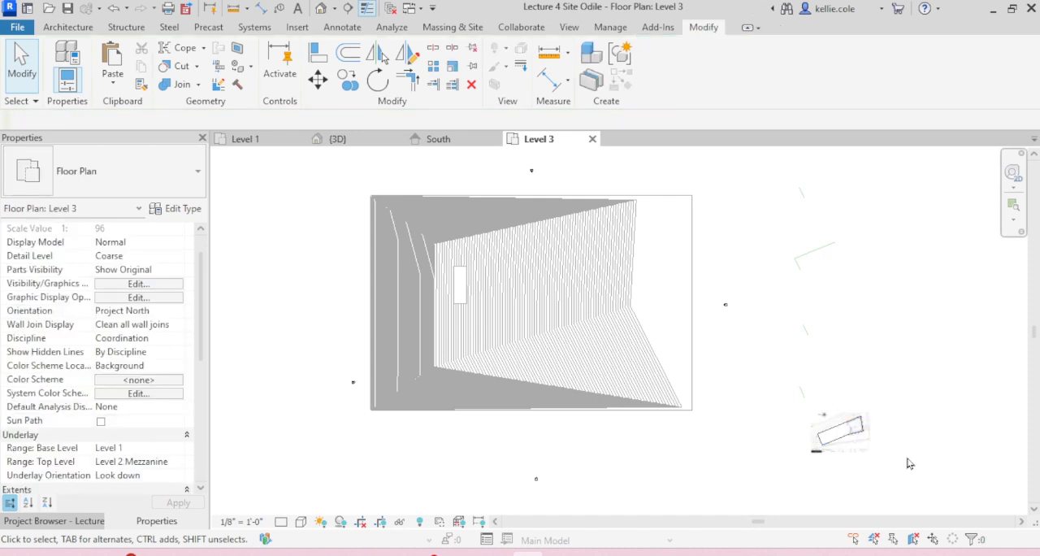
left_click(867, 450)
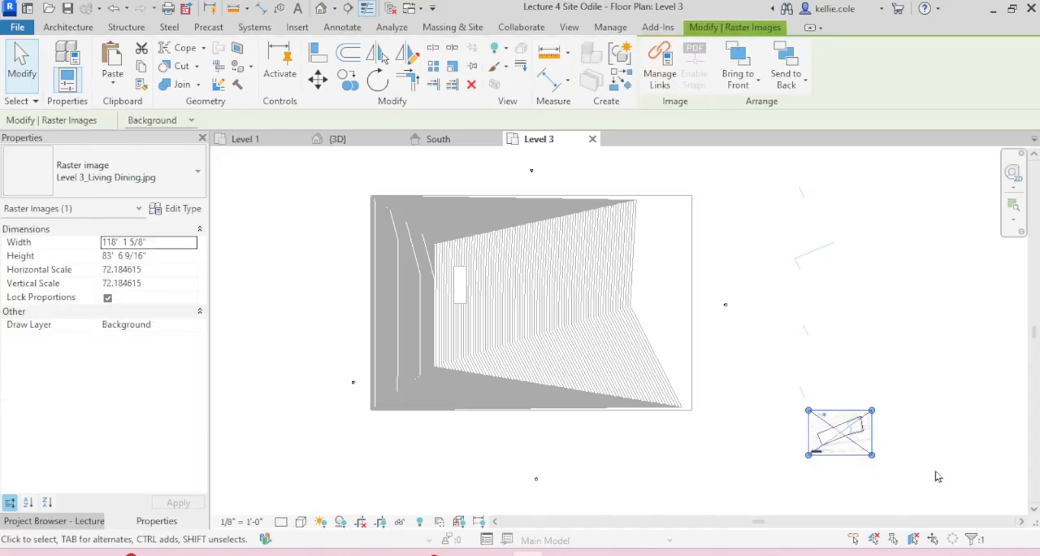
Step: Try to paste the Level 3_Living Dining image from the Level 1 plan over the mass in the Level 3 plan
left_click(246, 139)
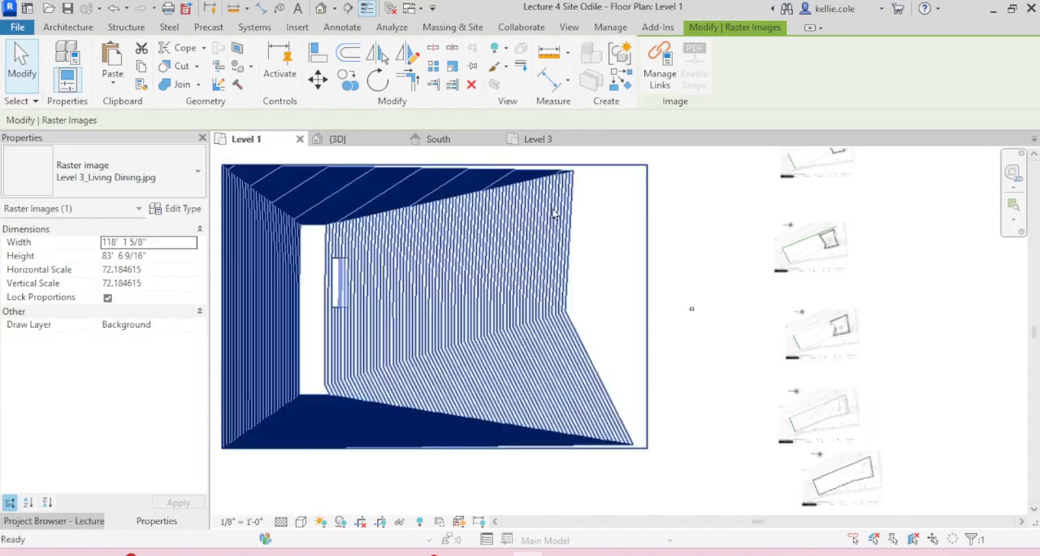
scroll(850, 223, "up", 5)
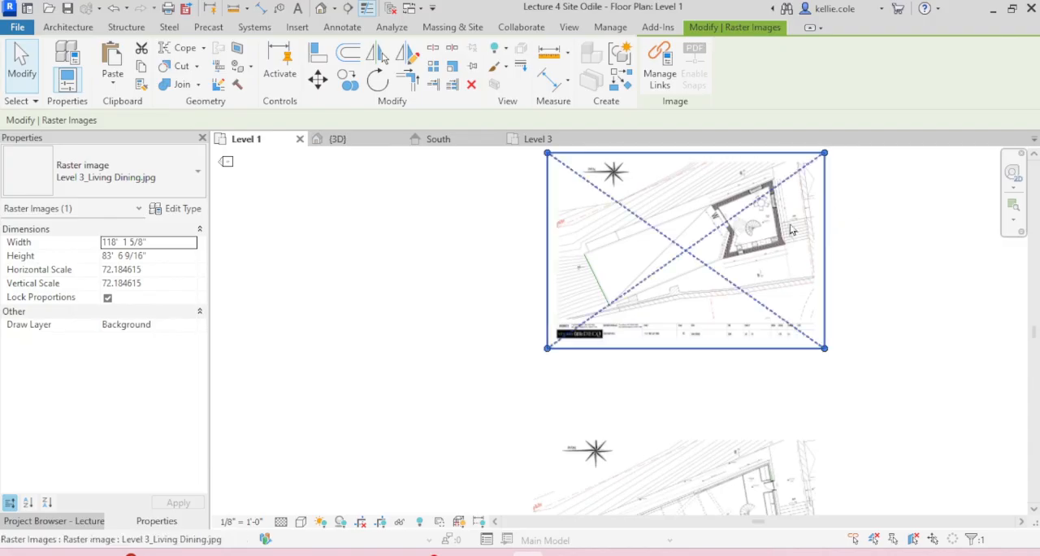
left_click(792, 230)
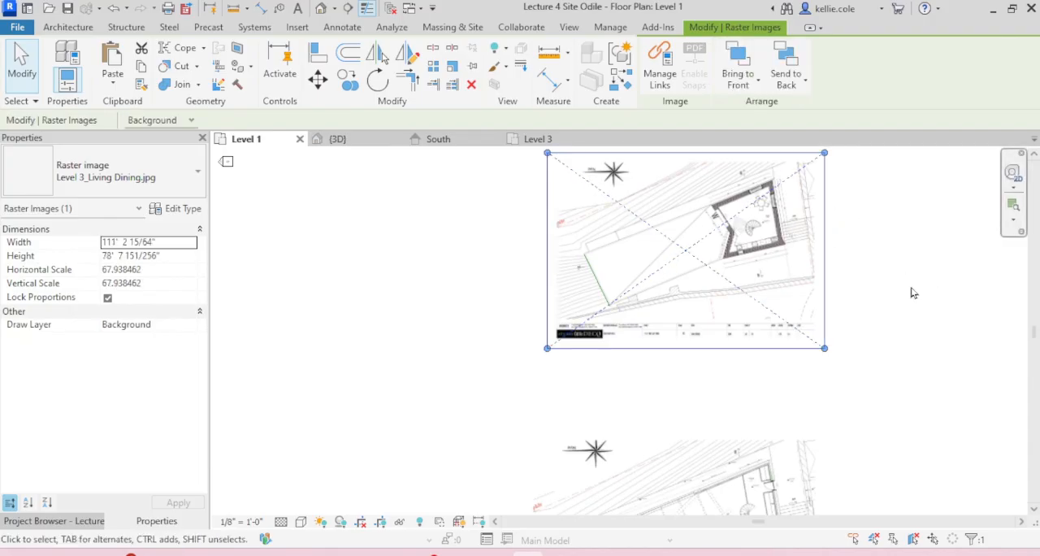
left_click(912, 292)
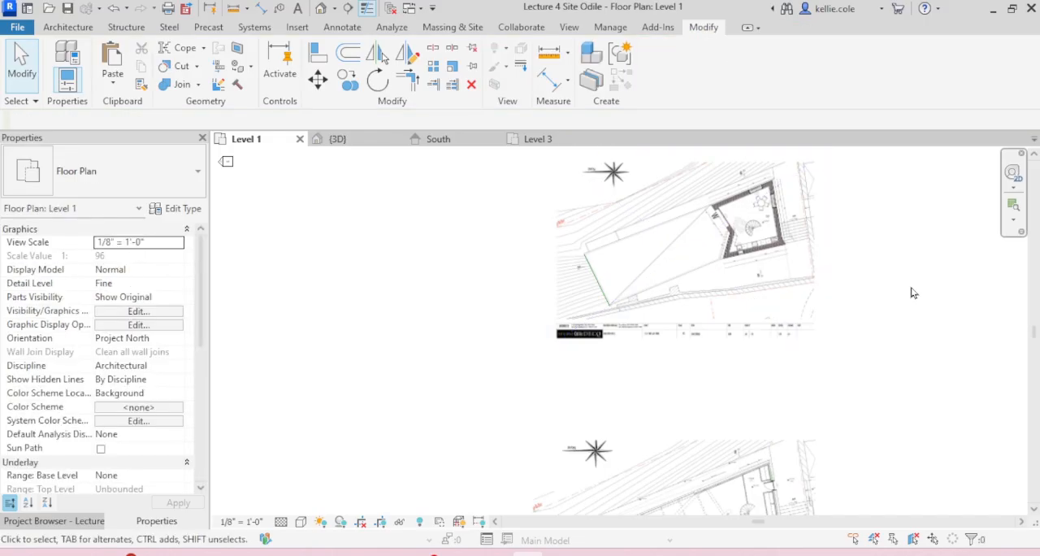
left_click(522, 142)
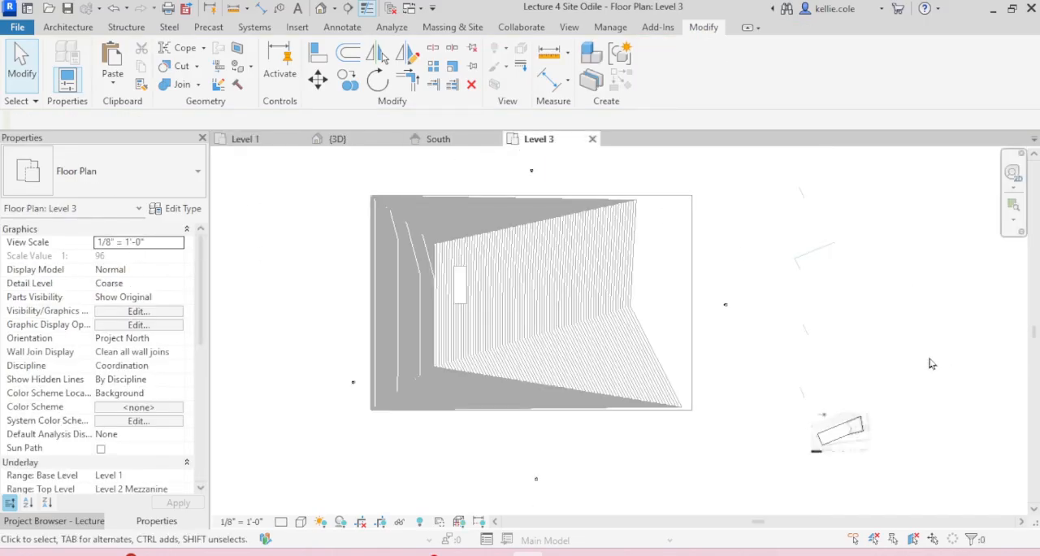
key("ctrl+v")
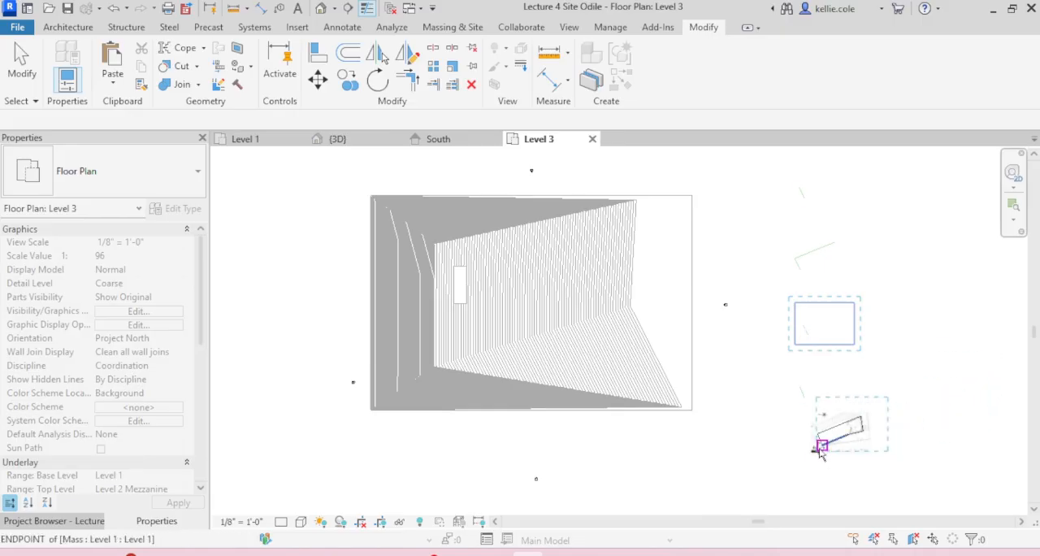
left_click(817, 459)
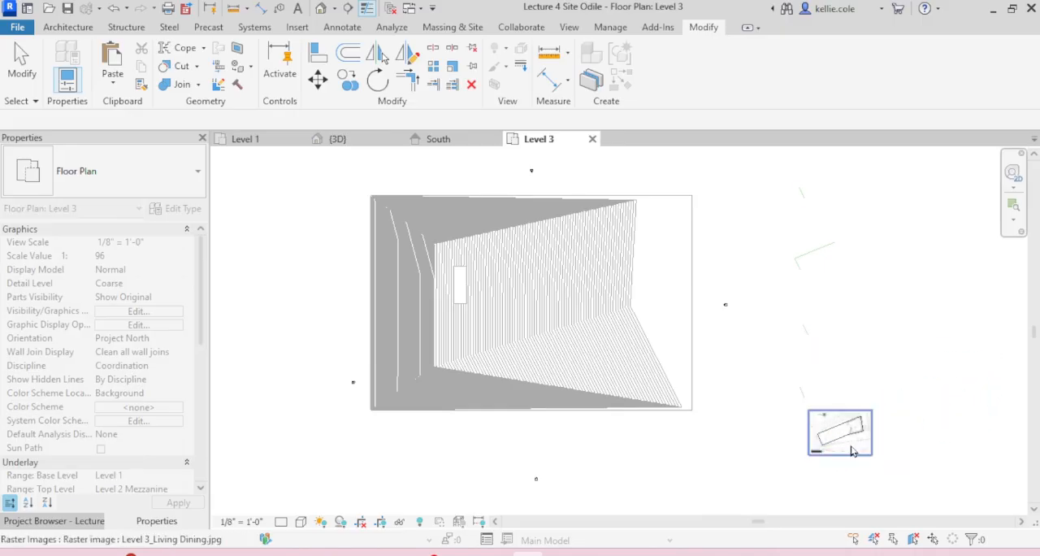
Step: Examine how the outer walls on the Level 3_Living Dining image line up with the mass edges
scroll(812, 438, "up", 5)
left_click(866, 400)
scroll(841, 331, "up", 5)
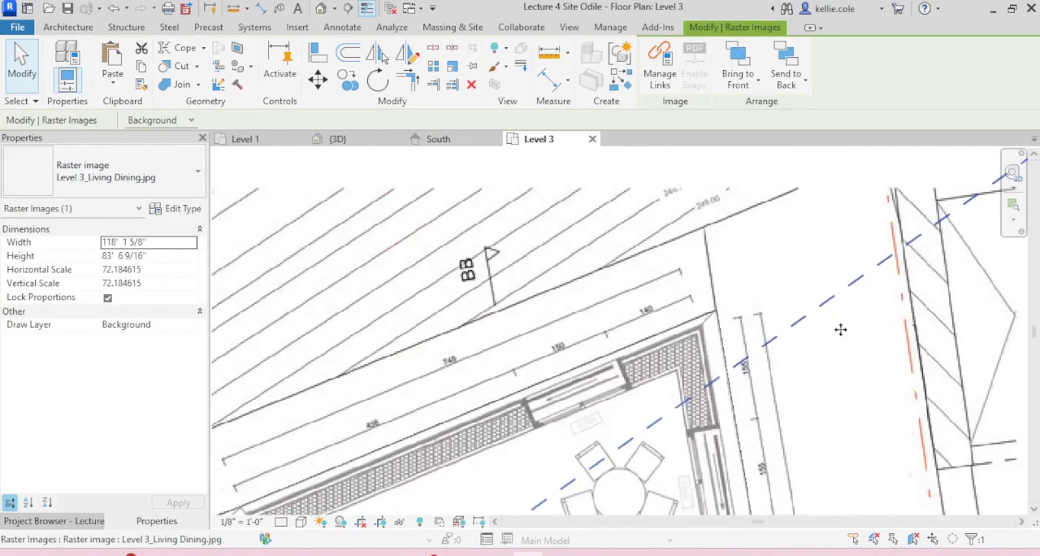
scroll(837, 349, "down", 2)
middle_click_drag(835, 350, 800, 226)
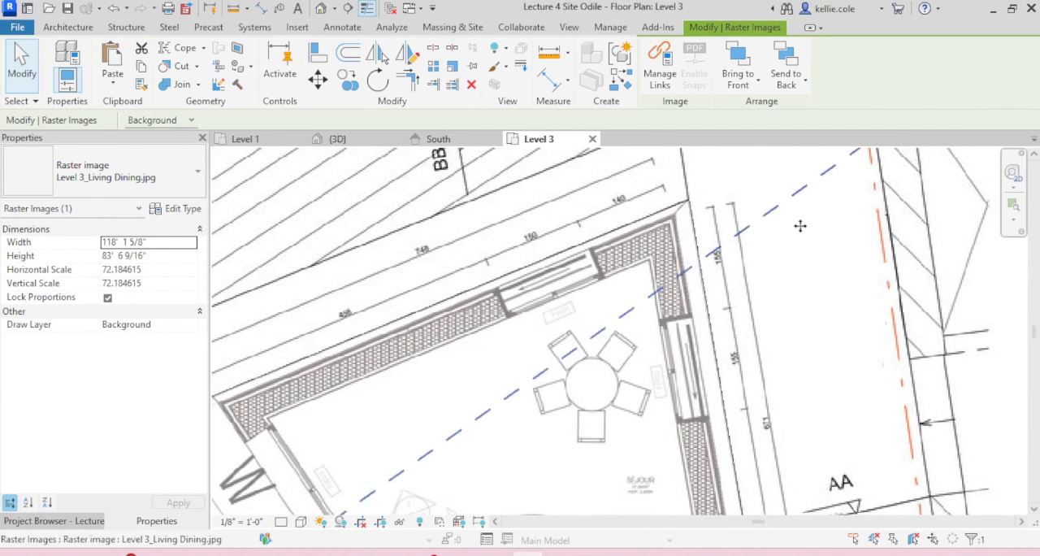
scroll(800, 226, "down", 5)
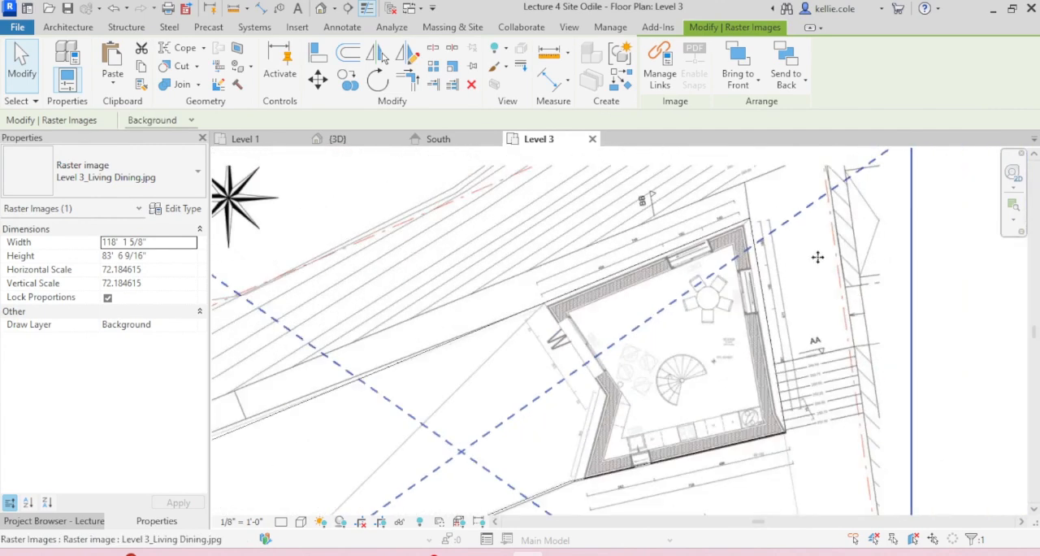
middle_click_drag(797, 236, 737, 256)
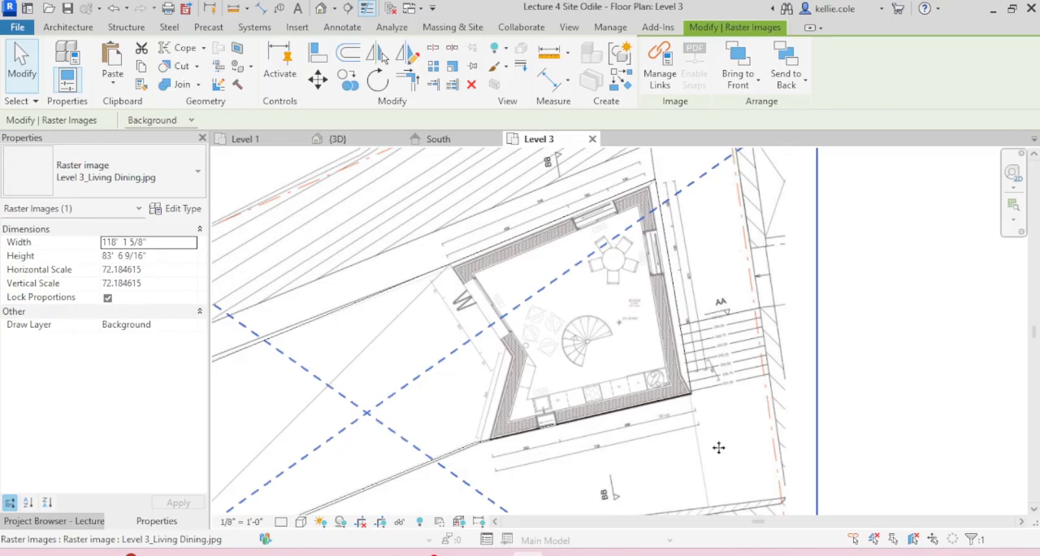
scroll(569, 228, "up", 4)
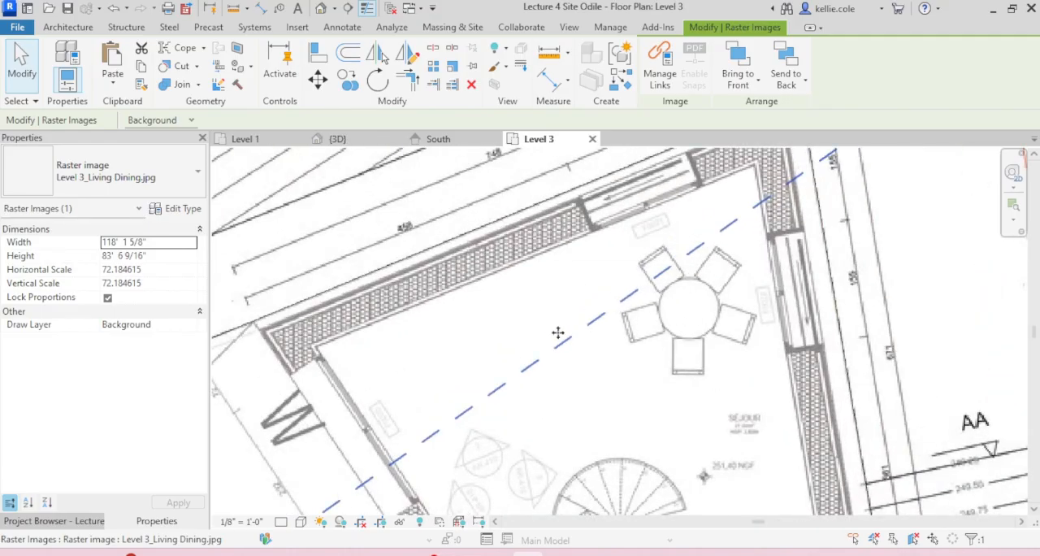
scroll(537, 294, "down", 3)
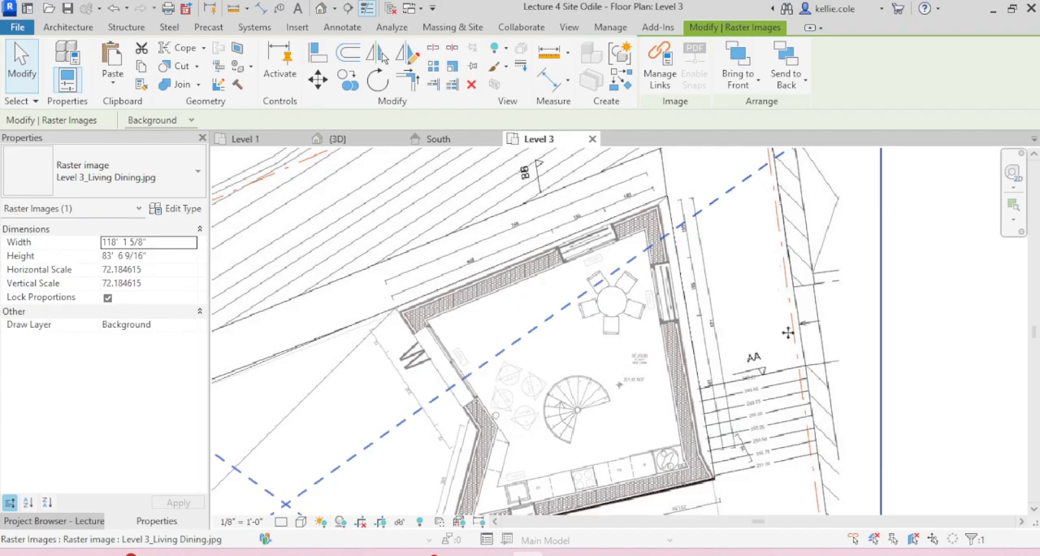
scroll(405, 307, "up", 6)
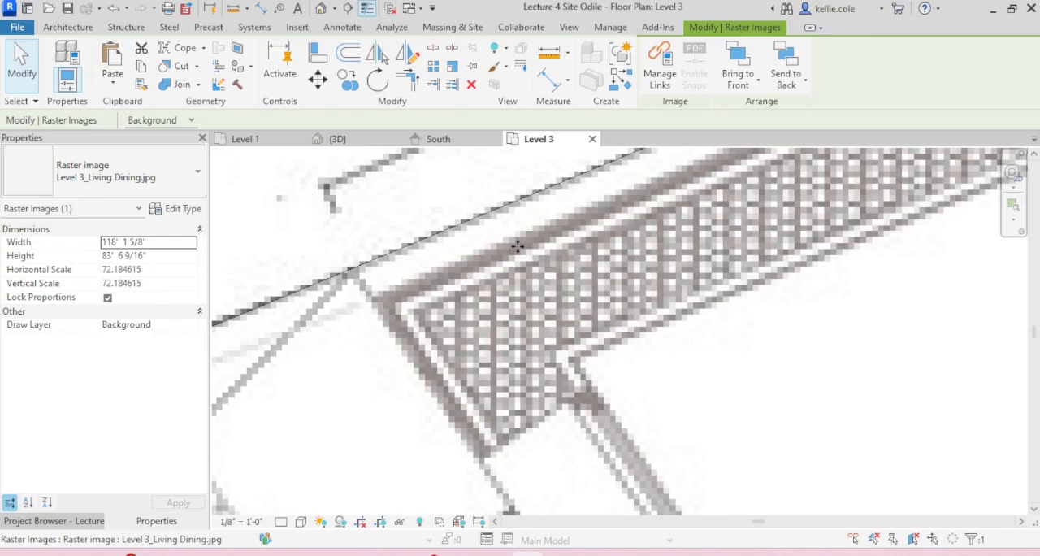
scroll(514, 247, "down", 8)
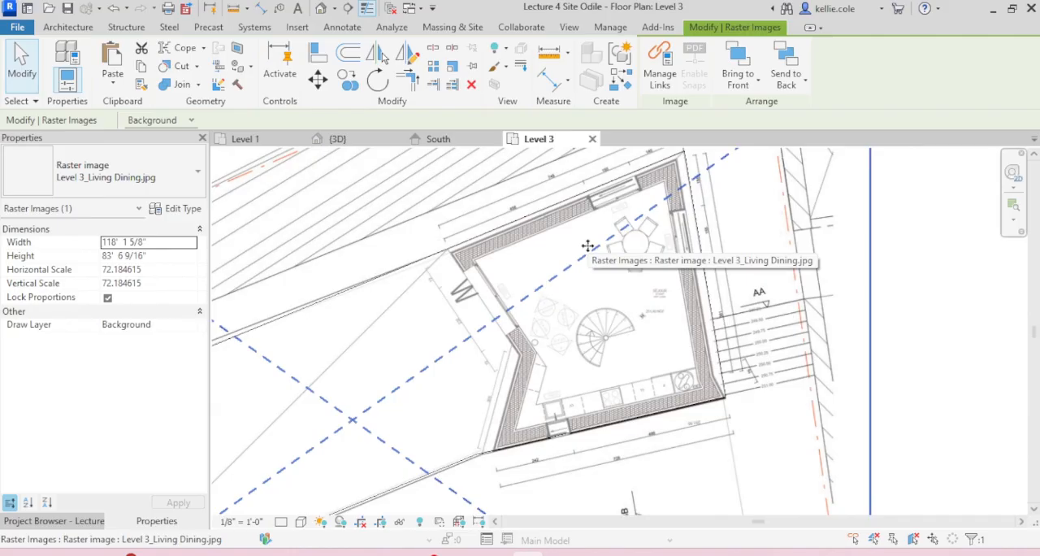
Step: Start a new in-place mass in the Level 3 plan and give it a name
left_click(460, 27)
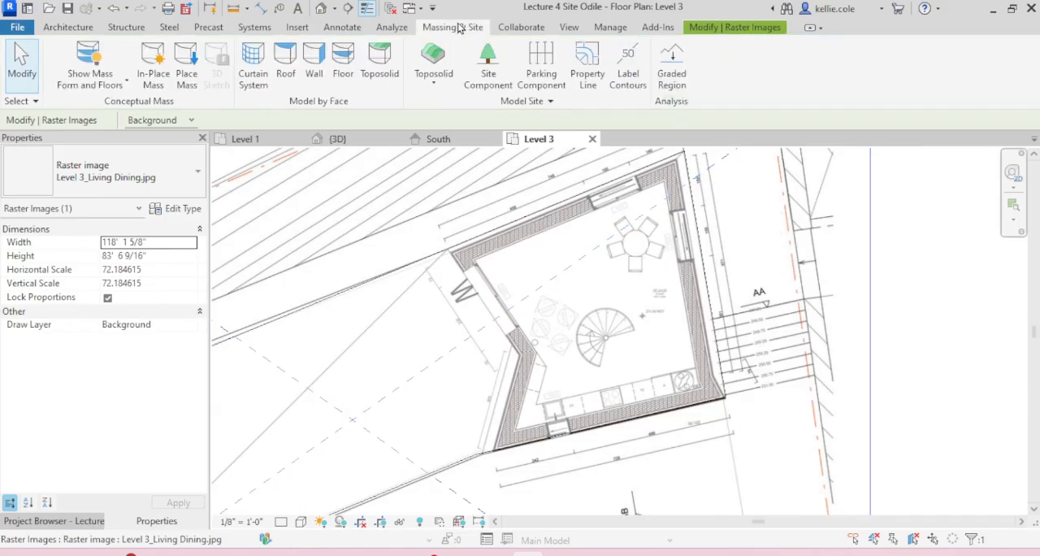
left_click(154, 65)
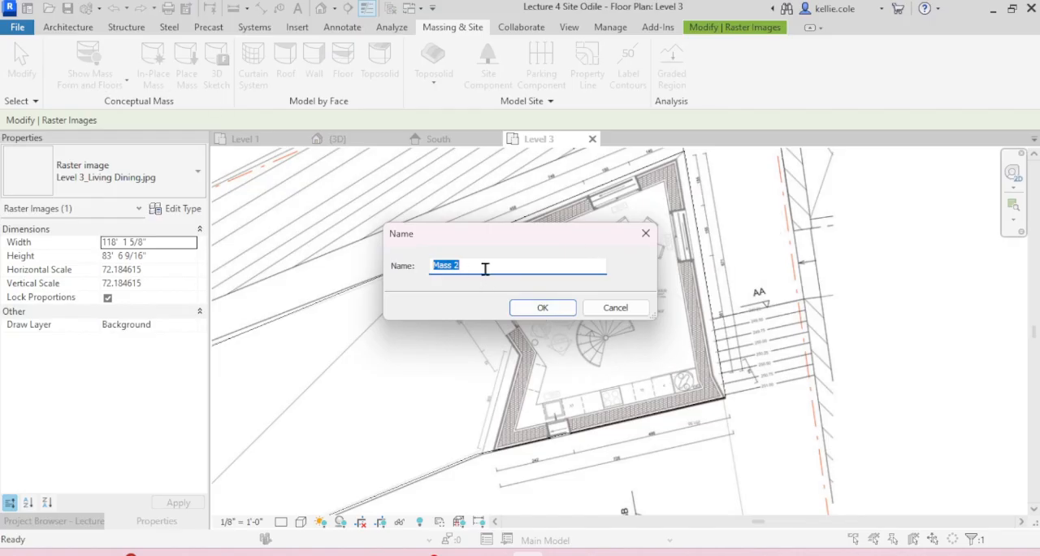
type("Level 3")
left_click(542, 306)
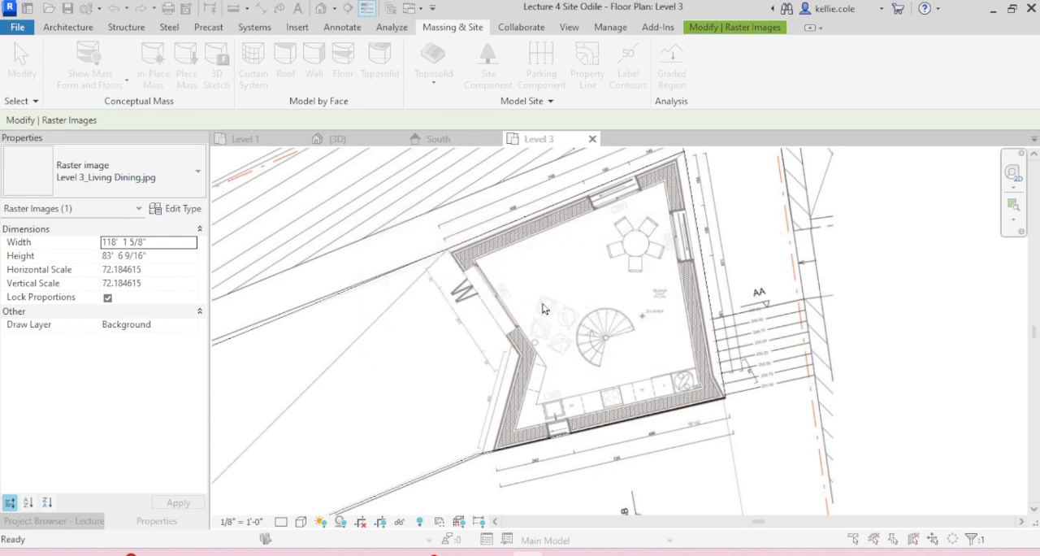
Step: Choose a different name for the new in-place mass and name it Level 3r
left_click(557, 290)
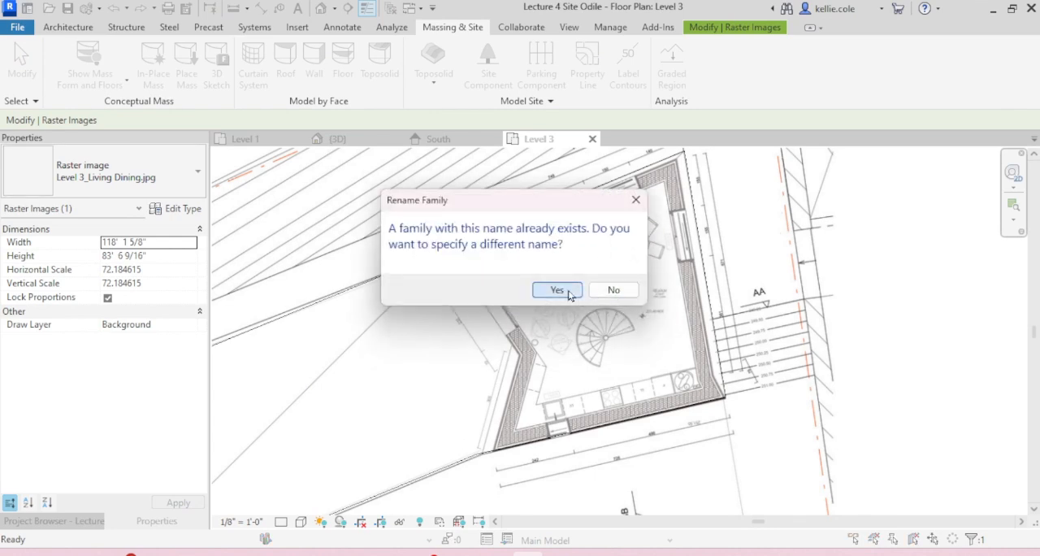
left_click(523, 269)
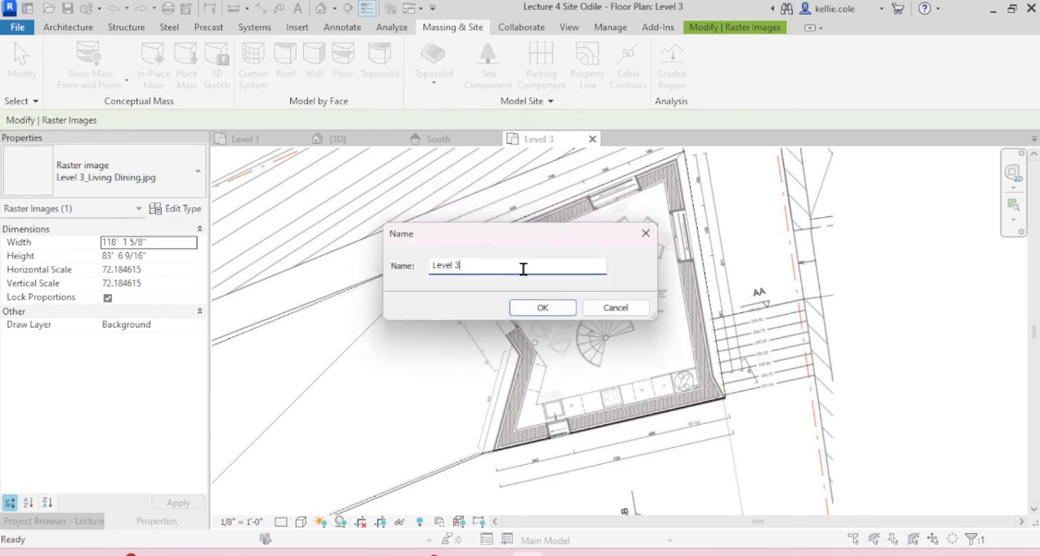
left_click(541, 307)
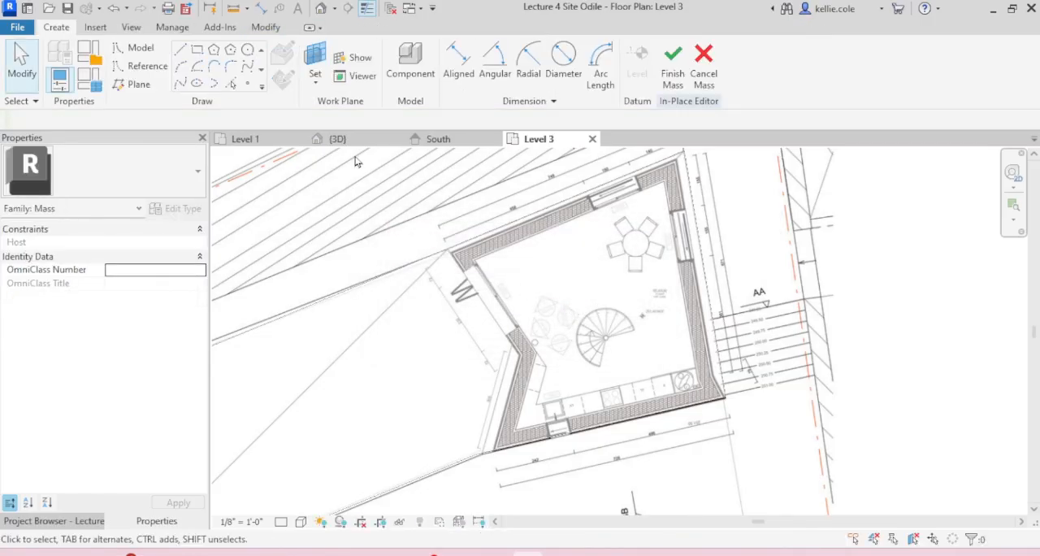
Step: Draw a model line along the outer face of the upper wall, from its left corner to its right corner
left_click(180, 49)
scroll(461, 230, "up", 3)
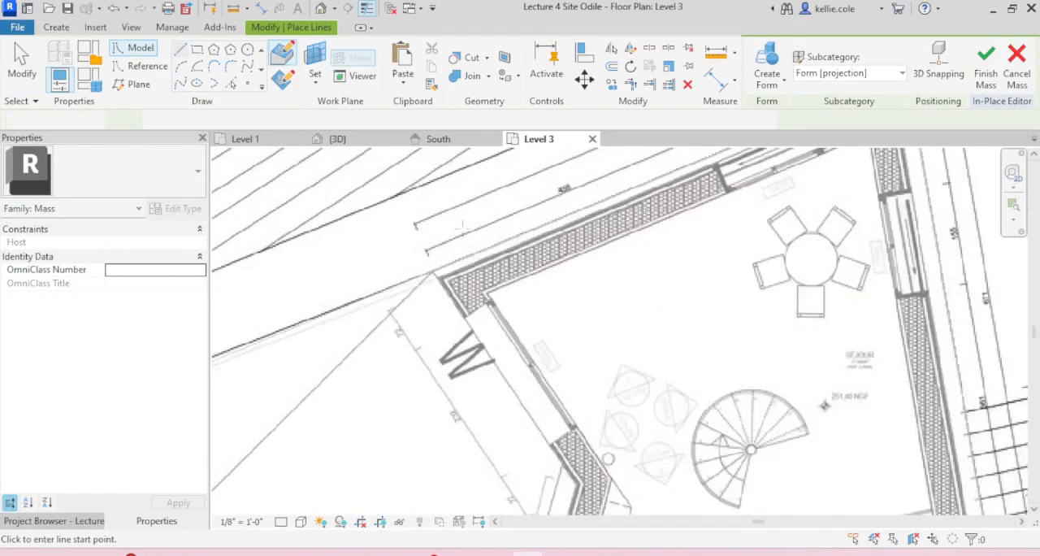
scroll(462, 230, "up", 4)
left_click(376, 261)
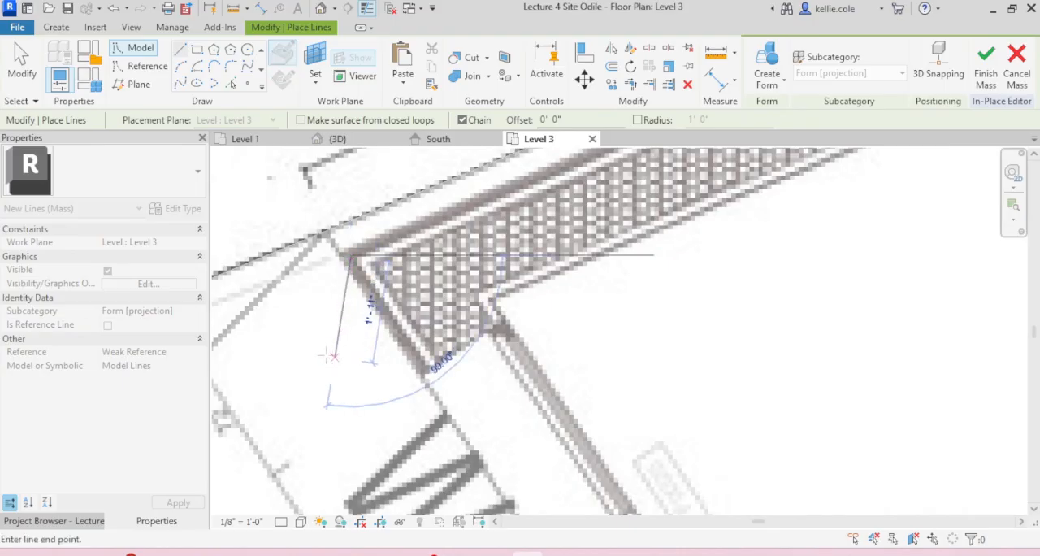
scroll(366, 348, "down", 4)
scroll(725, 169, "up", 2)
scroll(707, 179, "up", 4)
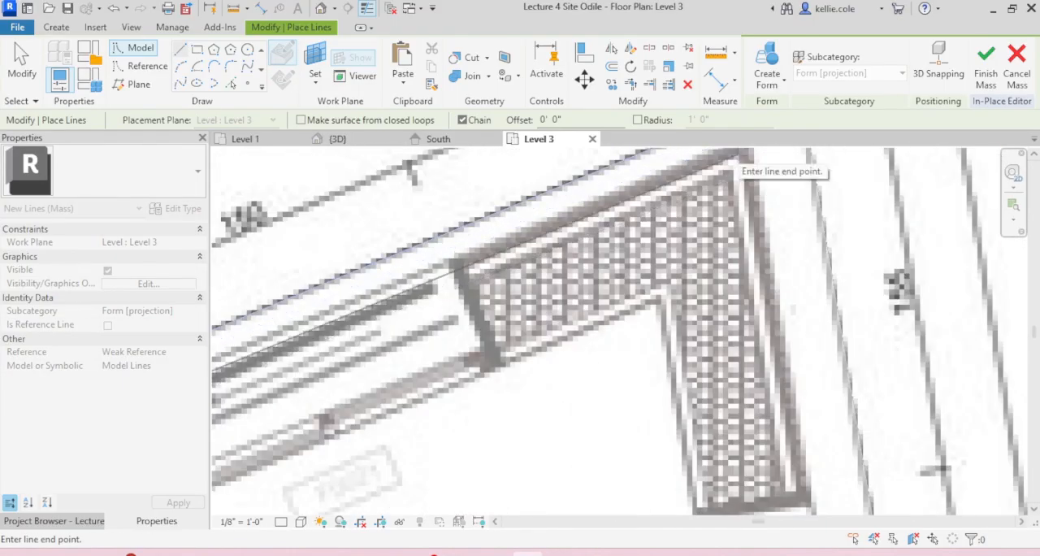
left_click(699, 203)
Step: Continue the outline down the right outer wall, around its angled lower corner and along the bottom wall
scroll(699, 203, "down", 4)
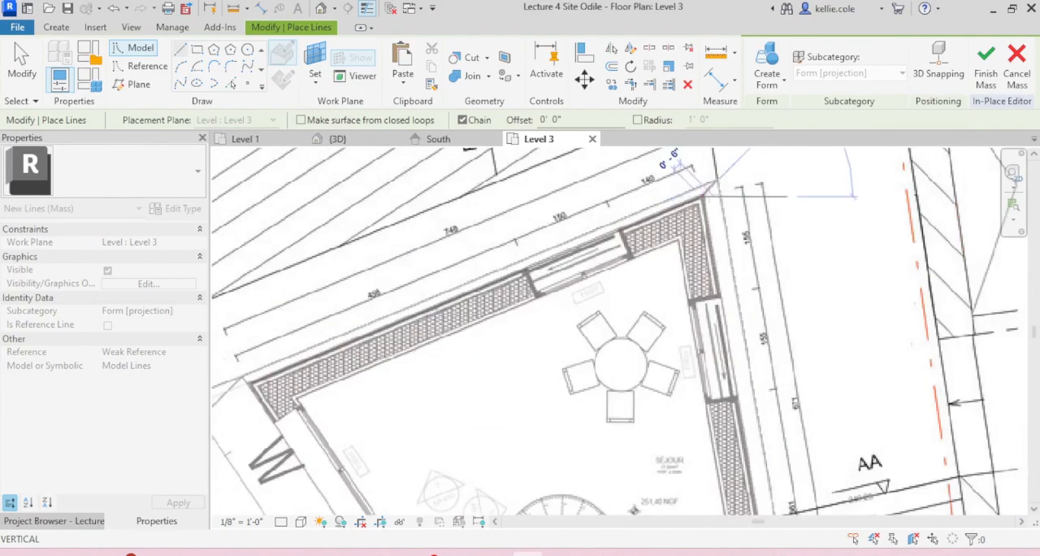
scroll(776, 498, "down", 2)
middle_click_drag(776, 497, 715, 242)
scroll(700, 313, "up", 5)
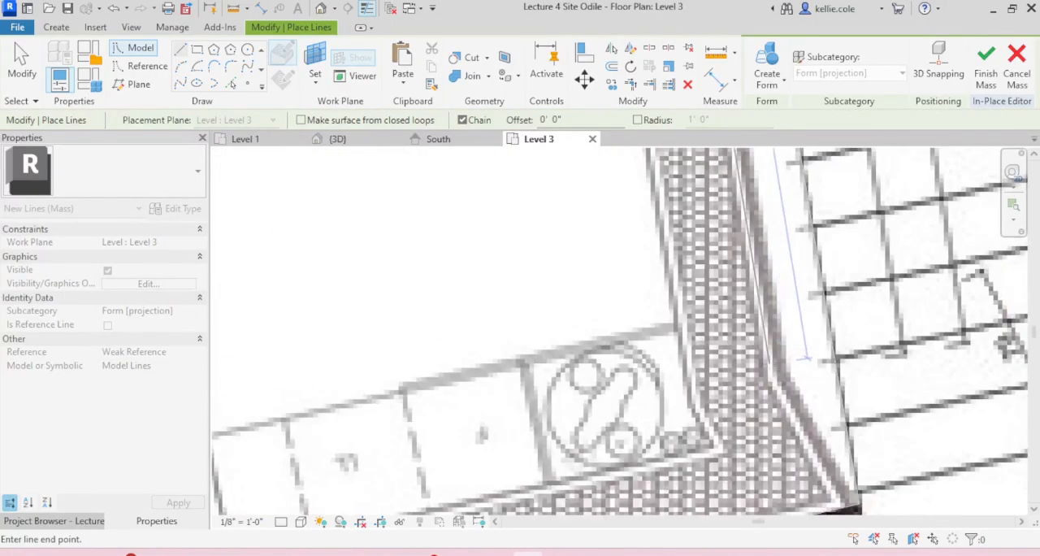
scroll(849, 399, "up", 5)
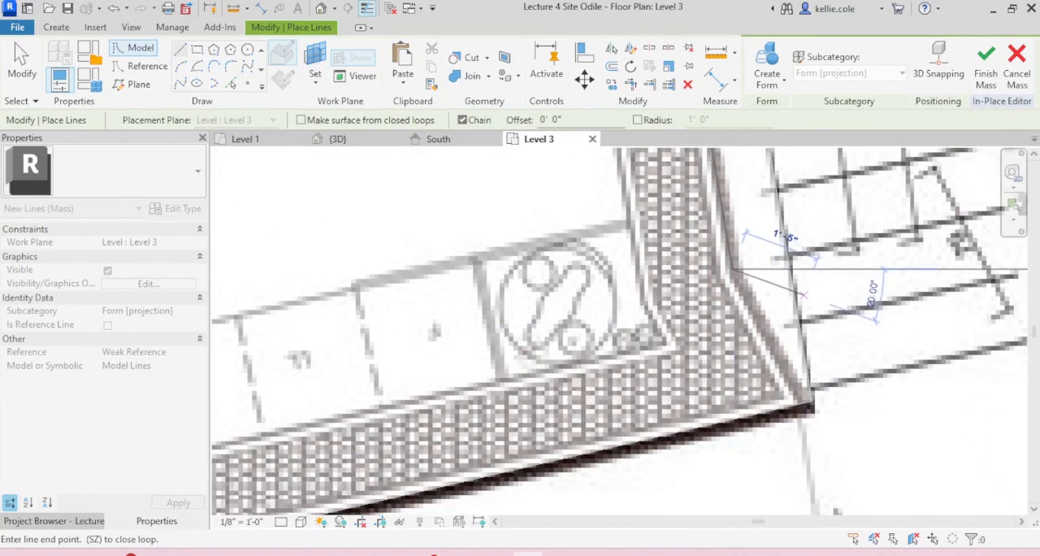
scroll(914, 315, "down", 7)
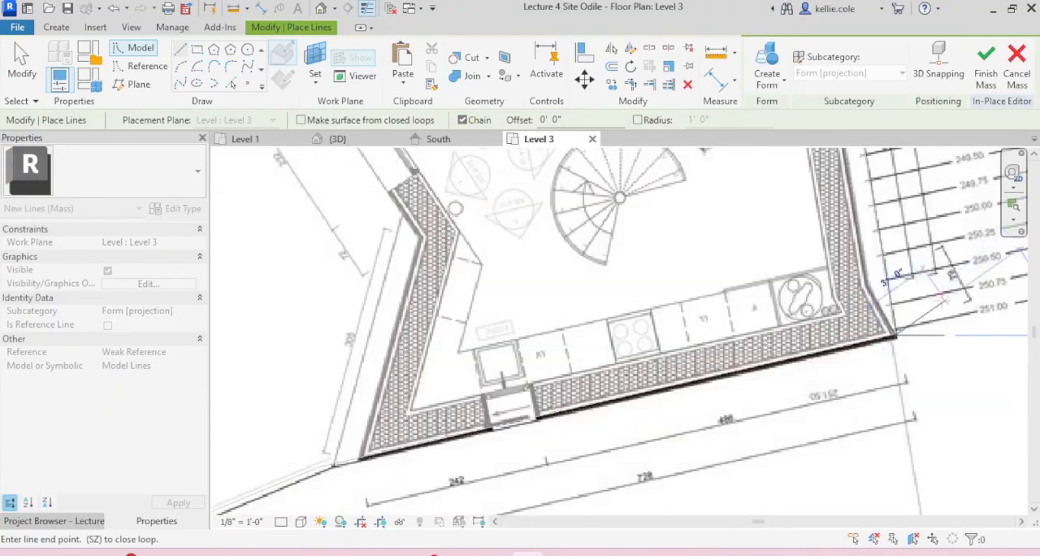
scroll(682, 378, "up", 5)
left_click(546, 374)
Step: Trace the notched left outer wall and close the outline at the starting corner of the upper wall
scroll(546, 381, "down", 2)
scroll(534, 429, "down", 4)
scroll(581, 349, "up", 7)
scroll(582, 348, "down", 4)
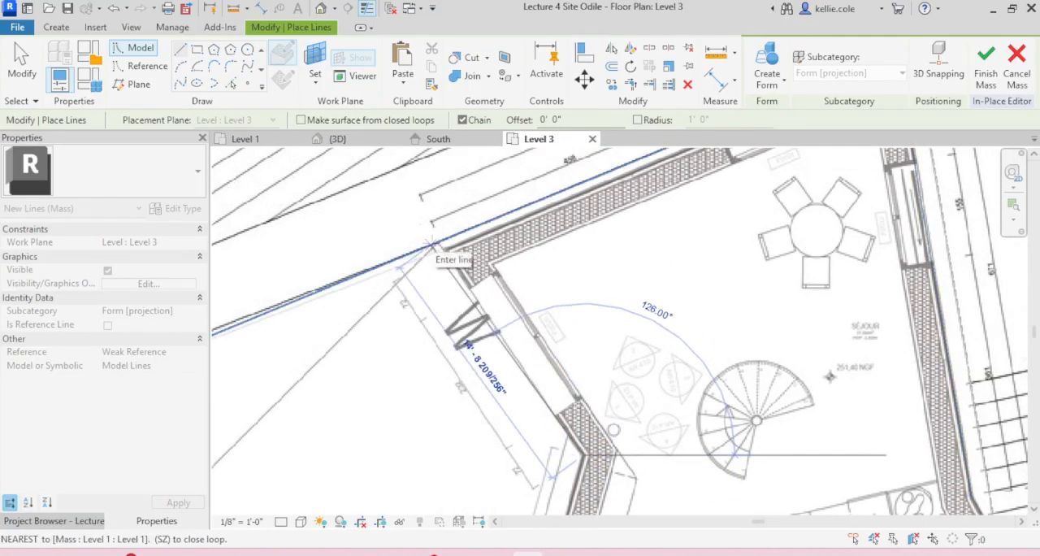
scroll(431, 243, "up", 4)
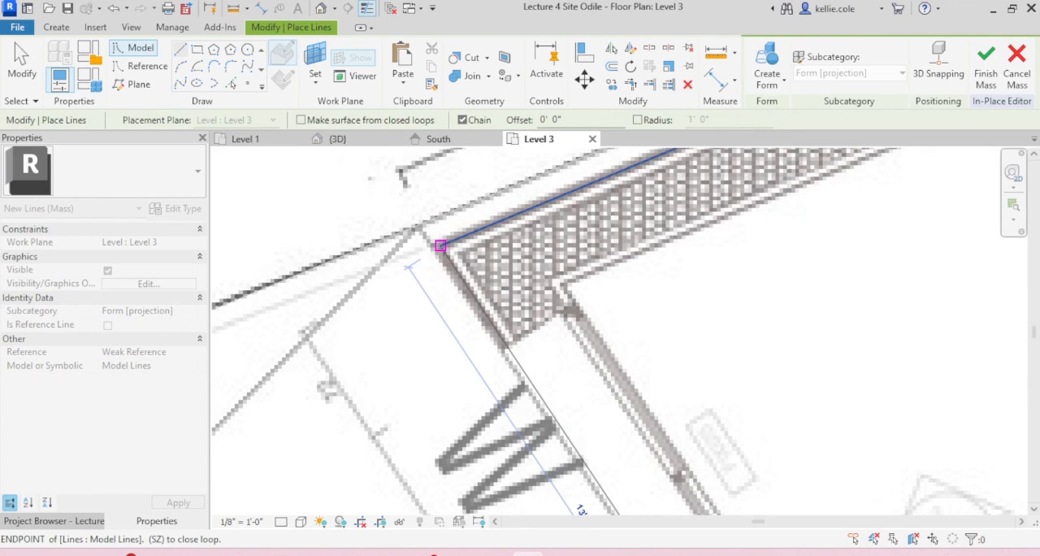
left_click(439, 246)
key("Escape")
scroll(399, 242, "down", 5)
Step: Select the whole chain of outline lines and create a solid form from it
key("Tab")
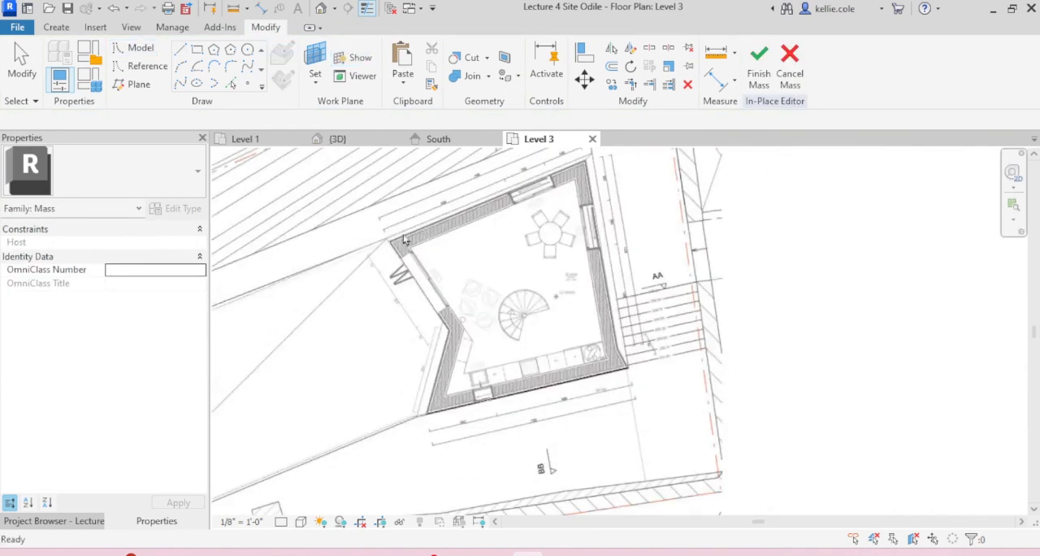
left_click(419, 230)
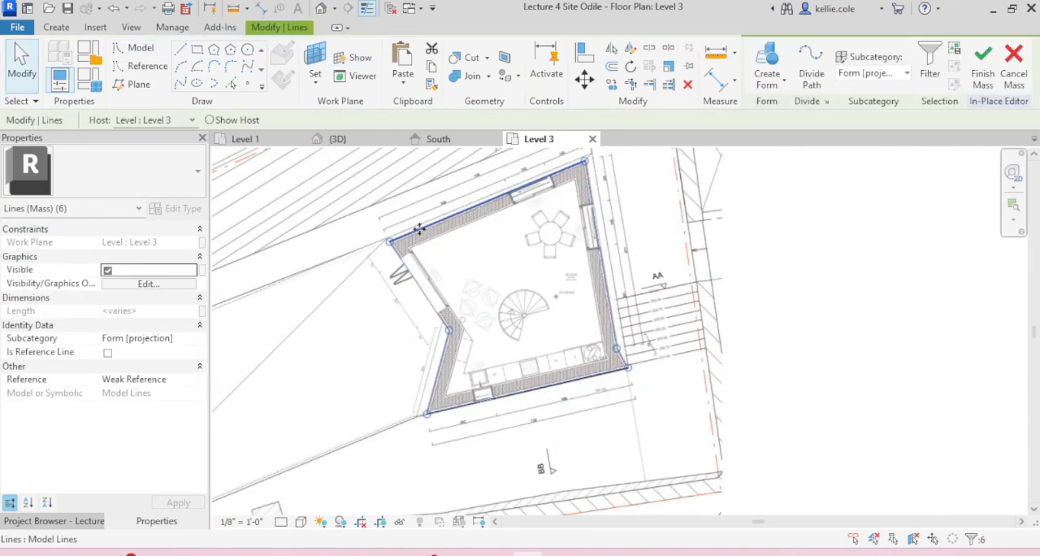
left_click(784, 93)
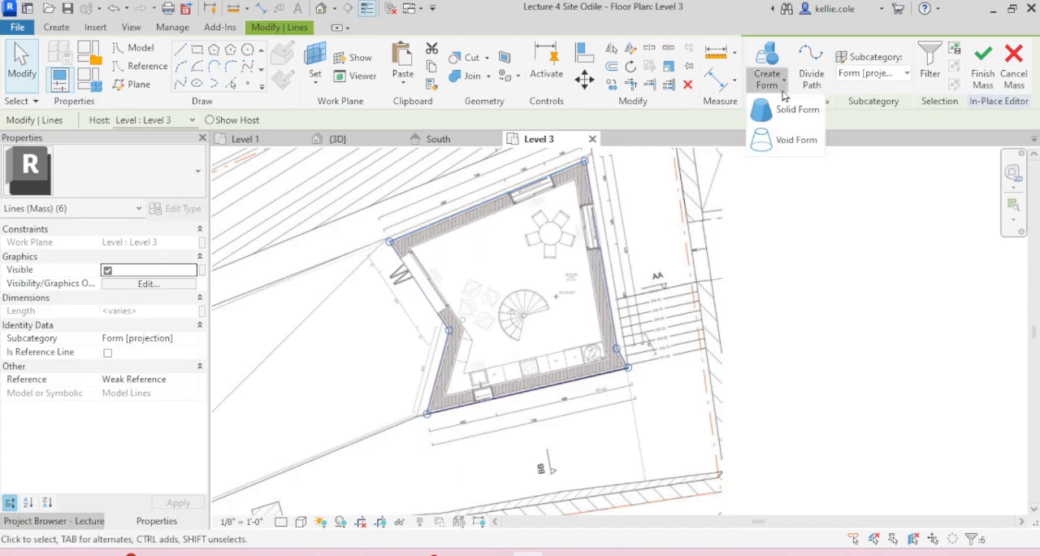
left_click(804, 108)
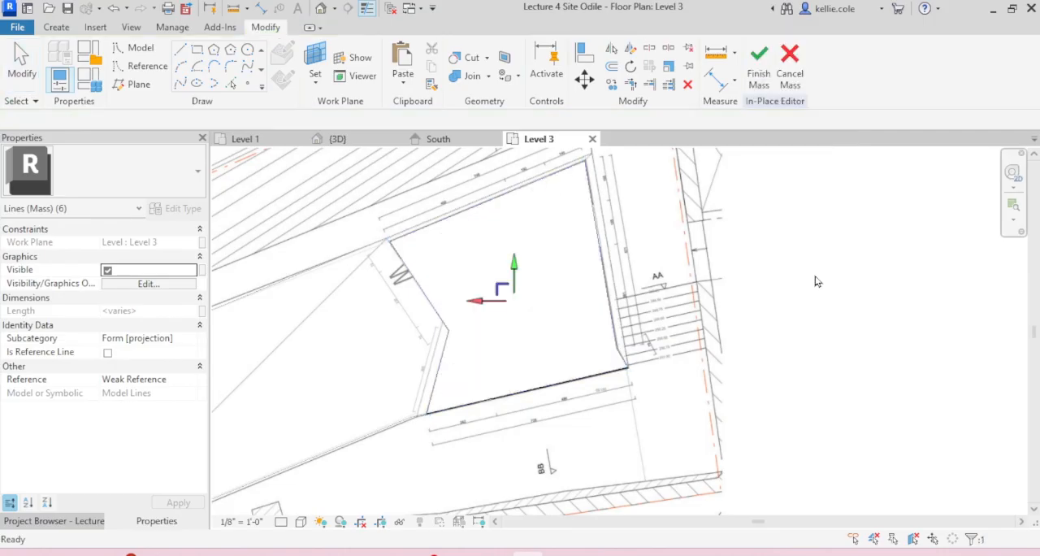
key("Escape")
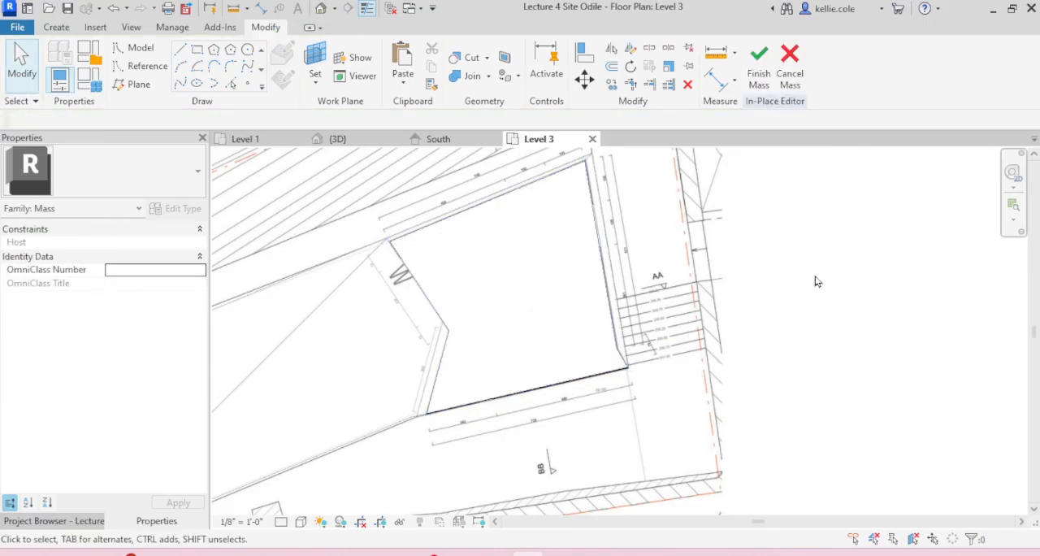
Step: Inspect the new solid form and its position relative to the surrounding masses in the 3D view
scroll(817, 281, "down", 3)
left_click(355, 147)
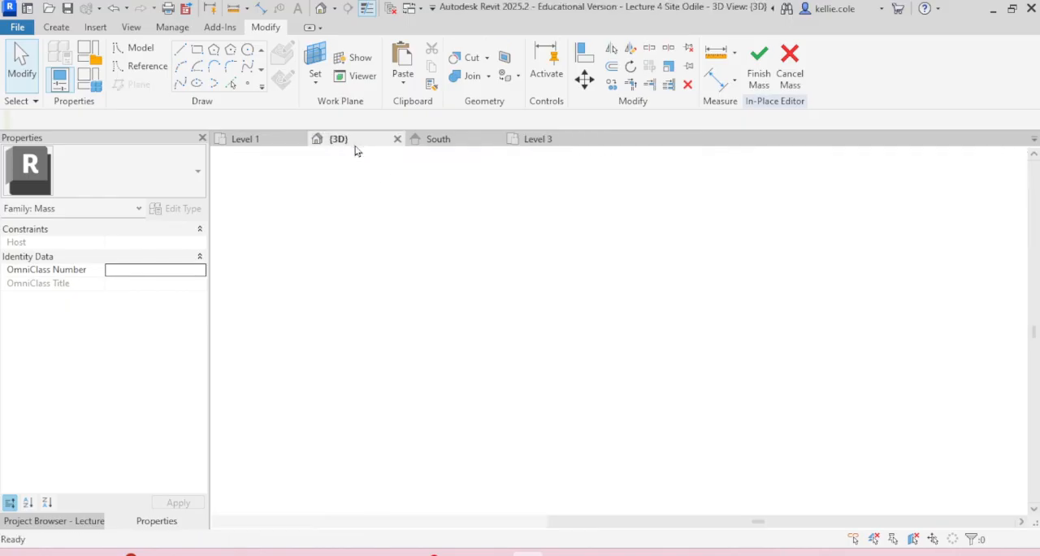
scroll(501, 349, "down", 6)
scroll(415, 289, "up", 10)
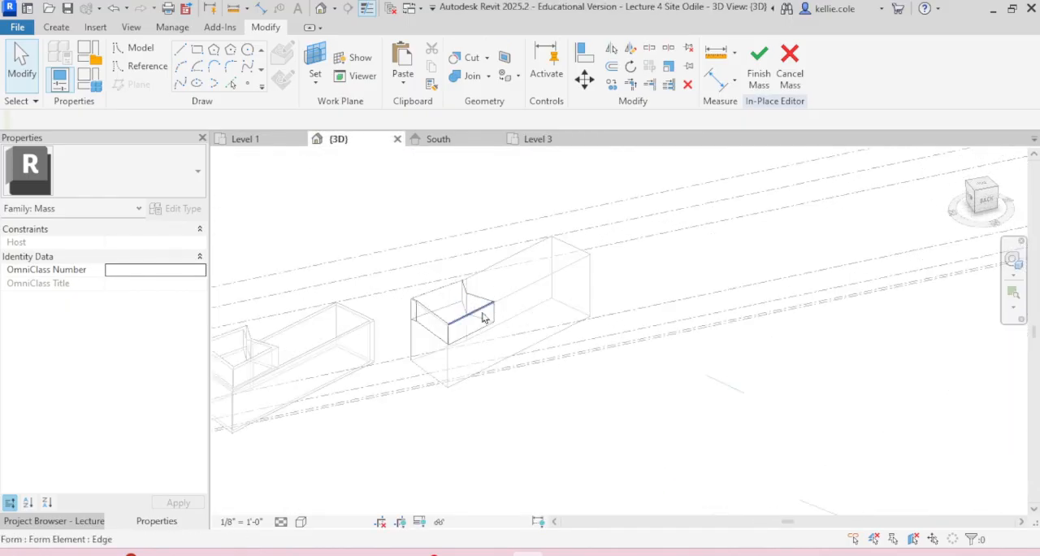
scroll(559, 361, "down", 3)
scroll(569, 356, "down", 3)
left_click_drag(341, 252, 488, 438)
middle_click_drag(480, 365, 723, 163, "shift")
Step: Finish the in-place mass and delete the stray mass copy standing beside the building in the 3D view
left_click(758, 69)
left_click_drag(701, 371, 642, 452)
key("Delete")
scroll(528, 350, "up", 5)
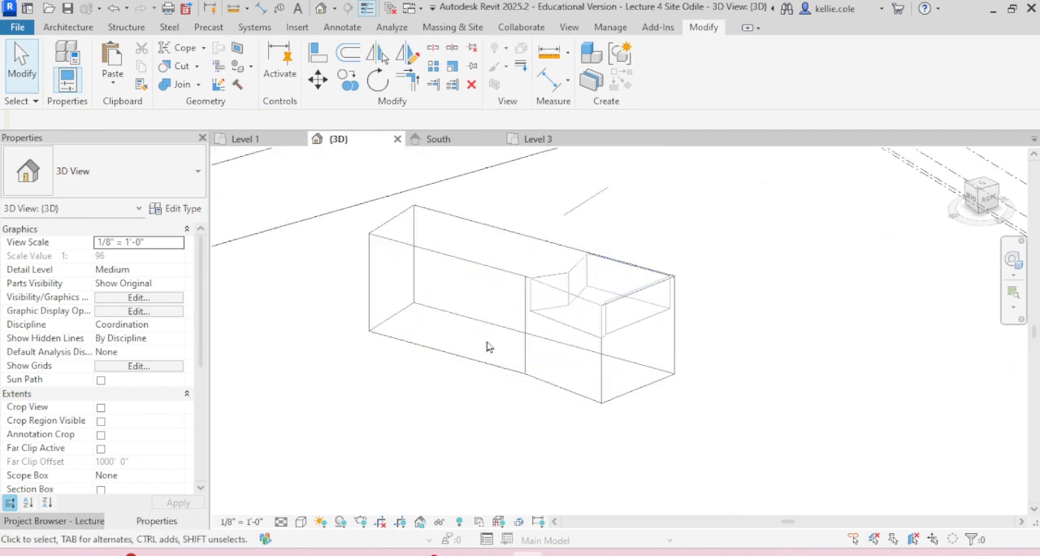
Step: Check the lower mass and the Level 3r mass in the 3D view by selecting and viewing them from different sides
left_click(479, 274)
middle_click_drag(536, 362, 663, 291, "shift")
key("Escape")
left_click(650, 274)
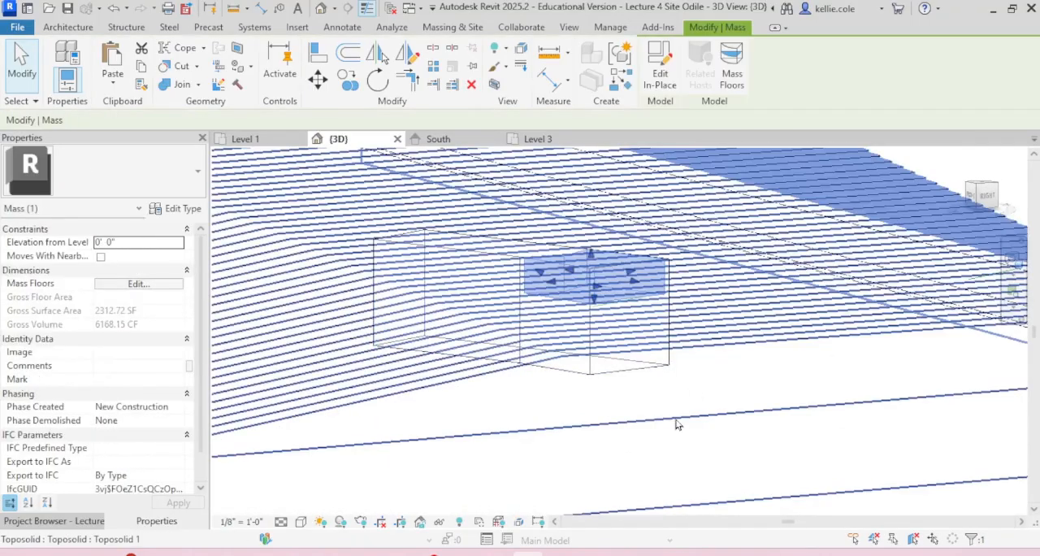
key("Escape")
middle_click_drag(678, 423, 463, 309, "shift")
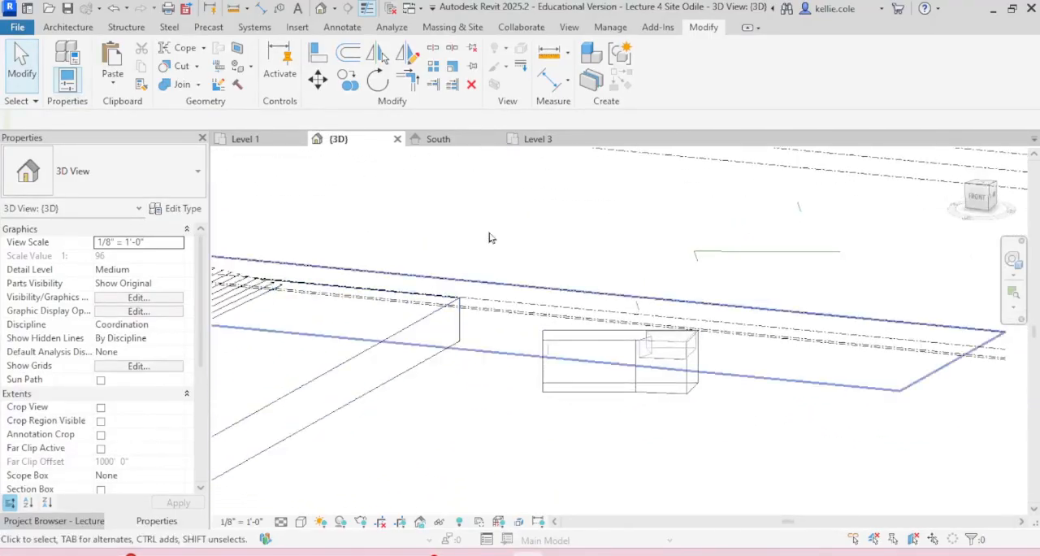
Step: Delete the separate mass to the right of the building in the South elevation
left_click(439, 139)
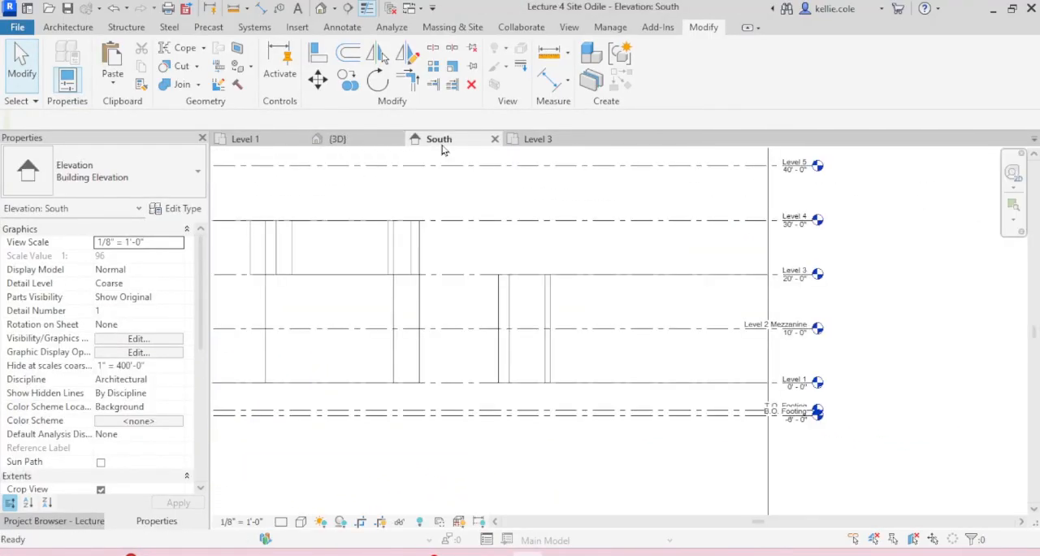
scroll(537, 299, "down", 3)
left_click(528, 303)
key("Delete")
Step: Lower the top of the long lower mass to Level 3 in the South elevation
left_click(492, 297)
scroll(700, 287, "up", 1)
scroll(700, 287, "up", 2)
scroll(704, 295, "down", 2)
scroll(395, 274, "up", 3)
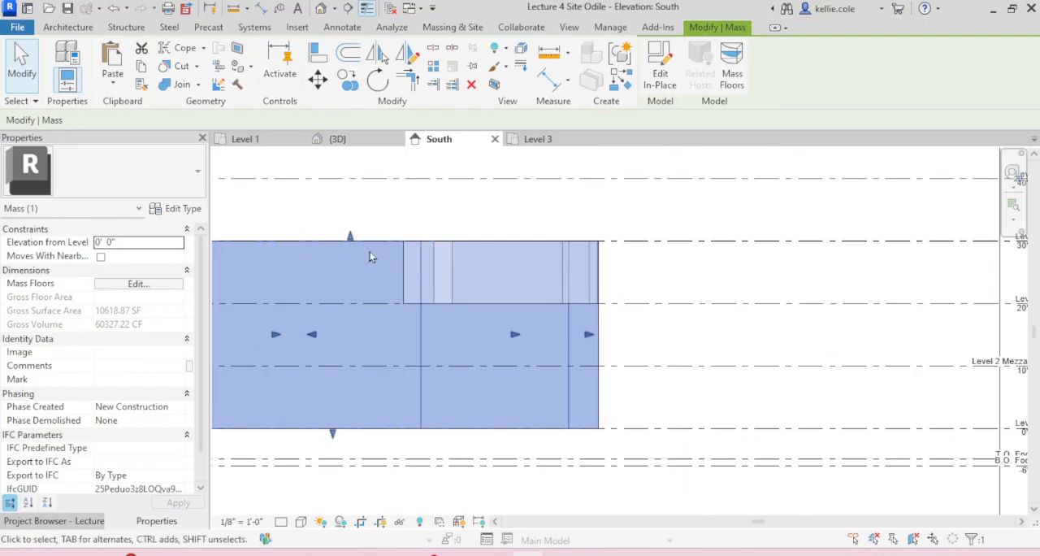
left_click_drag(360, 263, 360, 304)
scroll(417, 342, "down", 1)
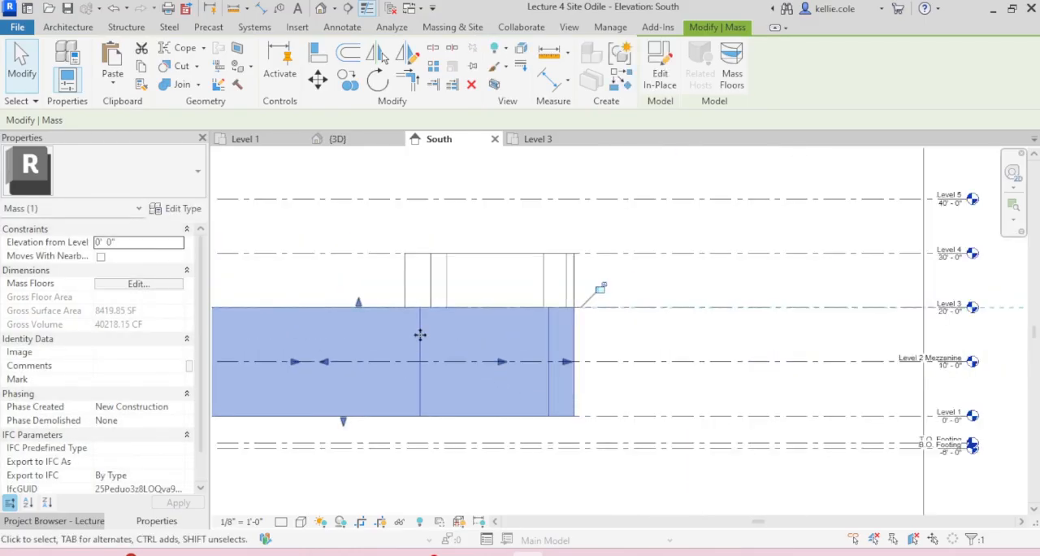
Step: Raise the underside of the Level 3r mass about 1'-4" above Level 3 and dimension the gap
scroll(420, 341, "down", 1)
scroll(780, 328, "up", 3)
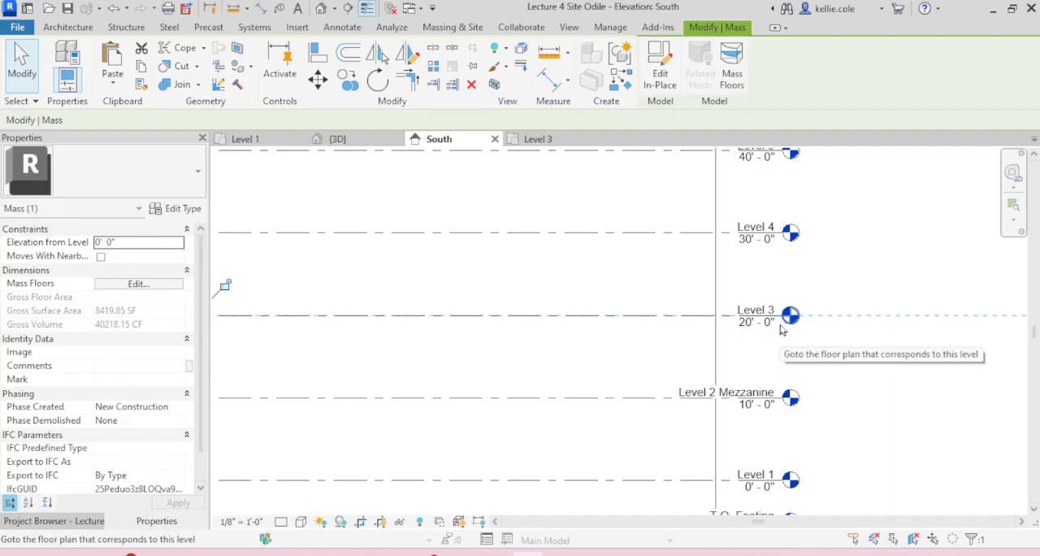
scroll(497, 303, "down", 3)
middle_click_drag(516, 306, 784, 296)
left_click(561, 275)
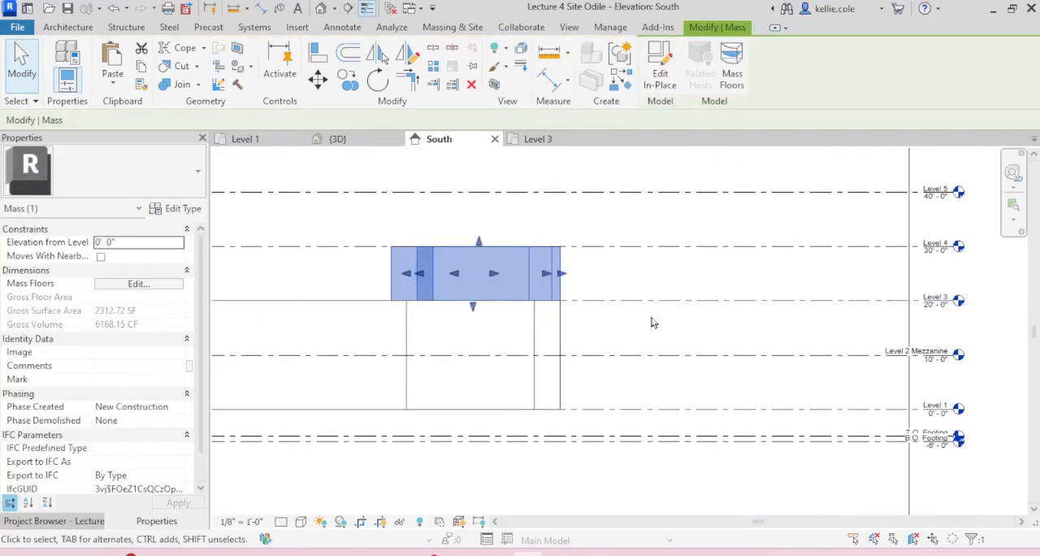
scroll(474, 307, "up", 4)
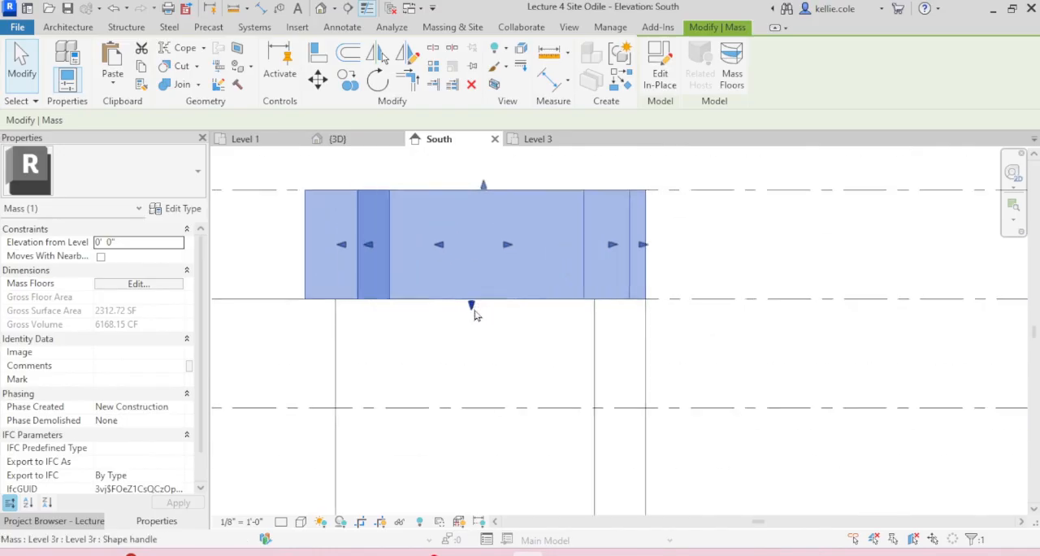
left_click_drag(473, 307, 476, 284)
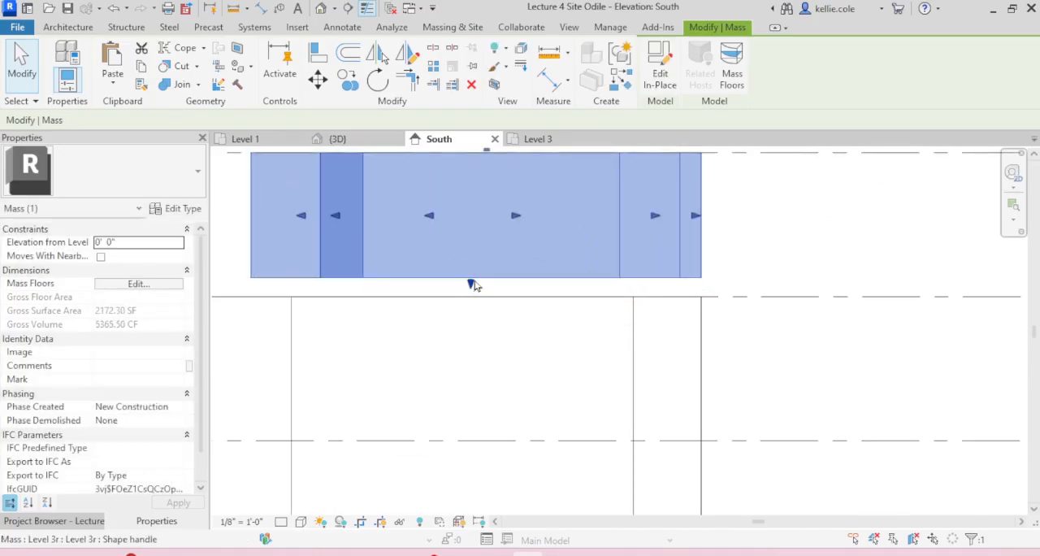
key("i")
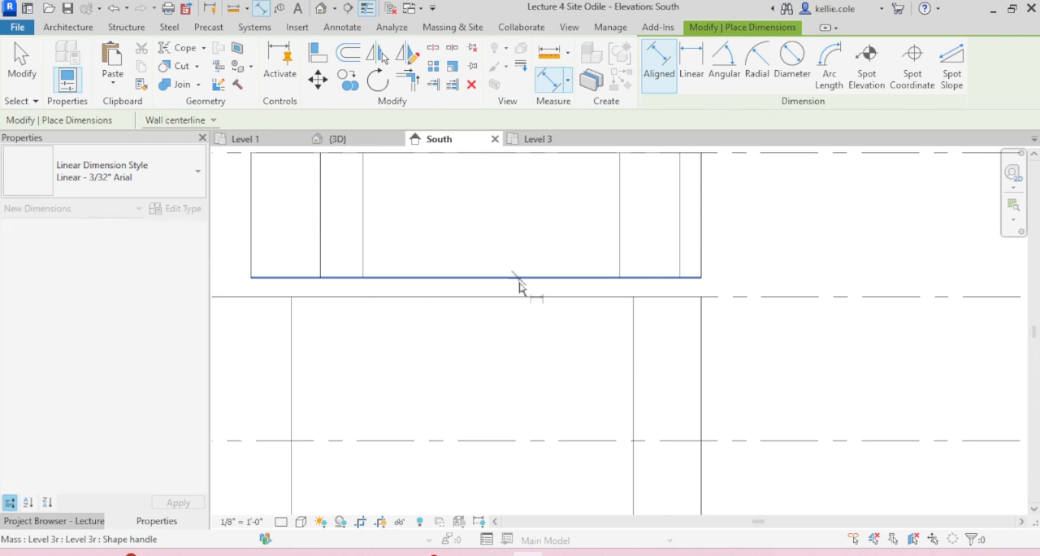
left_click(521, 300)
left_click(815, 335)
key("Escape")
key("Escape")
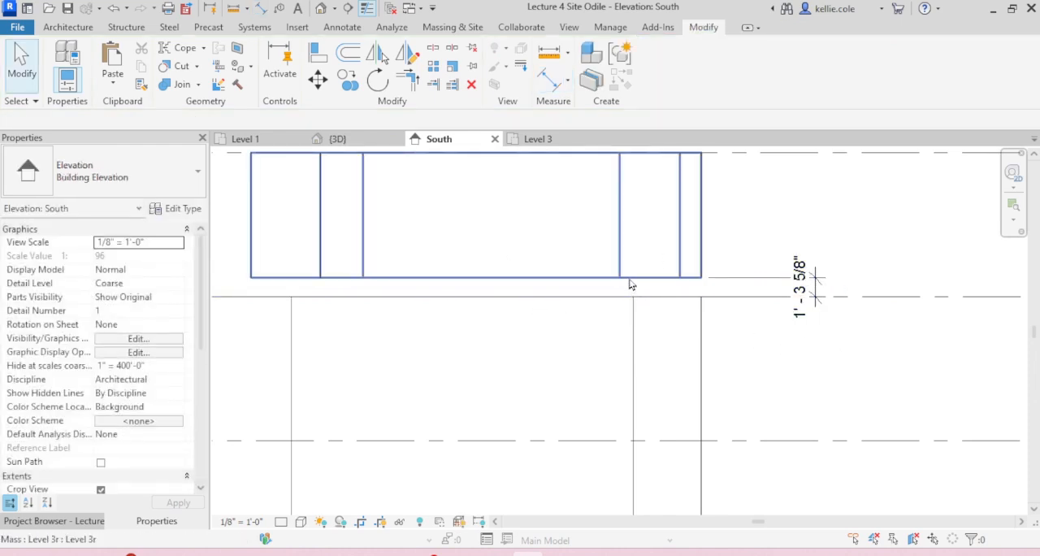
Step: Raise the underside of the Level 3r mass to 3'-0" above Level 3
left_click(624, 279)
left_click_drag(470, 282, 471, 260)
left_click(495, 279)
scroll(495, 279, "down", 3)
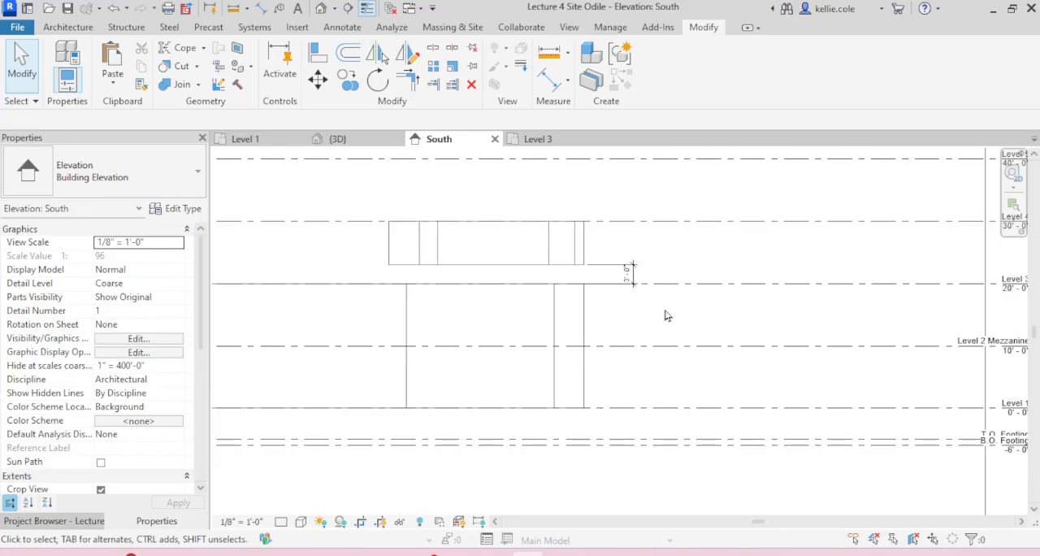
scroll(659, 314, "down", 3)
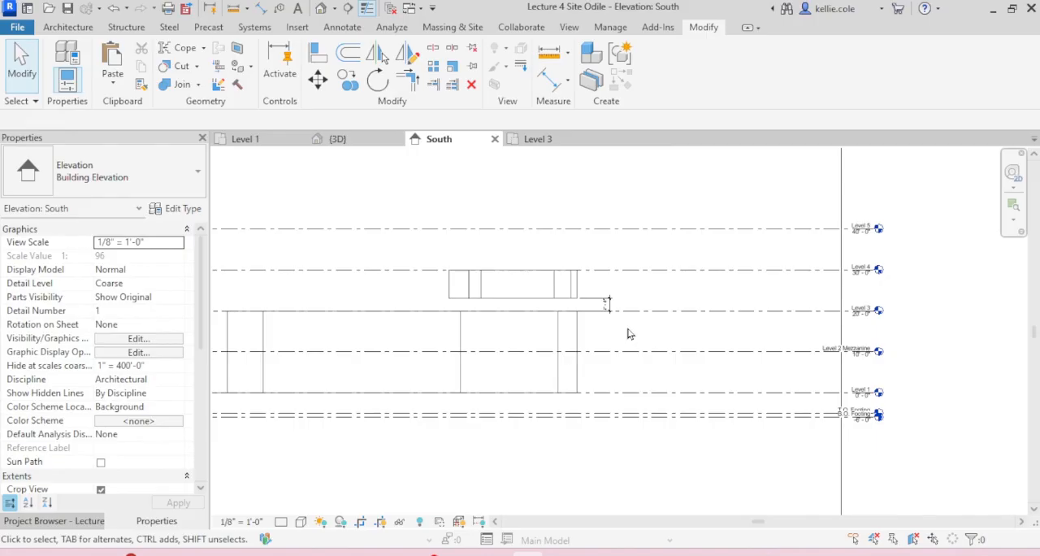
Step: Copy the Level 4_Bedroom_Floor_Plan.jpg image from the Level 1 plan and open the Level 4 floor plan
left_click(248, 140)
scroll(514, 400, "down", 5)
scroll(564, 338, "up", 3)
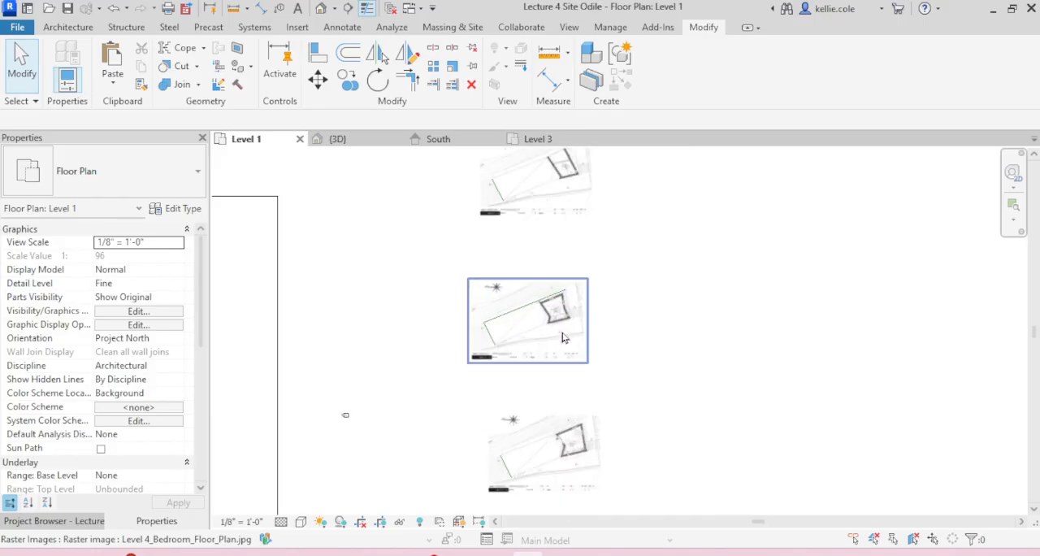
left_click(564, 338)
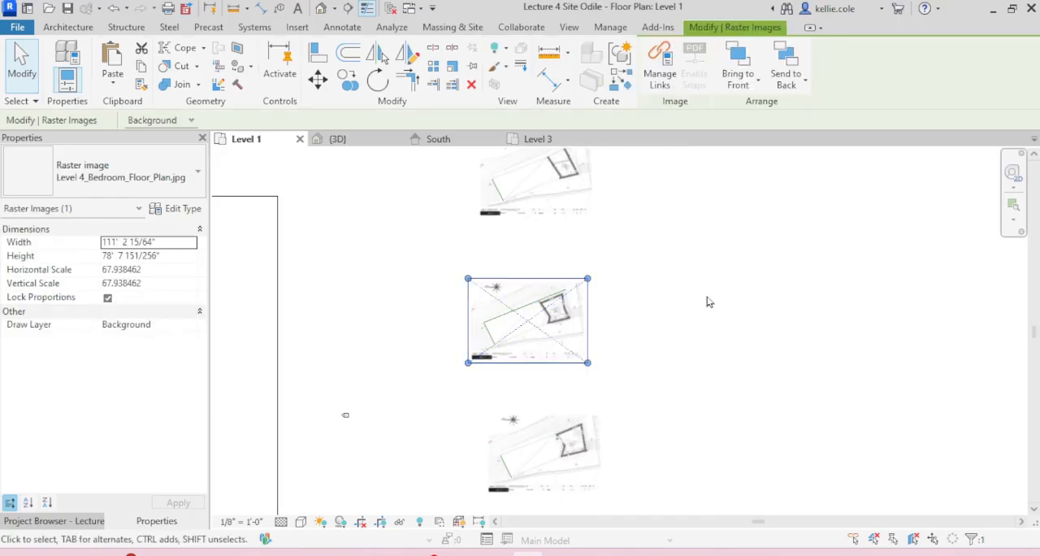
left_click(708, 325)
left_click(61, 522)
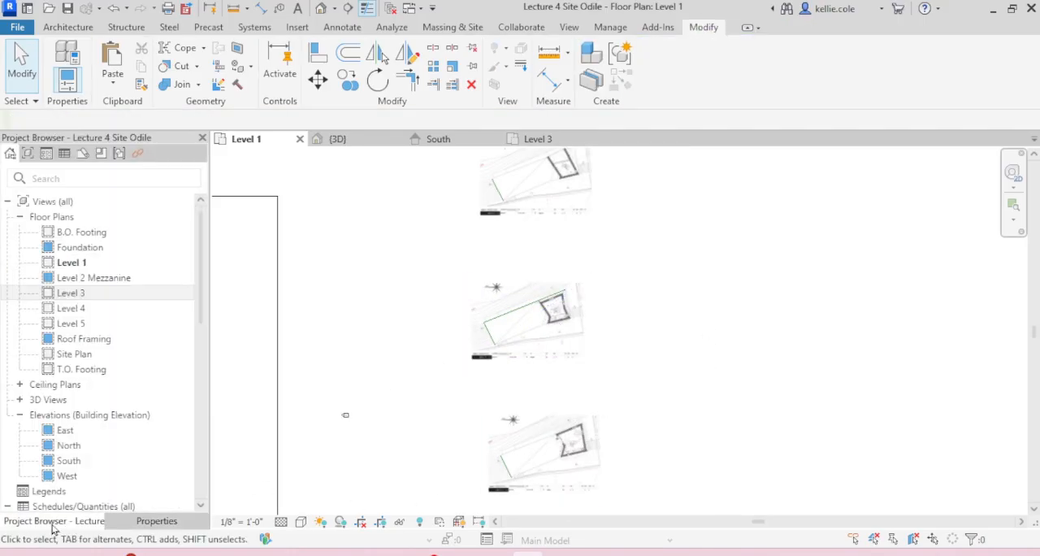
double_click(79, 315)
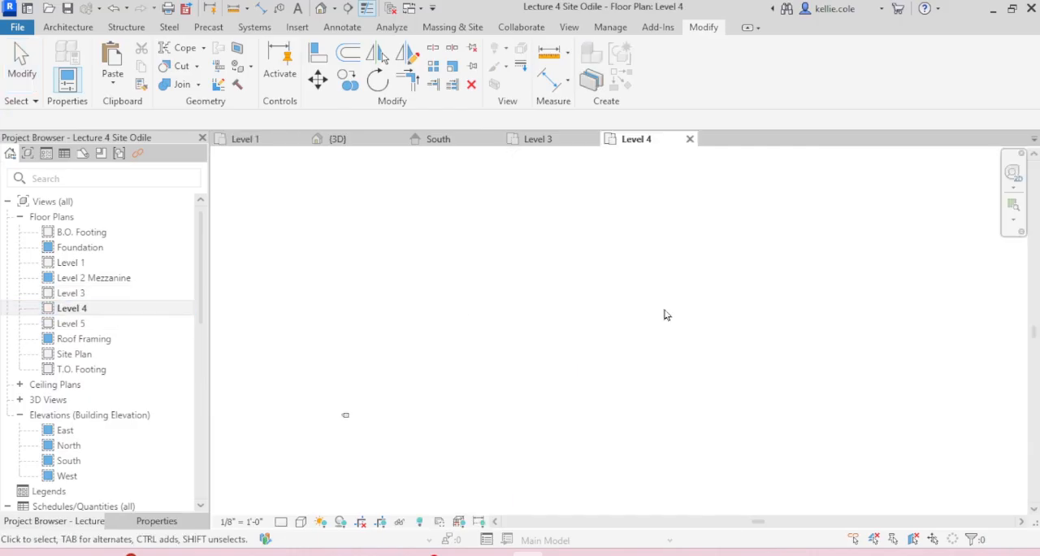
middle_click_drag(891, 277, 876, 278)
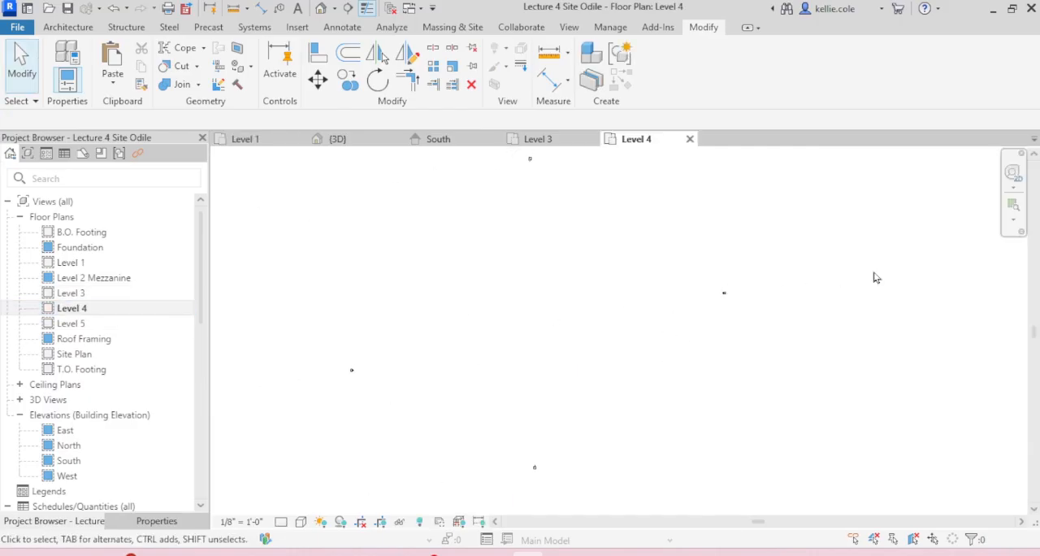
Step: Set the underlay base level of the Level 4 plan to Level 2 Mezzanine so the masses below serve as a reference
left_click(155, 521)
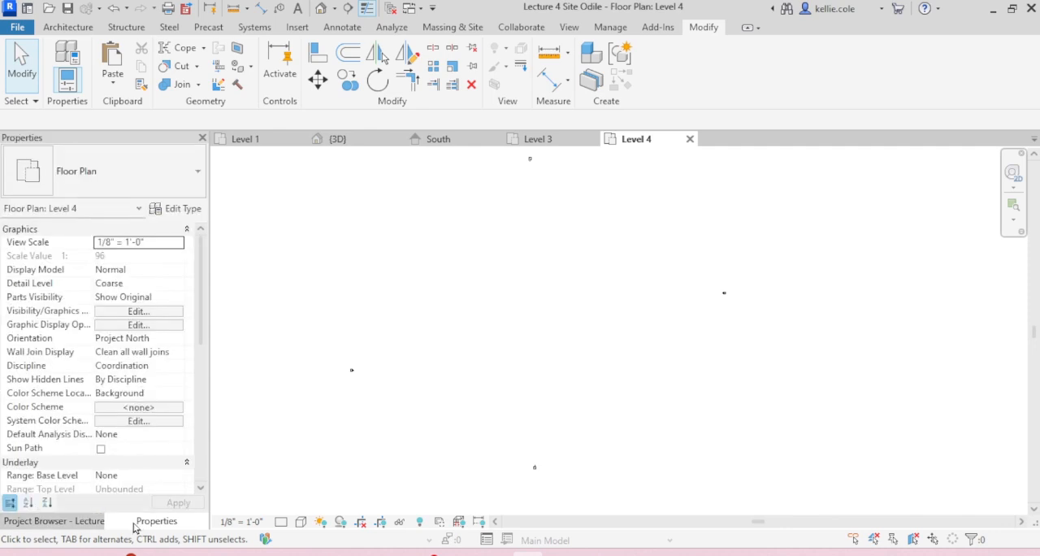
scroll(153, 431, "down", 2)
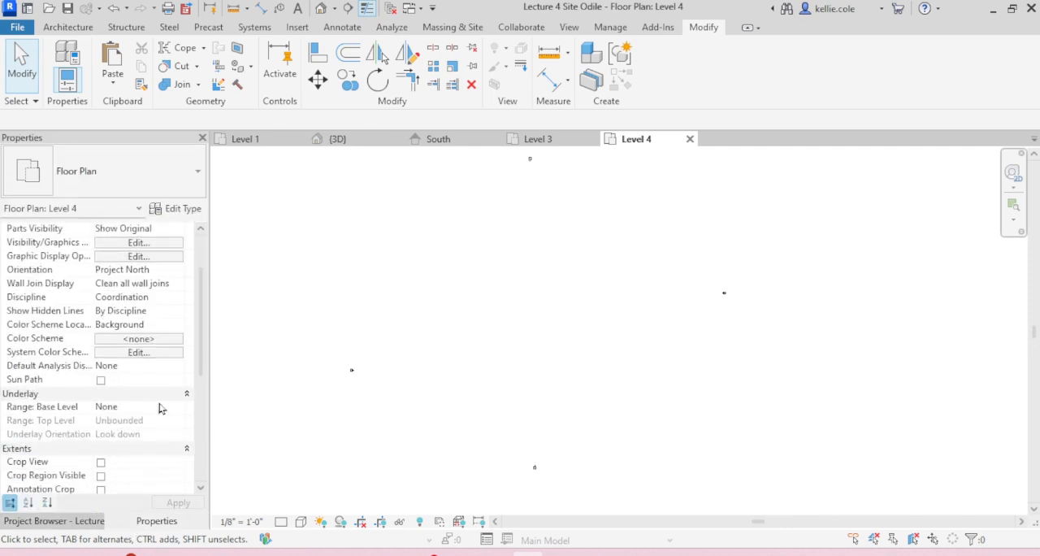
left_click(177, 407)
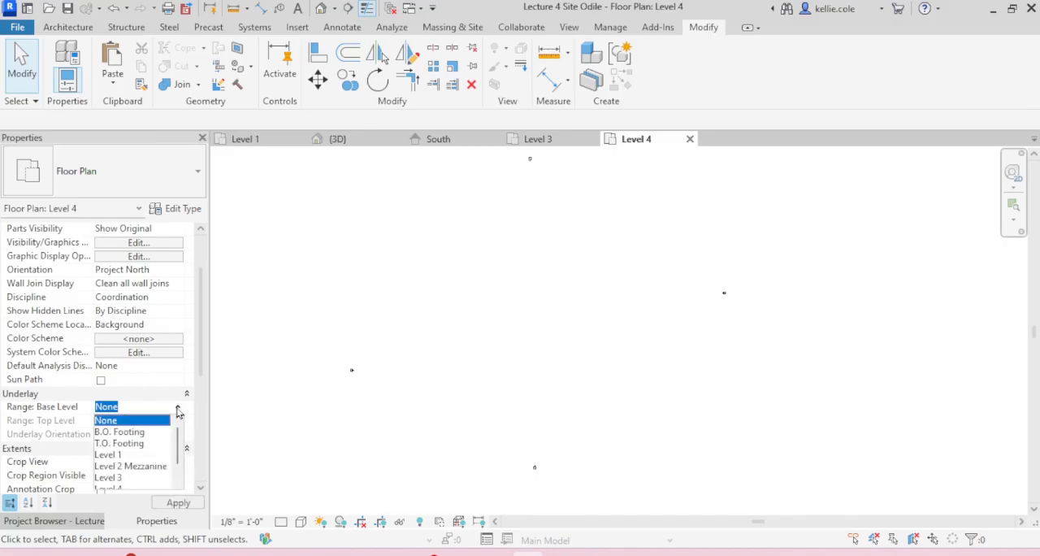
left_click(153, 468)
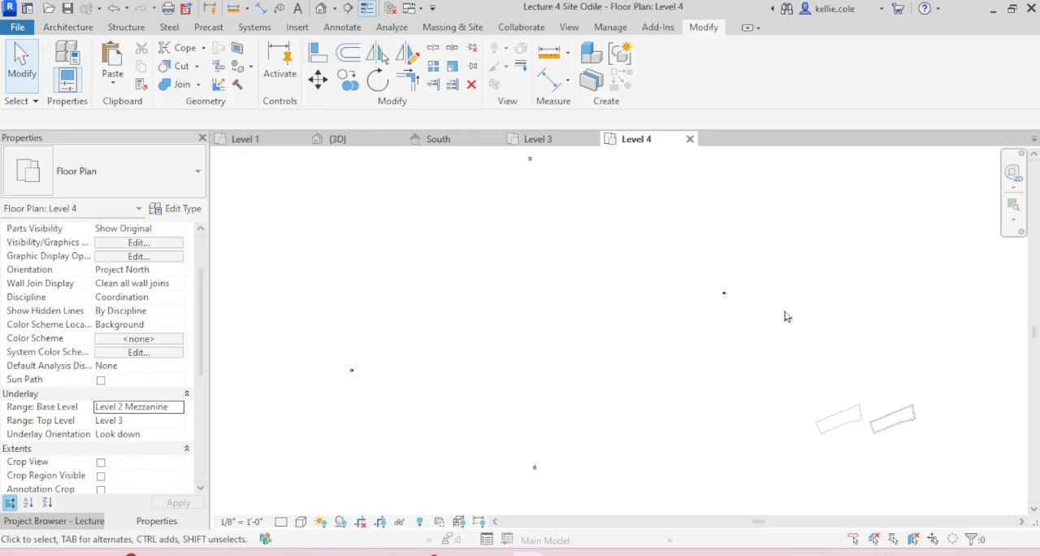
scroll(813, 389, "up", 5)
middle_click_drag(816, 402, 660, 344)
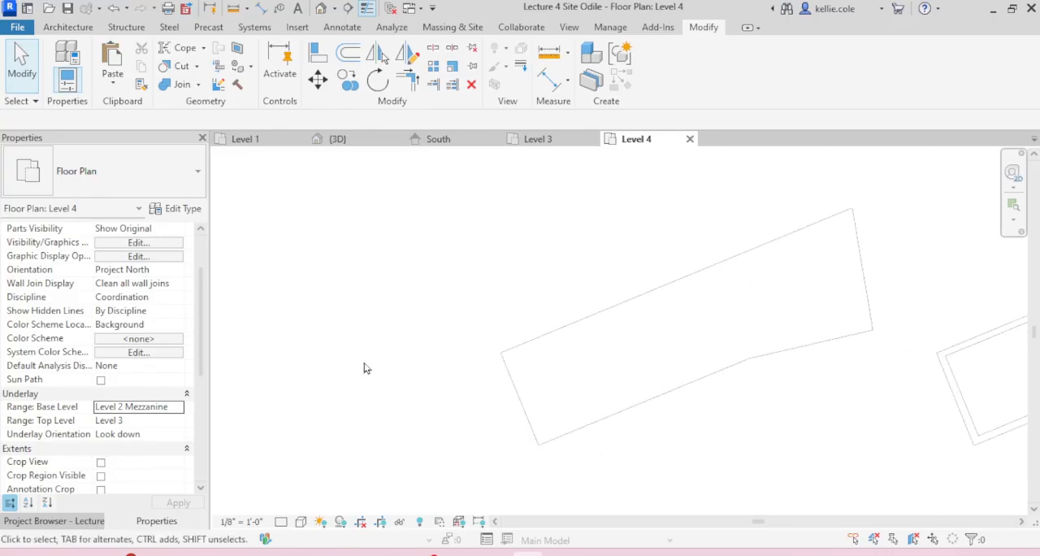
Step: Try Level 1 as the underlay base level of the Level 4 plan and undo the change
left_click(179, 411)
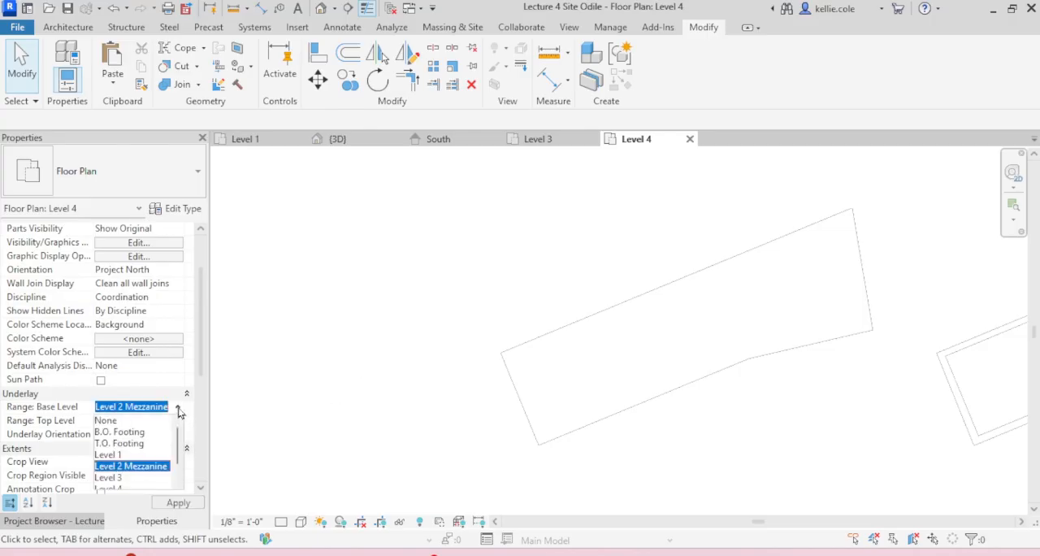
left_click(126, 444)
left_click(180, 409)
left_click(130, 455)
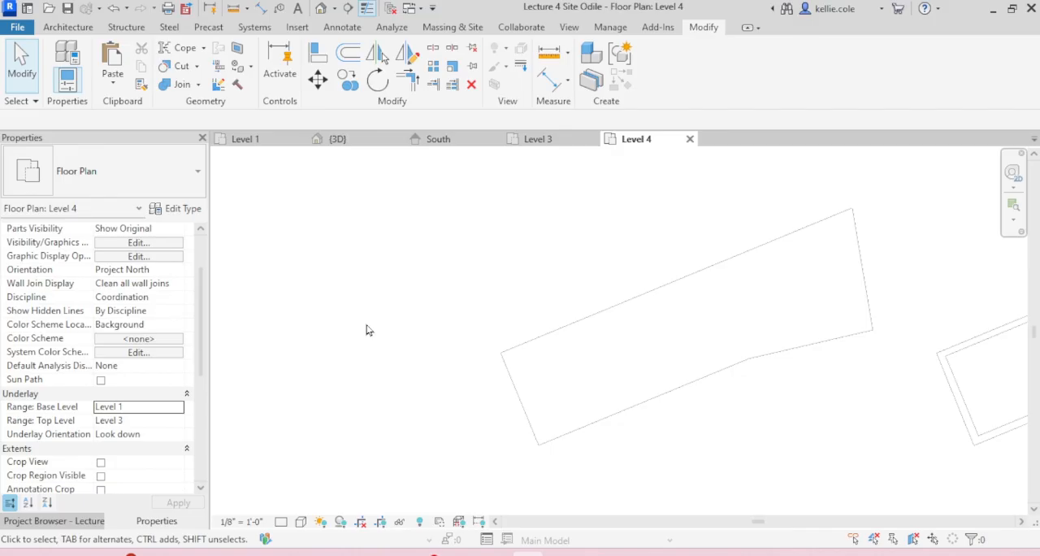
key("ctrl+z")
Step: Paste the copied bedroom floor plan image over the underlaid building outline in the Level 4 plan
scroll(365, 315, "down", 4)
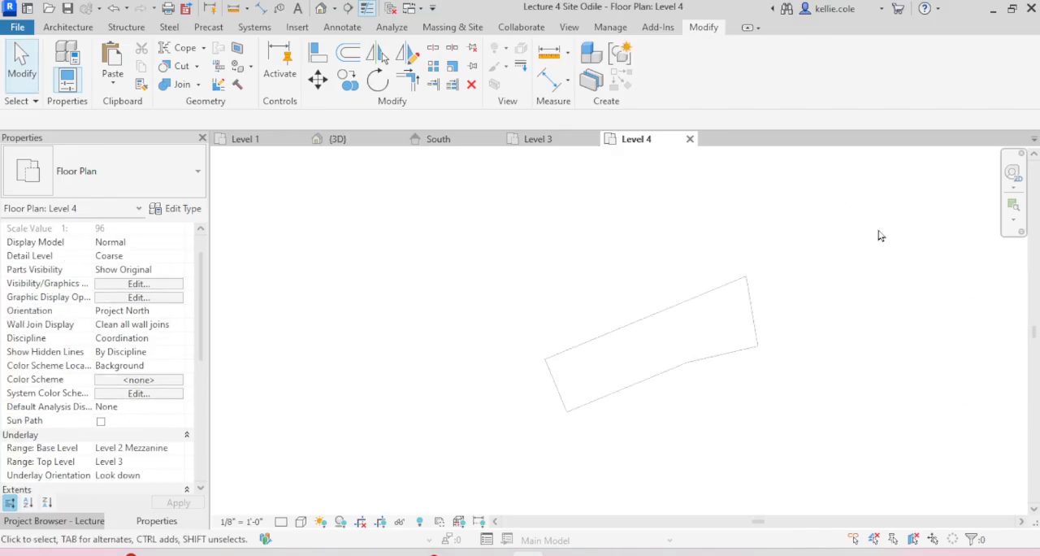
left_click_drag(878, 229, 879, 229)
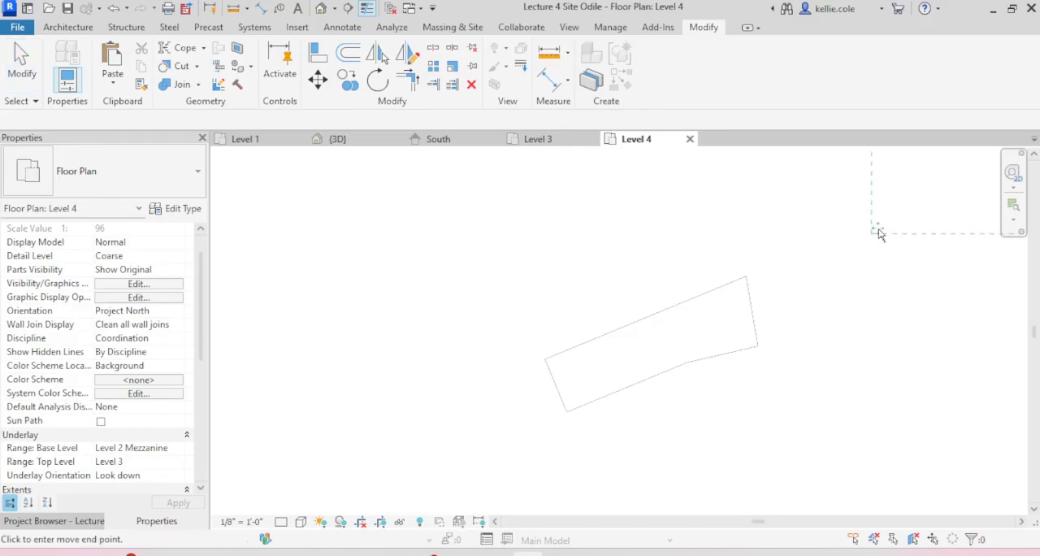
left_click(526, 437)
key("z")
key("f")
scroll(886, 304, "up", 4)
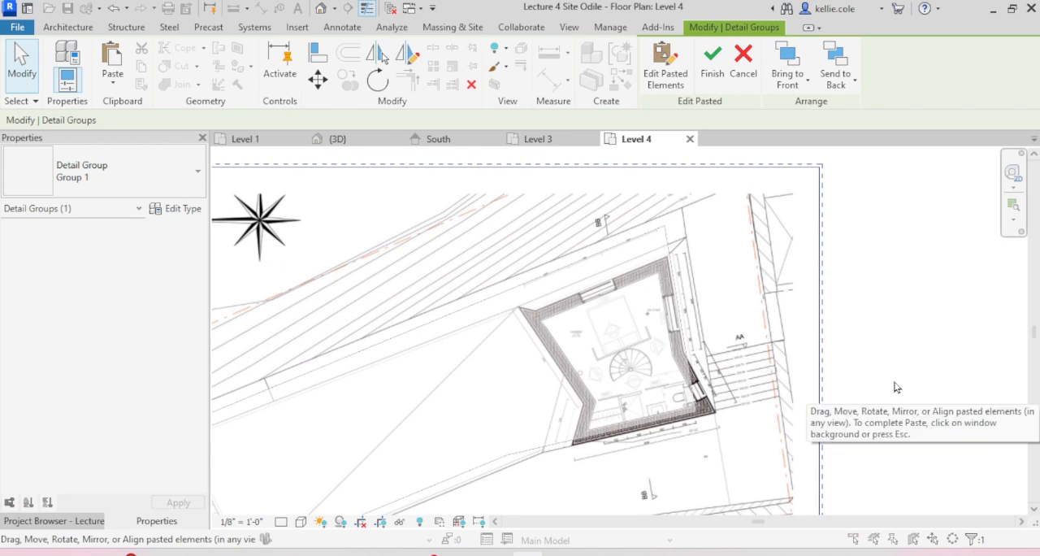
Step: Nudge the pasted floor plan image until its building outline lines up with the underlaid mass, and finish the paste
key("Up")
key("Up")
key("Up")
key("Up")
key("Up")
key("Up")
key("Left")
key("Down")
key("Down")
key("Down")
key("Down")
key("Down")
key("Down")
key("Left")
key("Left")
key("Left")
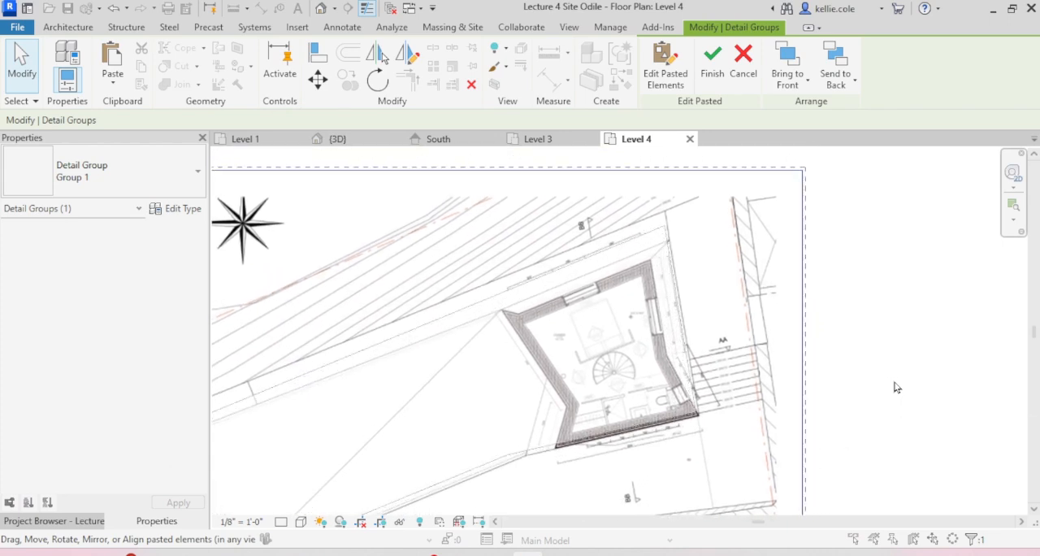
key("Up")
key("Up")
key("Up")
key("Left")
key("Left")
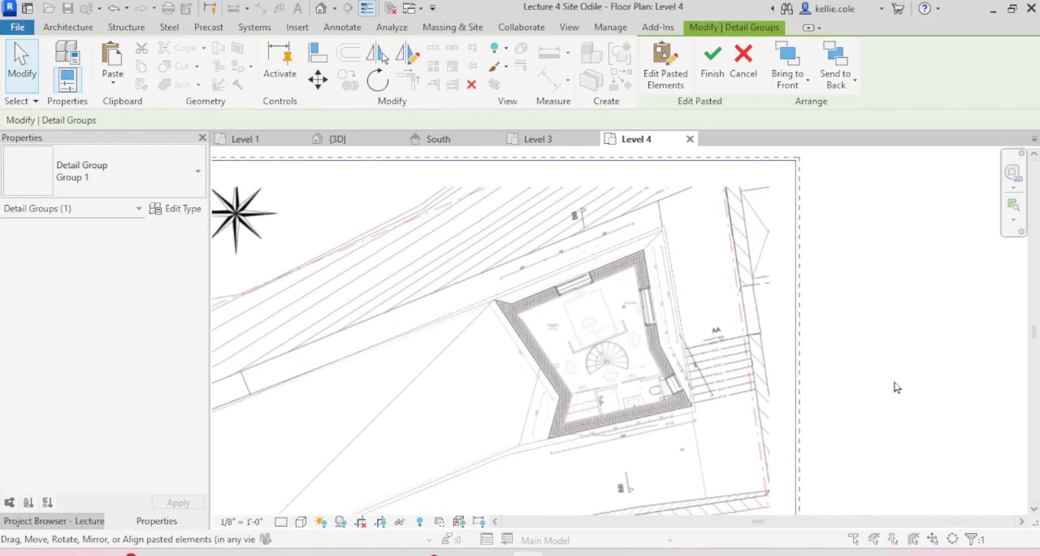
key("Up")
key("Up")
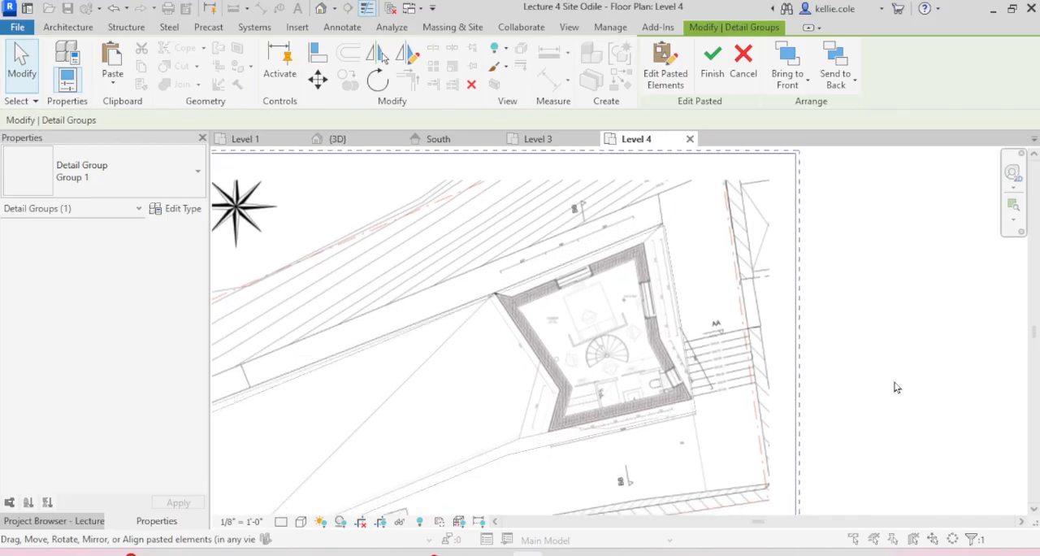
key("Down")
key("Down")
key("Down")
key("Down")
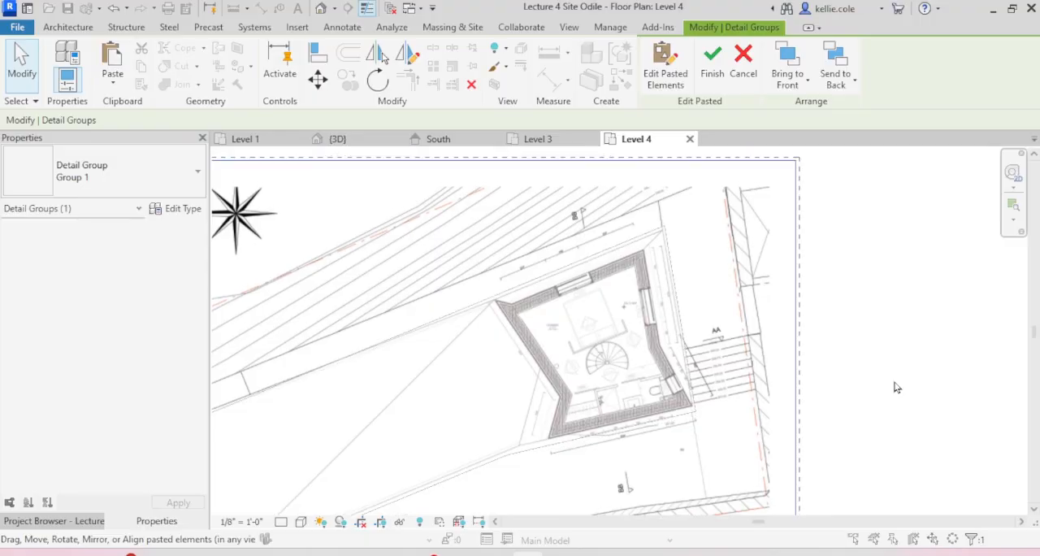
key("Up")
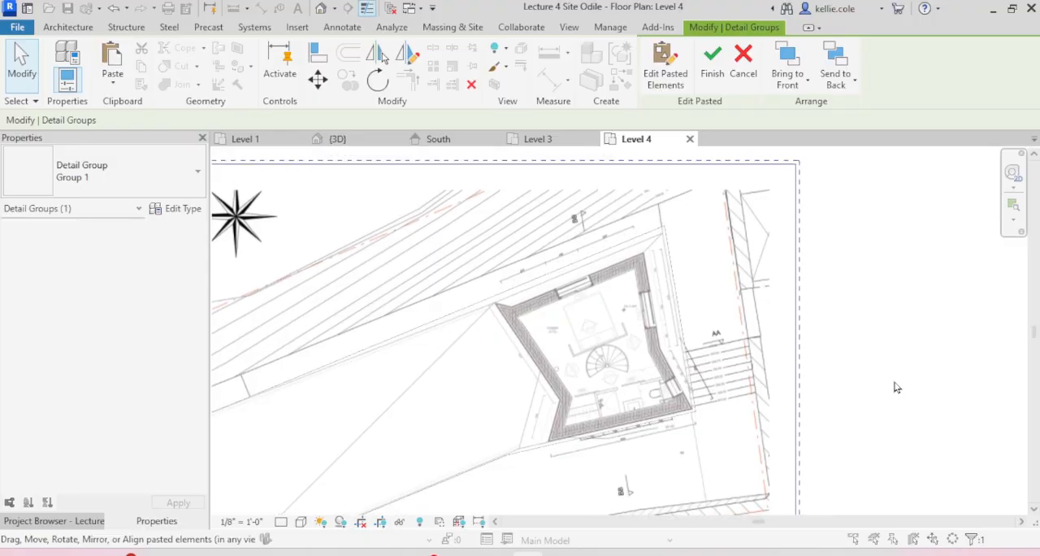
key("Left")
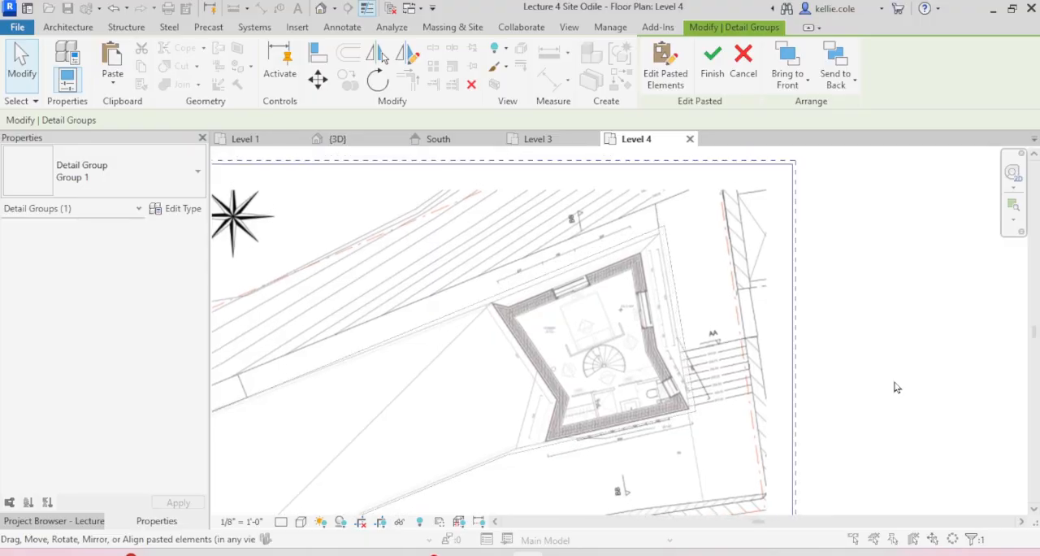
left_click(712, 64)
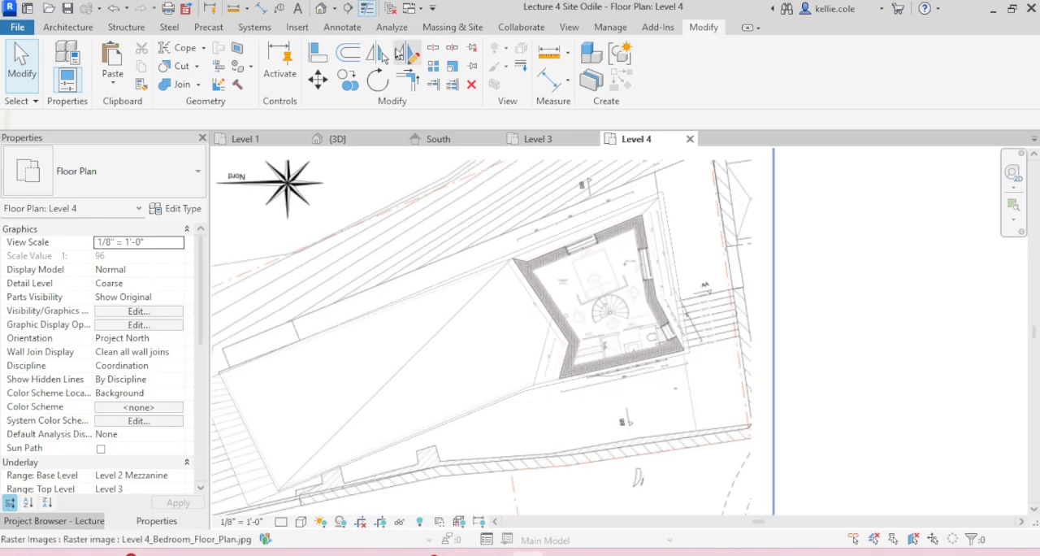
Step: Start an in-place mass named Level 4
left_click(455, 28)
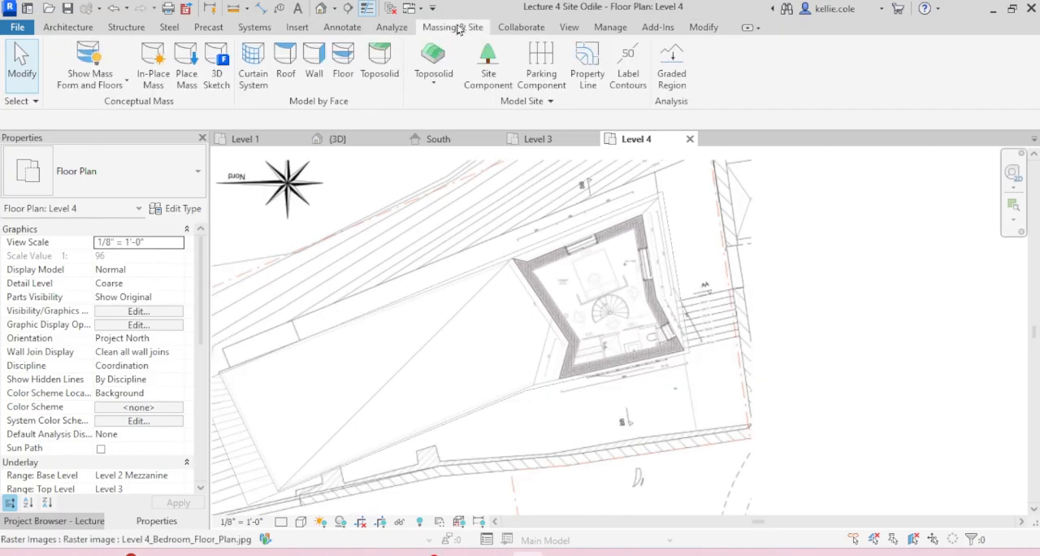
left_click(158, 77)
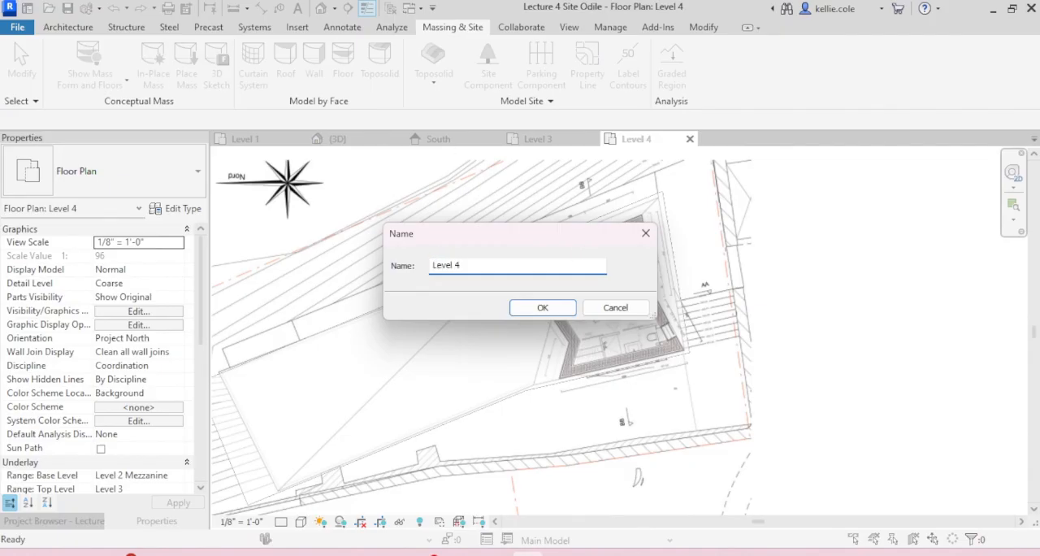
left_click(542, 306)
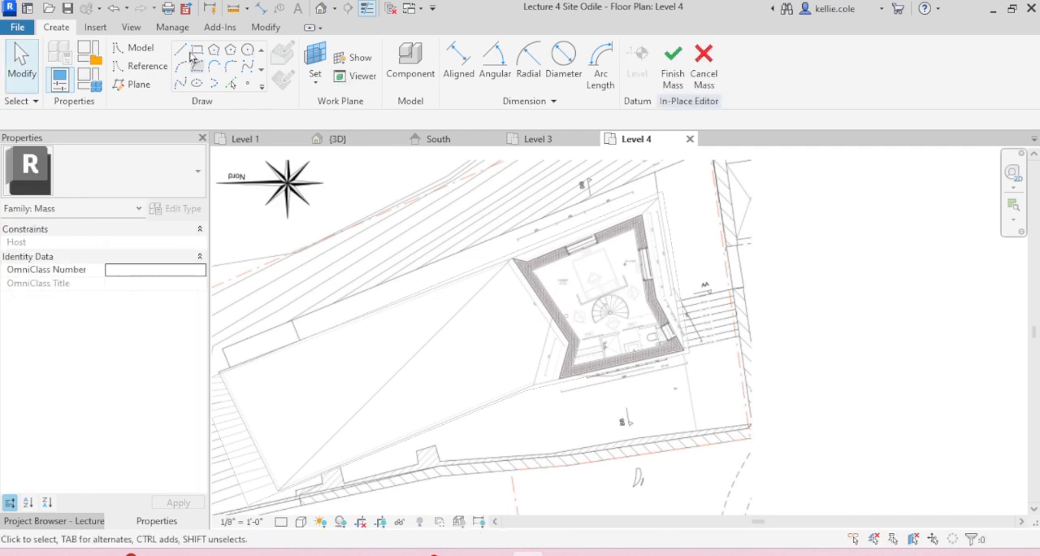
scroll(528, 253, "up", 8)
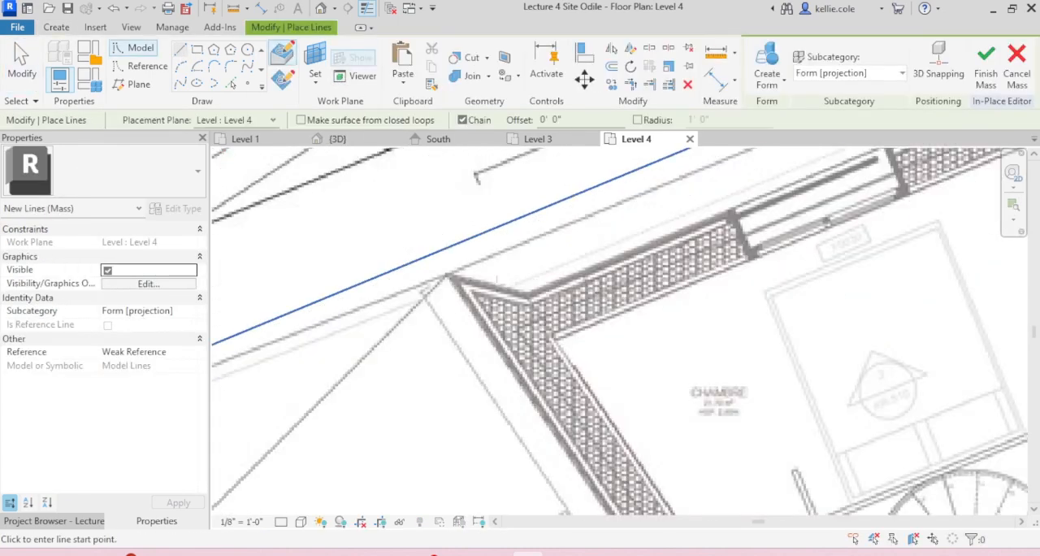
left_click(437, 236)
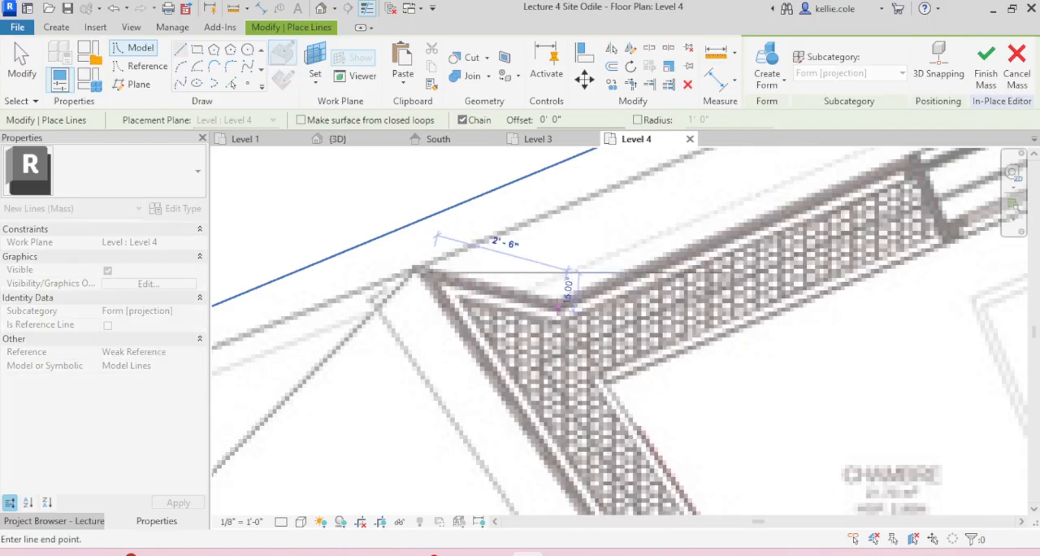
scroll(561, 304, "down", 5)
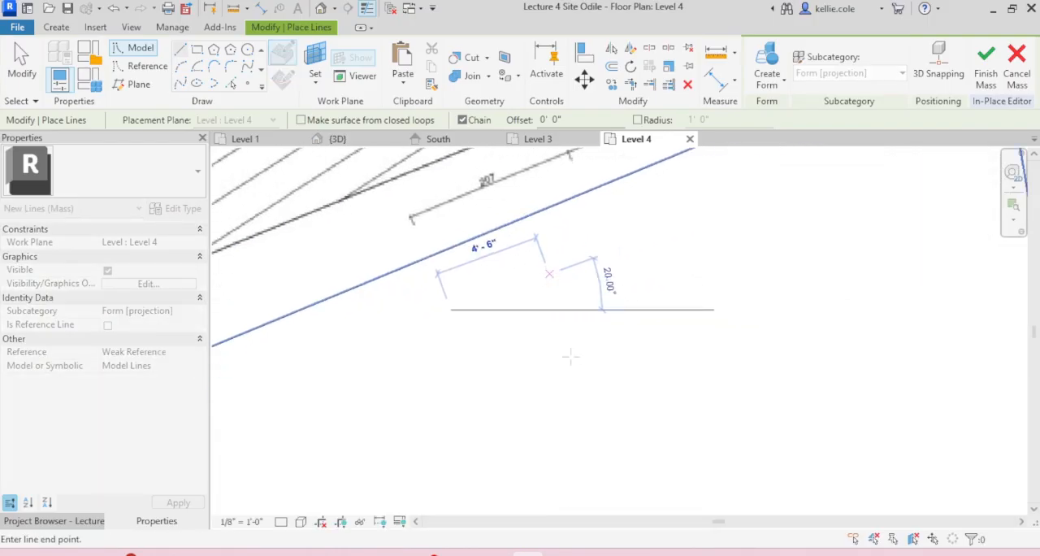
scroll(538, 302, "down", 3)
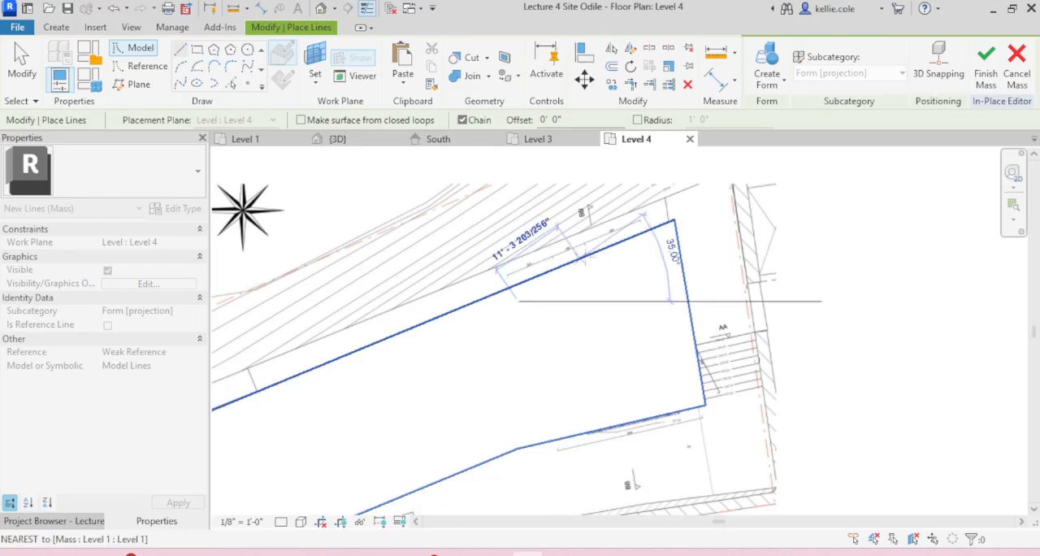
key("Escape")
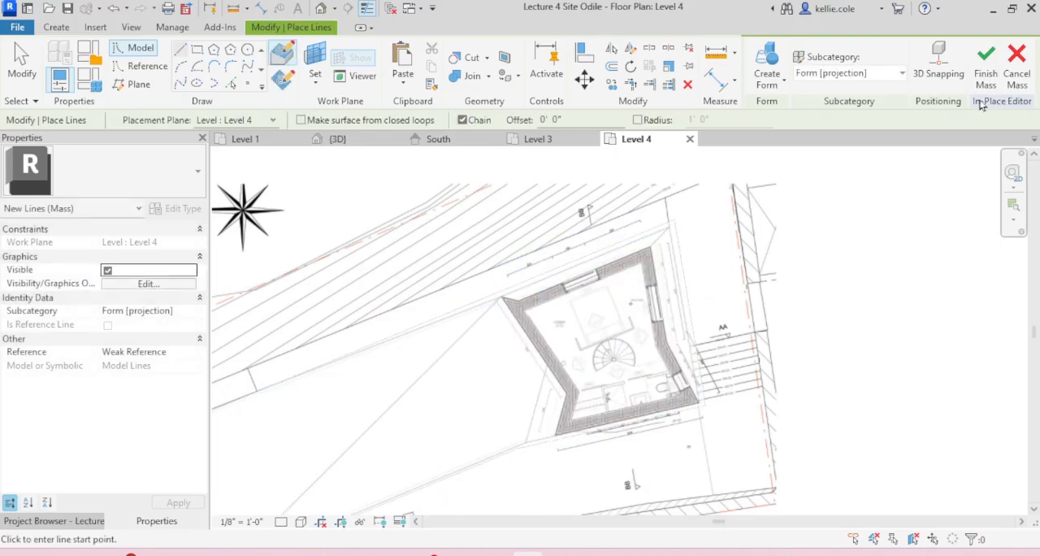
scroll(528, 316, "up", 5)
key("Escape")
left_click_drag(391, 219, 641, 389)
scroll(635, 291, "down", 5)
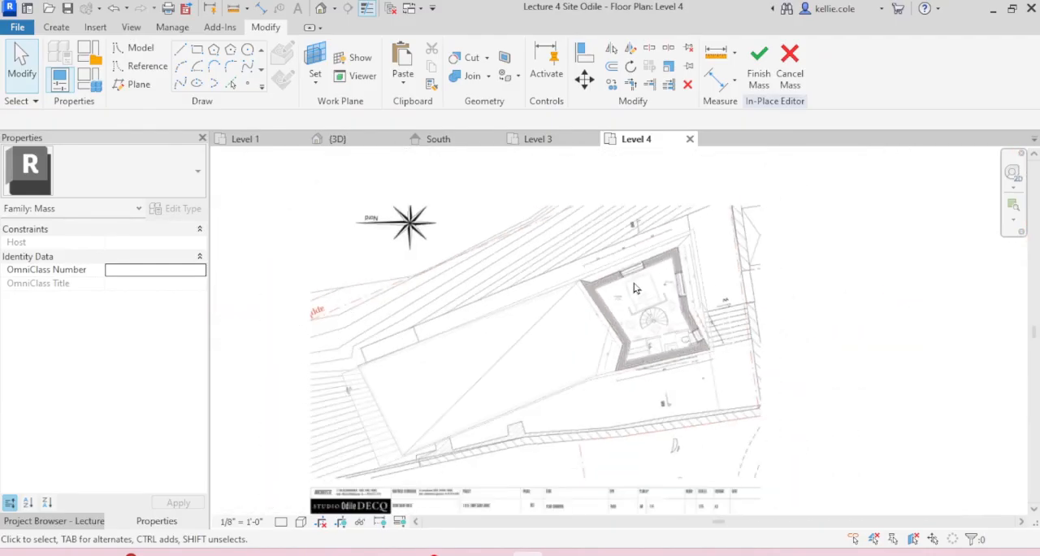
scroll(650, 319, "down", 2)
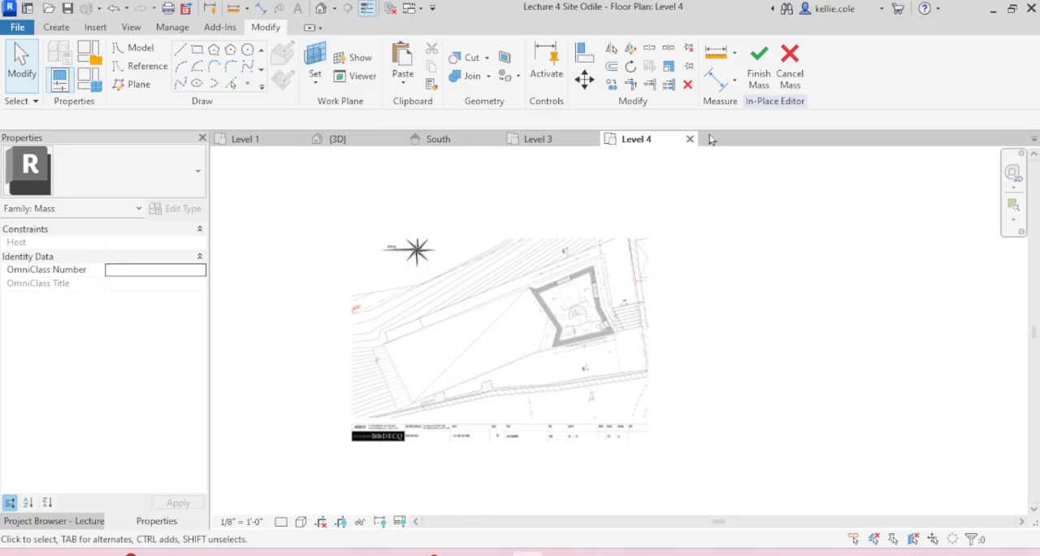
Step: Finish the Level 4 in-place mass without adding any geometry and dismiss the warning
left_click(757, 74)
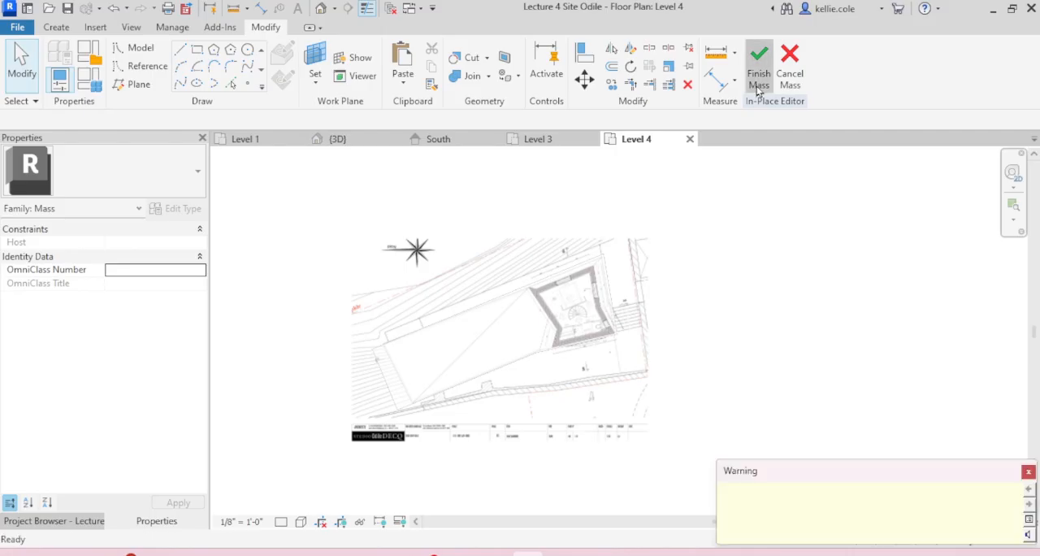
left_click(1028, 471)
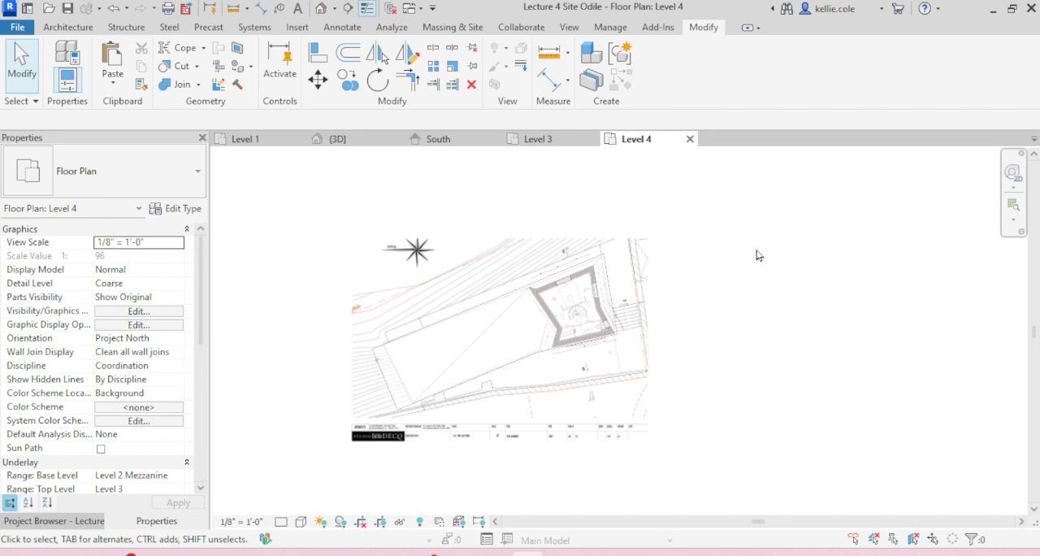
Step: Move the Level 4 bedroom floor plan image straight down, clear of the underlaid building outline
left_click(645, 259)
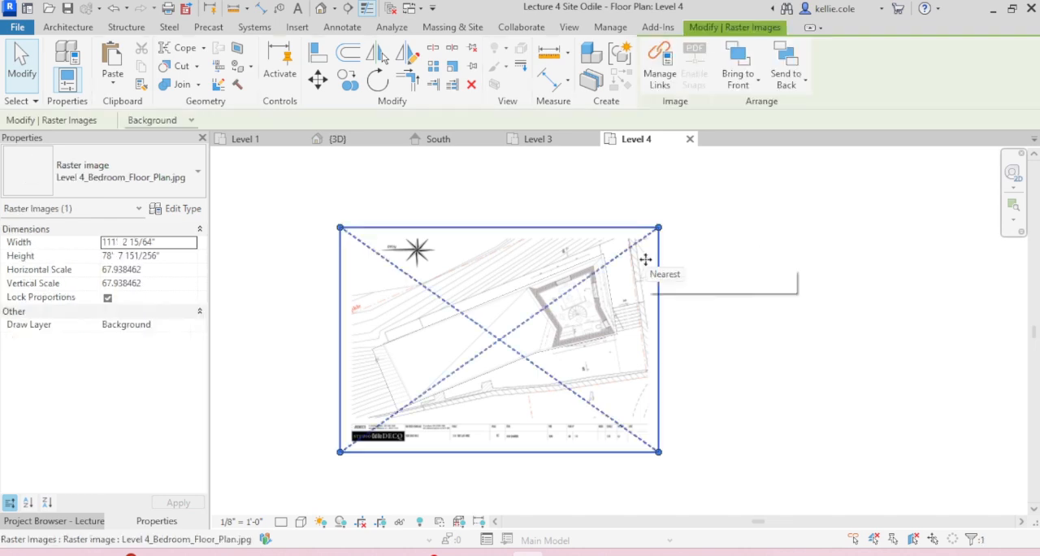
scroll(661, 328, "down", 1)
middle_click_drag(661, 328, 626, 195)
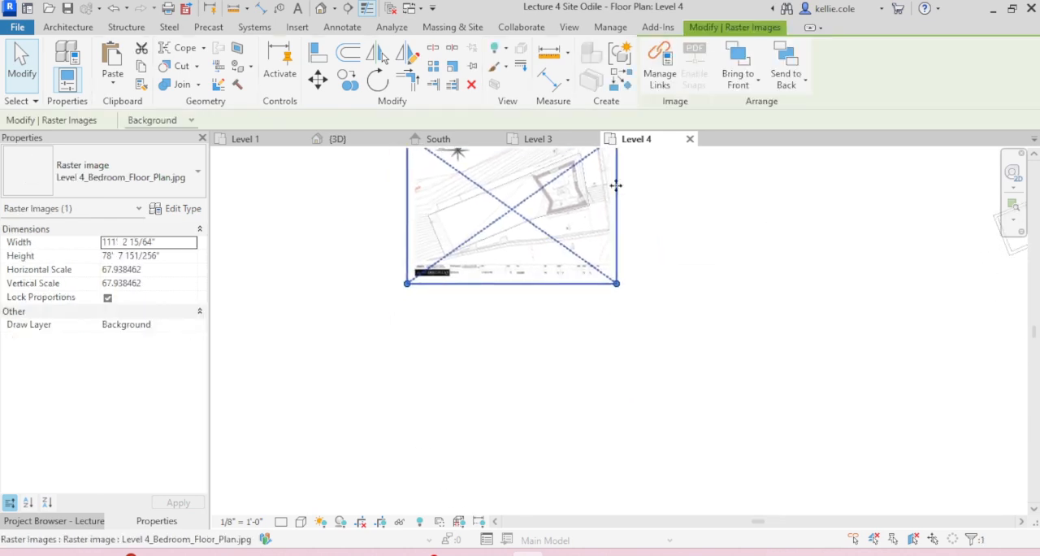
key("m")
key("v")
left_click(658, 204)
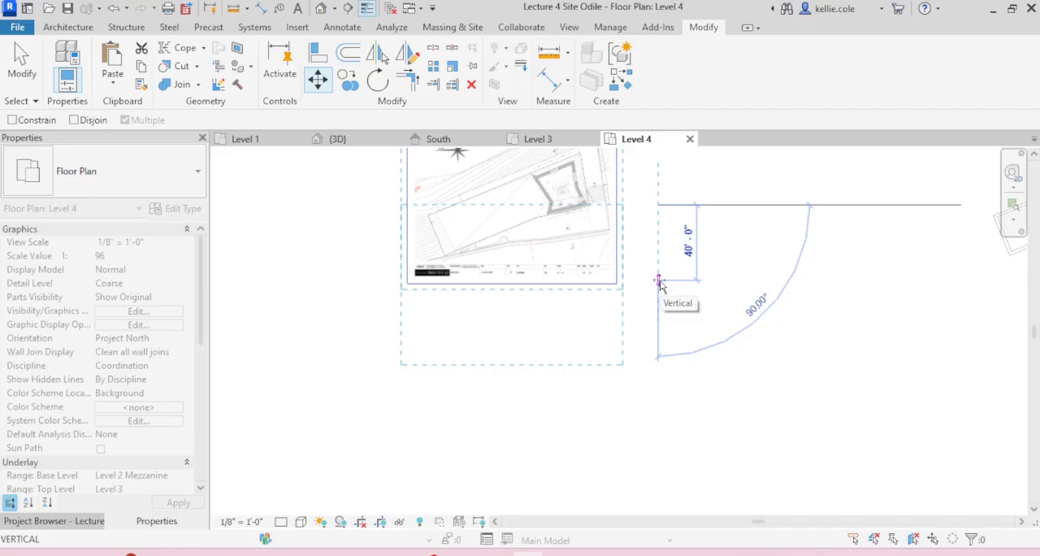
type("100'")
key("Return")
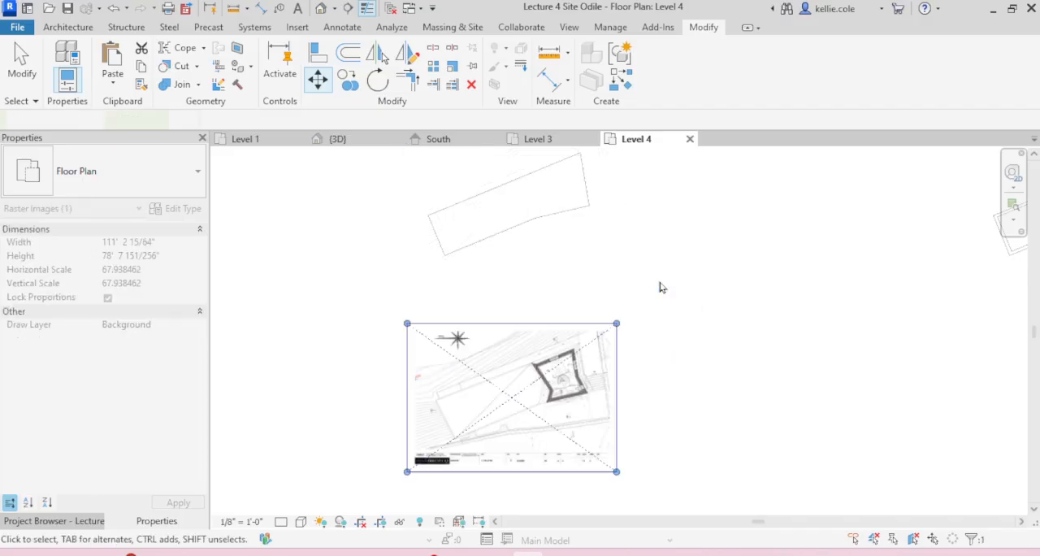
key("Escape")
Step: Start an in-place mass named Level 4r over the moved bedroom floor plan
scroll(573, 398, "up", 4)
scroll(515, 320, "up", 5)
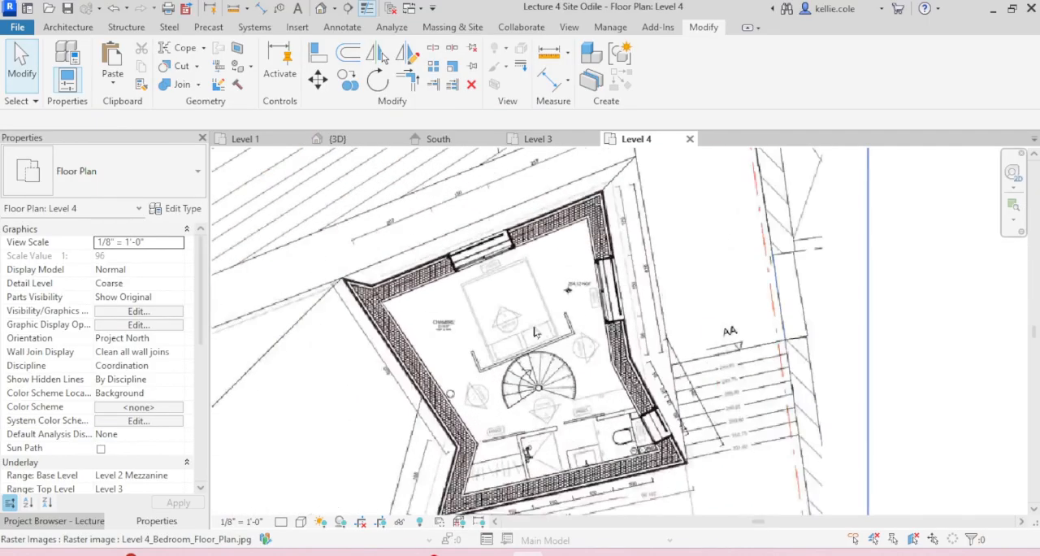
scroll(527, 326, "down", 1)
middle_click_drag(528, 323, 577, 274)
left_click(447, 28)
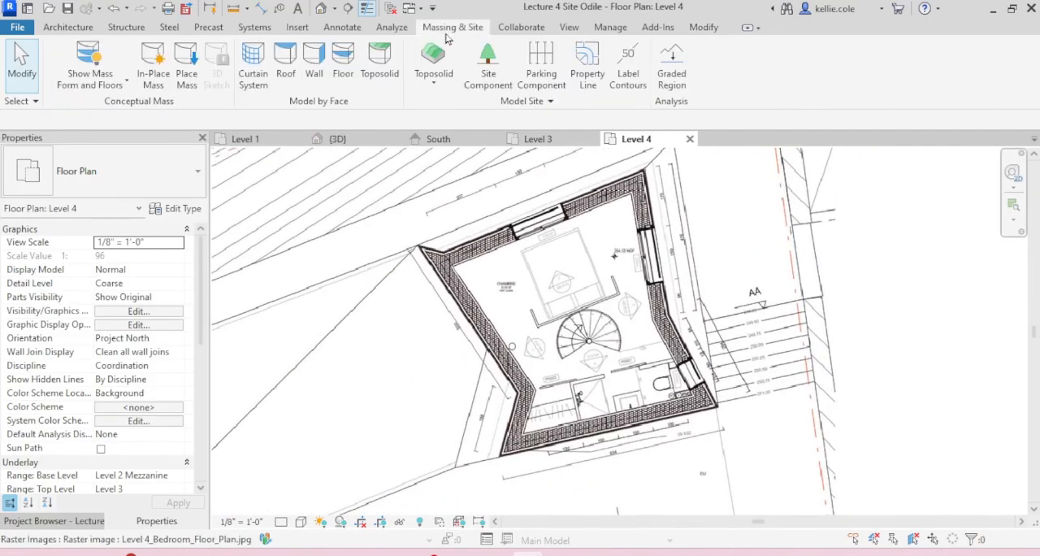
left_click(153, 69)
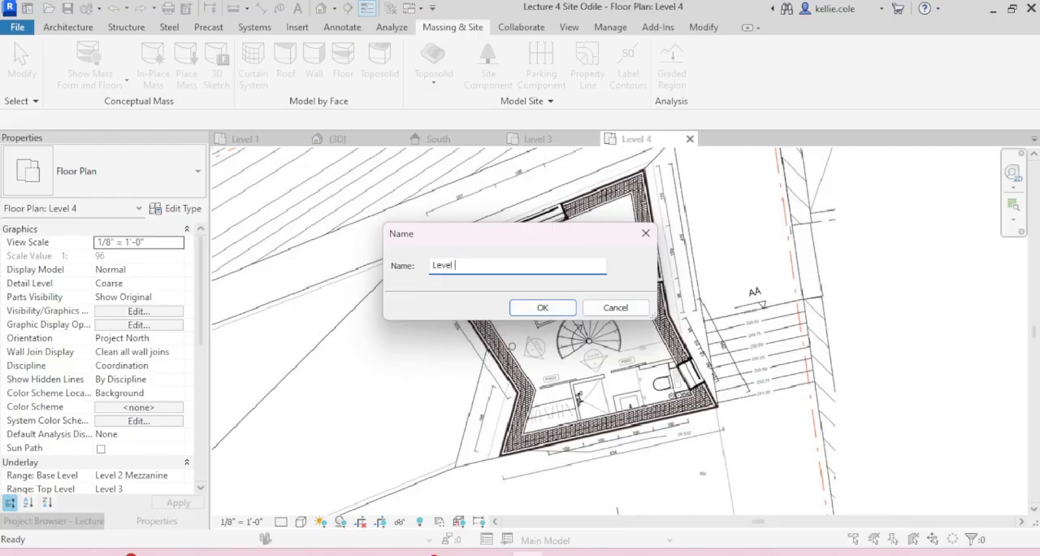
left_click(544, 308)
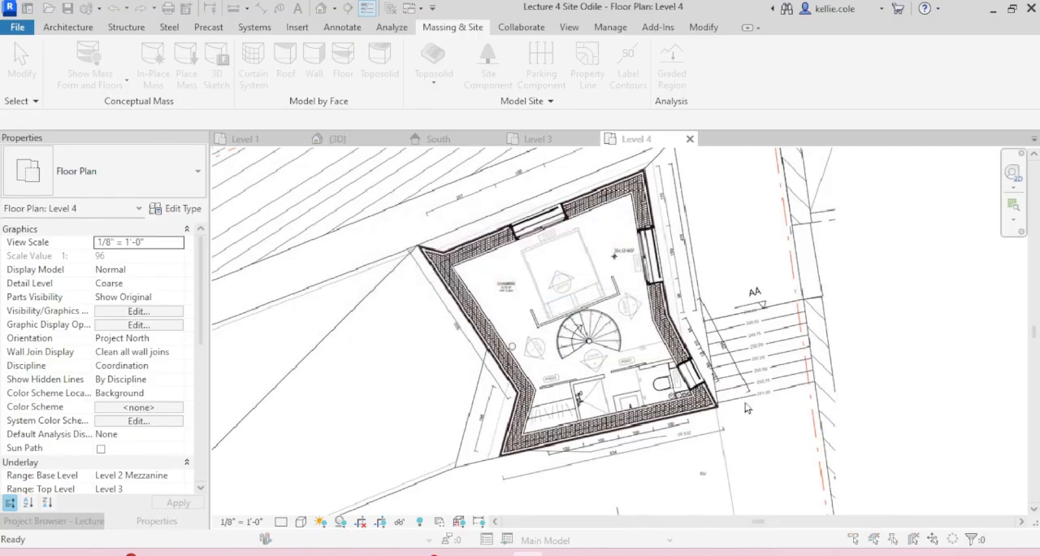
left_click(556, 290)
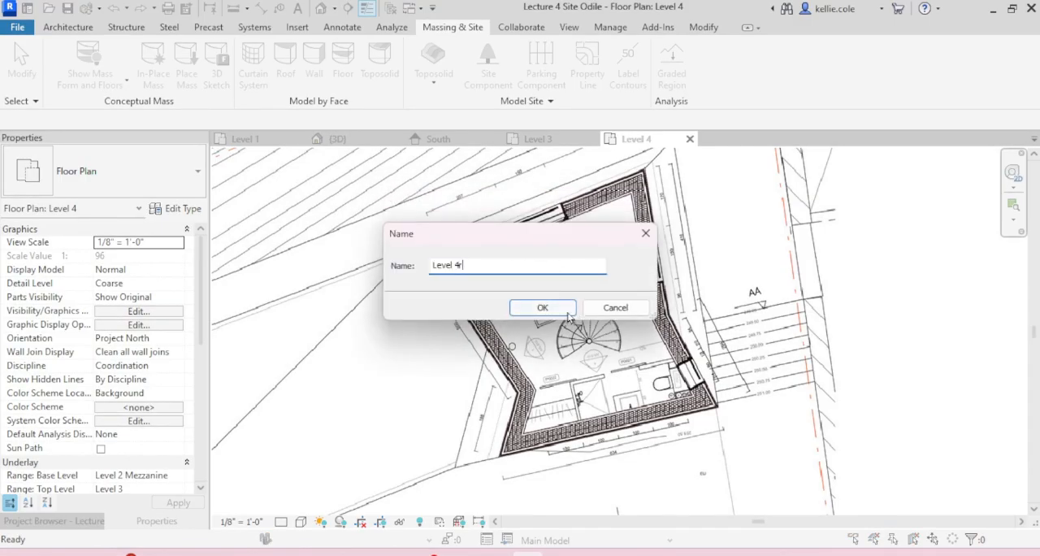
left_click(569, 315)
Step: Start tracing the bedroom's outer wall outline with model lines, from the northwest corner along the north wall to the bend in the east wall
left_click(186, 52)
scroll(430, 249, "up", 5)
left_click(326, 184)
scroll(394, 366, "down", 3)
middle_click_drag(394, 376, 107, 495)
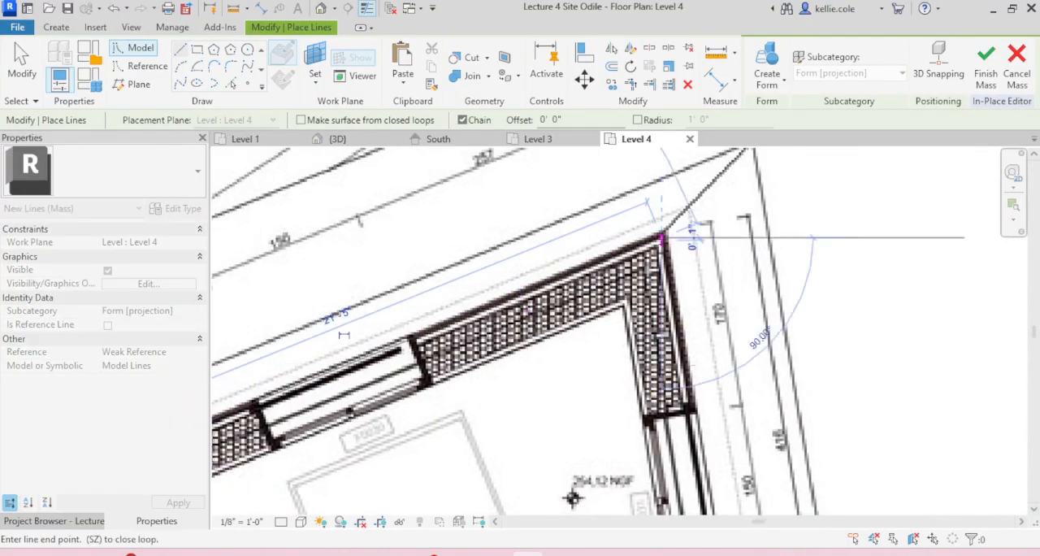
scroll(696, 441, "down", 3)
middle_click_drag(696, 443, 682, 170)
scroll(705, 256, "up", 3)
left_click(700, 310)
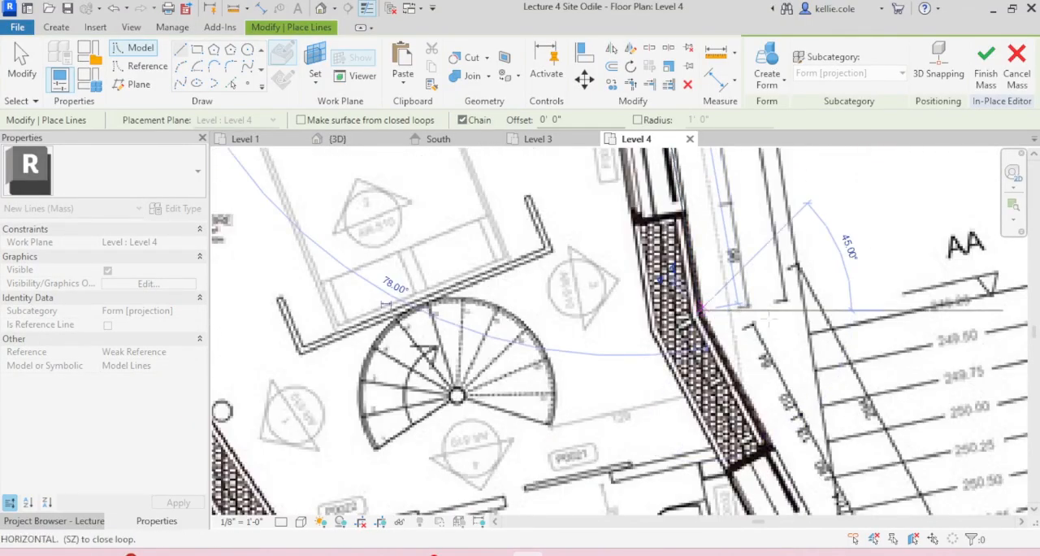
Step: Continue the outline through the southeast and southwest corners and along the bent west wall, closing it at the starting corner
scroll(723, 390, "down", 2)
middle_click_drag(723, 390, 671, 210)
scroll(768, 350, "up", 3)
left_click(699, 426)
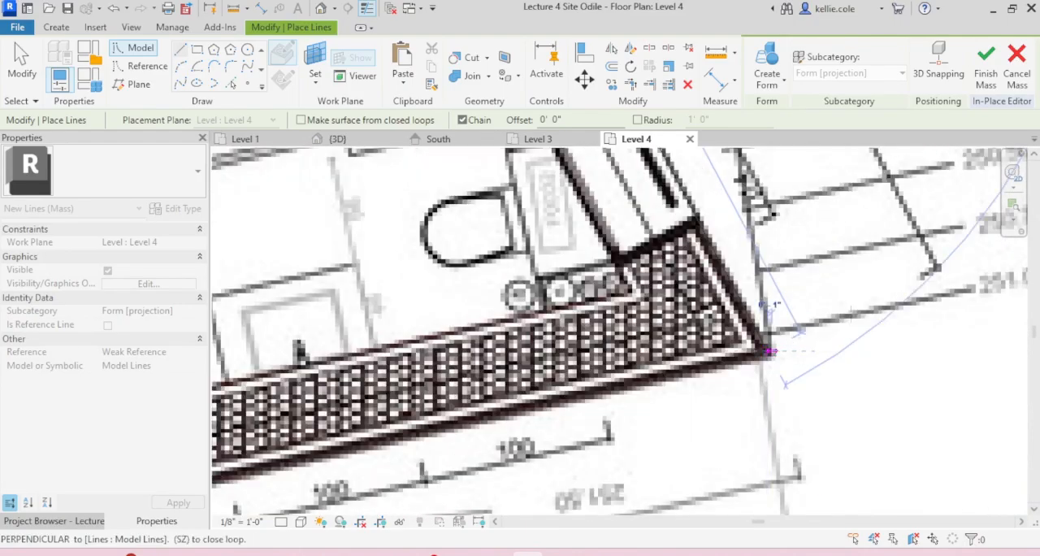
scroll(699, 426, "down", 3)
scroll(390, 439, "up", 3)
left_click(375, 418)
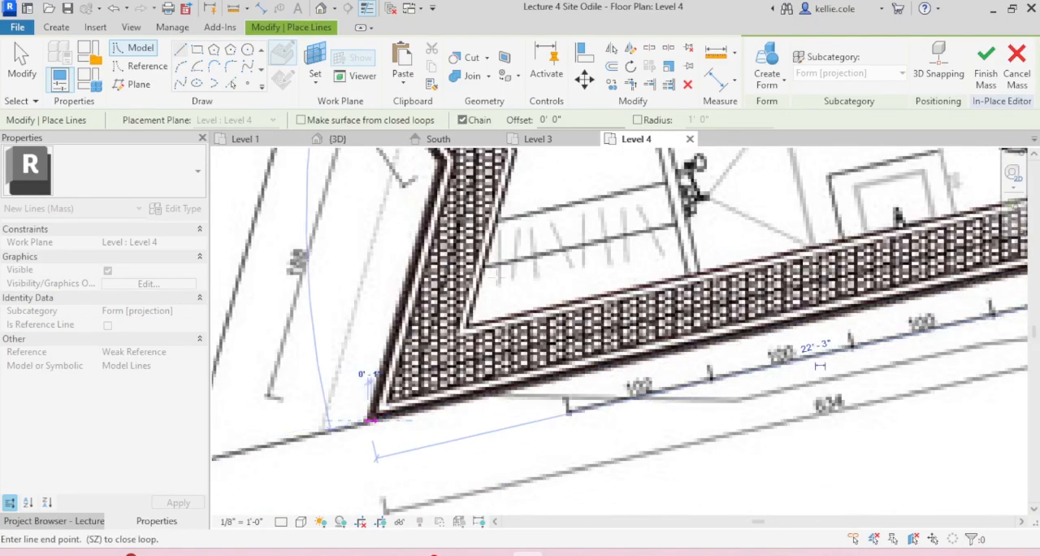
middle_click_drag(398, 173, 502, 351)
left_click(554, 342)
scroll(608, 273, "down", 3)
middle_click_drag(605, 244, 624, 438)
left_click(429, 258)
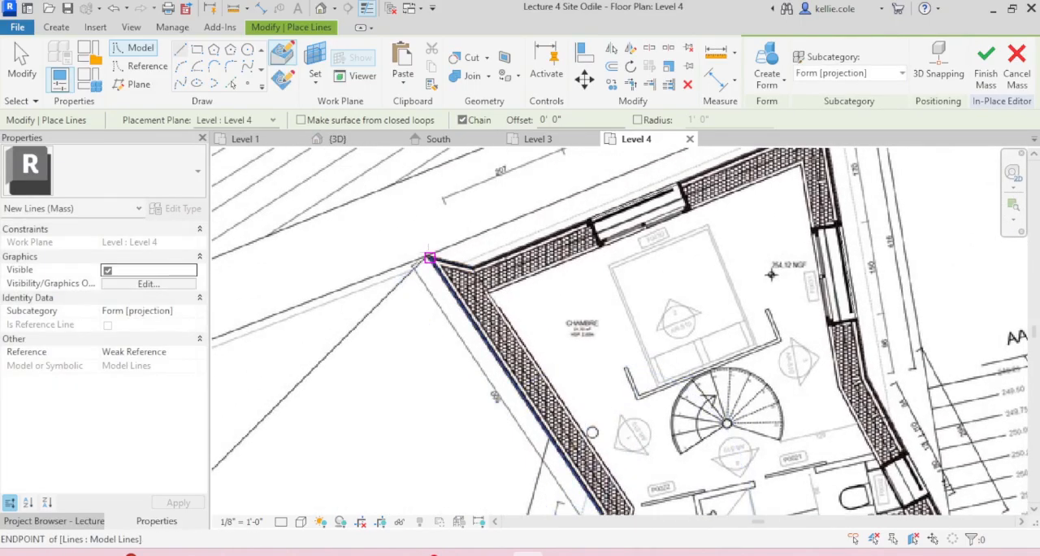
key("Escape")
key("Escape")
Step: Create a solid form from the closed bedroom outline and finish the in-place mass
left_click(480, 259)
scroll(480, 258, "down", 4)
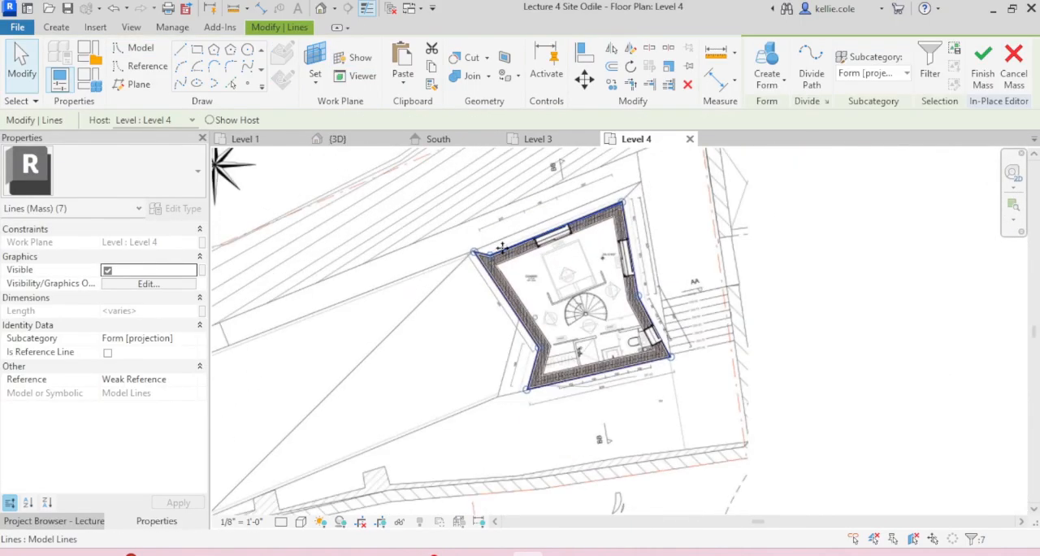
left_click(762, 86)
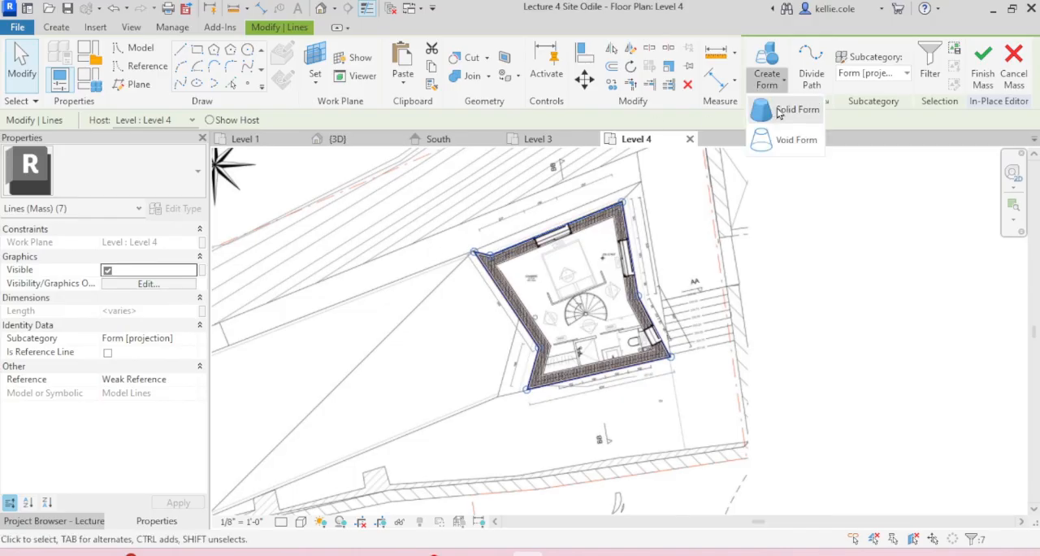
left_click(782, 111)
left_click_drag(858, 217, 613, 269)
scroll(715, 312, "down", 3)
left_click(802, 200)
left_click_drag(801, 190, 602, 317)
left_click(755, 82)
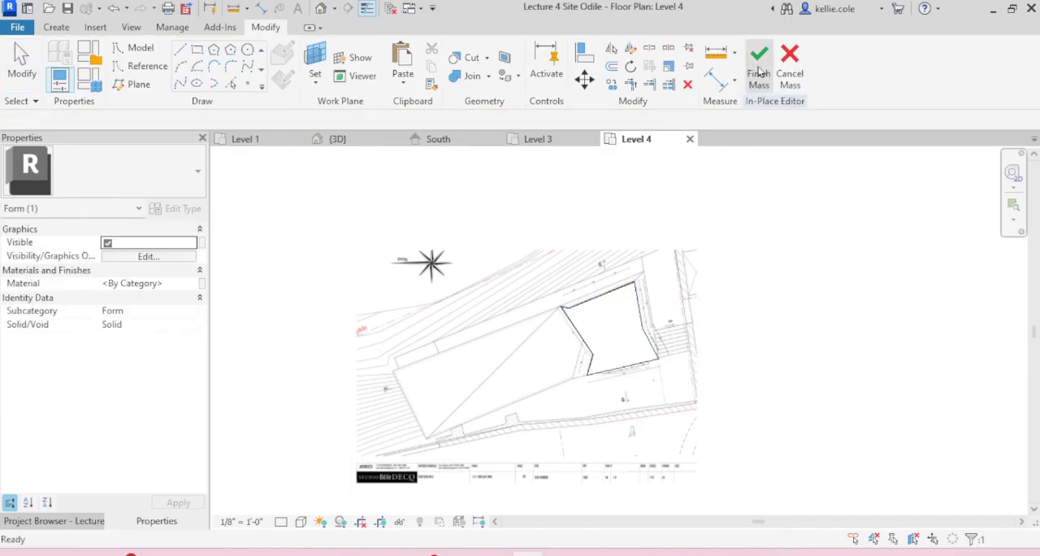
Step: Move the new mass and the bedroom floor plan image together straight up, back to the image's original location
left_click_drag(815, 270, 587, 366)
key("m")
key("v")
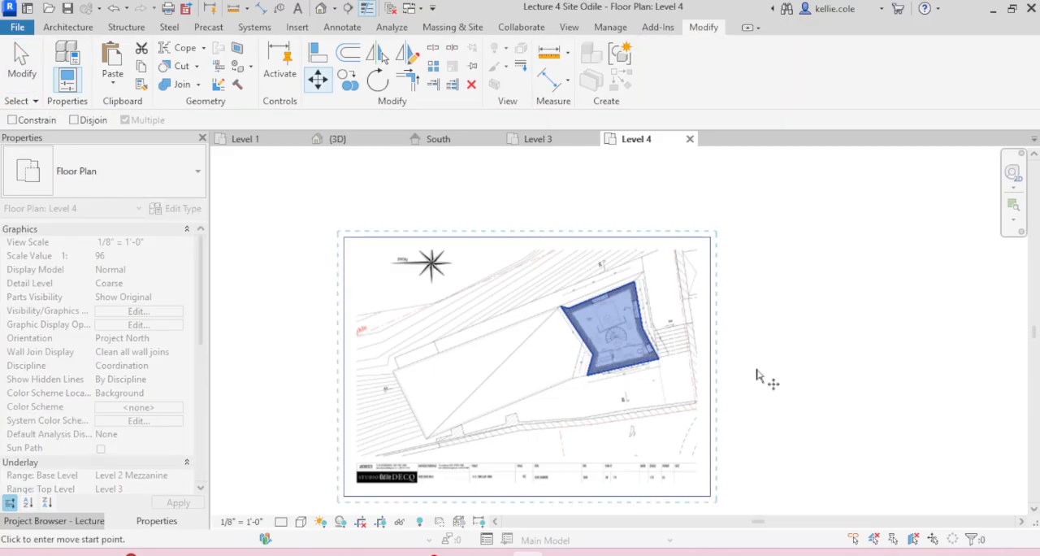
left_click(749, 363)
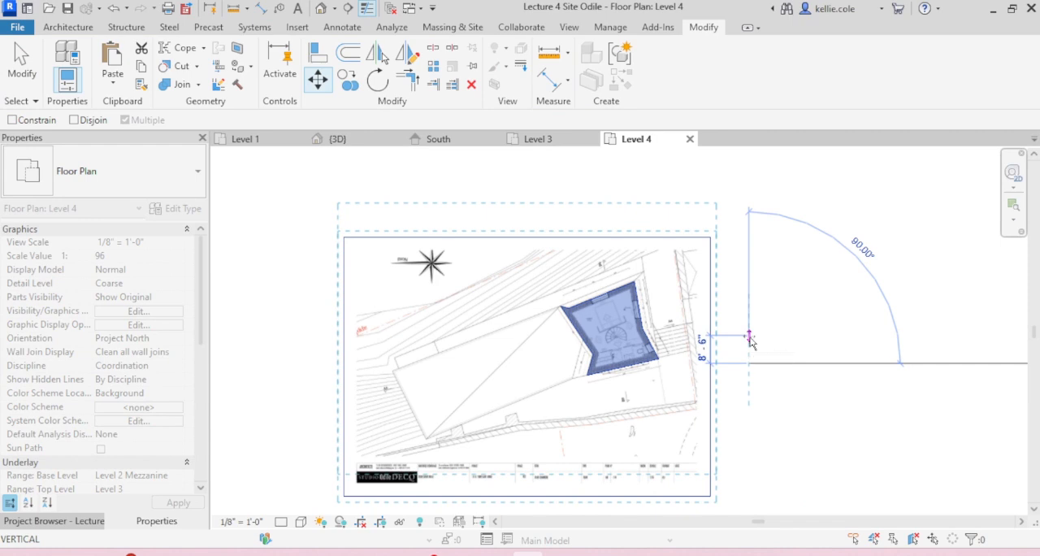
type("1")
key("Return")
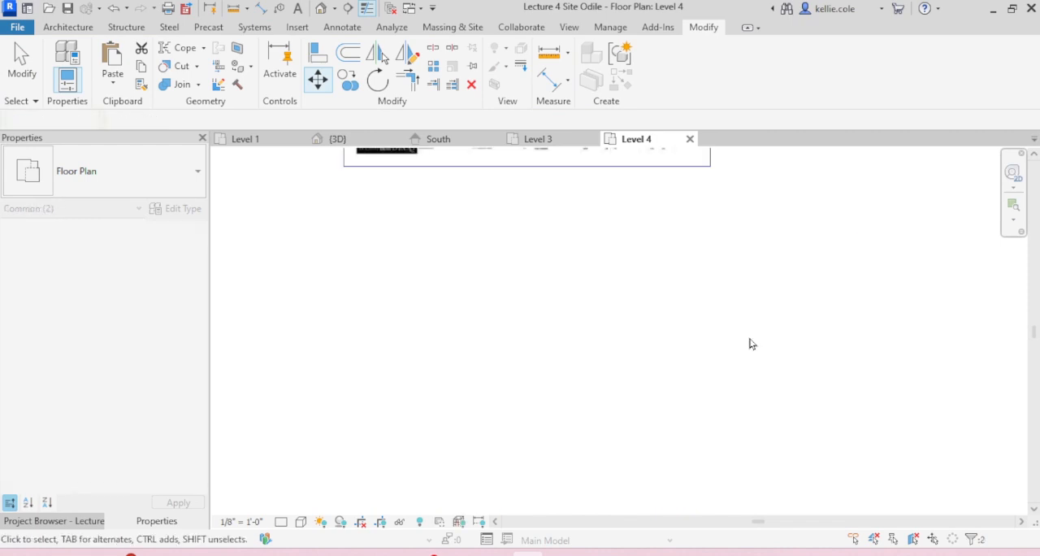
scroll(750, 339, "down", 2)
middle_click_drag(756, 290, 745, 399)
left_click(748, 385)
scroll(748, 258, "up", 5)
middle_click_drag(749, 219, 807, 262)
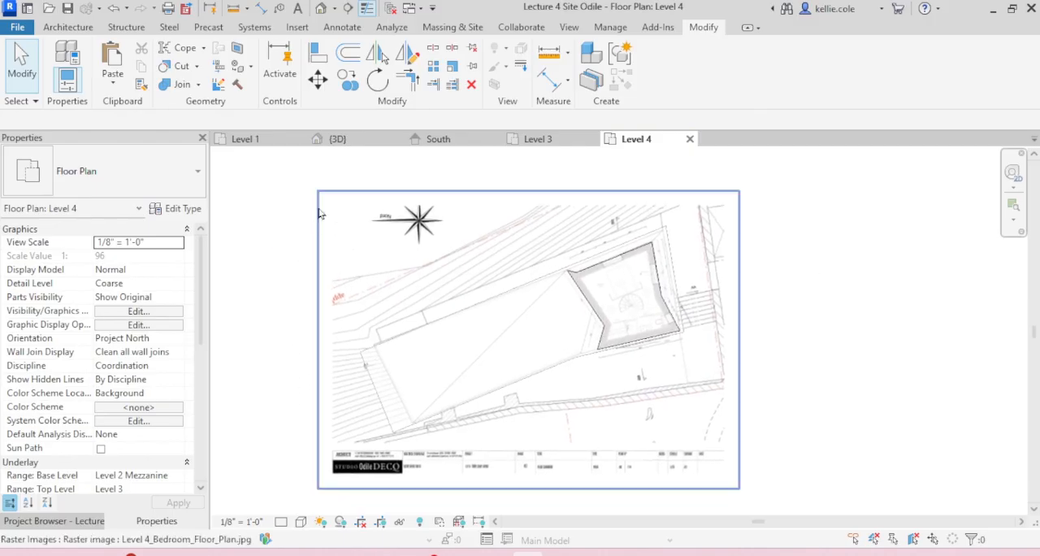
Step: Examine the stacked masses from the front in the 3D view and select the new Level 4 mass
left_click(351, 139)
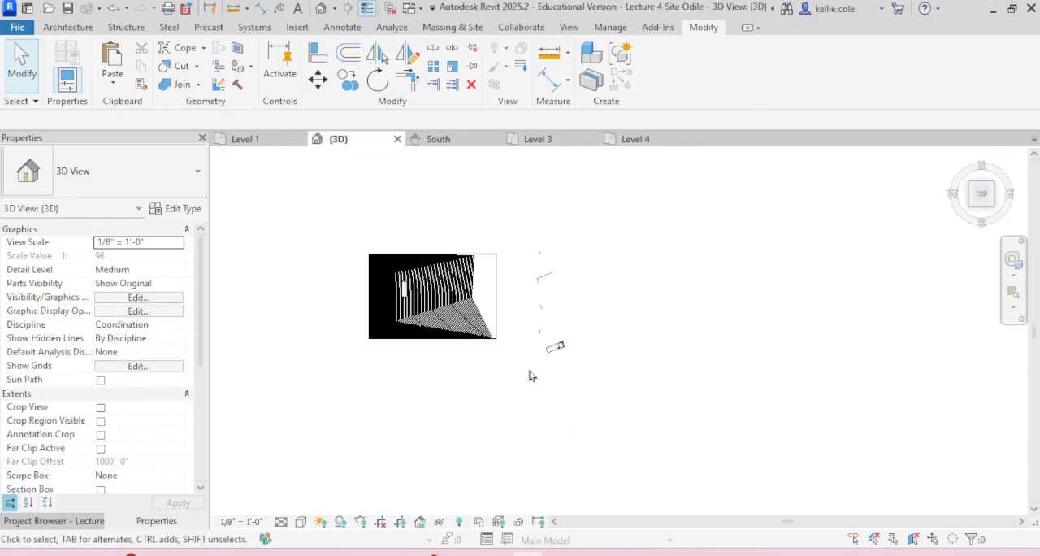
left_click(559, 347)
middle_click_drag(558, 346, 585, 227, "shift")
scroll(539, 327, "up", 10)
left_click(683, 451)
middle_click_drag(657, 431, 680, 314, "shift")
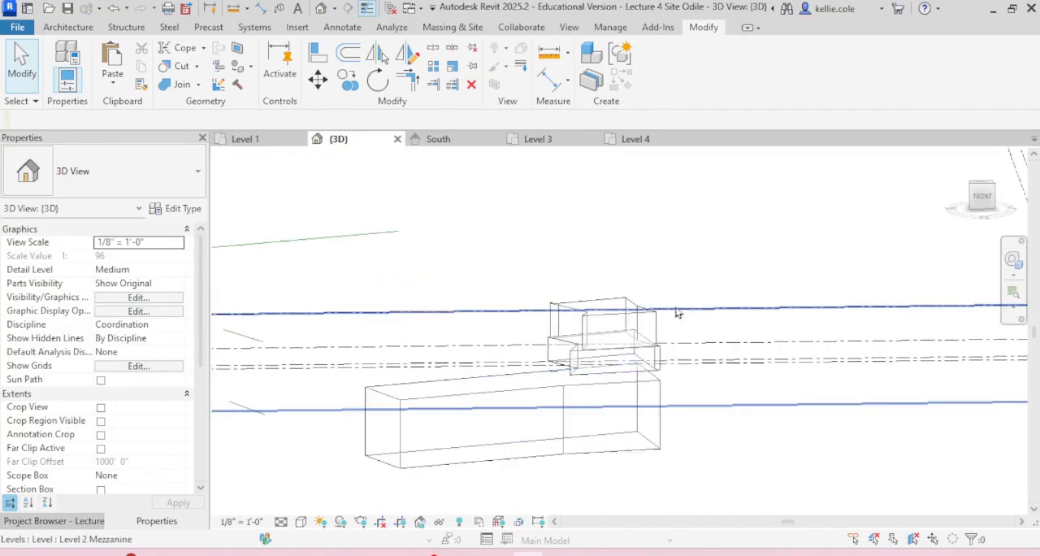
left_click(650, 325)
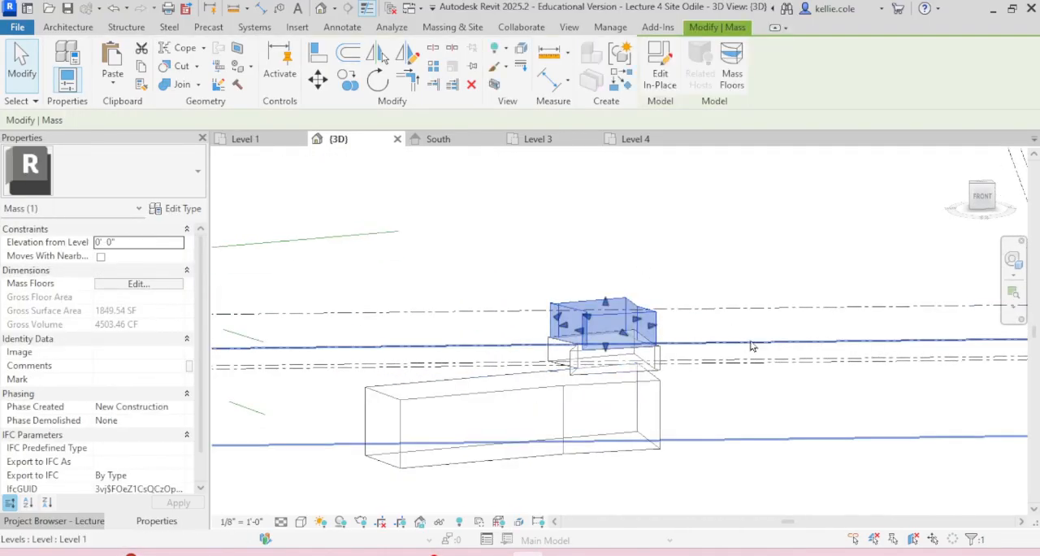
Step: In the South elevation, raise the Level 4 mass's base about 2'-8" above the Level 4 line and dimension the gap
left_click(438, 139)
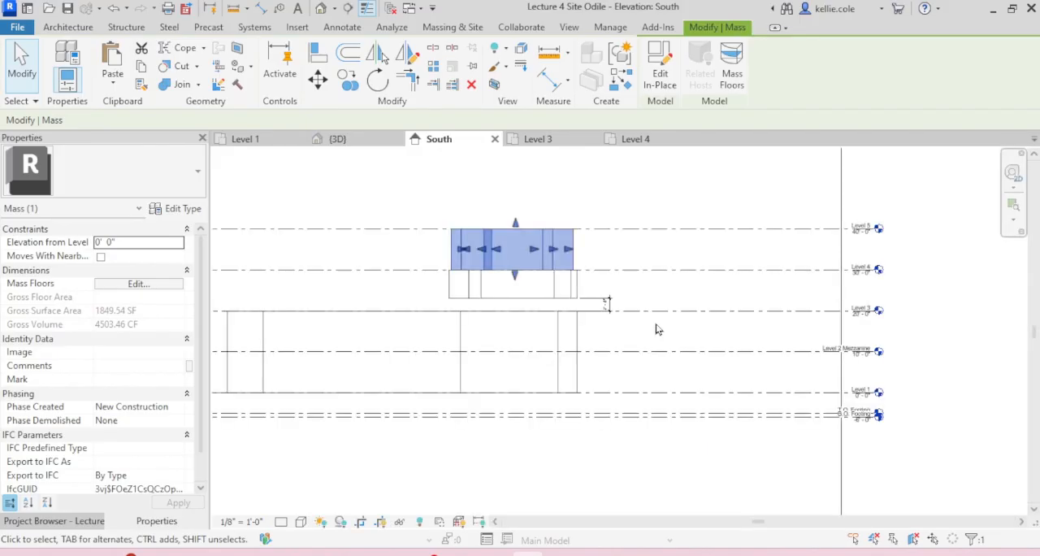
scroll(555, 228, "up", 4)
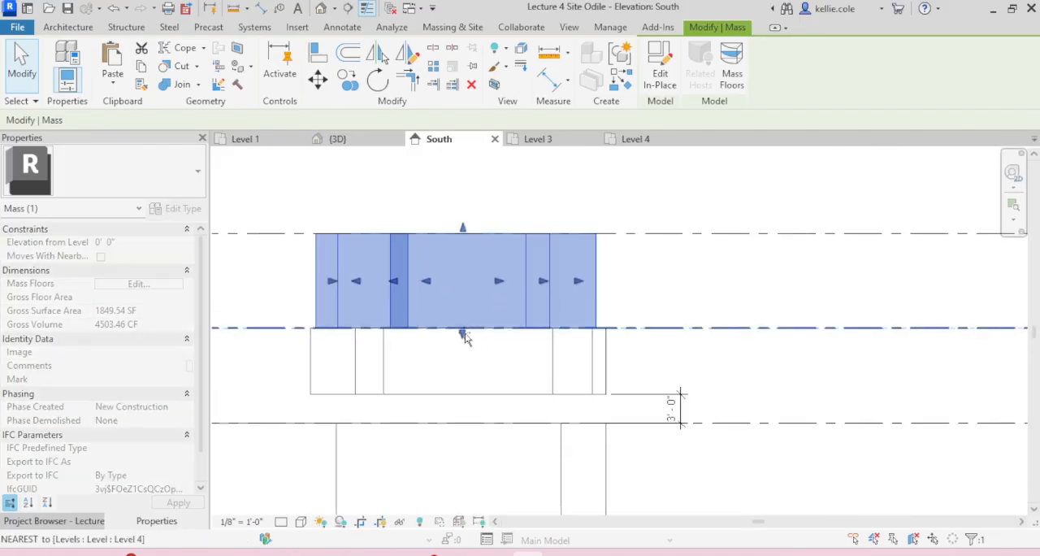
left_click_drag(465, 314, 465, 308)
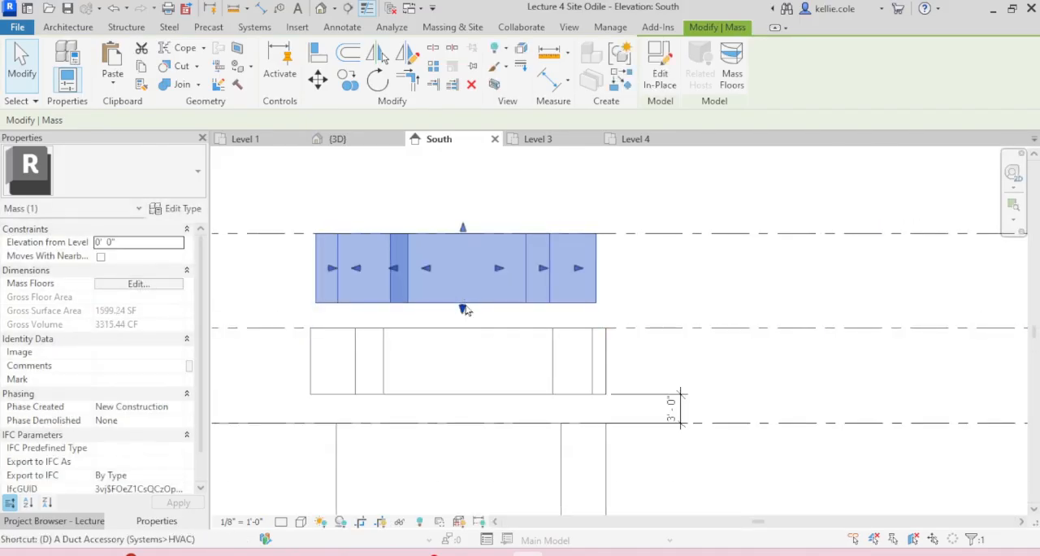
key("d")
key("i")
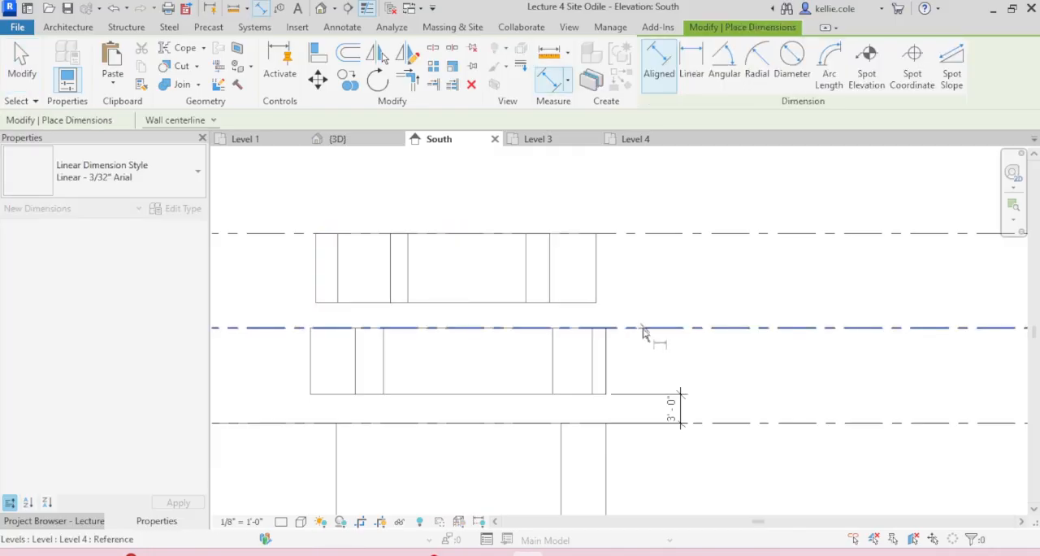
key("Escape")
Step: Raise the Level 4 mass's bottom face slightly further to widen the dimensioned gap above the Level 4 line
left_click(545, 305)
scroll(471, 304, "up", 3)
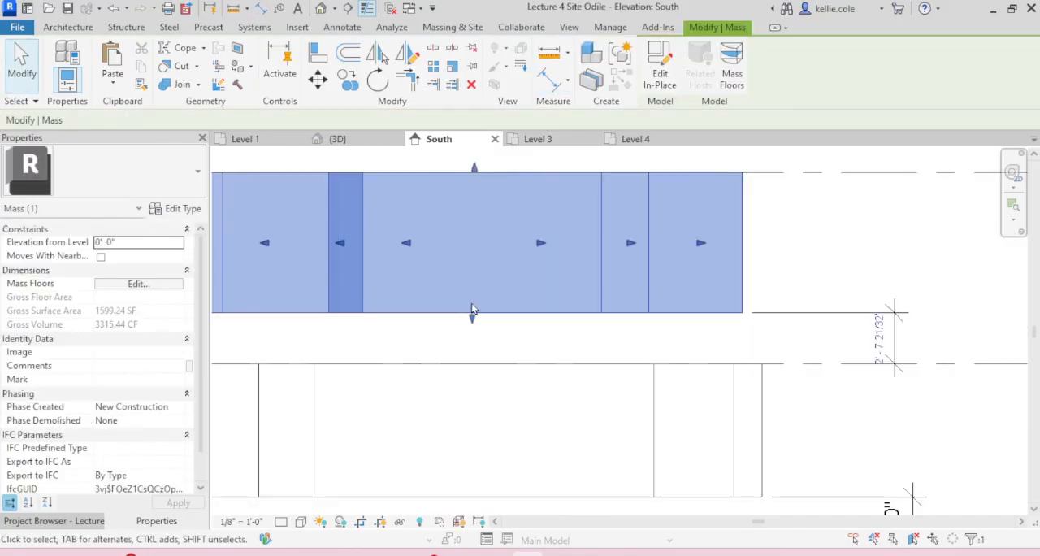
left_click_drag(472, 316, 471, 307)
left_click(614, 337)
Step: Select the Level 5 belvedere floor plan image in the Level 1 plan and open the Level 5 floor plan
scroll(541, 313, "down", 4)
scroll(503, 307, "down", 2)
middle_click_drag(634, 236, 675, 273)
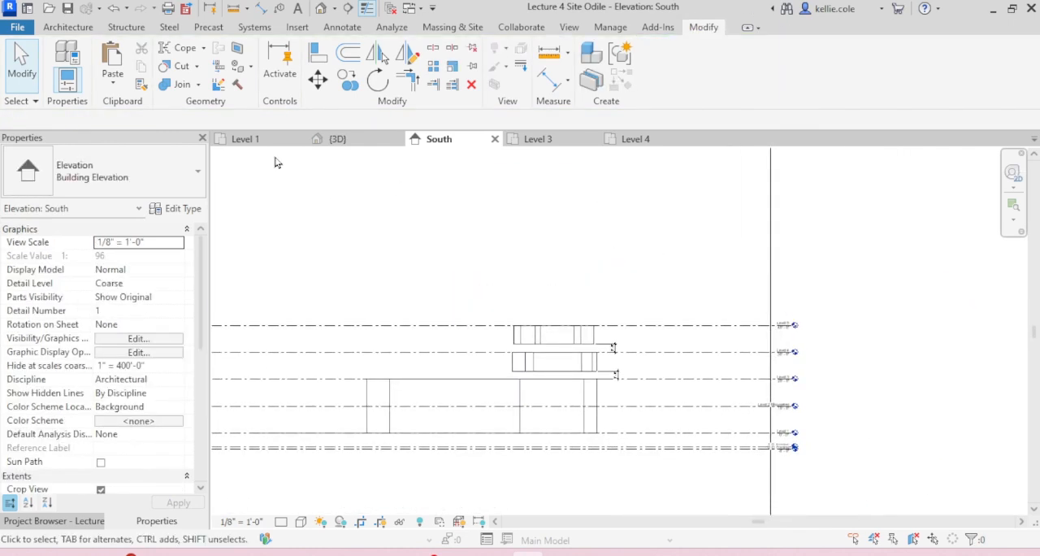
scroll(788, 276, "up", 2)
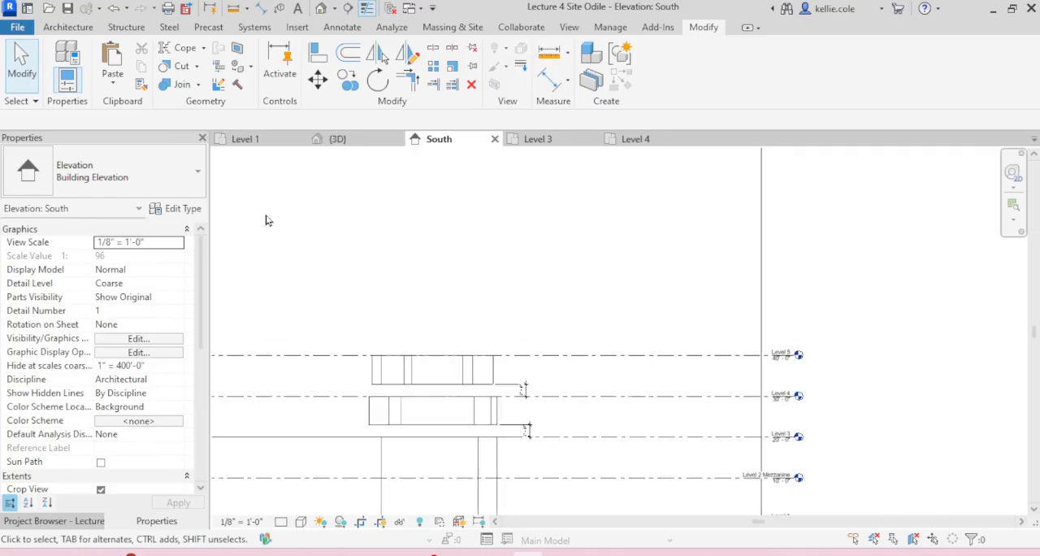
left_click(260, 140)
scroll(482, 342, "up", 3)
left_click(549, 301)
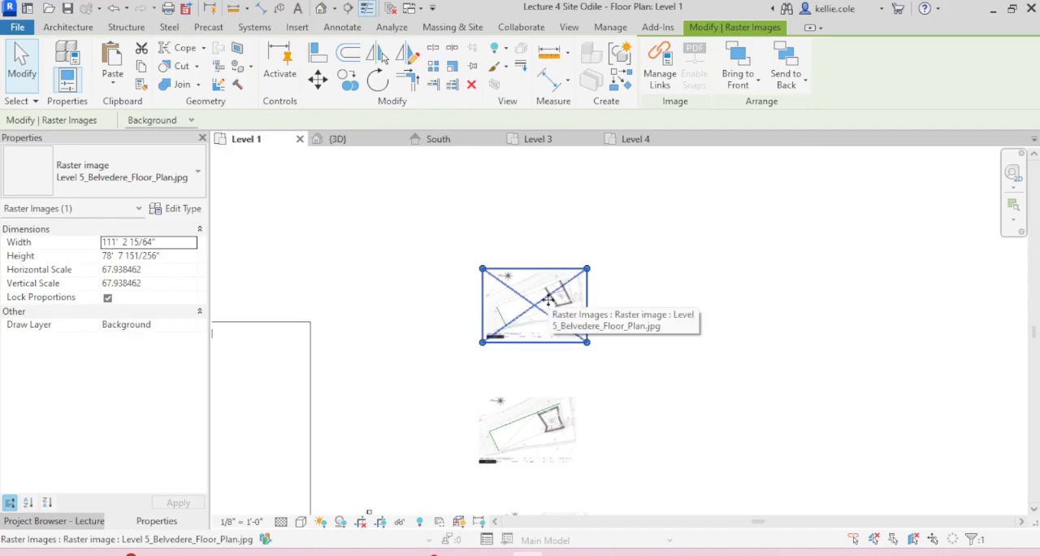
left_click(626, 306)
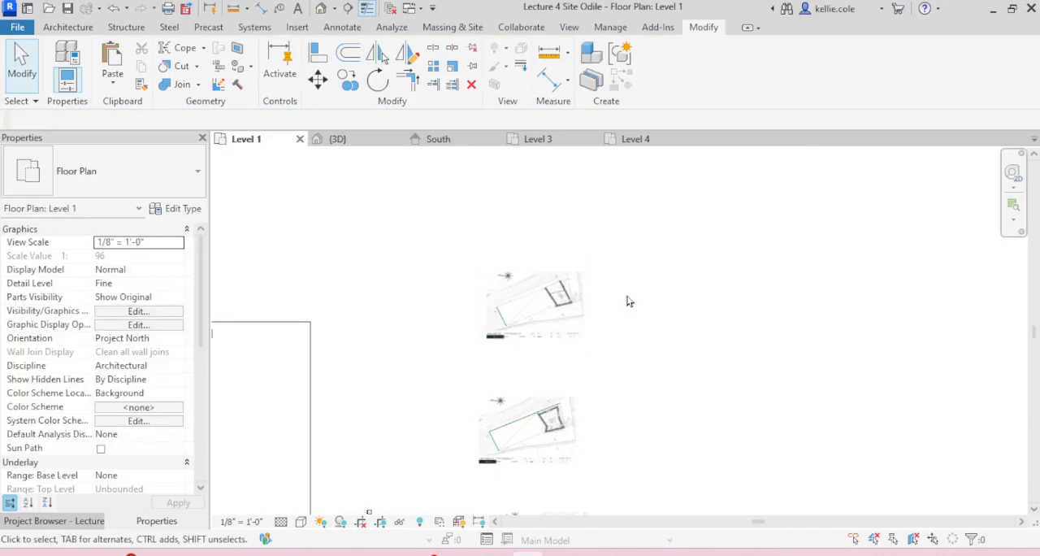
left_click(70, 521)
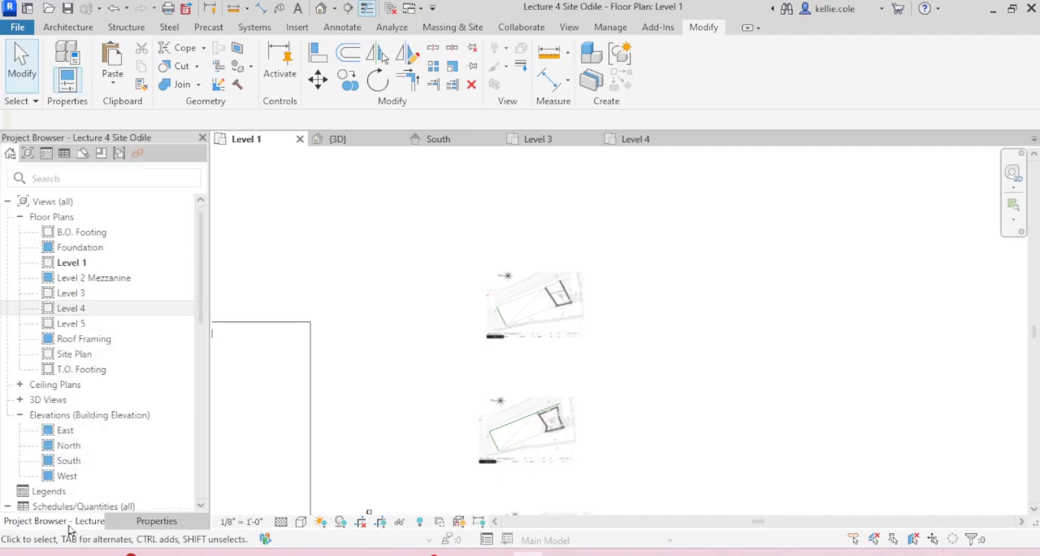
double_click(79, 328)
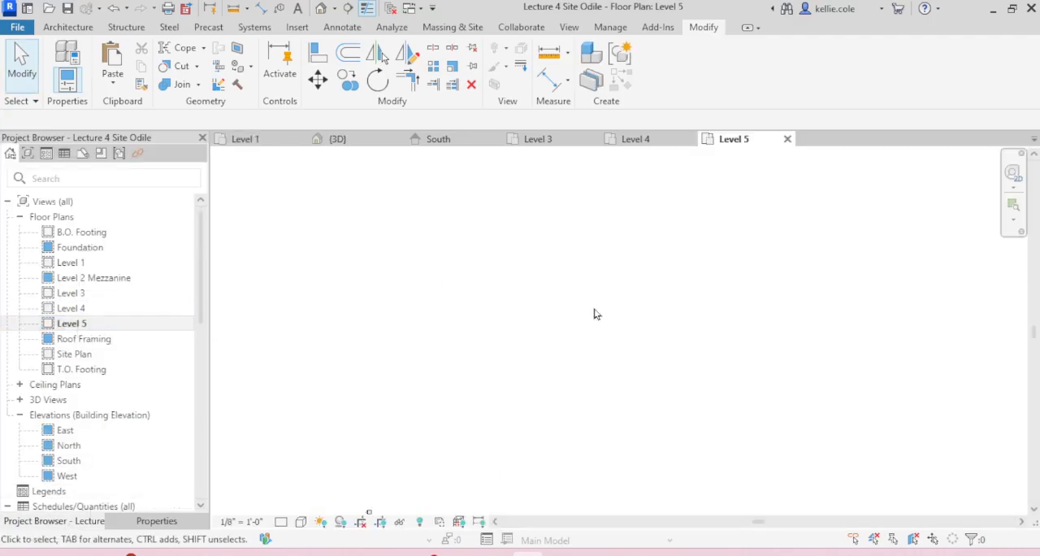
Step: Set the Level 5 floor plan's underlay base level to Level 4
middle_click_drag(592, 318, 681, 302)
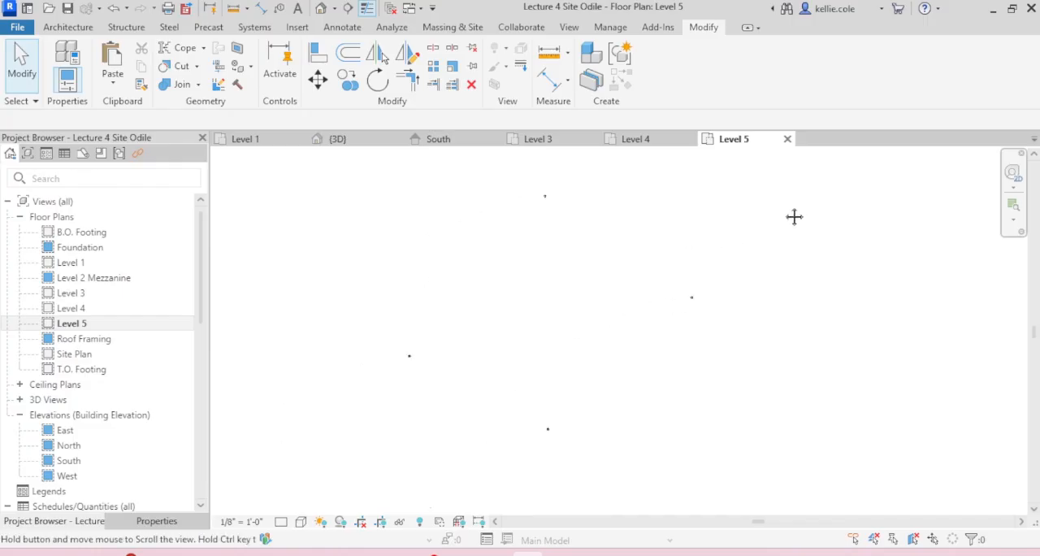
left_click(163, 524)
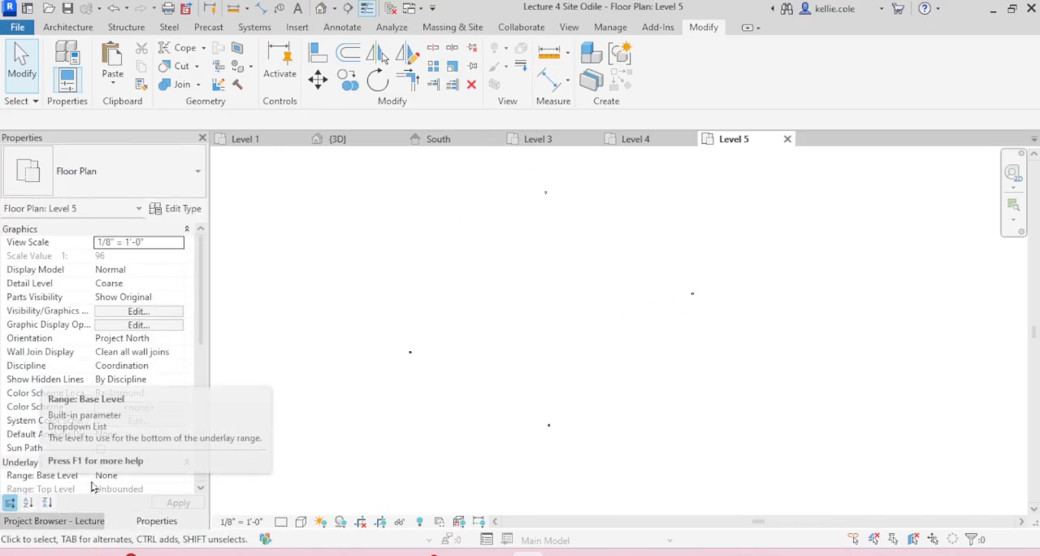
left_click(176, 477)
scroll(135, 457, "down", 2)
left_click(123, 445)
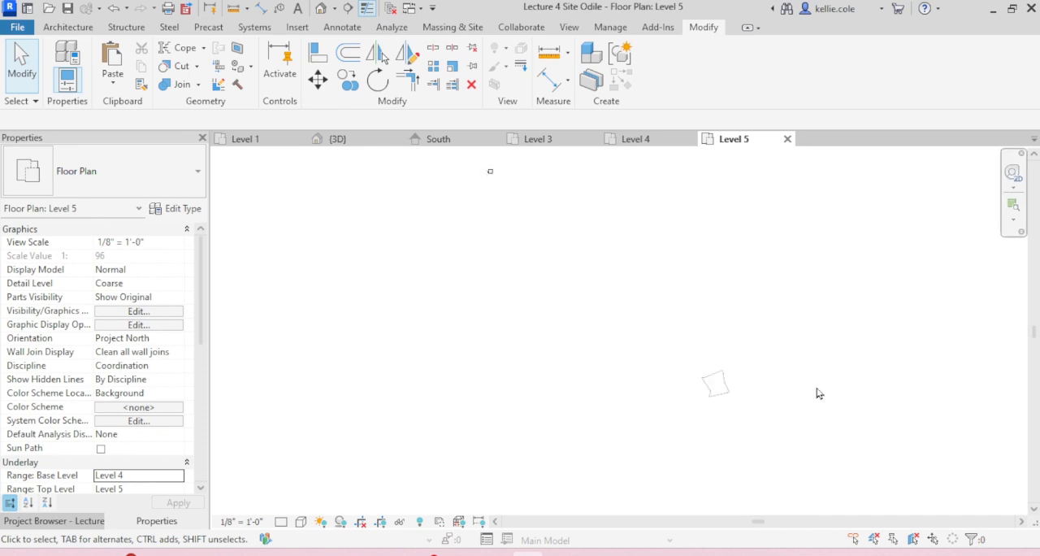
Step: Paste the copied belvedere floor plan image into the Level 5 plan, just below the underlaid Level 4 mass outline
middle_click_drag(694, 357, 784, 245)
key("ctrl+v")
left_click(581, 445)
scroll(714, 371, "up", 3)
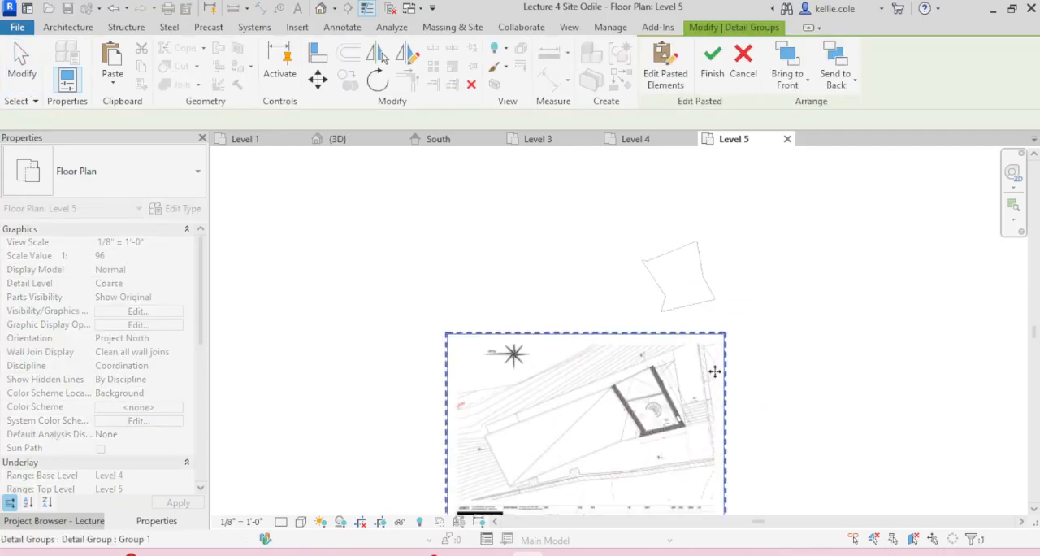
scroll(714, 372, "up", 2)
scroll(756, 415, "up", 2)
middle_click_drag(755, 414, 703, 393)
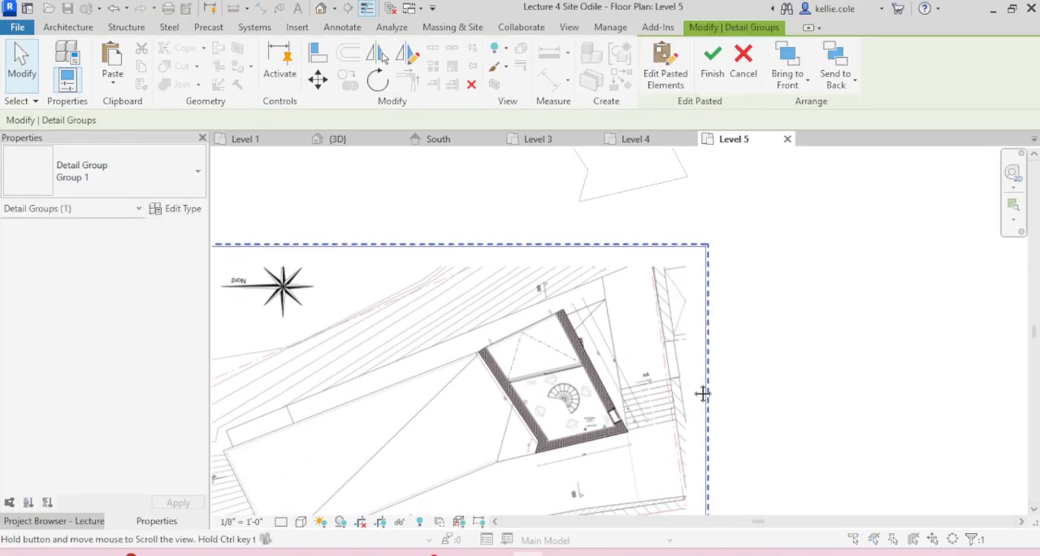
Step: Move the pasted image so the belvedere's lower-right wall corner meets the matching corner of the Level 4 mass outline
key("m")
key("v")
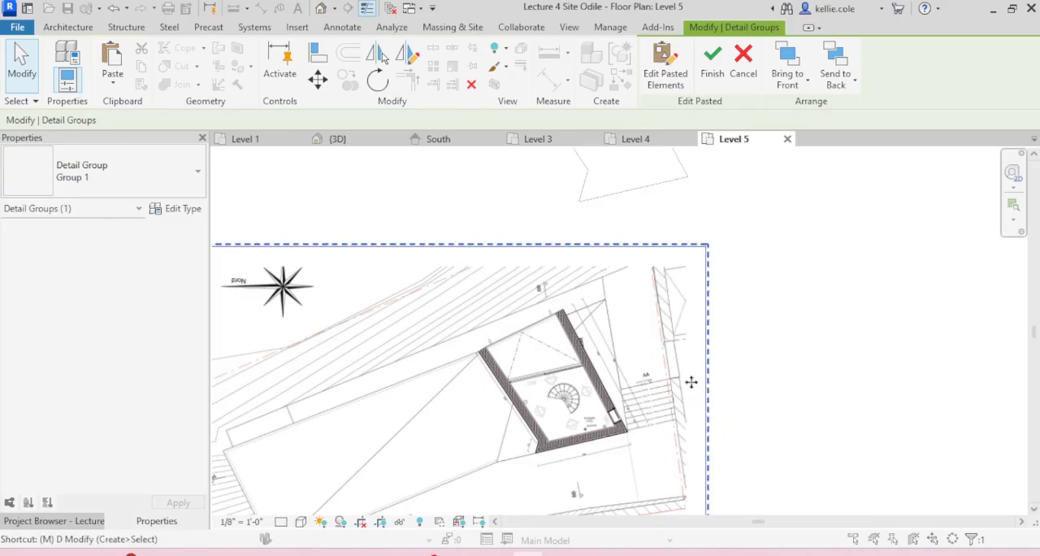
left_click(626, 433)
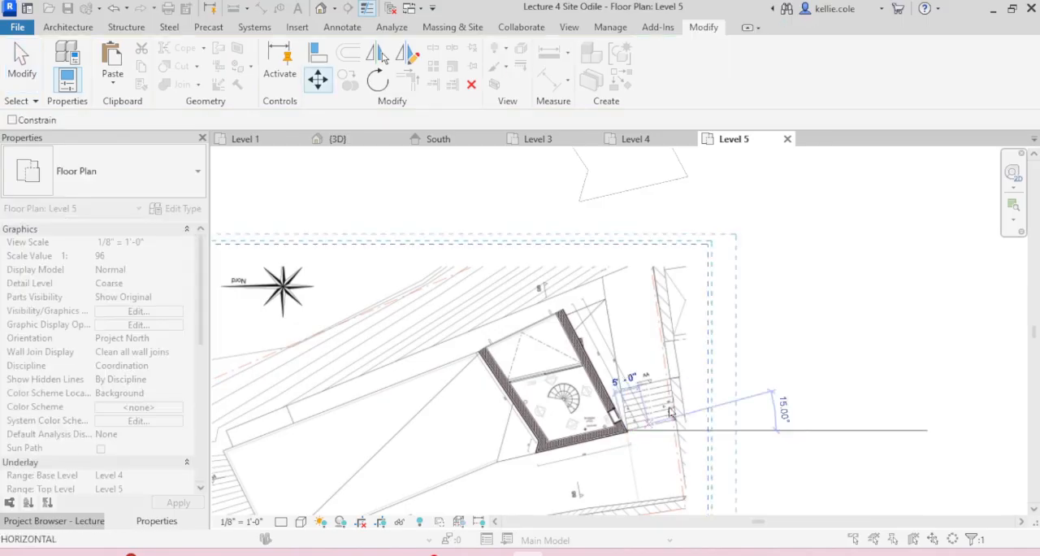
left_click(688, 176)
middle_click_drag(770, 209, 780, 358)
scroll(810, 267, "up", 2)
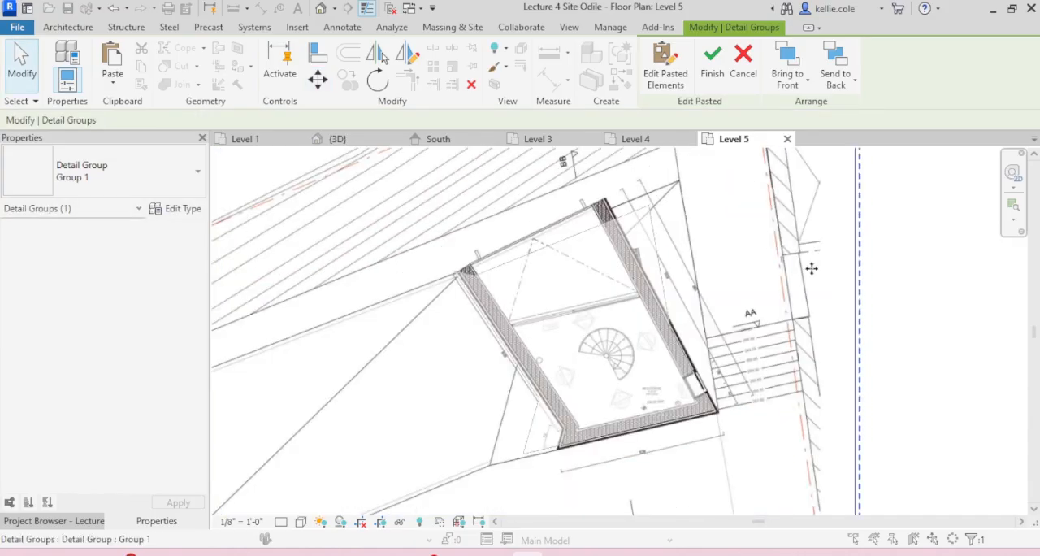
key("Escape")
Step: Nudge the belvedere floor plan image down and to the left relative to the Level 4 mass outline
middle_click_drag(813, 272, 686, 325)
left_click(836, 279)
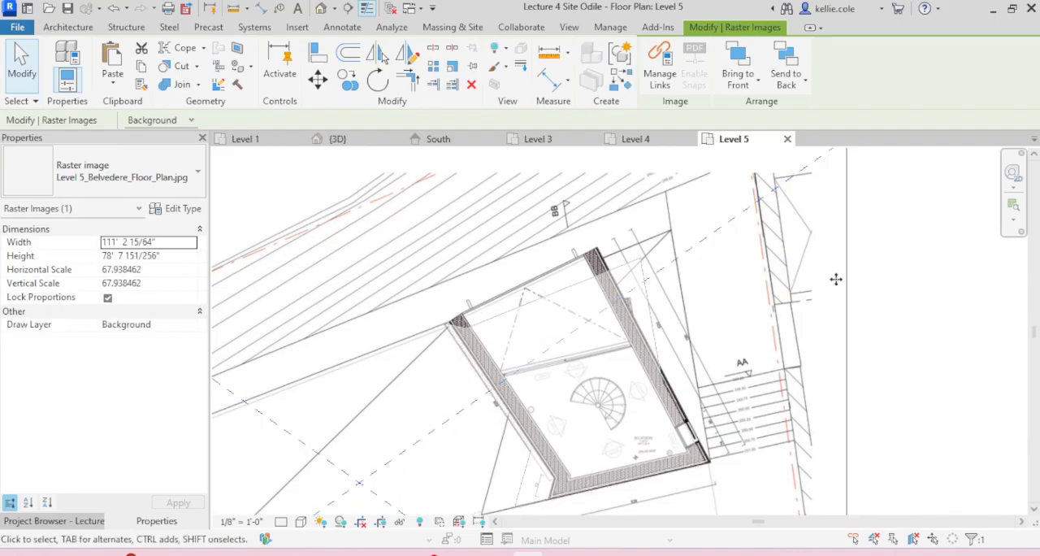
key("Down")
key("Down")
key("Down")
key("Down")
key("Down")
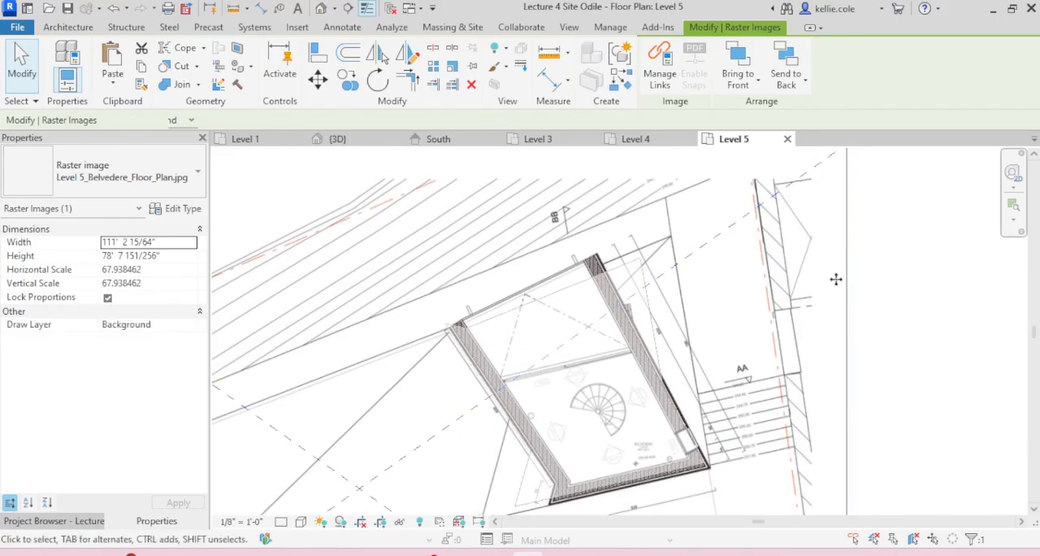
key("Left")
key("Left")
key("Left")
key("Left")
key("Left")
key("Left")
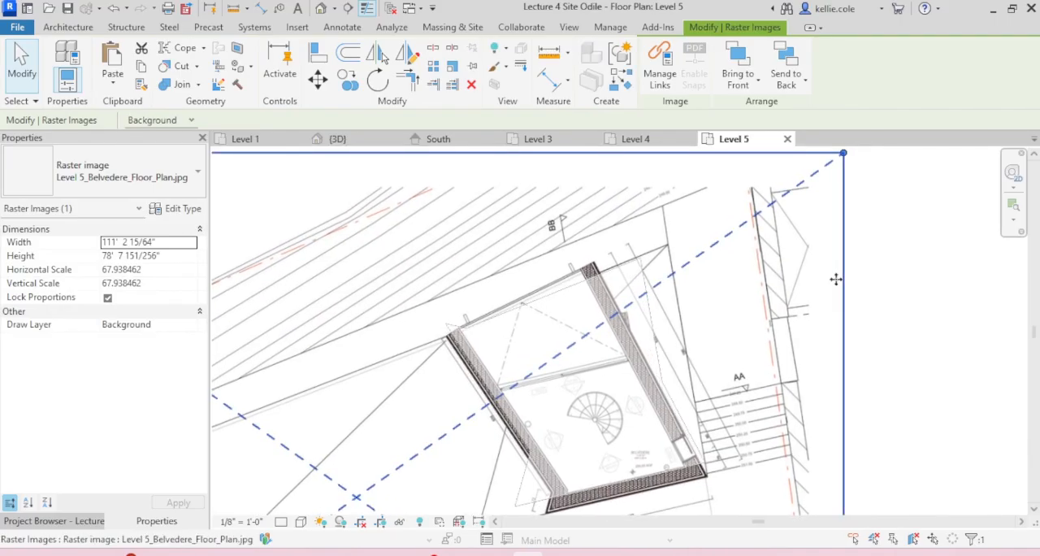
key("Left")
key("Left")
key("Left")
key("Left")
key("Left")
key("Left")
key("Left")
key("Left")
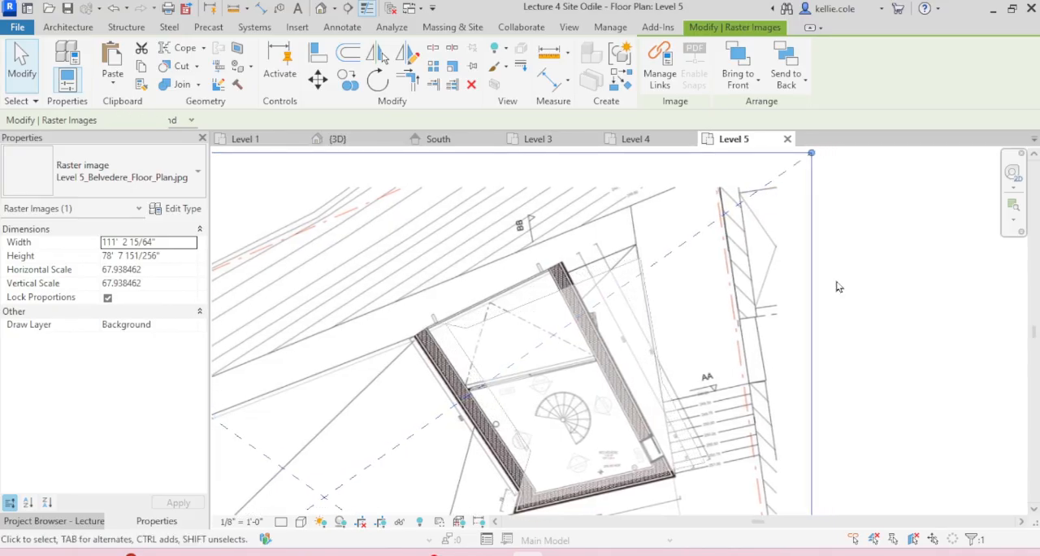
Step: Fine-tune the belvedere image's alignment with the Level 4 outline by nudging it slightly down and back to the right
key("Down")
key("Down")
key("Down")
key("Down")
key("Down")
key("Down")
key("Right")
key("Right")
key("Right")
key("Down")
key("Up")
key("Up")
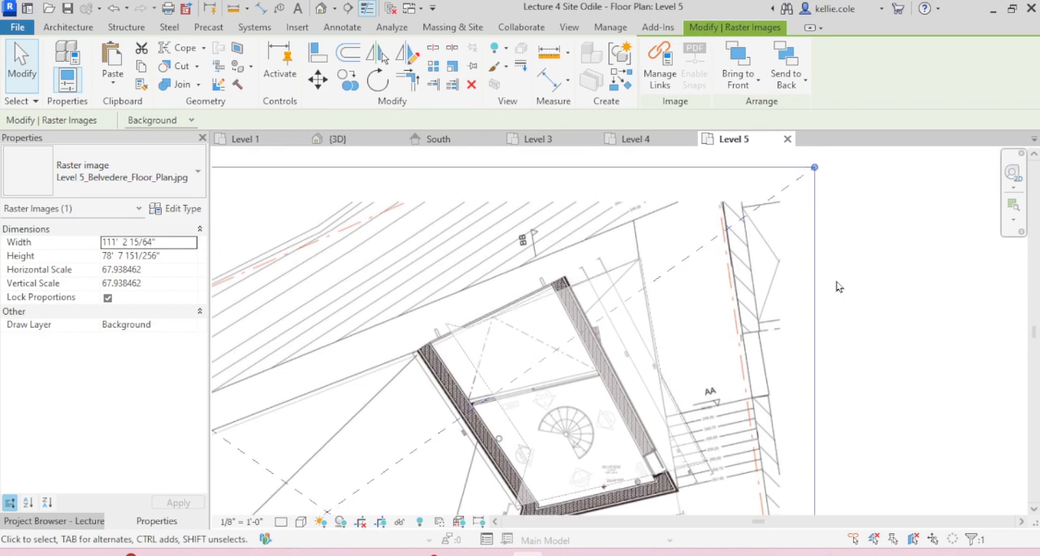
scroll(777, 244, "down", 2)
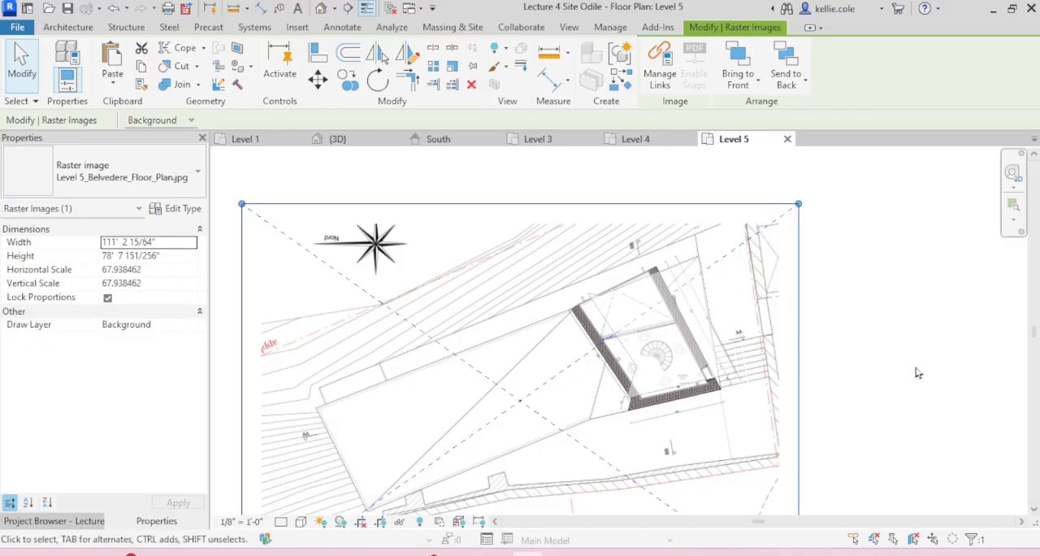
Step: Deselect the belvedere image and bring up the massing tools for modelling over the Level 5 plan
left_click(861, 363)
mouse_move(859, 361)
middle_mouse_down()
mouse_move(841, 319)
mouse_move(875, 276)
mouse_move(894, 286)
middle_mouse_up()
scroll(841, 319, "up", 2)
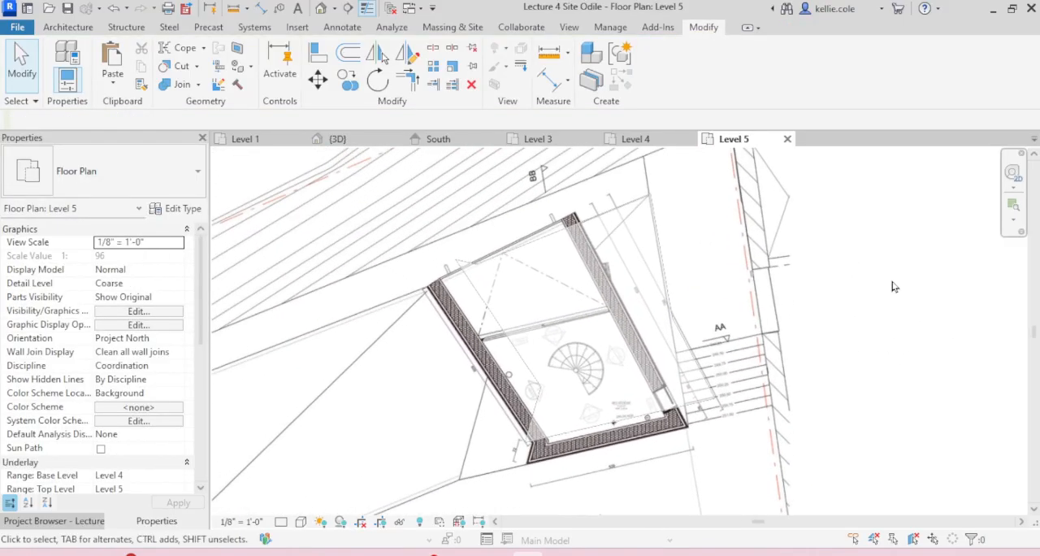
left_click(454, 27)
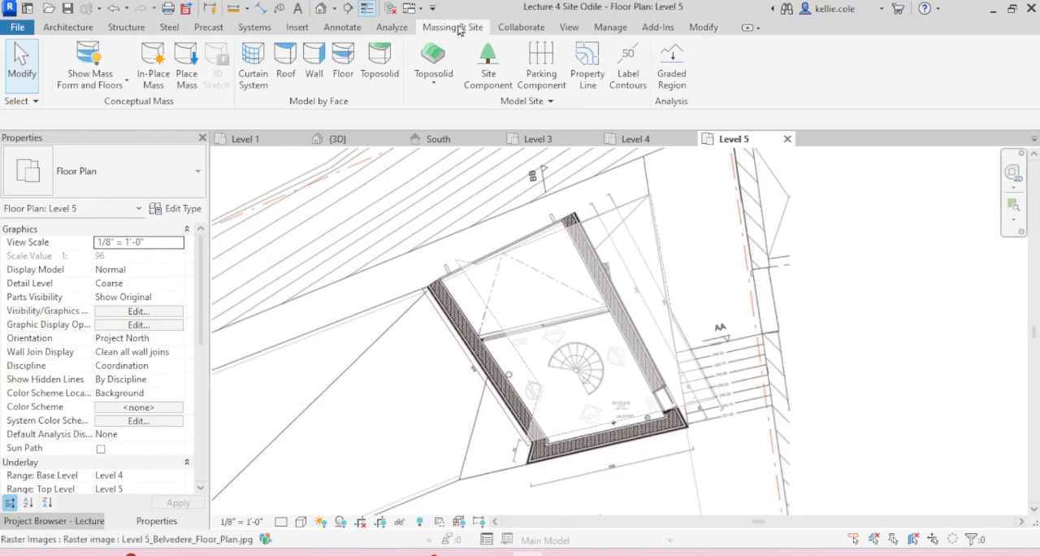
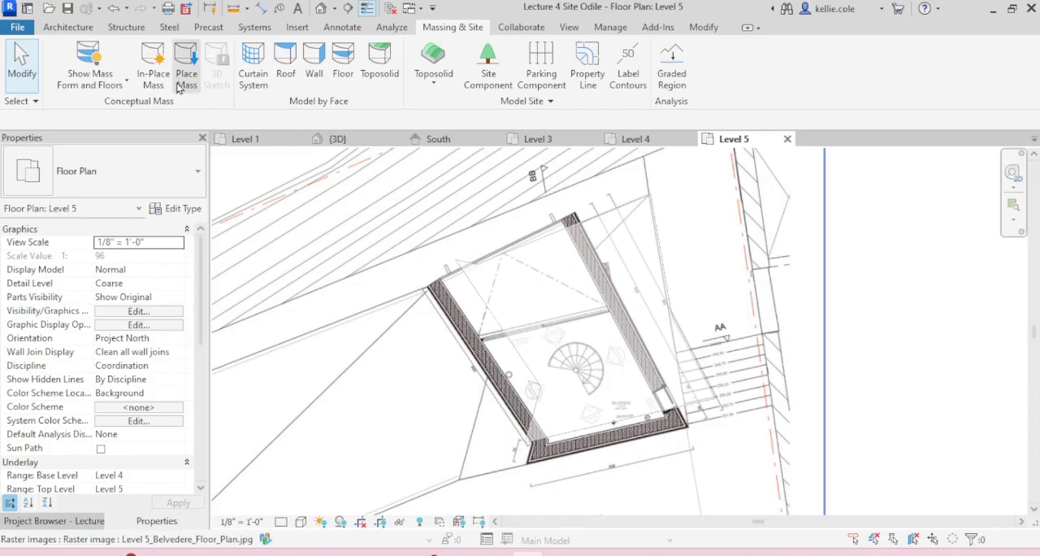
Step: Start an in-place mass named Level 5 and trace model lines along the belvedere's upper wall edge from corner to corner
left_click(152, 65)
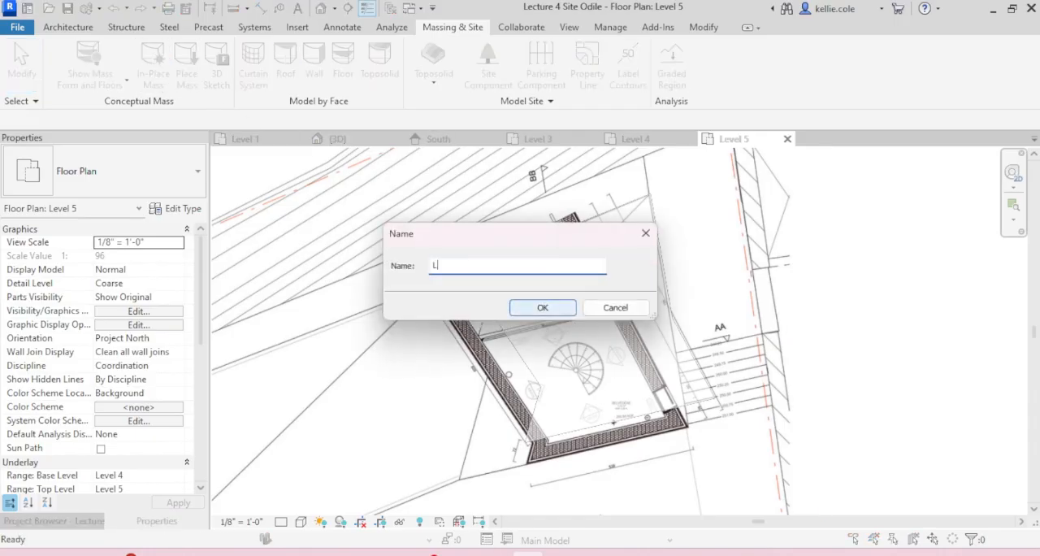
key("Return")
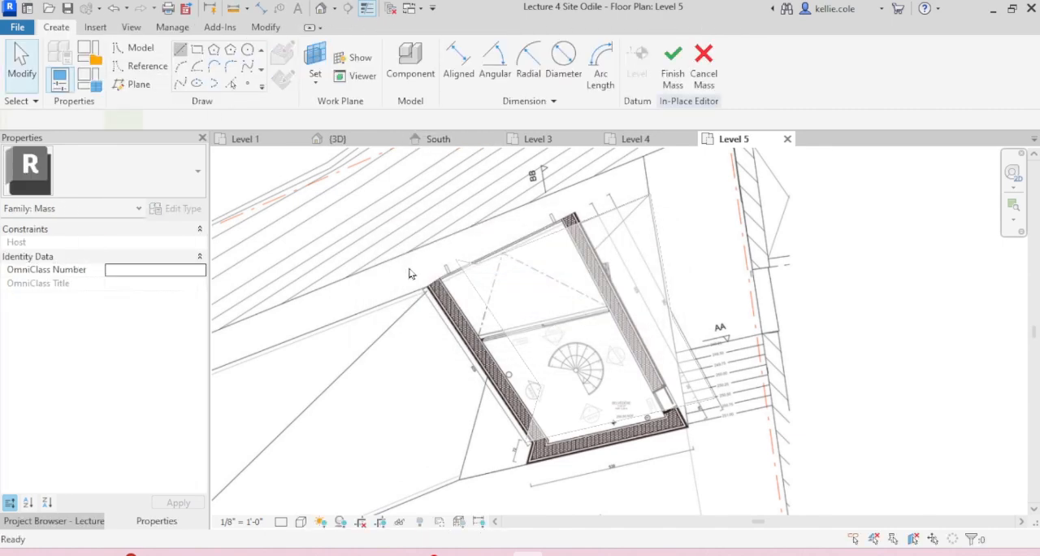
scroll(439, 273, "up", 3)
left_click(406, 313)
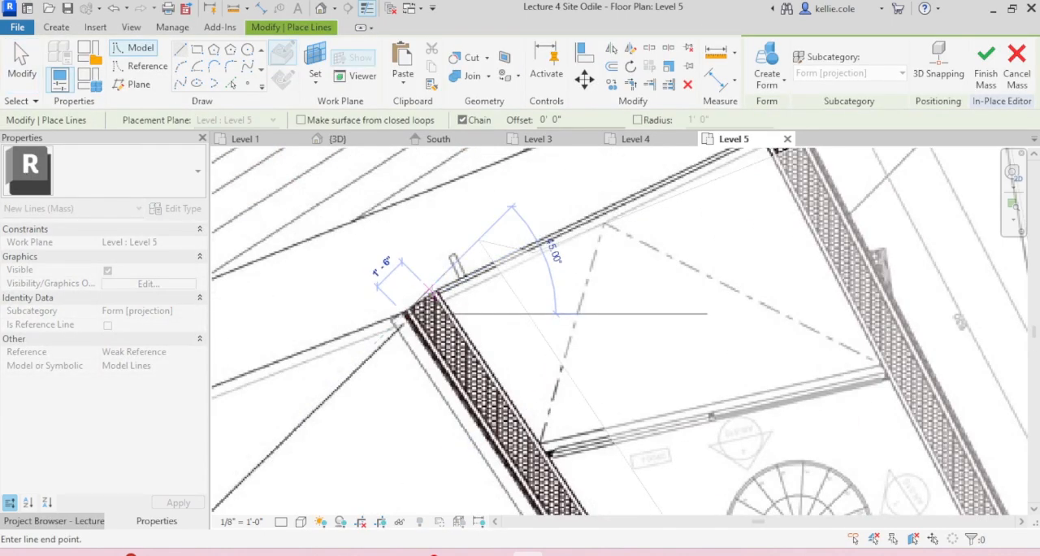
left_click(435, 291)
scroll(583, 283, "down", 2)
middle_click_drag(582, 283, 523, 302)
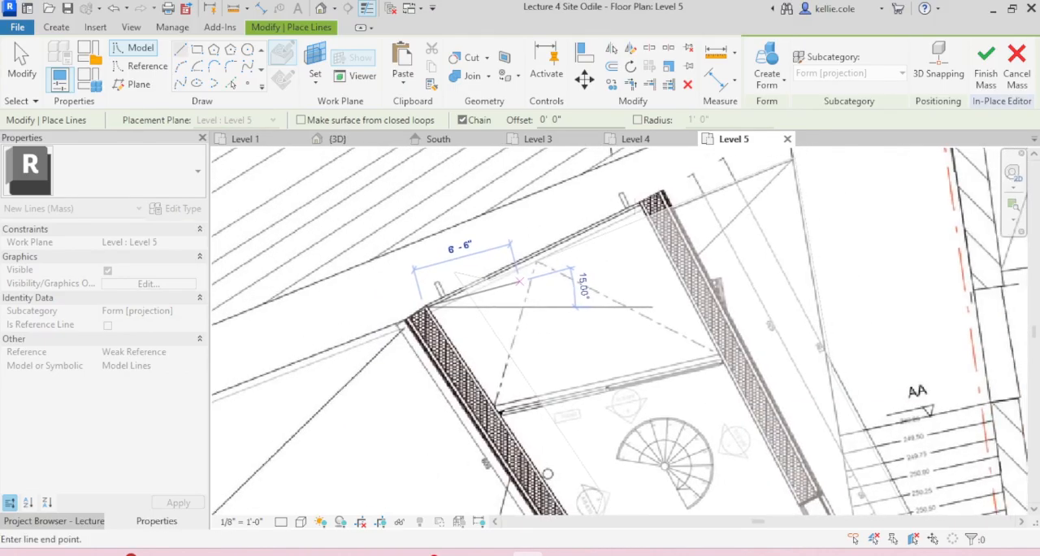
scroll(601, 213, "up", 2)
left_click(721, 173)
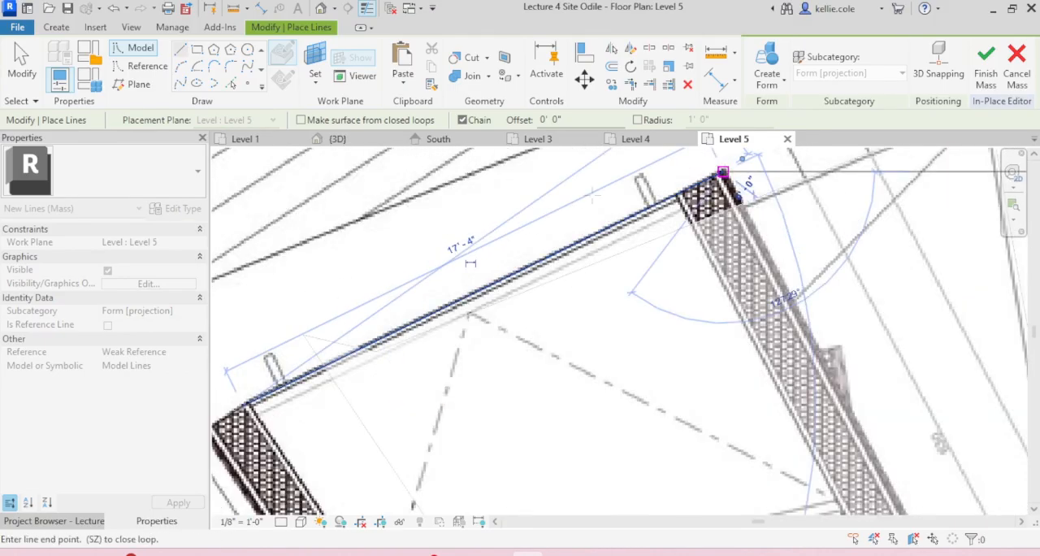
Step: Continue the outline around the belvedere's right, lower and left outer wall edges and close it at the starting corner
scroll(540, 235, "down", 2)
scroll(510, 358, "up", 2)
scroll(701, 378, "up", 3)
left_click(717, 364)
scroll(715, 375, "down", 3)
middle_click_drag(715, 375, 777, 371)
scroll(356, 461, "up", 2)
left_click(351, 460)
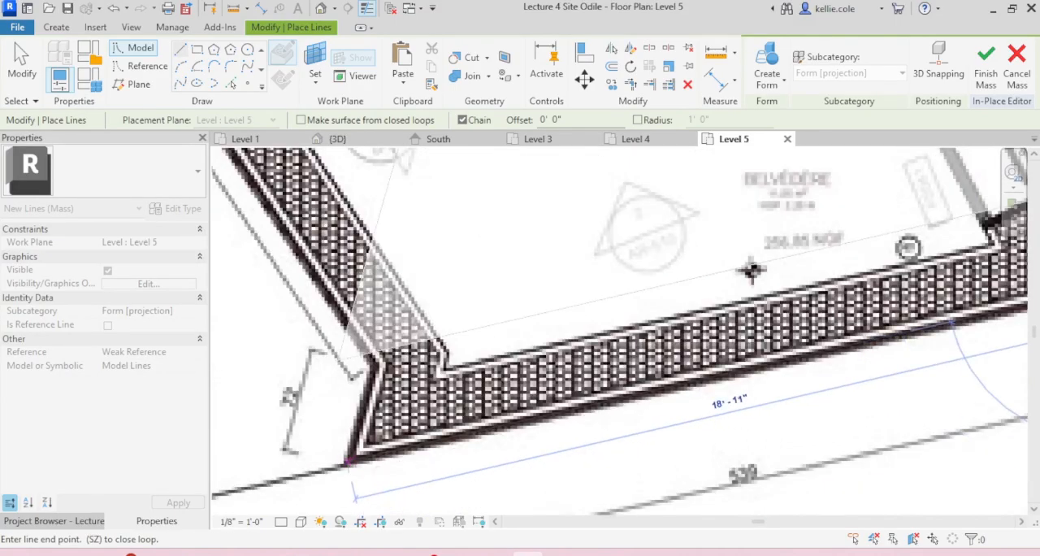
scroll(751, 271, "down", 3)
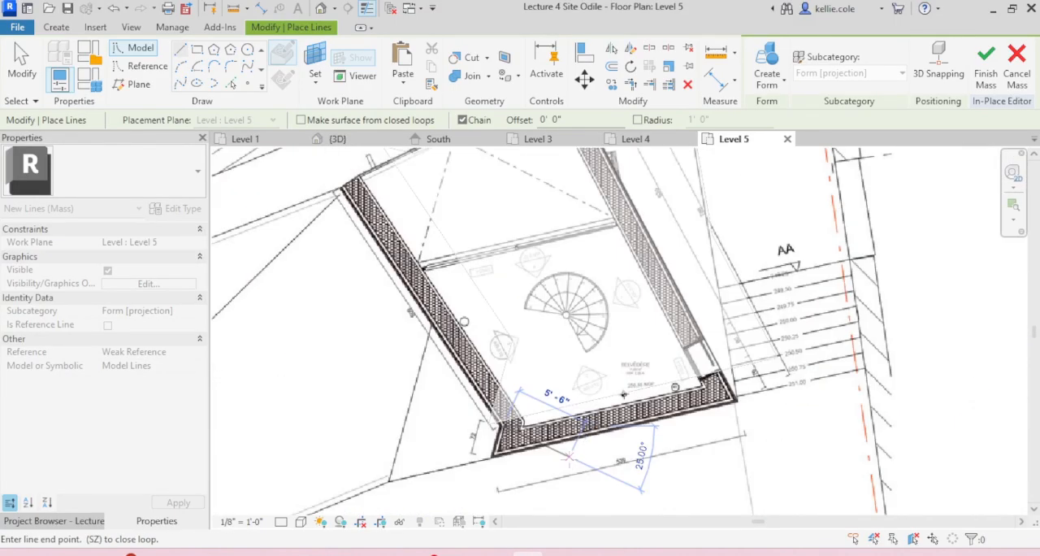
left_click(337, 190)
key("Escape")
key("Escape")
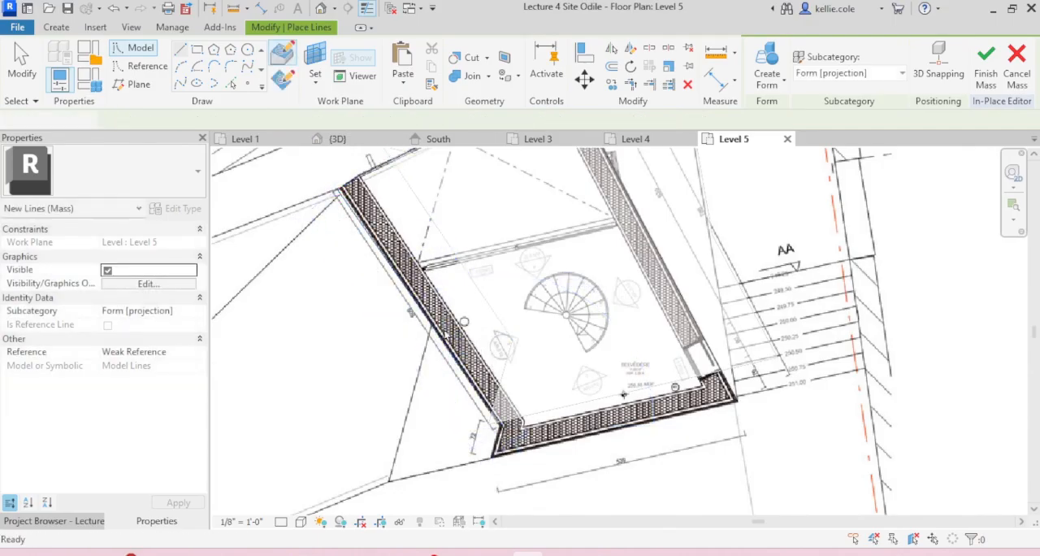
Step: Select the whole closed belvedere outline, create a solid form from it and finish the in-place mass
scroll(479, 337, "down", 2)
key("Tab")
left_click(446, 318)
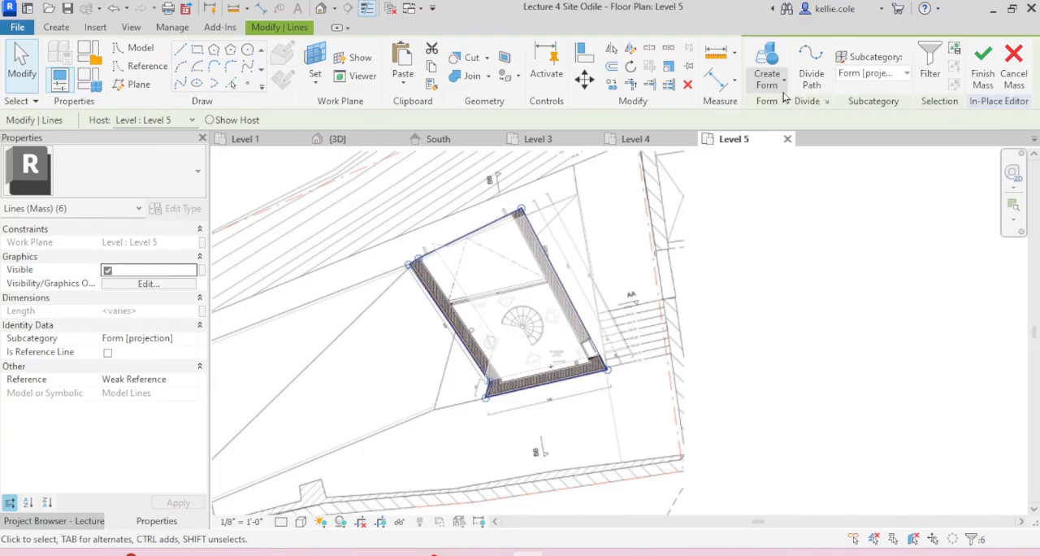
left_click(782, 90)
left_click(793, 117)
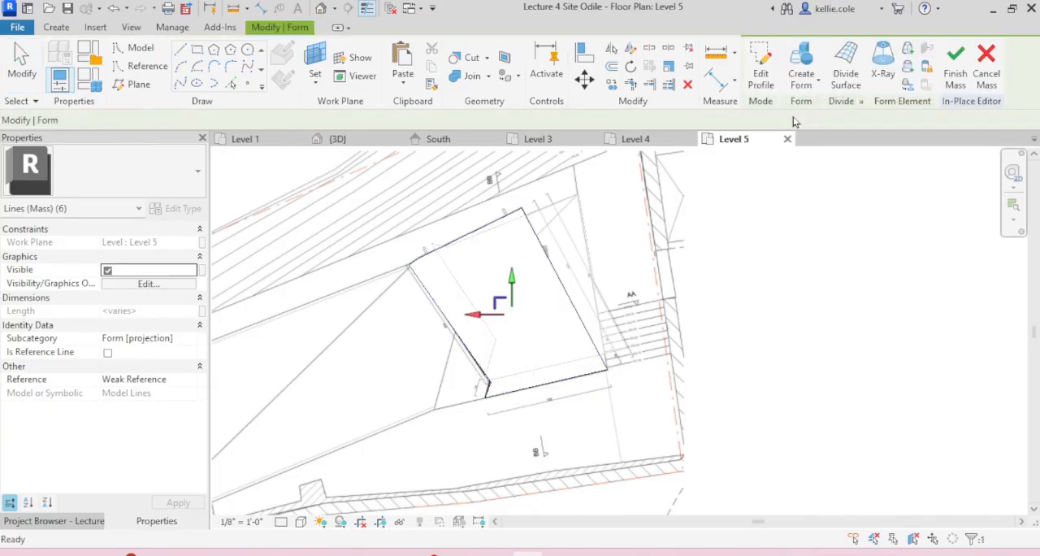
left_click(964, 85)
Step: Examine the new Level 5 mass in 3D from behind, checking how it stacks over the lower masses
scroll(800, 321, "down", 5)
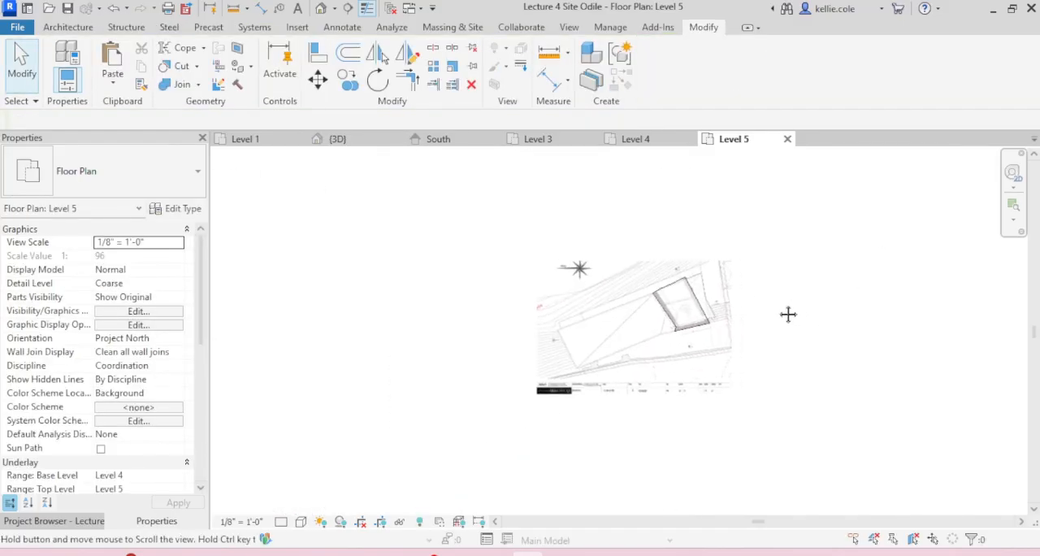
left_click(364, 143)
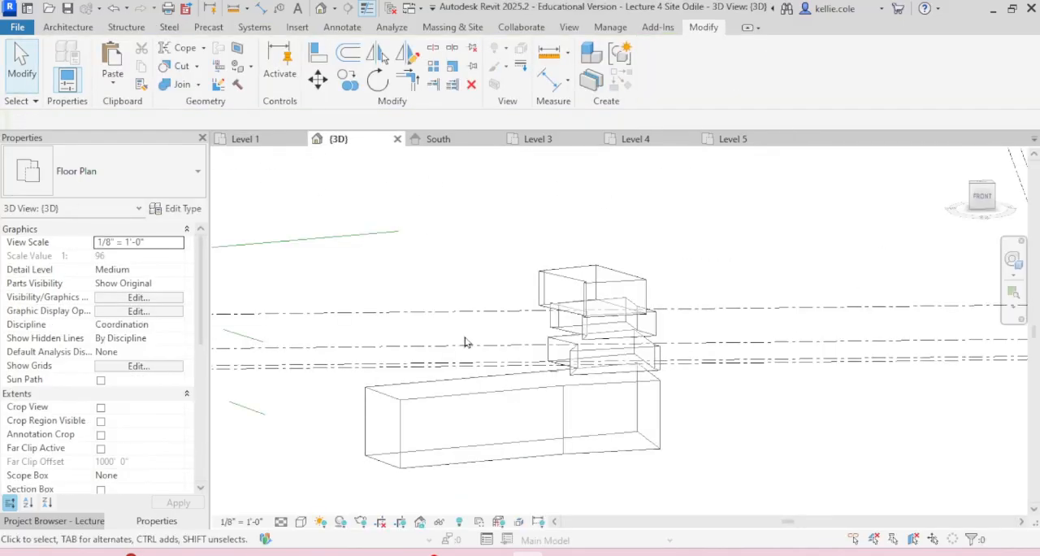
scroll(599, 268, "up", 3)
left_click(599, 268)
middle_click_drag(599, 269, 230, 328, "shift")
scroll(515, 230, "down", 4)
scroll(565, 266, "up", 5)
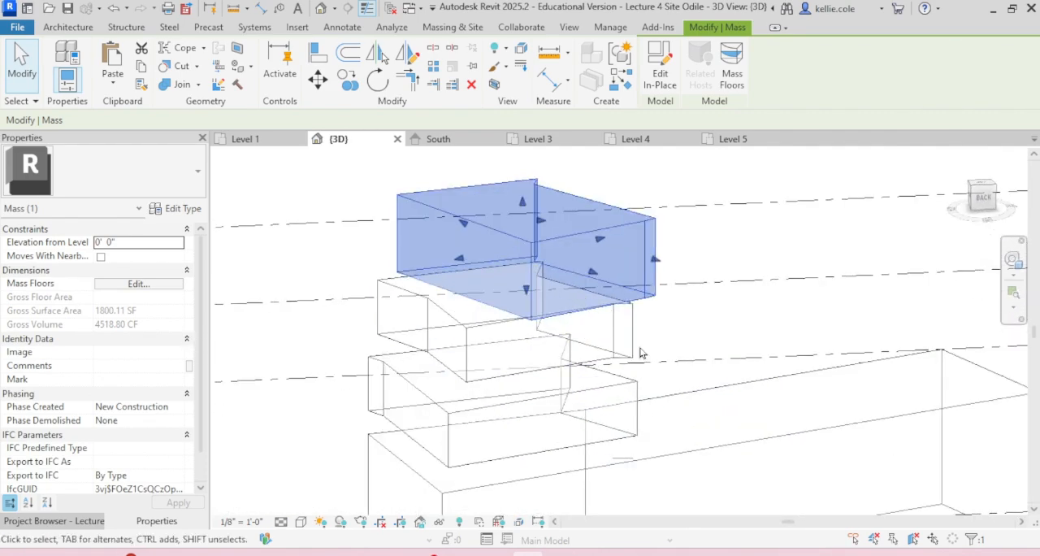
scroll(640, 353, "down", 5)
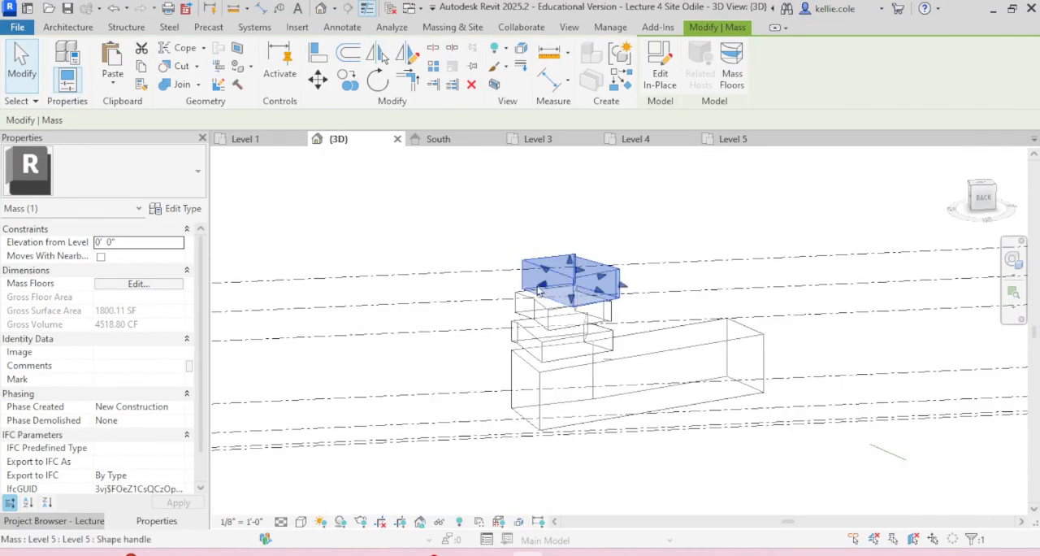
Step: Hide the level lines in the 3D view so only the stacked masses are displayed
left_click(417, 303)
left_click_drag(418, 303, 383, 458)
key("e")
key("h")
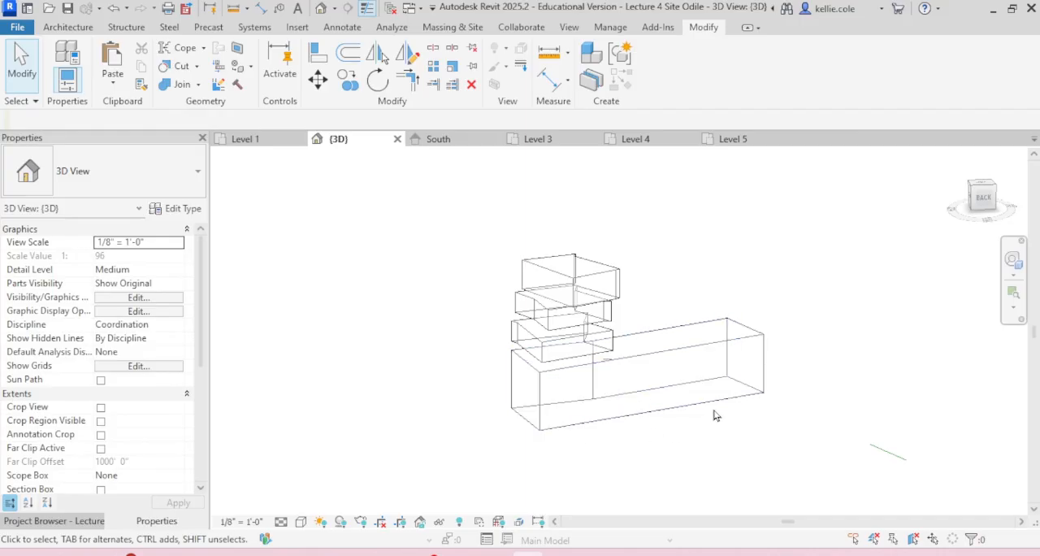
mouse_move(680, 277)
middle_mouse_down("shift")
mouse_move(674, 235)
mouse_move(619, 200)
mouse_move(711, 268)
mouse_move(625, 211)
mouse_move(697, 265)
mouse_move(688, 259)
middle_mouse_up("shift")
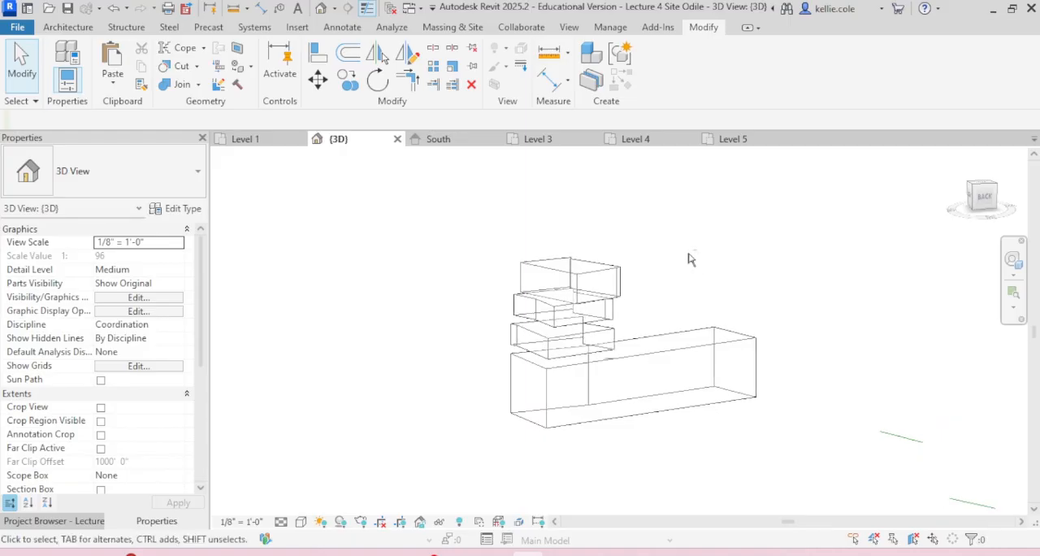
Step: In the South elevation, raise the bottom face of the Level 5 mass to about 2'-6" above the Level 5 line
left_click(448, 143)
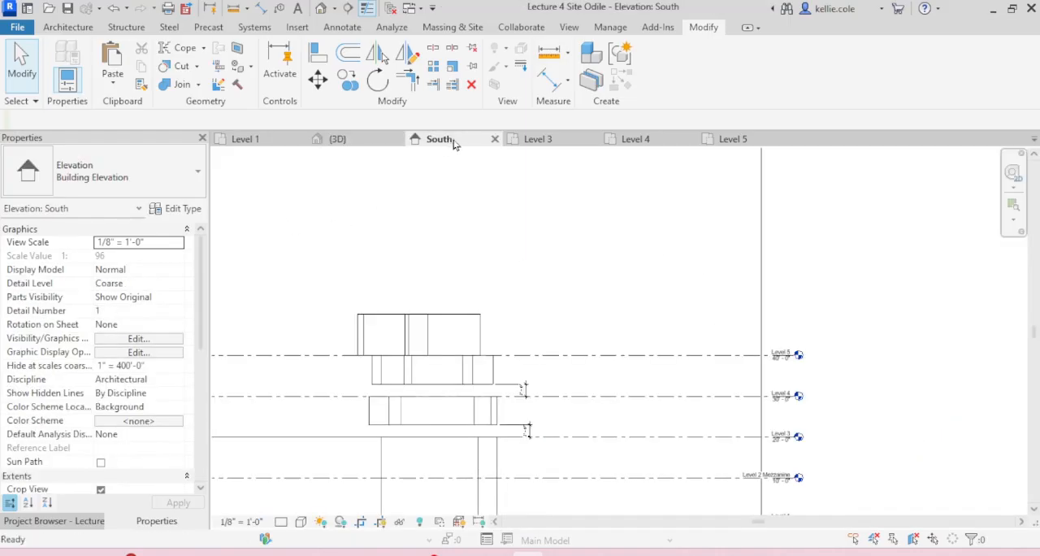
left_click(432, 345)
scroll(430, 350, "up", 3)
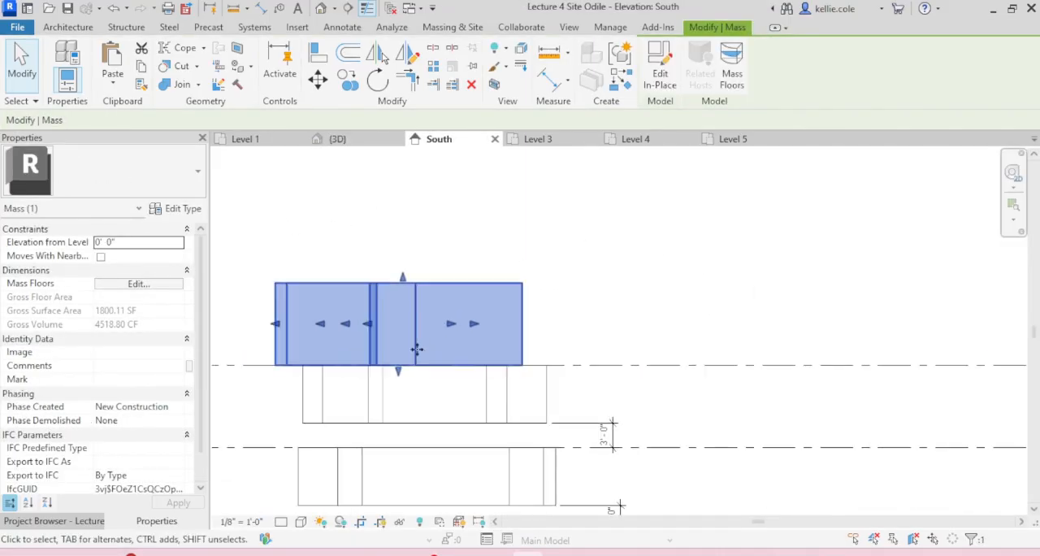
scroll(421, 356, "up", 2)
left_click_drag(421, 385, 420, 332)
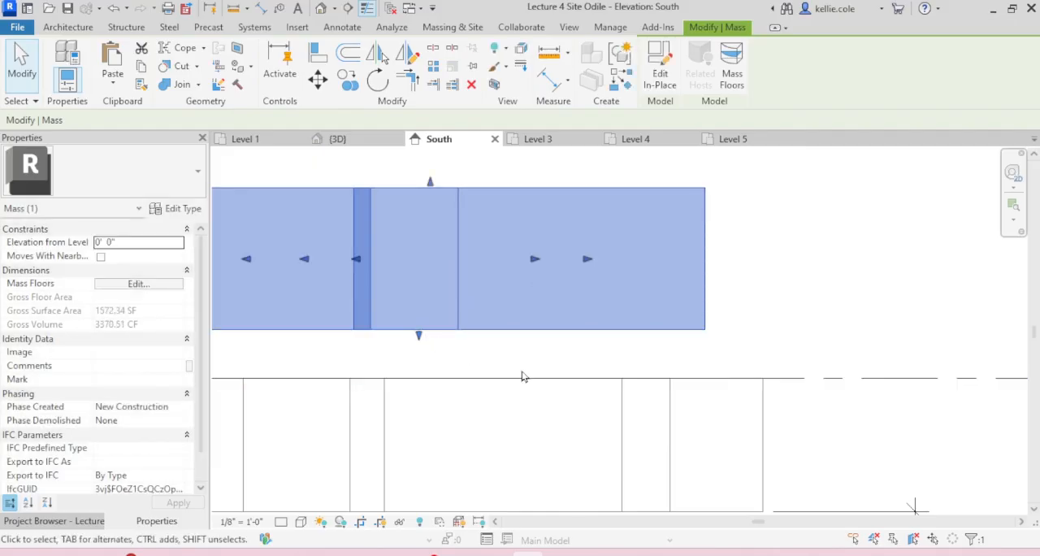
Step: Add an aligned dimension between the Level 5 mass's bottom face and the Level 5 line, placed beside the mass
key("d")
key("i")
left_click(567, 330)
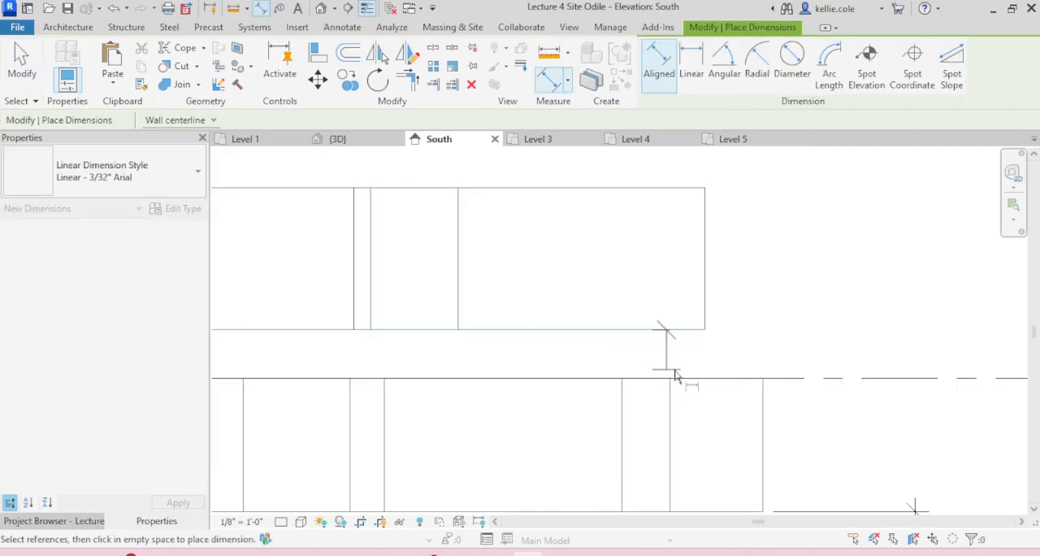
left_click(778, 380)
scroll(778, 380, "down", 4)
left_click(819, 357)
key("Escape")
key("Escape")
Step: Raise the bottom face of the Level 5 mass to 3'-0" above the Level 5 line, then deselect it
left_click(677, 350)
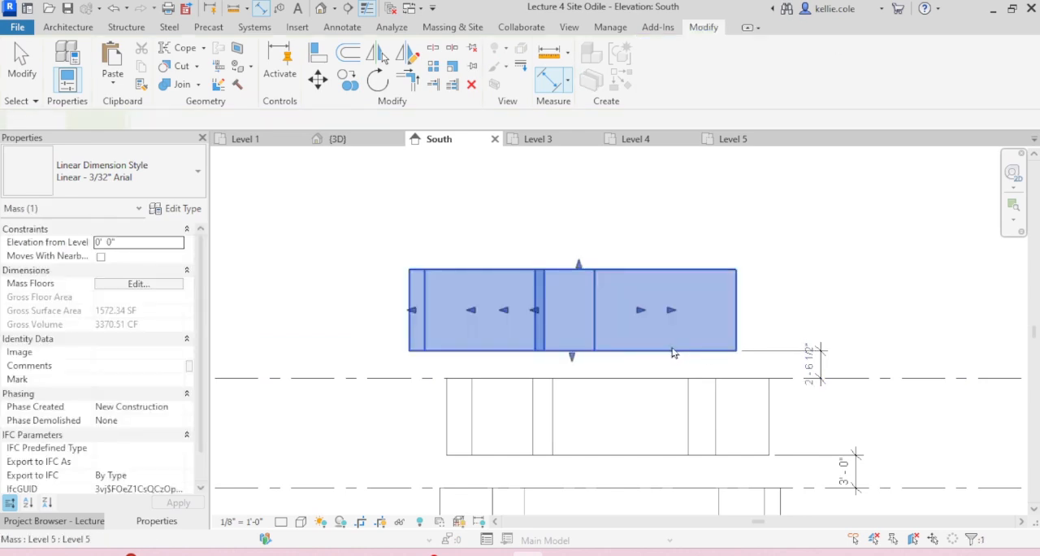
scroll(675, 349, "up", 5)
left_click_drag(473, 356, 473, 348)
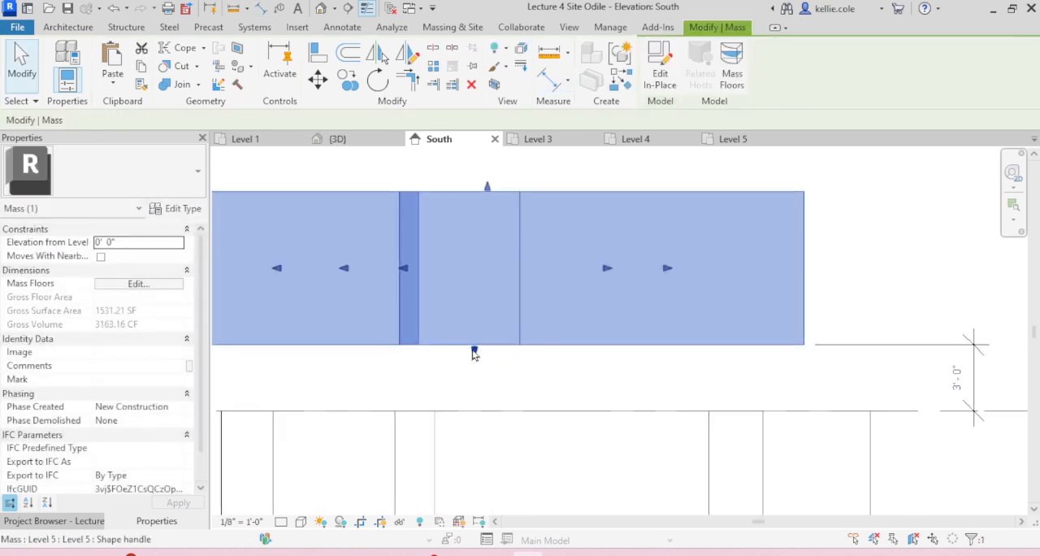
key("Escape")
scroll(487, 256, "down", 5)
scroll(481, 254, "down", 3)
middle_click_drag(577, 226, 684, 288)
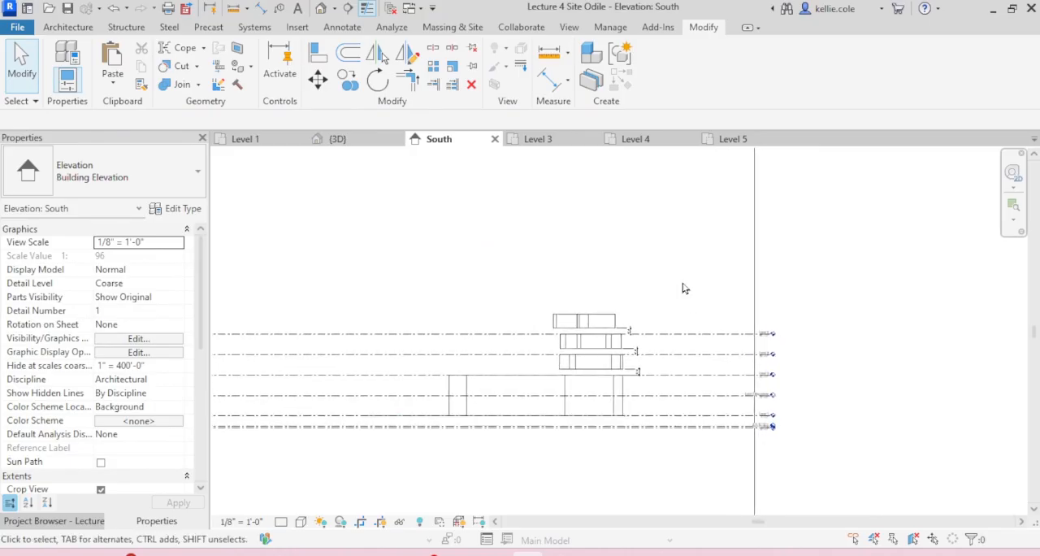
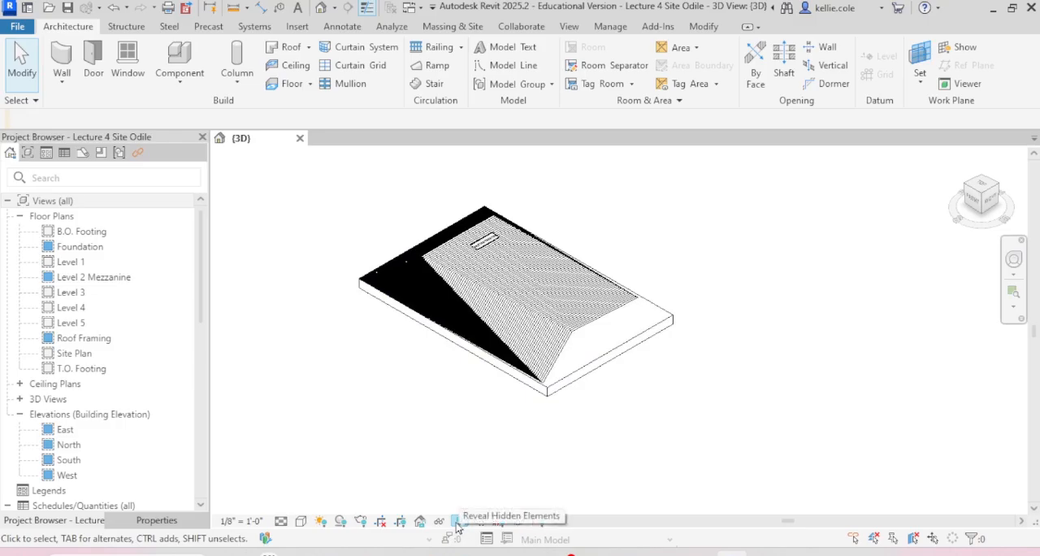
Step: Reveal the hidden elements in the 3D view, unhide the building masses beside the site, and leave the reveal mode
left_click(458, 523)
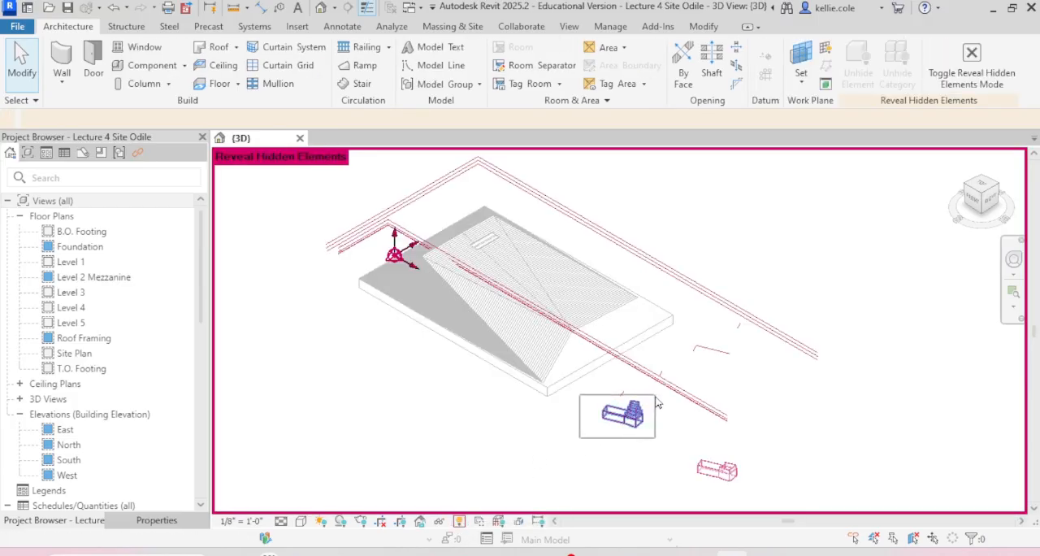
left_click_drag(658, 403, 658, 403)
right_click(632, 418)
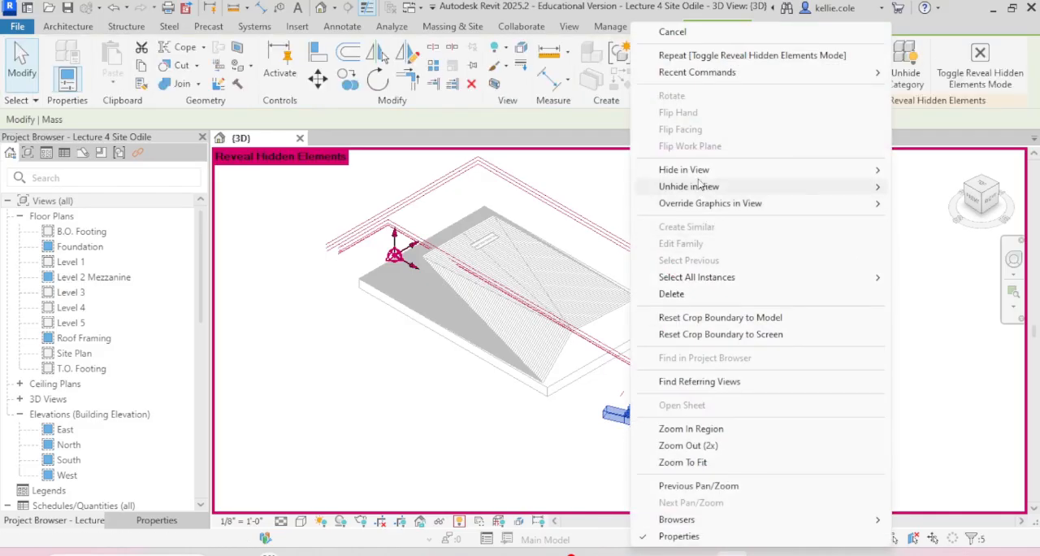
mouse_move(812, 203)
left_click(936, 204)
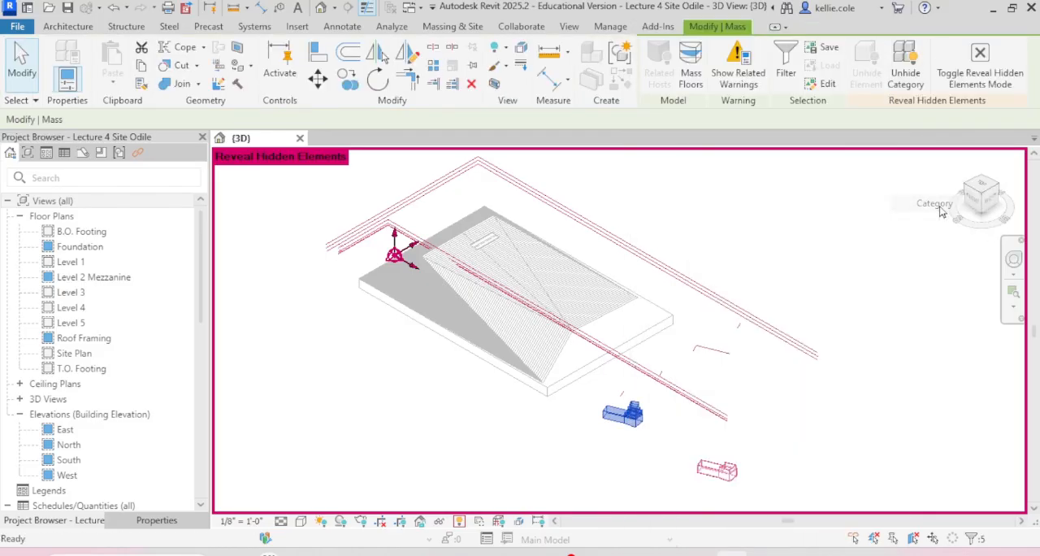
left_click(459, 521)
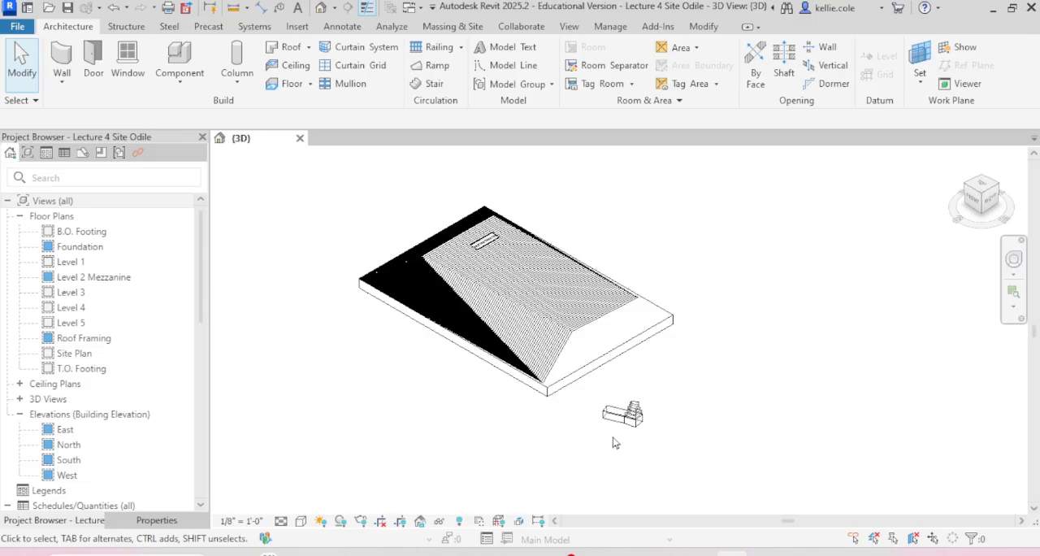
scroll(650, 440, "up", 6)
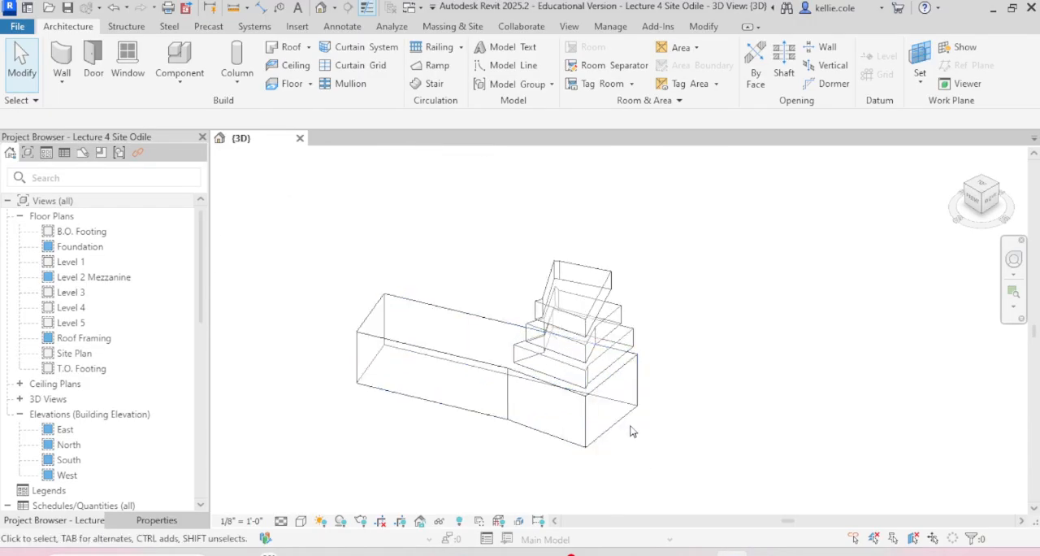
Step: In a plan view of the stack, nudge the topmost mass sideways off the corner it shares with the Level 1 mass
left_click(556, 399)
middle_click_drag(627, 344, 343, 301, "shift")
left_click(331, 282)
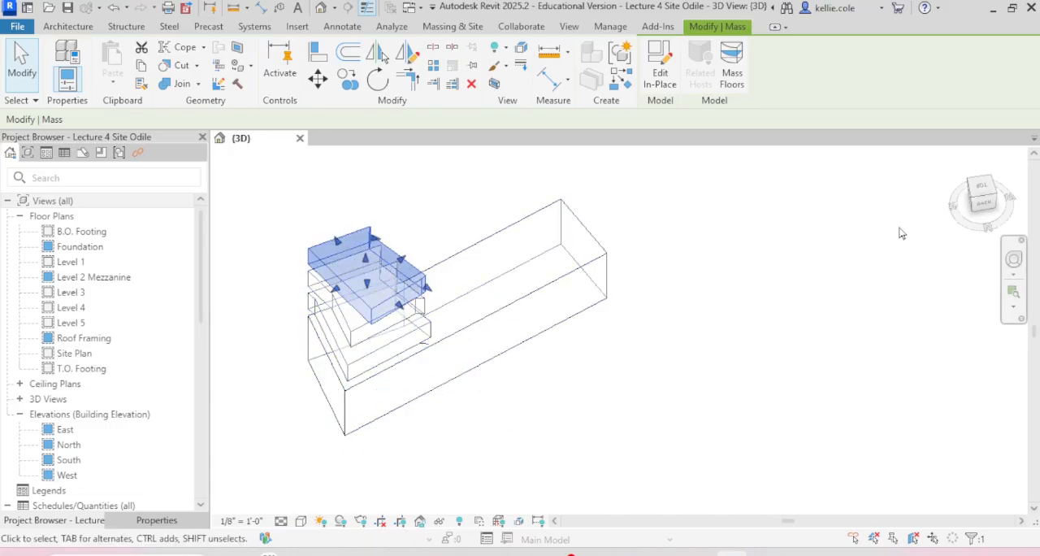
left_click(984, 187)
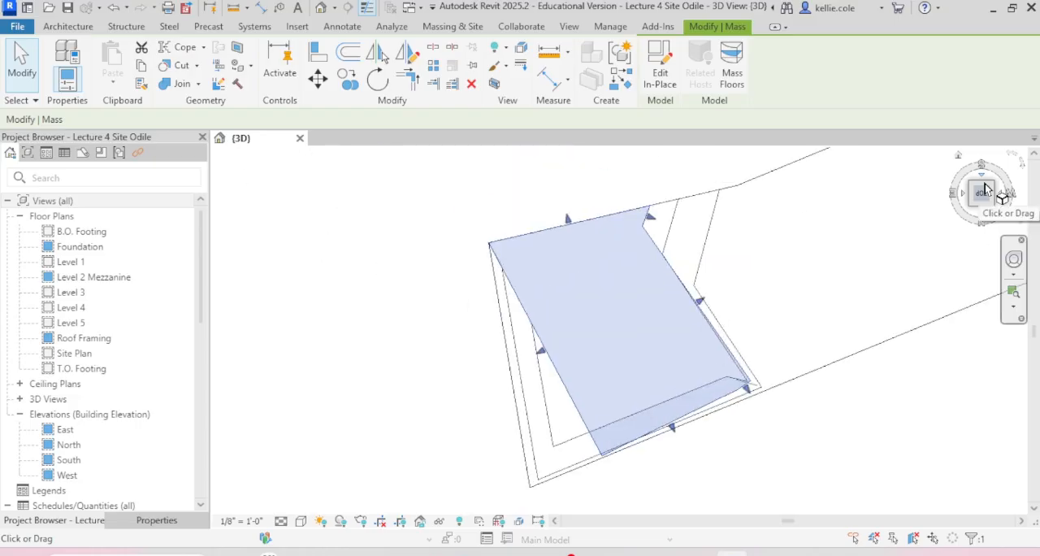
left_click(550, 176)
left_click(522, 244)
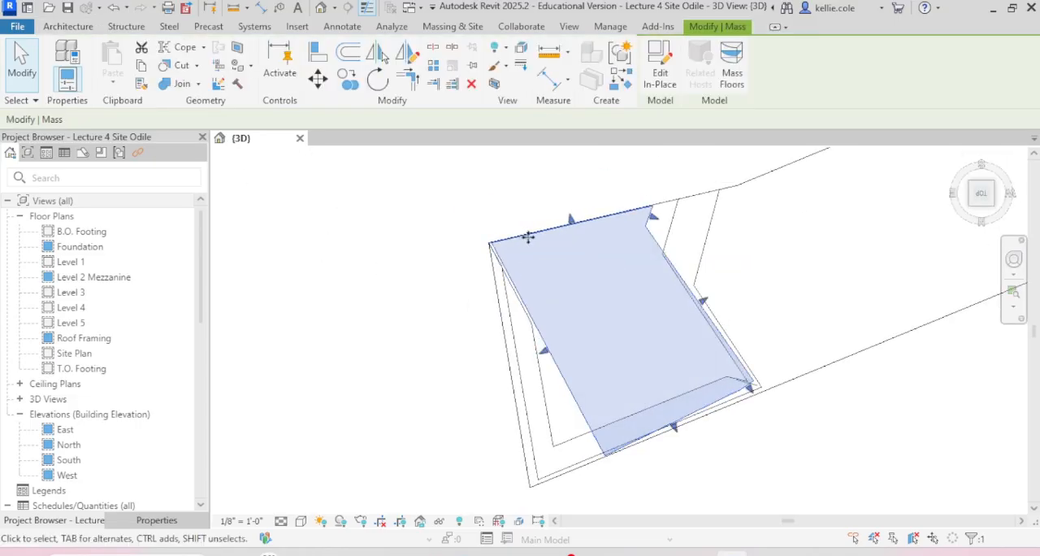
Step: Nudge the Level 3r mass away from the shared corner, shift the topmost mass slightly as well, and deselect everything
left_click(519, 340)
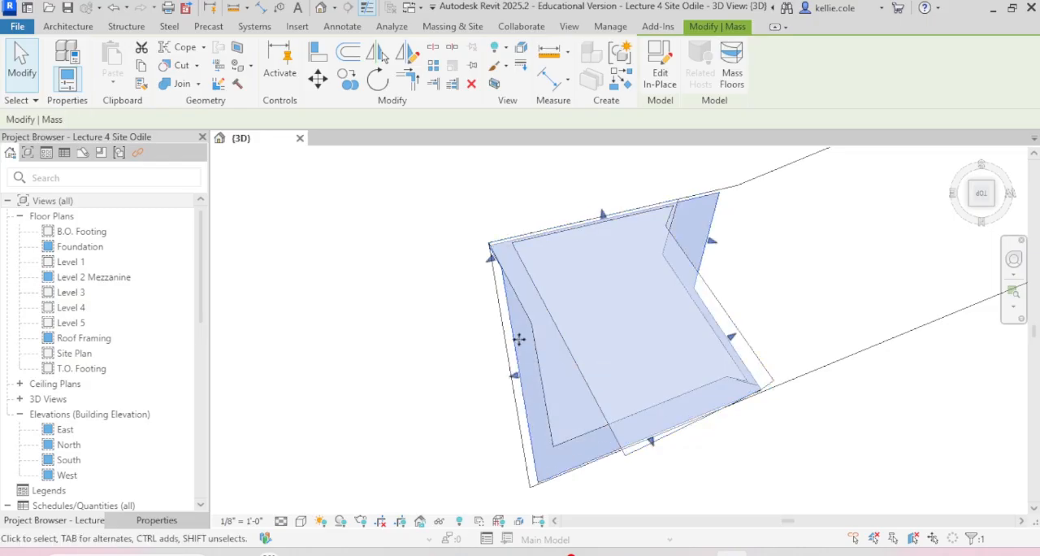
left_click(559, 229)
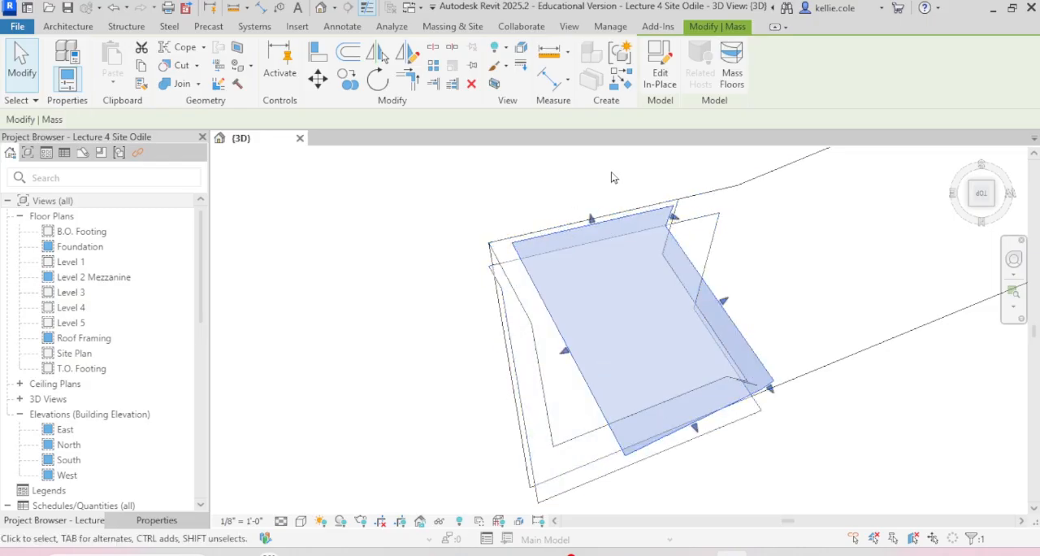
left_click(554, 227)
left_click(597, 186)
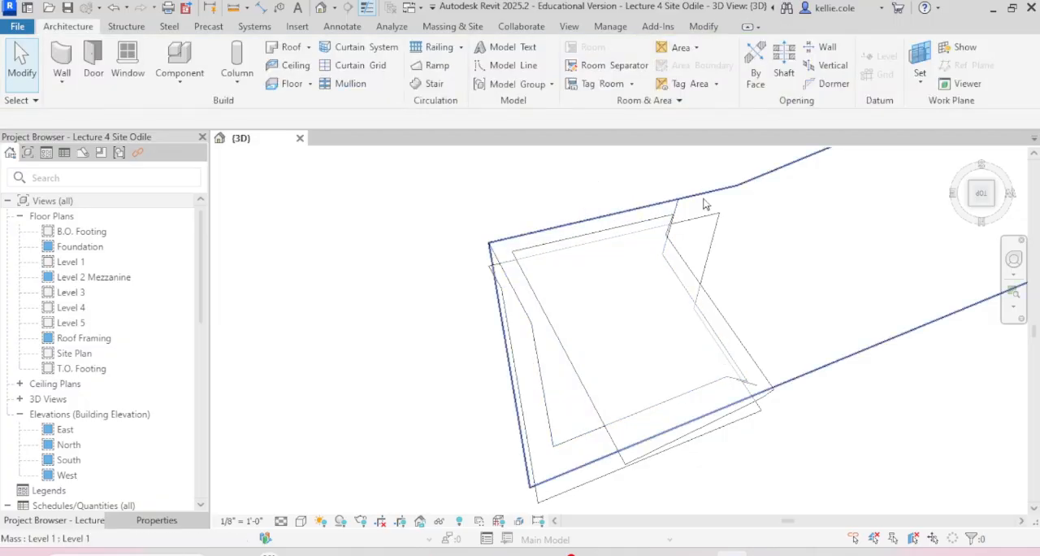
left_click(727, 191)
key("Escape")
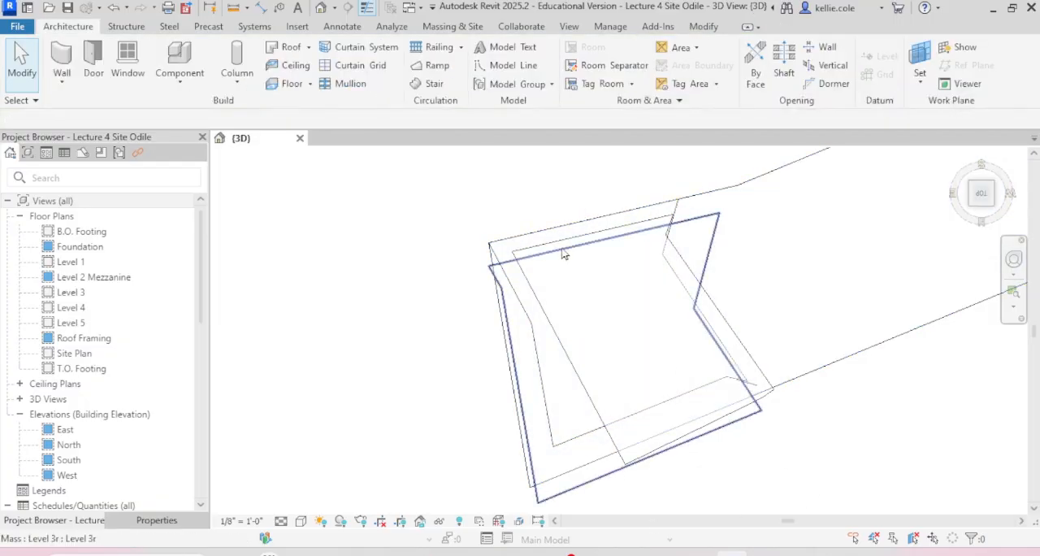
Step: Move the topmost mass by its corner so it snaps onto the matching corner of the Level 1 mass
left_click(552, 248)
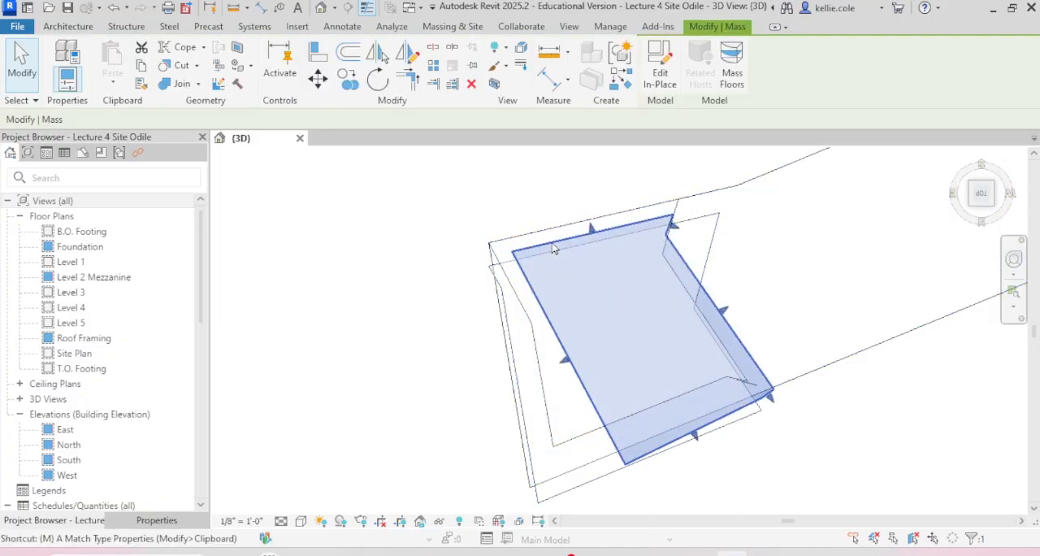
key("v")
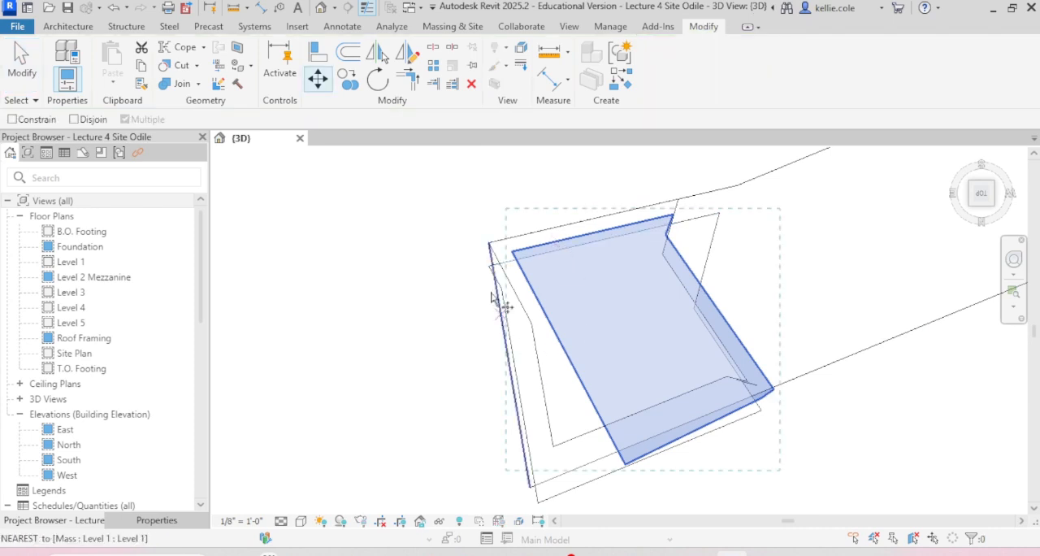
left_click(511, 251)
scroll(512, 252, "up", 3)
scroll(511, 251, "up", 2)
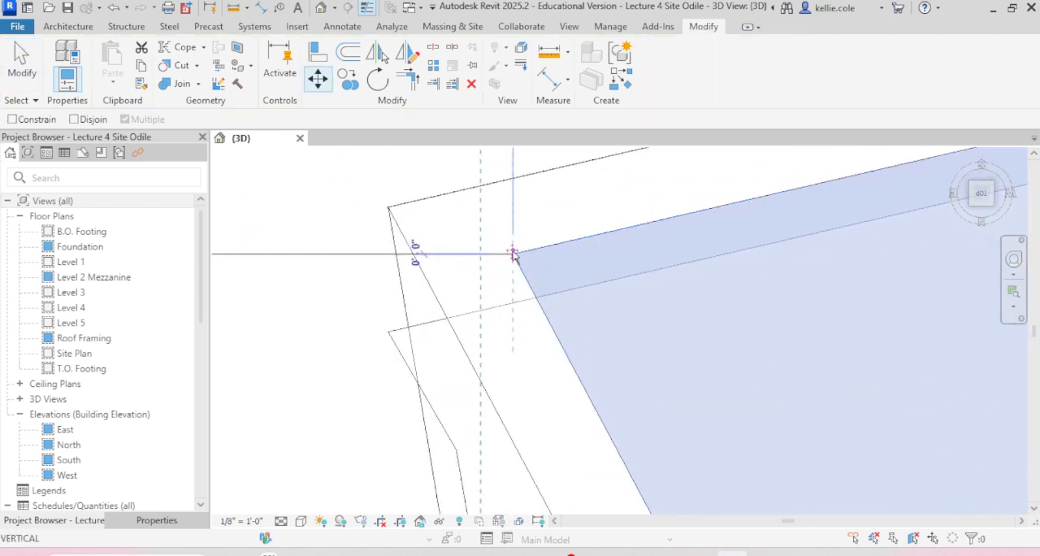
left_click(388, 209)
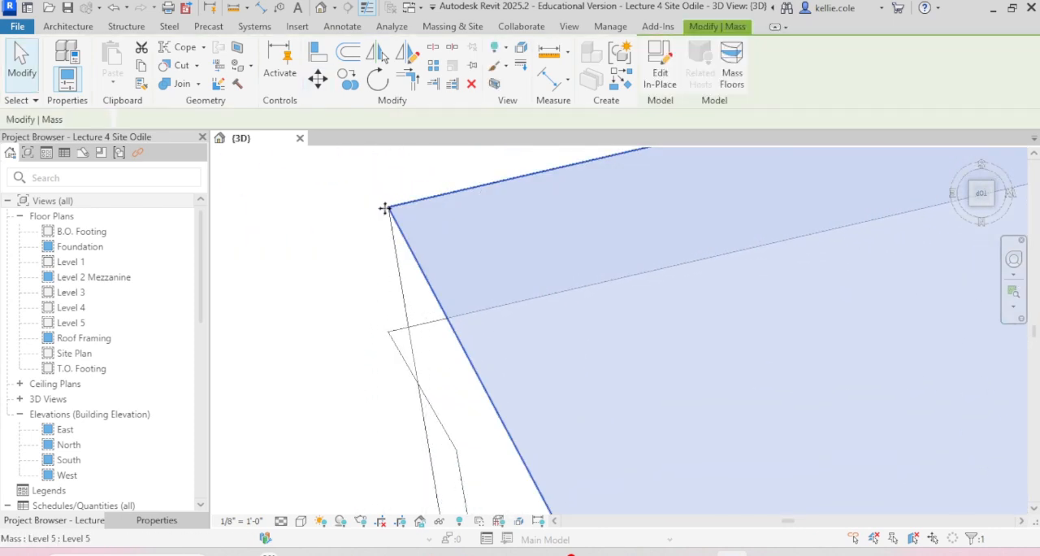
Step: Move the Level 3r mass by its corner so it snaps onto the shared corner of the Level 1 mass
left_click(387, 331)
key("m")
key("v")
left_click(388, 332)
left_click(388, 209)
Step: Examine the realigned stack of masses from the back and the side in 3D
scroll(497, 326, "down", 3)
middle_click_drag(455, 301, 616, 156, "shift")
scroll(575, 228, "down", 3)
middle_click_drag(624, 281, 520, 256, "shift")
left_click(459, 348)
middle_click_drag(460, 348, 520, 357, "shift")
middle_click_drag(542, 323, 406, 410, "shift")
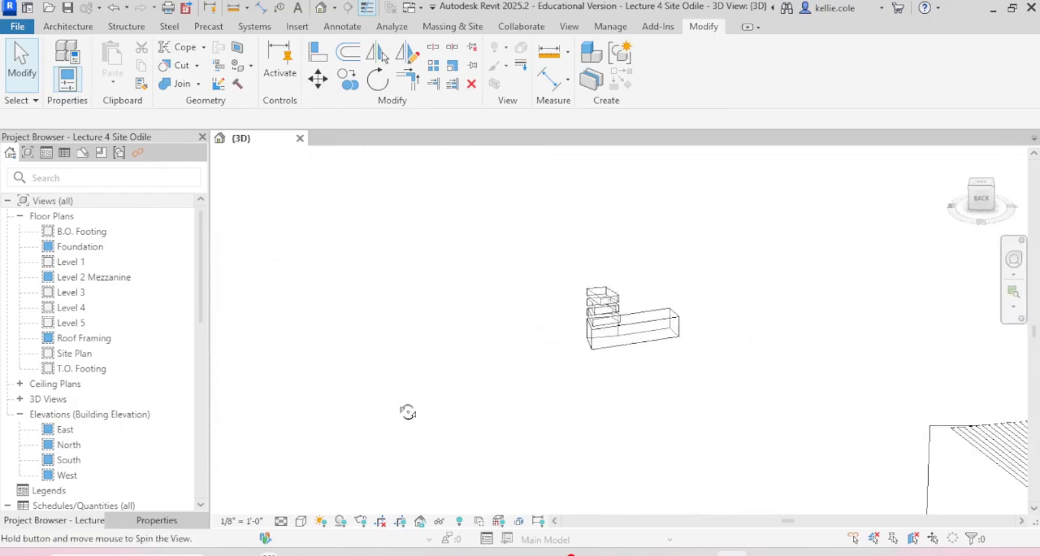
scroll(578, 367, "up", 2)
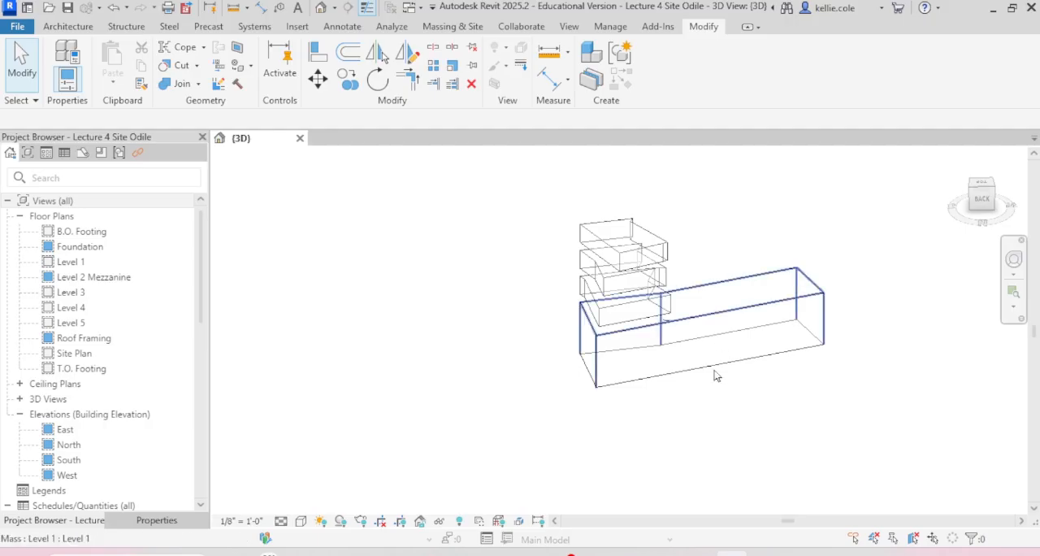
middle_click_drag(537, 348, 461, 305, "shift")
scroll(643, 342, "up", 5)
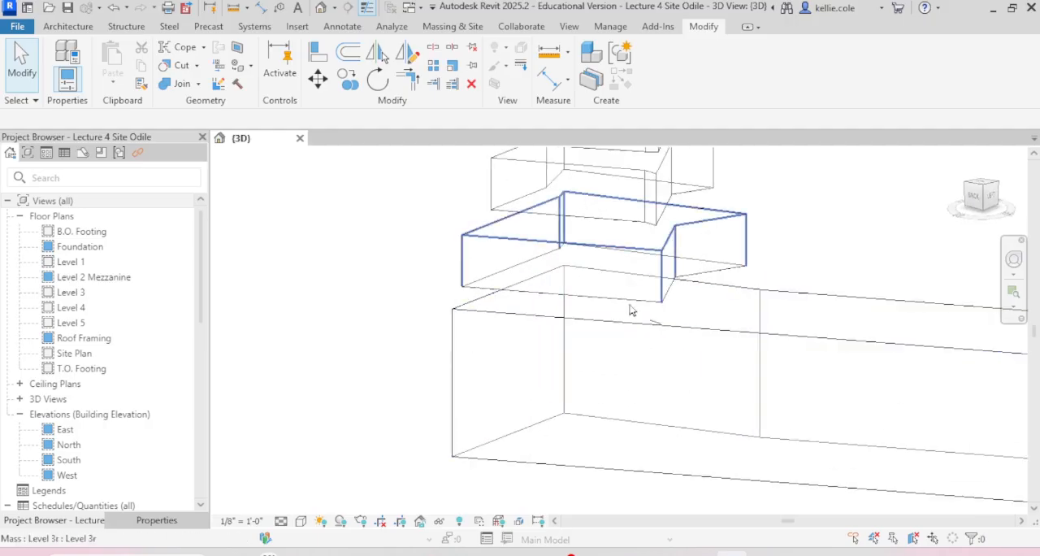
Step: Examine the gap between the Level 3r and Level 1 masses, their corners, and the small Level 4 mass line between them
left_click(692, 258)
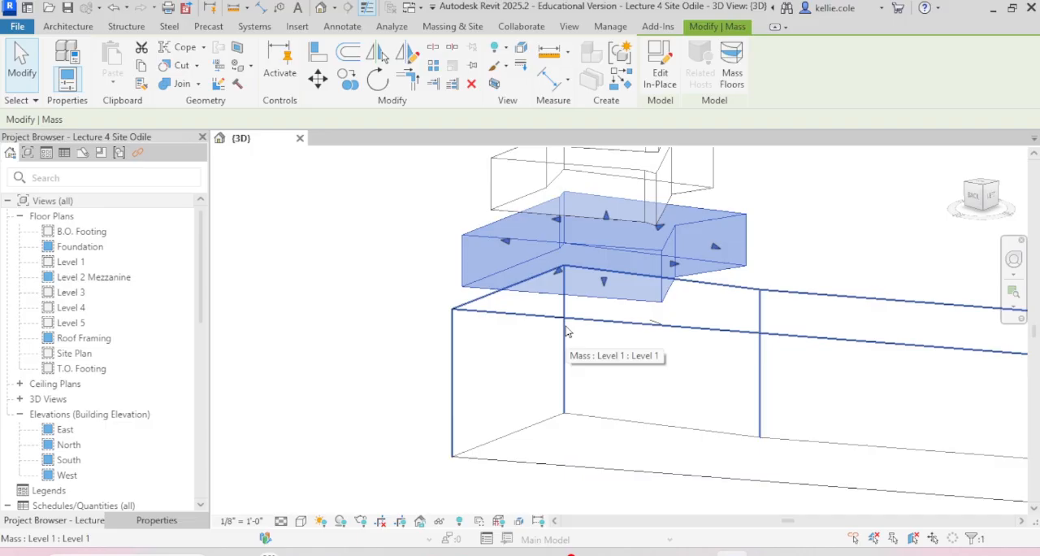
scroll(601, 327, "up", 4)
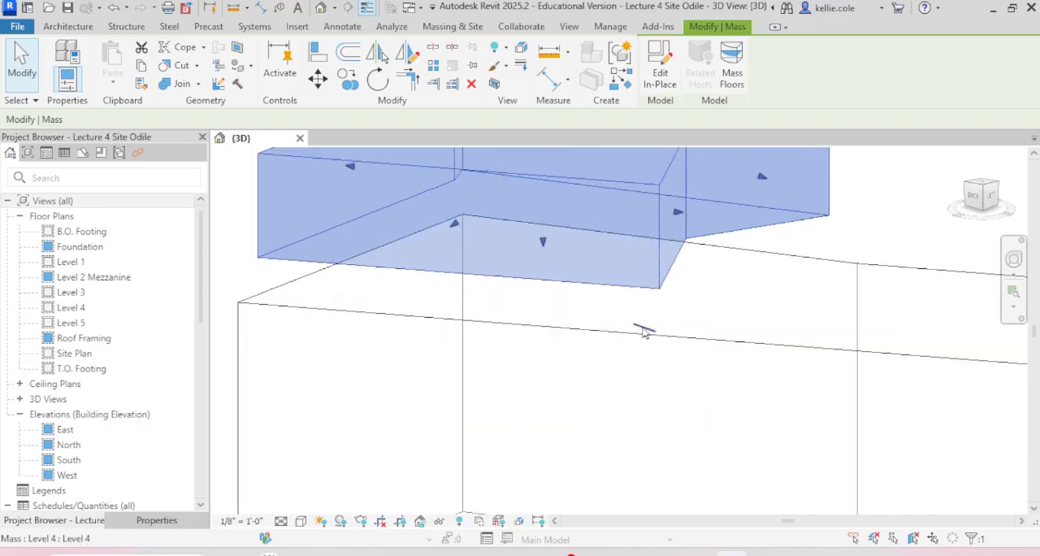
left_click(642, 327)
key("Escape")
scroll(585, 325, "down", 3)
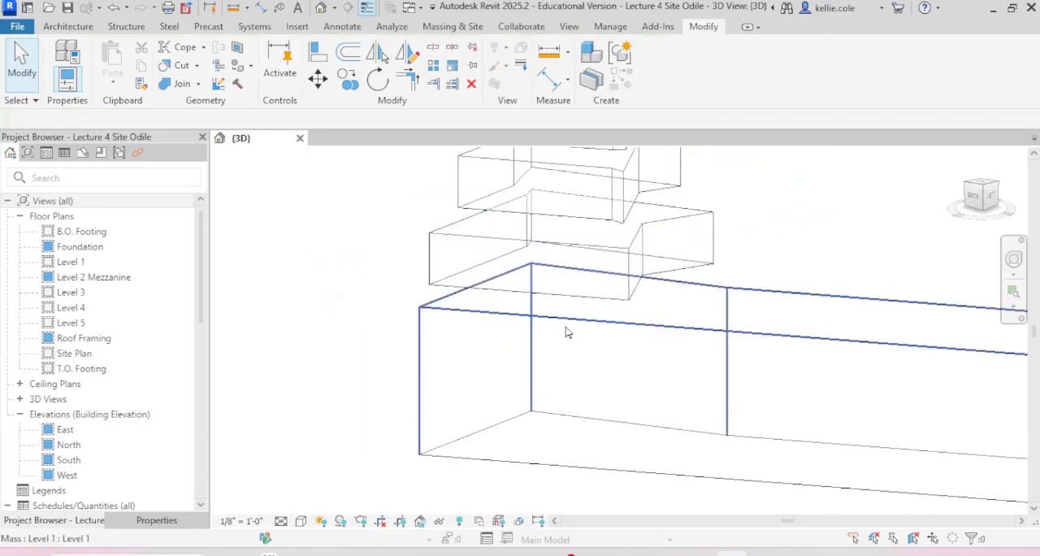
scroll(436, 299, "up", 3)
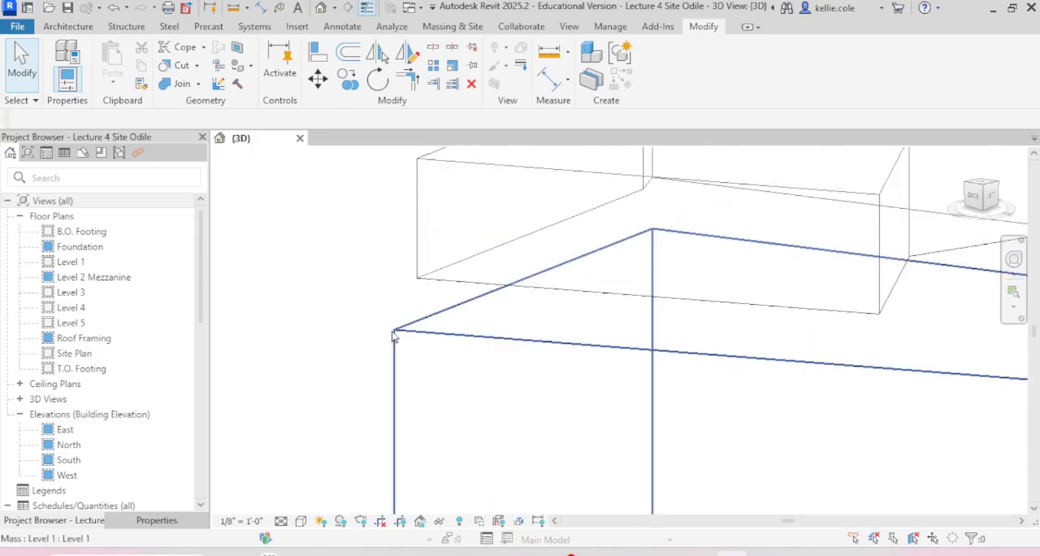
scroll(275, 325, "down", 5)
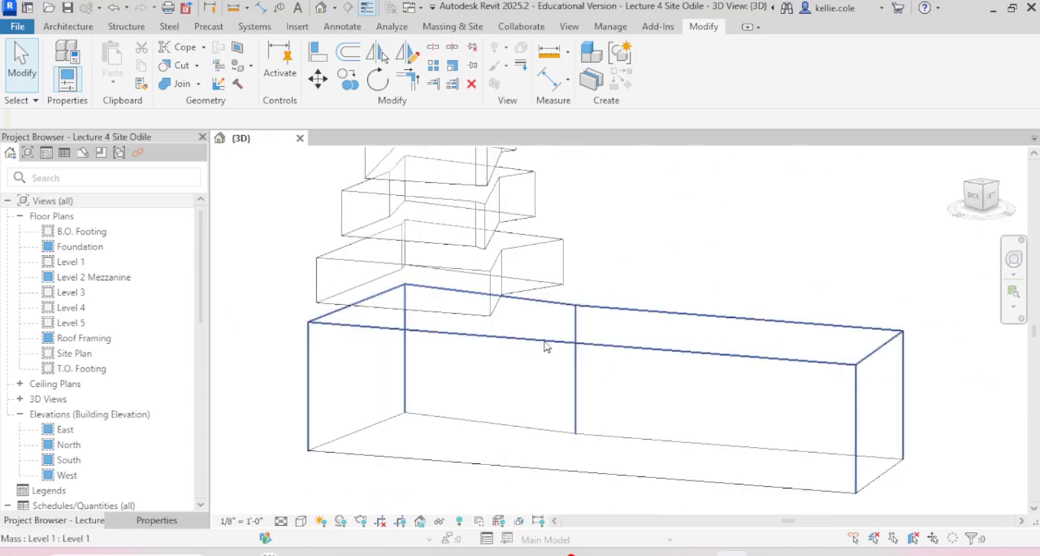
left_click(571, 362)
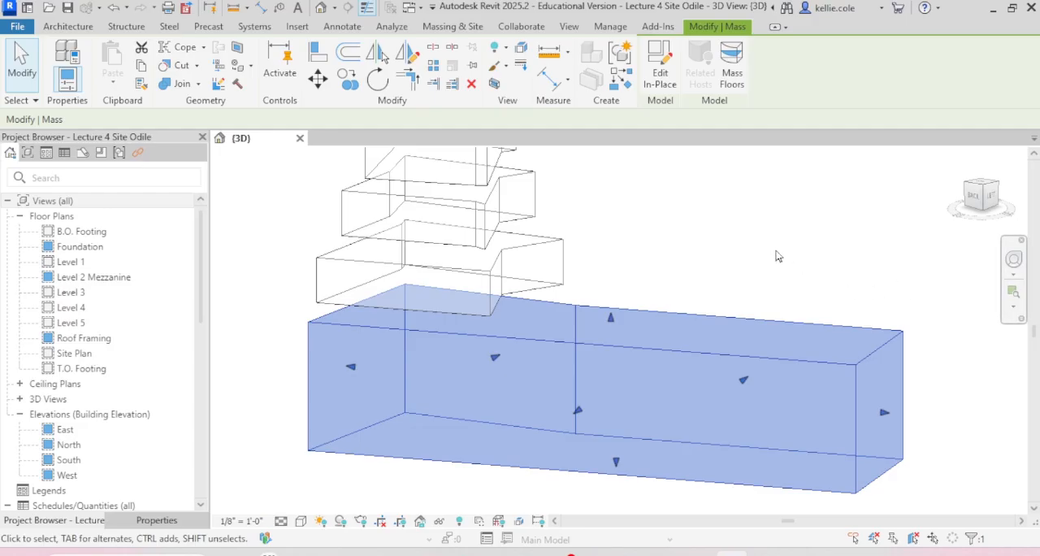
left_click(660, 246)
scroll(648, 258, "down", 3)
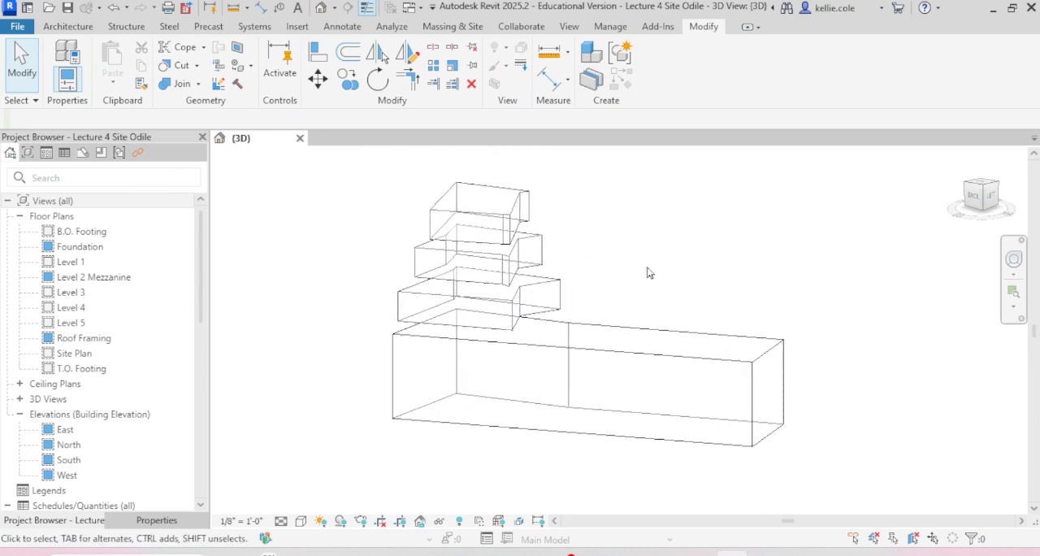
Step: Edit the Level 3r mass in place and move its lower long edge so its end snaps to the Level 1 mass's upper corner
left_click(481, 333)
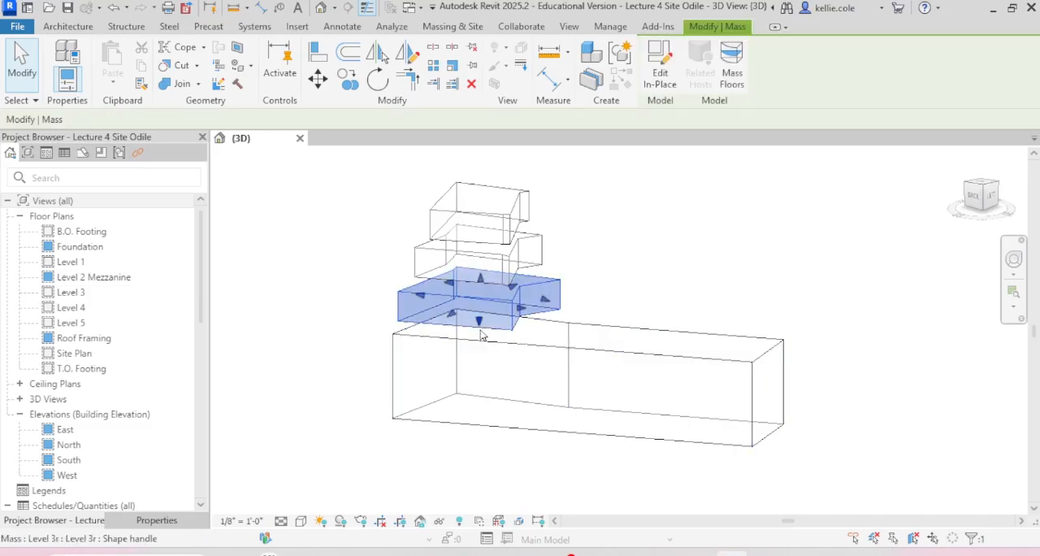
left_click(668, 85)
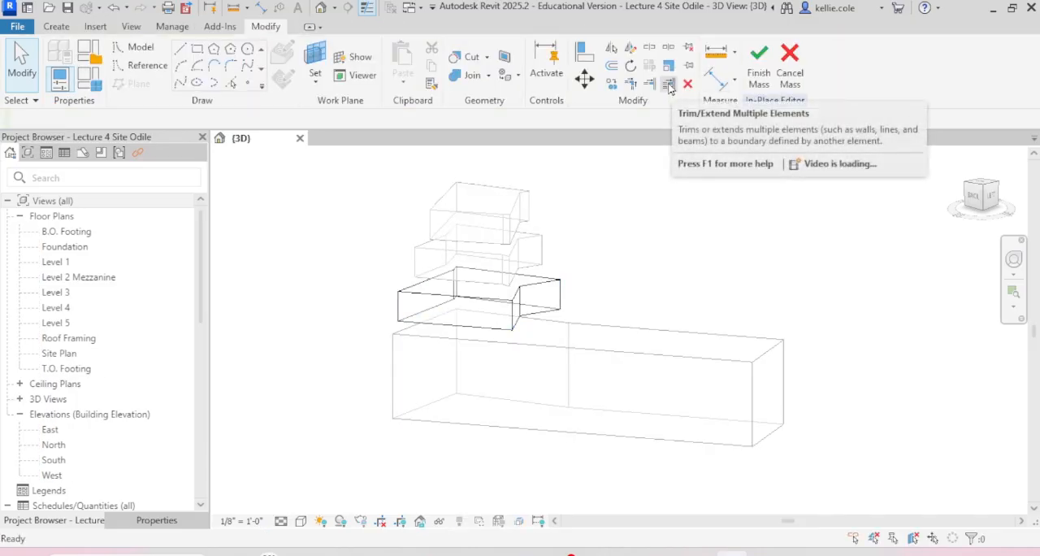
scroll(455, 346, "up", 6)
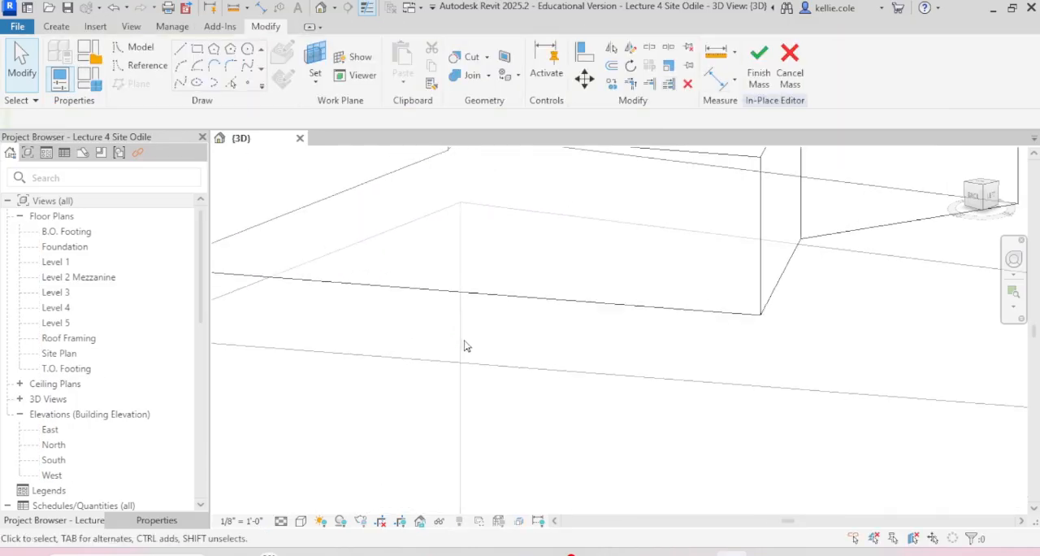
left_click(479, 302)
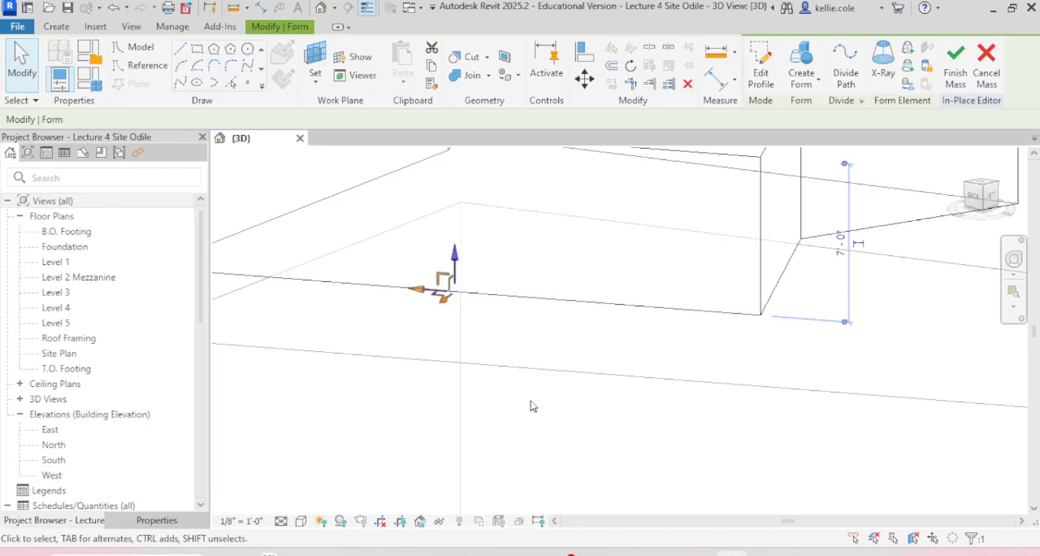
scroll(559, 319, "down", 3)
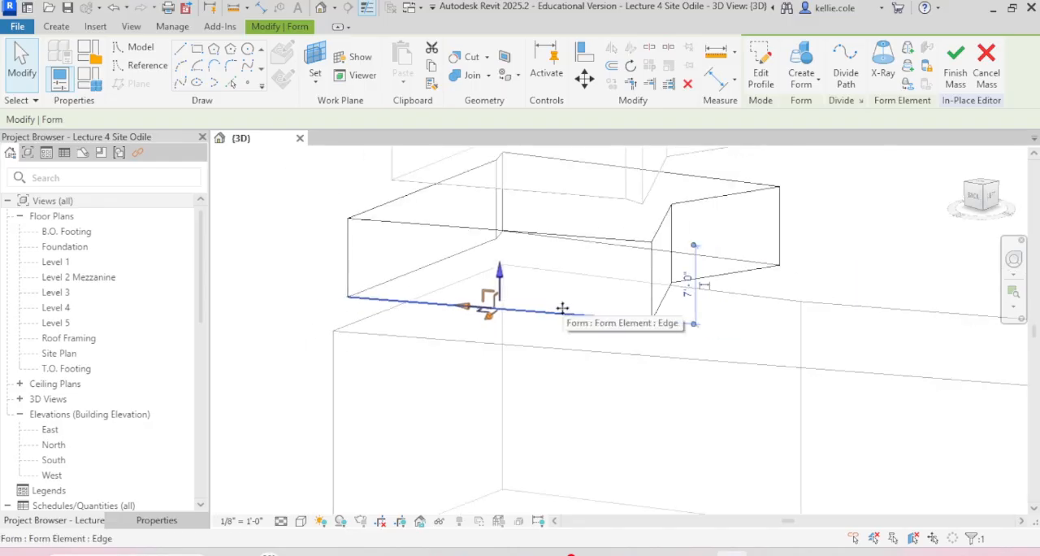
key("m")
key("v")
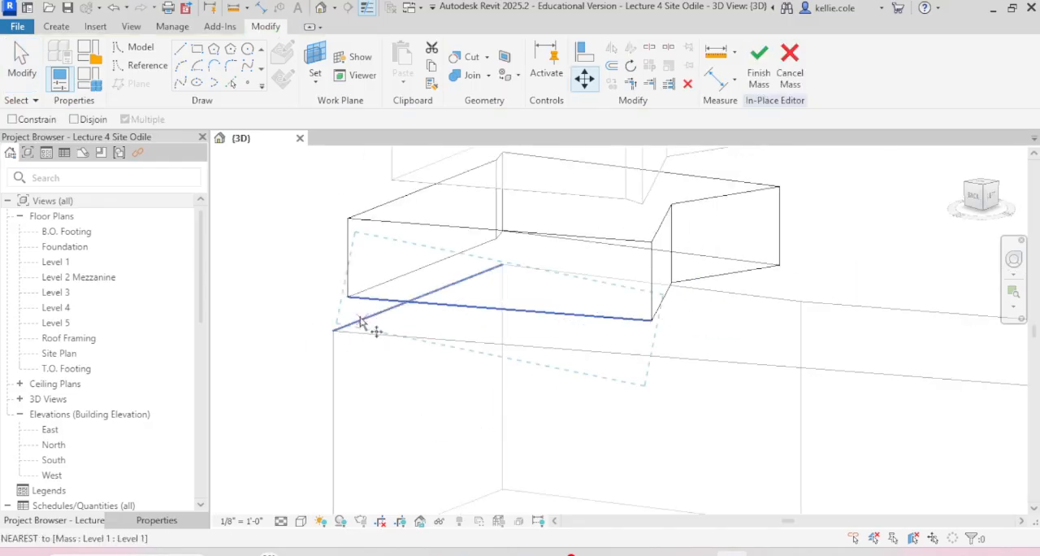
left_click(350, 296)
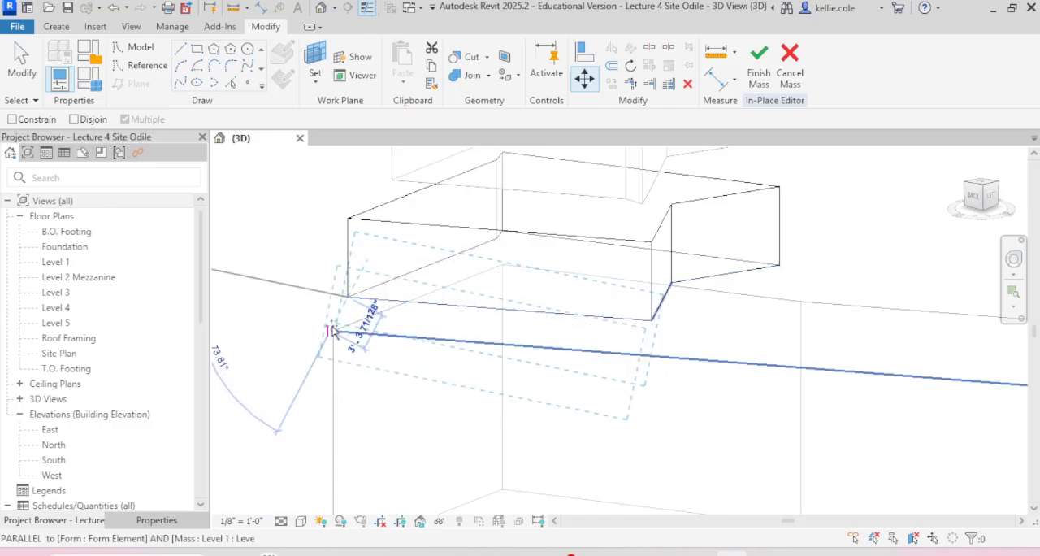
scroll(345, 345, "up", 5)
left_click(272, 344)
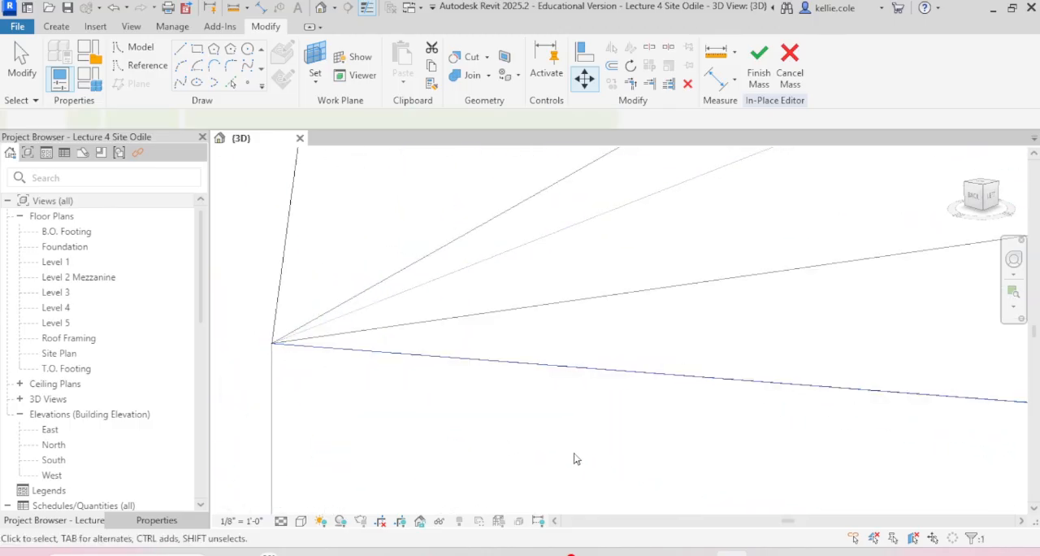
scroll(520, 435, "down", 5)
scroll(465, 362, "down", 3)
middle_click_drag(463, 348, 410, 280, "shift")
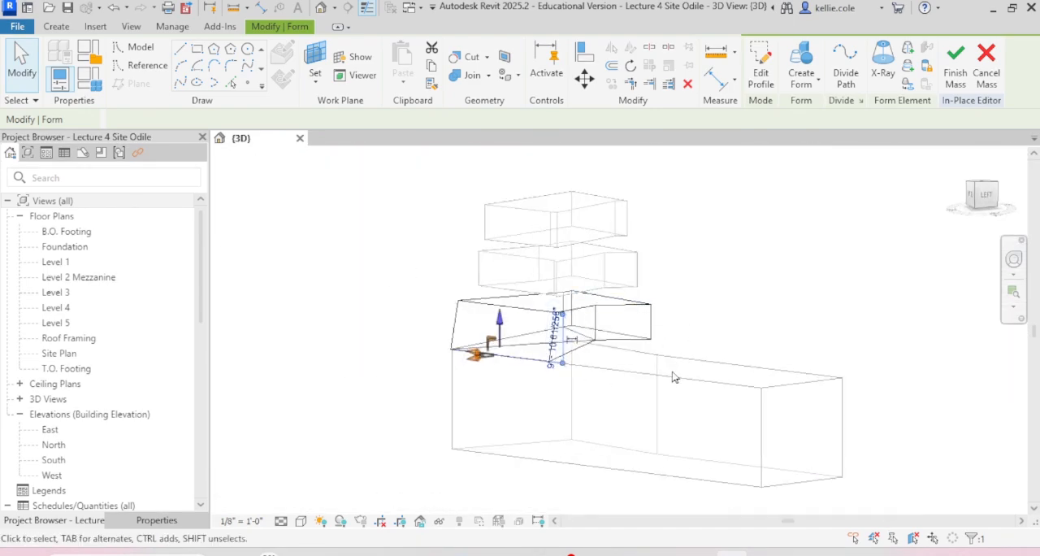
Step: Finish the Level 3r mass edit and delete the dimensions that have invalid references
left_click(718, 282)
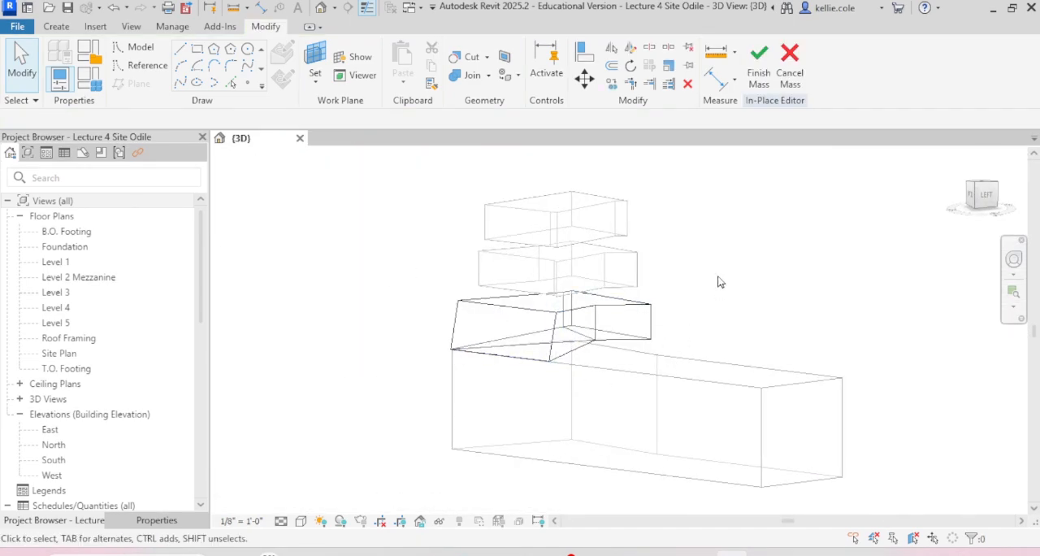
left_click(759, 74)
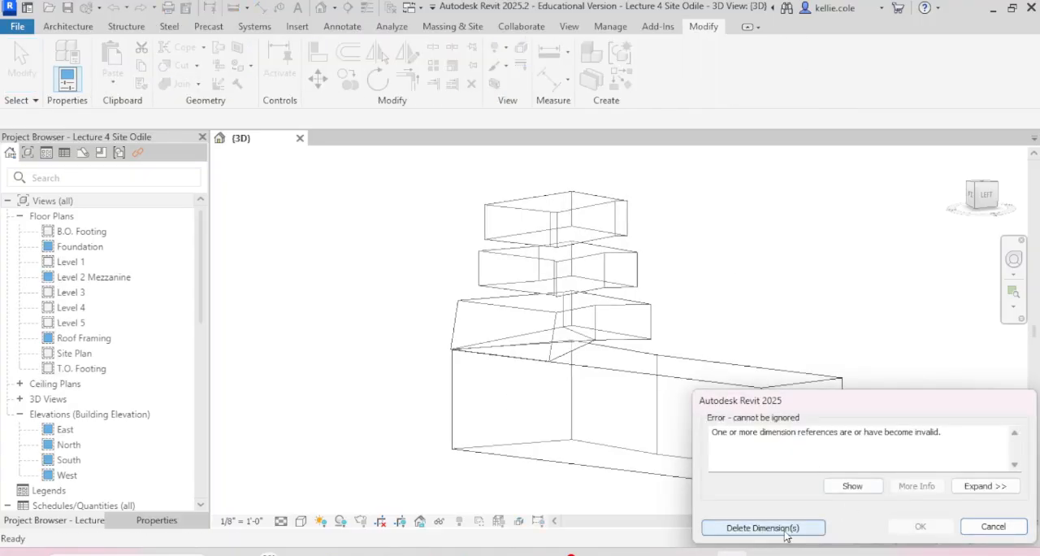
left_click(785, 530)
Step: Edit the Level 3r mass in place again and move its raised lower edge beside the notch down onto the Level 1 mass's upper edge
scroll(406, 333, "down", 3)
middle_click_drag(426, 327, 278, 366, "shift")
scroll(507, 364, "up", 6)
left_click(507, 350)
left_click(722, 312)
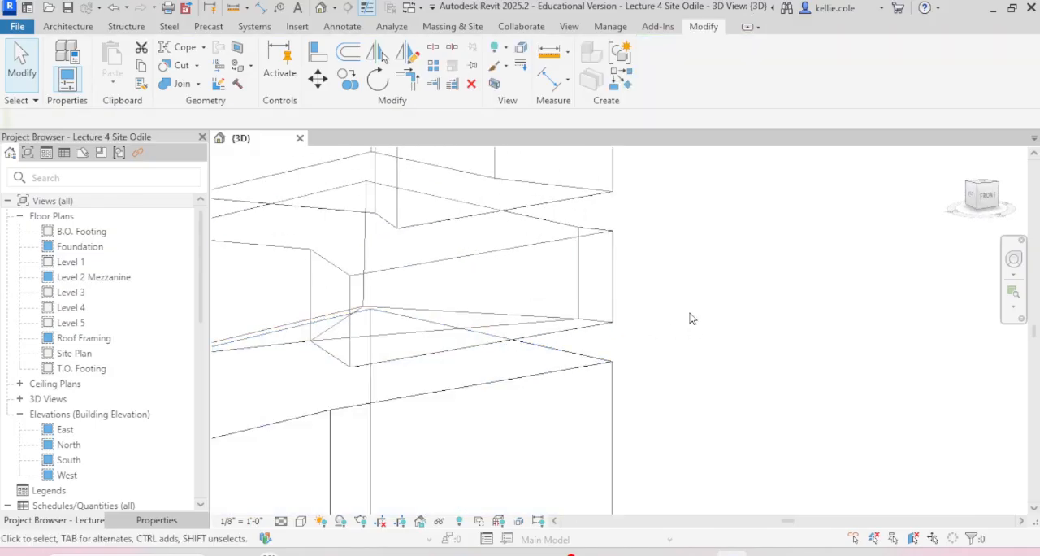
left_click(593, 325)
scroll(722, 380, "down", 3)
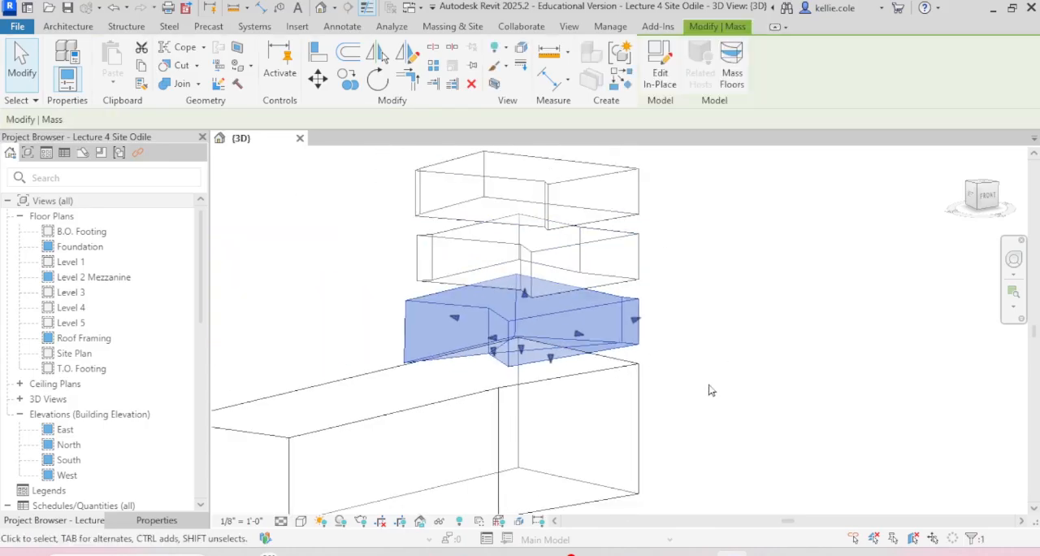
left_click(660, 65)
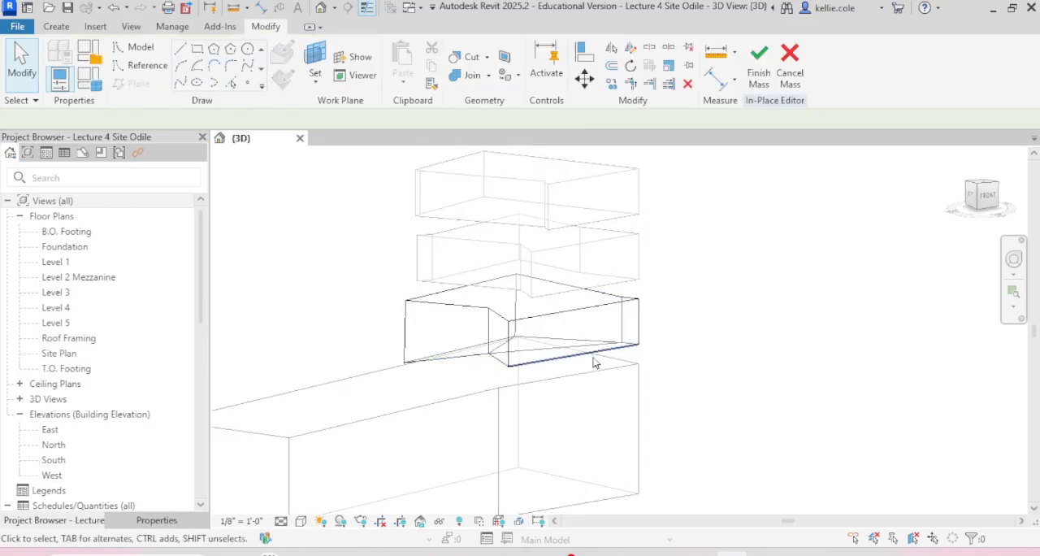
left_click(596, 358)
scroll(229, 453, "up", 3)
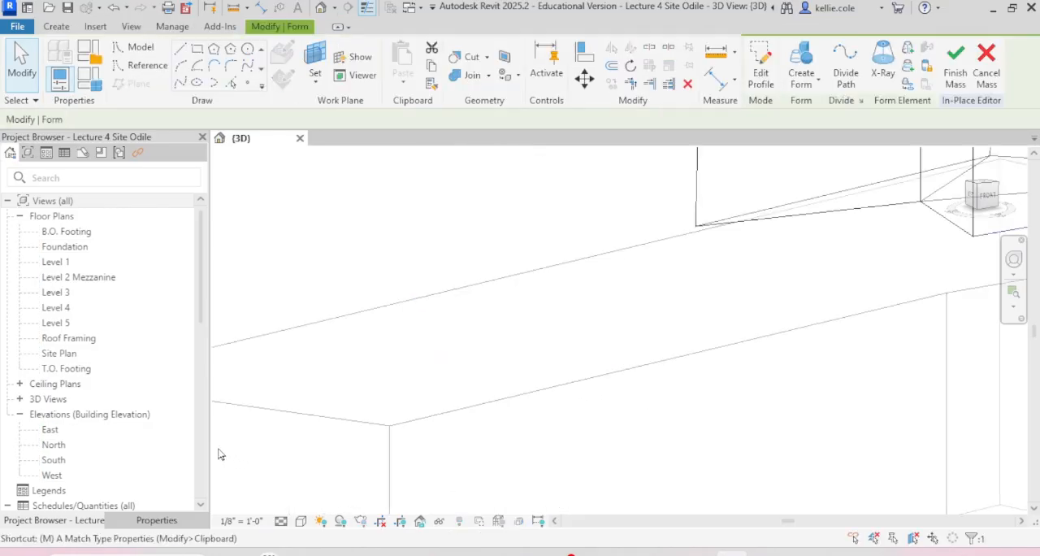
scroll(608, 273, "down", 2)
key("m")
key("v")
left_click(763, 253)
scroll(754, 282, "up", 2)
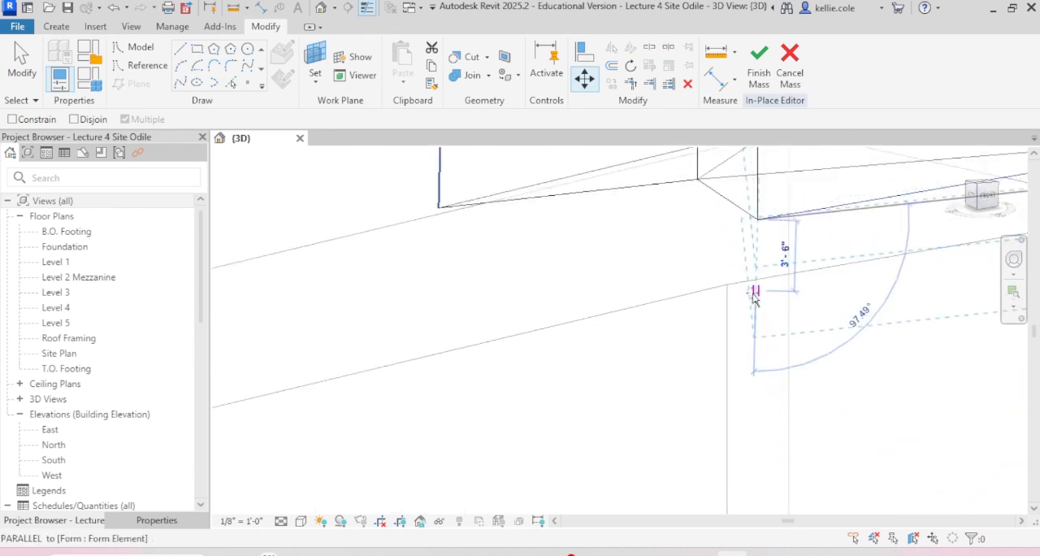
left_click(756, 279)
scroll(800, 318, "down", 2)
Step: Move the Level 3r mass's nearby lower corner vertex so it snaps onto the Level 1 mass's upper corner
middle_click_drag(823, 323, 548, 328)
middle_click_drag(668, 291, 608, 436, "shift")
scroll(597, 439, "up", 4)
mouse_move(539, 404)
middle_mouse_down("shift")
mouse_move(523, 401)
mouse_move(541, 400)
middle_mouse_up("shift")
scroll(567, 385, "down", 3)
left_click(439, 404)
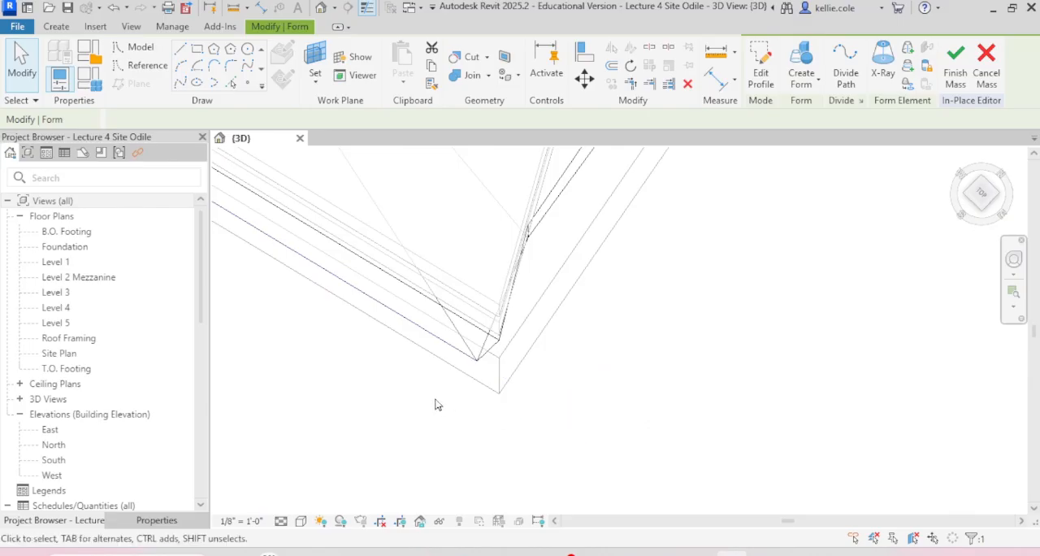
left_click(477, 370)
key("v")
left_click(478, 362)
left_click(485, 362)
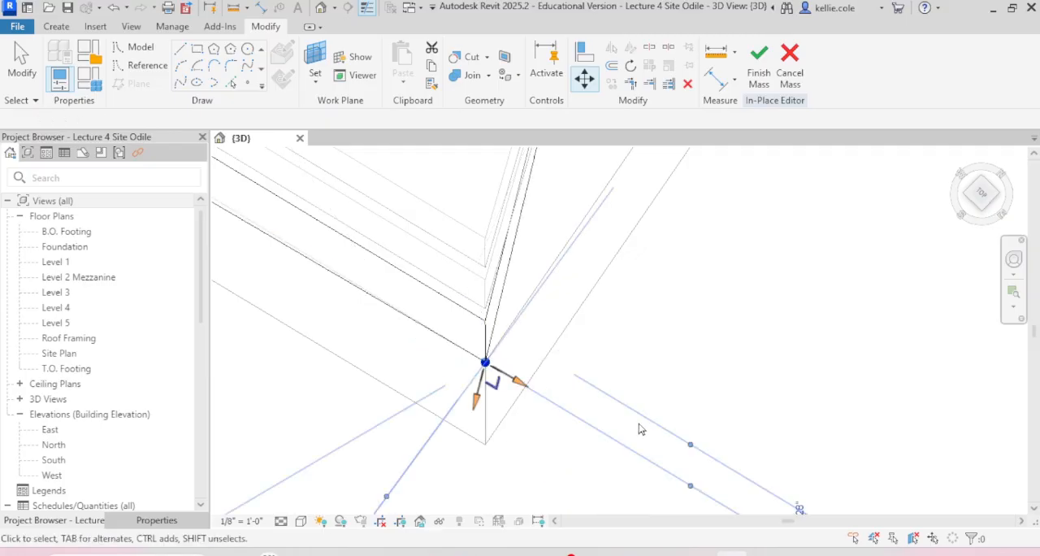
scroll(633, 420, "down", 5)
left_click(661, 374)
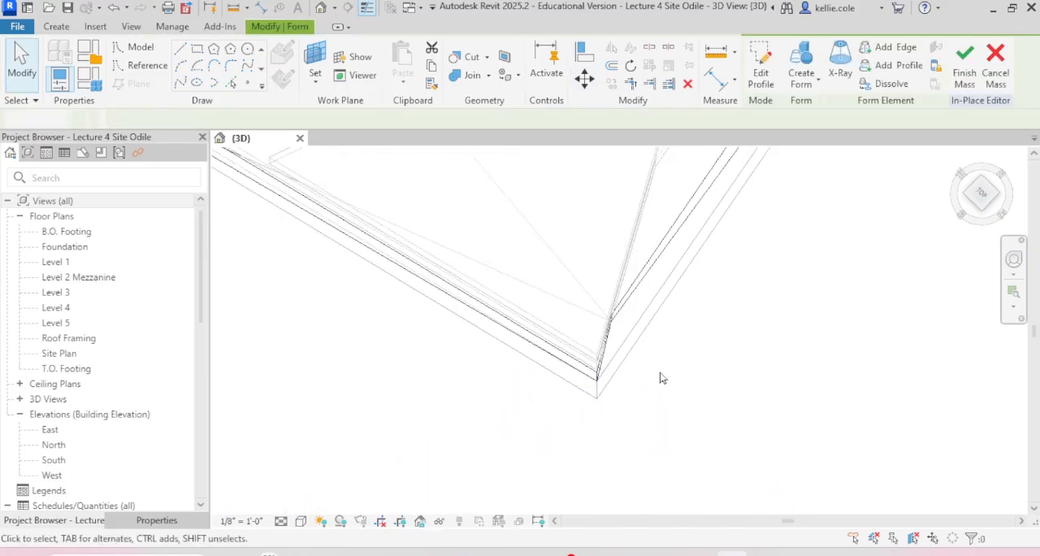
Step: Lower the Level 3r mass's inner notch vertex to the top of the Level 1 mass and finish the mass
scroll(660, 373, "down", 3)
scroll(620, 372, "down", 4)
middle_click_drag(588, 365, 674, 272, "shift")
scroll(560, 435, "up", 6)
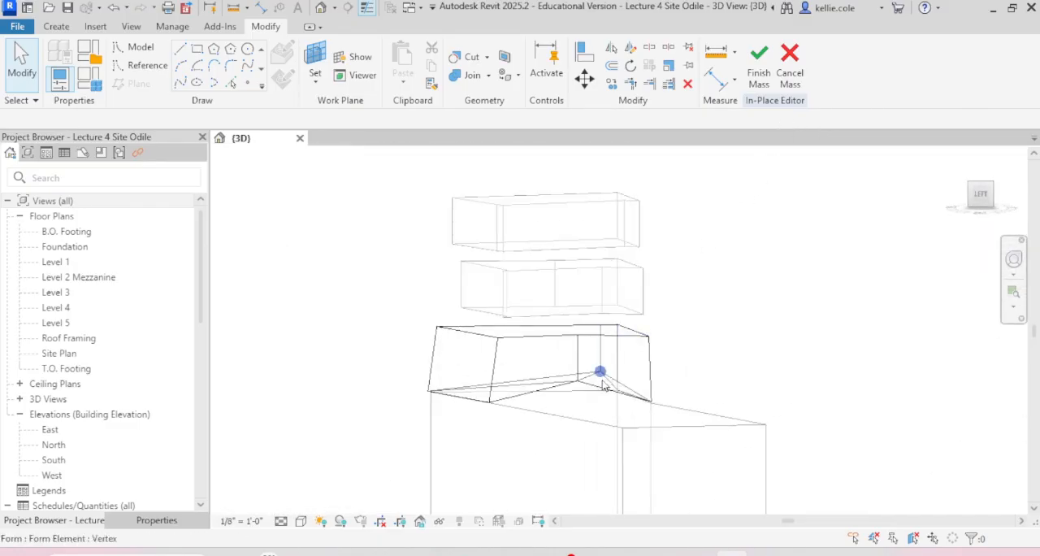
left_click(547, 388)
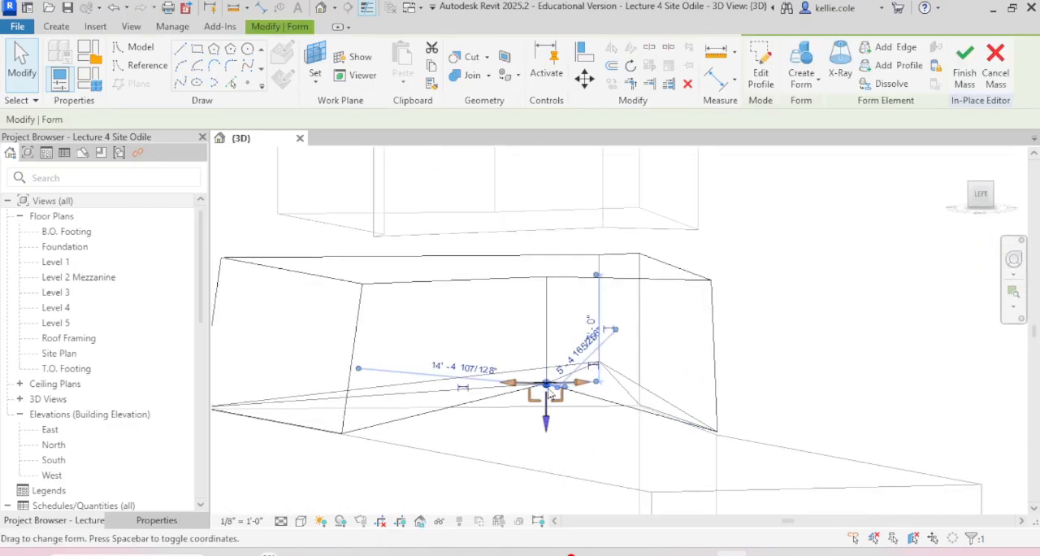
left_click_drag(548, 420, 548, 438)
left_click_drag(547, 454, 546, 466)
scroll(450, 351, "down", 5)
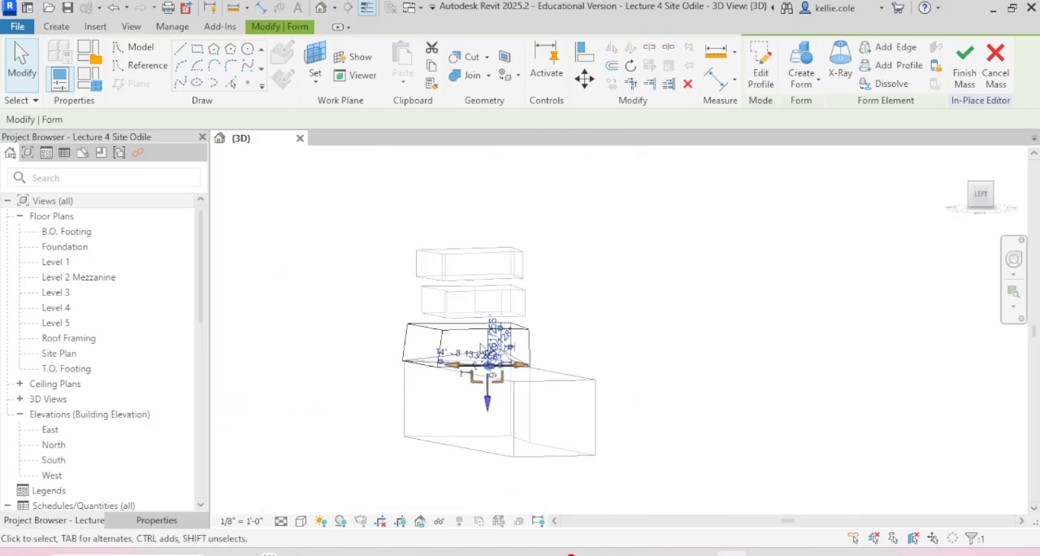
left_click(594, 338)
middle_click_drag(594, 337, 696, 417, "shift")
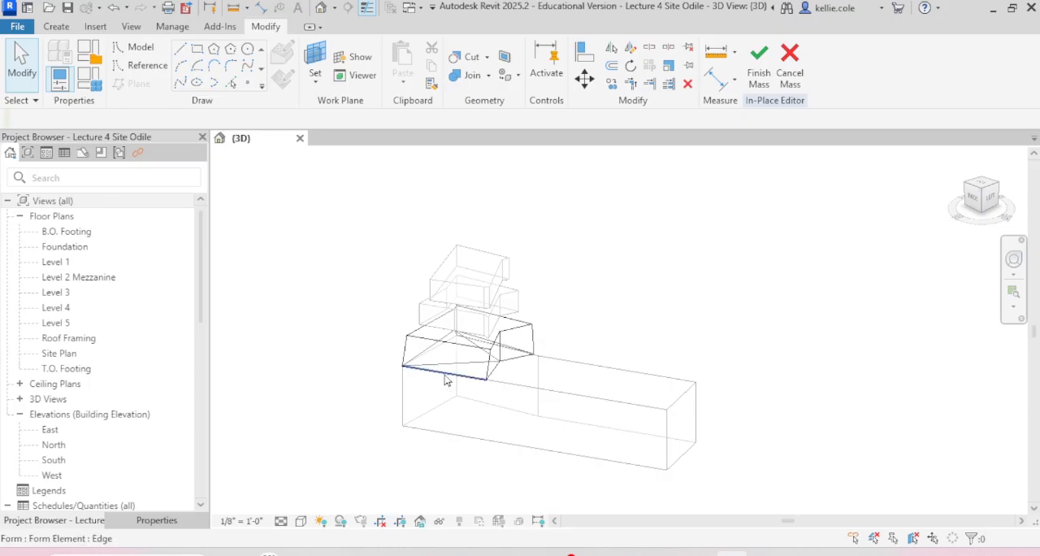
left_click(759, 73)
Step: Open the long Level 1 mass for in-place editing
left_click(702, 397)
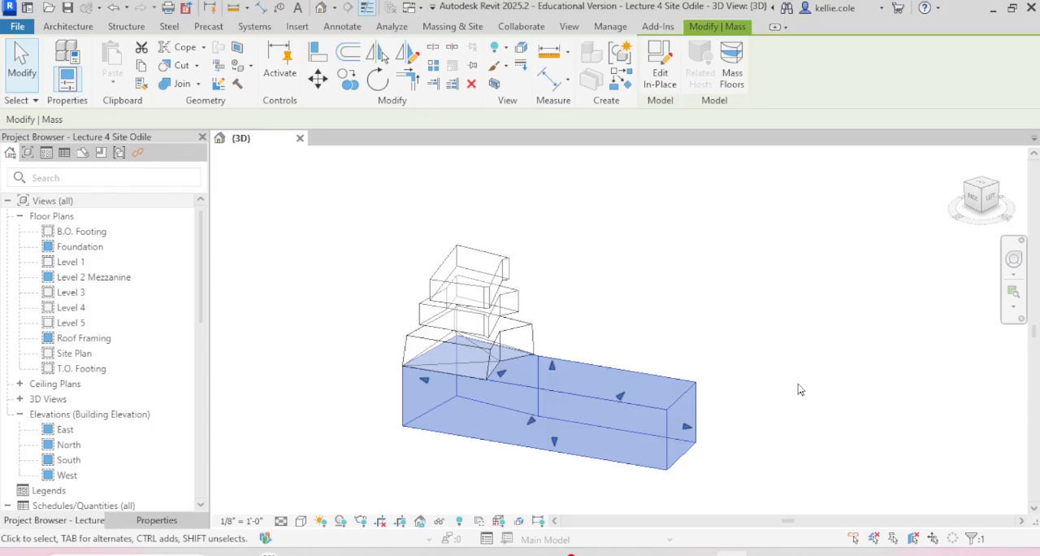
left_click(660, 71)
scroll(505, 387, "up", 5)
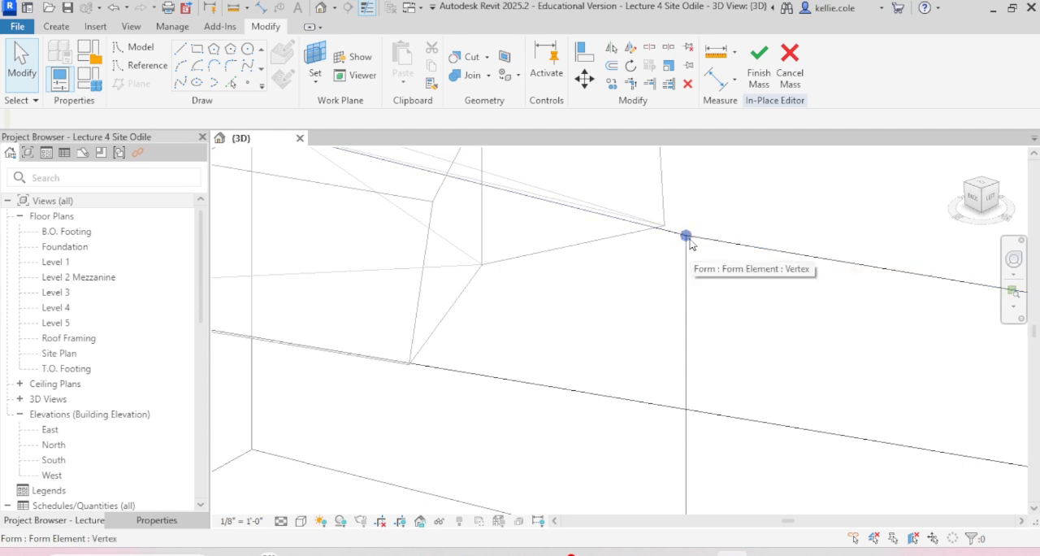
Step: Draw a model line across the Level 1 mass's top face from the bend vertex to the long edge beside the Level 3r corner
left_click(180, 49)
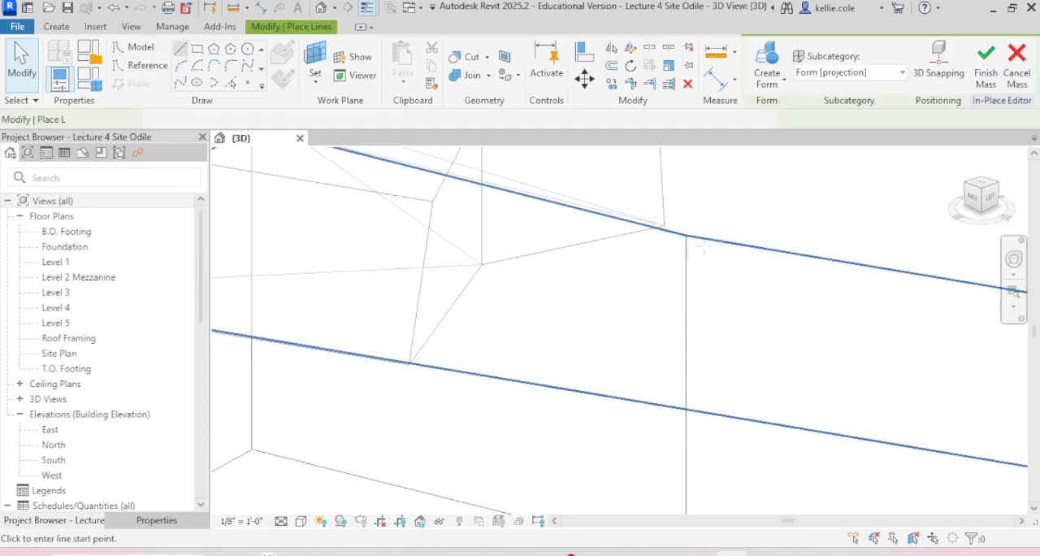
left_click(687, 235)
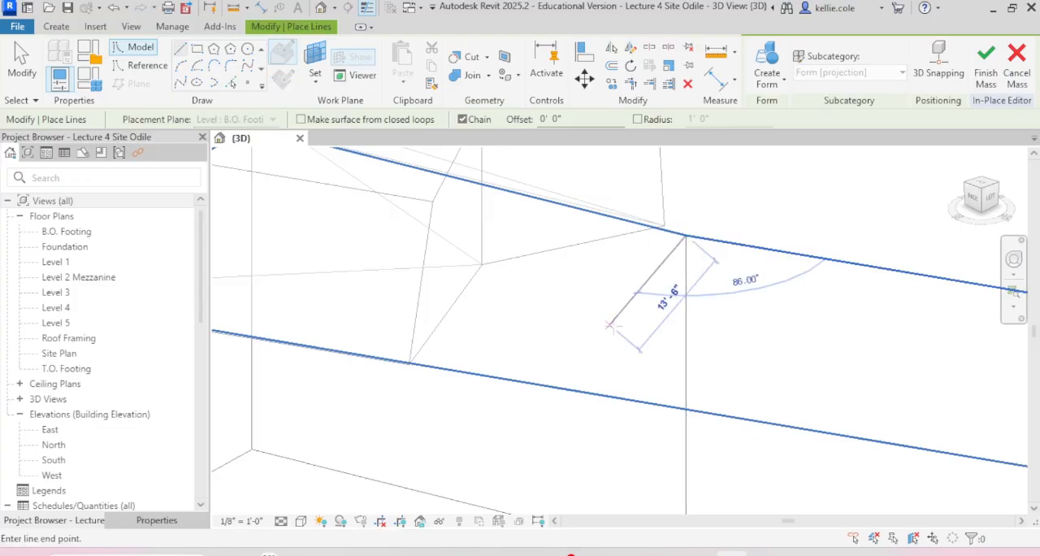
scroll(606, 328, "down", 2)
scroll(514, 370, "up", 4)
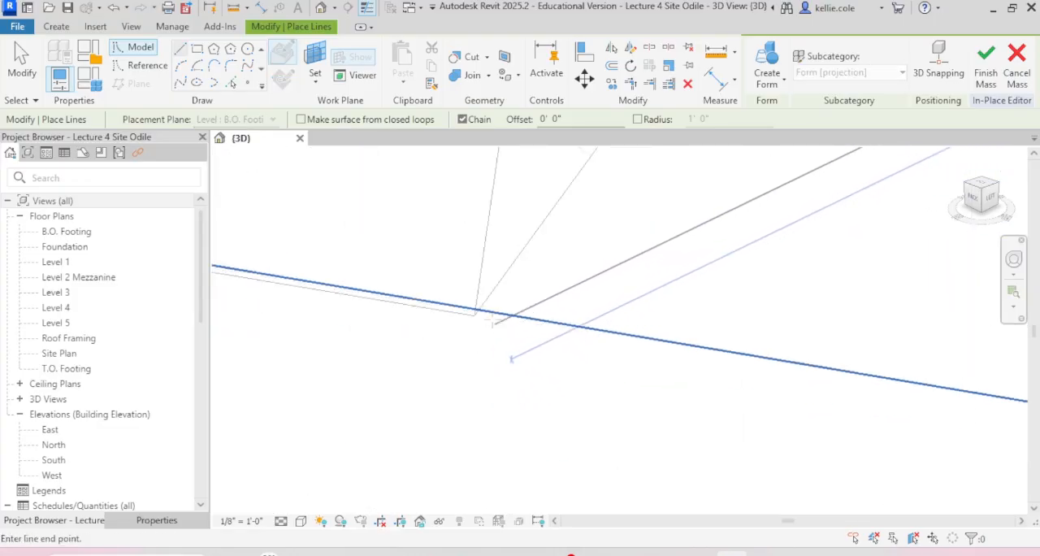
left_click(487, 310)
scroll(473, 323, "up", 4)
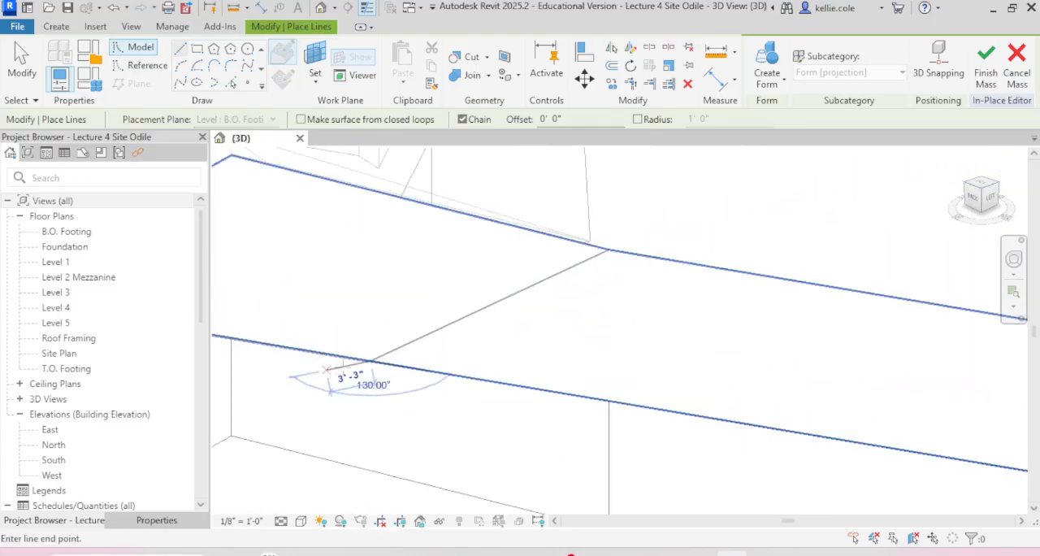
scroll(488, 333, "down", 3)
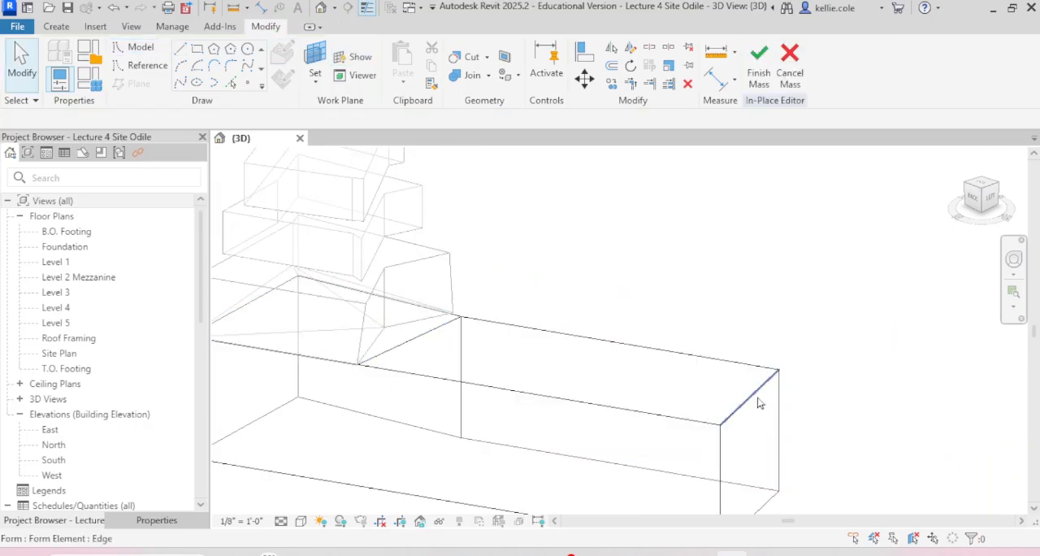
Step: Try raising the upper edge at the Level 1 mass's far short end, and undo the move
left_click(757, 398)
left_click_drag(749, 370, 748, 313)
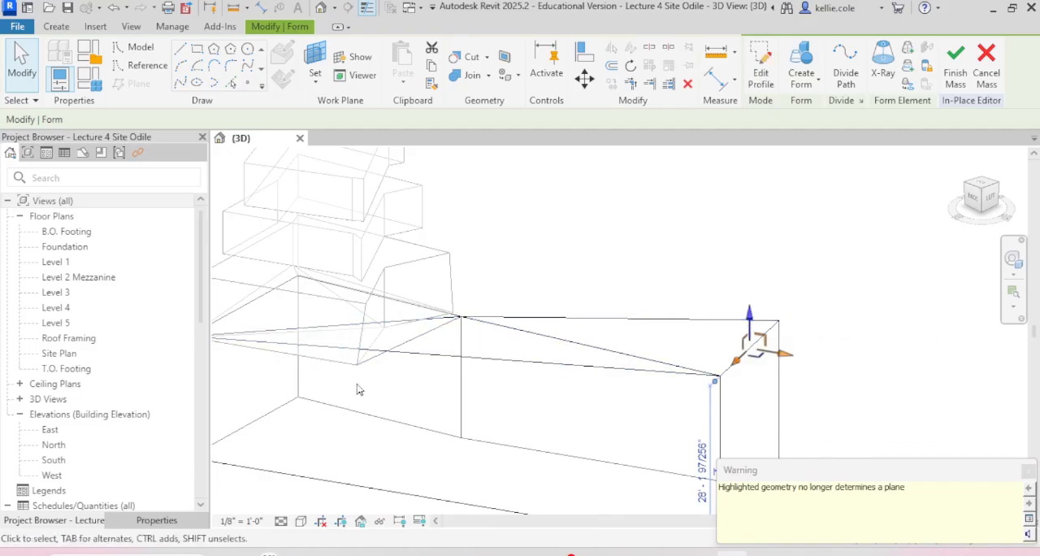
key("ctrl+z")
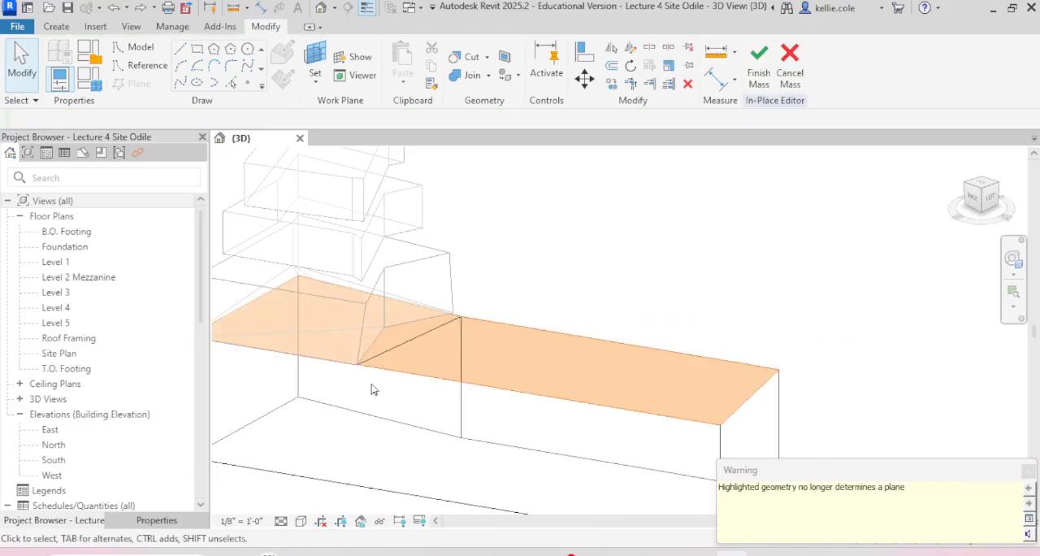
scroll(361, 368, "up", 3)
left_click(389, 362)
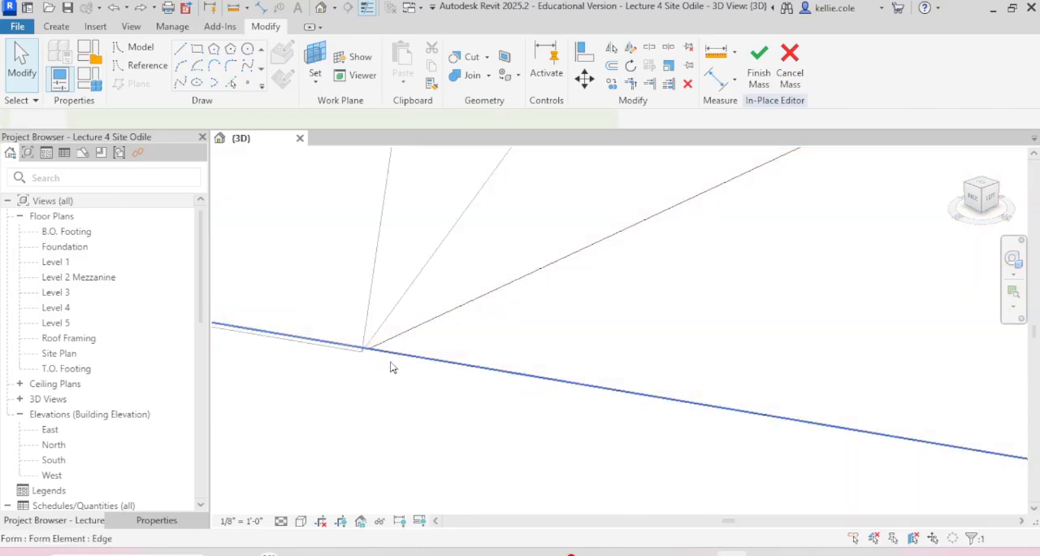
key("s")
key("l")
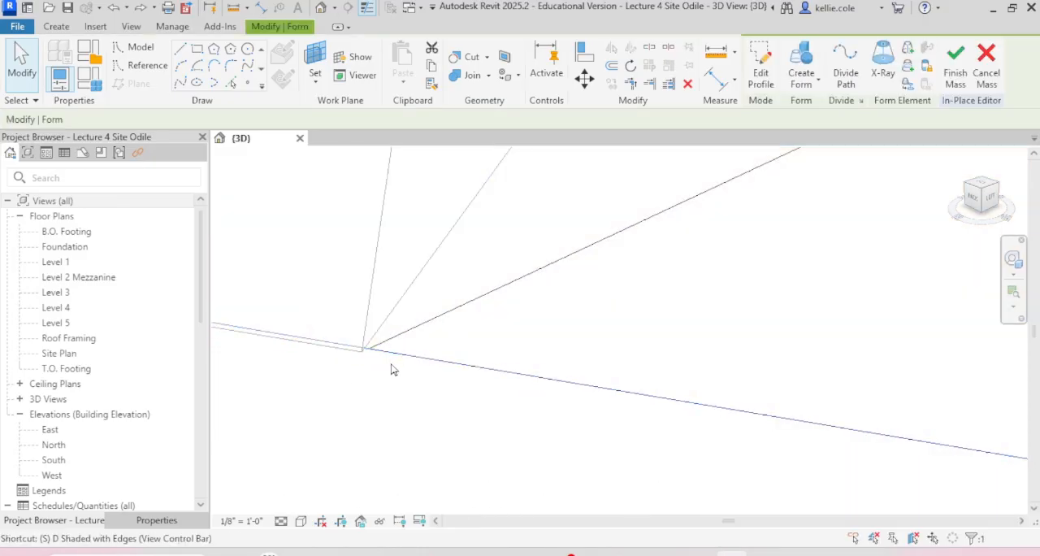
scroll(385, 350, "up", 3)
scroll(382, 345, "up", 3)
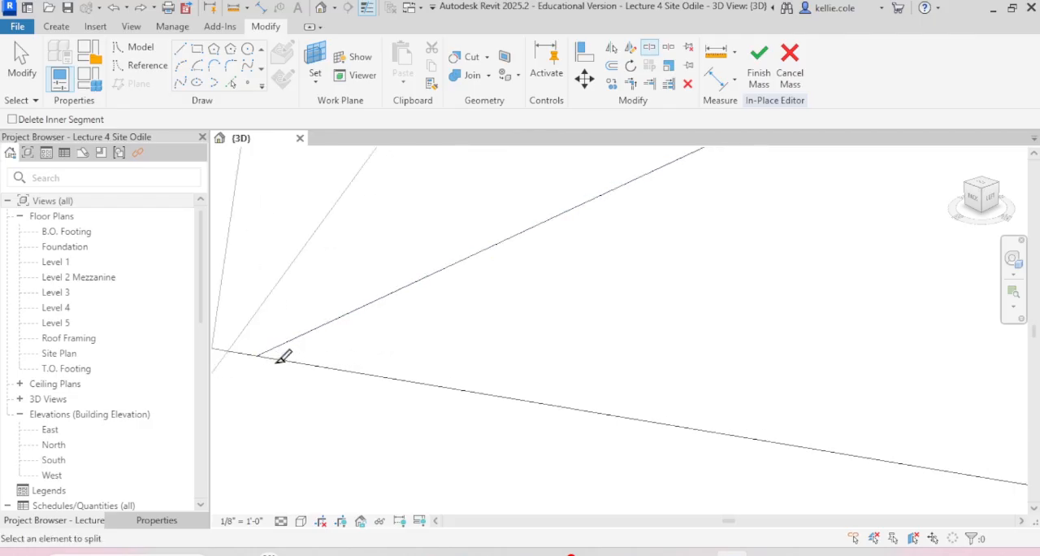
scroll(269, 358, "up", 3)
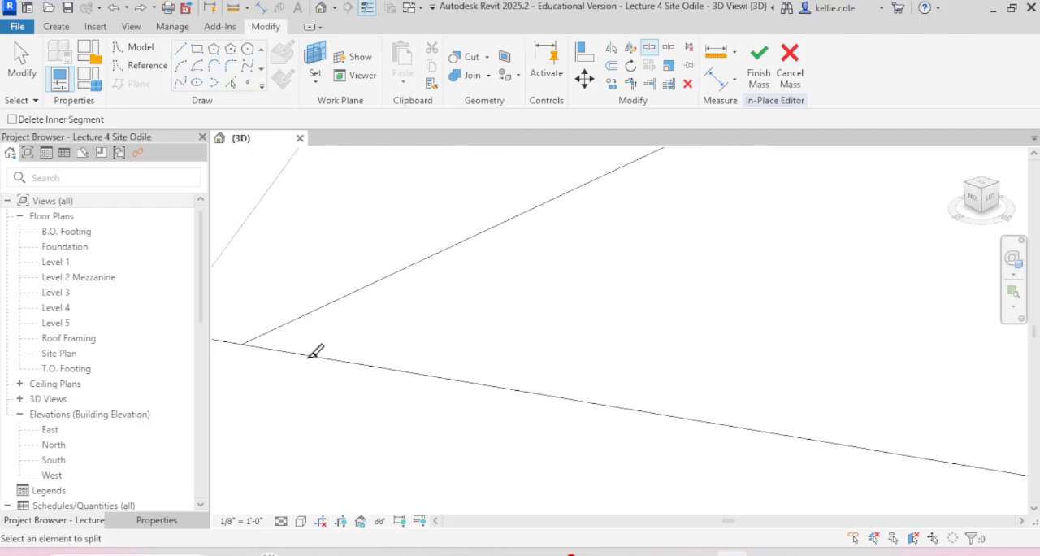
key("Escape")
left_click(296, 365)
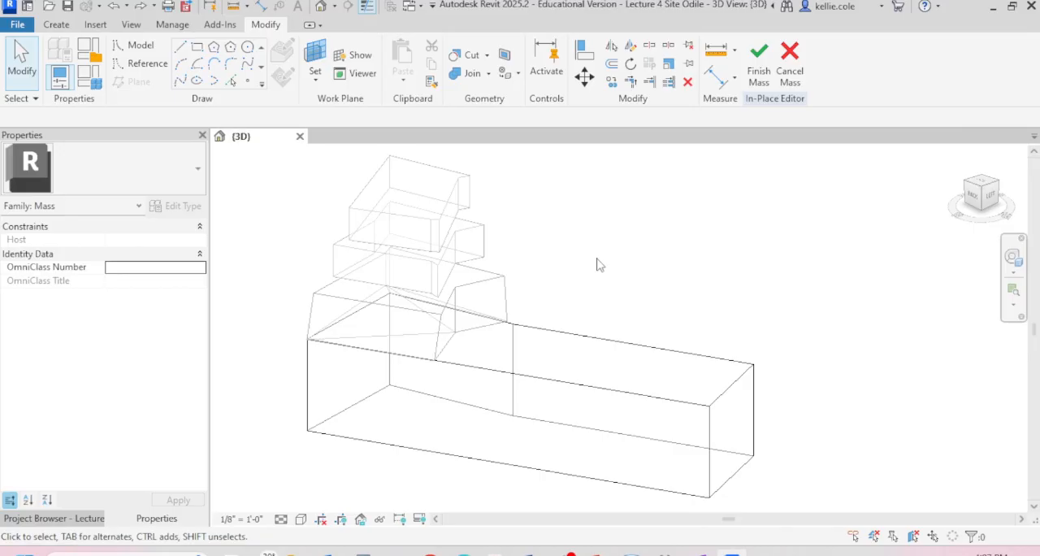
Step: Edit the Level 1 mass's top profile, split its long straight line at the Level 3r mass's corner, and finish the profile
scroll(597, 254, "down", 1)
scroll(597, 253, "up", 1)
left_click(578, 392)
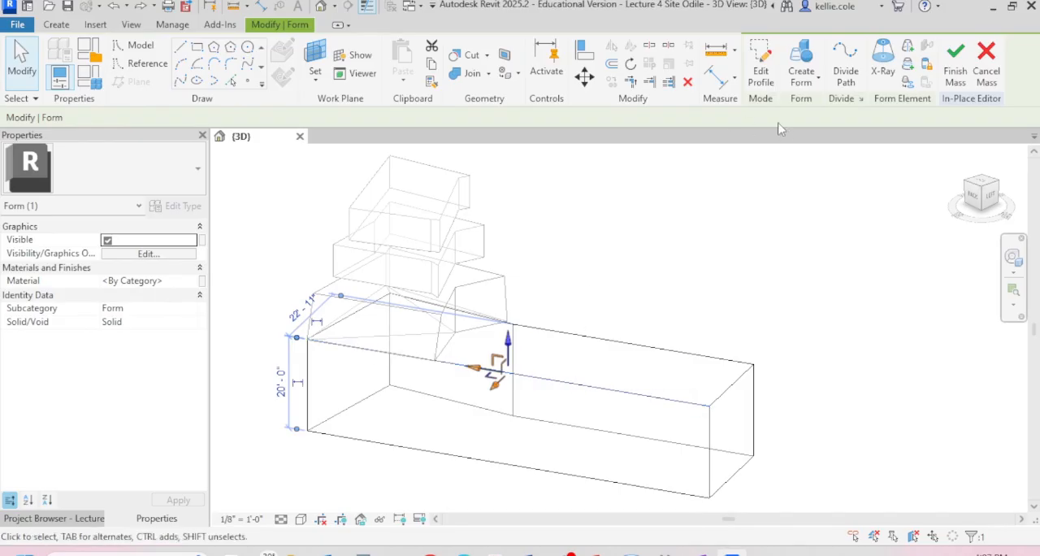
left_click(771, 76)
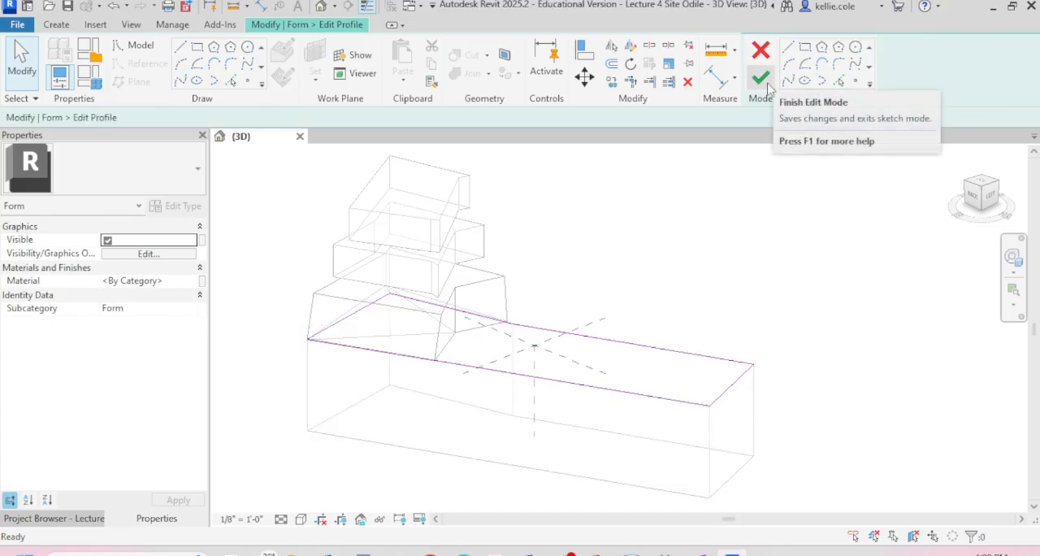
left_click(442, 363)
scroll(439, 360, "up", 5)
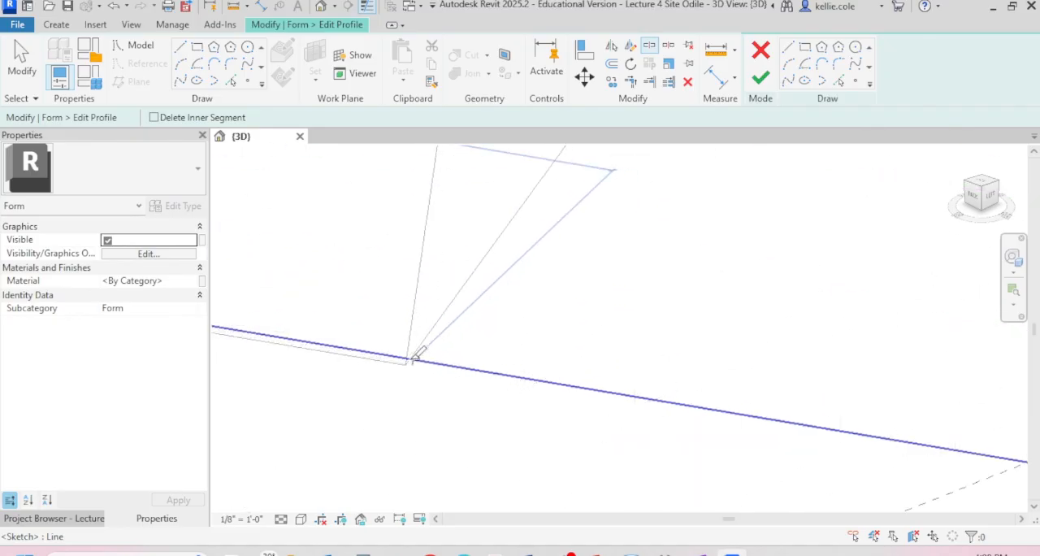
left_click(410, 359)
key("Escape")
scroll(431, 326, "down", 5)
scroll(431, 331, "down", 5)
left_click(761, 77)
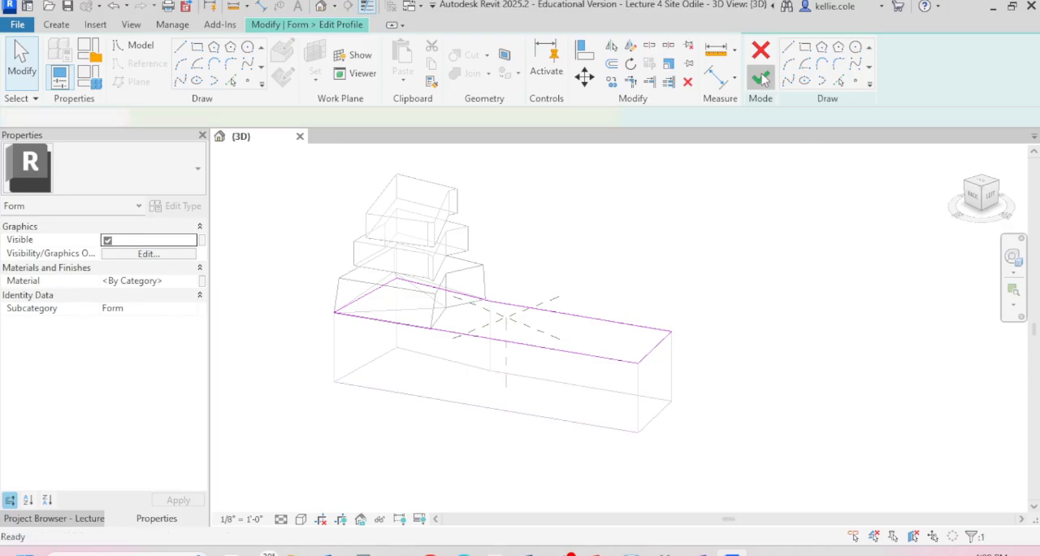
Step: Raise the upper edge at the Level 1 mass's far short end to about 24 feet high and finish the mass
left_click(655, 346)
key("Tab")
key("Tab")
left_click(662, 339)
mouse_move(655, 316)
left_mouse_down()
mouse_move(654, 281)
mouse_move(660, 315)
mouse_move(657, 299)
left_mouse_up()
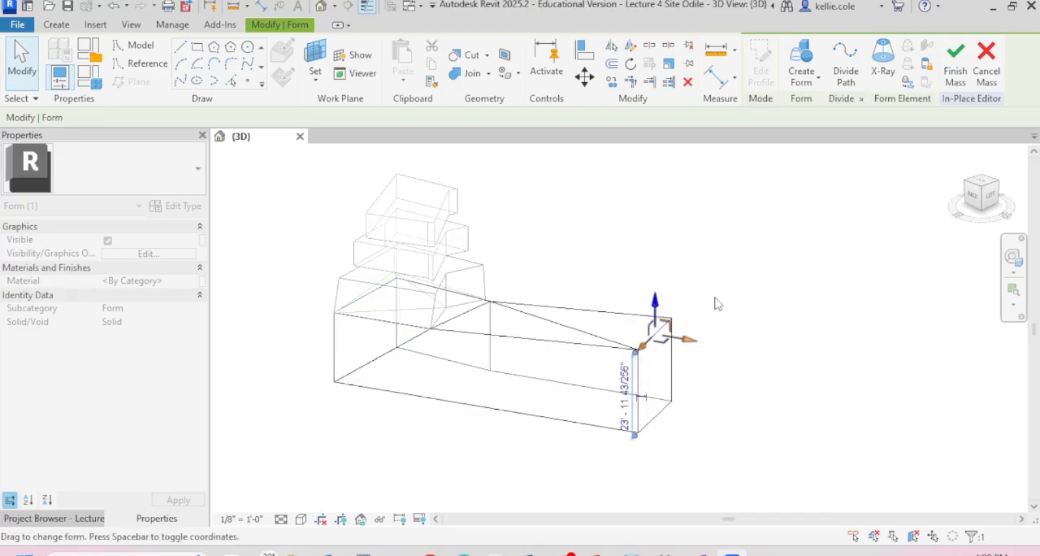
left_click(716, 383)
mouse_move(724, 393)
middle_mouse_down("shift")
mouse_move(790, 277)
mouse_move(891, 320)
mouse_move(850, 382)
mouse_move(729, 402)
mouse_move(720, 389)
middle_mouse_up("shift")
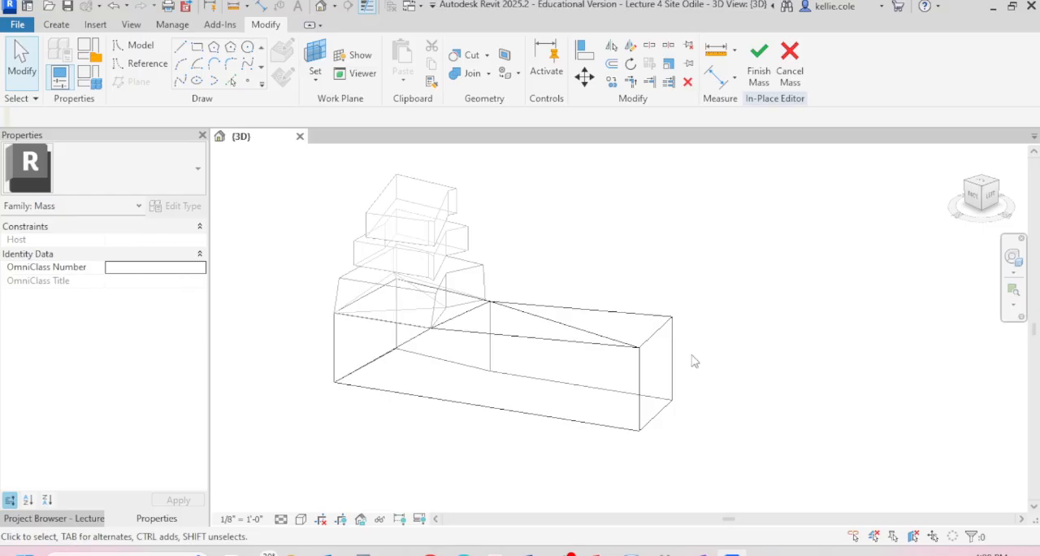
left_click(759, 58)
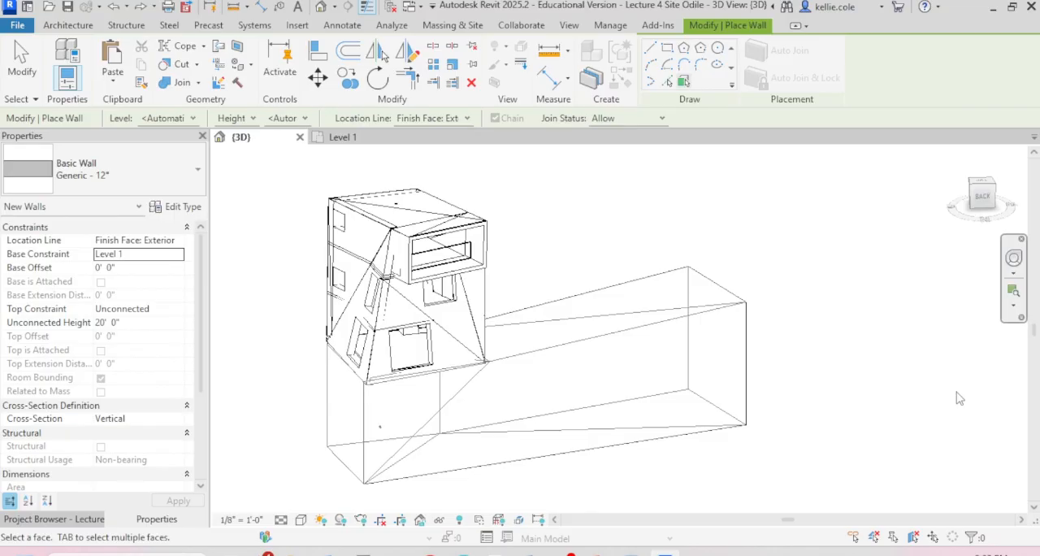
Step: Place Generic - 12" walls by face on the vertical sides of the long sloped-top Level 1 mass
left_click(73, 25)
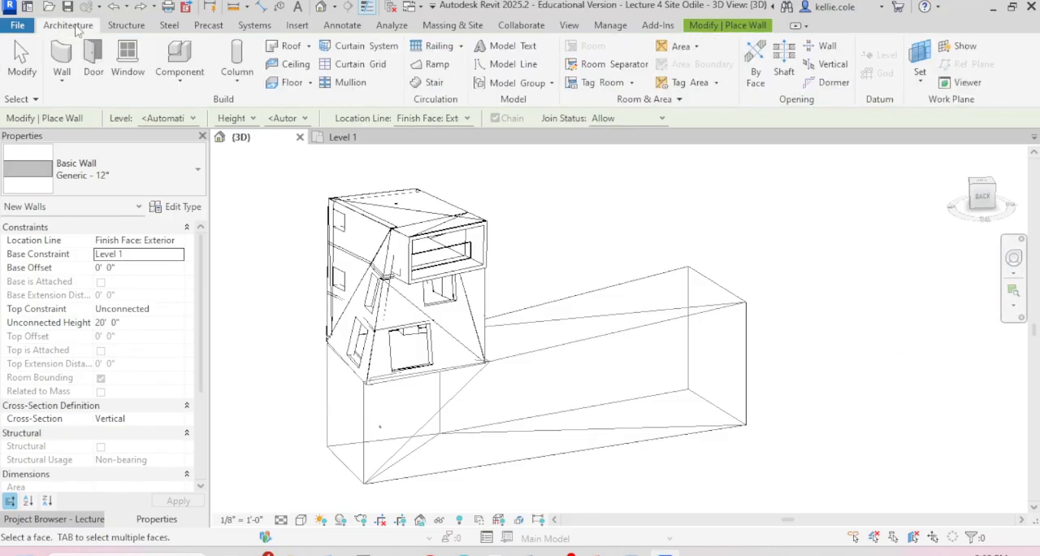
left_click(67, 85)
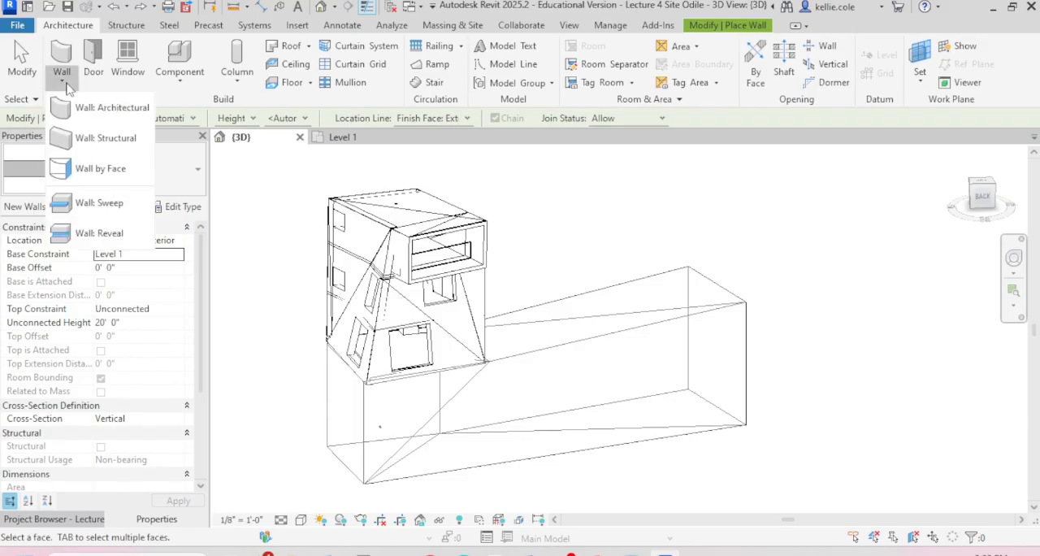
left_click(126, 169)
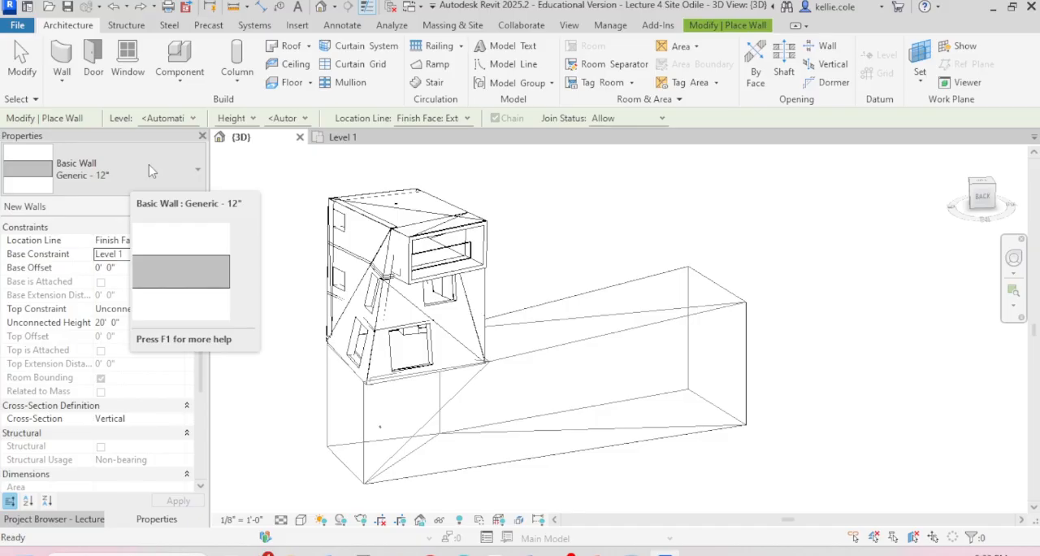
left_click(150, 171)
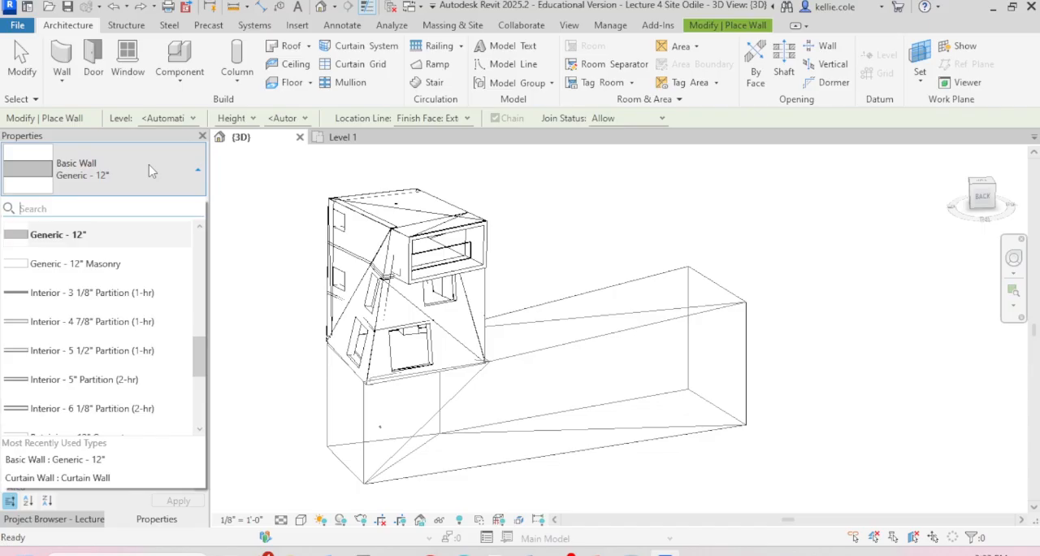
left_click(150, 170)
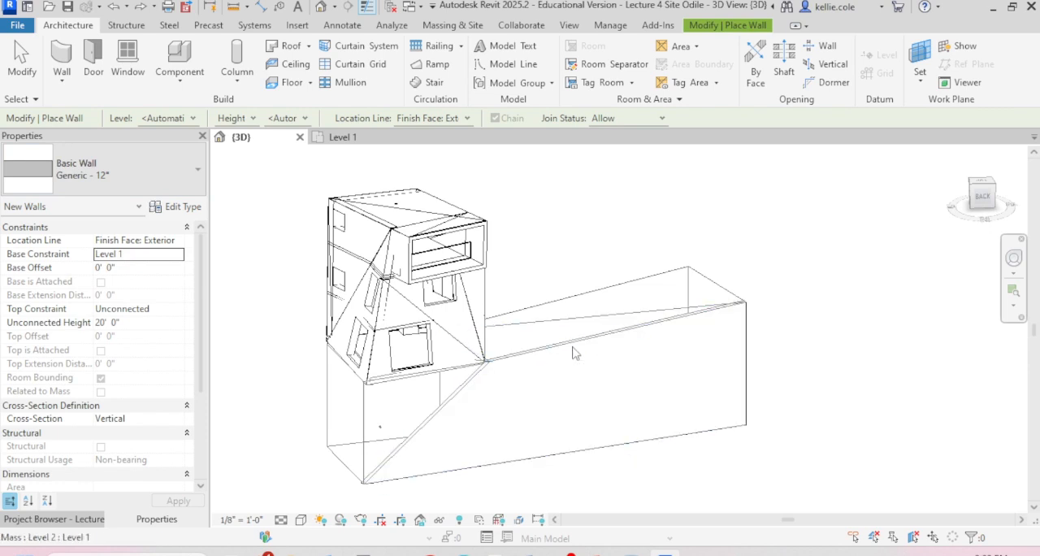
left_click(413, 428)
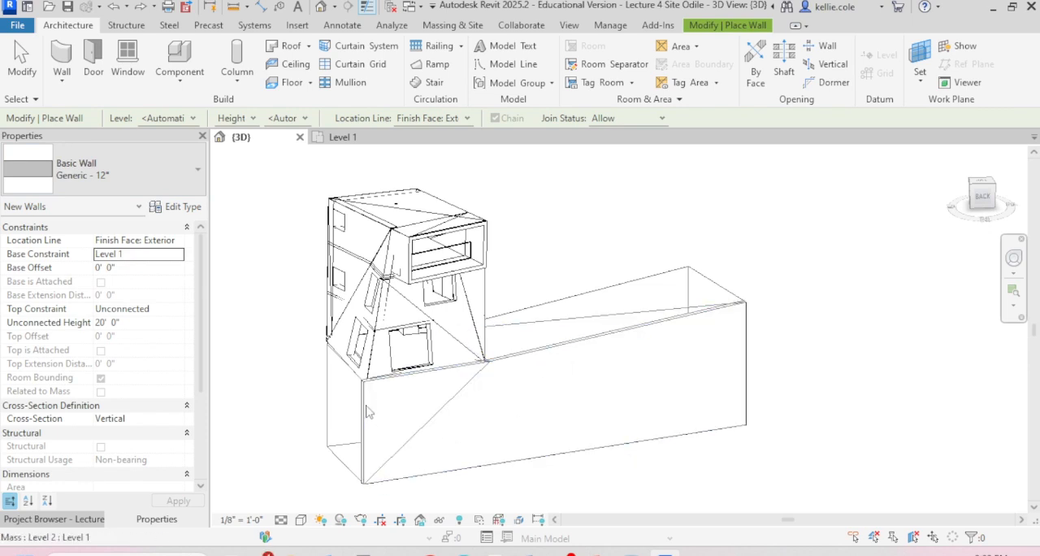
scroll(387, 374, "down", 2)
middle_click_drag(388, 374, 569, 430, "shift")
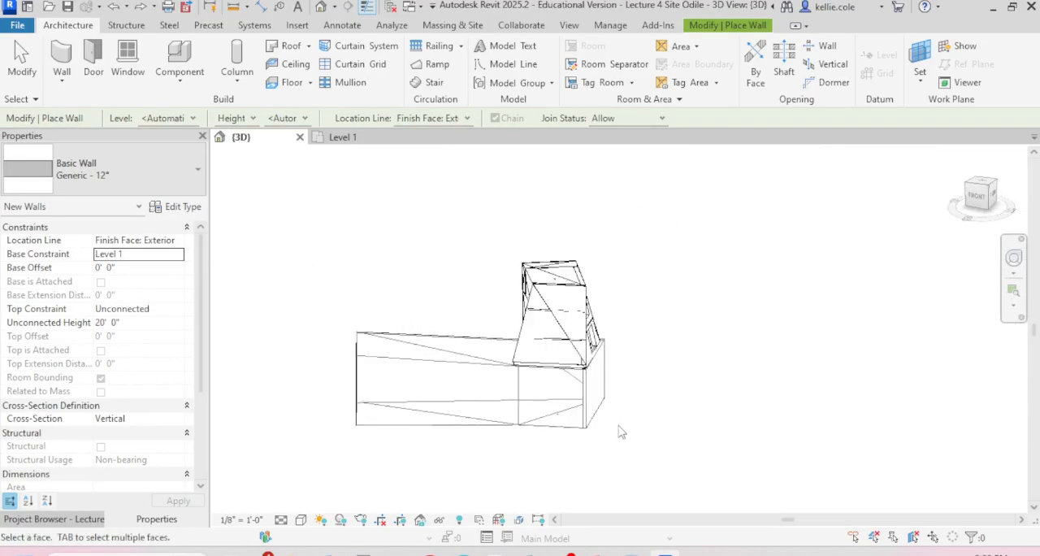
middle_click_drag(386, 366, 493, 465, "shift")
middle_click_drag(396, 389, 615, 307, "shift")
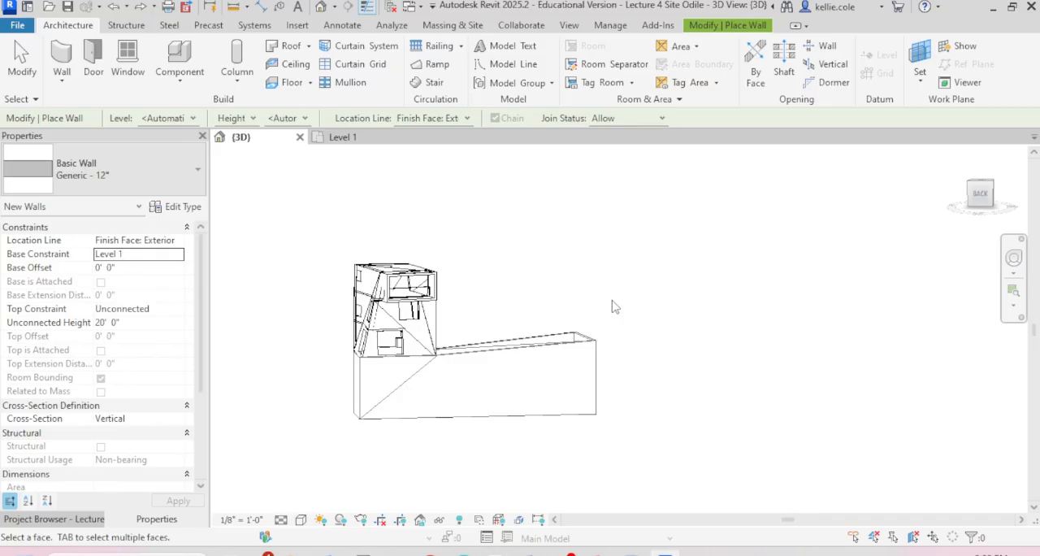
key("Escape")
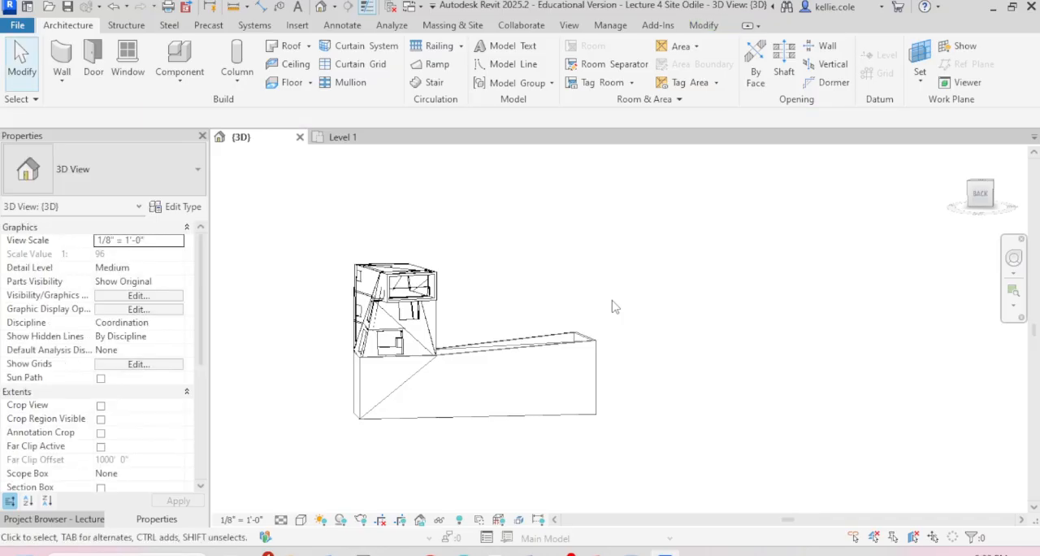
left_click(310, 48)
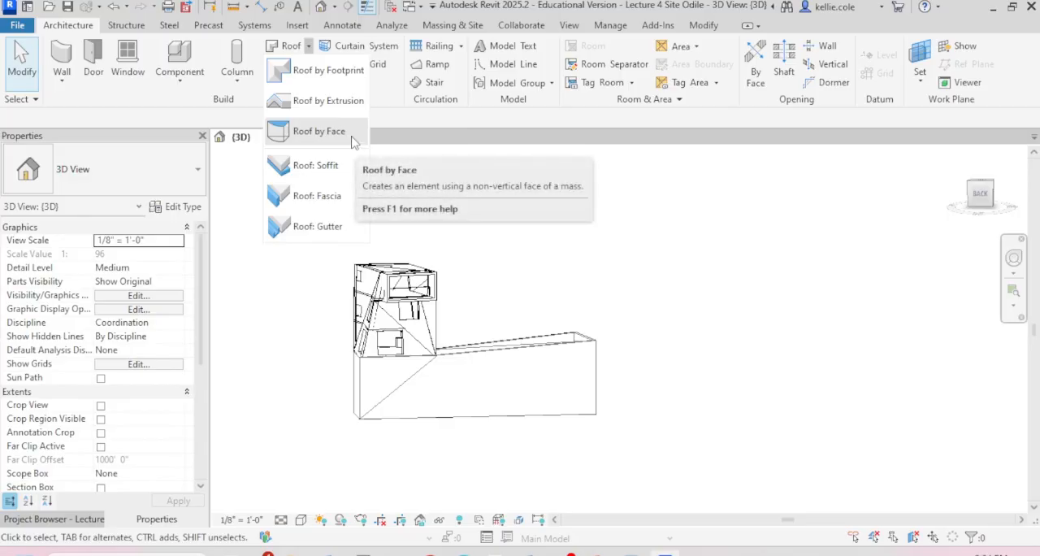
left_click(351, 135)
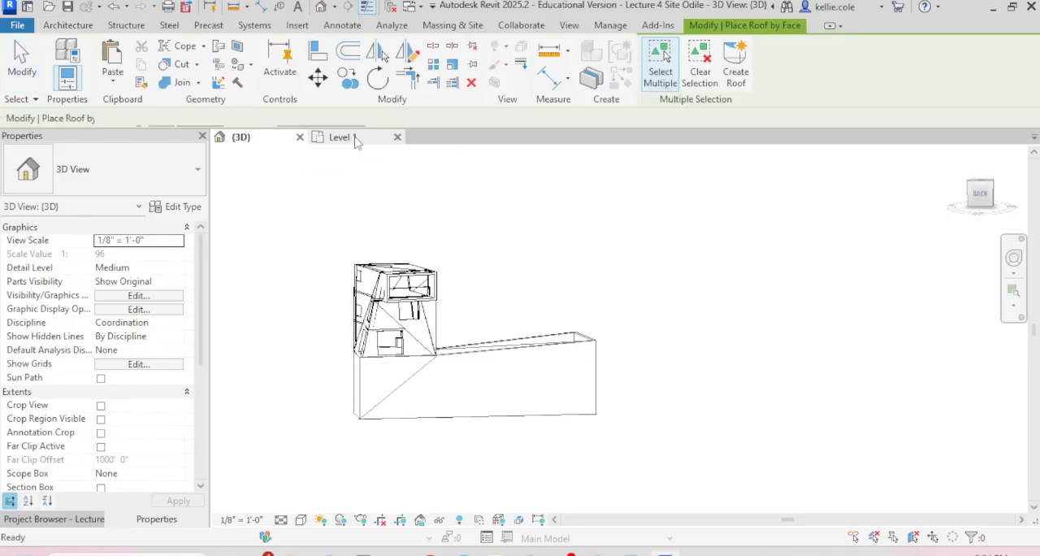
middle_click_drag(613, 328, 512, 374, "shift")
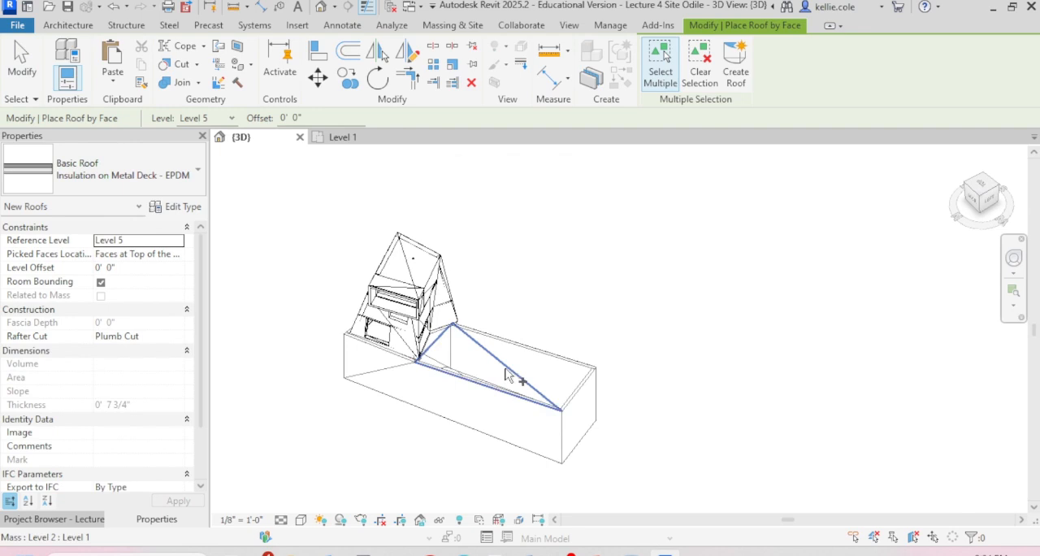
left_click(511, 374)
left_click(552, 370)
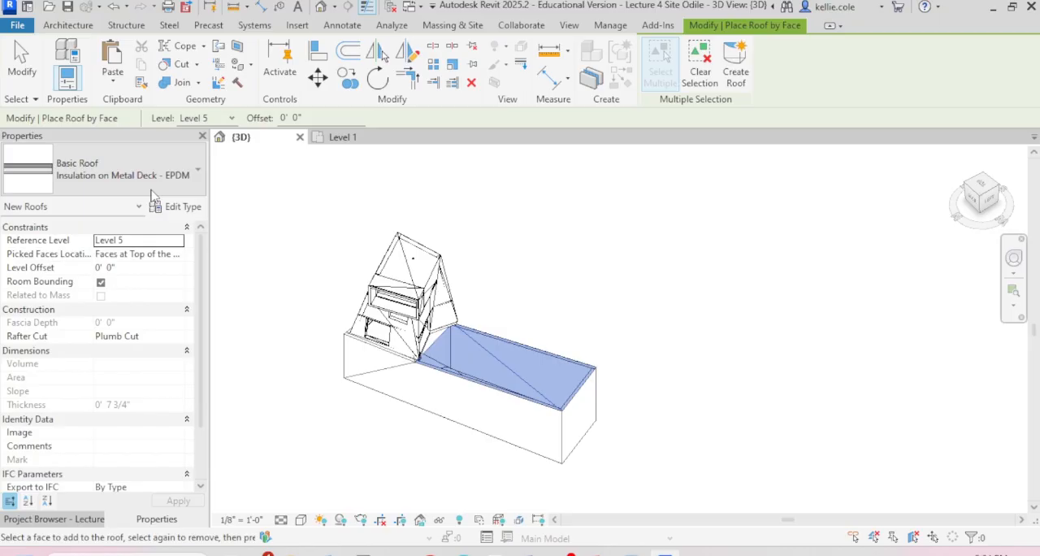
middle_click_drag(503, 284, 662, 209, "shift")
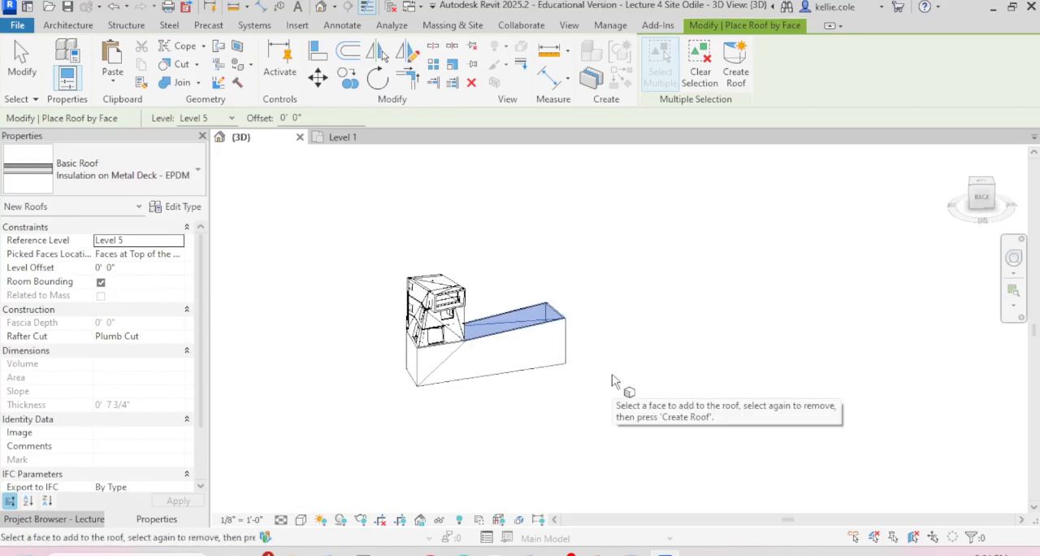
key("Escape")
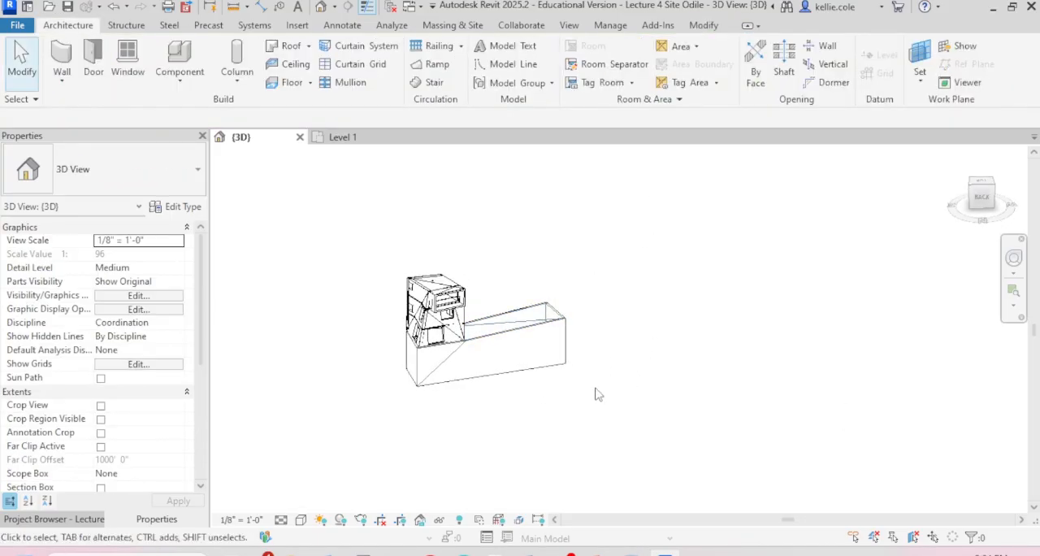
middle_click_drag(578, 387, 512, 227, "shift")
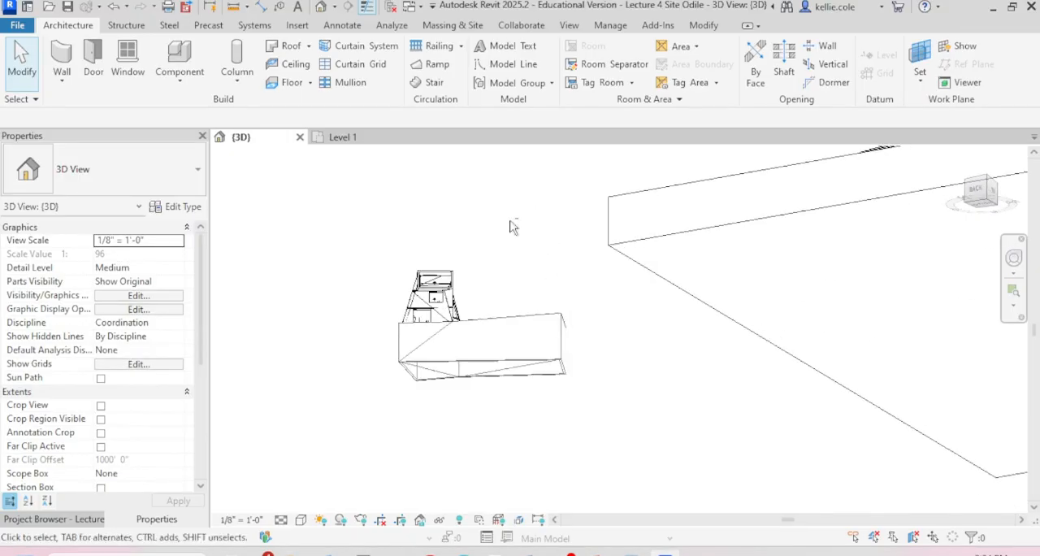
left_click(525, 371)
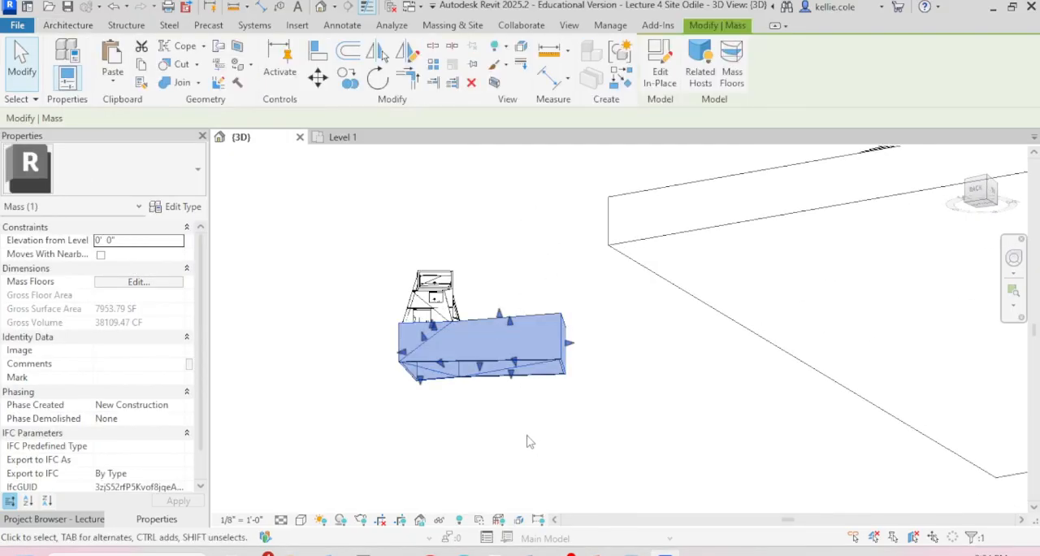
left_click(527, 441)
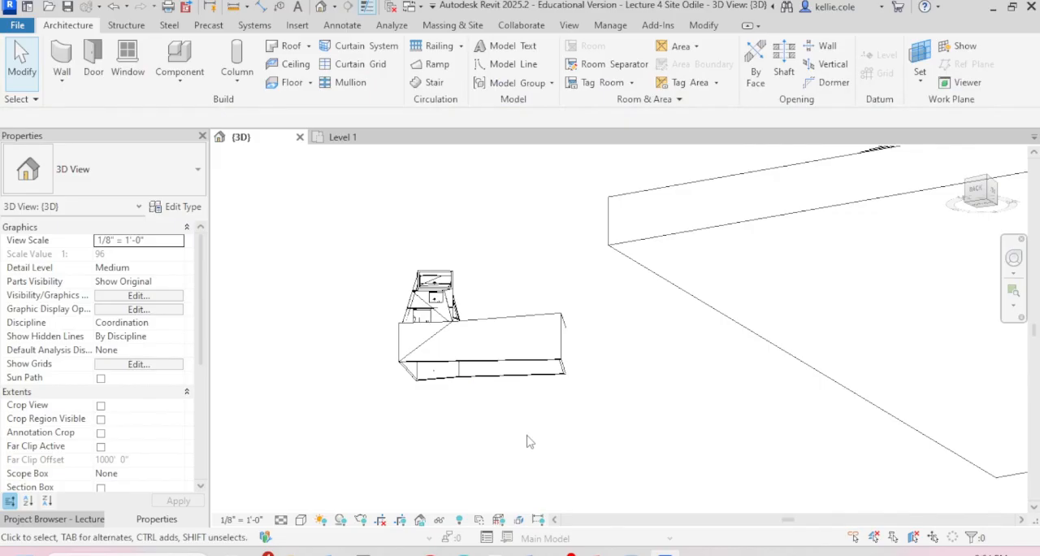
middle_click_drag(526, 441, 587, 413, "shift")
scroll(532, 358, "up", 4)
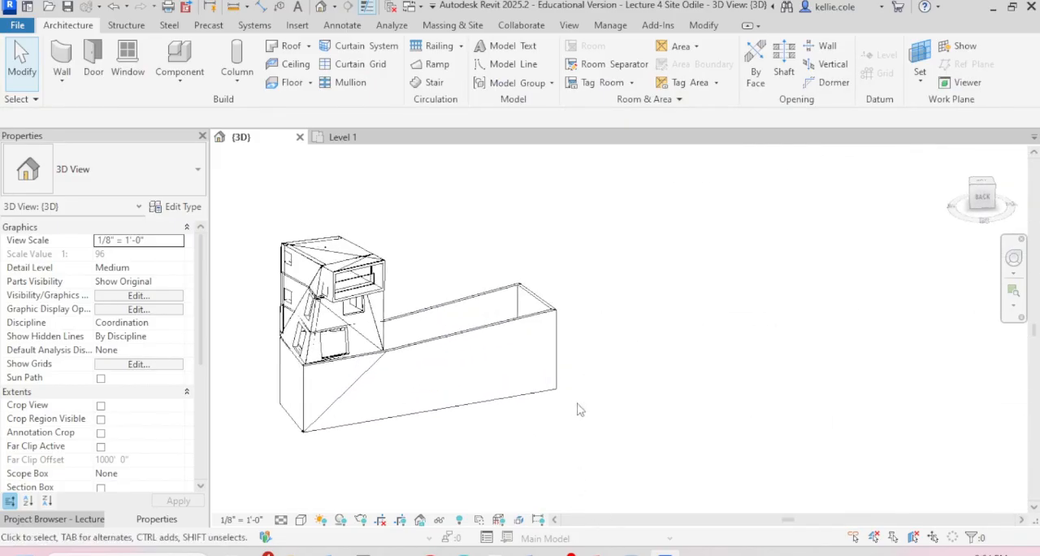
Step: In the Level 1 plan, cut a rectangular opening about 11' 7" wide in the long wall, near its corner at the sliding door
left_click(357, 138)
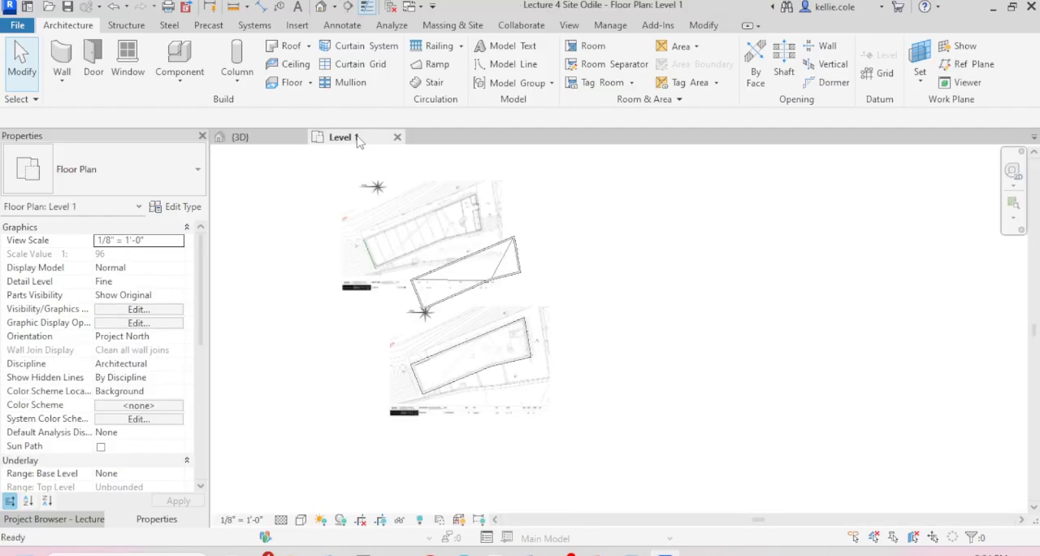
scroll(419, 313, "up", 8)
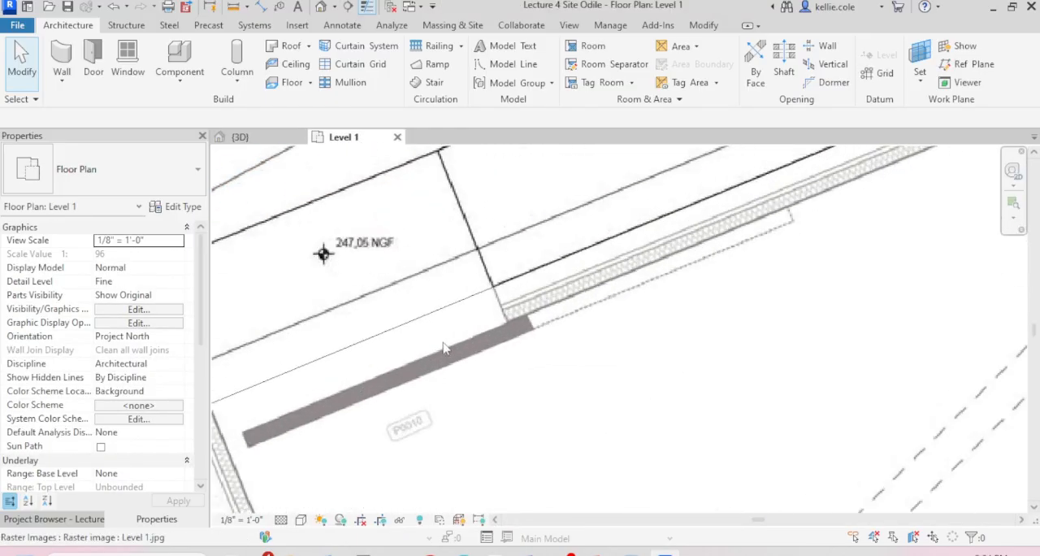
scroll(504, 317, "down", 4)
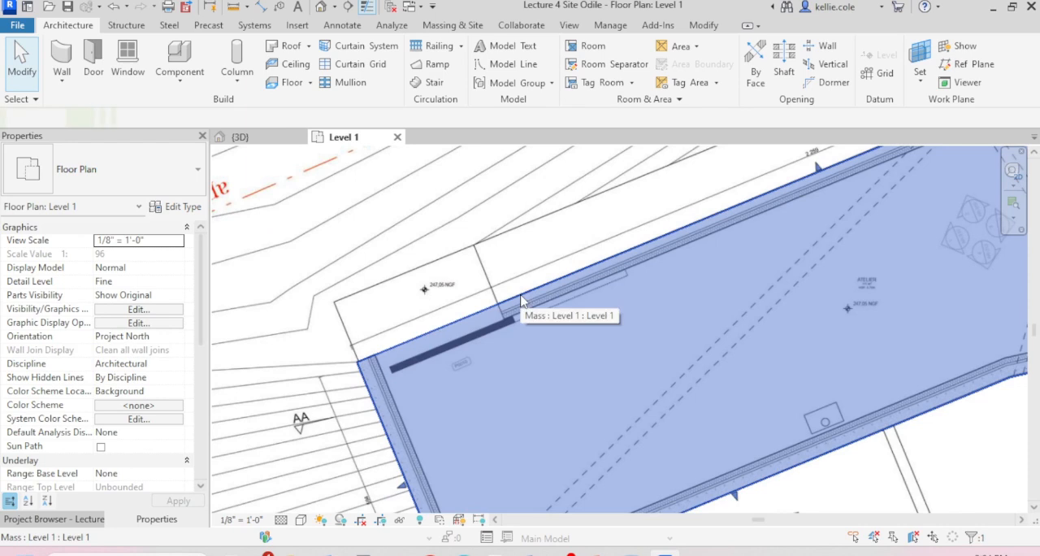
left_click(522, 301)
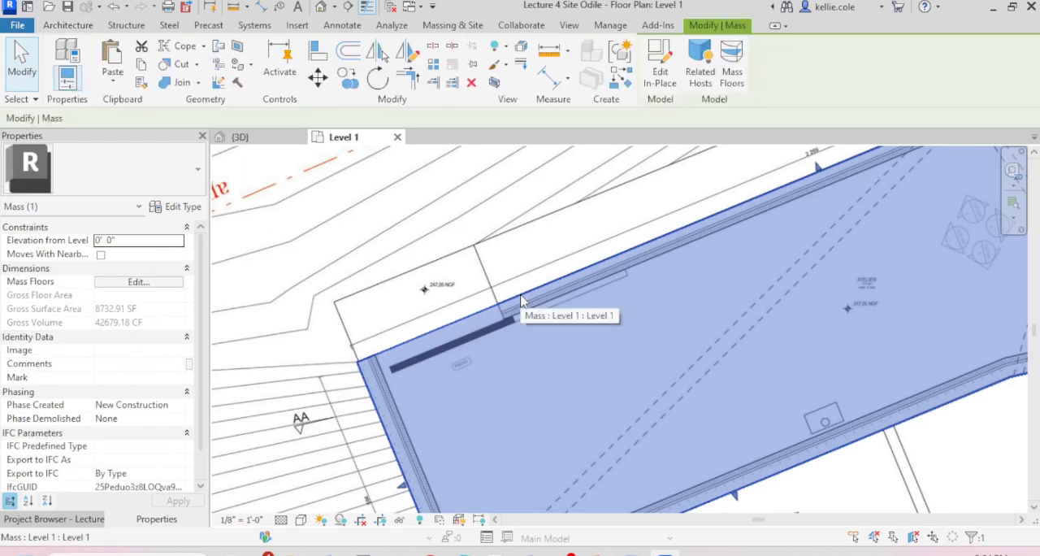
key("Escape")
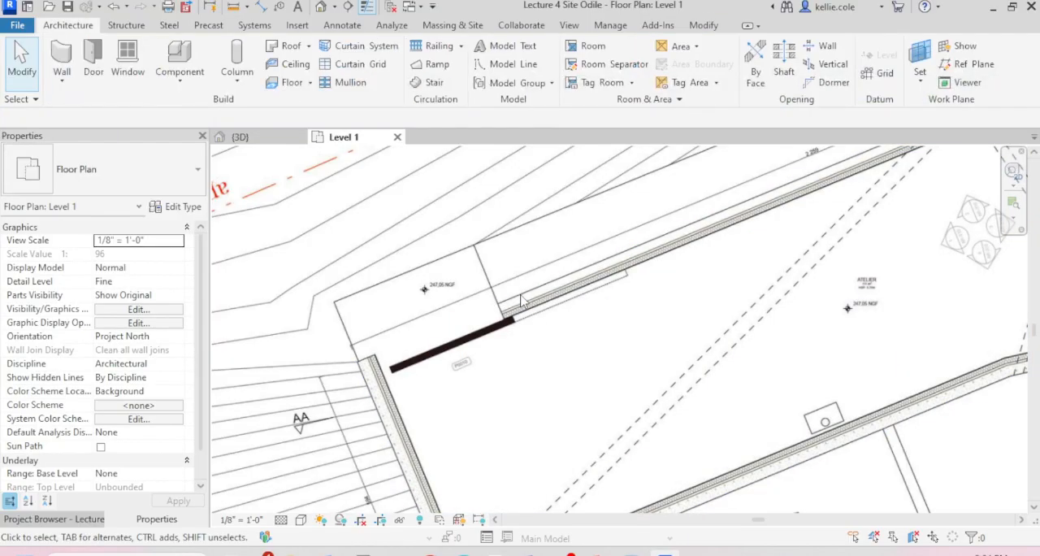
scroll(512, 301, "down", 8)
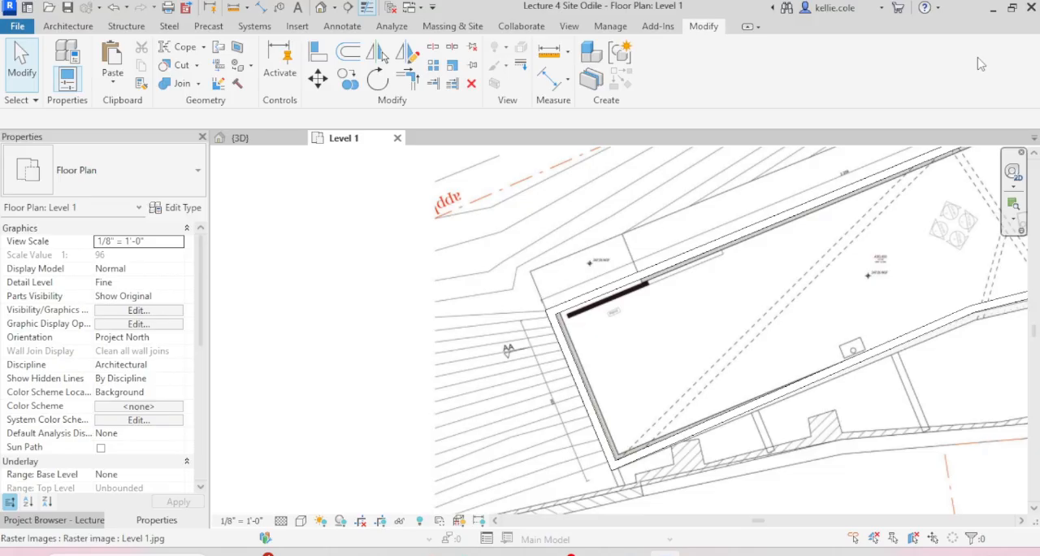
left_click(729, 234)
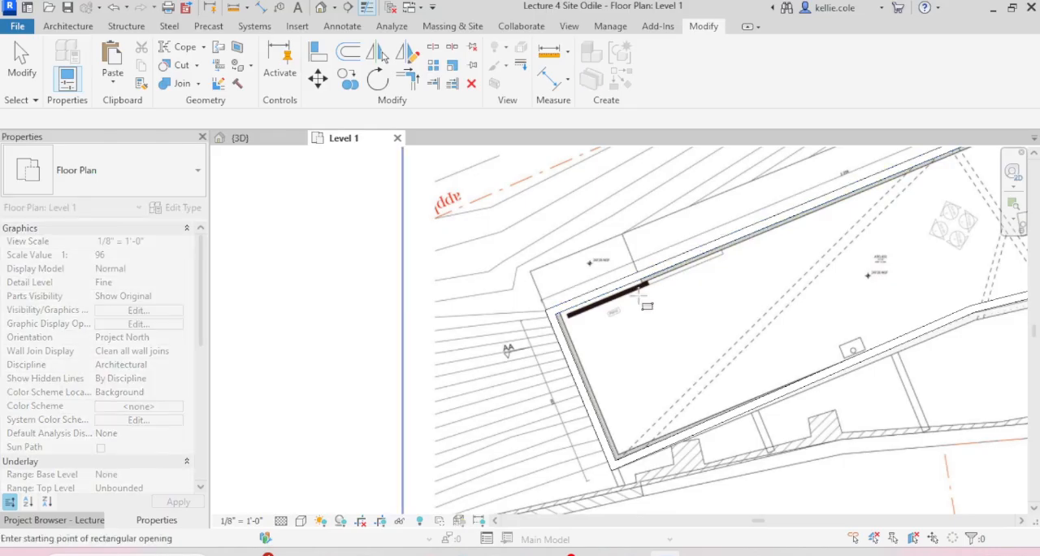
scroll(647, 264, "up", 4)
left_click(647, 255)
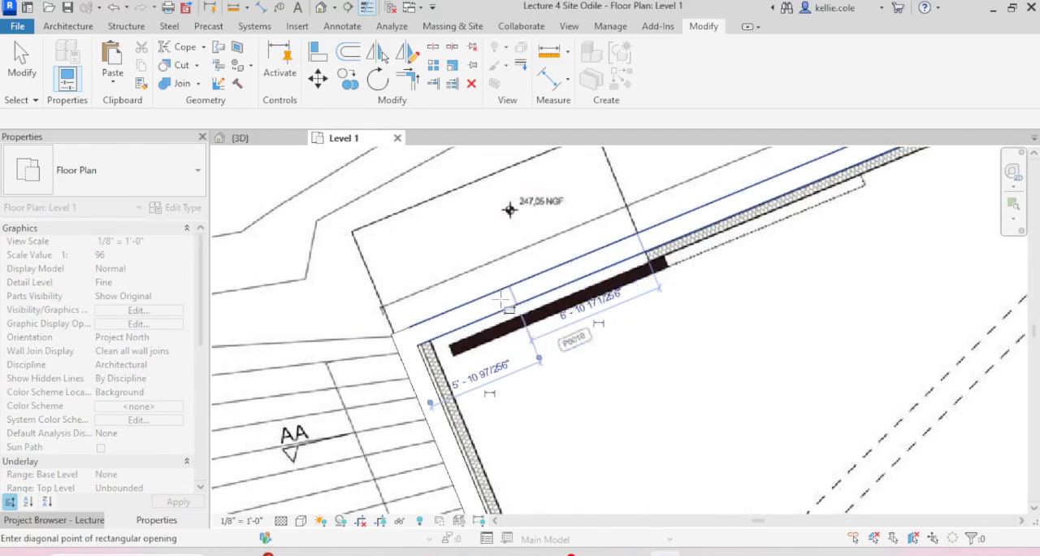
left_click(436, 348)
scroll(436, 348, "down", 3)
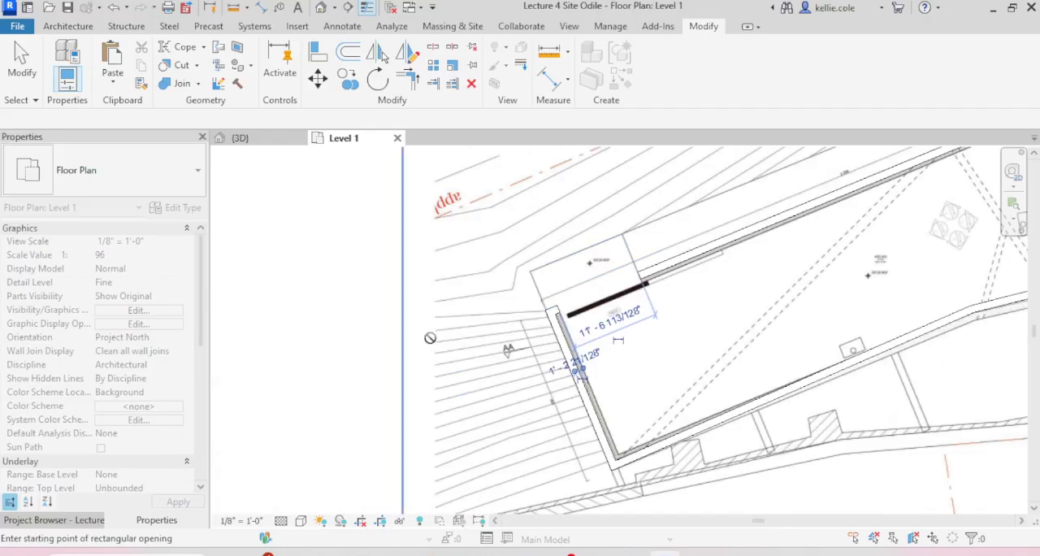
Step: In the 3D view, raise the top edge of the rectangular opening at the long wall's end
left_click(261, 140)
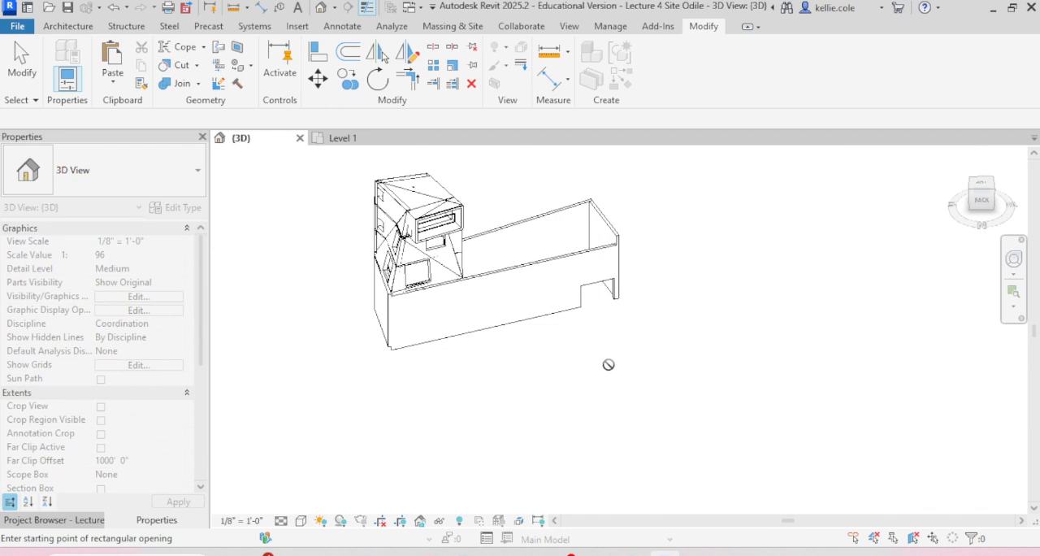
key("Escape")
left_click(598, 290)
middle_click_drag(657, 350, 663, 294, "shift")
scroll(597, 280, "up", 3)
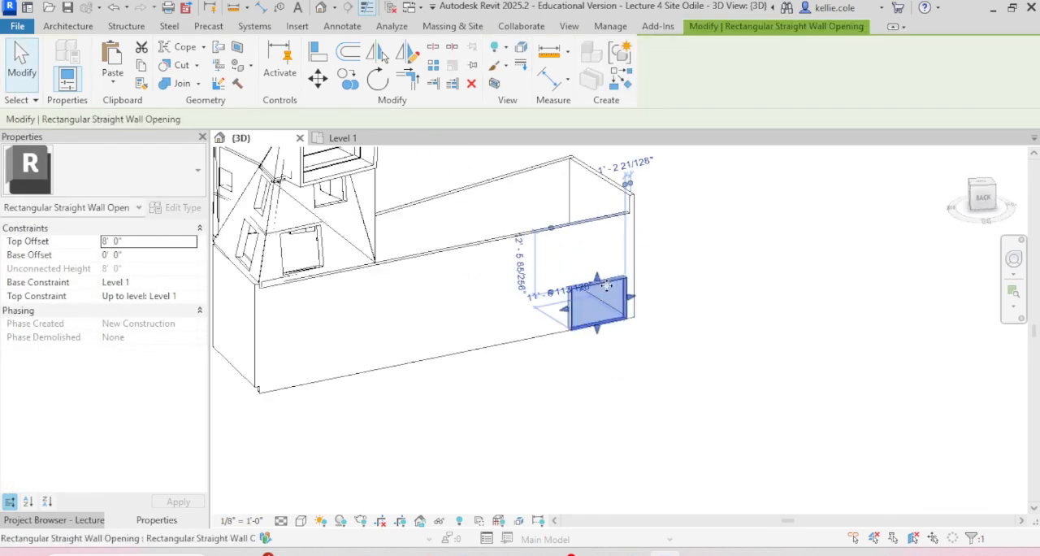
left_click_drag(597, 269, 598, 255)
left_click(752, 263)
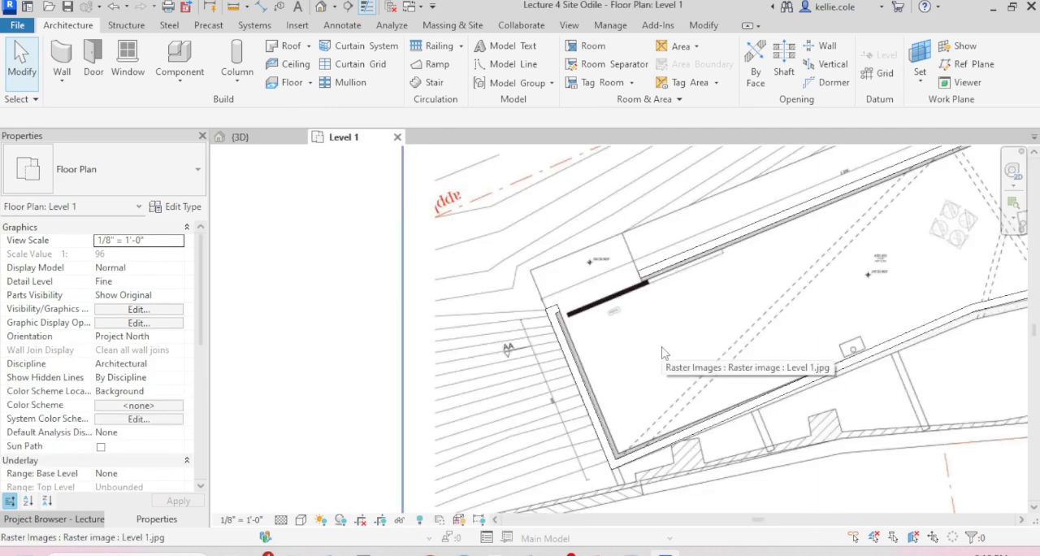
Step: In the Level 1 plan, draw a 14' high Curtain Wall about 62' 3" long inside the long wall, ending at the short end wall
scroll(699, 343, "down", 2)
middle_click_drag(705, 344, 501, 348)
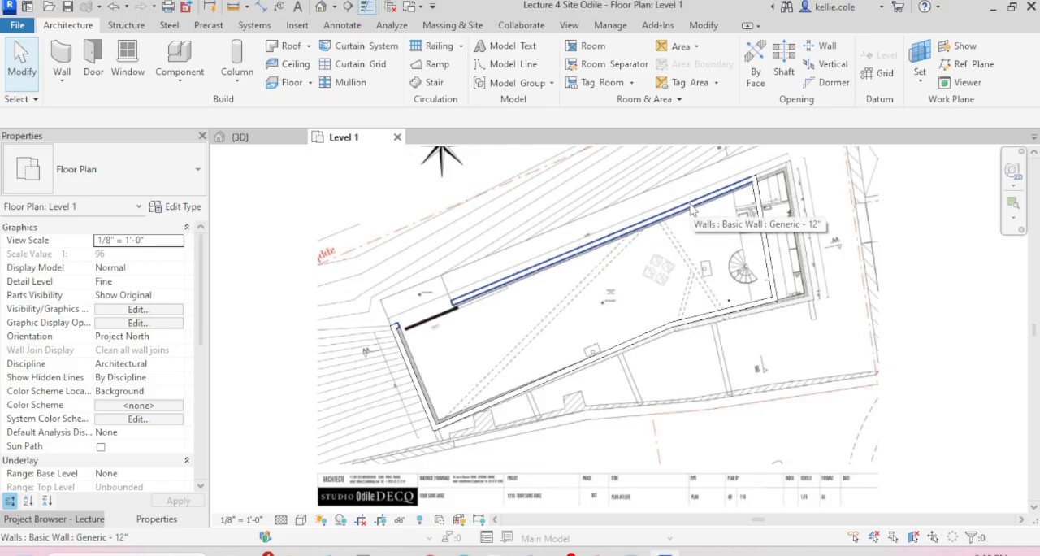
scroll(692, 209, "up", 3)
middle_click_drag(731, 244, 829, 252)
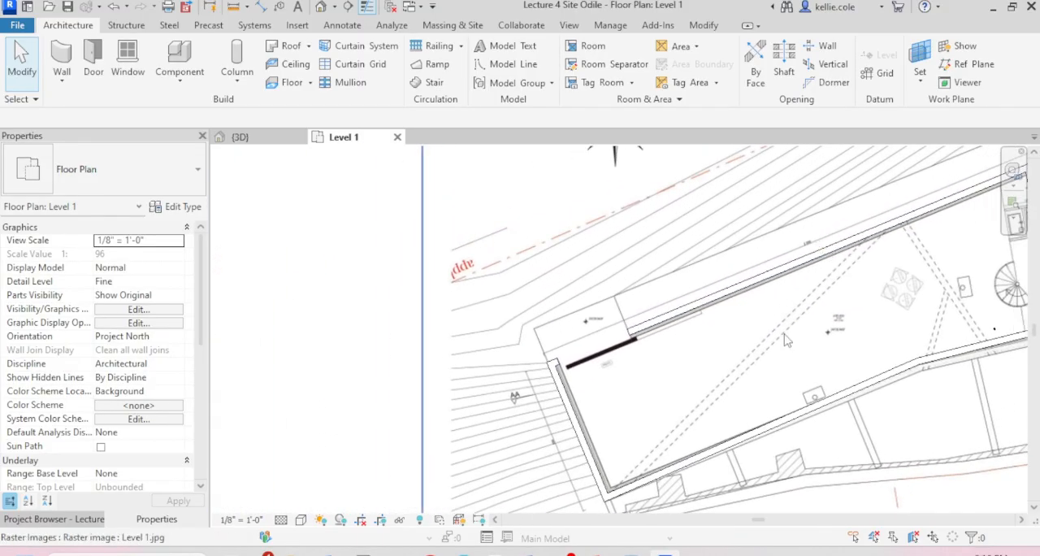
key("a")
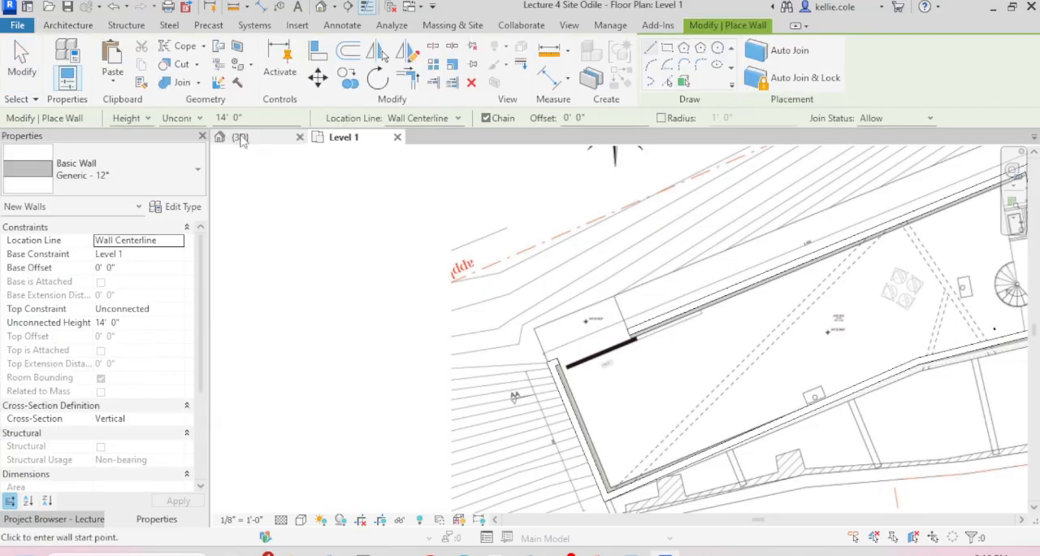
left_click(162, 179)
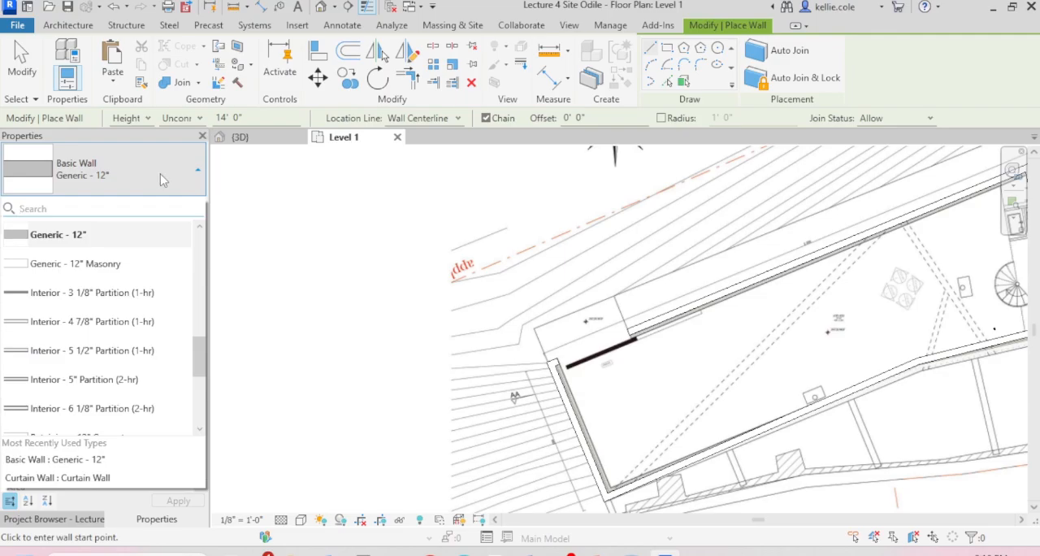
scroll(126, 276, "down", 5)
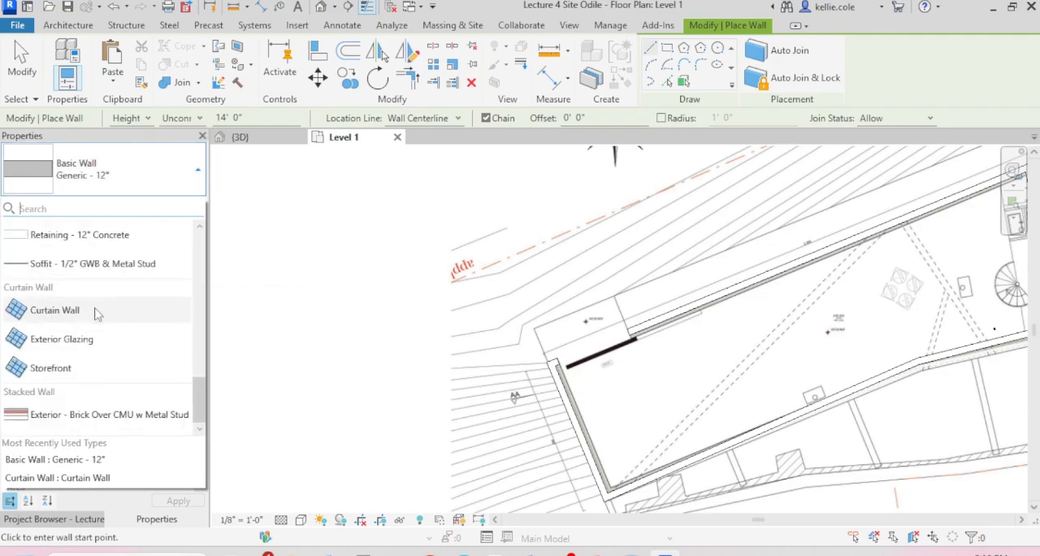
left_click(54, 310)
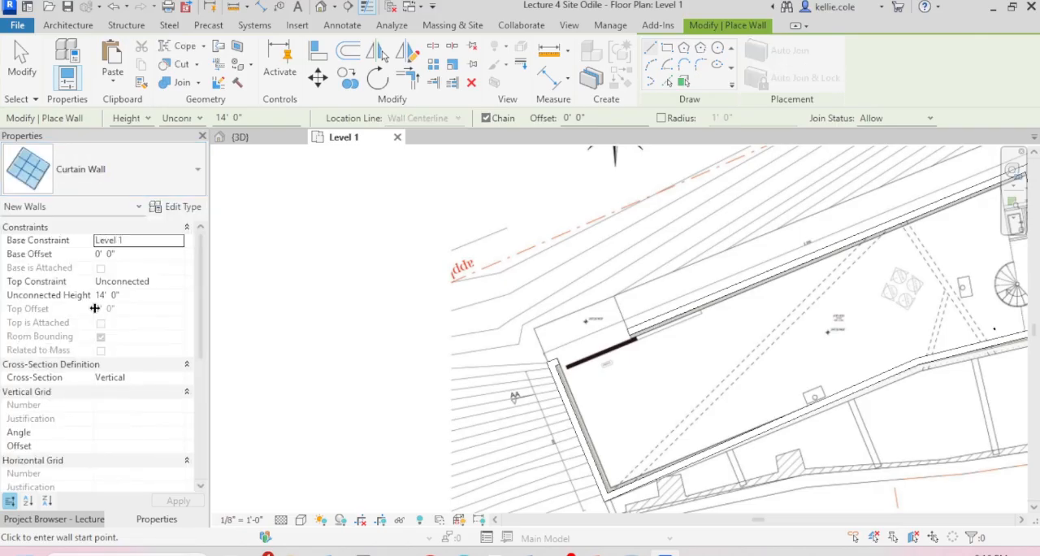
scroll(945, 206, "up", 3)
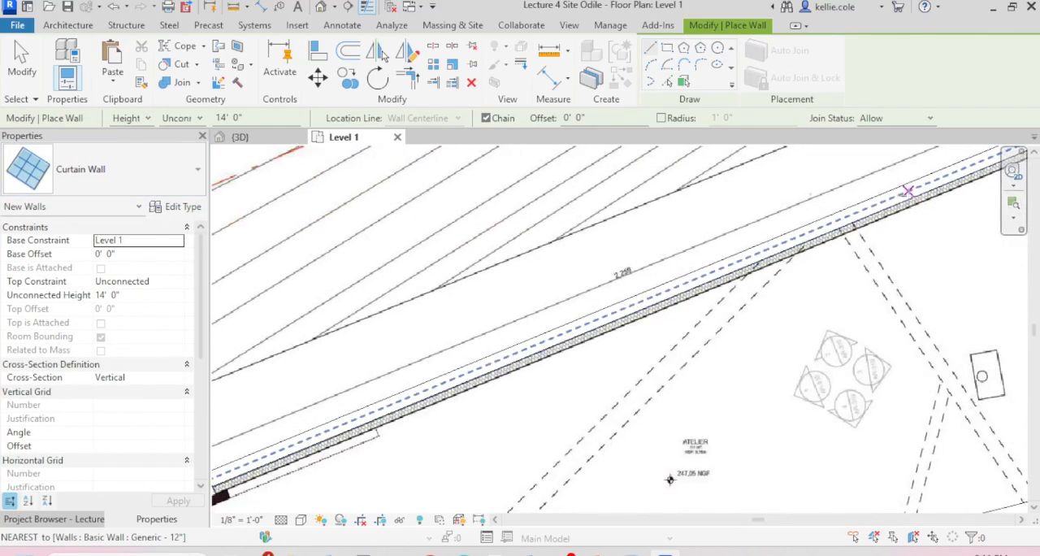
left_click(905, 194)
scroll(905, 193, "down", 2)
scroll(423, 398, "up", 2)
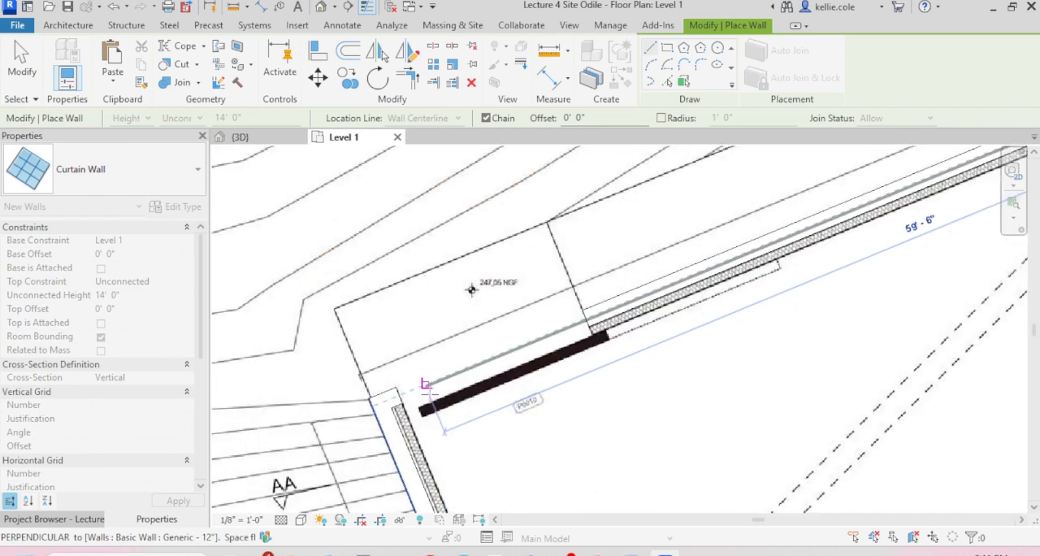
left_click(379, 403)
key("Escape")
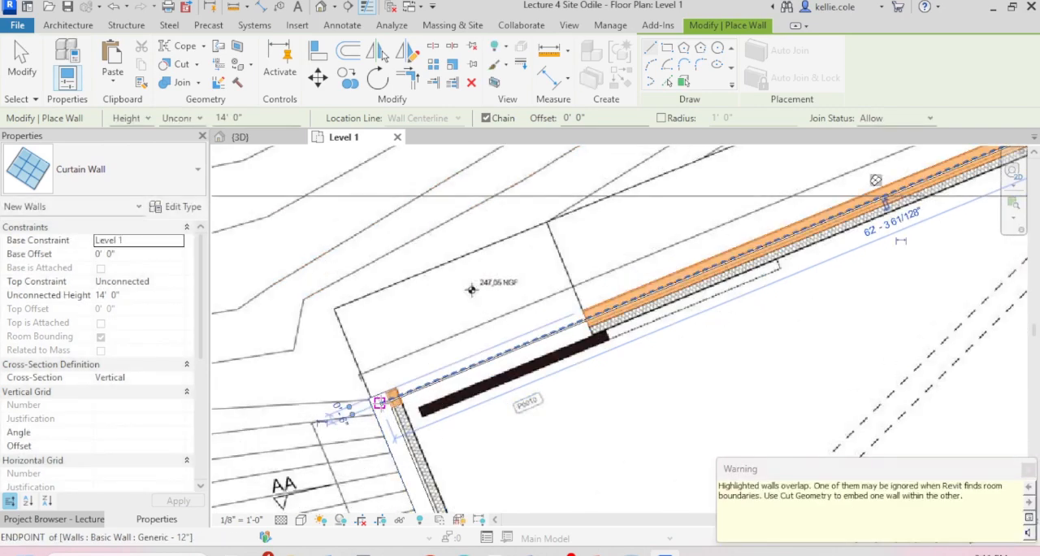
Step: Draw a second 14' high Curtain Wall about 21' 6" long along the centerline of the short end wall
scroll(496, 432, "down", 4)
middle_click_drag(524, 445, 448, 268)
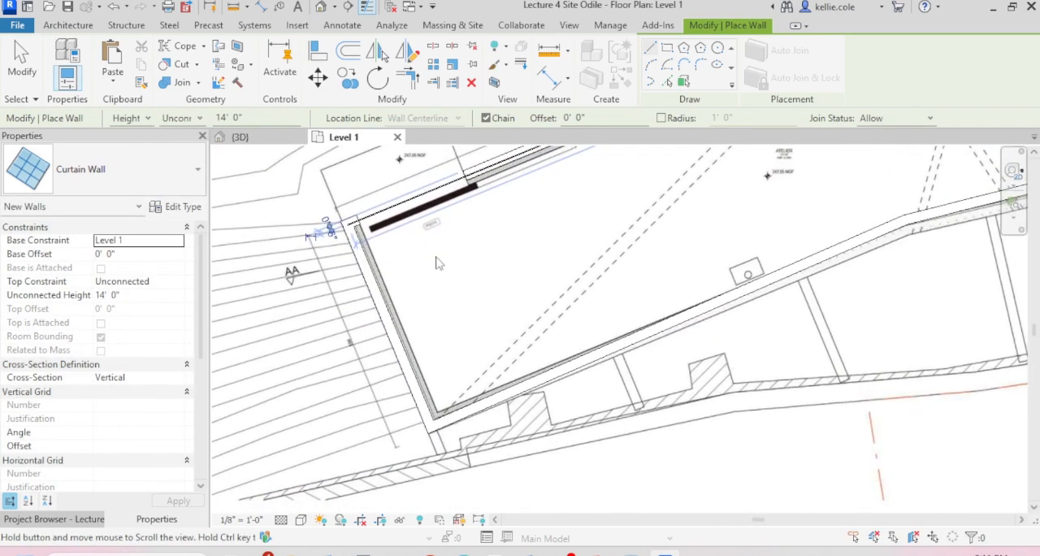
scroll(337, 234, "up", 5)
left_click(360, 209)
scroll(366, 207, "down", 2)
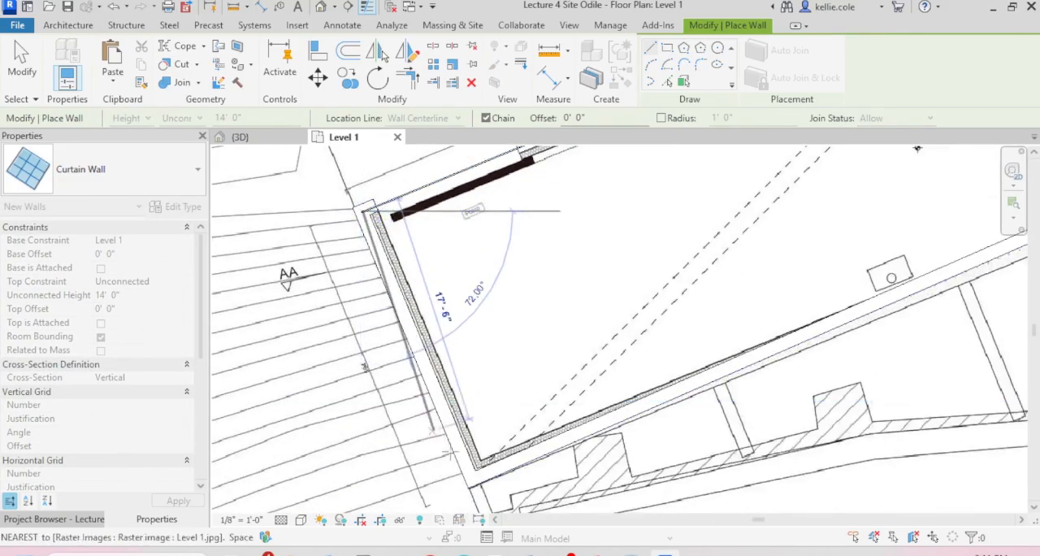
scroll(478, 479, "up", 4)
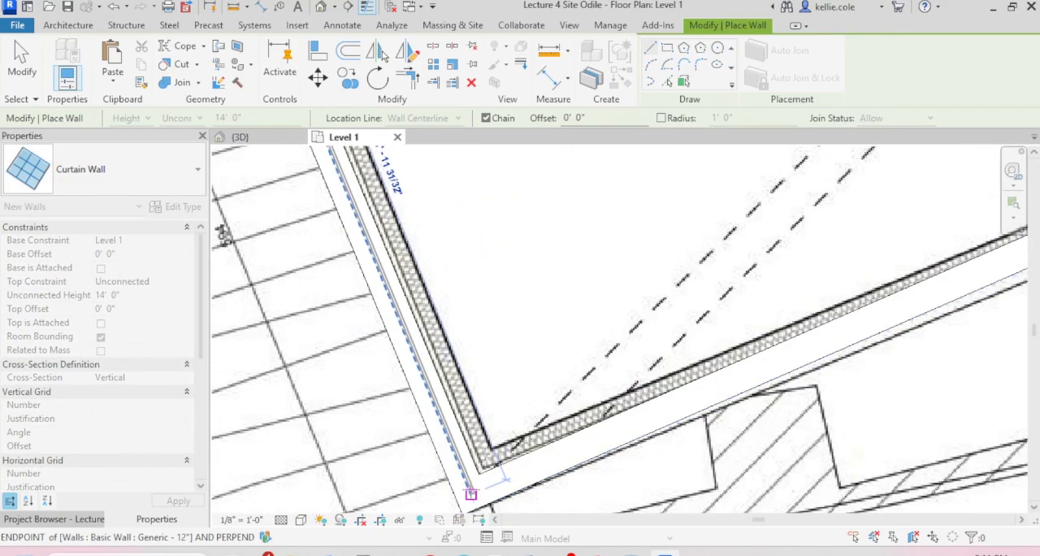
left_click(470, 491)
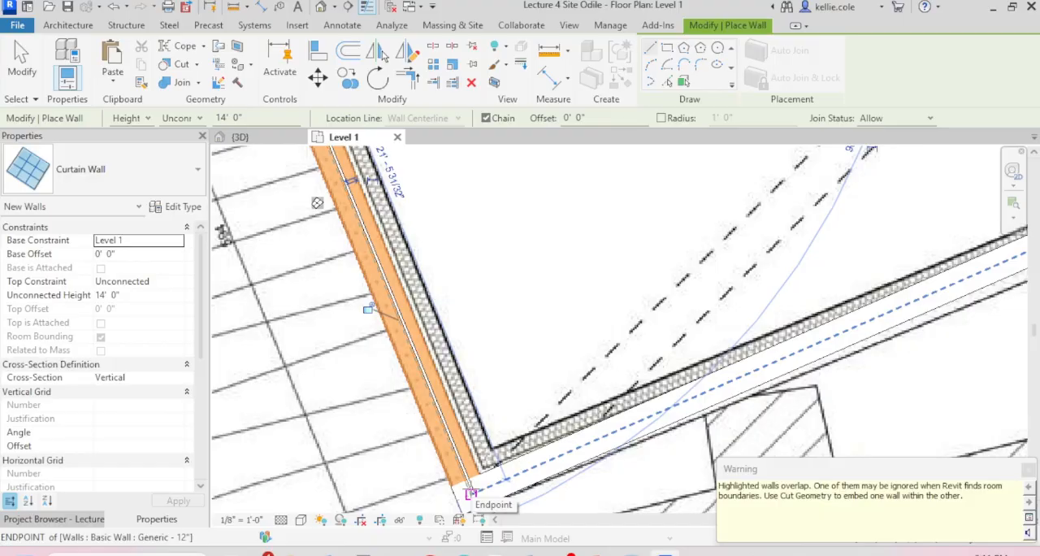
key("Escape")
key("Escape")
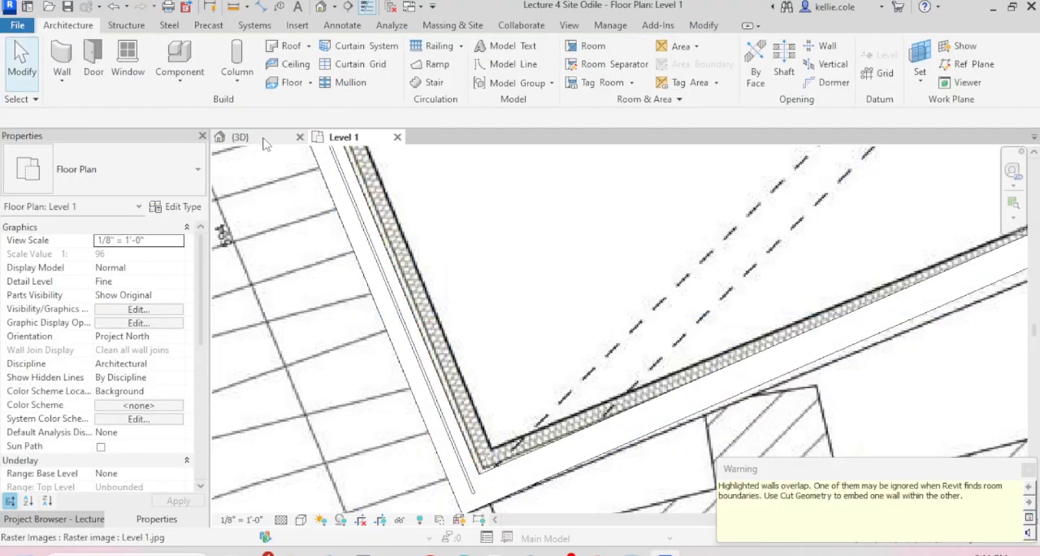
Step: In the 3D view, hide the long Generic - 12" wall with the door opening and the Level 1 mass
left_click(261, 138)
scroll(613, 246, "up", 5)
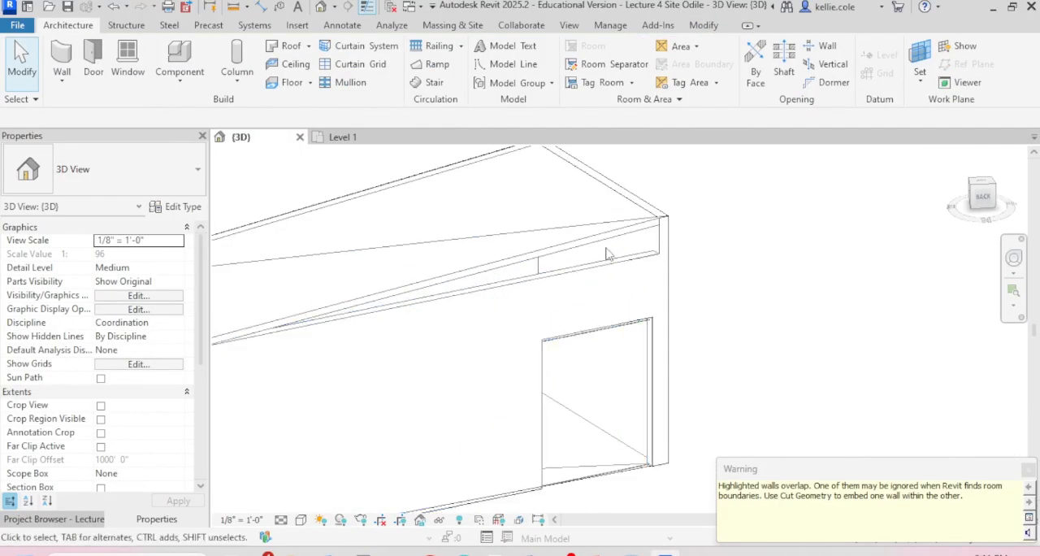
scroll(614, 247, "down", 5)
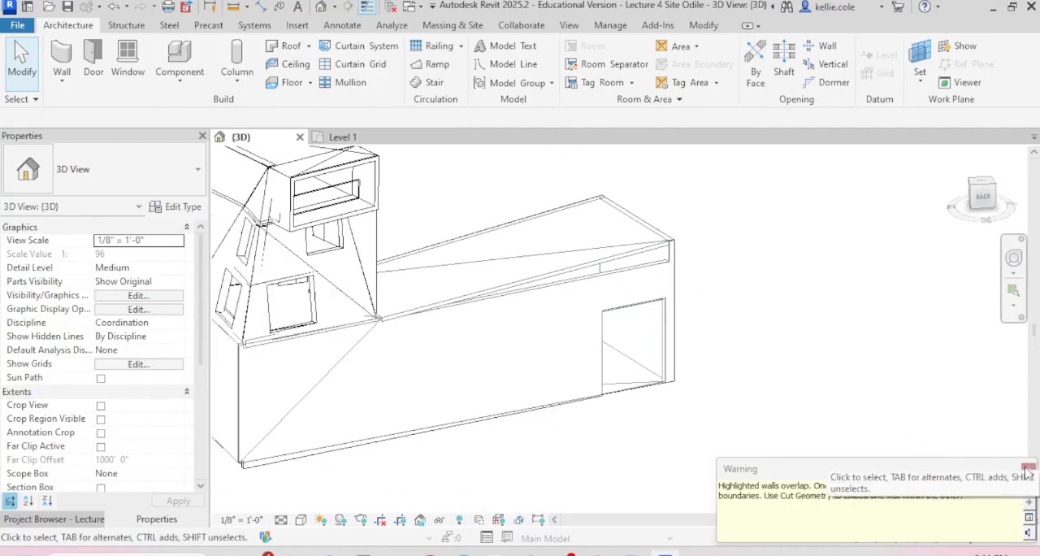
left_click(596, 365)
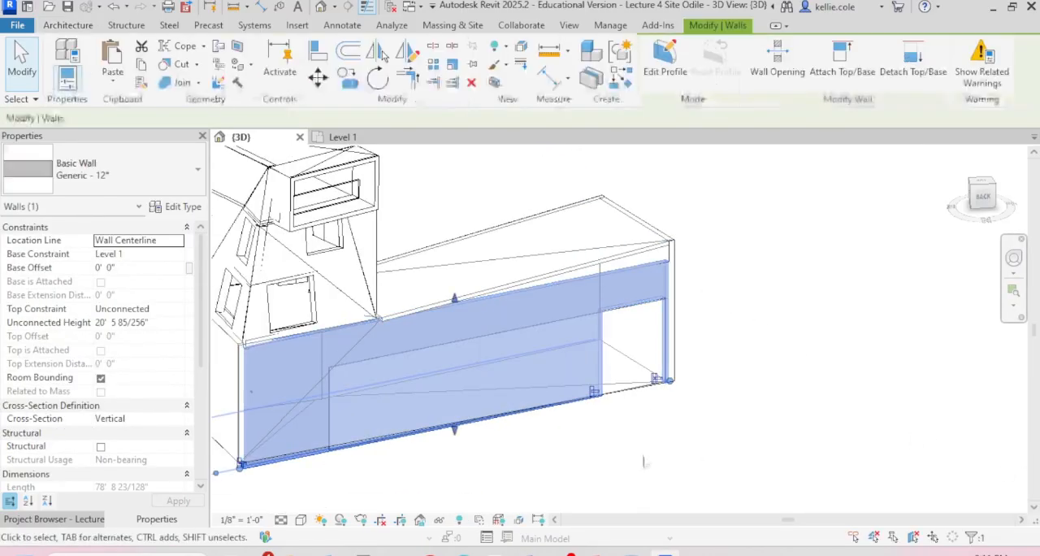
middle_click_drag(643, 461, 729, 416)
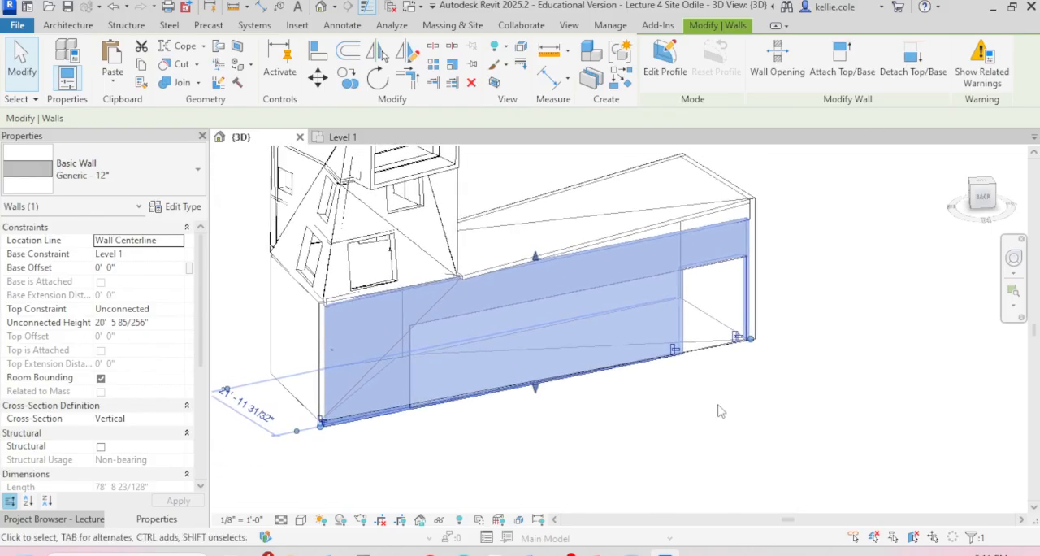
left_click(718, 411)
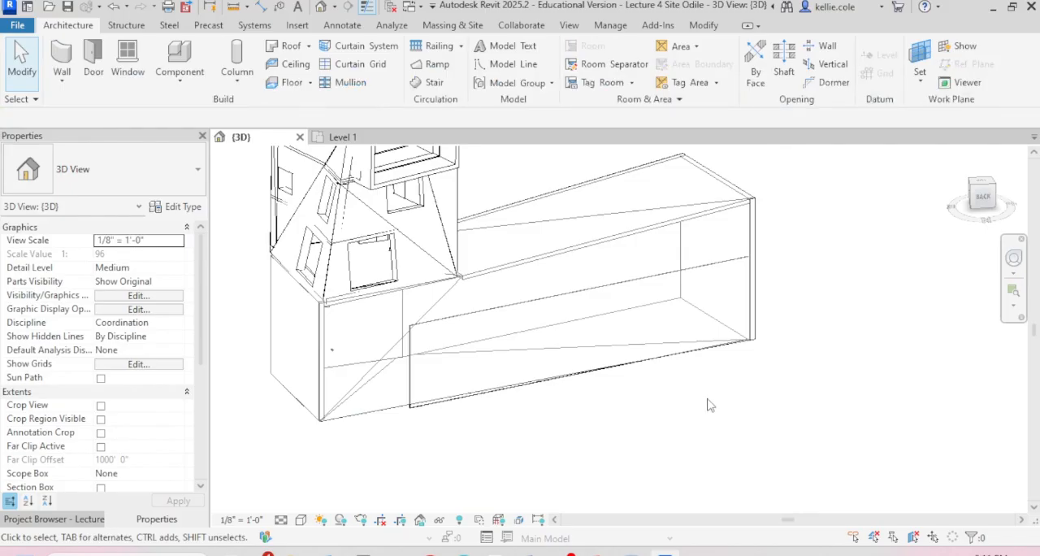
left_click(373, 371)
key("Delete")
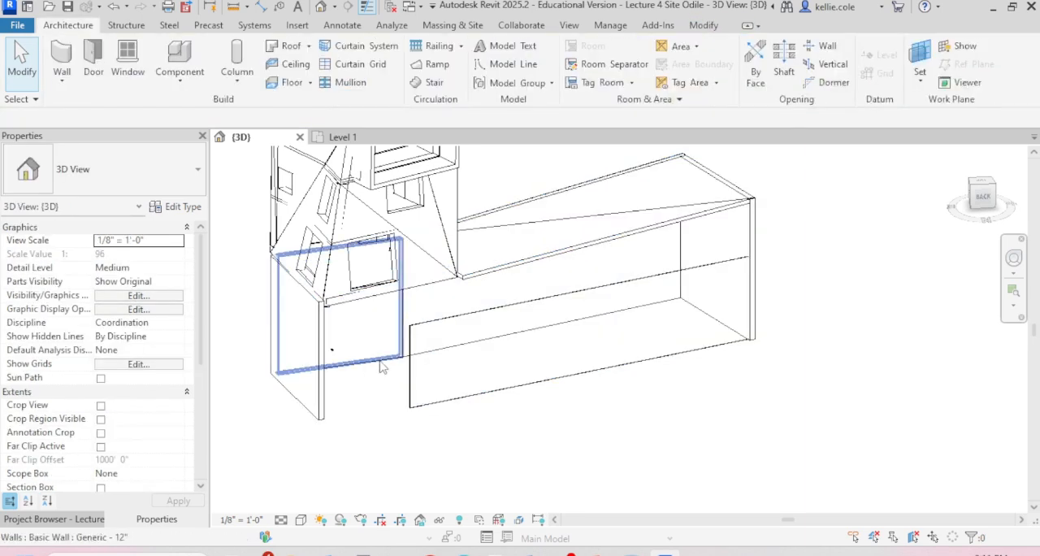
Step: Attach the top of the curtain wall on the building's long side to the sloped roof above it
left_click(525, 311)
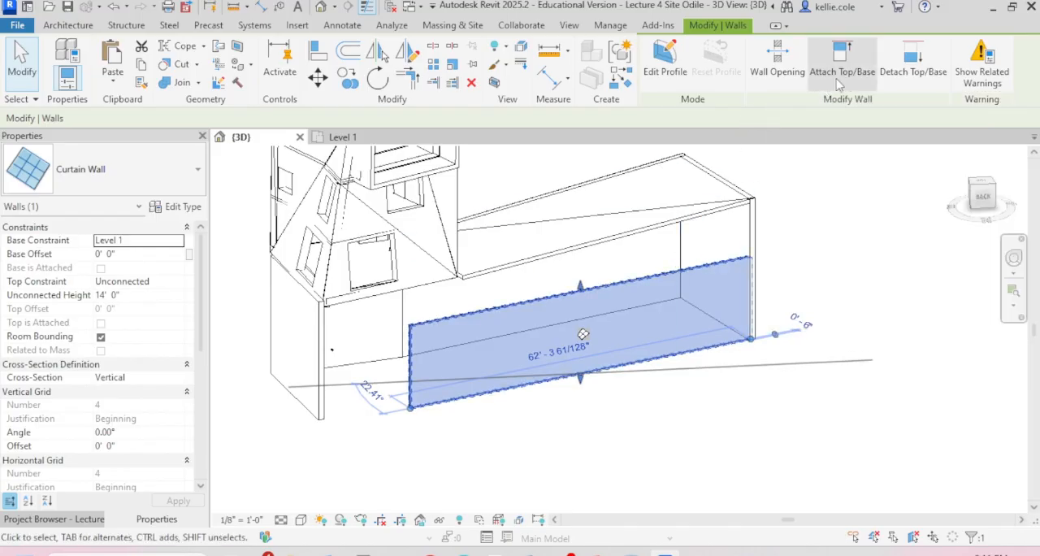
left_click(833, 87)
left_click(656, 230)
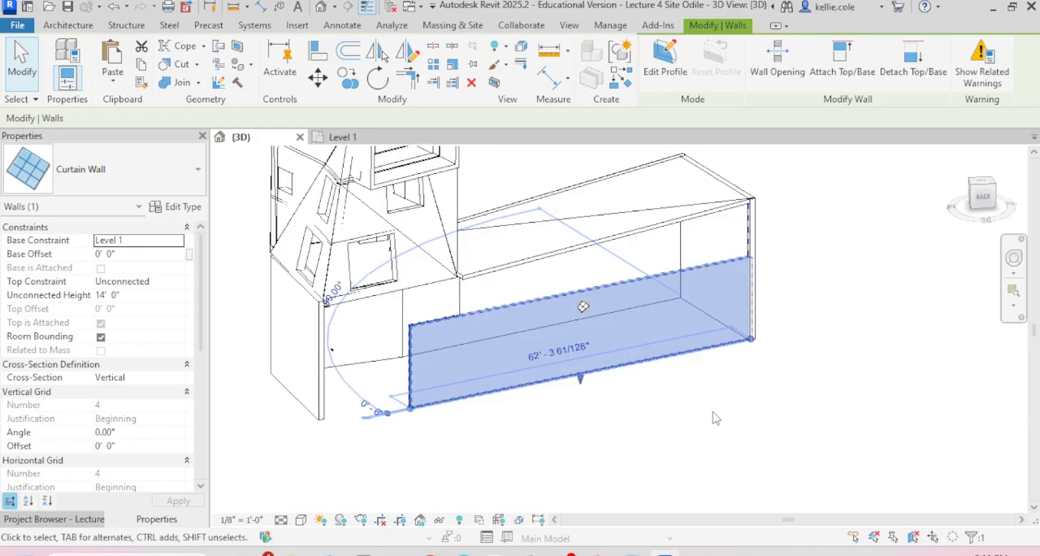
Step: From the top view, pull the sloped roof's long edge slightly outward, past the line of the curtain wall
left_click(983, 184)
scroll(747, 321, "up", 4)
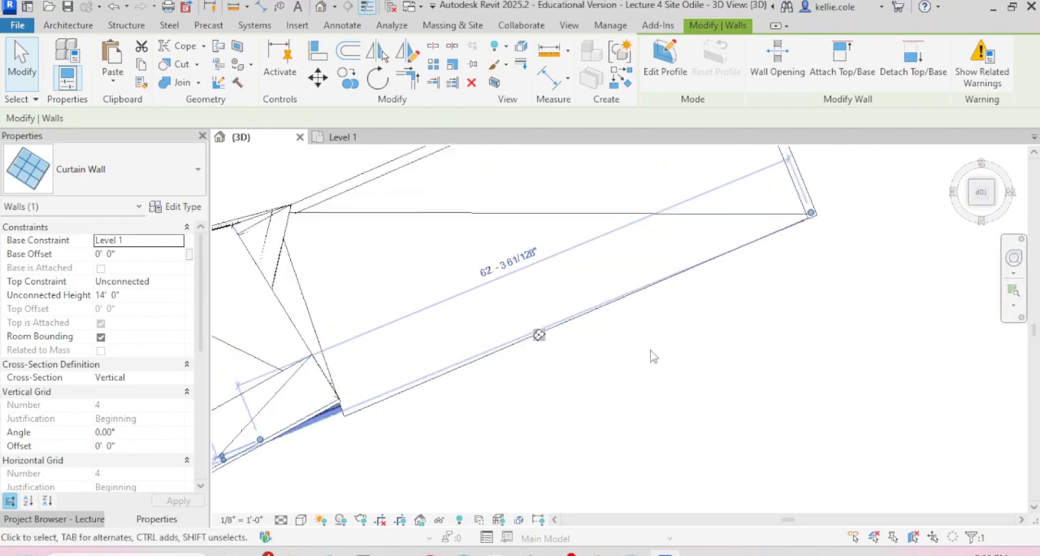
left_click(531, 323)
left_click(546, 303)
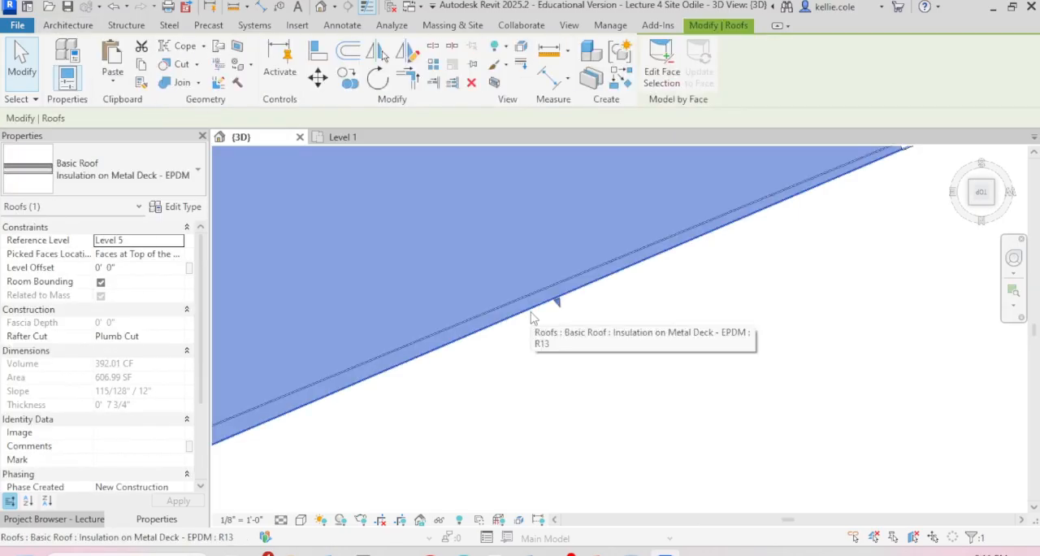
left_click_drag(559, 308, 569, 307)
scroll(575, 342, "down", 4)
middle_click_drag(577, 317, 580, 204, "shift")
left_click(599, 386)
middle_click_drag(649, 401, 684, 264, "shift")
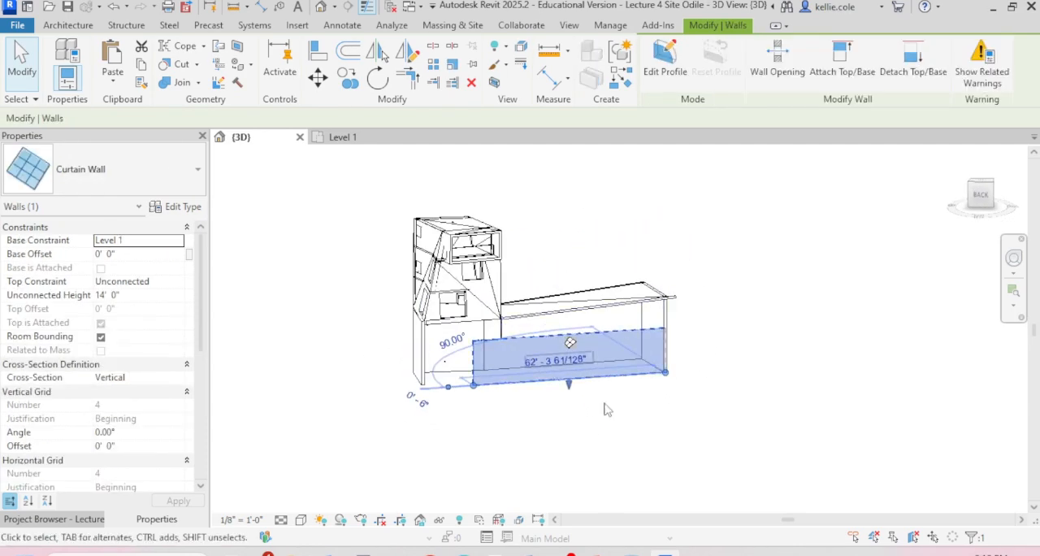
Step: Raise the base of the long curtain wall to an offset of about 14' 10" above Level 1
left_click(646, 435)
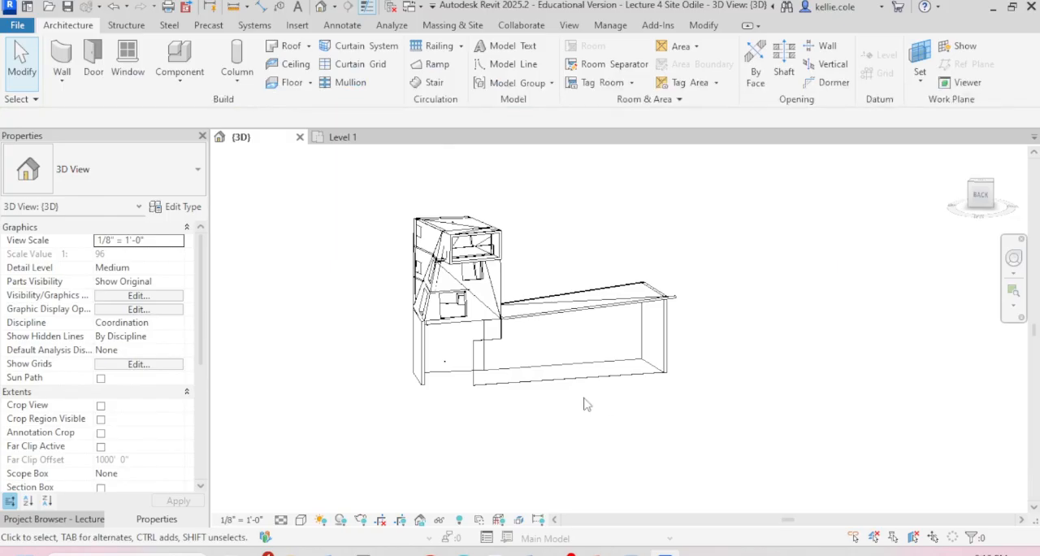
scroll(599, 406, "up", 3)
left_click(594, 402)
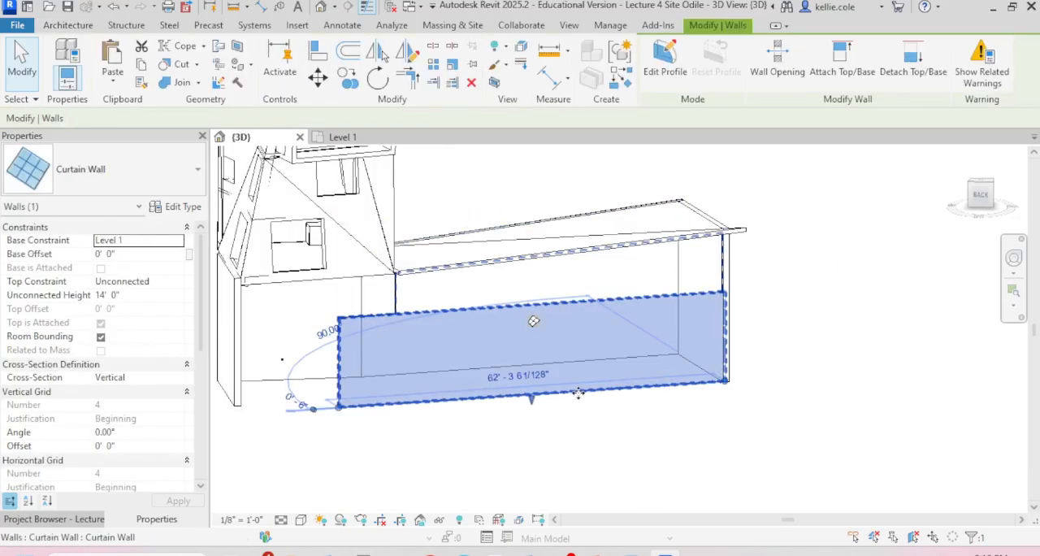
left_click_drag(533, 401, 544, 299)
key("Escape")
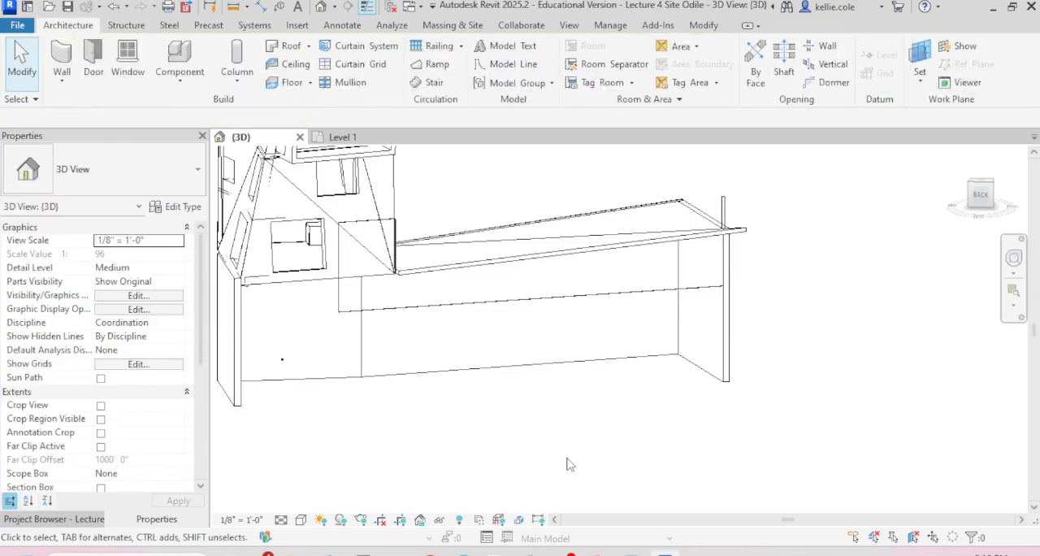
Step: From the top view, stretch the raised curtain wall's end toward the tower to a length of about 52' 5"
left_click(548, 305)
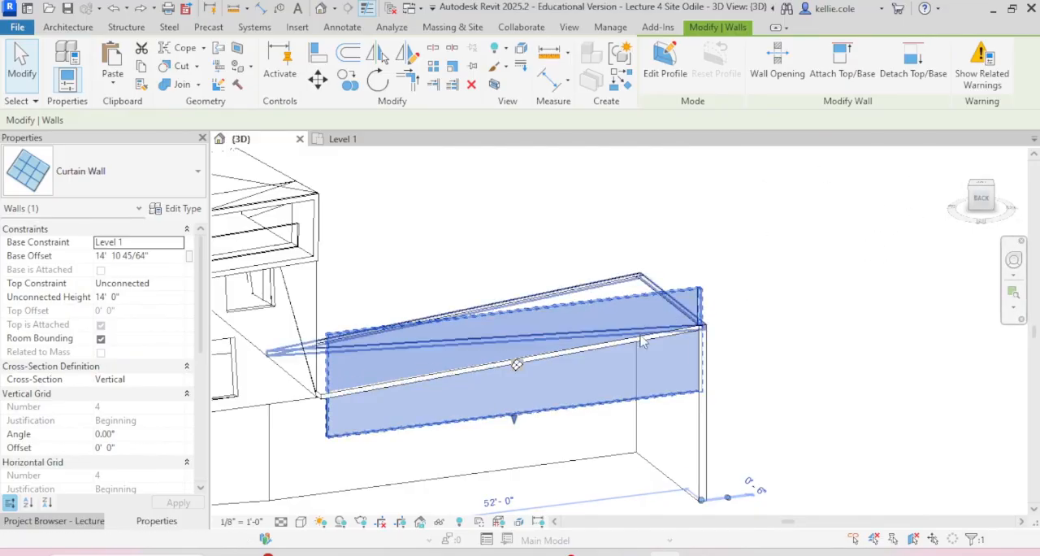
left_click(986, 189)
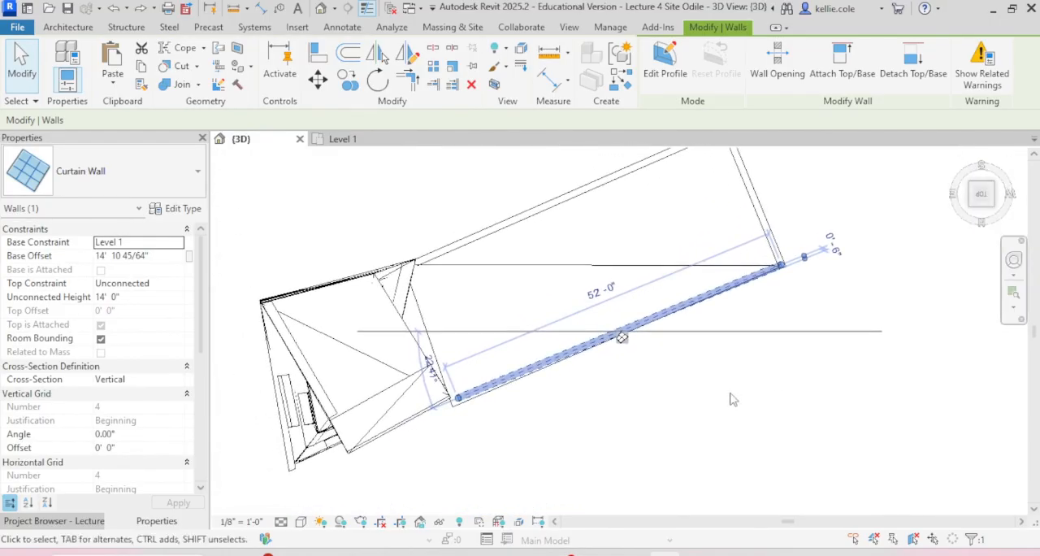
scroll(459, 397, "up", 6)
left_click_drag(433, 420, 408, 414)
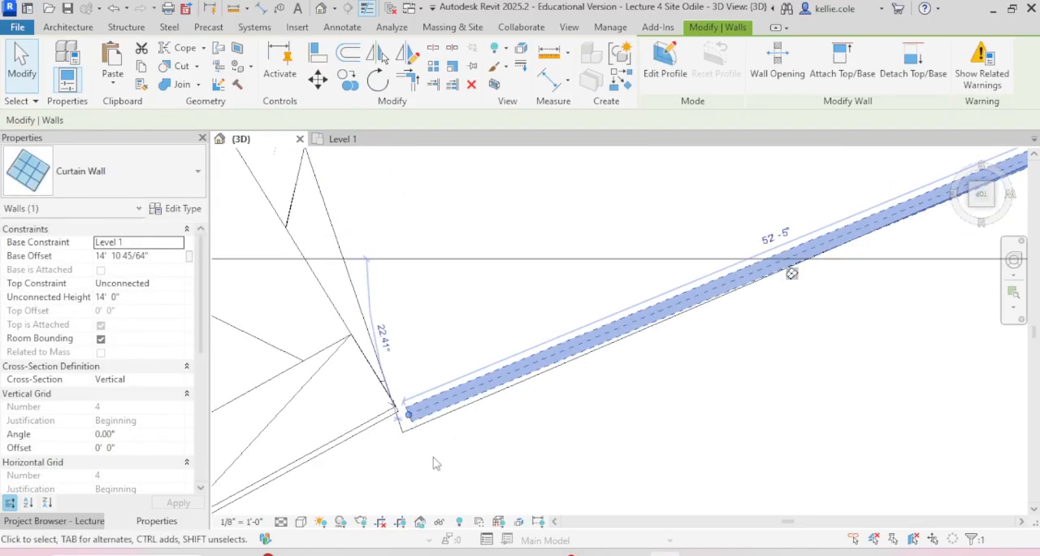
scroll(435, 459, "down", 3)
middle_click_drag(591, 438, 764, 265, "shift")
left_click(819, 246)
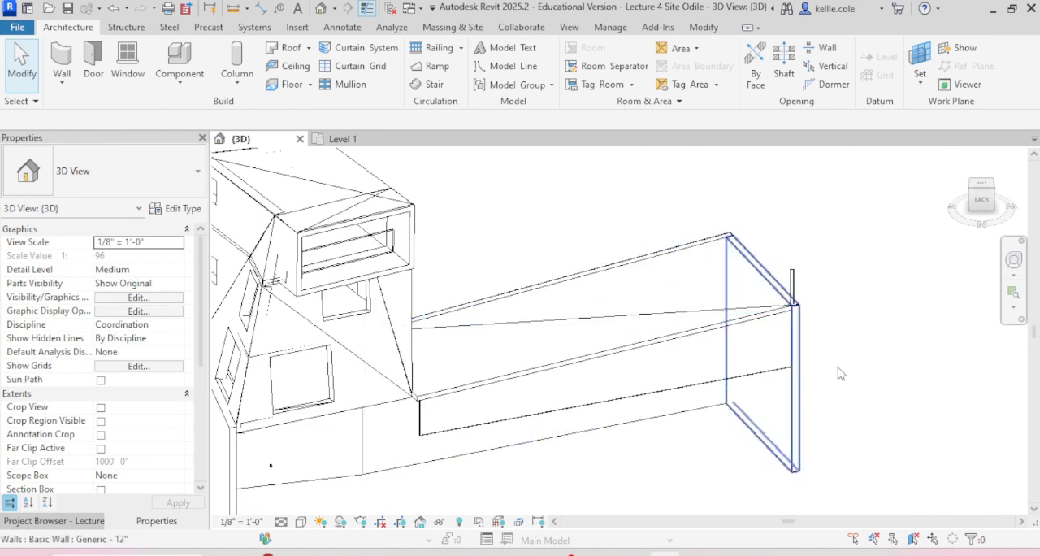
Step: Unhide the long Generic - 12" wall with the door opening in the 3D view
scroll(802, 352, "down", 5)
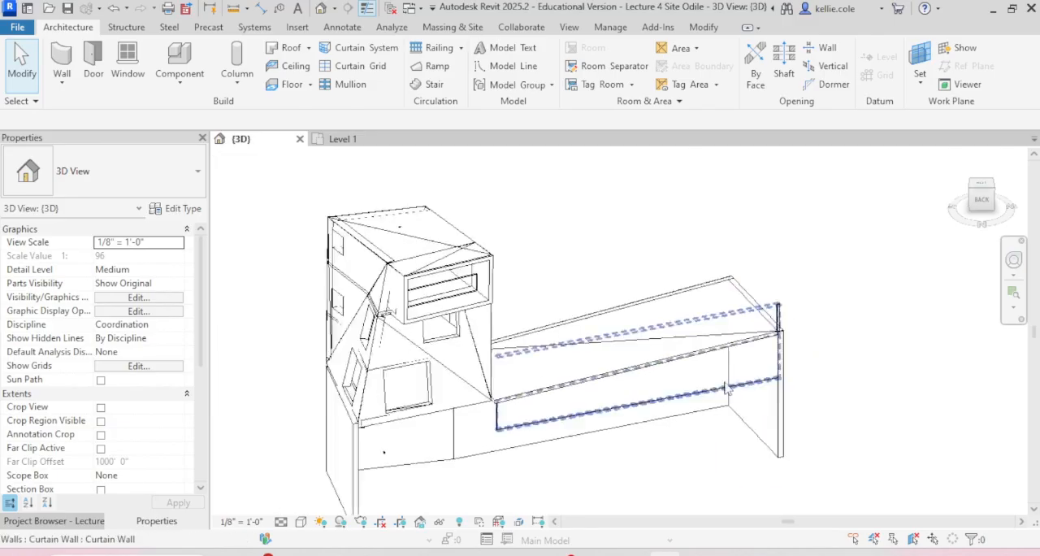
middle_click_drag(756, 360, 648, 366, "shift")
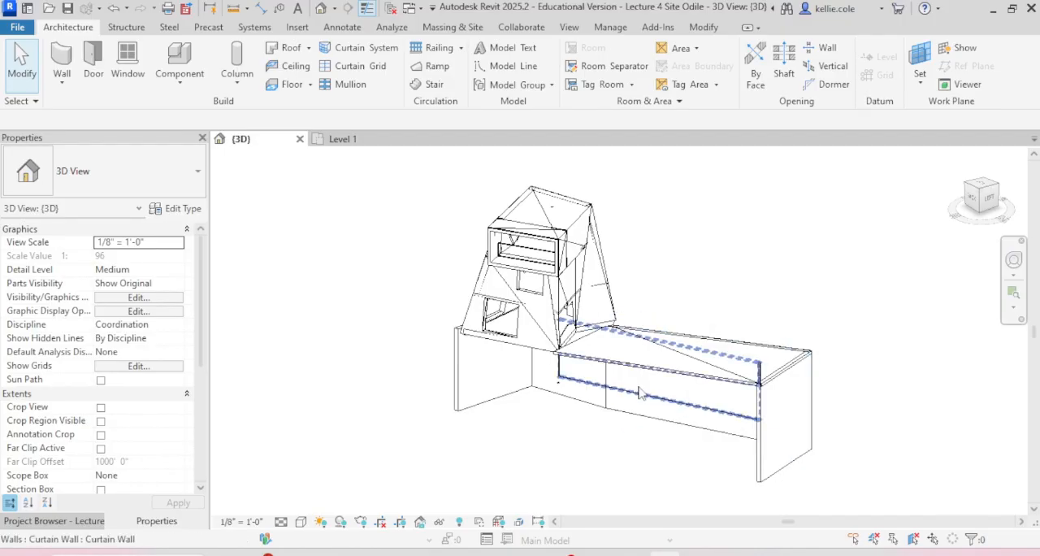
left_click(459, 521)
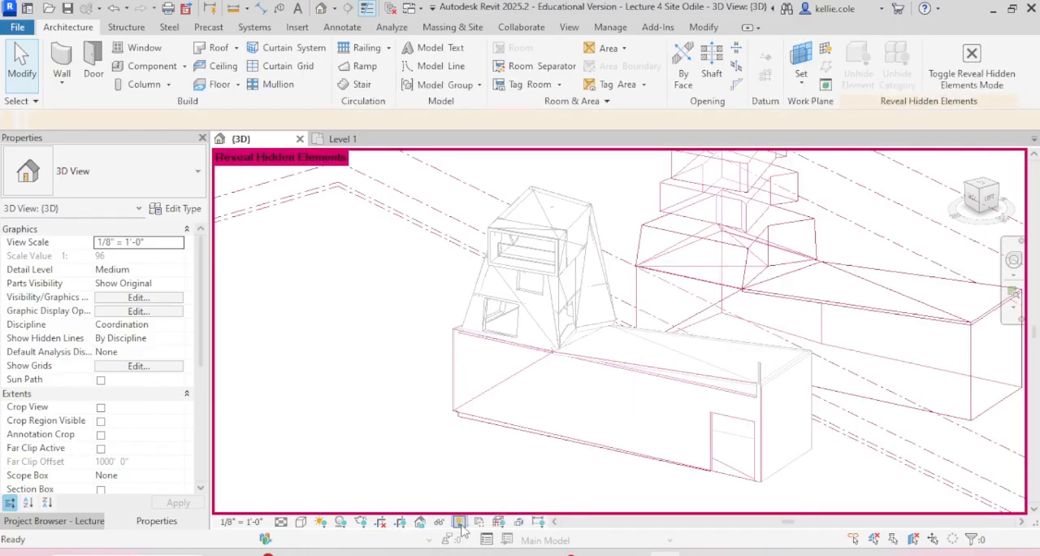
left_click(614, 456)
right_click(615, 456)
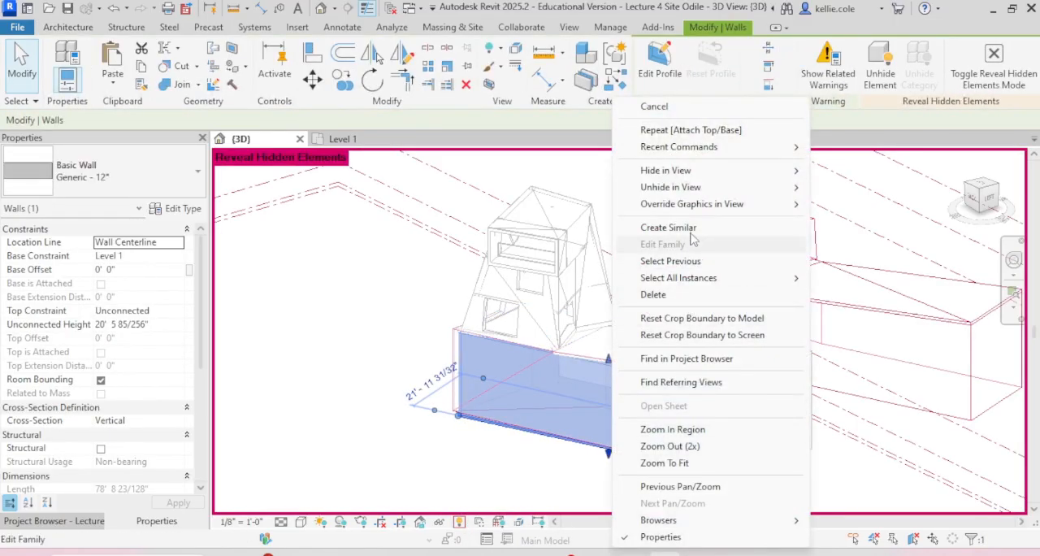
mouse_move(689, 190)
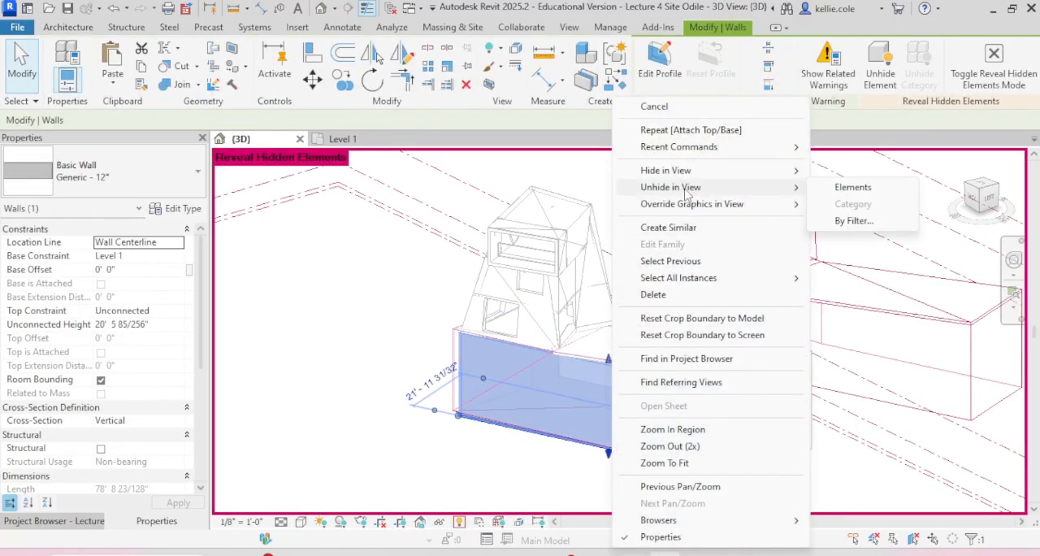
left_click(870, 192)
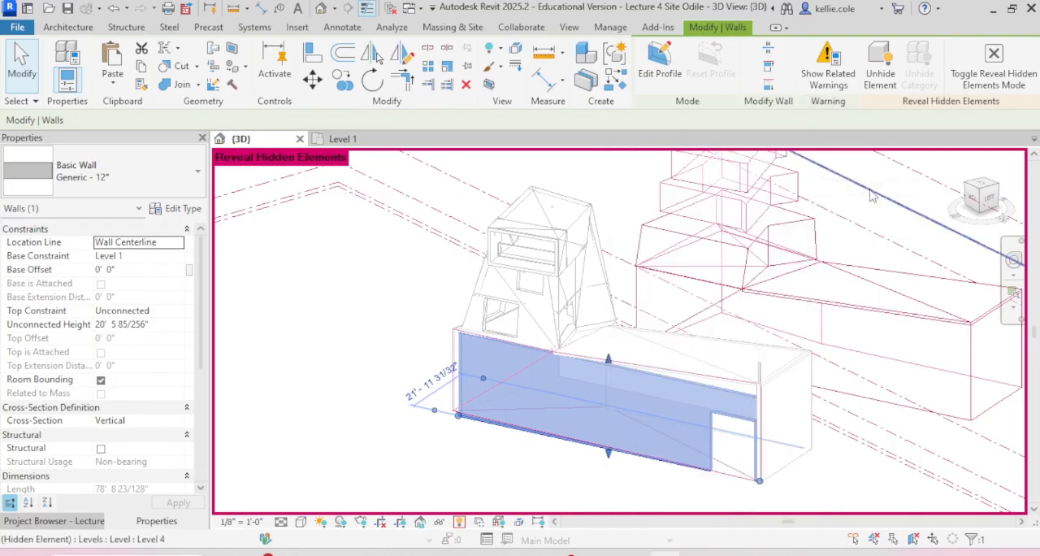
left_click(460, 522)
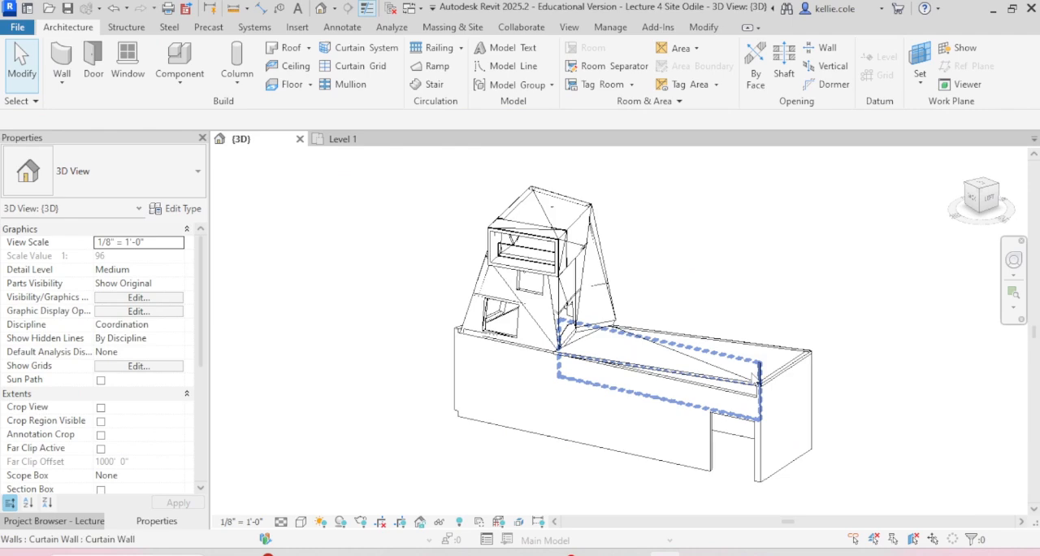
Step: Try lowering the top of the long Generic - 12" wall to a height of about 17' 1"
scroll(749, 390, "up", 5)
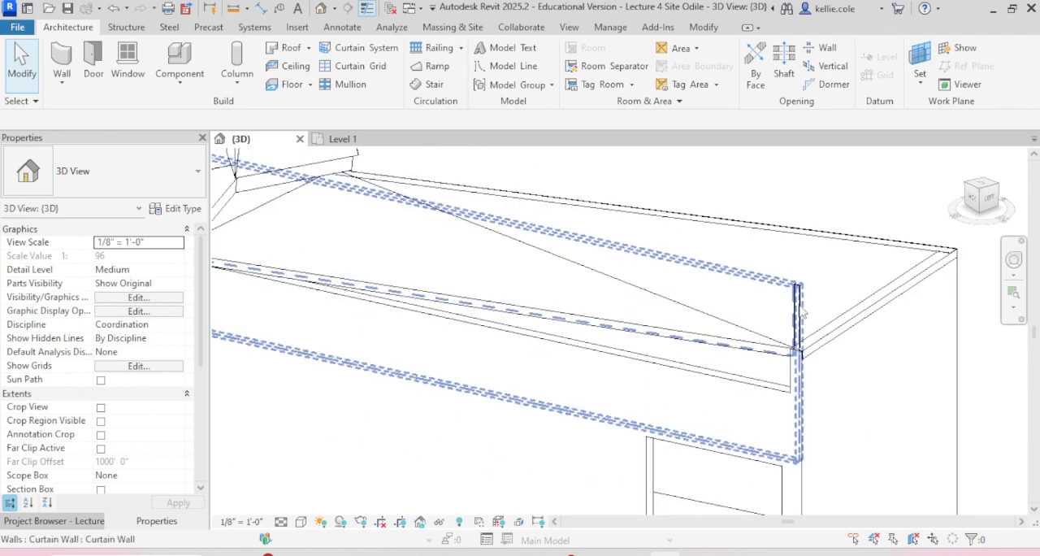
left_click(771, 395)
scroll(771, 396, "down", 2)
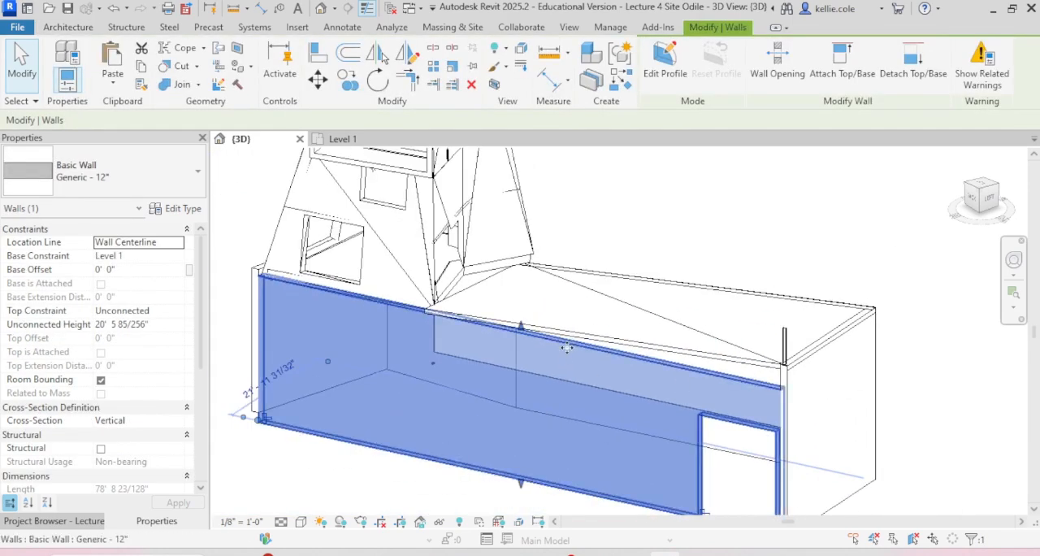
left_click_drag(514, 341, 514, 353)
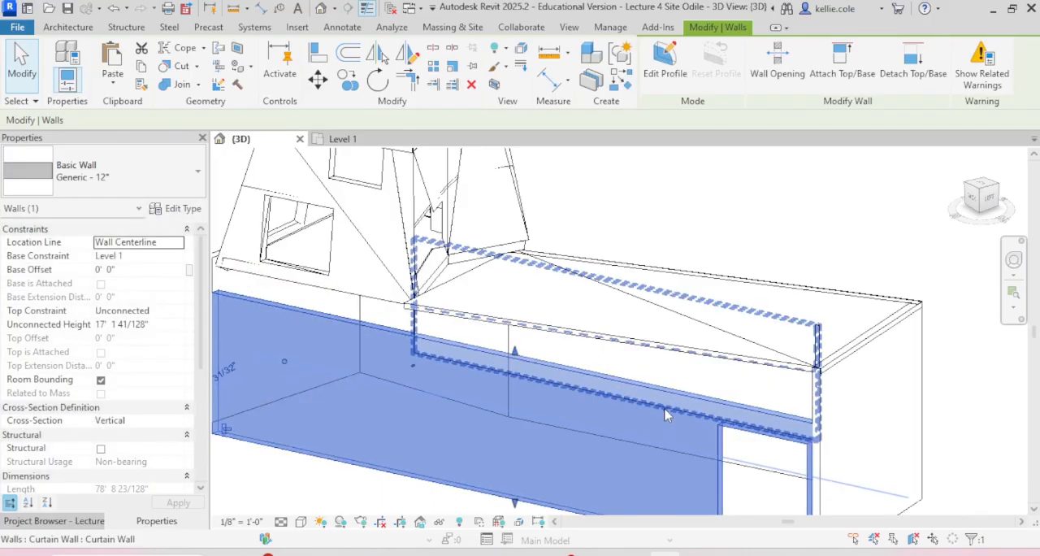
key("Escape")
scroll(691, 406, "down", 3)
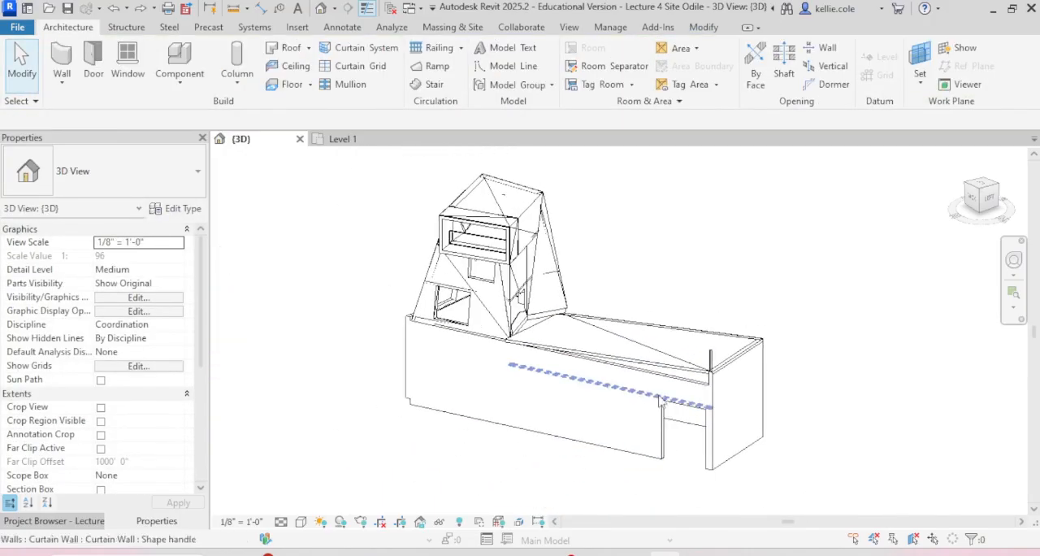
scroll(715, 399, "up", 3)
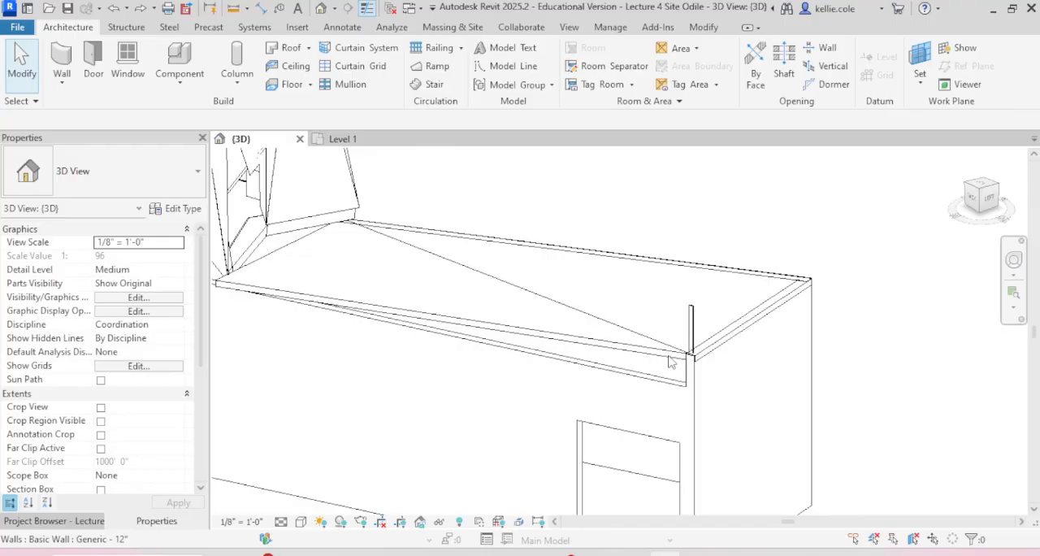
left_click(691, 323)
left_click(691, 324)
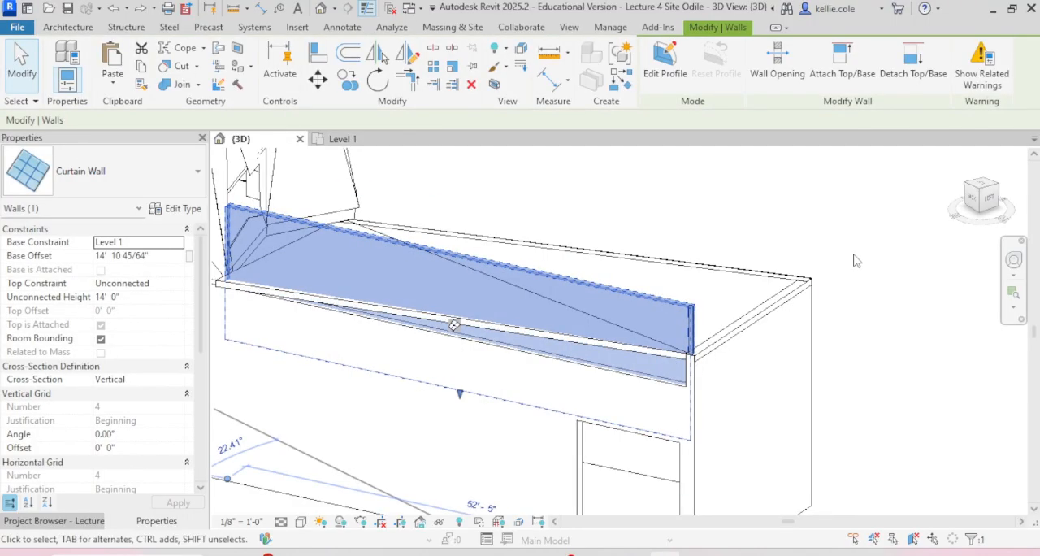
left_click(581, 465)
key("Escape")
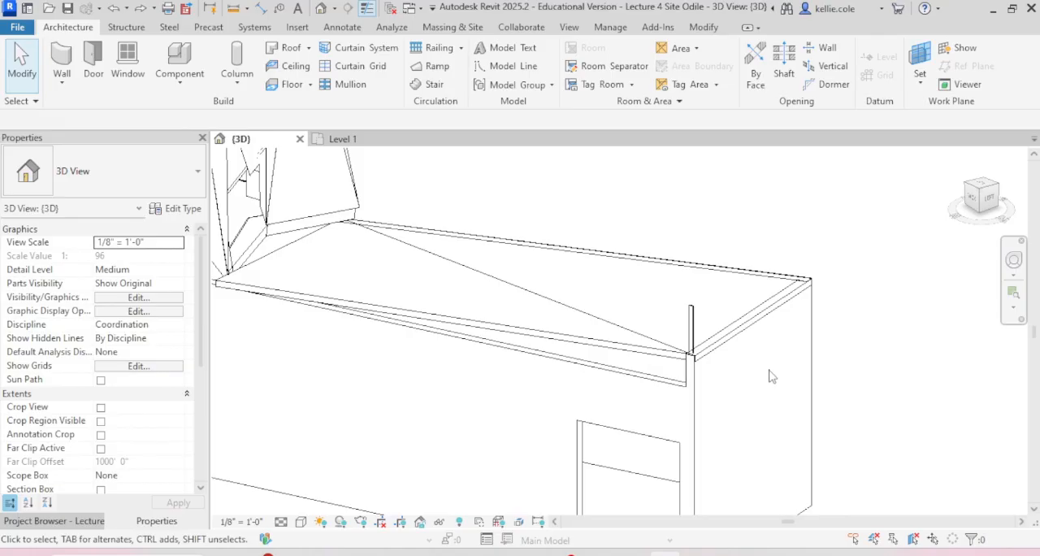
Step: Assign the keyboard shortcut CG to the Cut Geometry command, accepting the duplicate assignment
type("k")
type("scut ")
type("geo")
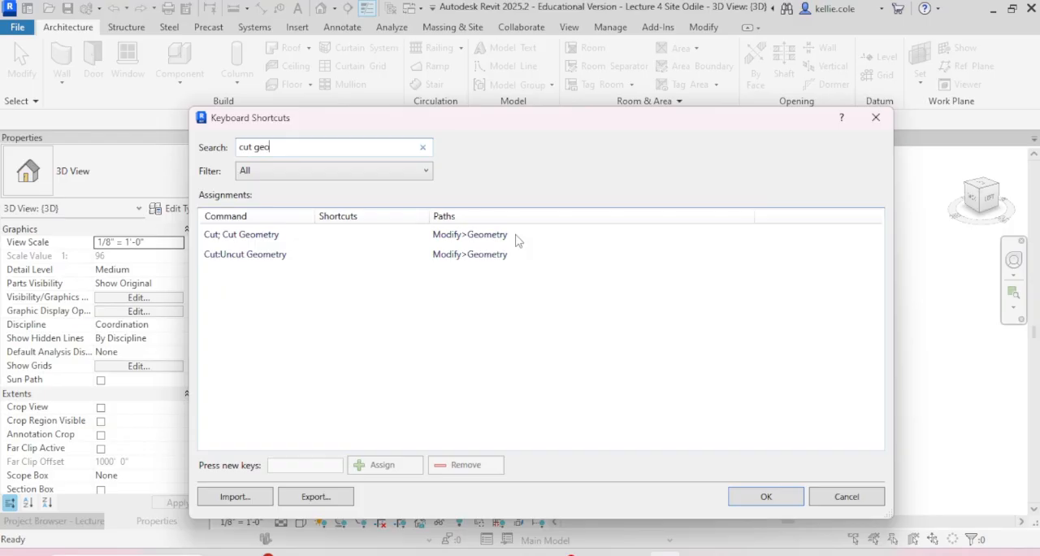
left_click(280, 235)
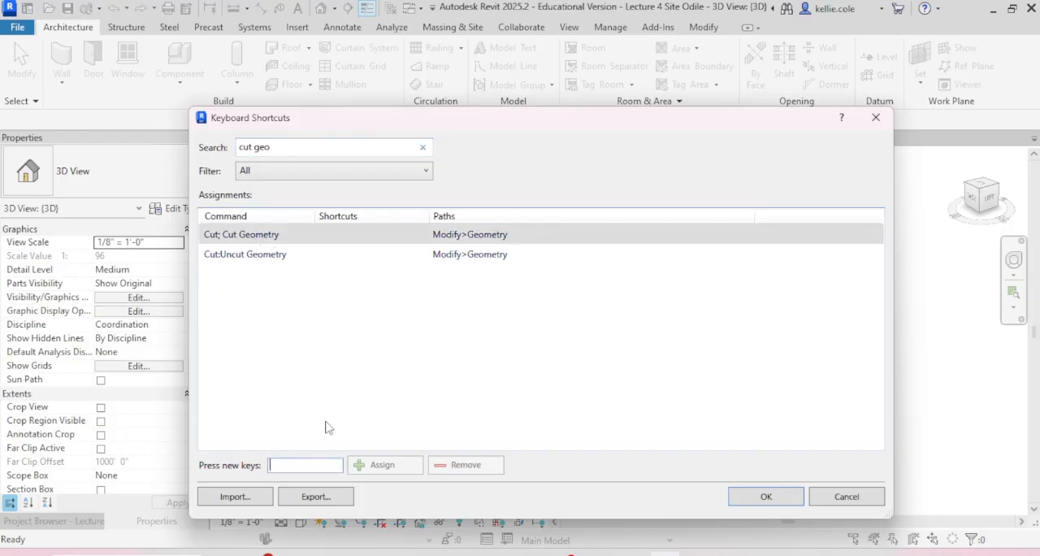
type("CG")
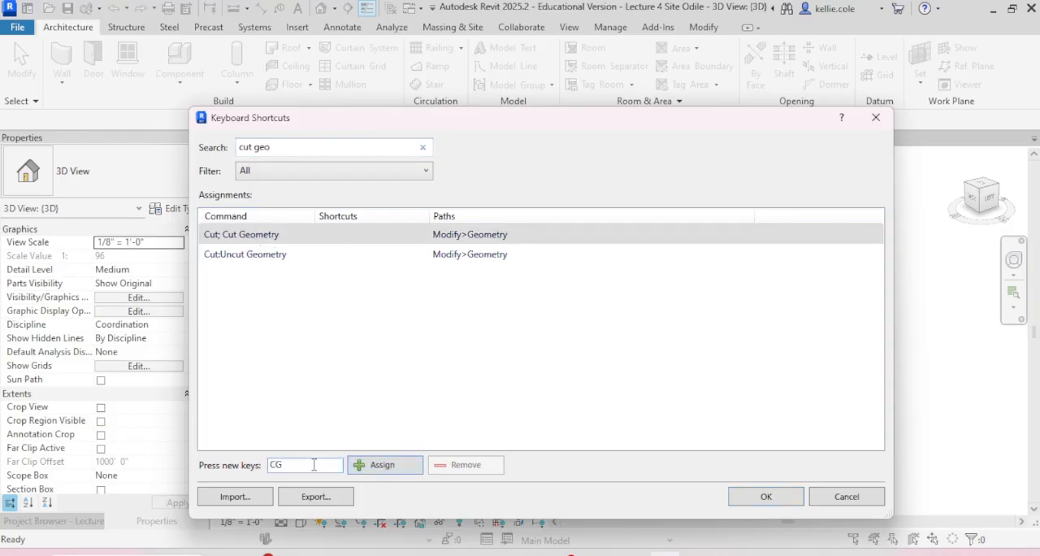
left_click(388, 467)
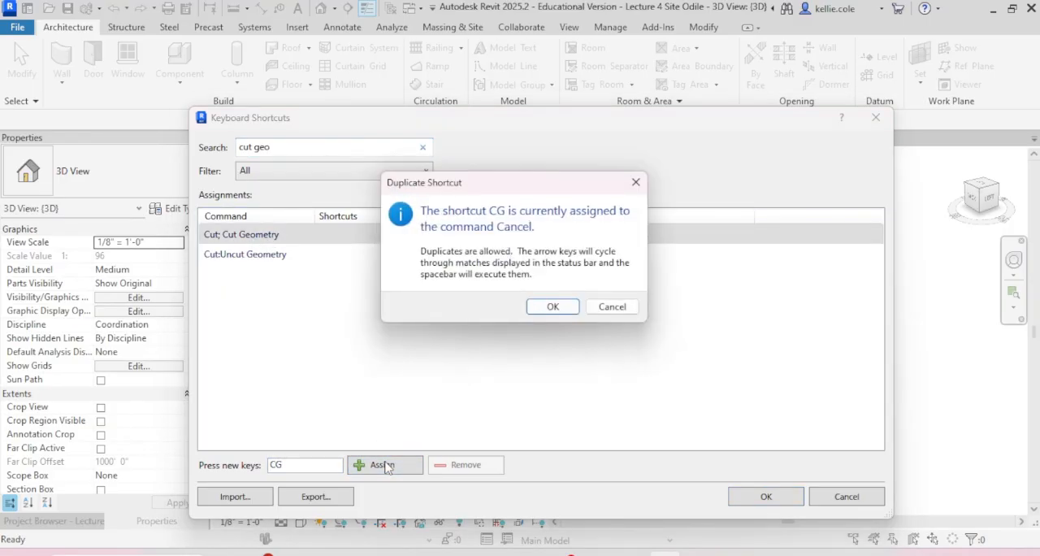
left_click(566, 306)
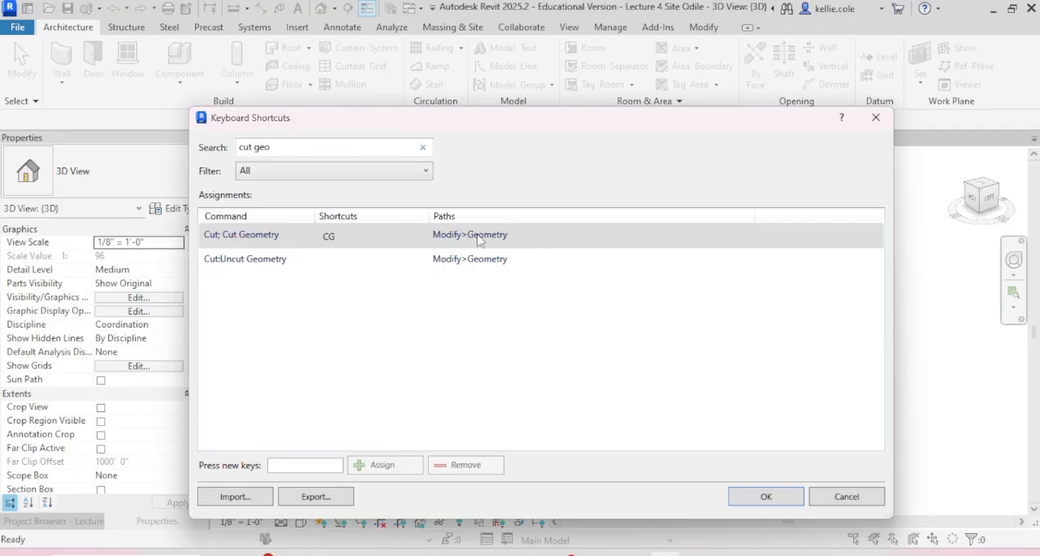
left_click(765, 496)
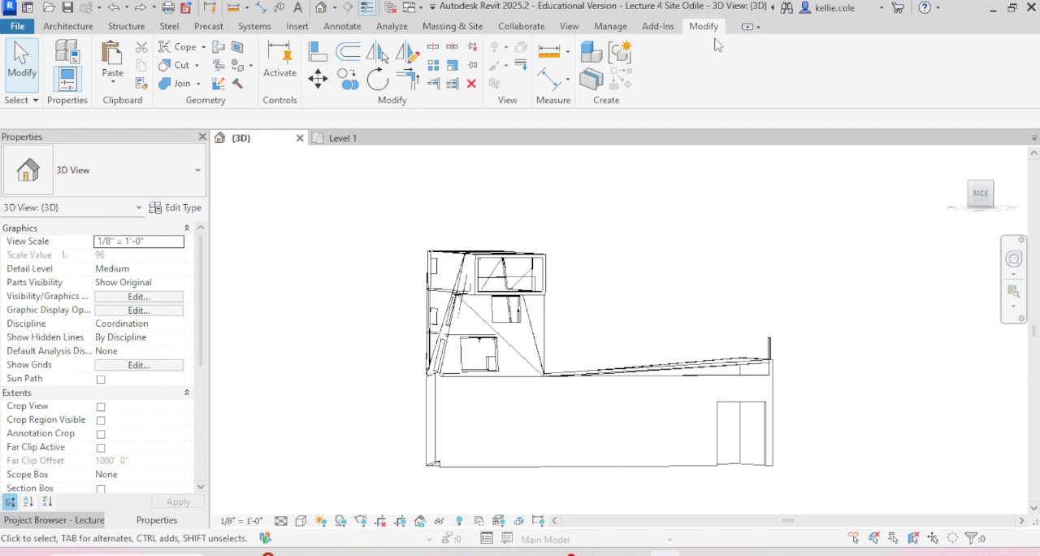
Step: Cut the long Generic - 12" wall with the raised curtain wall using Cut Geometry
left_click(180, 66)
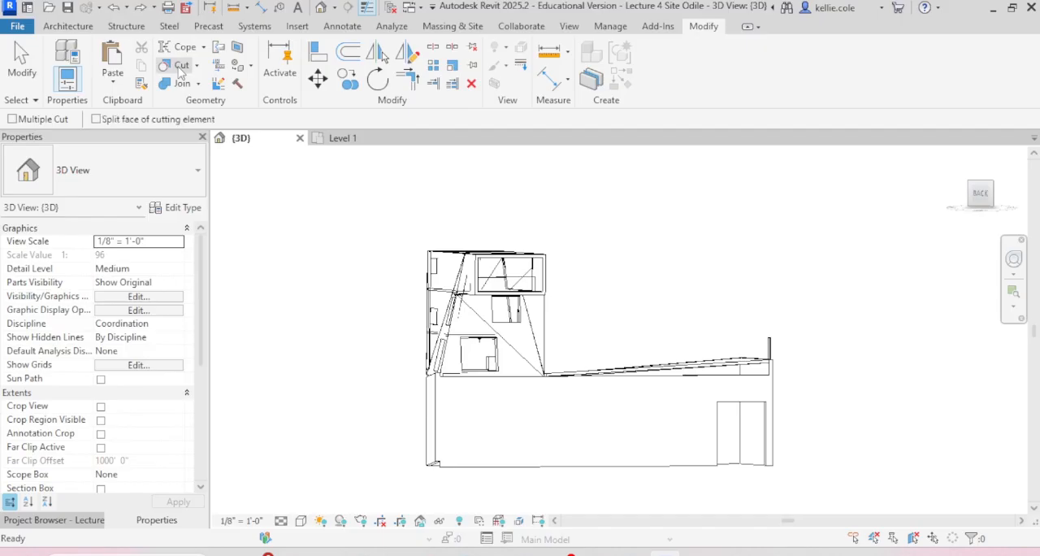
left_click(685, 467)
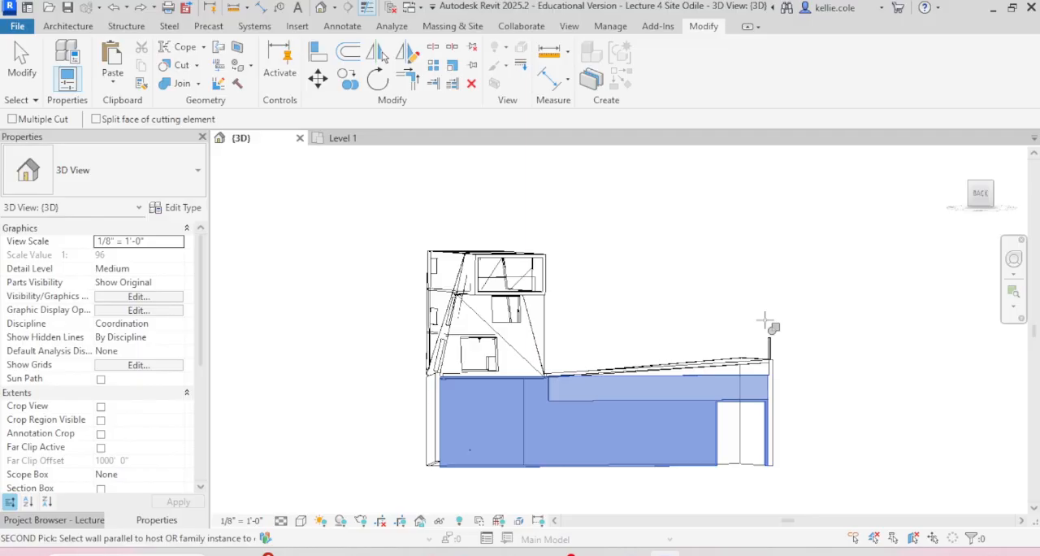
left_click(770, 351)
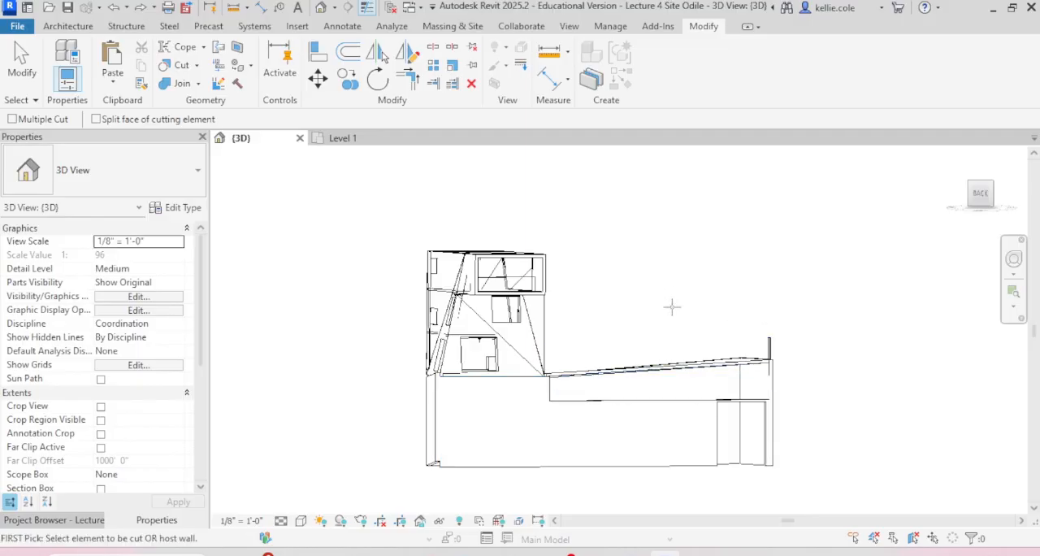
scroll(706, 381, "down", 2)
middle_click_drag(734, 421, 637, 425, "shift")
scroll(754, 392, "up", 4)
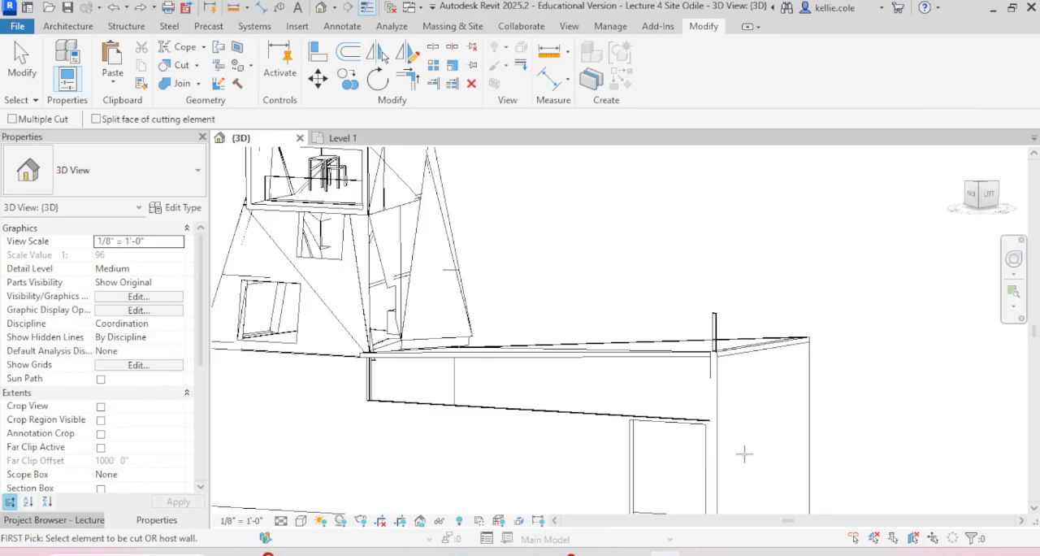
scroll(567, 239, "down", 2)
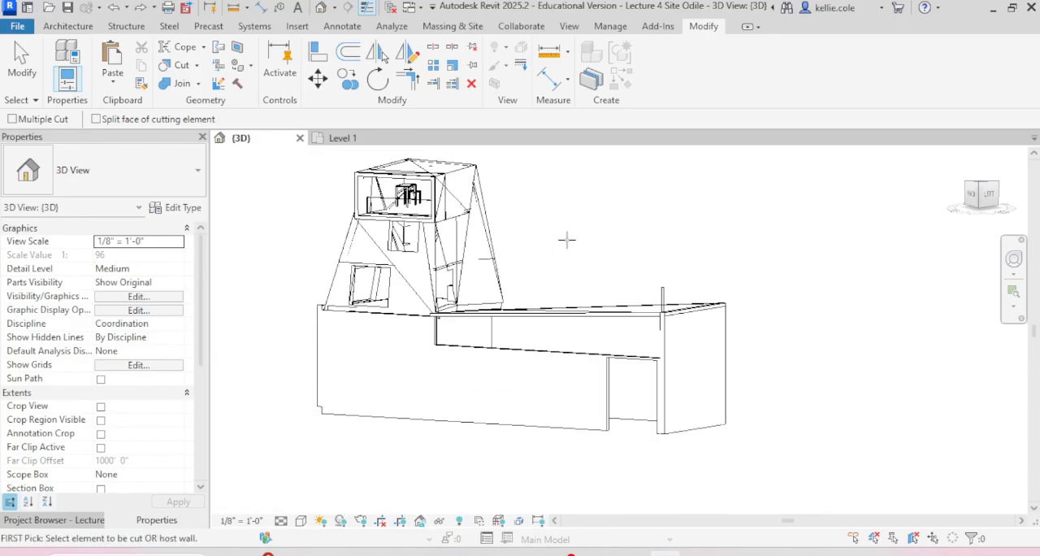
key("Escape")
Step: Attach the top of the curtain wall on the building's short end to the sloped roof
left_click(703, 435)
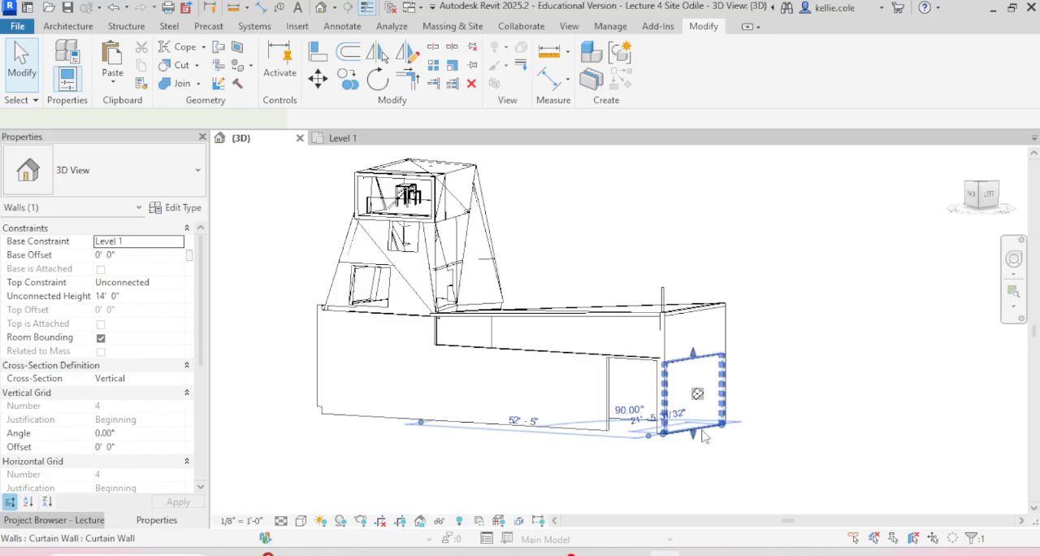
scroll(720, 313, "up", 4)
scroll(719, 316, "down", 3)
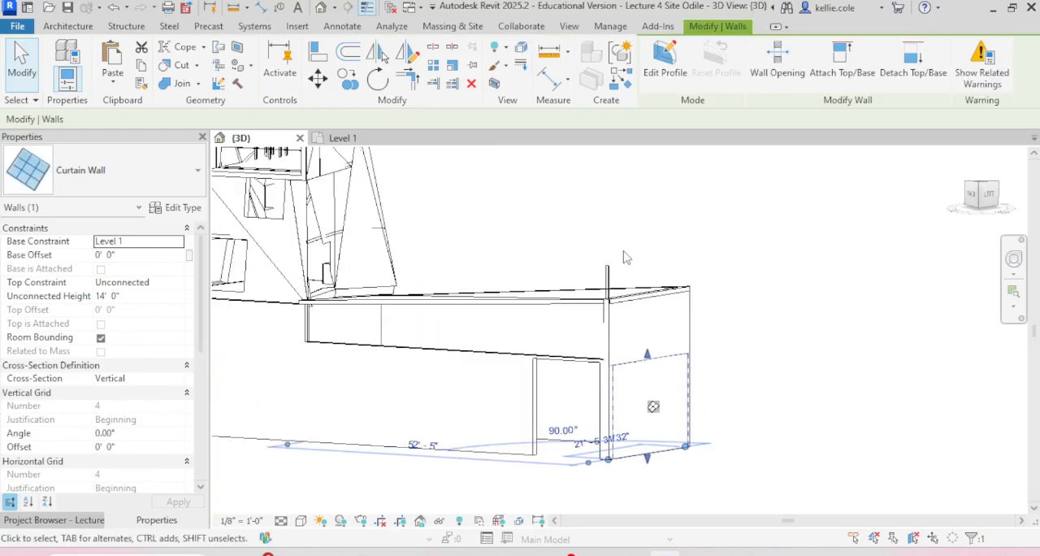
left_click(841, 58)
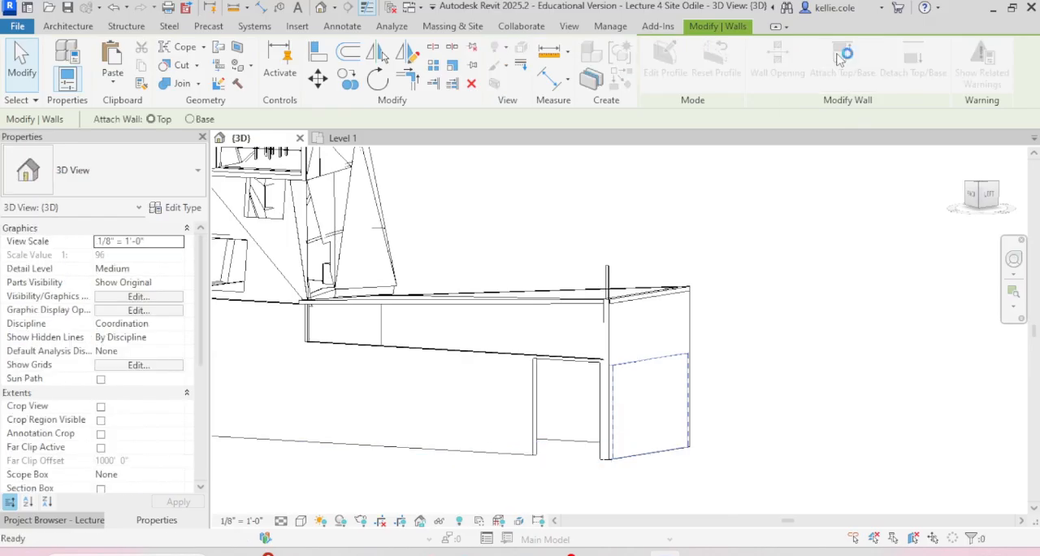
left_click(647, 290)
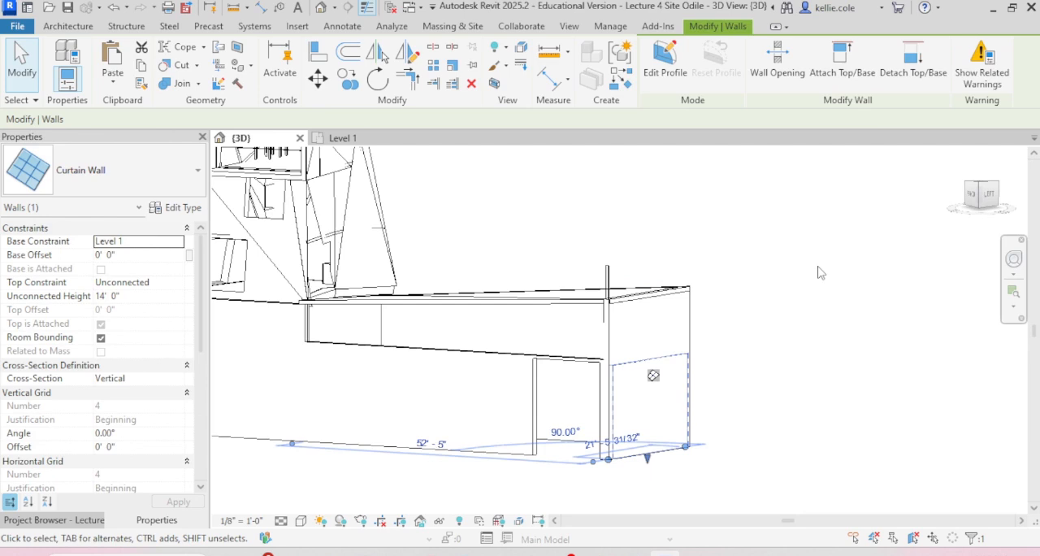
key("Escape")
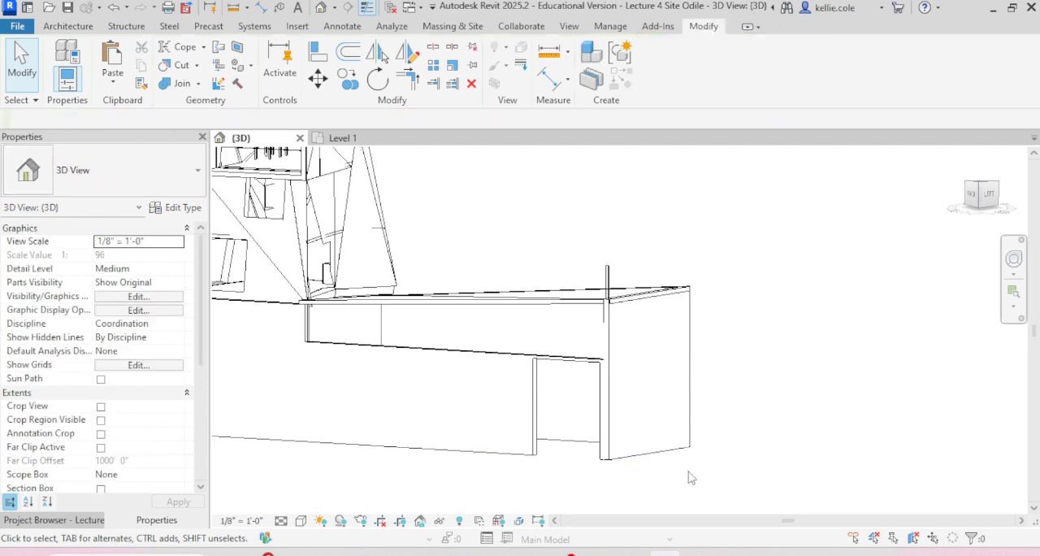
Step: Lower the top of the Generic - 12" wall on the building's short end, leaving a strip open below the sloped roof
left_click(643, 460)
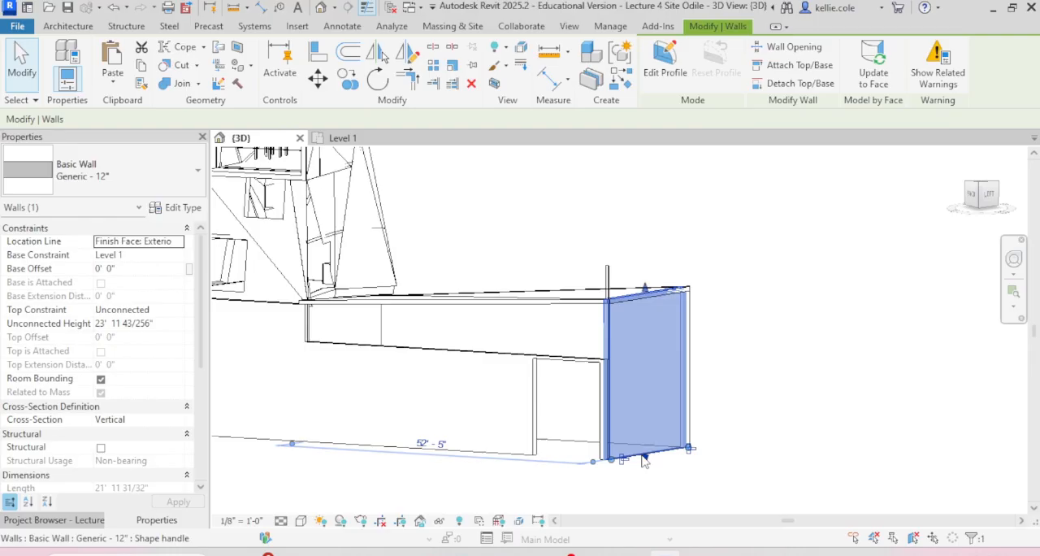
left_click_drag(644, 290, 646, 328)
left_click(804, 301)
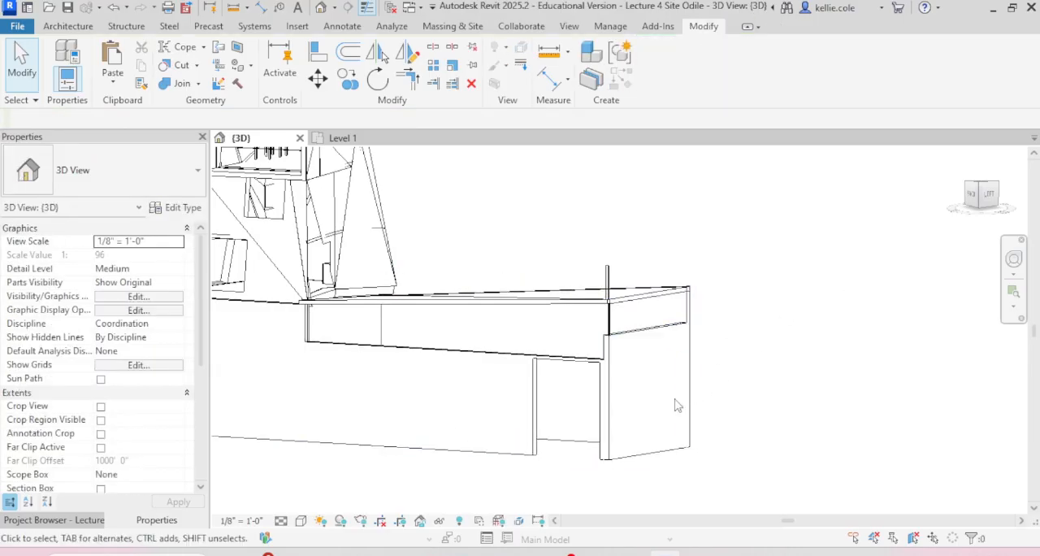
Step: Raise the base of the short end's curtain wall to an offset of about 14' 9" above Level 1
left_click(657, 454)
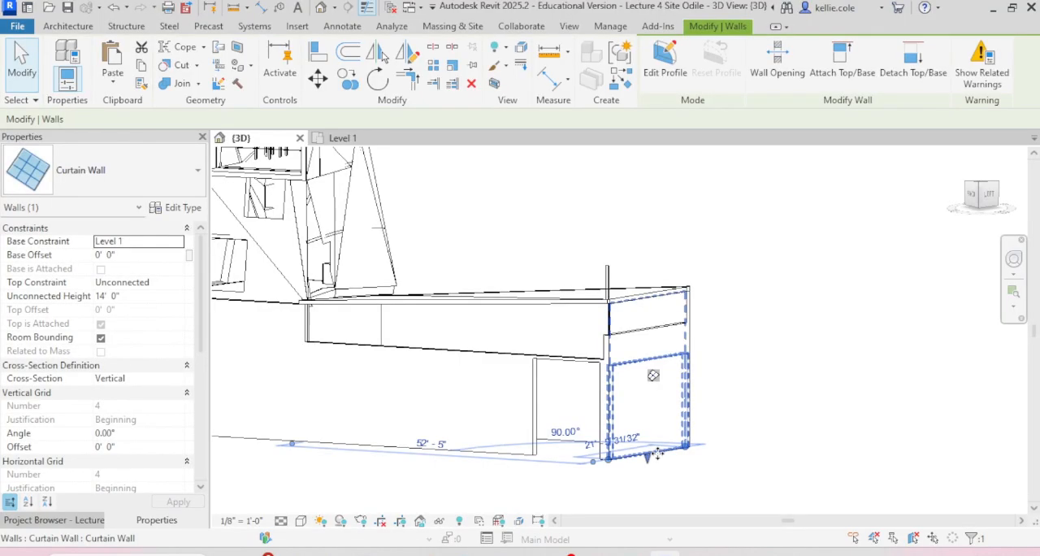
left_click_drag(650, 458, 653, 326)
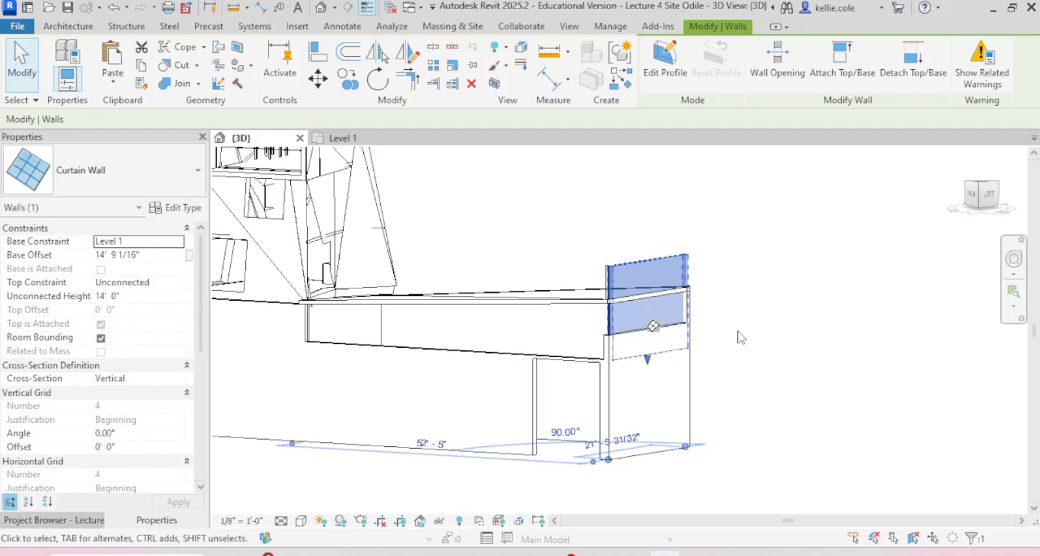
left_click(739, 337)
scroll(643, 312, "up", 3)
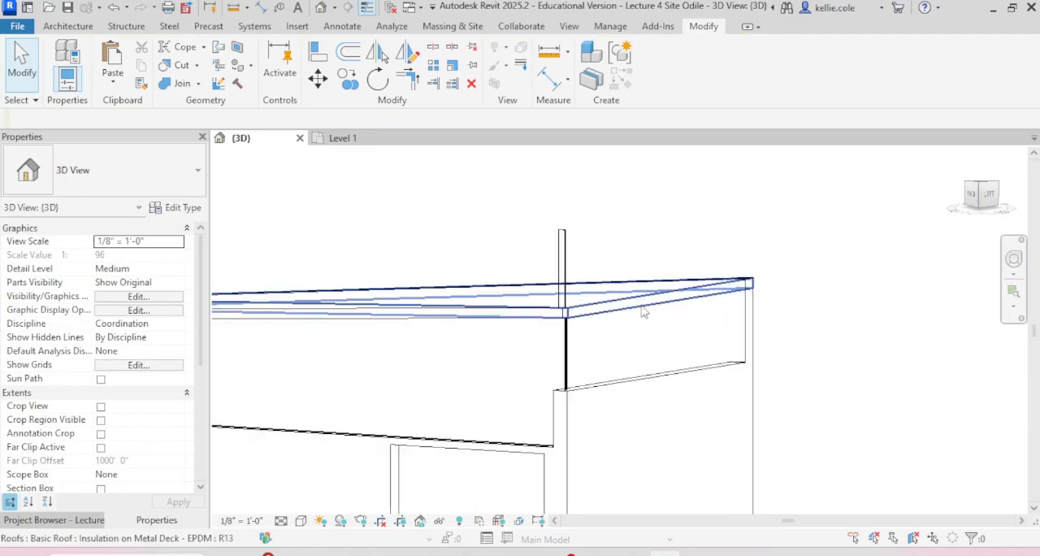
Step: Attach the top of the curtain wall on the building's long side to the sloped roof
scroll(662, 225, "down", 5)
middle_click_drag(707, 302, 796, 374, "shift")
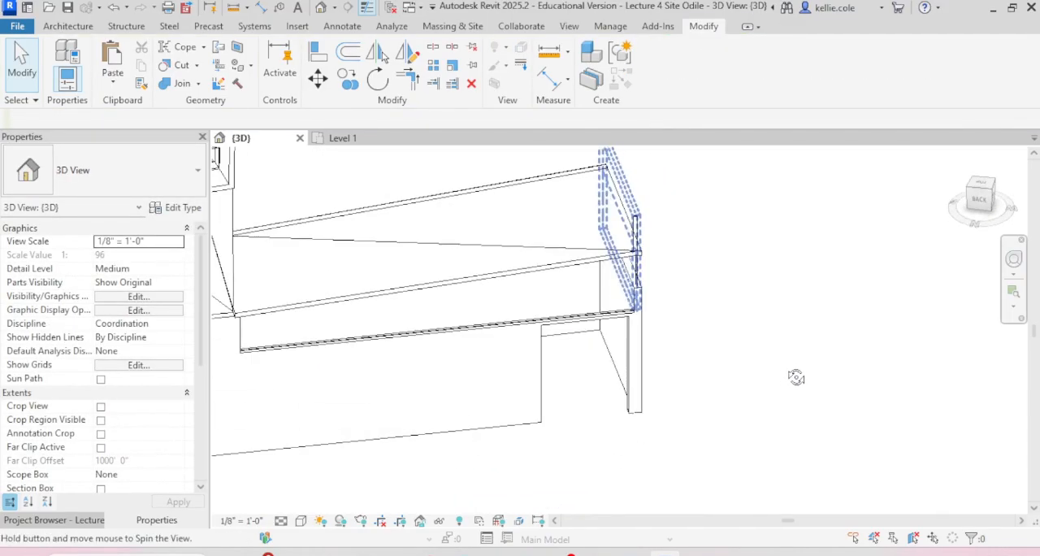
left_click(638, 227)
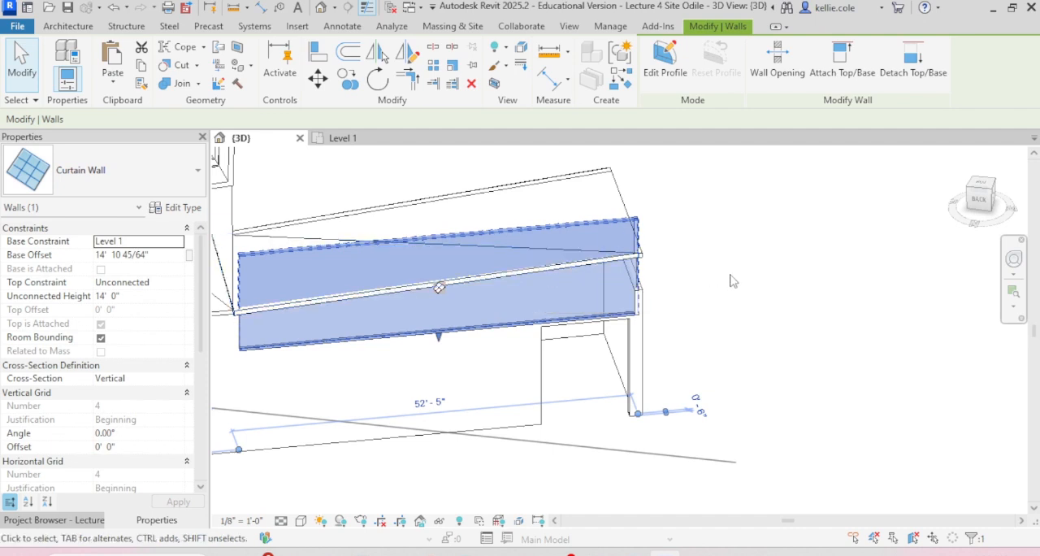
left_click(842, 61)
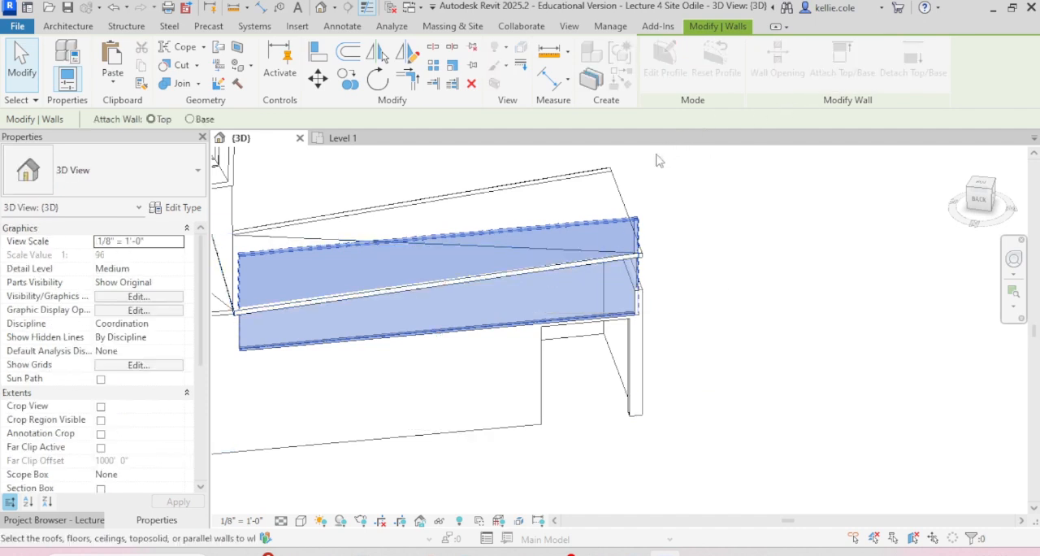
left_click(622, 179)
left_click(748, 237)
Step: Raise the base of the long side's curtain wall to an offset of about 16' 2" above Level 1
middle_click_drag(747, 236, 561, 297, "shift")
left_click(522, 319)
left_click_drag(513, 325, 513, 315)
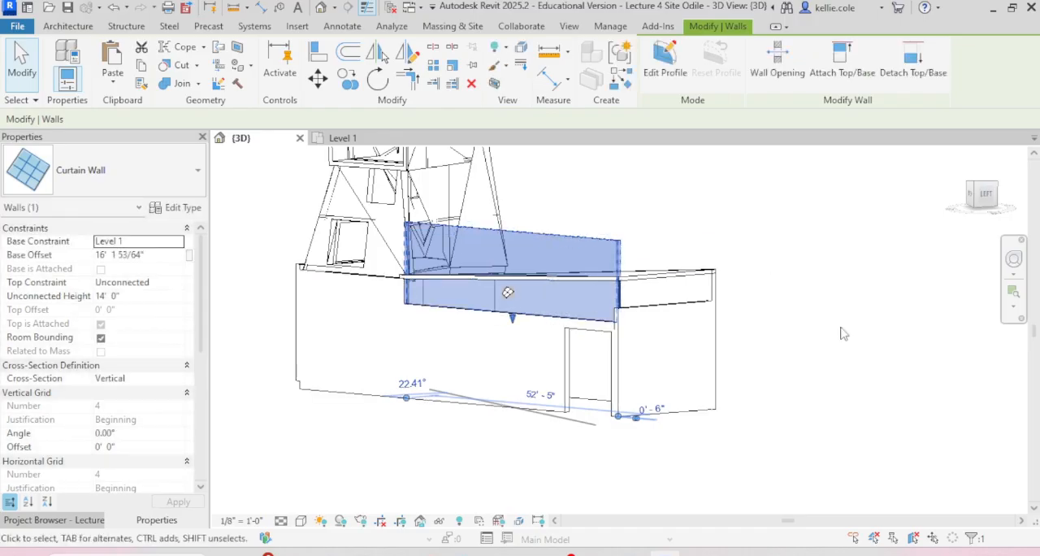
left_click(795, 317)
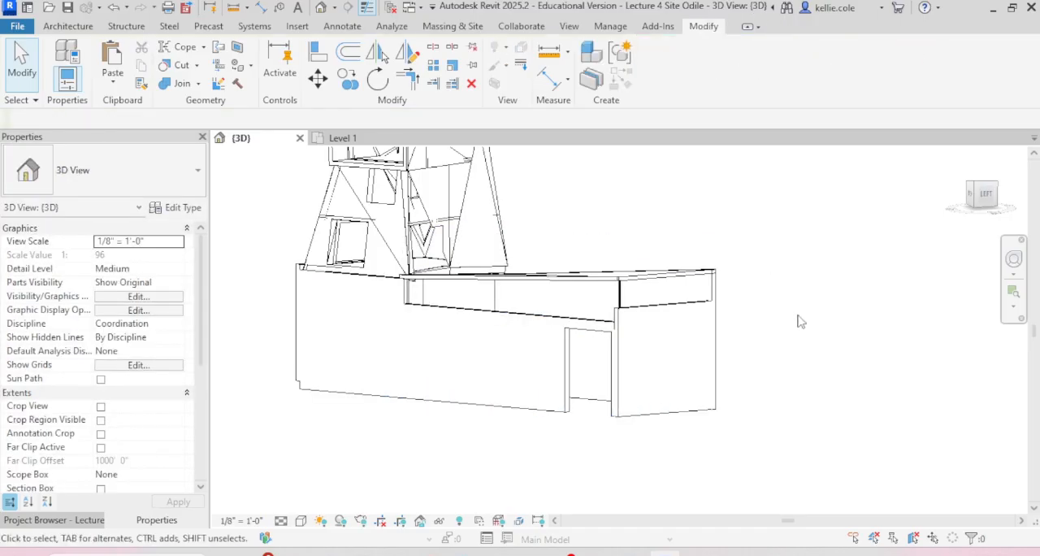
Step: Raise the base of the short end's curtain wall to line up with the base of the long side's curtain wall
left_click(709, 288)
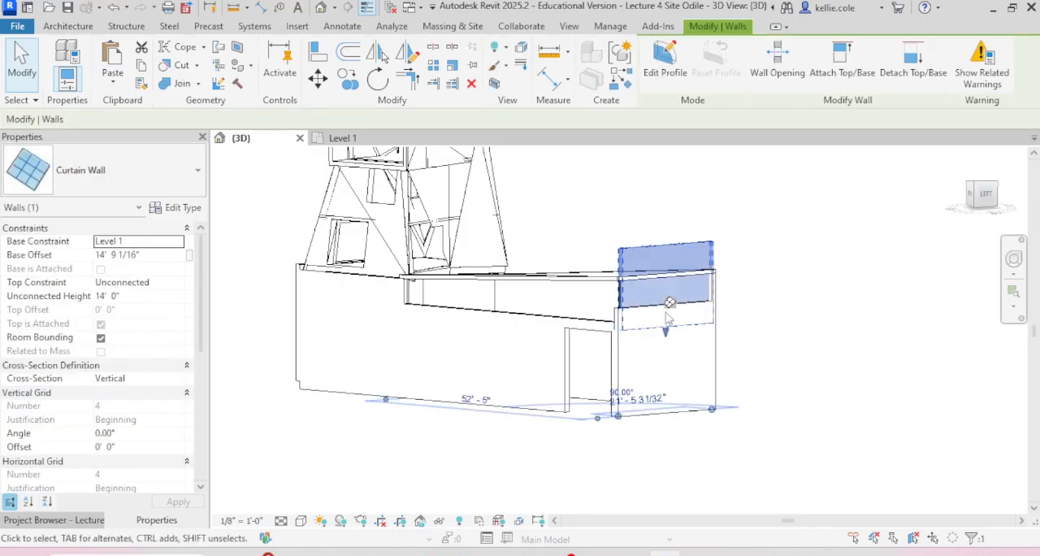
scroll(675, 318, "up", 3)
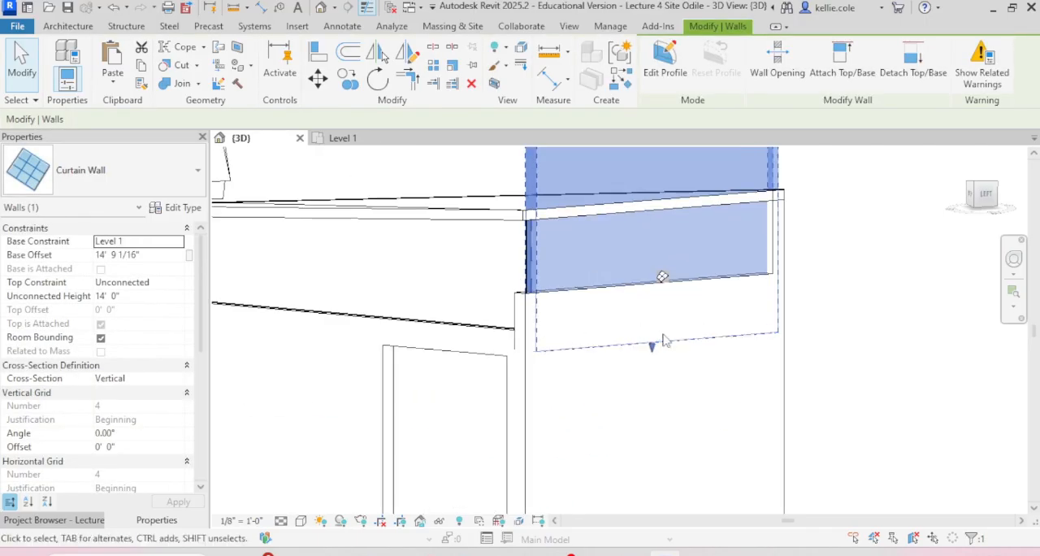
left_click_drag(655, 348, 505, 324)
left_click(862, 324)
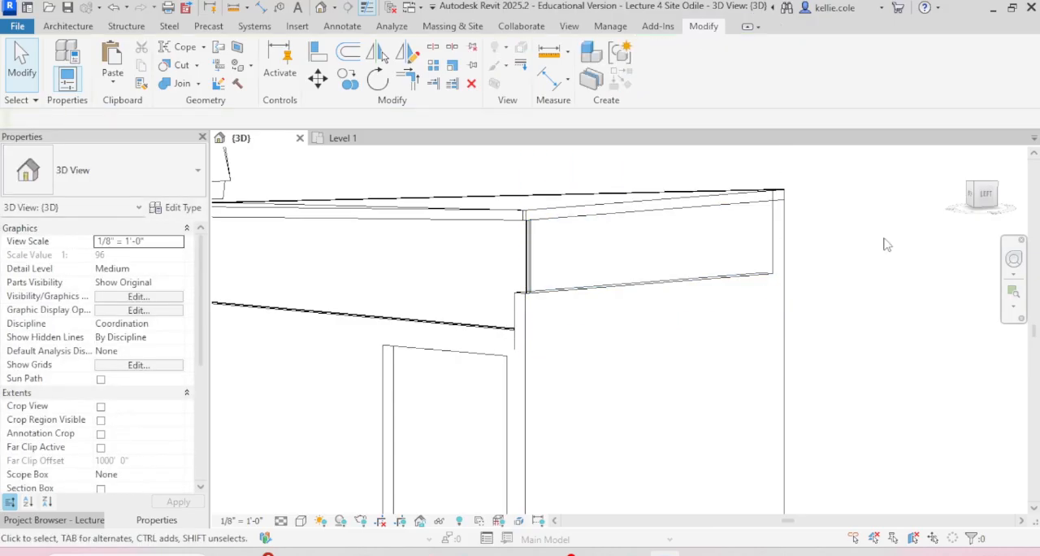
Step: Lower the top of the Generic - 12" wall on the short end to meet the base of the curtain wall above it
left_click(658, 288)
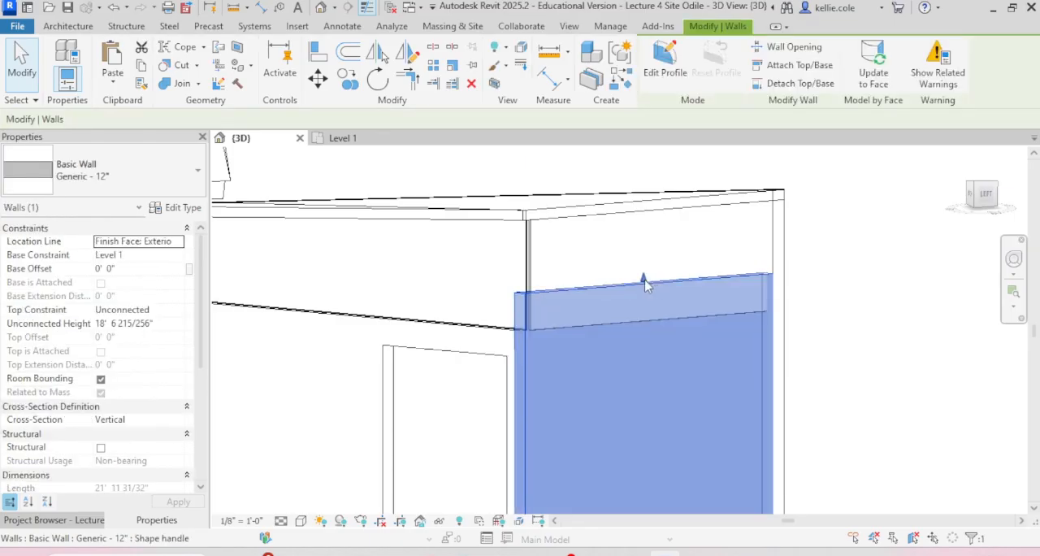
left_click(800, 284)
scroll(638, 286, "down", 2)
scroll(638, 287, "down", 2)
middle_click_drag(638, 287, 755, 299, "shift")
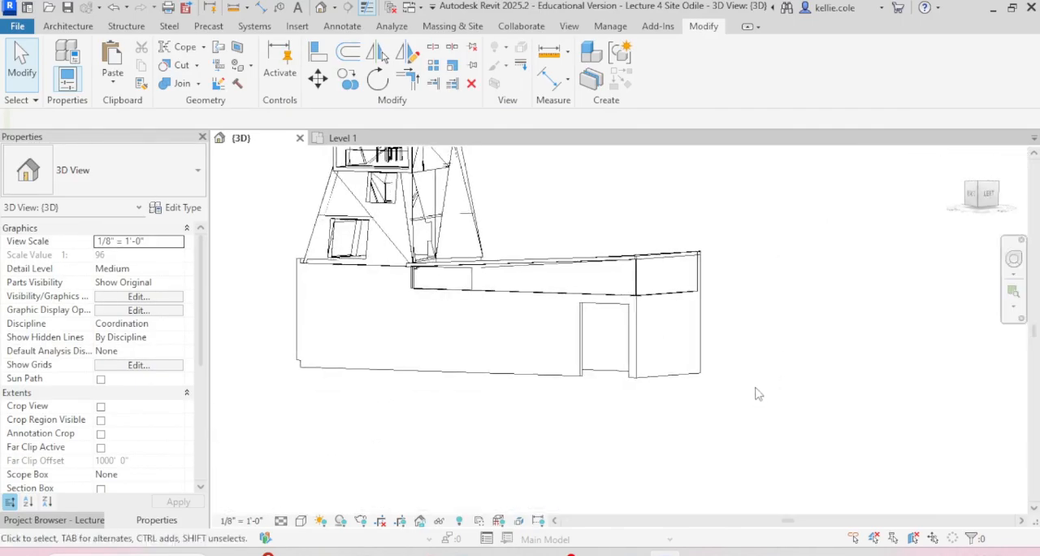
scroll(758, 396, "down", 2)
scroll(757, 382, "up", 1)
middle_click_drag(757, 382, 796, 404, "shift")
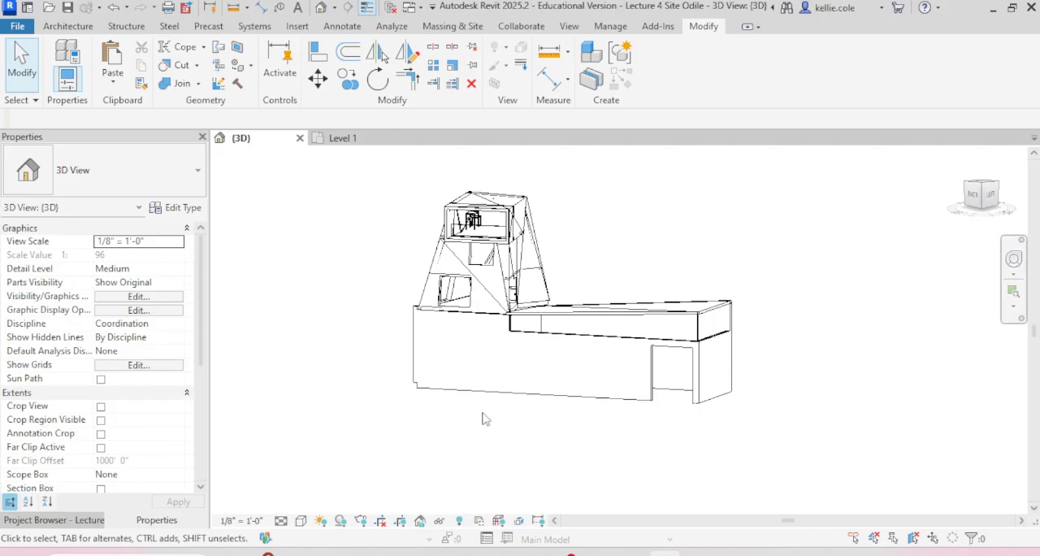
Step: Place a 36" x 84" Single-Flush door in the long wall below the tower, 70' 0" from the short-end corner
scroll(469, 402, "up", 3)
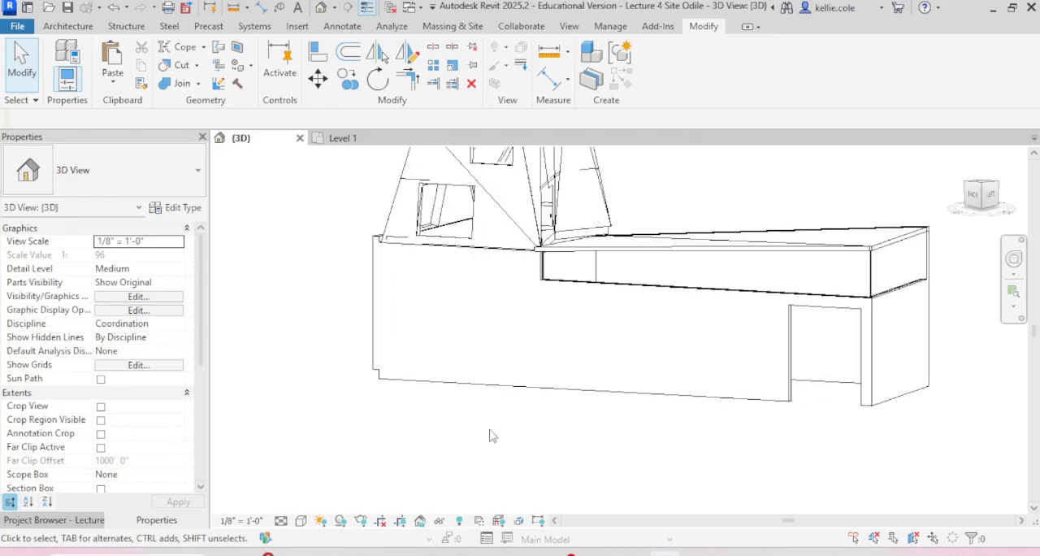
key("d")
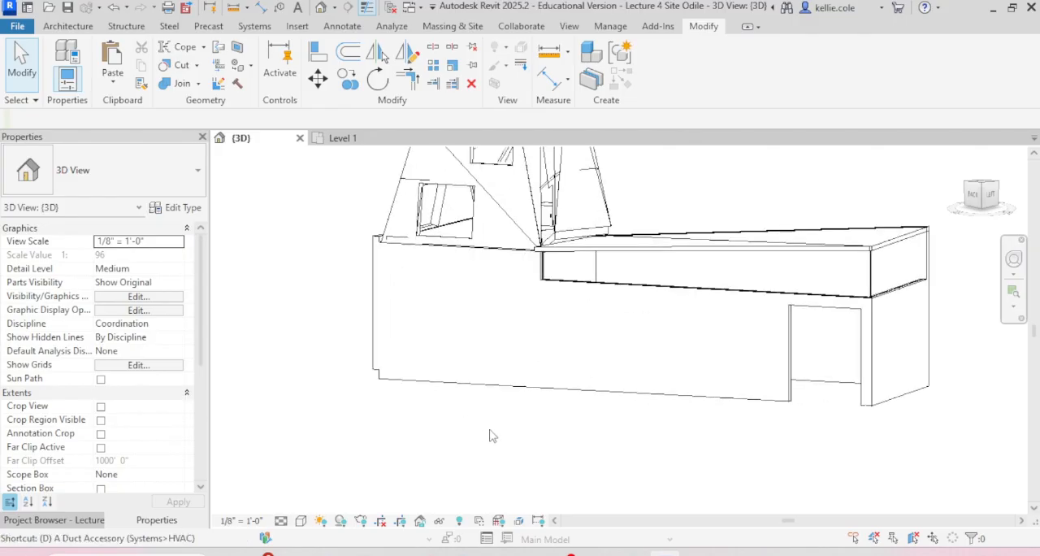
key("r")
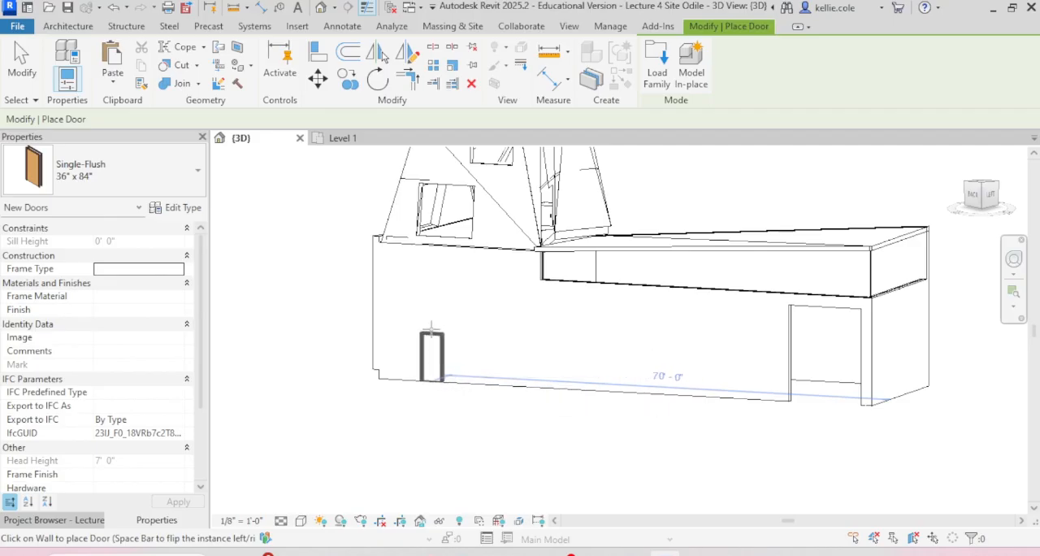
left_click(431, 329)
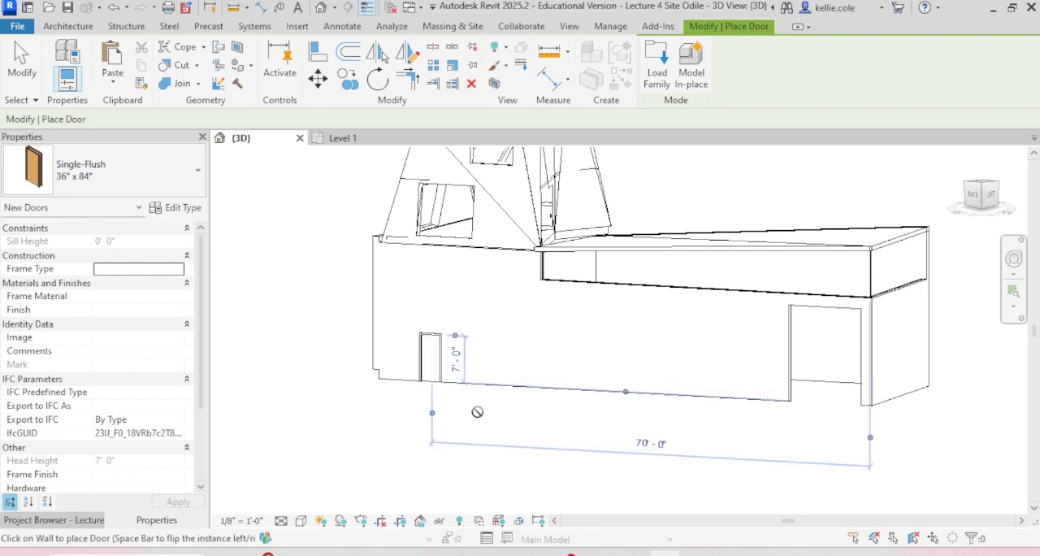
key("Escape")
key("Escape")
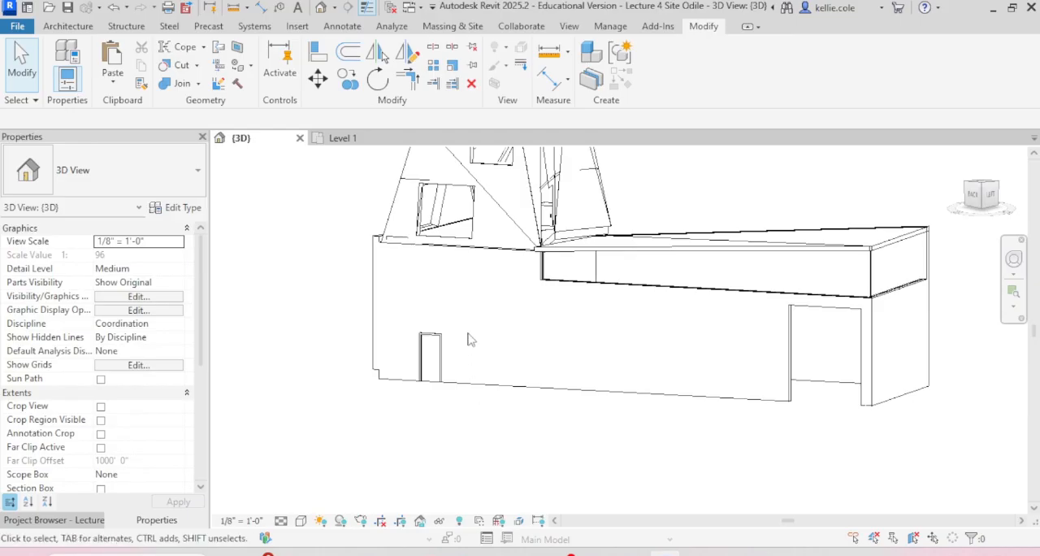
Step: Place a 36" x 48" Fixed window in the long wall right beside the new door
key("w")
key("n")
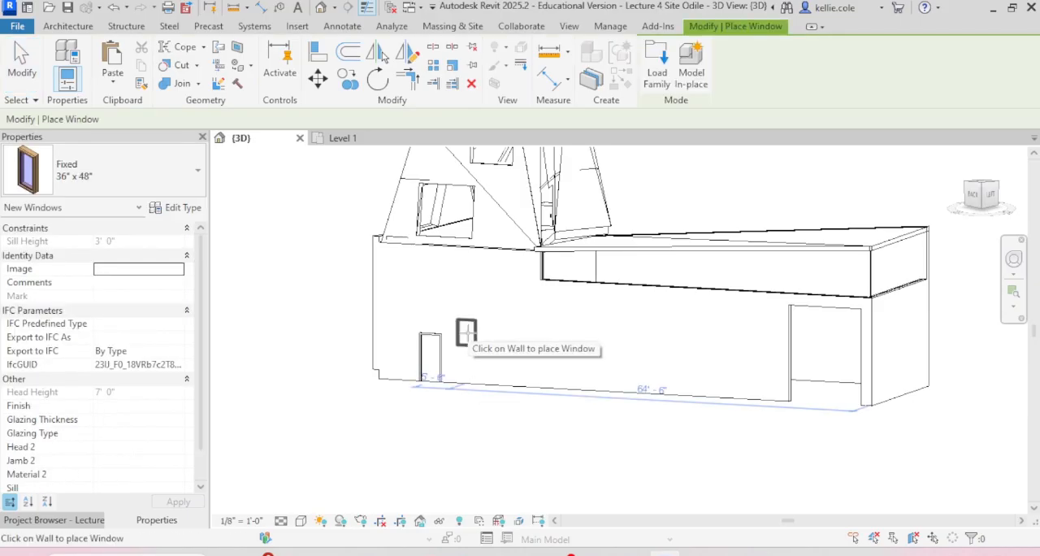
left_click(460, 347)
key("Escape")
key("Escape")
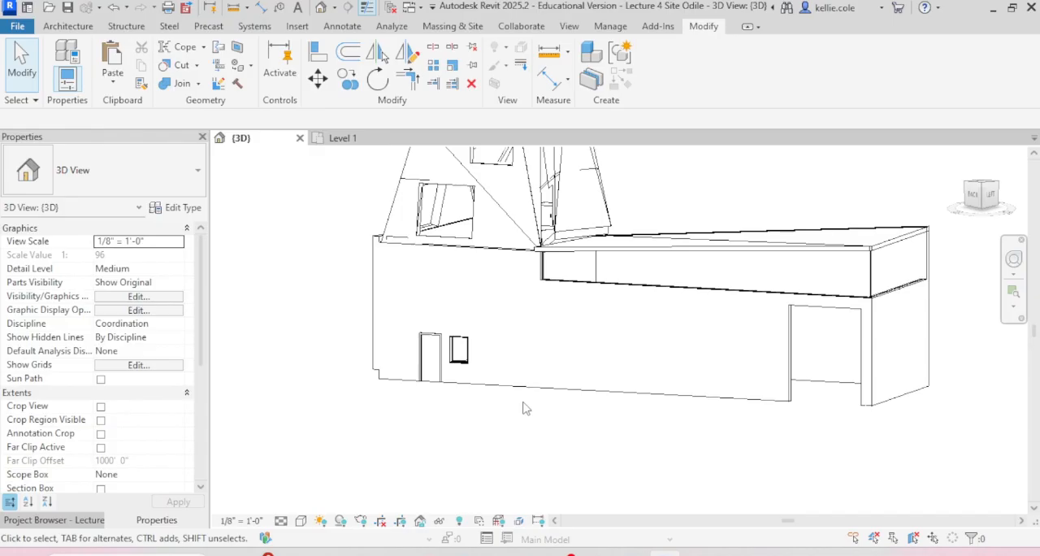
Step: Create an 18-riser full spiral stair run on the Level 1 plan, centred on the underlay's spiral stair with a 2' 0" radius
key("ctrl+Tab")
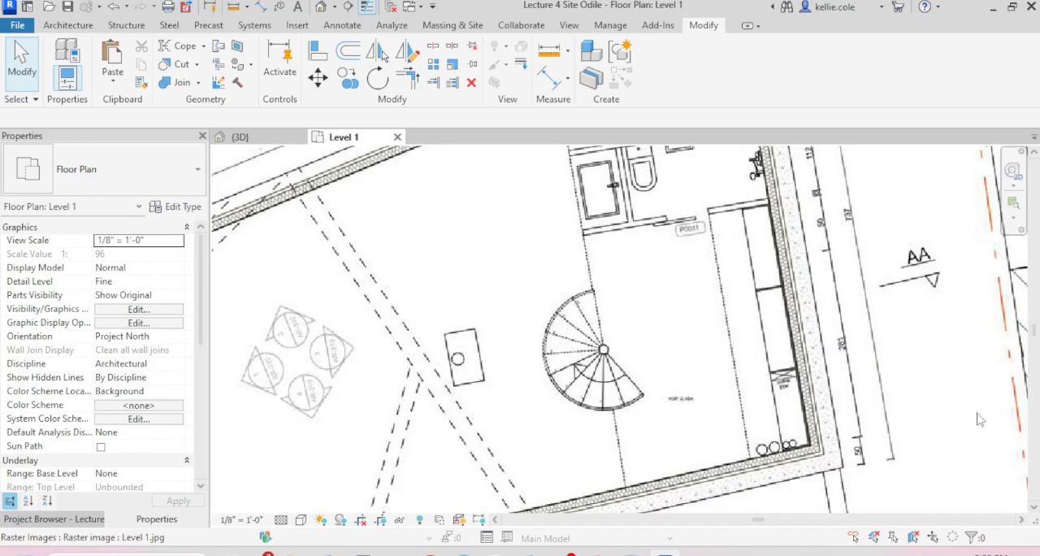
left_click(70, 27)
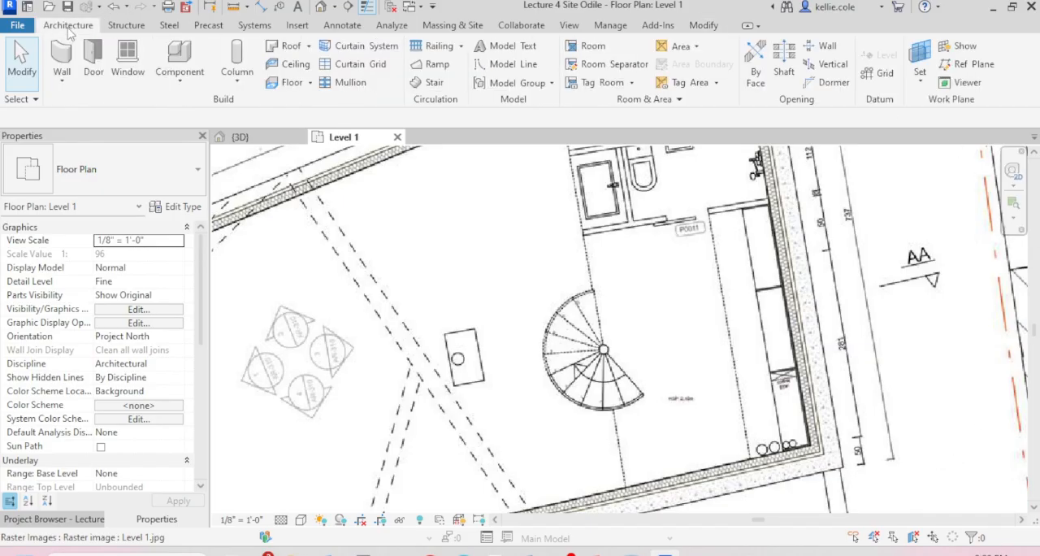
left_click(442, 88)
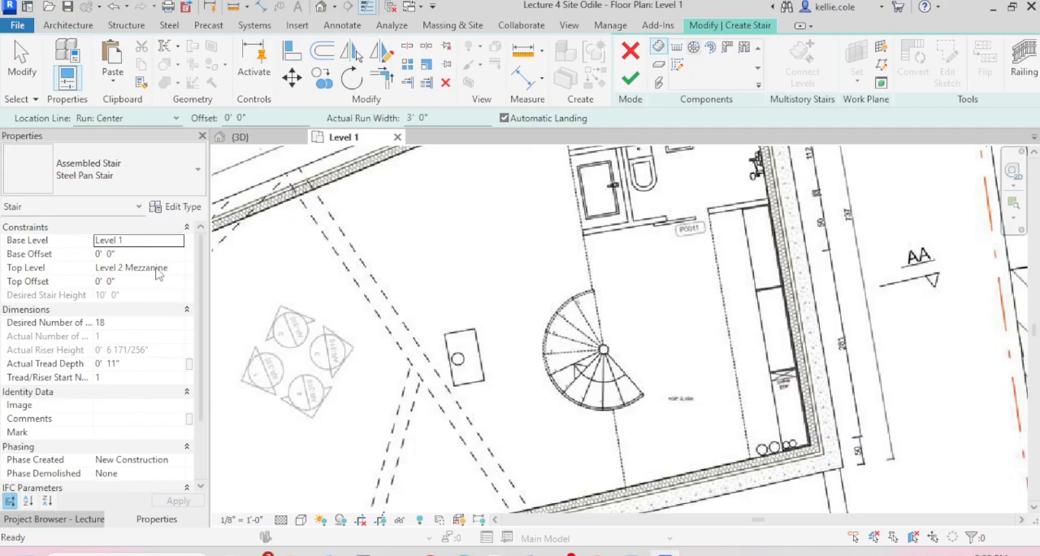
left_click(604, 350)
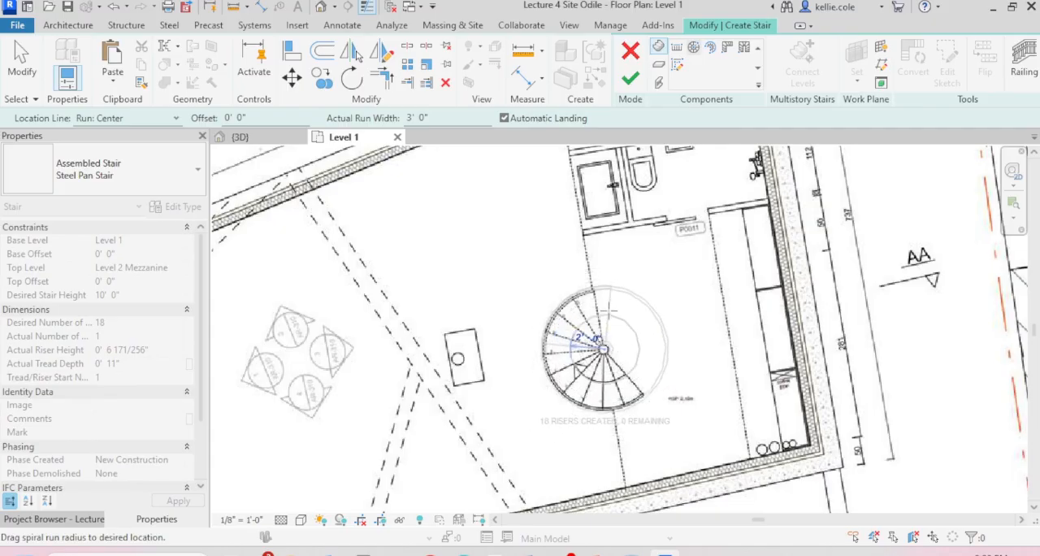
scroll(611, 302, "up", 3)
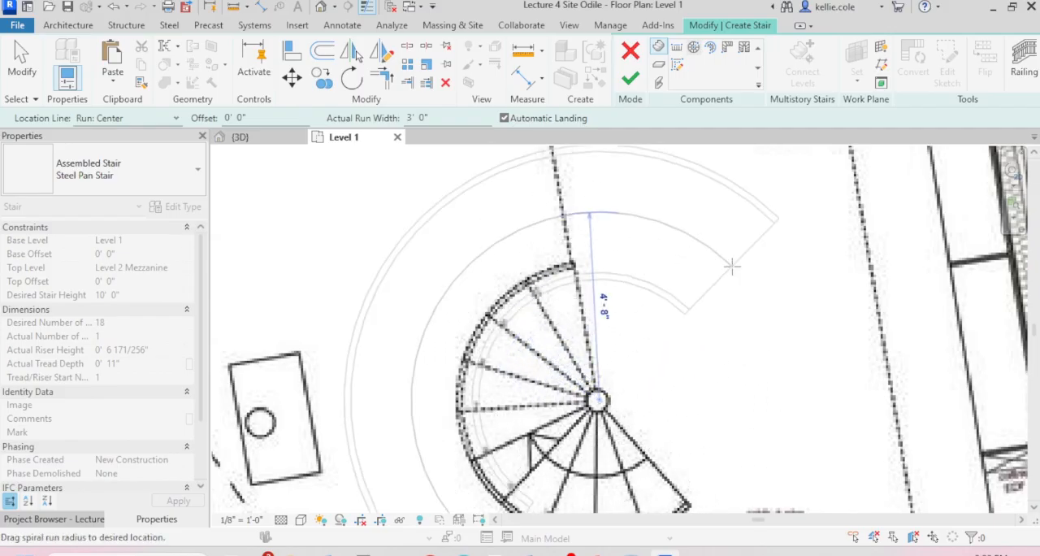
scroll(734, 257, "down", 2)
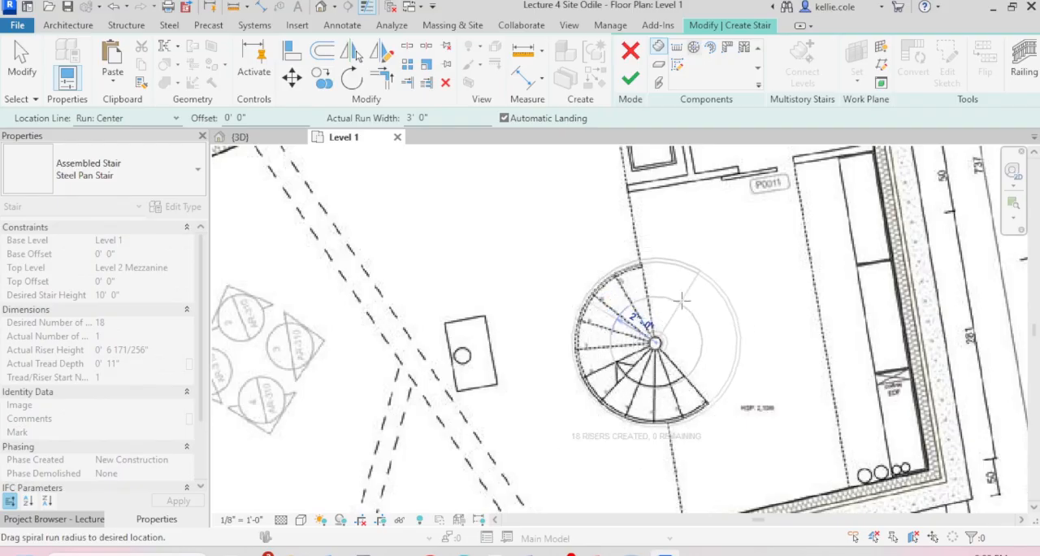
scroll(681, 302, "up", 2)
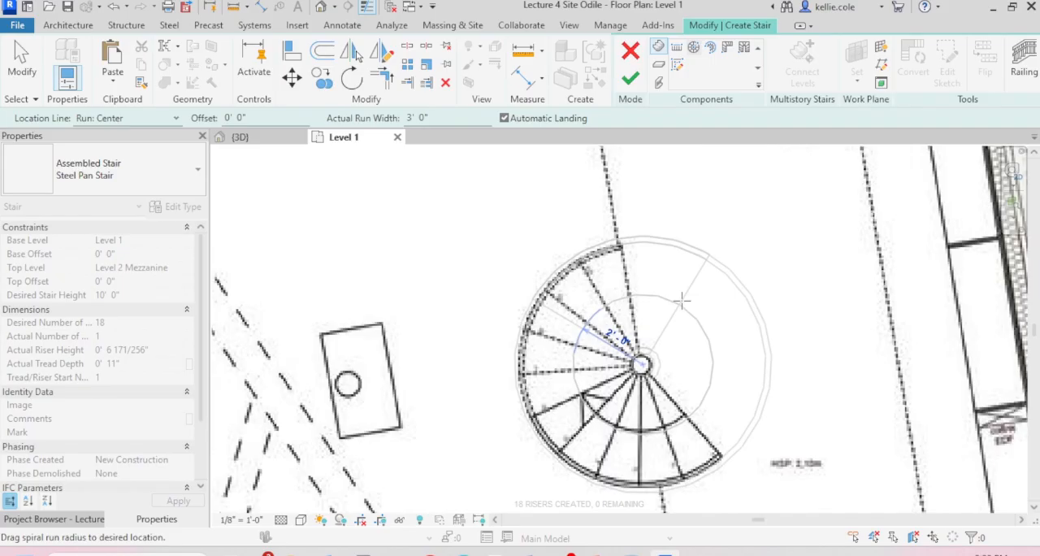
left_click(681, 302)
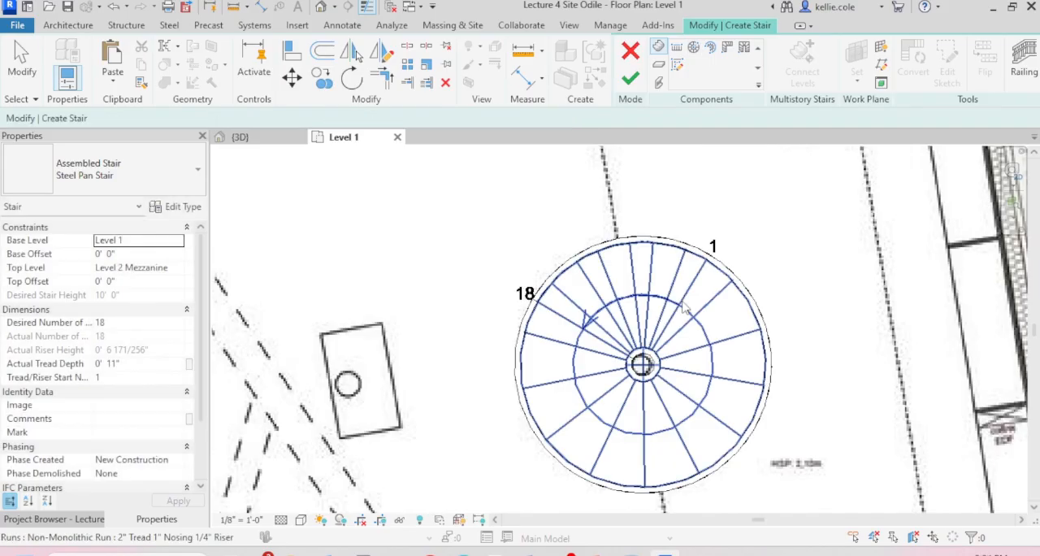
key("Escape")
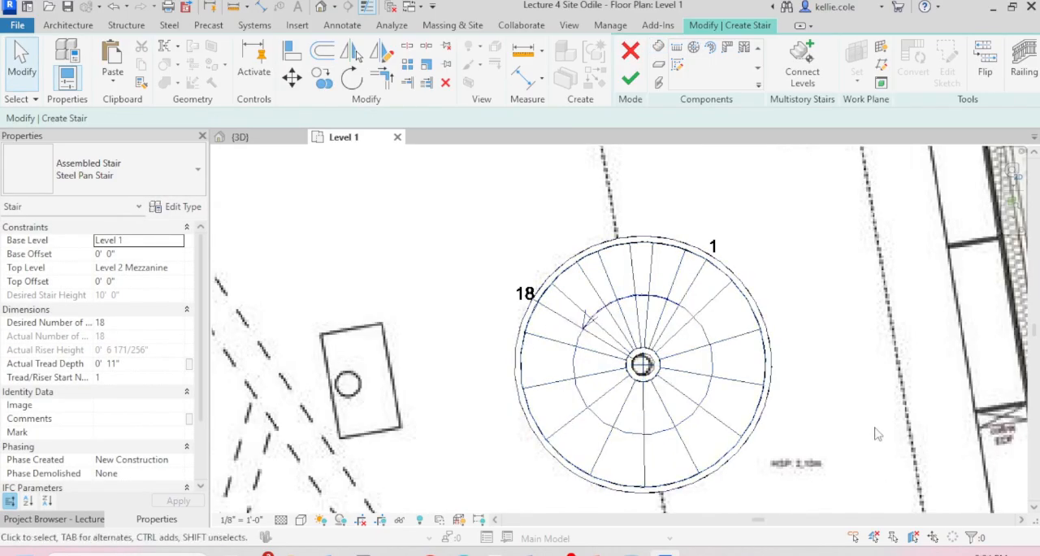
Step: Check the spiral stair run in the 3D view and finish the stair
left_click(264, 144)
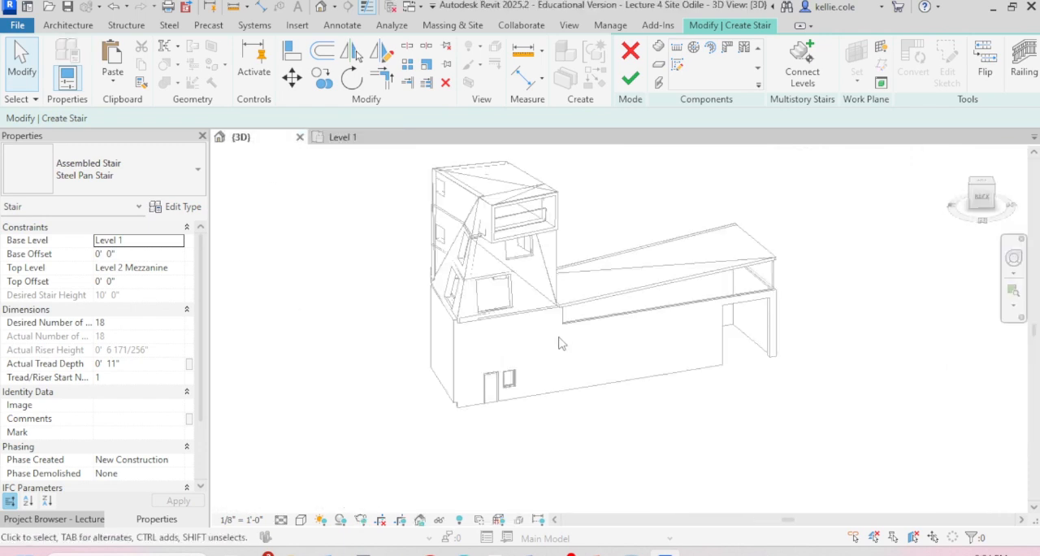
scroll(510, 220, "down", 3)
scroll(523, 238, "up", 3)
scroll(659, 306, "down", 2)
middle_click_drag(660, 305, 708, 275, "shift")
scroll(370, 316, "up", 5)
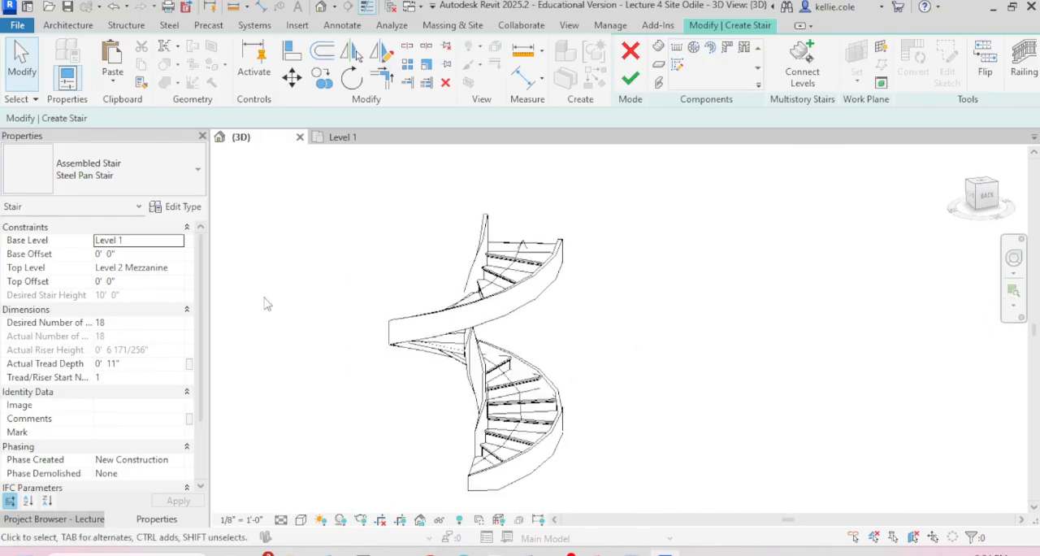
scroll(357, 243, "down", 2)
middle_click_drag(356, 242, 410, 227)
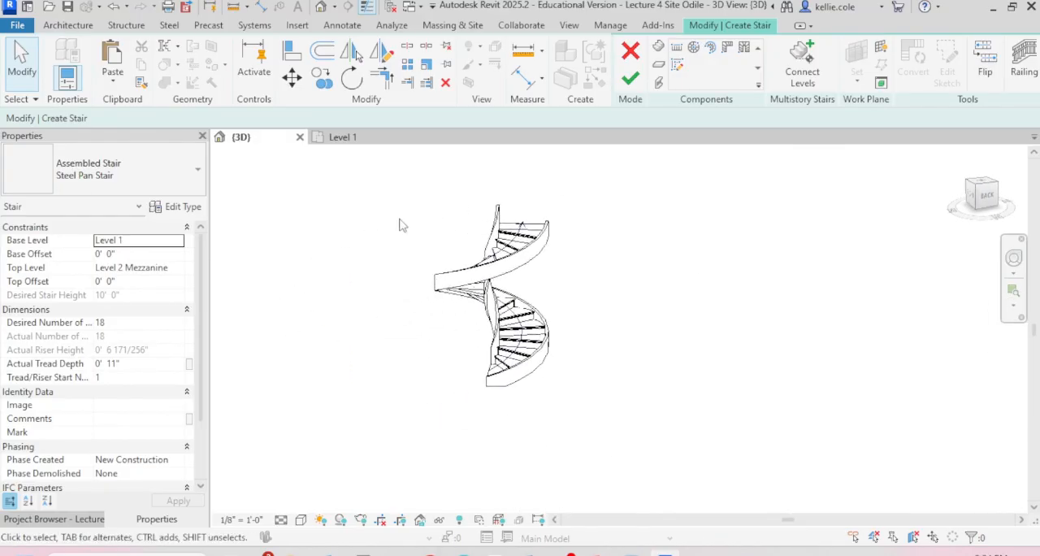
left_click(519, 244)
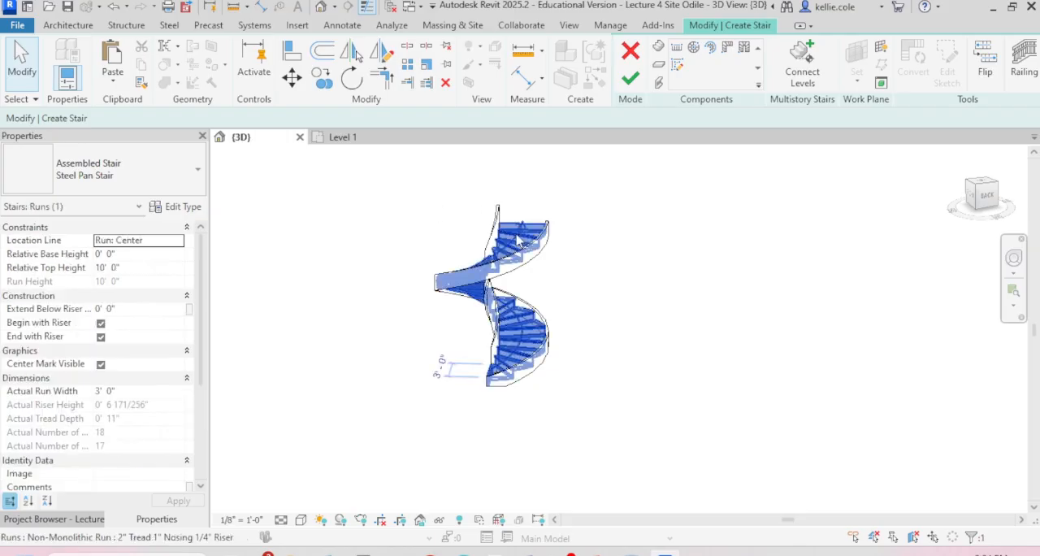
left_click(633, 296)
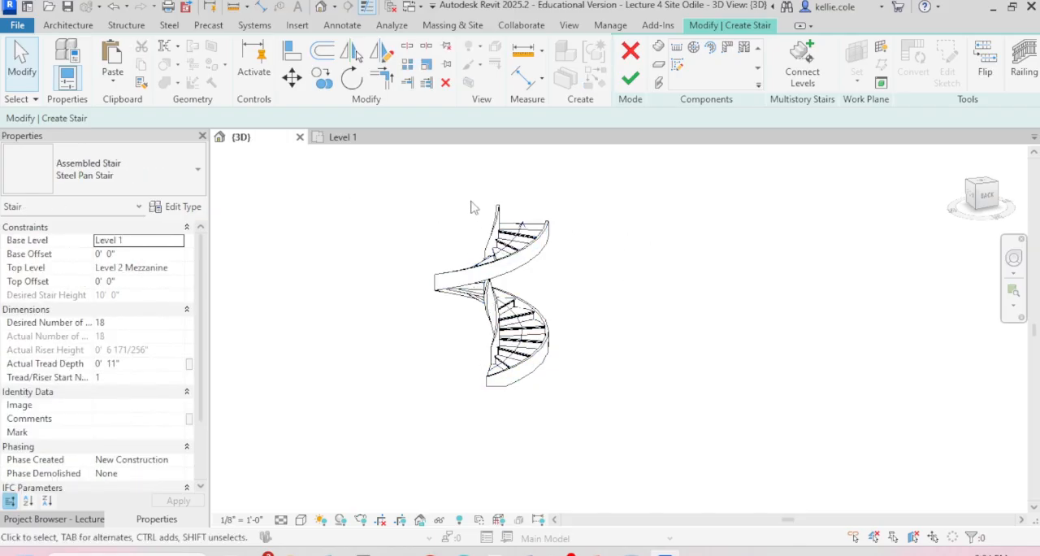
left_click(634, 86)
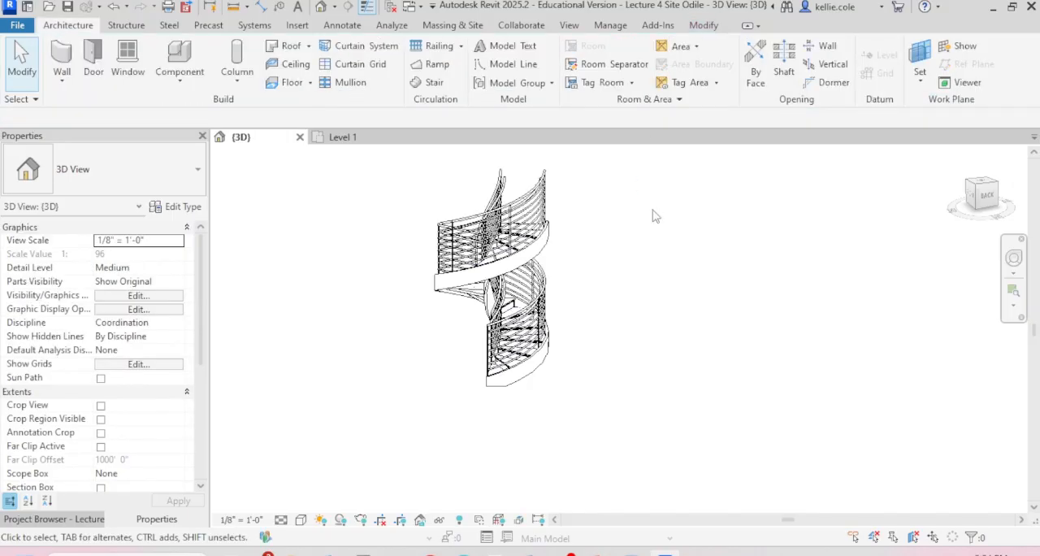
Step: Copy the entire spiral stair with its railings from the 3D view and open the Level 2 Mezzanine floor plan at the stair
left_click_drag(385, 157, 688, 429)
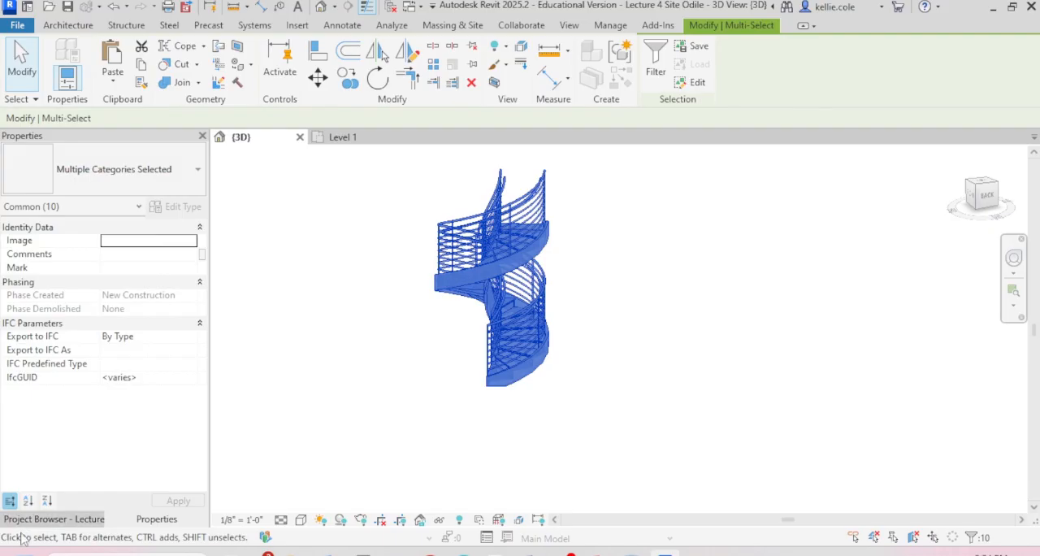
left_click(48, 520)
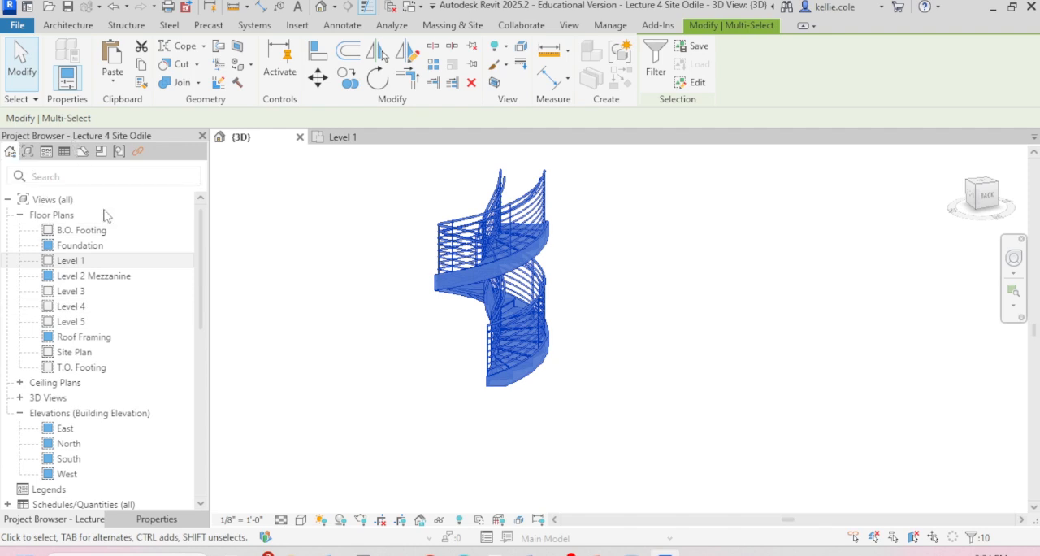
double_click(89, 277)
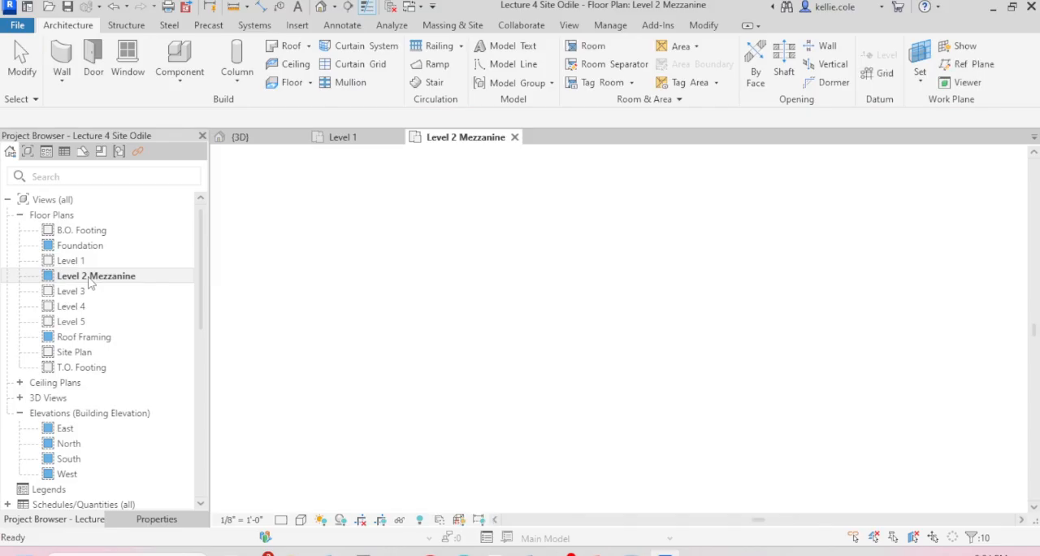
scroll(421, 297, "up", 6)
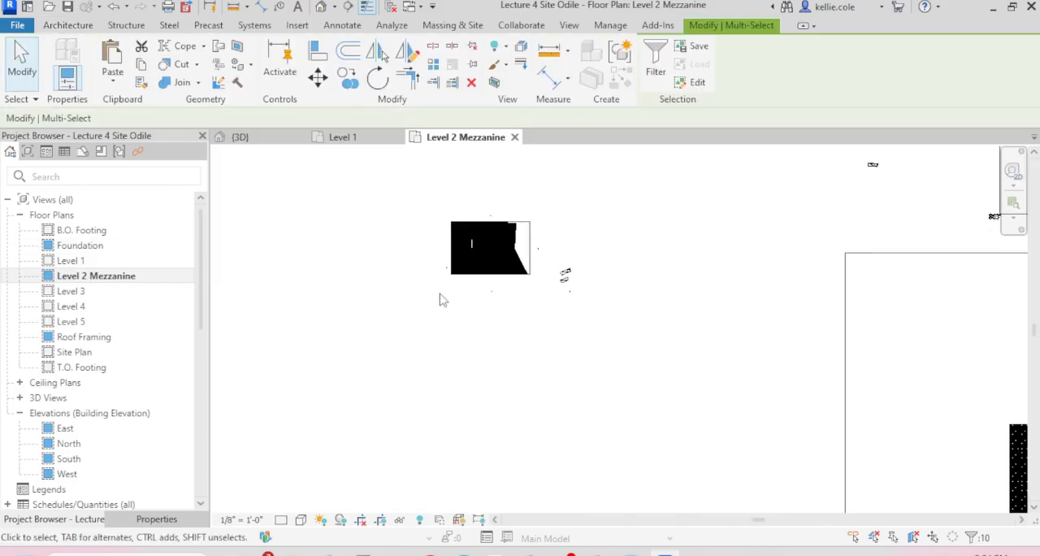
scroll(580, 286, "up", 3)
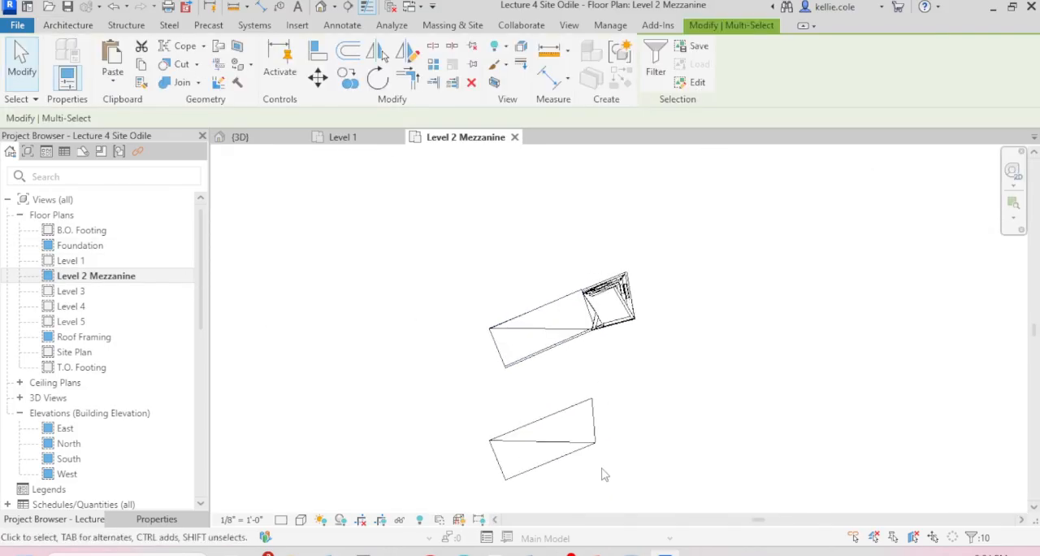
middle_click_drag(619, 389, 624, 280)
scroll(638, 422, "up", 5)
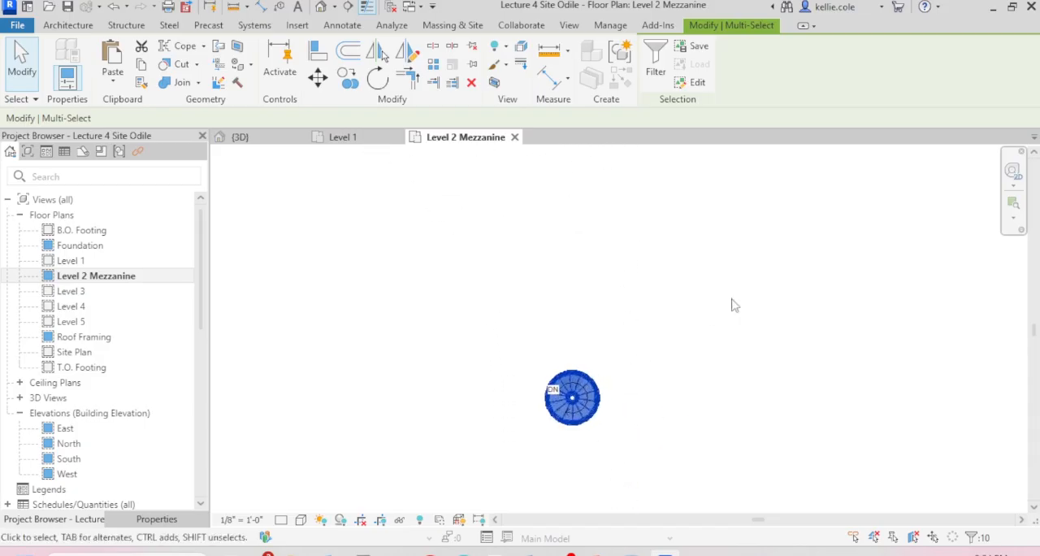
key("Escape")
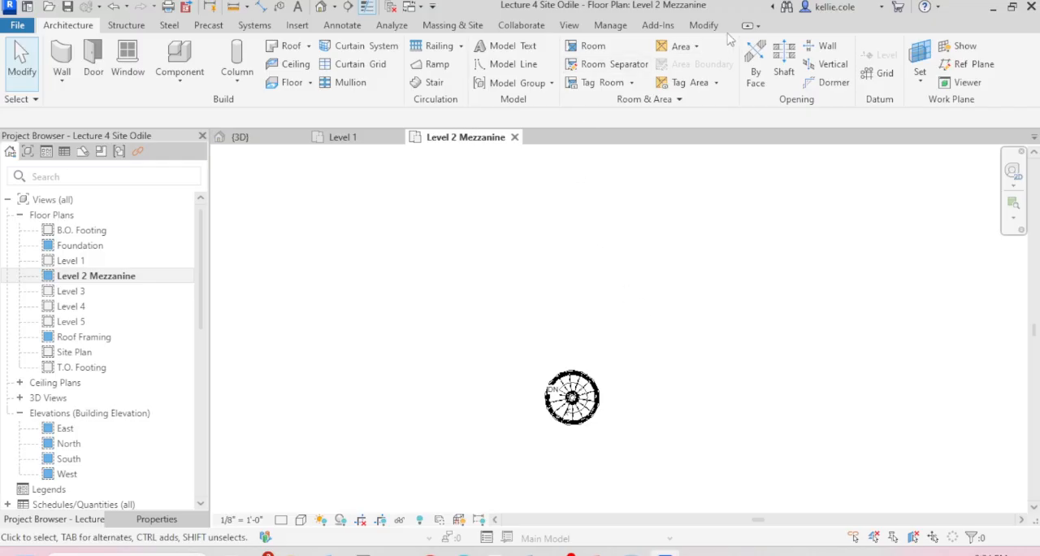
Step: Paste the copied spiral stair onto the Level 2 Mezzanine plan, aligned to the current view
left_click(703, 30)
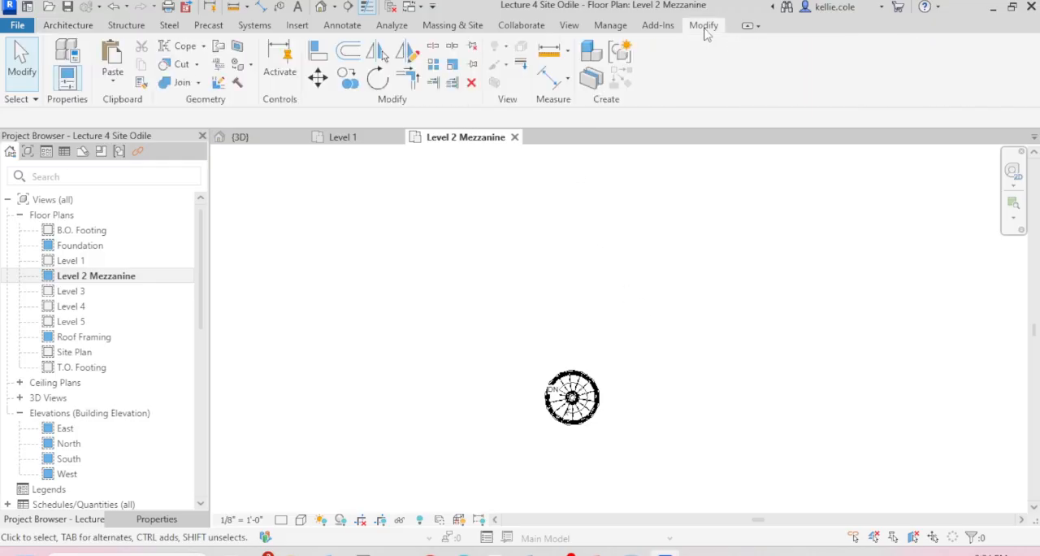
left_click(115, 83)
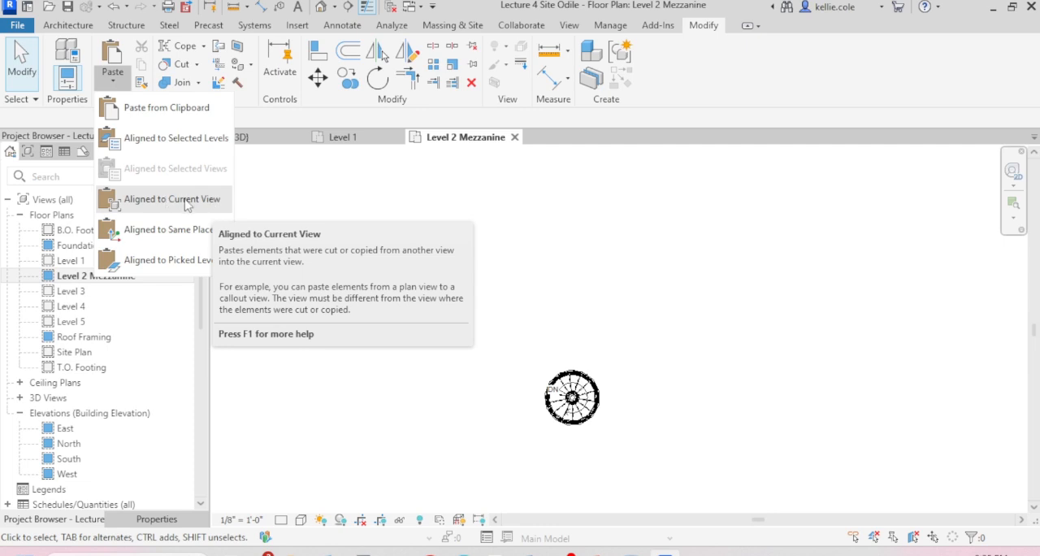
left_click(186, 204)
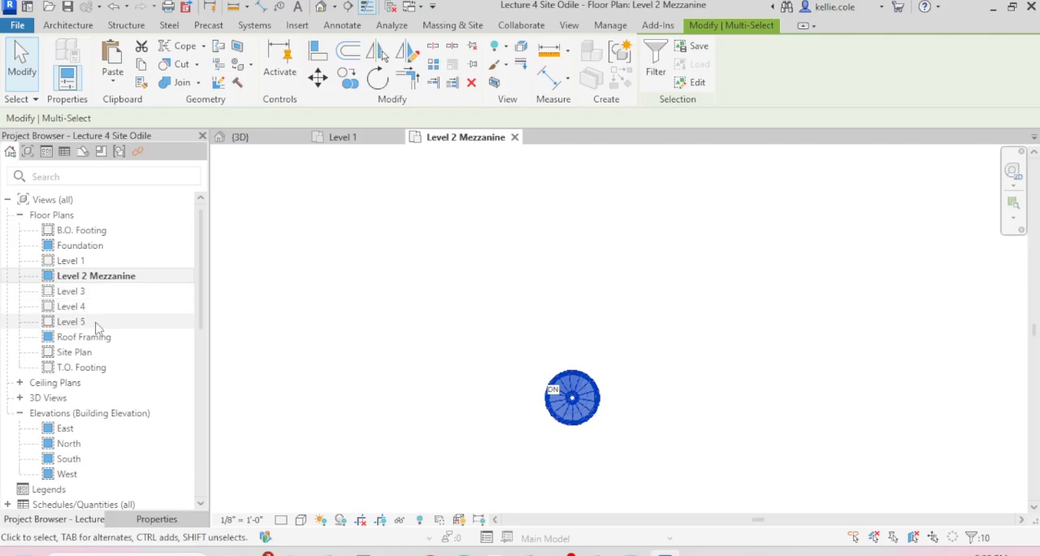
left_click(395, 289)
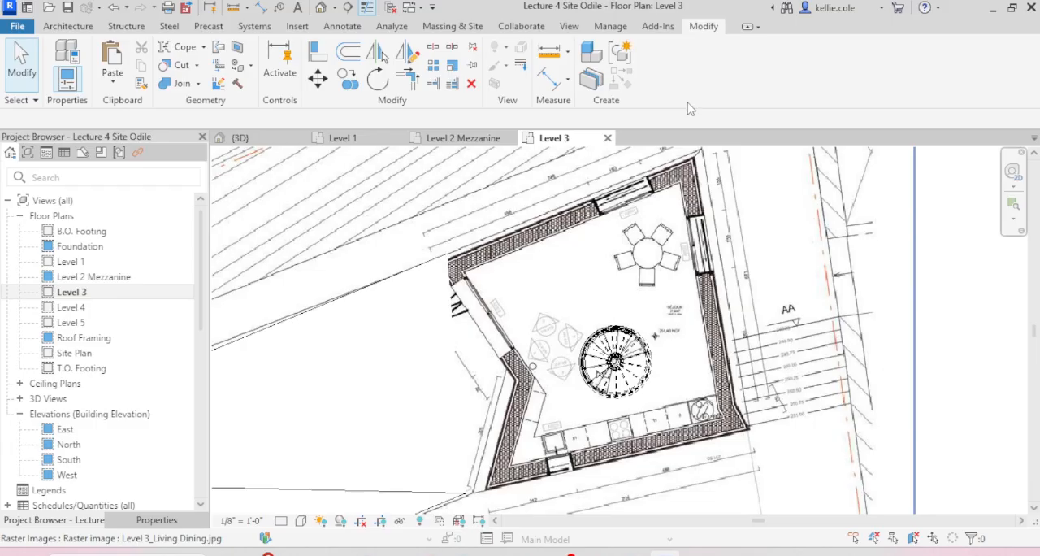
Step: Load the Table-Dining Round w Chairs family from the Autodesk cloud library by searching for TABLE
left_click(297, 27)
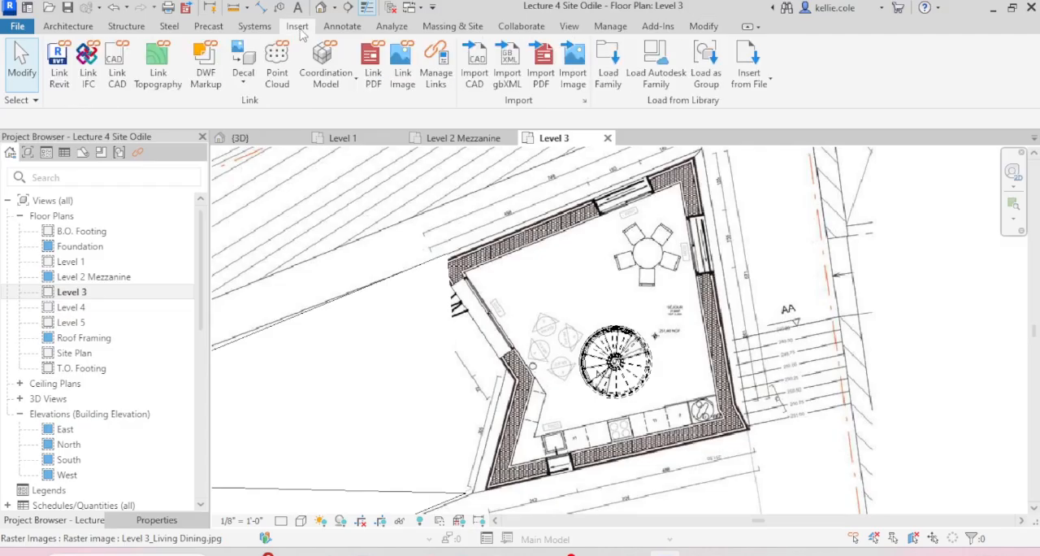
left_click(658, 87)
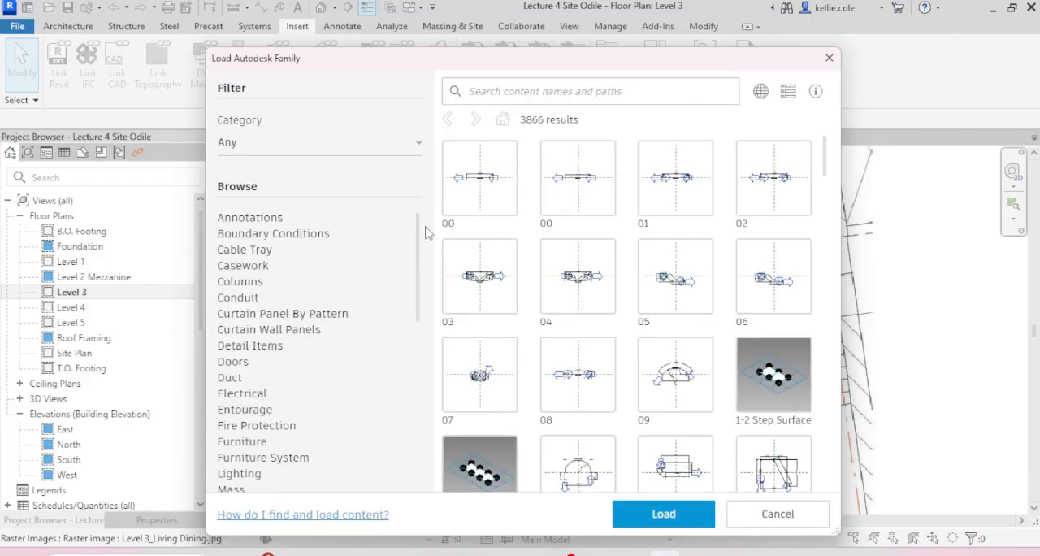
mouse_move(418, 250)
left_mouse_down()
mouse_move(400, 418)
mouse_move(420, 352)
mouse_move(437, 192)
left_mouse_up()
mouse_move(435, 193)
left_mouse_down()
mouse_move(429, 433)
mouse_move(477, 144)
left_mouse_up()
left_click(601, 90)
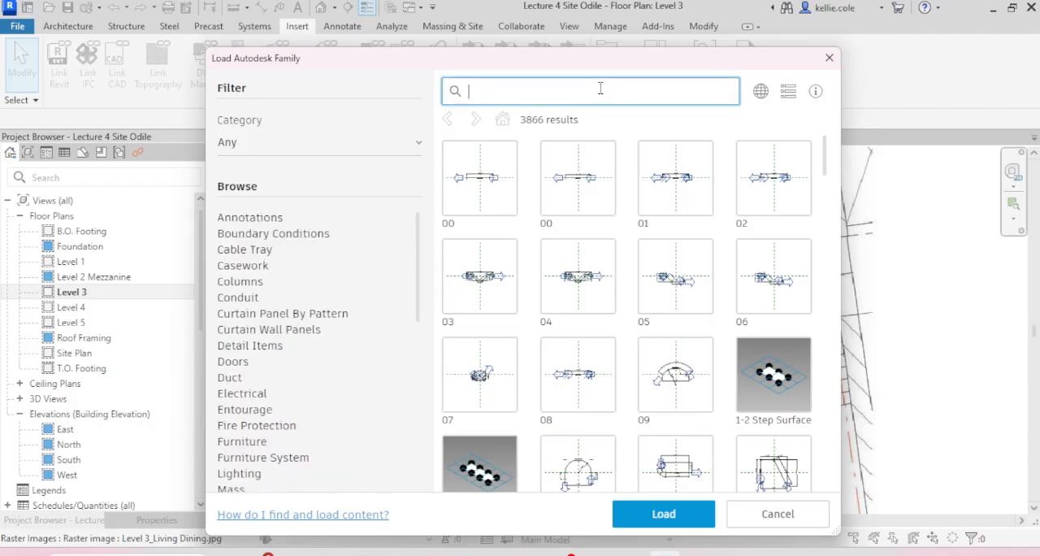
type("TABLE")
key("Return")
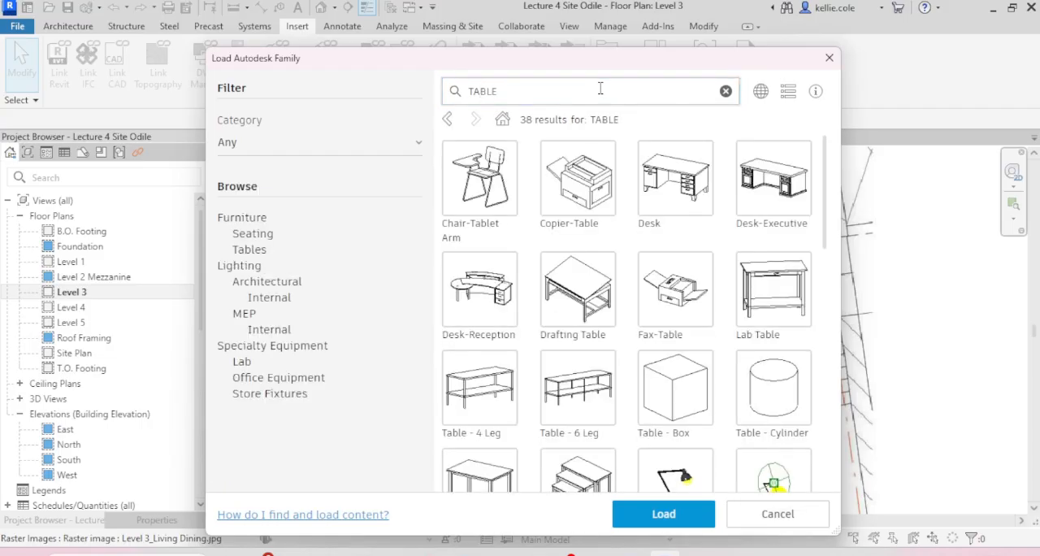
scroll(652, 296, "down", 10)
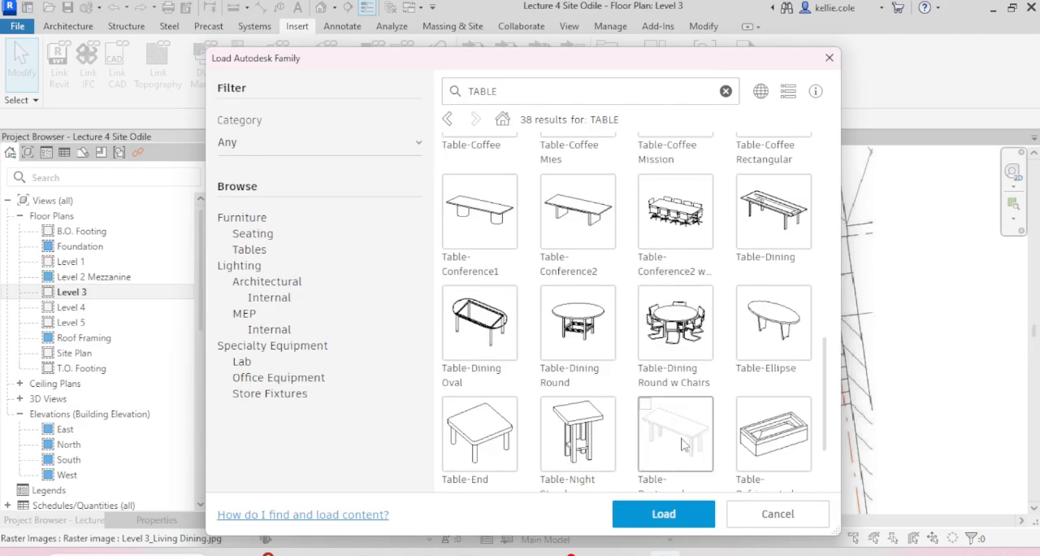
left_click(675, 326)
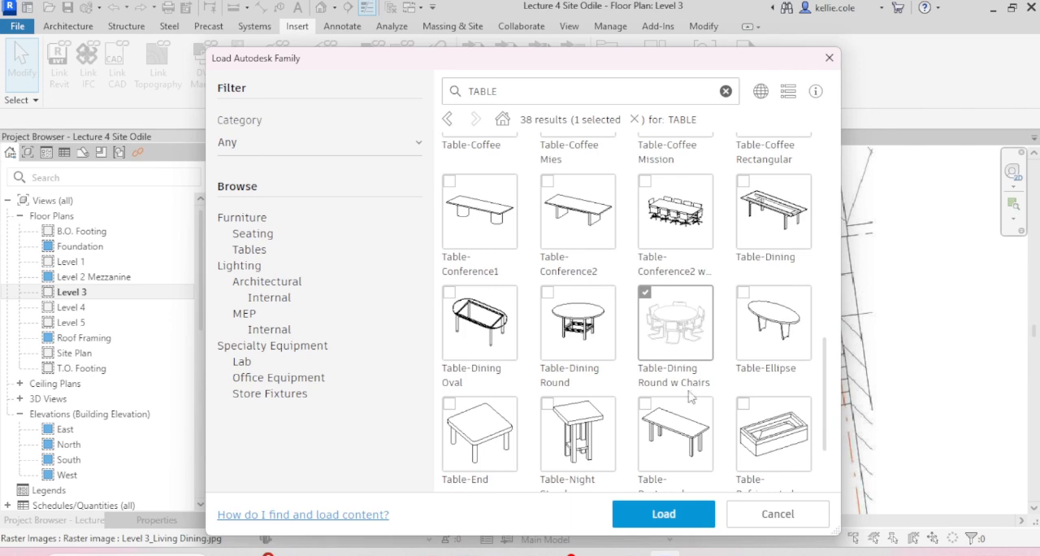
left_click(673, 514)
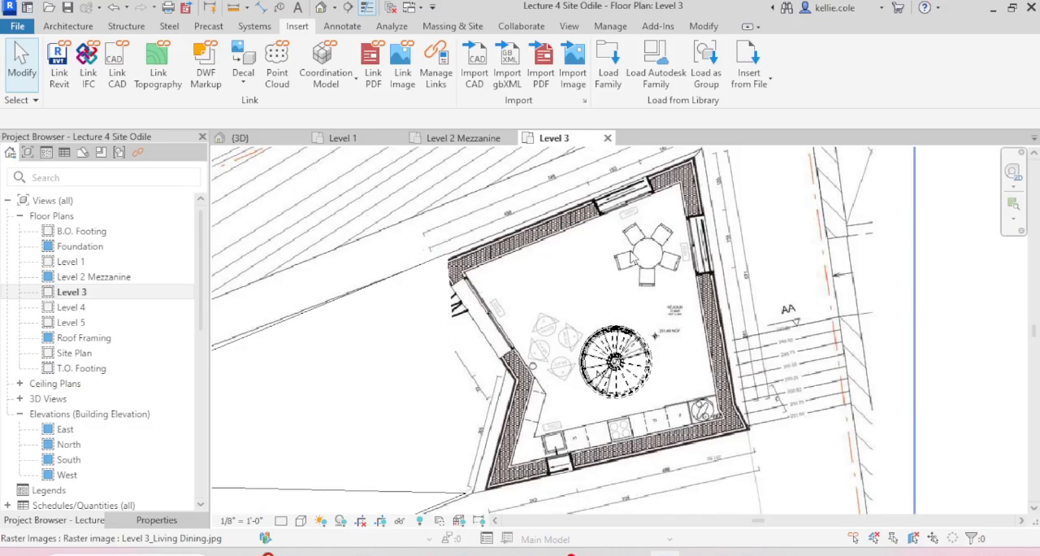
Step: Place a 36" Diameter Table-Dining Round w Chairs over the underlay's round dining table on the Level 3 plan
key("c")
key("m")
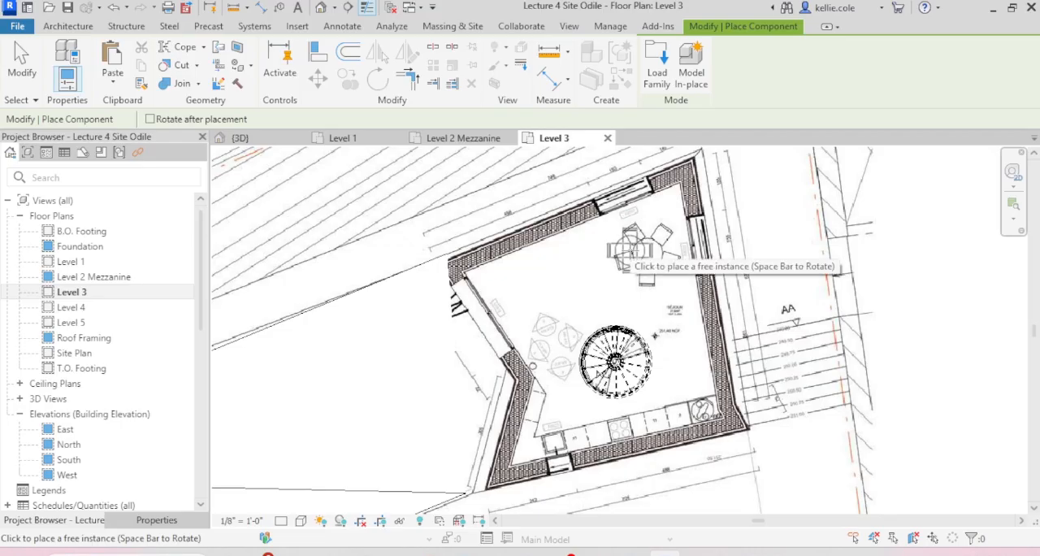
left_click(647, 254)
left_click(156, 519)
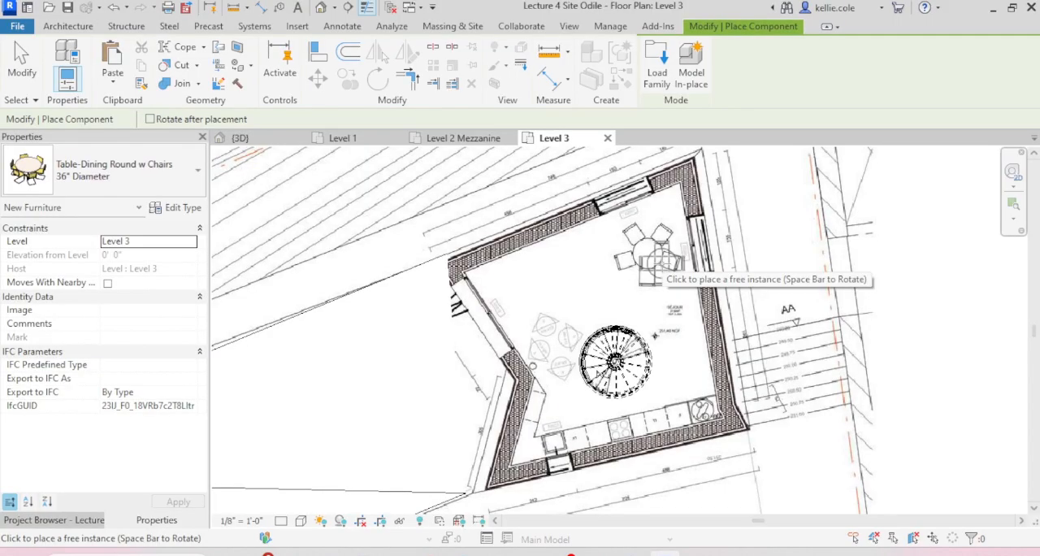
left_click(137, 184)
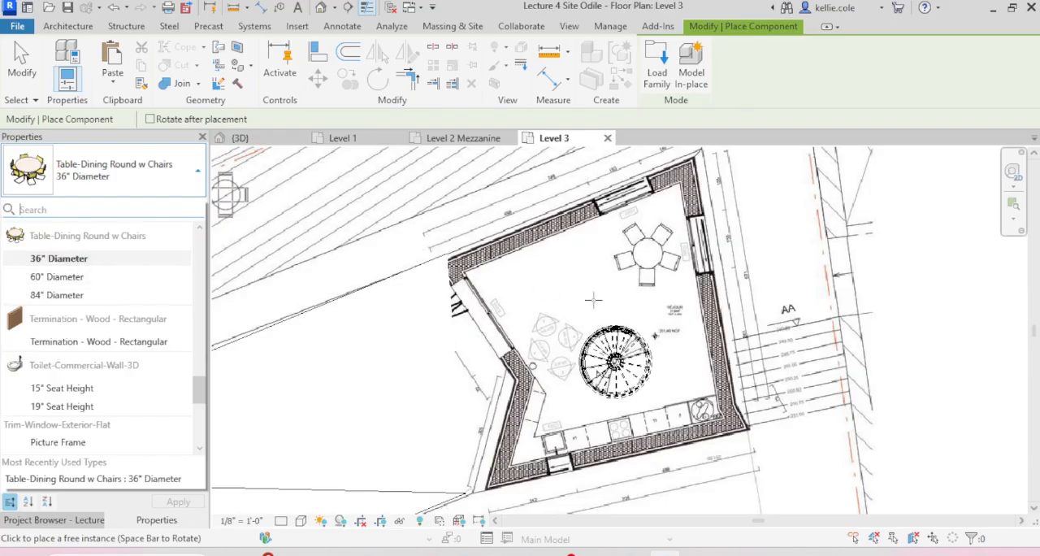
scroll(654, 250, "up", 1)
scroll(654, 250, "up", 1)
left_click(642, 252)
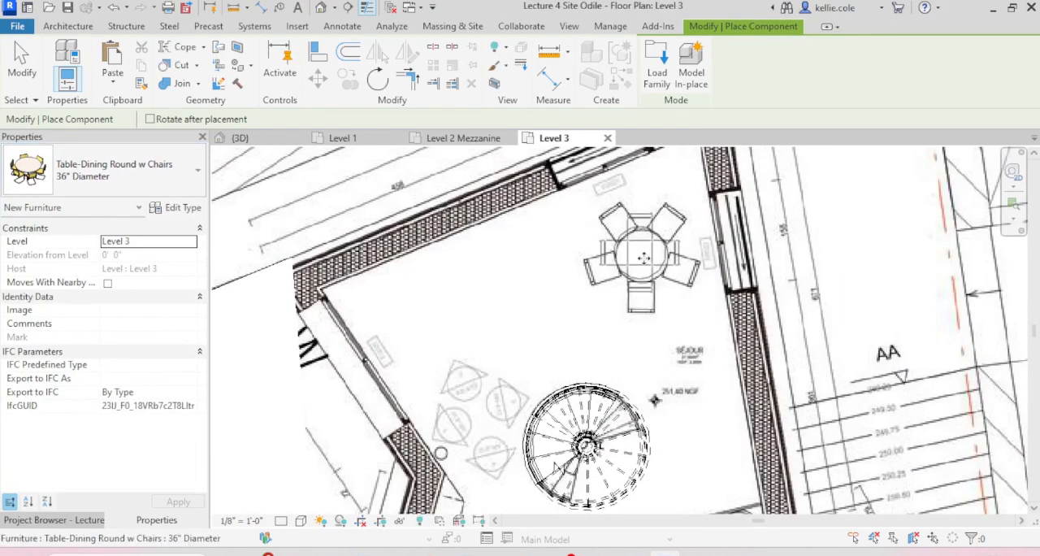
key("Escape")
key("Escape")
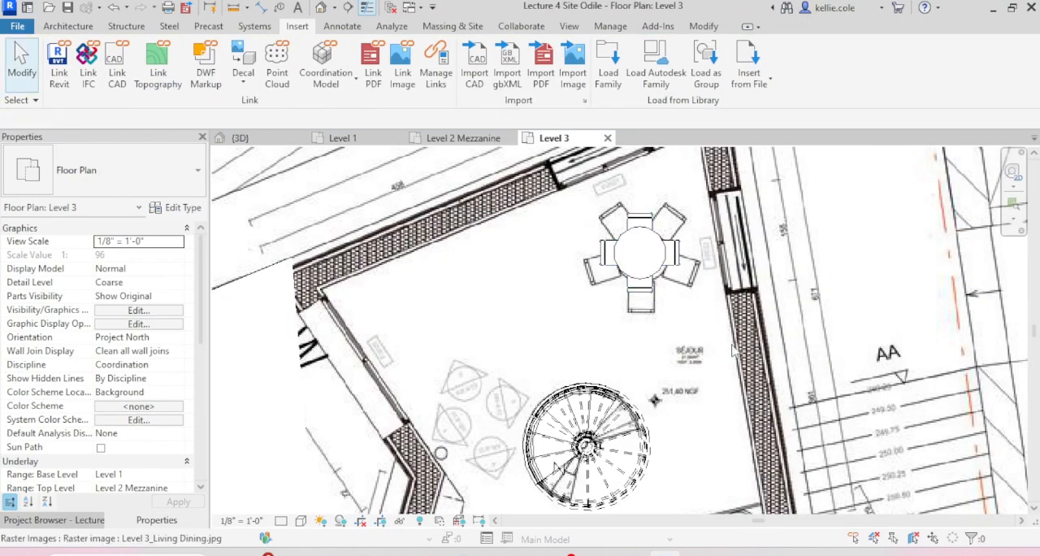
Step: Delete the wall faces enclosing the near side of the tower in the 3D view to open up its interior
left_click(240, 138)
scroll(441, 325, "down", 3)
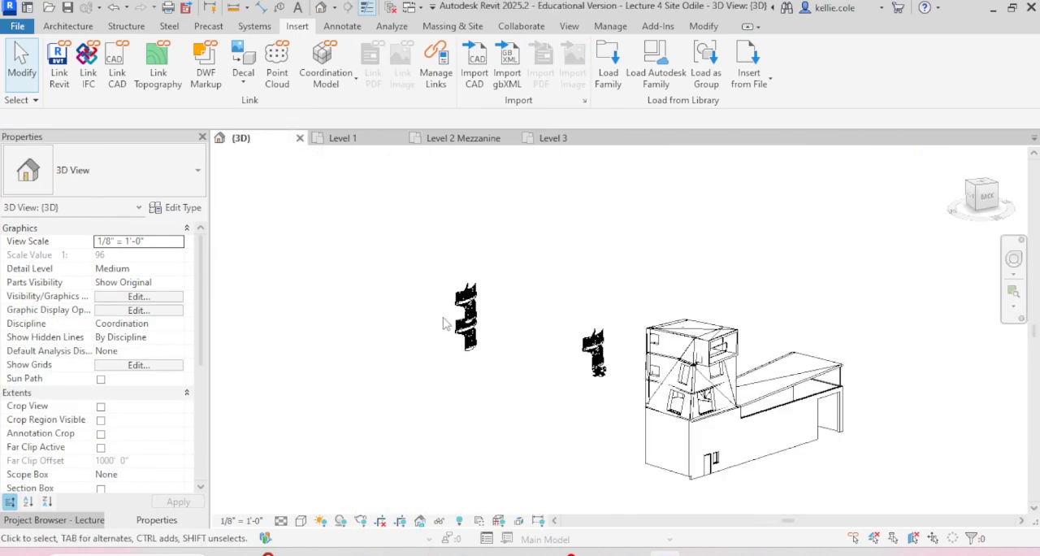
scroll(671, 392, "up", 5)
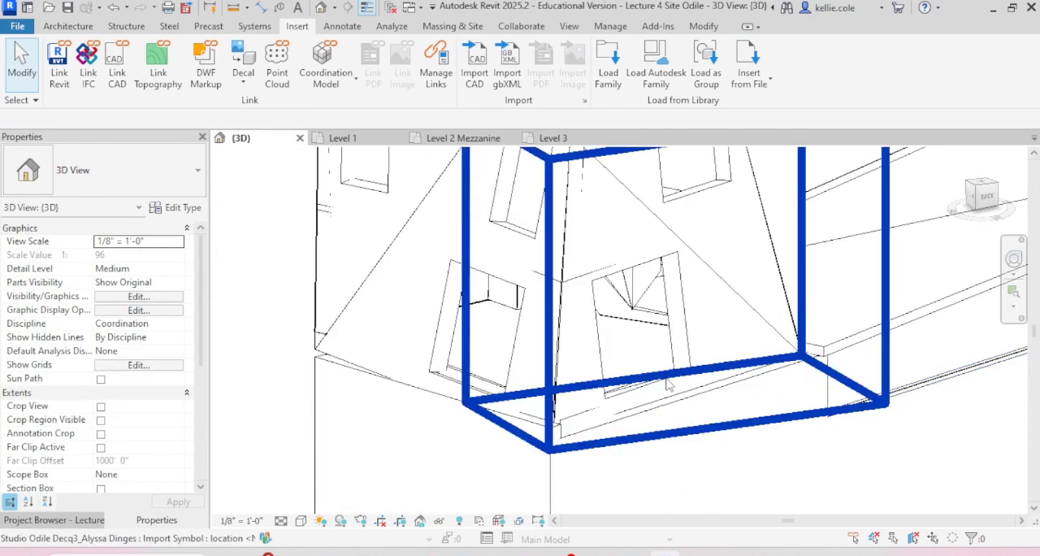
left_click(667, 391)
key("Delete")
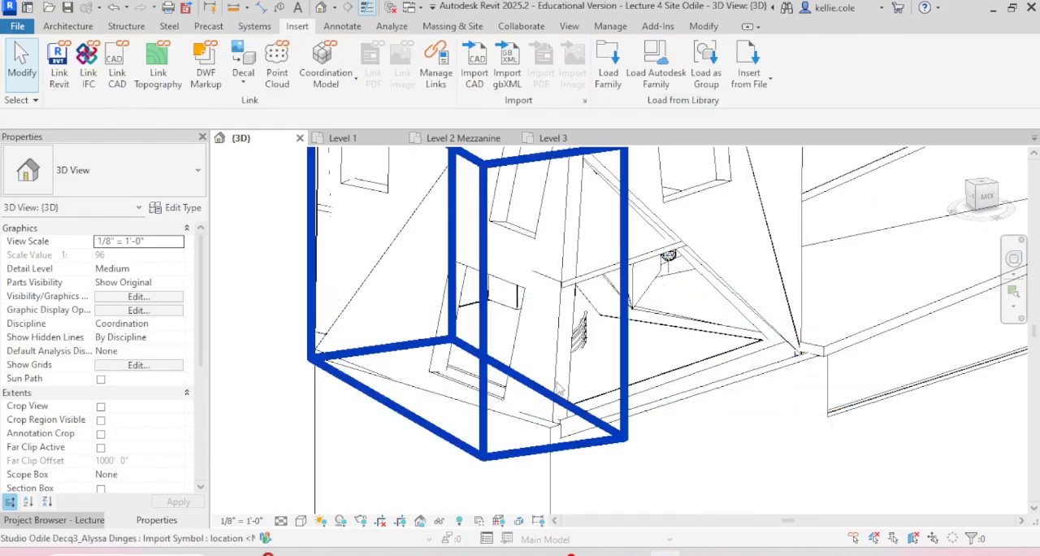
left_click(557, 380)
key("Delete")
scroll(547, 432, "down", 3)
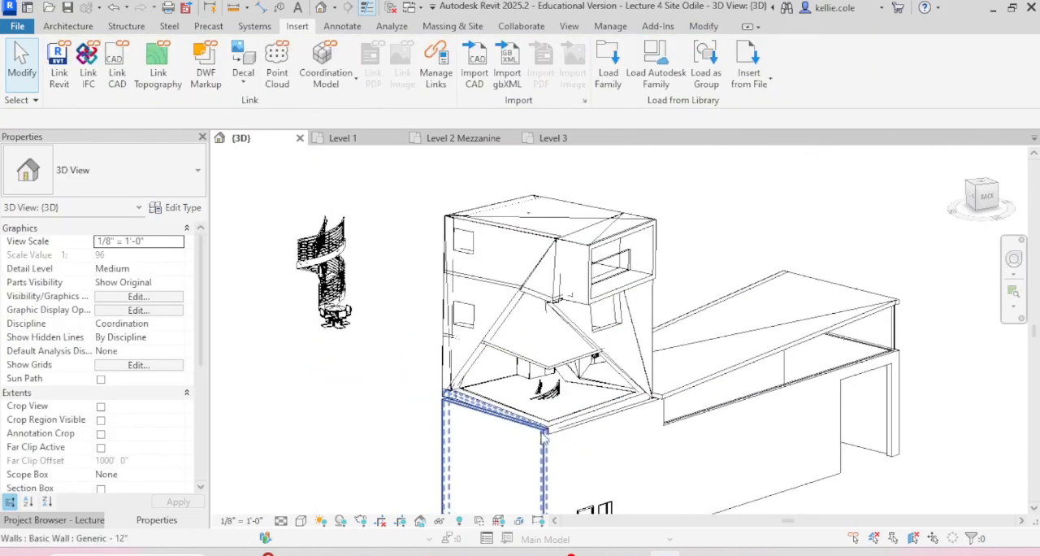
left_click(628, 367)
key("Delete")
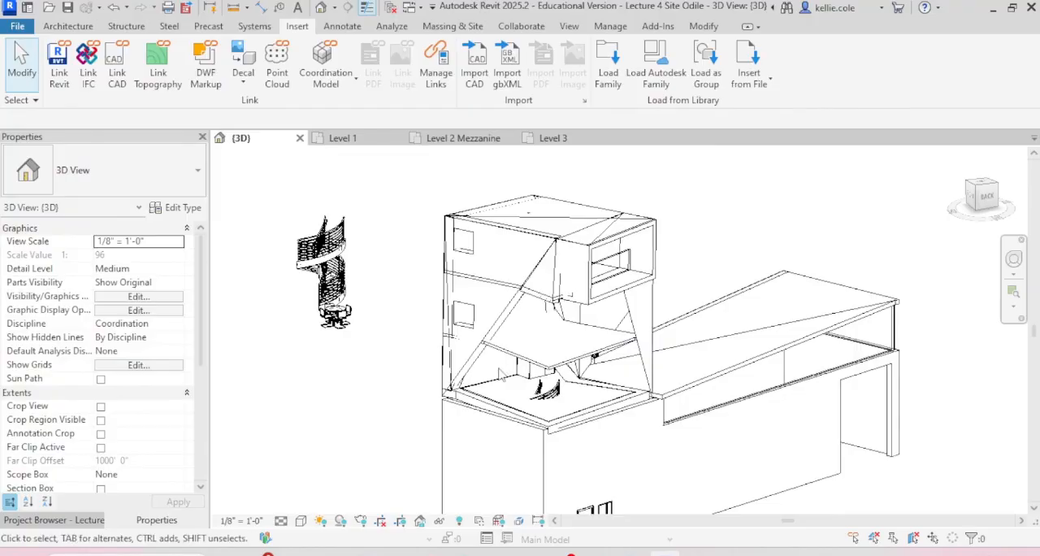
left_click(473, 367)
key("Delete")
Step: Examine the placed dining table and chairs beside the spiral stair in the 3D view
scroll(708, 397, "down", 2)
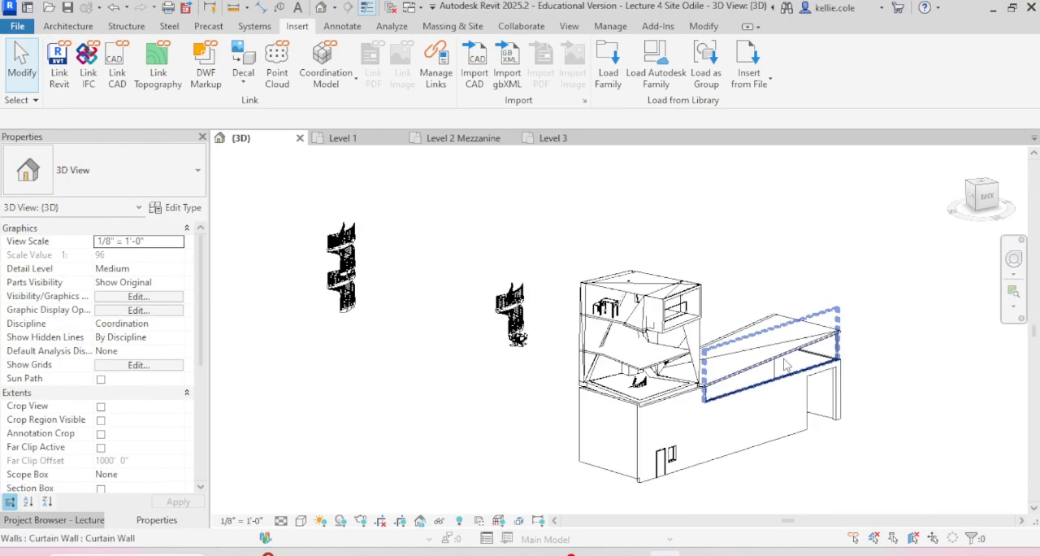
scroll(558, 404, "up", 3)
scroll(558, 403, "up", 5)
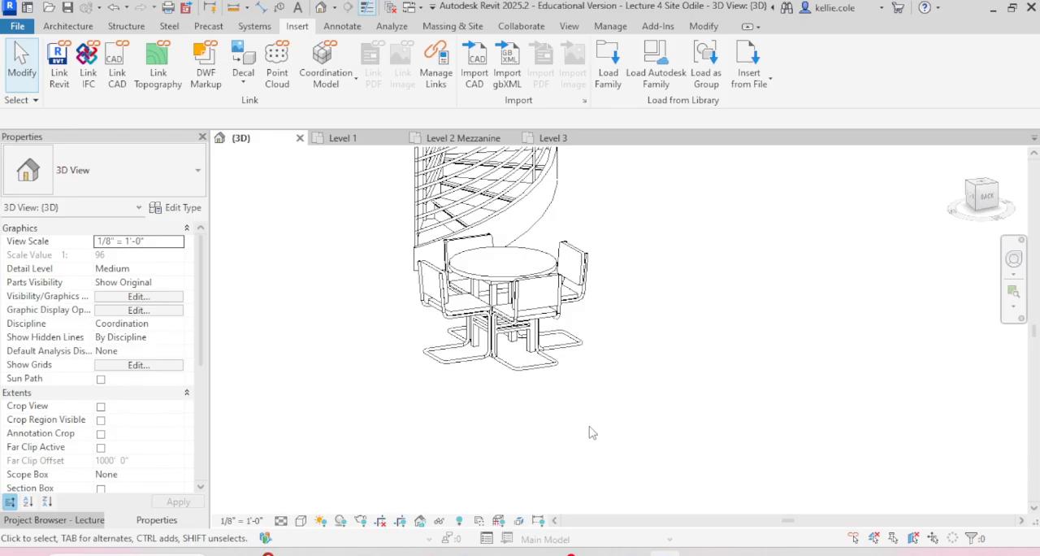
Step: Draw a building section line on the Level 3 plan, running lengthwise through the long wing and the tower past its far wall
left_click(573, 139)
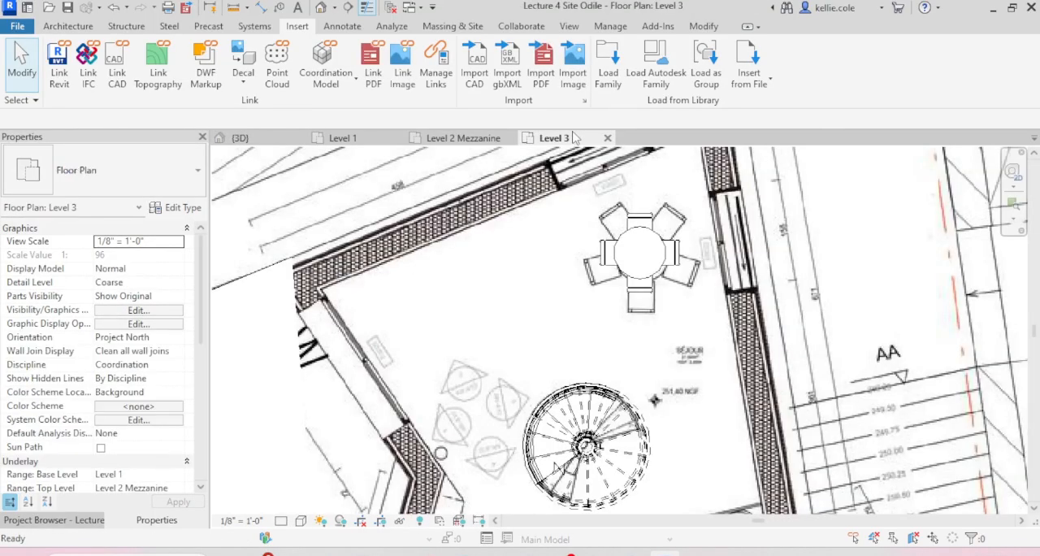
scroll(524, 244, "down", 3)
scroll(519, 410, "up", 4)
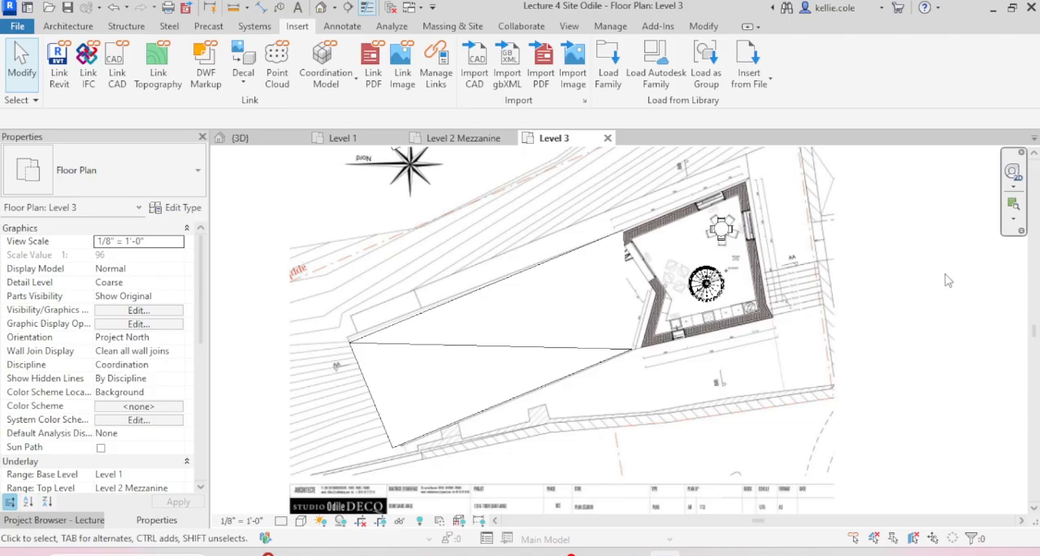
left_click(570, 26)
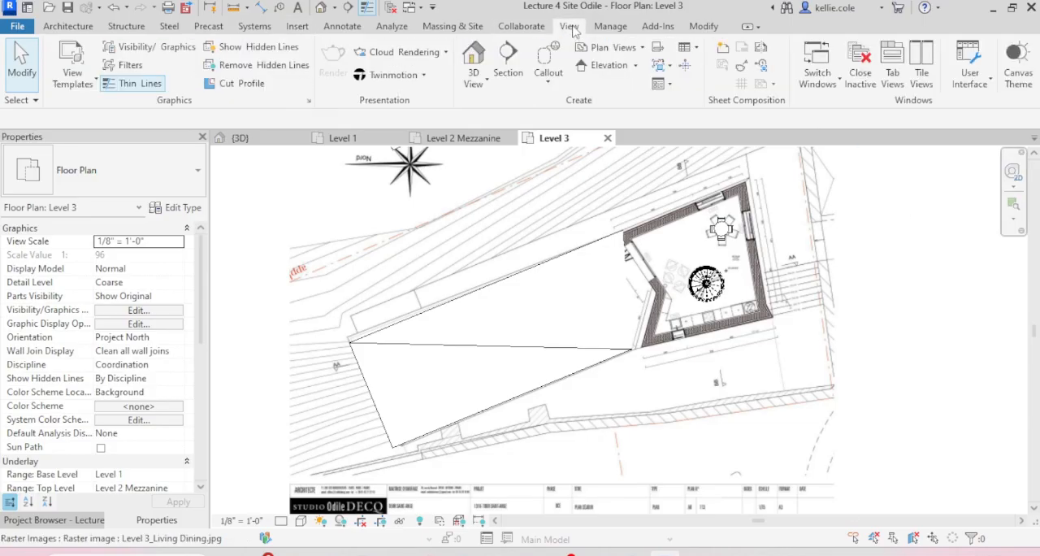
left_click(509, 63)
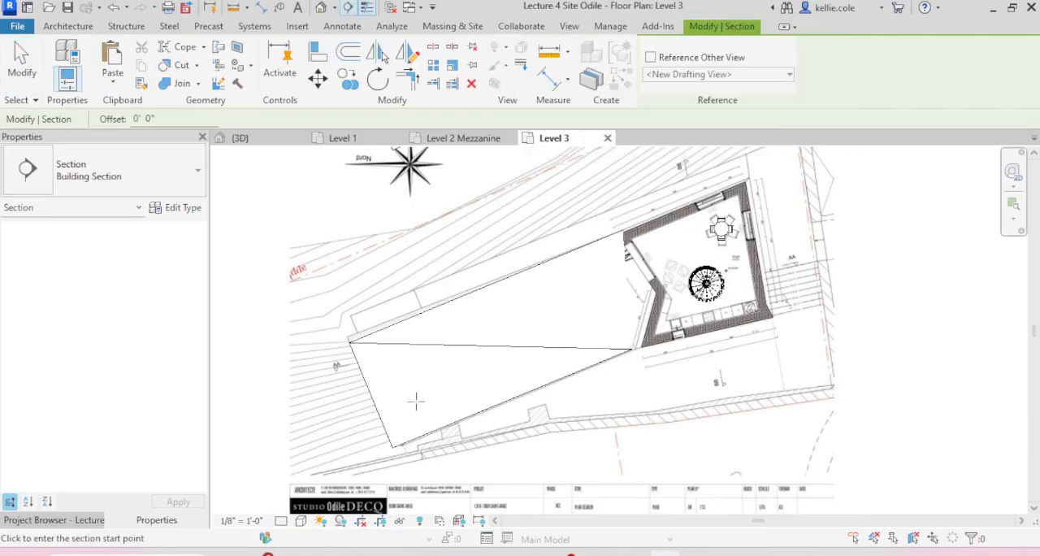
left_click(332, 412)
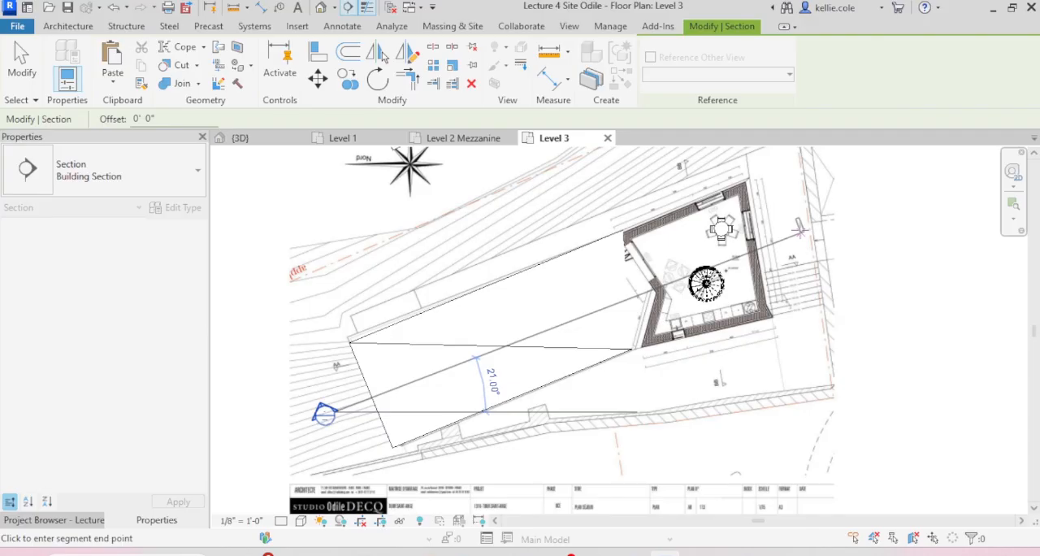
left_click(800, 229)
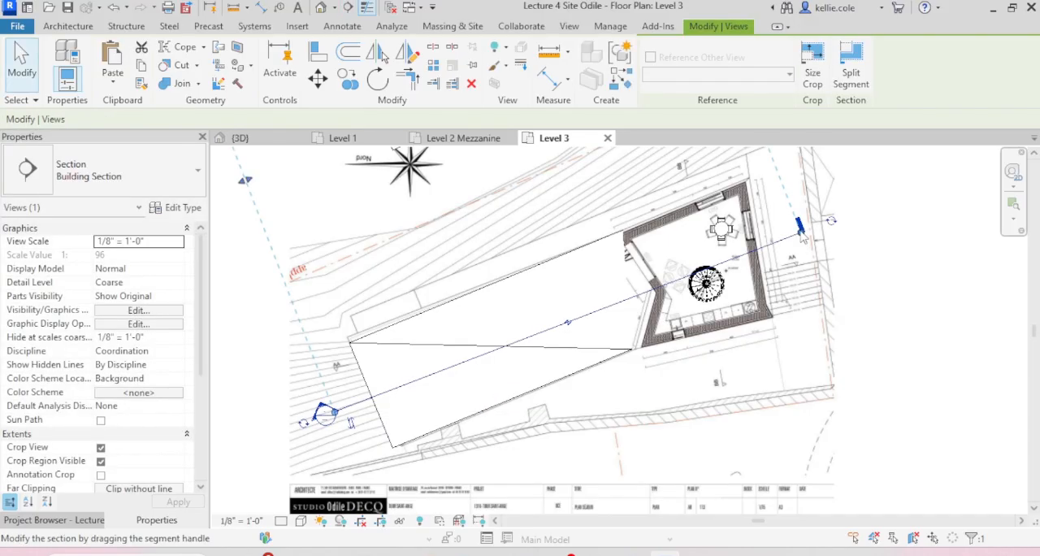
key("Escape")
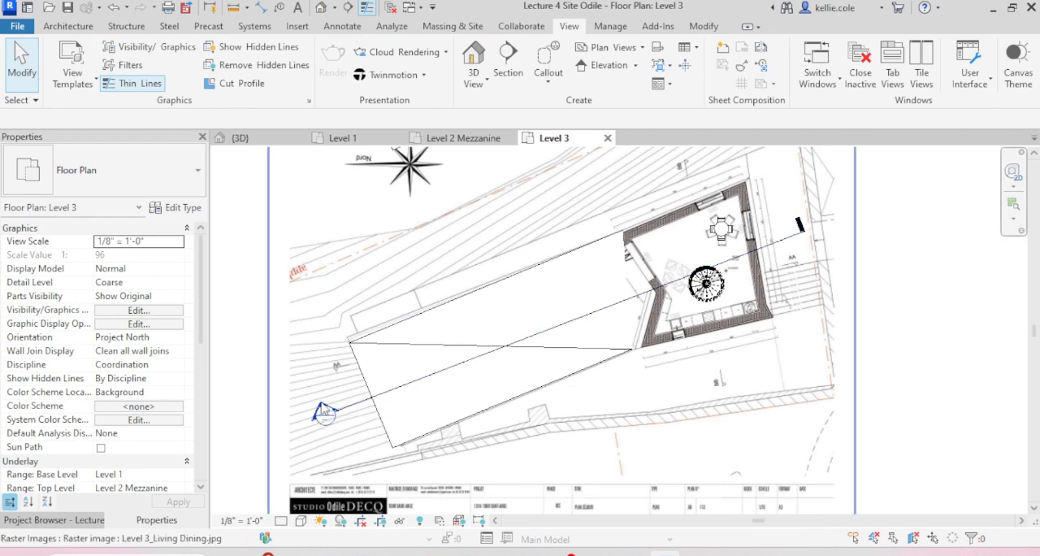
Step: Open the section view from the section head on the Level 3 plan
left_click(323, 413)
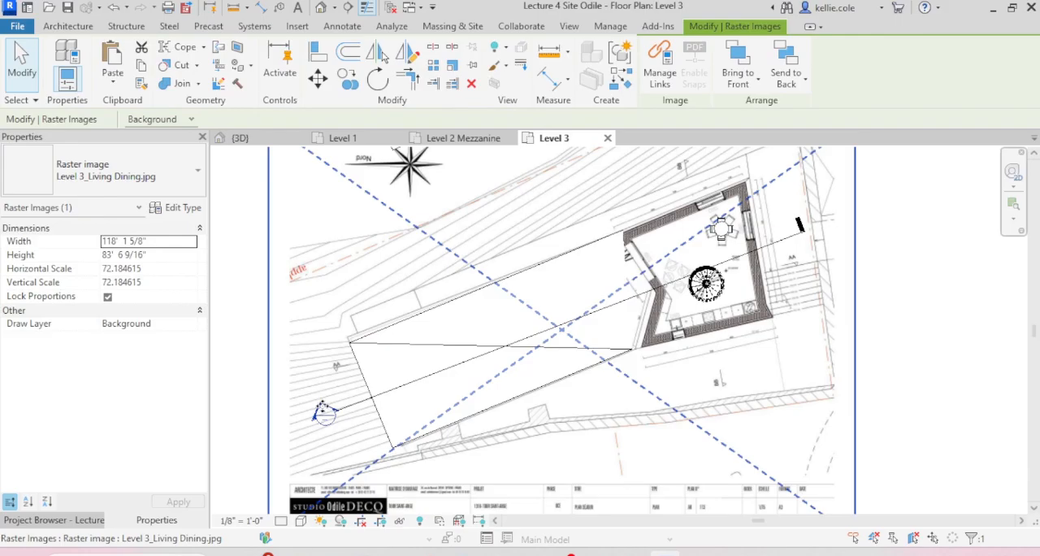
key("Escape")
left_click(323, 412)
key("Escape")
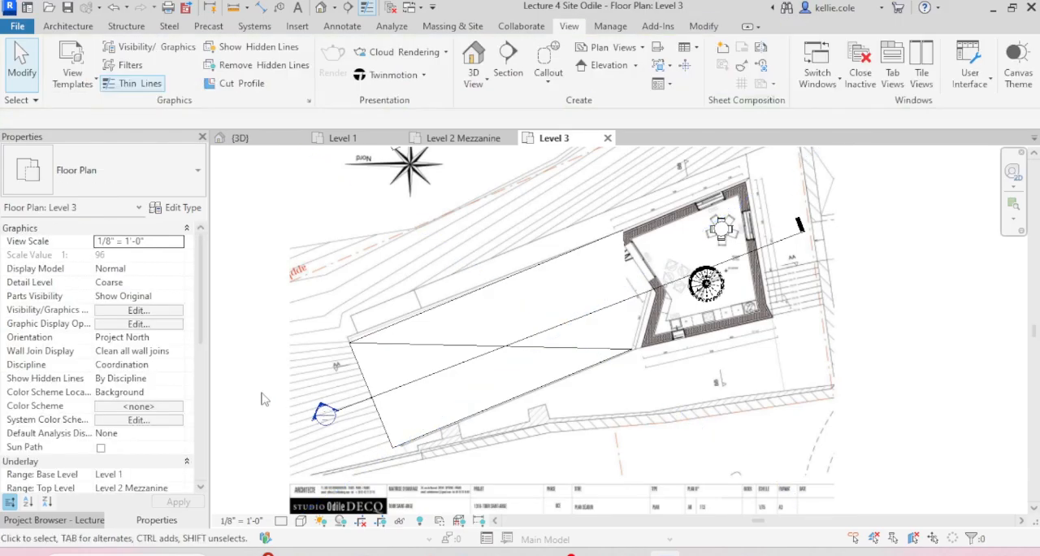
double_click(323, 413)
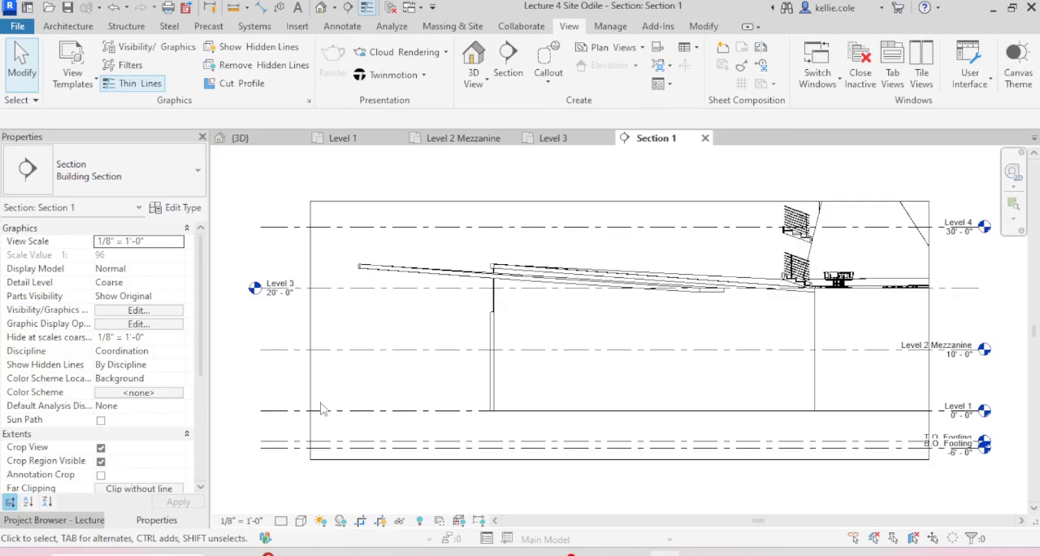
Step: Enlarge the section view's crop region sideways beyond the tower's outer wall and upward above the tower's roof
scroll(321, 409, "down", 3)
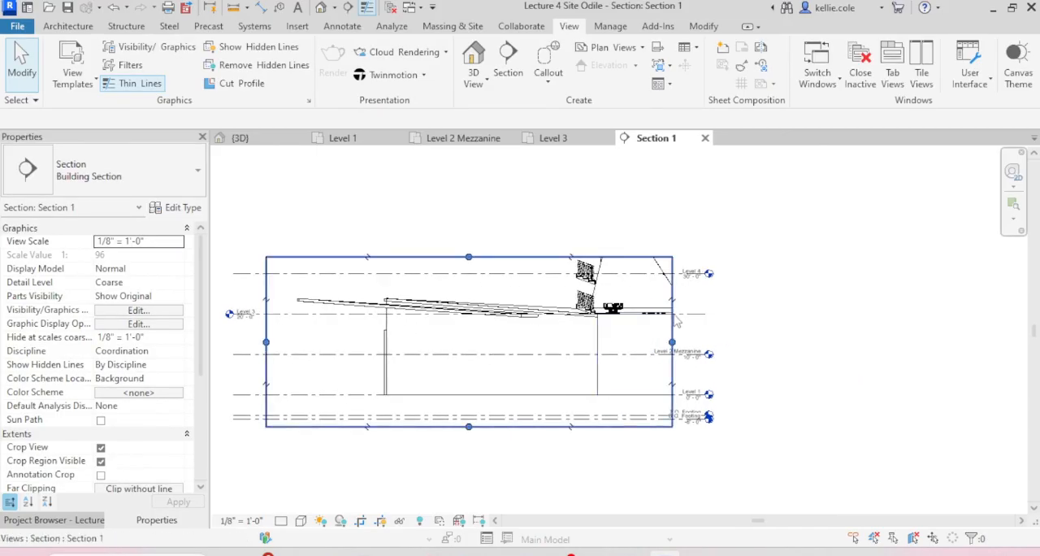
left_click(674, 322)
left_click_drag(672, 342, 806, 341)
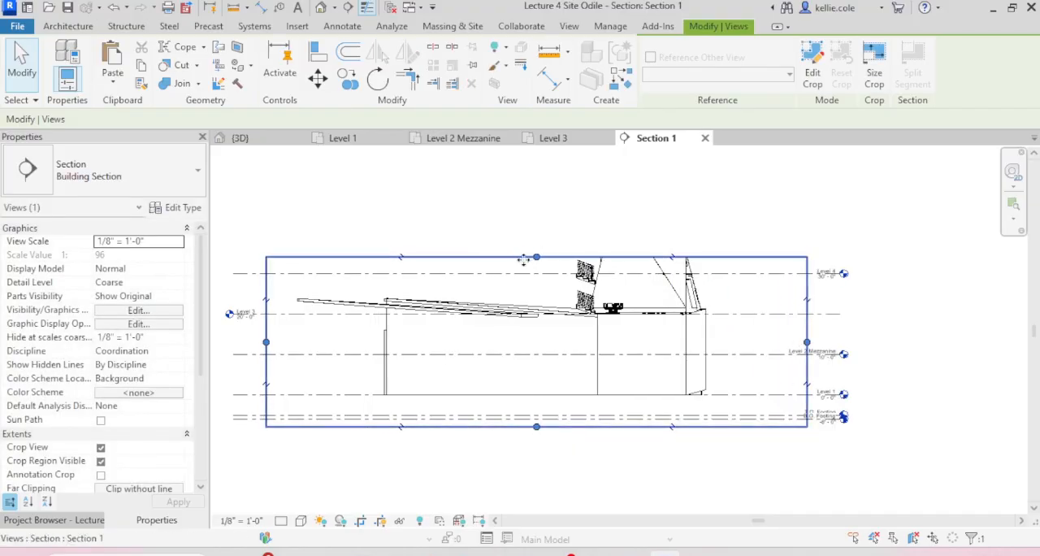
left_click_drag(538, 258, 551, 187)
left_click(780, 457)
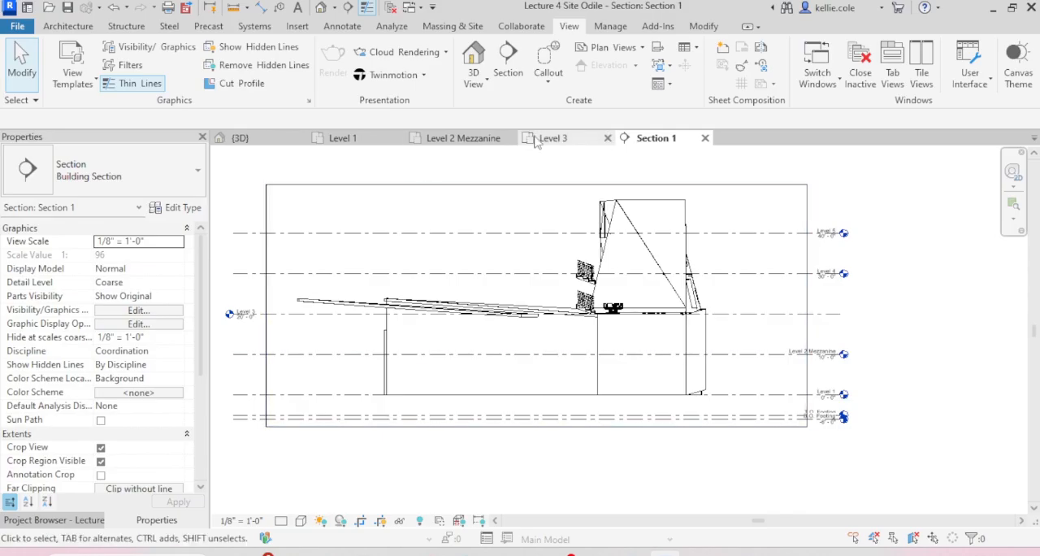
Step: Check the section line on the Level 3 plan, then reopen Section 1 and examine the cut through the wing and tower
left_click(572, 147)
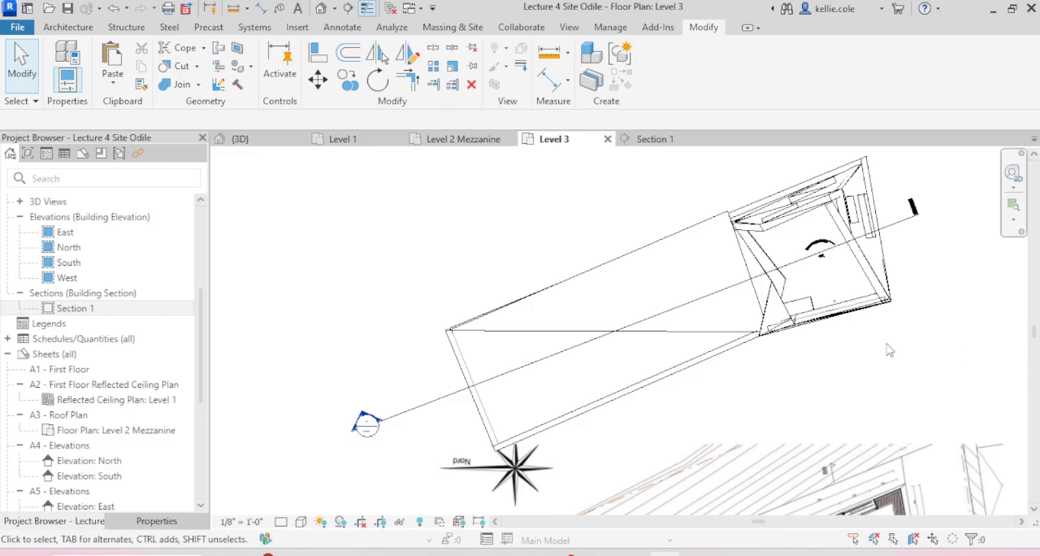
double_click(58, 312)
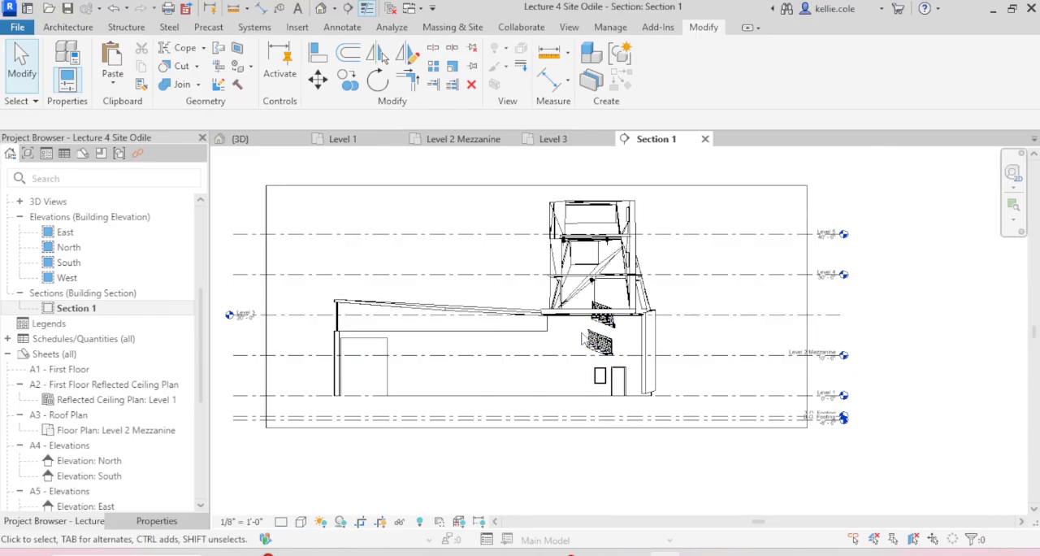
scroll(579, 371, "down", 2)
scroll(518, 338, "up", 3)
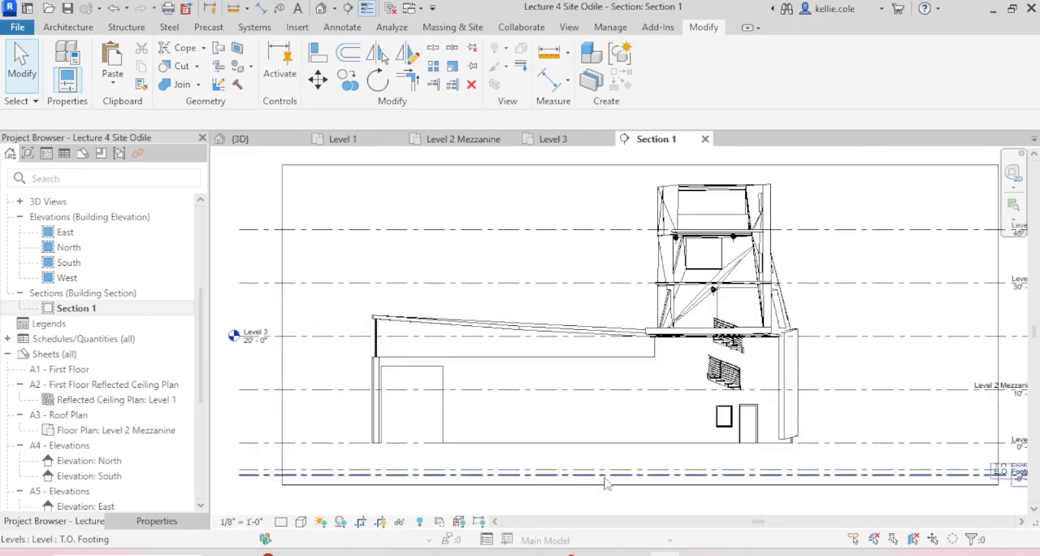